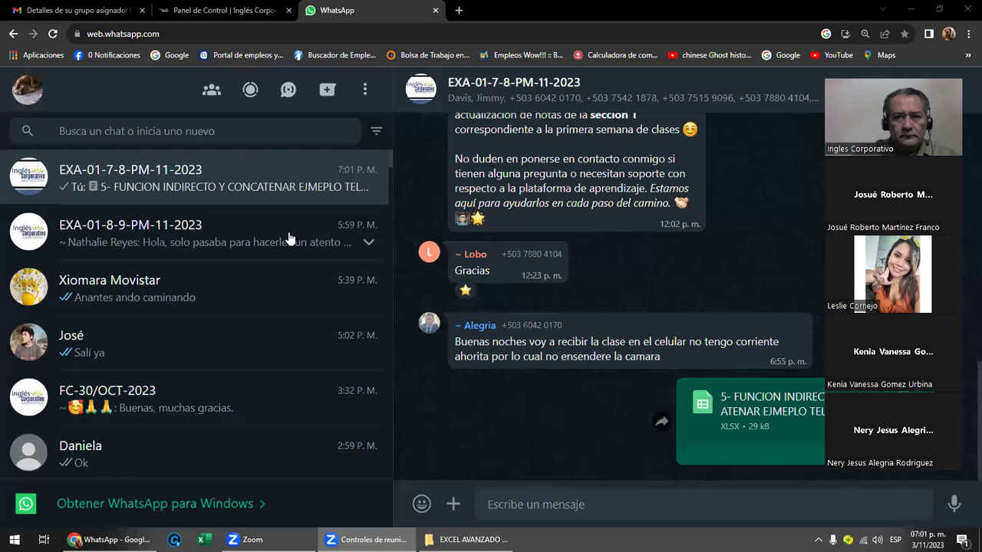
Bring the WhatsApp class chat forward, then switch to the EXCEL AVANZADO 8 PM folder.
left_click(550, 442)
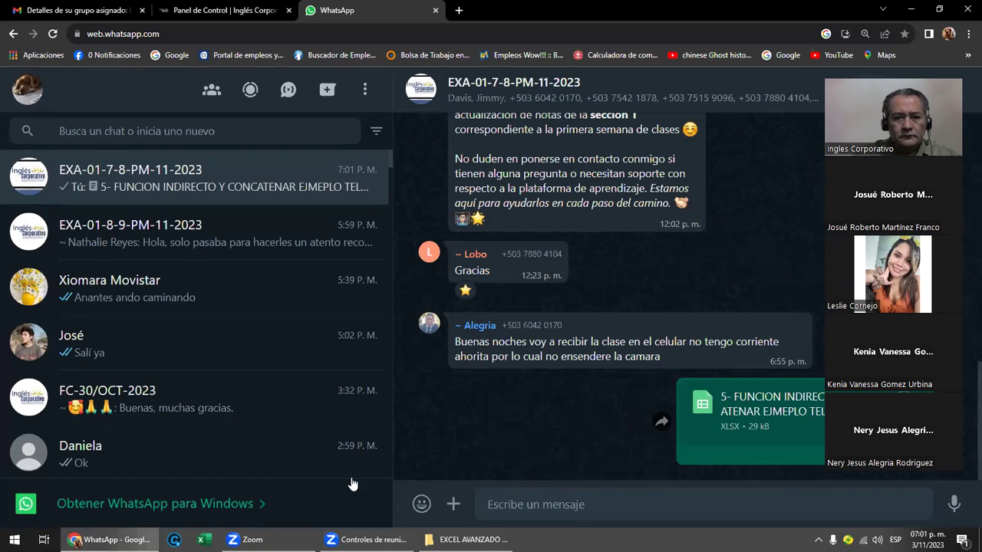
left_click(468, 539)
Widen the Nombre column to show full workbook titles, then return to the Inglés Corporativo dashboard.
left_click(348, 322)
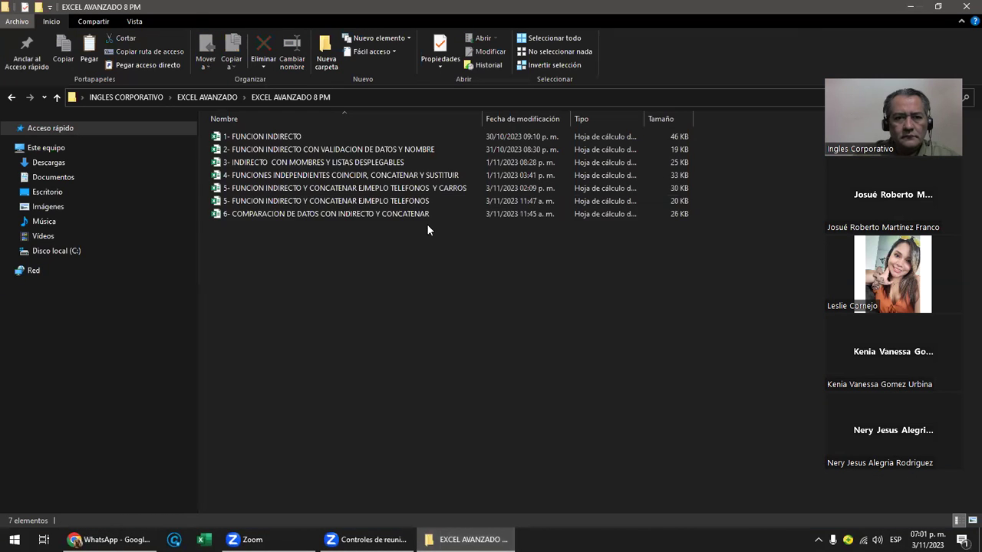
left_click_drag(482, 119, 530, 120)
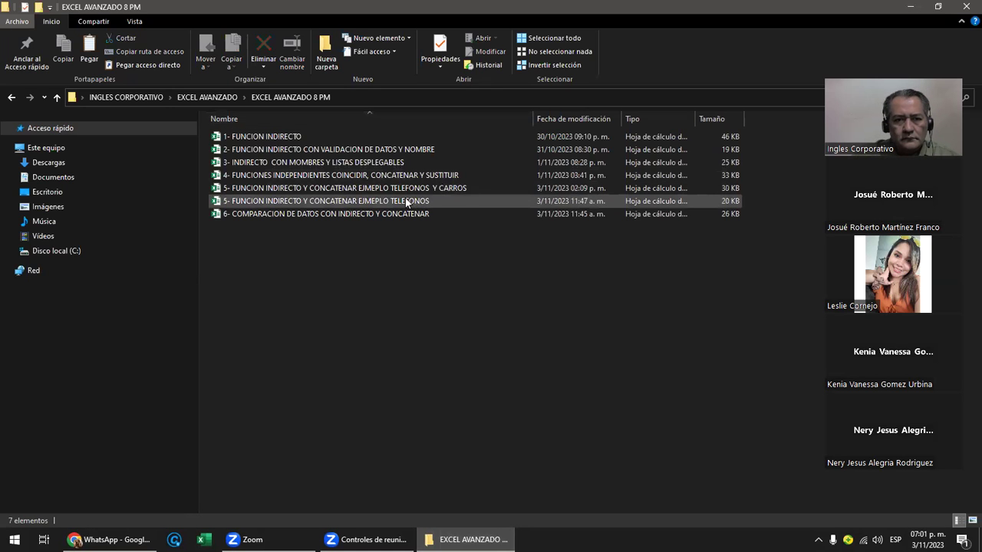
left_click(409, 188)
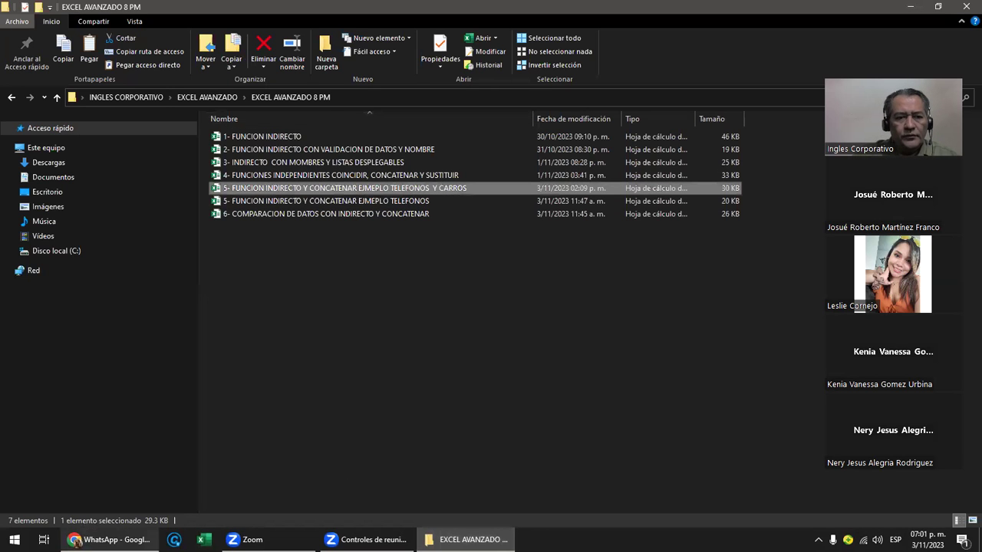
left_click(111, 539)
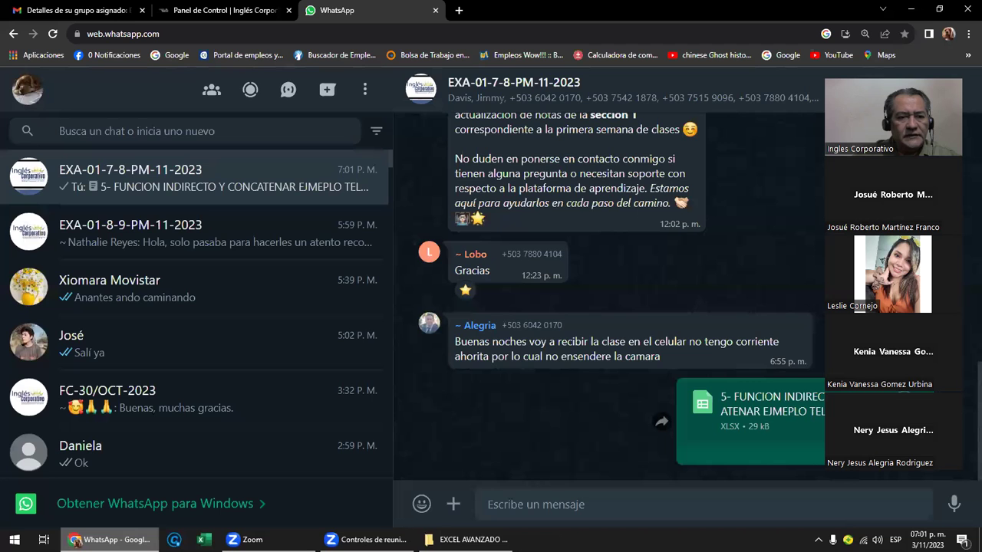
left_click(220, 11)
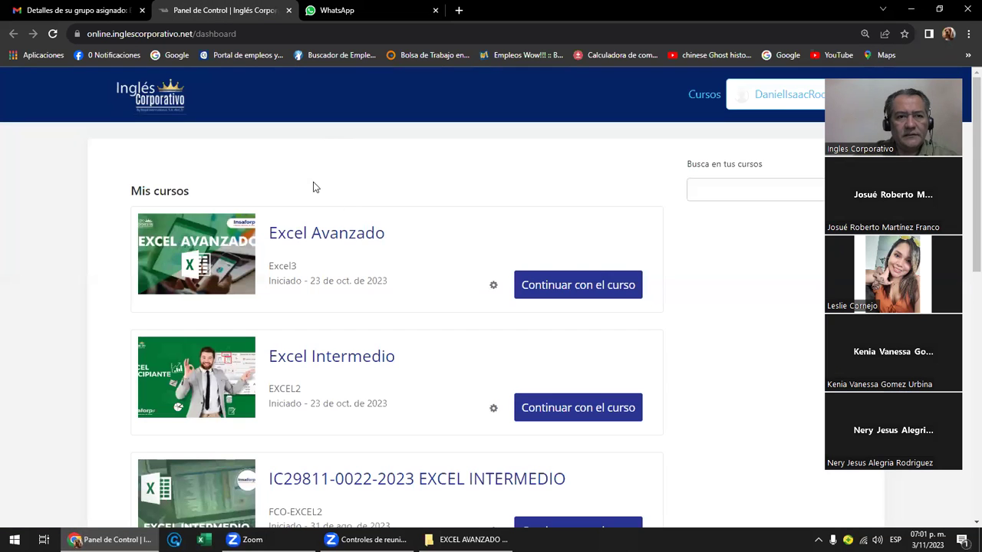
Open the Excel Avanzado course and go to Laboratorio 4 under 1.1 Función Indirecto.
left_click(342, 233)
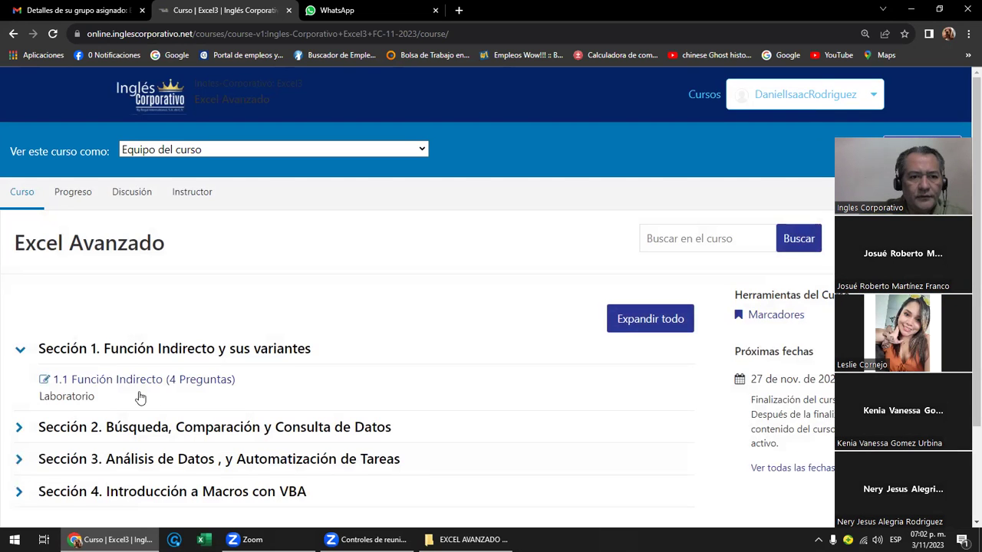
left_click(145, 384)
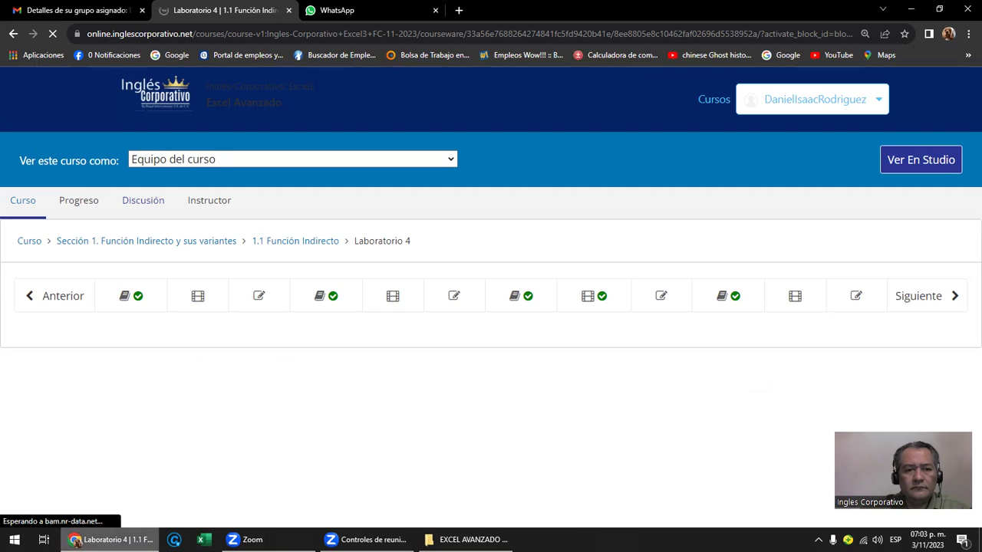
left_click(468, 539)
left_click(468, 539)
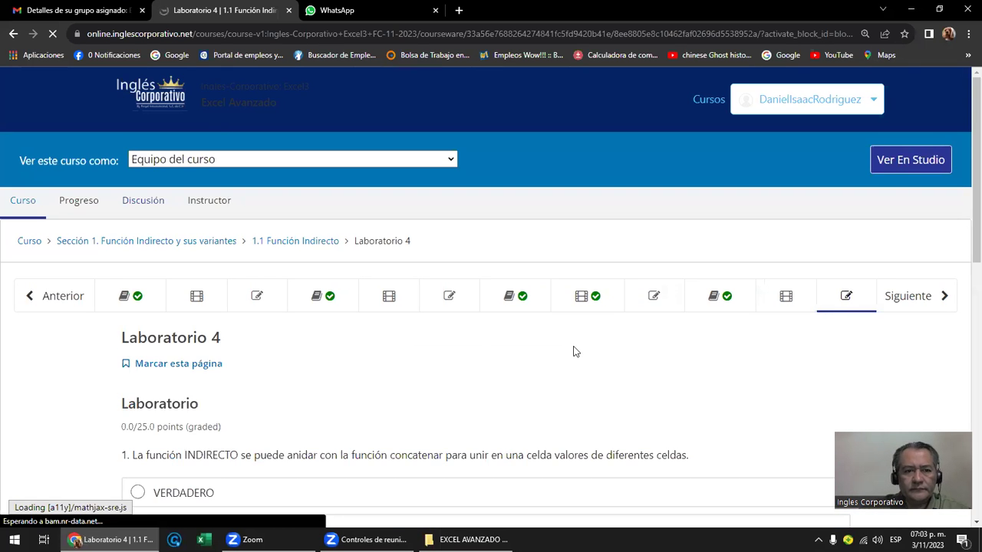
scroll(575, 349, "down", 1)
scroll(574, 345, "down", 1)
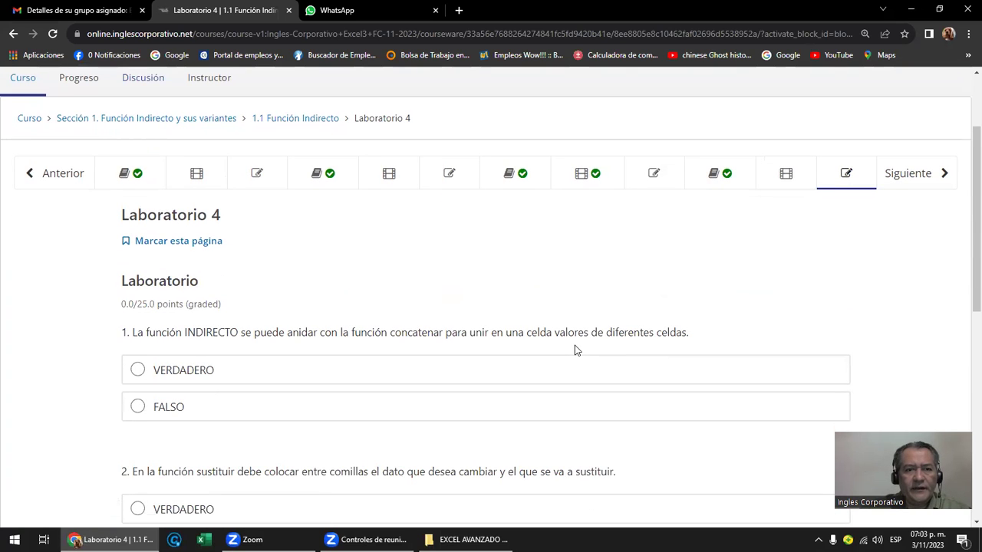
scroll(383, 330, "down", 1)
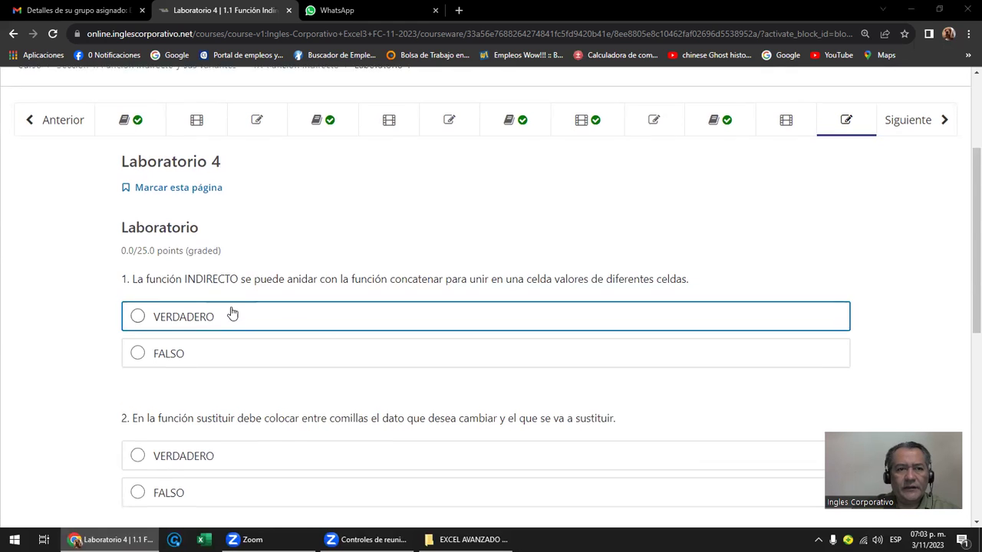
scroll(230, 313, "up", 3)
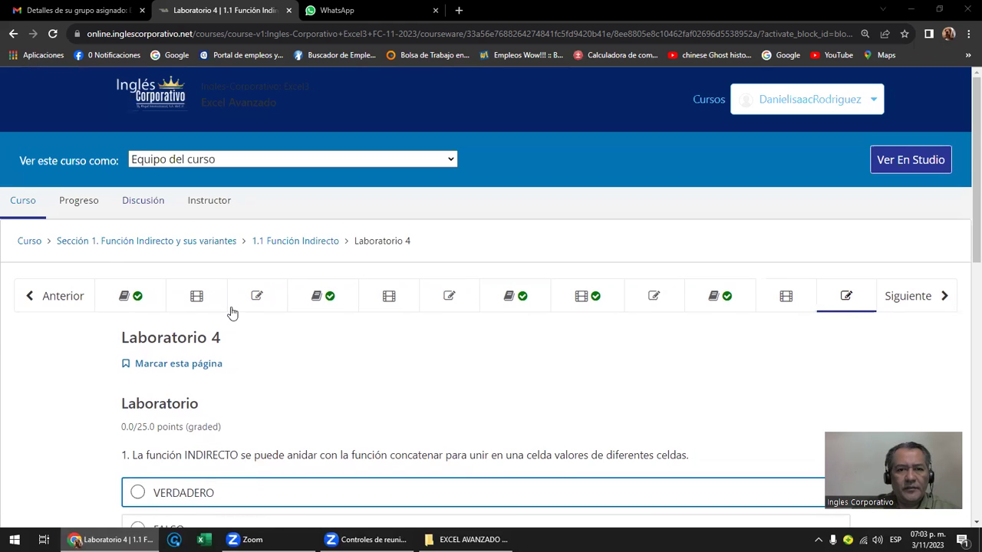
From the Instructor dashboard's Administrador de Estudiantes section, open the Excel Avanzado Libro de Calificaciones.
left_click(209, 203)
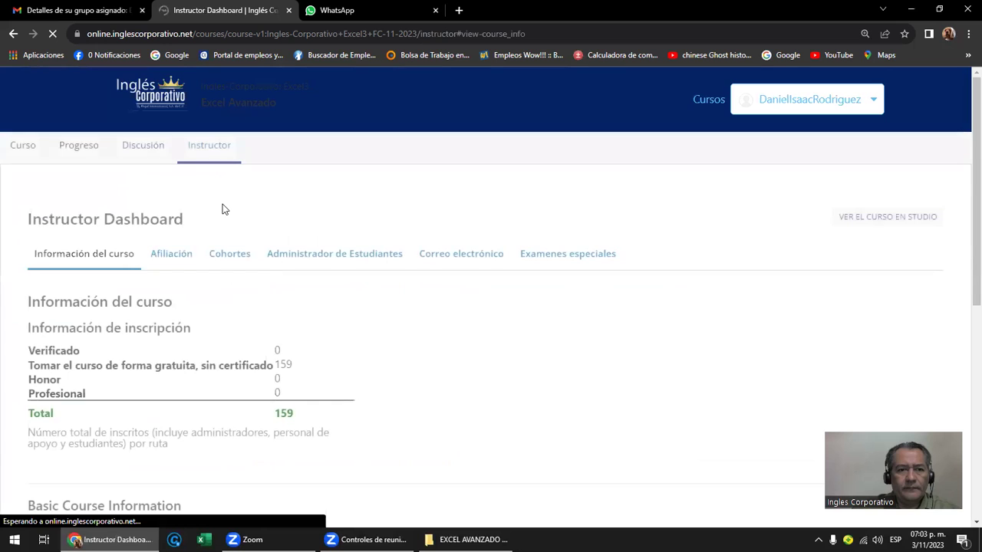
scroll(417, 233, "down", 3)
scroll(418, 241, "down", 3)
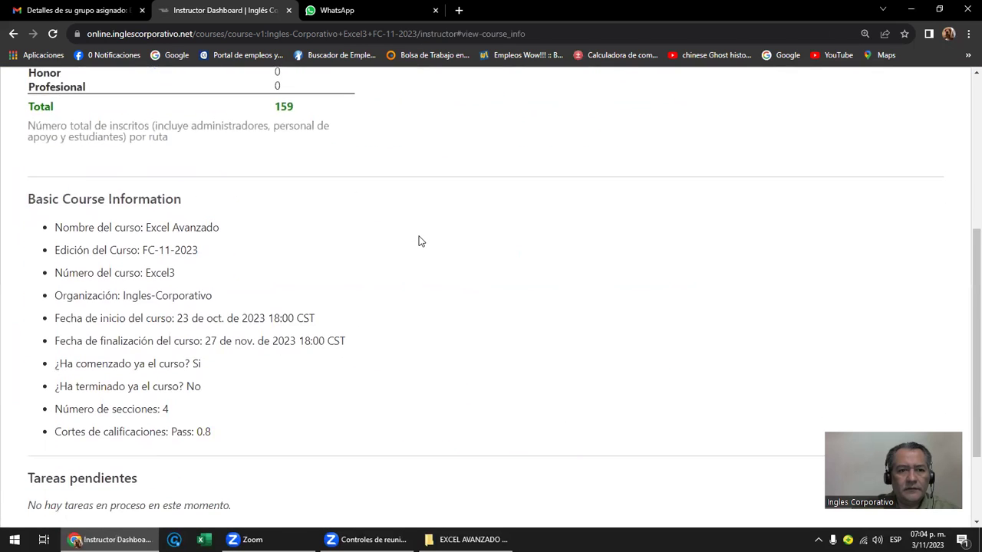
scroll(421, 241, "up", 3)
scroll(421, 241, "up", 2)
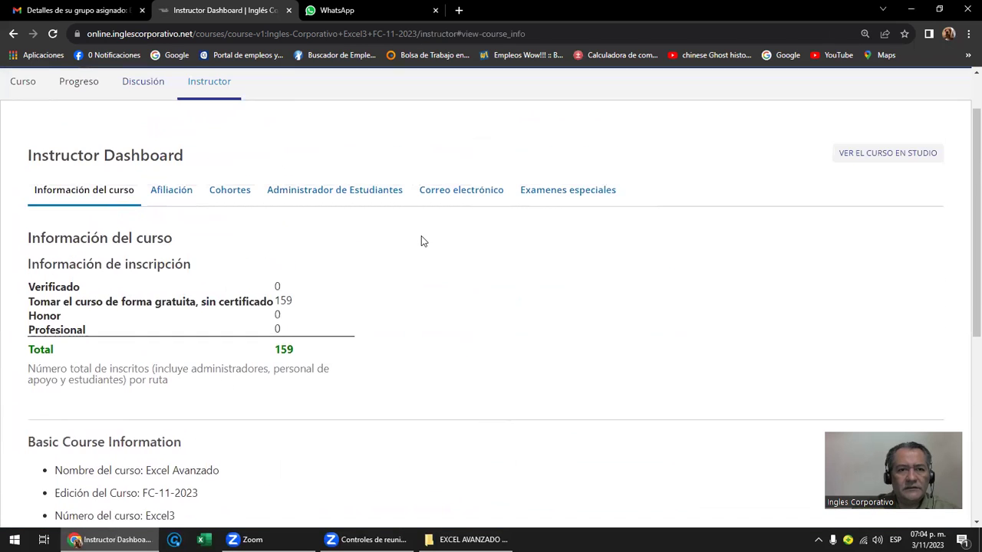
left_click(369, 204)
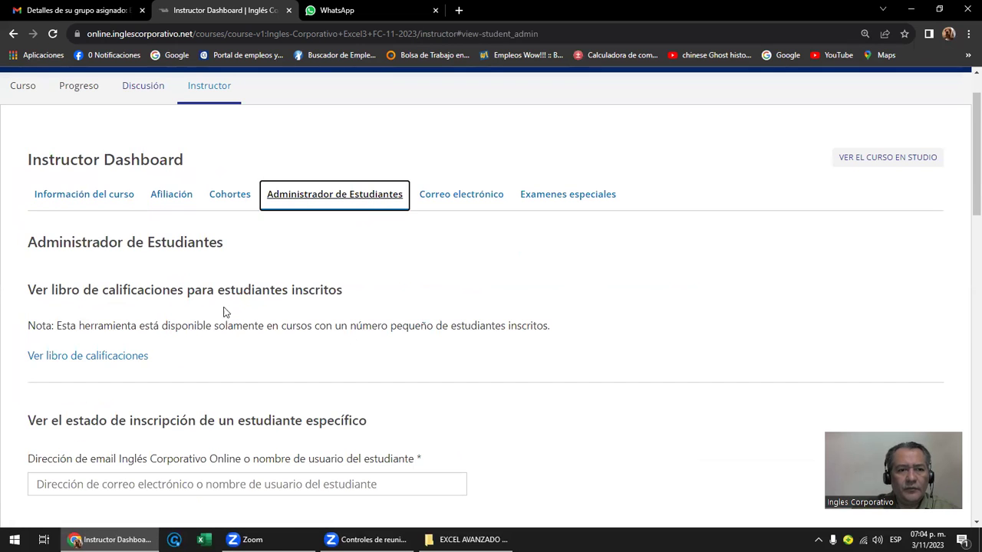
left_click(109, 360)
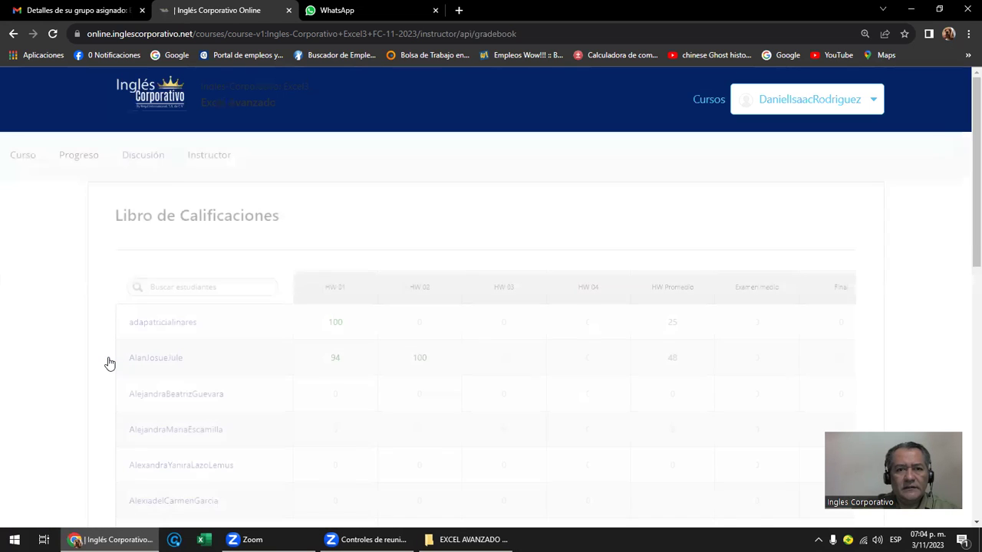
Review students' HW 01–HW 04 and average scores, then return to the Excel Avanzado course outline.
scroll(363, 331, "down", 2)
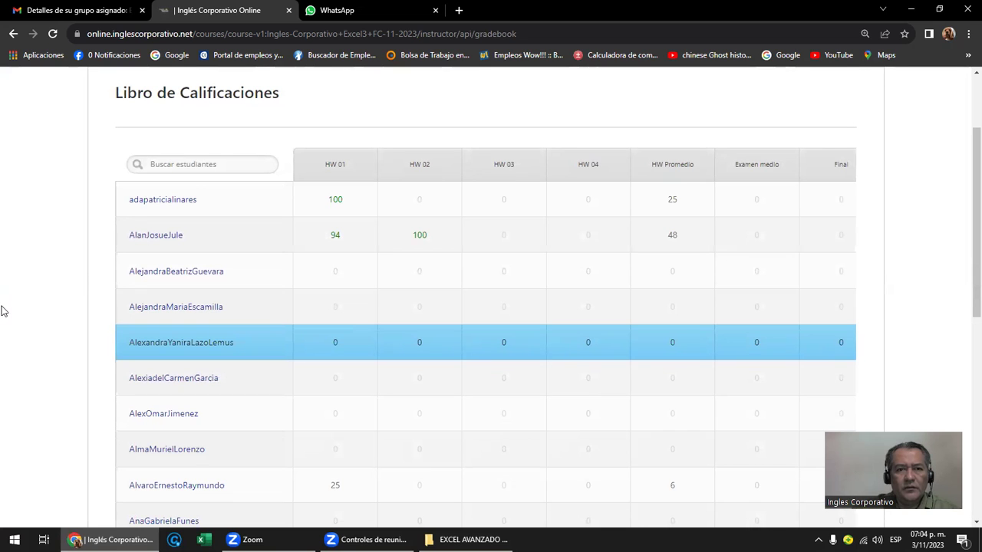
scroll(3, 306, "down", 2)
scroll(7, 310, "down", 2)
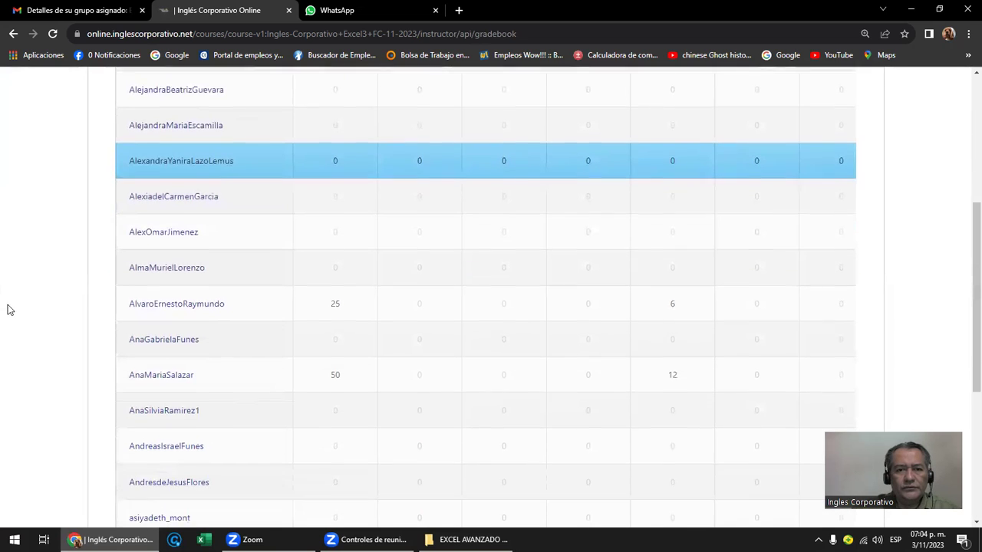
scroll(15, 310, "down", 2)
scroll(18, 309, "down", 2)
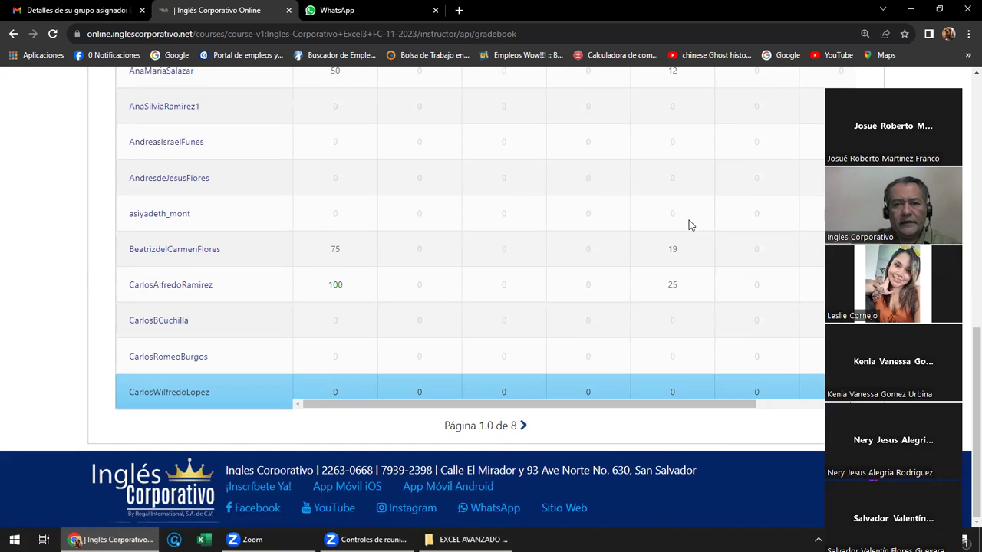
left_click_drag(894, 224, 688, 225)
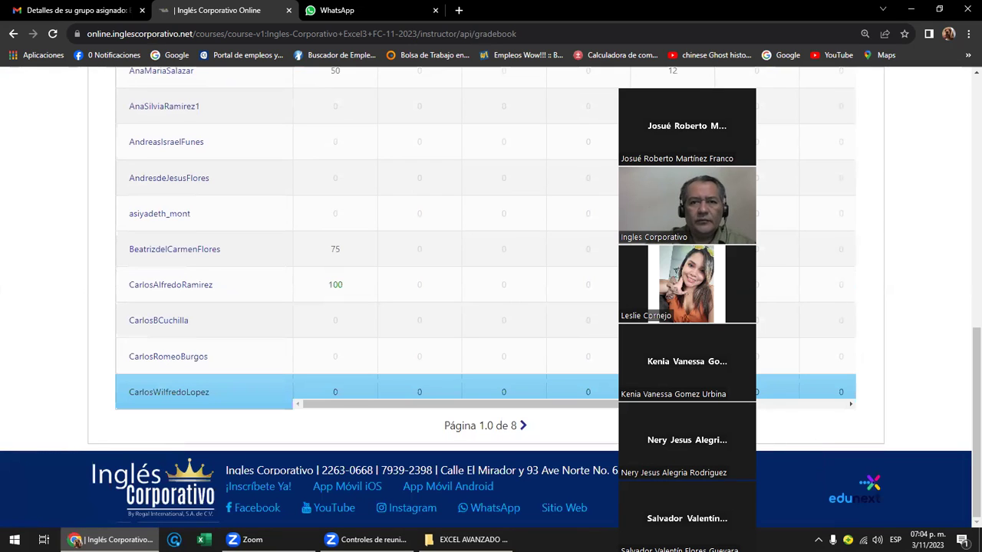
scroll(897, 202, "up", 5)
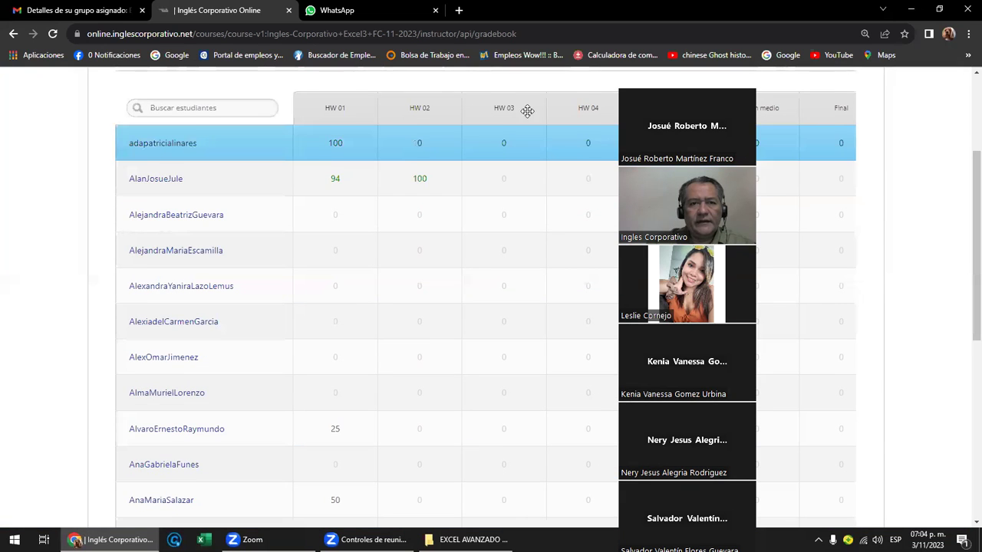
scroll(252, 127, "up", 3)
left_click(24, 157)
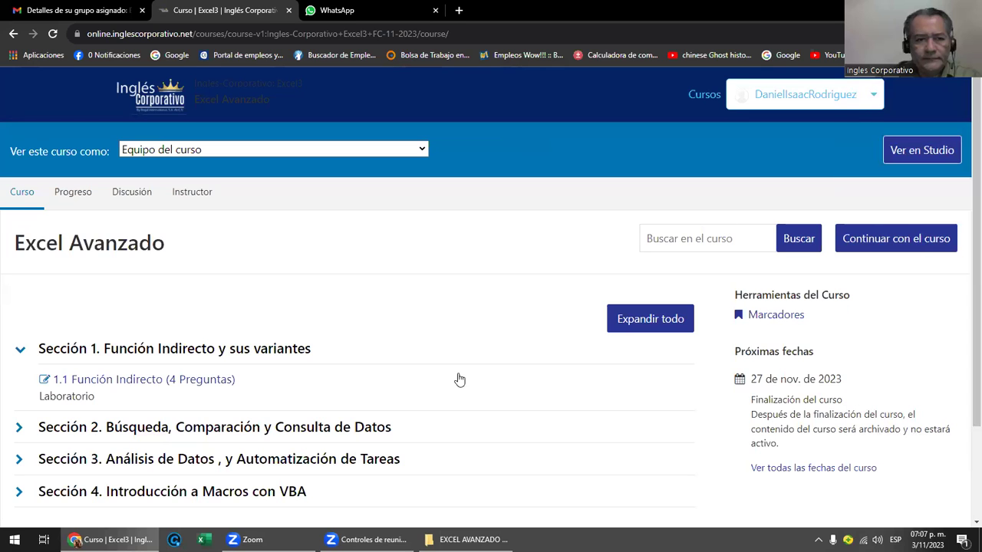
Reopen 1.1 Función Indirecto and step back to the 'Objetivo de la lección 1.4' unit.
left_click(167, 360)
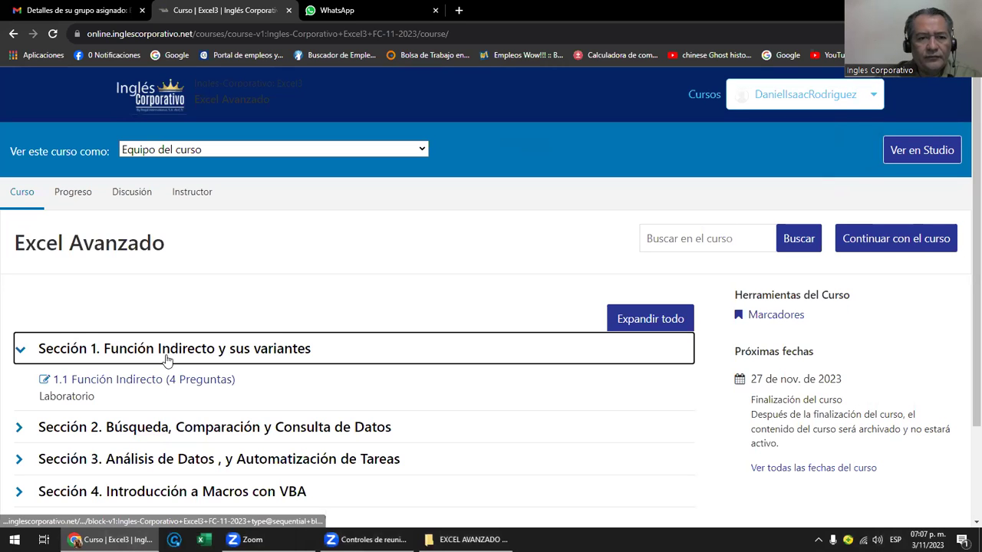
left_click(160, 381)
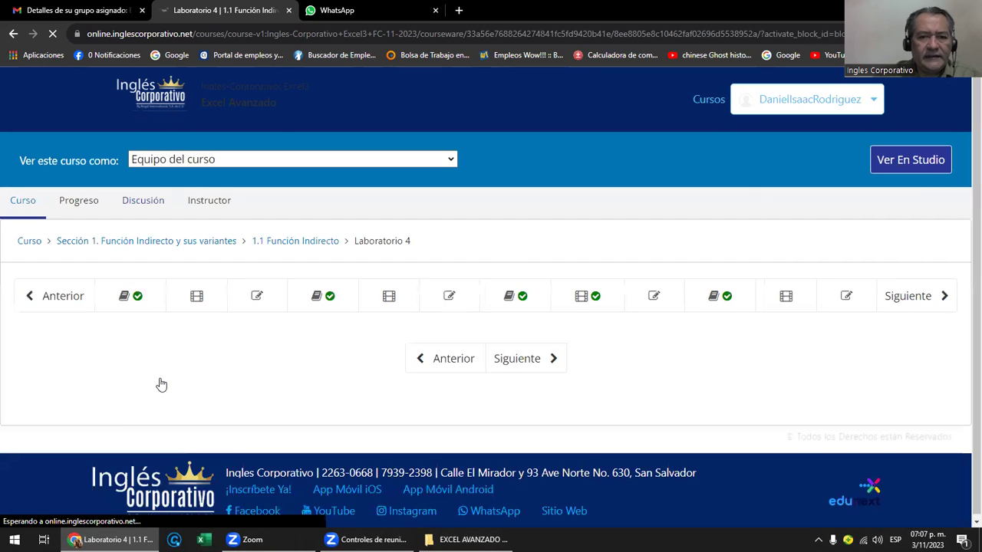
left_click(68, 305)
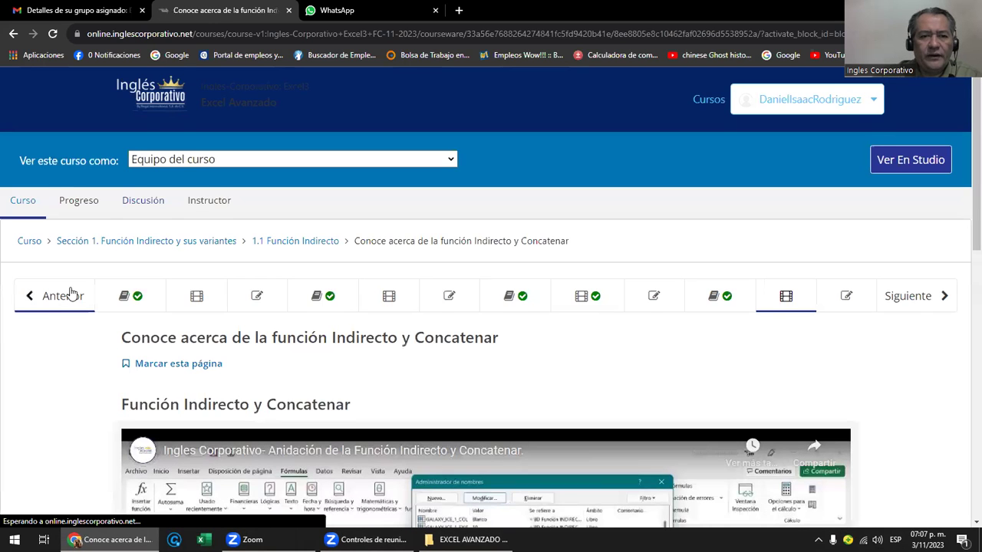
scroll(72, 291, "down", 2)
scroll(205, 282, "down", 1)
left_click(57, 113)
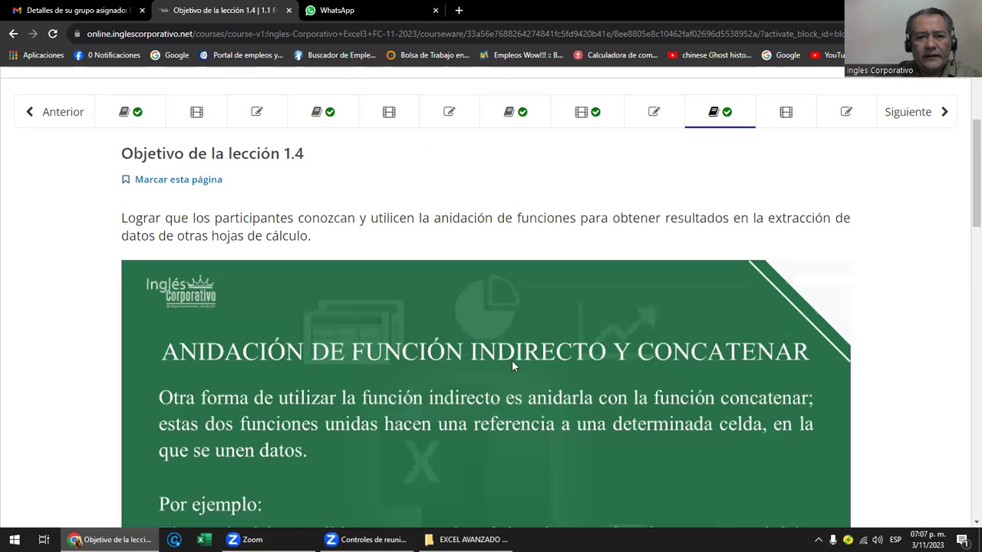
scroll(607, 375, "down", 1)
scroll(608, 375, "down", 1)
scroll(608, 375, "down", 1)
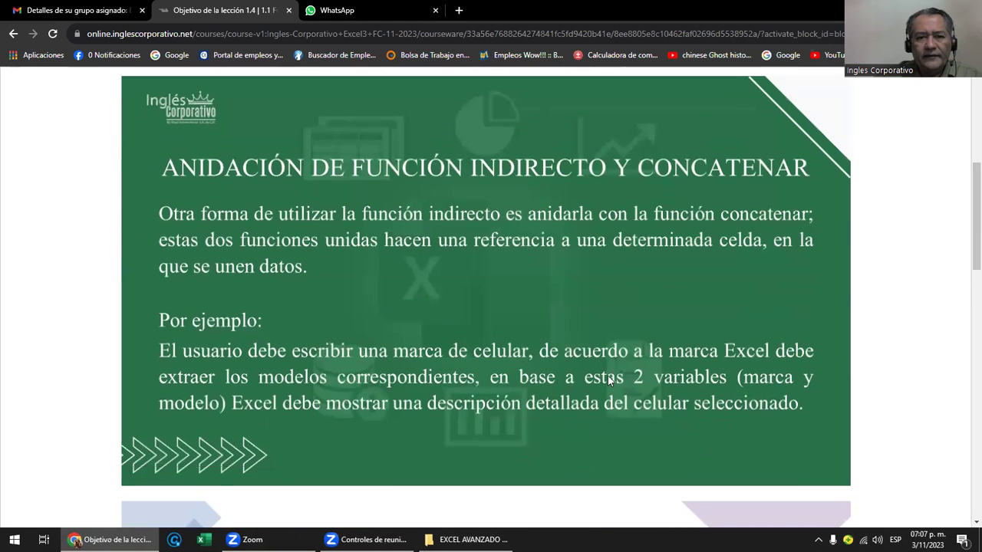
scroll(608, 376, "down", 6)
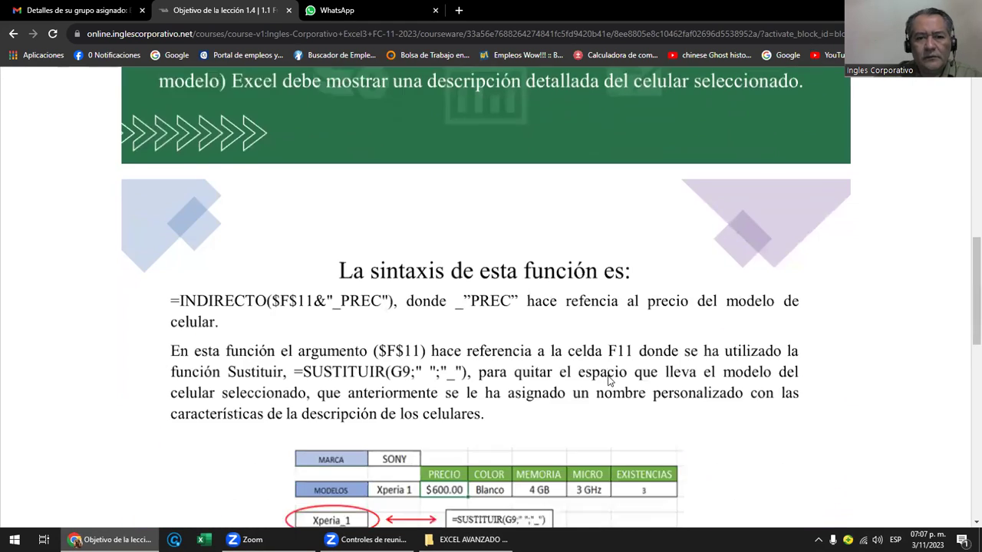
scroll(607, 381, "down", 2)
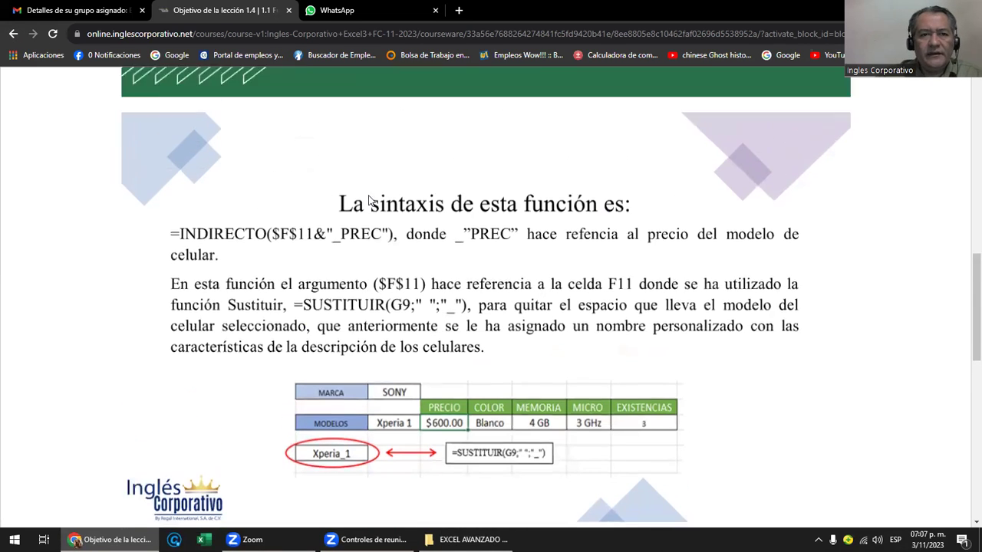
scroll(368, 199, "up", 3)
scroll(368, 201, "up", 2)
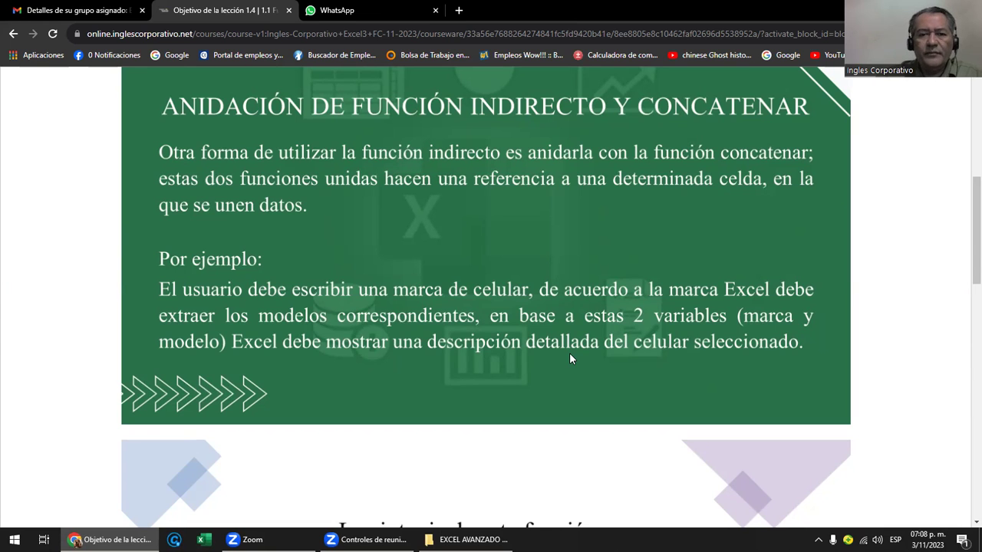
Scroll past the INDIRECTO syntax table to the Administrador de nombres example with APPLE and iPhone_1_PREC.
scroll(569, 357, "down", 3)
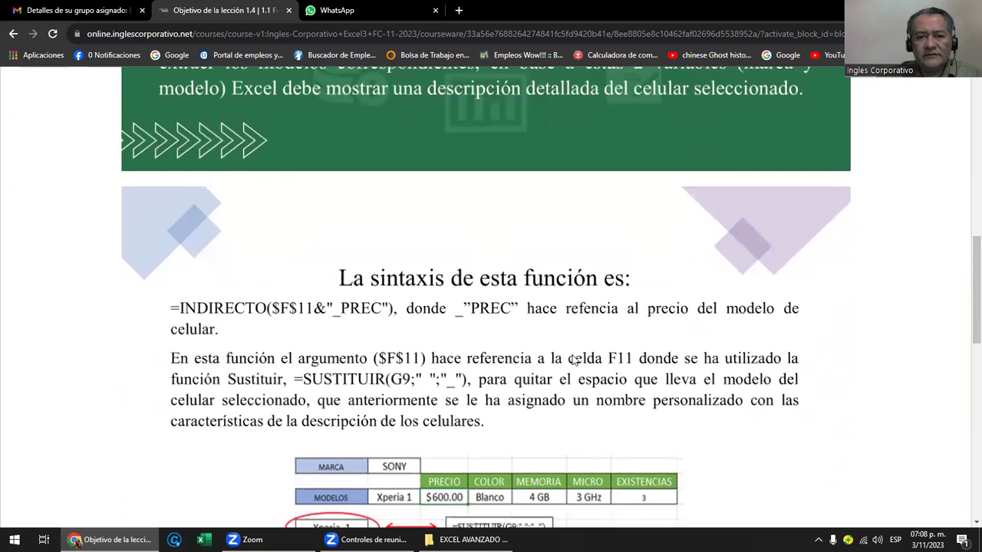
scroll(574, 361, "down", 2)
scroll(506, 369, "down", 2)
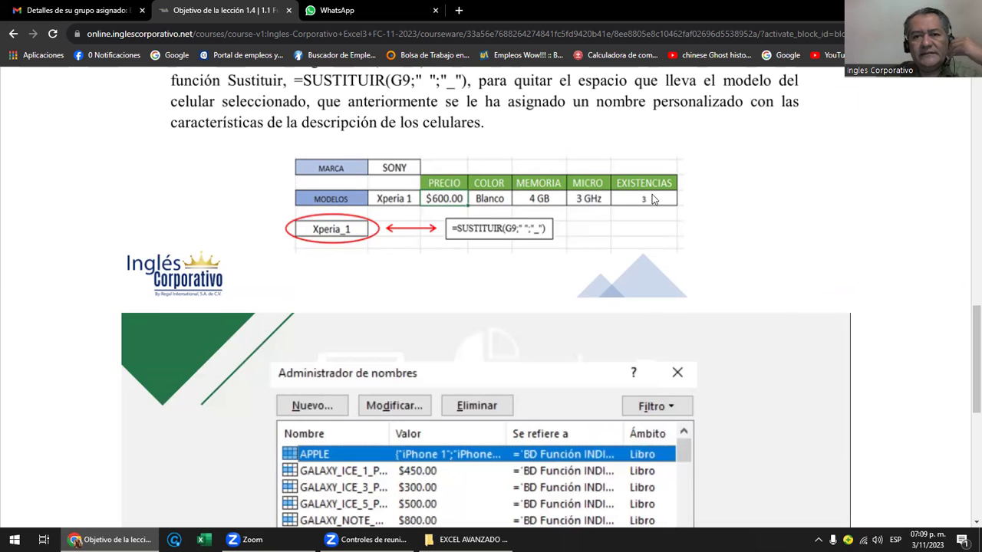
scroll(506, 297, "down", 3)
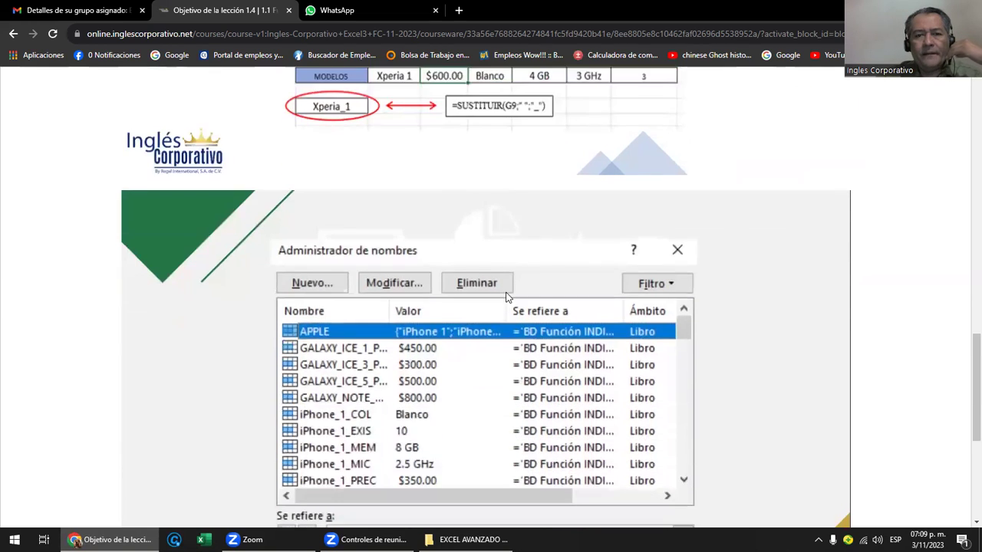
scroll(506, 297, "down", 2)
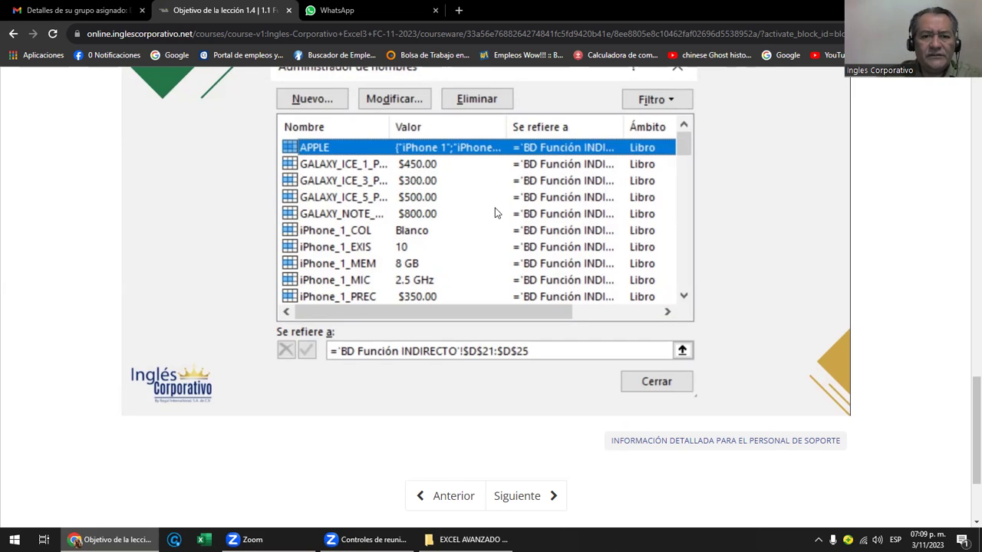
scroll(486, 425, "down", 2)
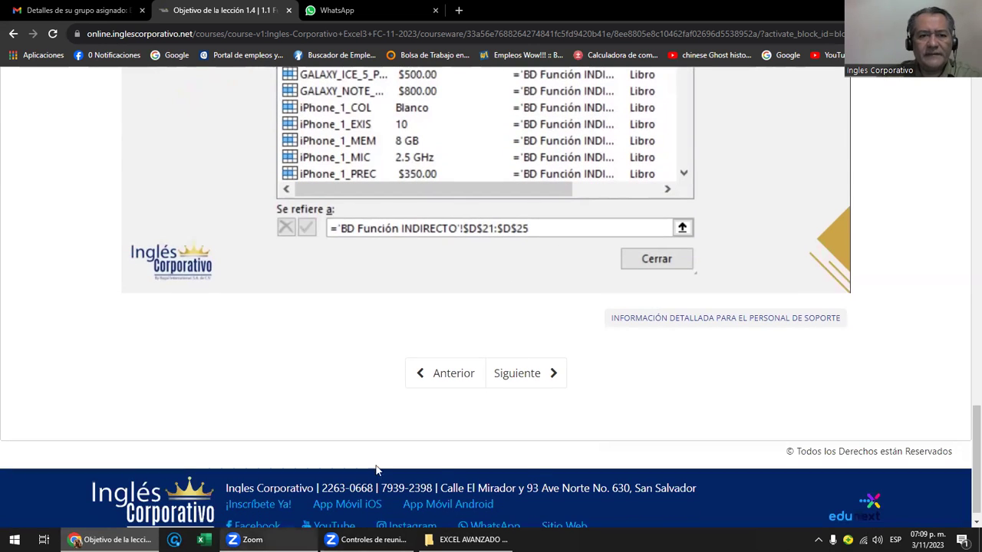
Move from EXCEL AVANZADO 8 PM into EXCEL AVANZADO 7 PM and open the TELEFONOS Y CARROS workbook.
mouse_move(368, 539)
left_click(466, 539)
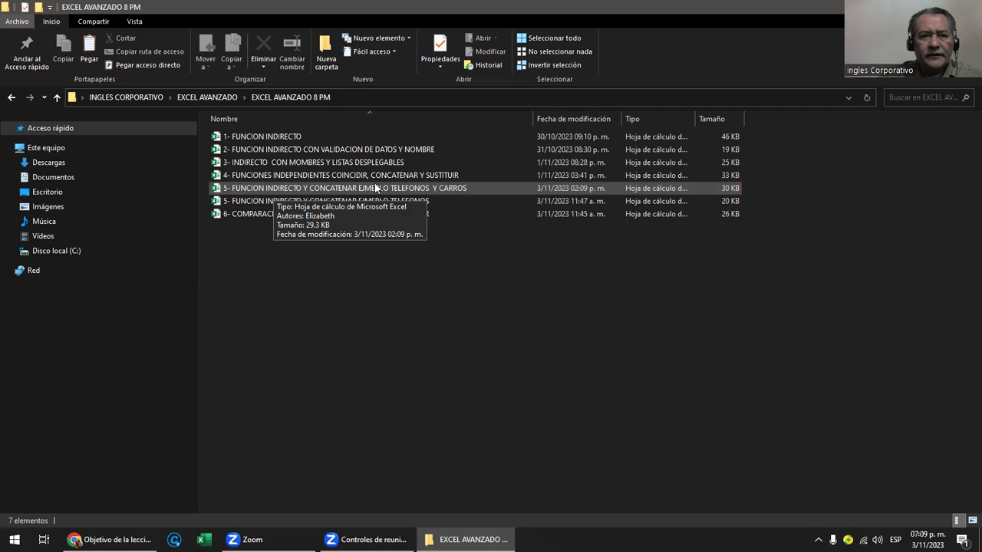
left_click(59, 97)
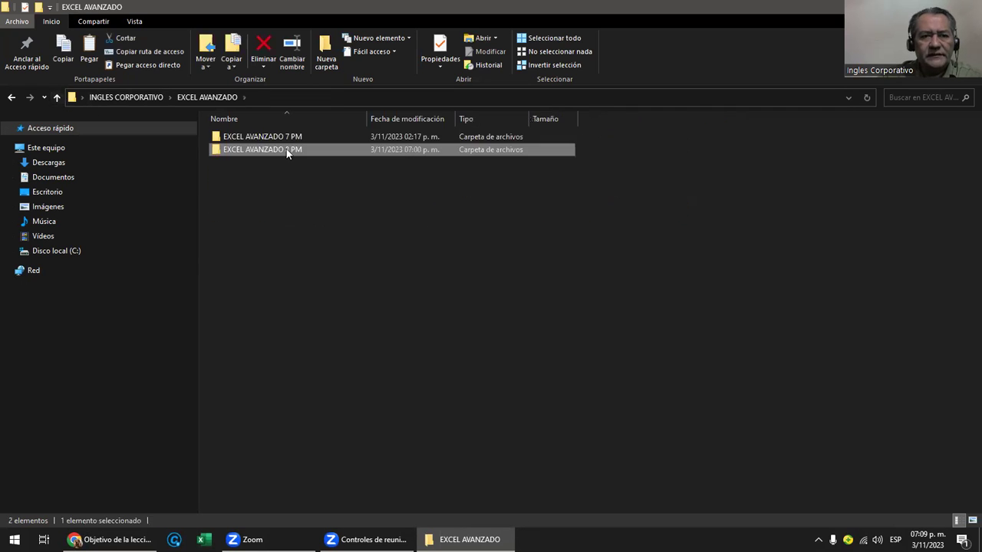
double_click(280, 138)
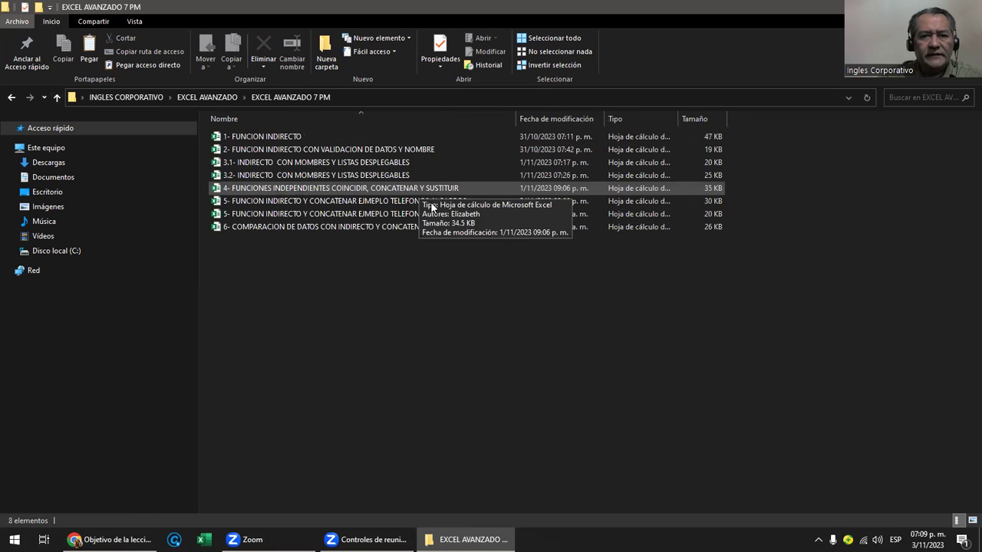
left_click(422, 203)
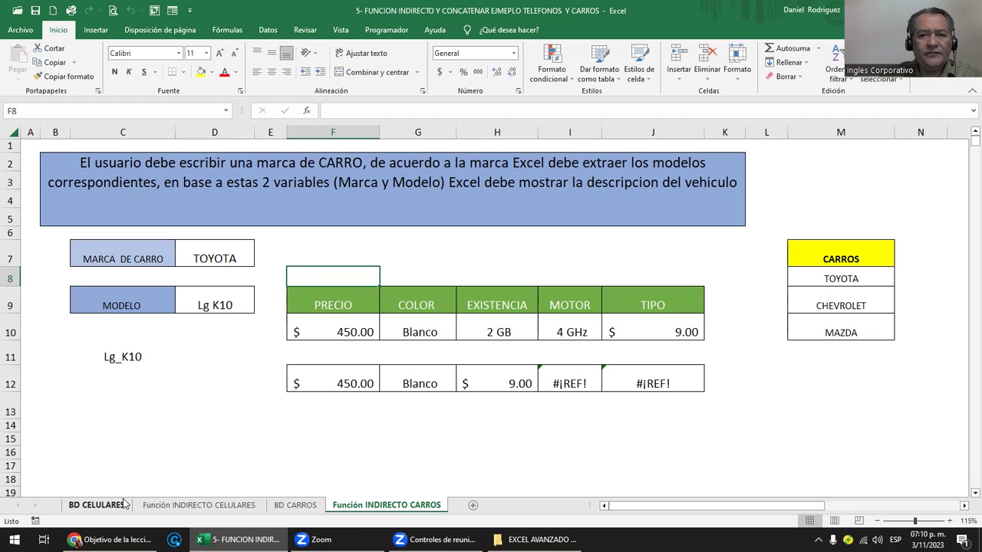
Switch to BD CELULARES and highlight the MARCA and MODELO columns, Samsung models C4:C7, and LG.
left_click(211, 504)
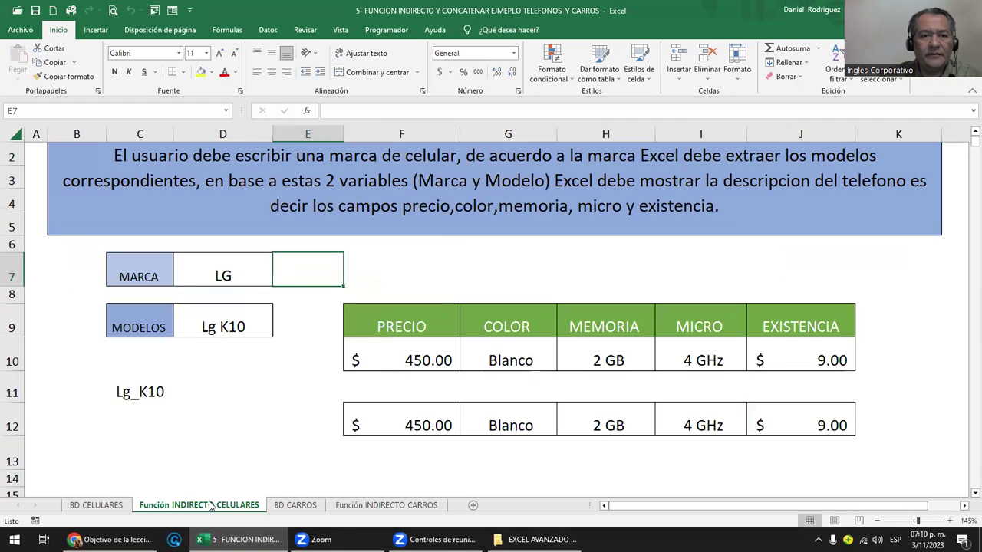
left_click(104, 505)
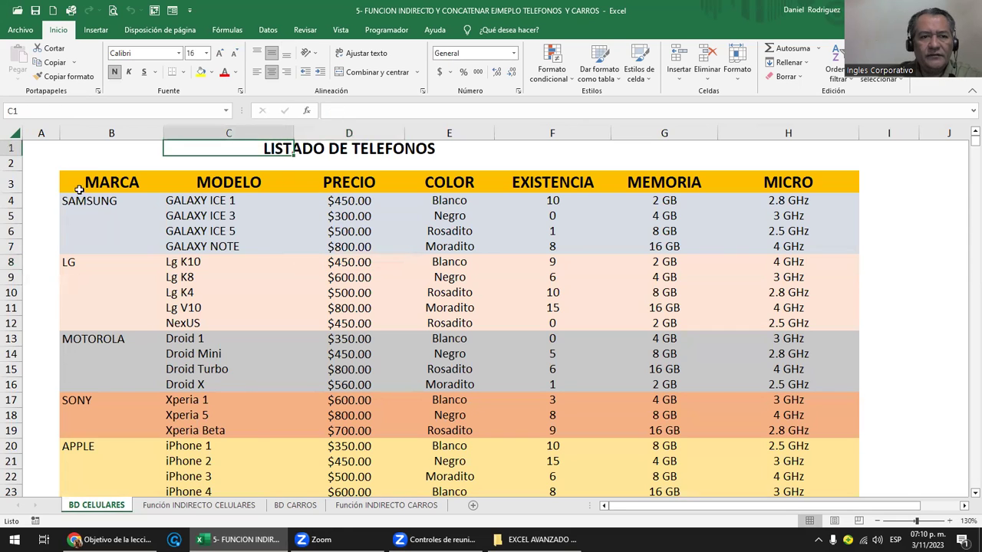
left_click(88, 130)
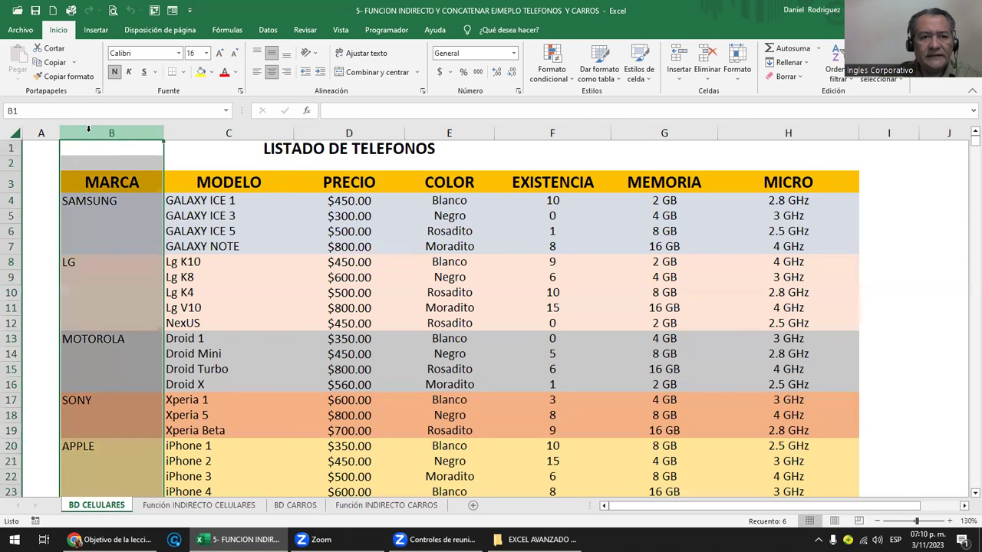
left_click(195, 131)
left_click(107, 198)
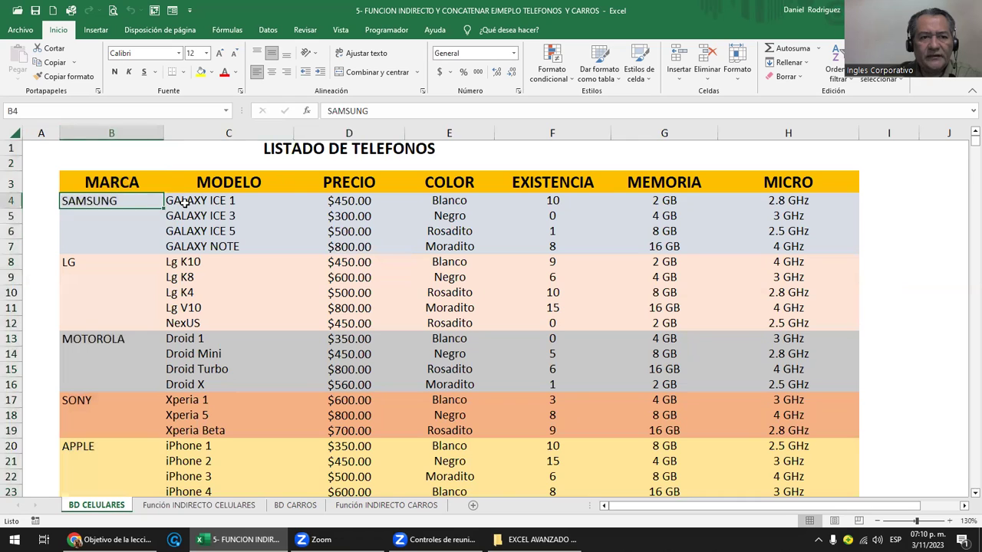
left_click_drag(184, 202, 178, 323)
left_click(100, 260)
type("LG")
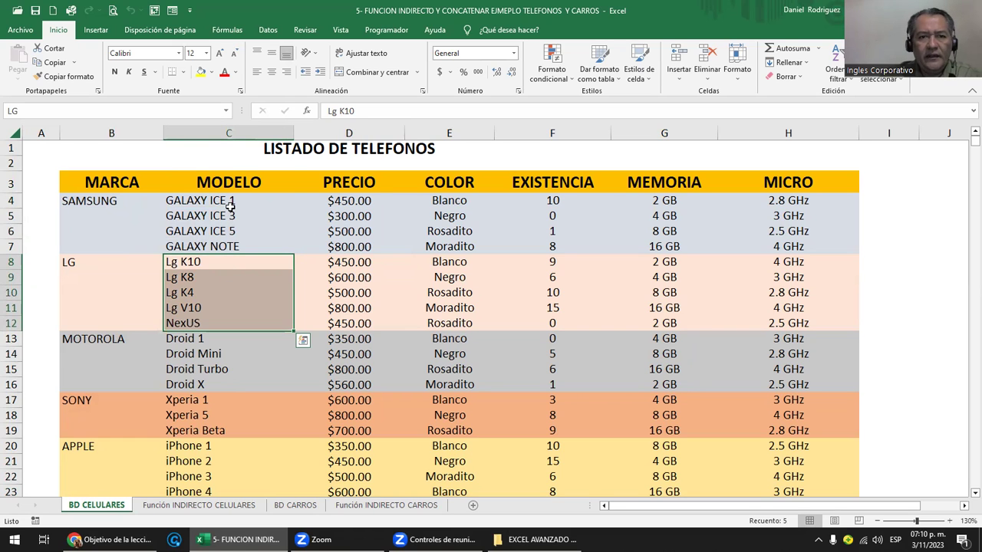
Highlight the PRECIO, COLOR, EXISTENCIA, MEMORIA and MICRO columns, Samsung details C4:H7, and Lg K10.
left_click(368, 134)
left_click(455, 134)
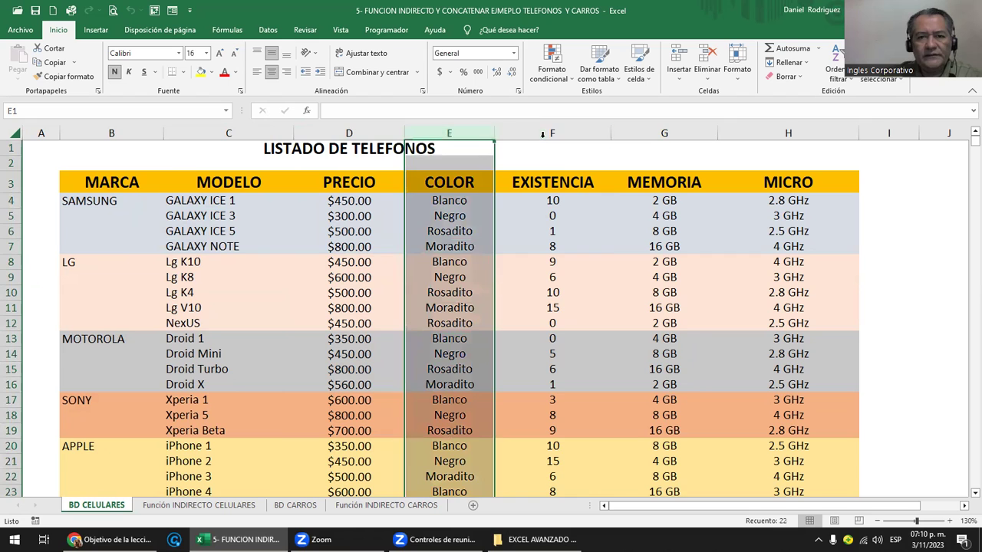
left_click(544, 135)
left_click(655, 132)
left_click(763, 134)
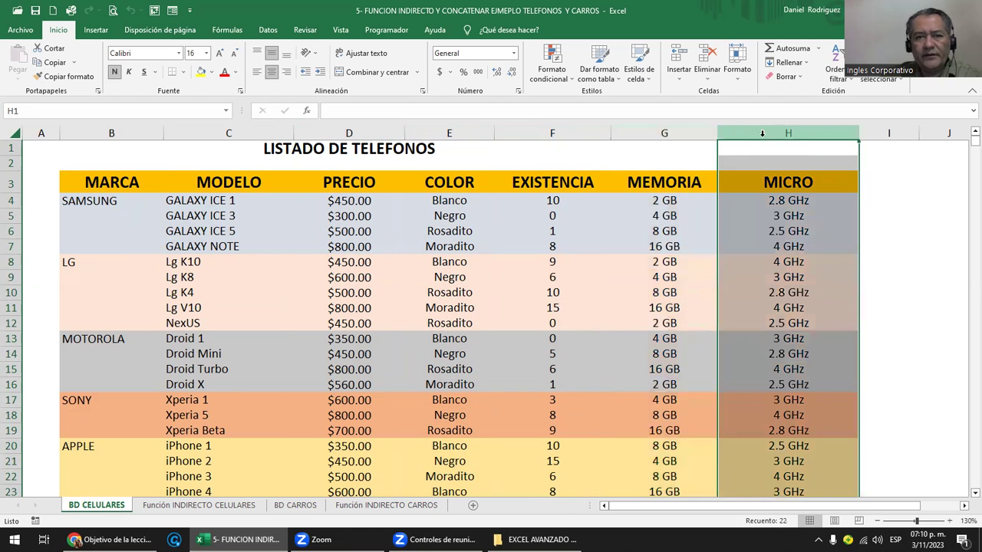
left_click(107, 202)
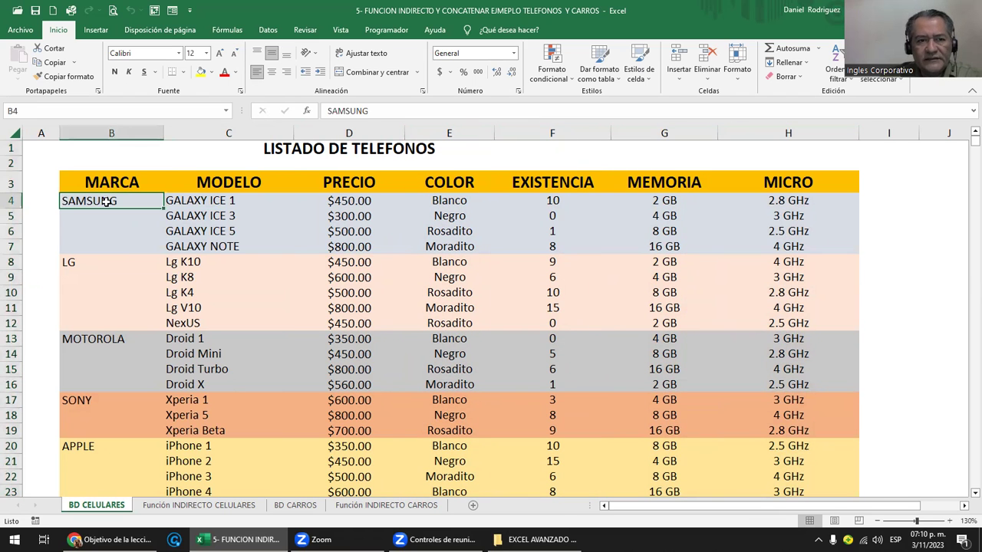
mouse_move(188, 203)
left_mouse_down()
mouse_move(777, 200)
mouse_move(771, 247)
left_mouse_up()
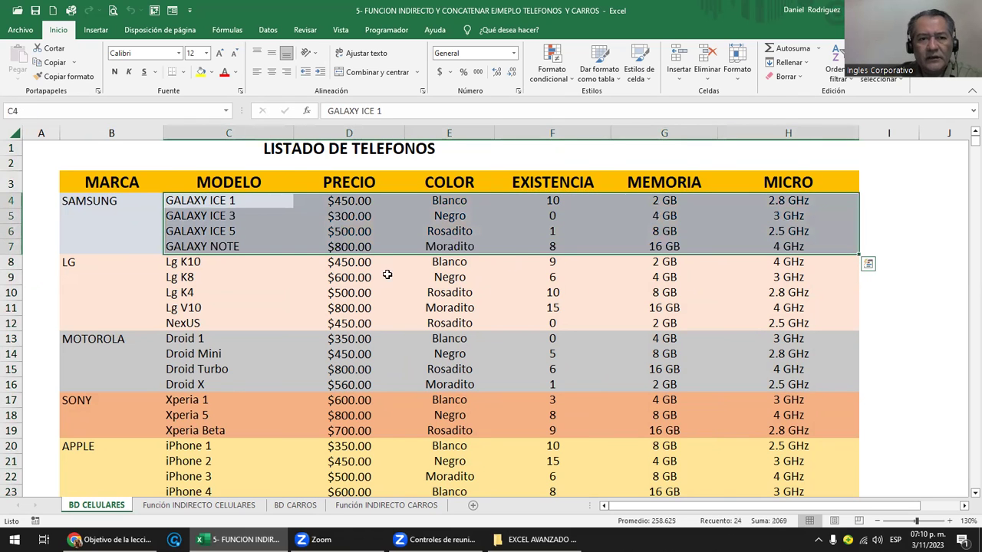
left_click(183, 264)
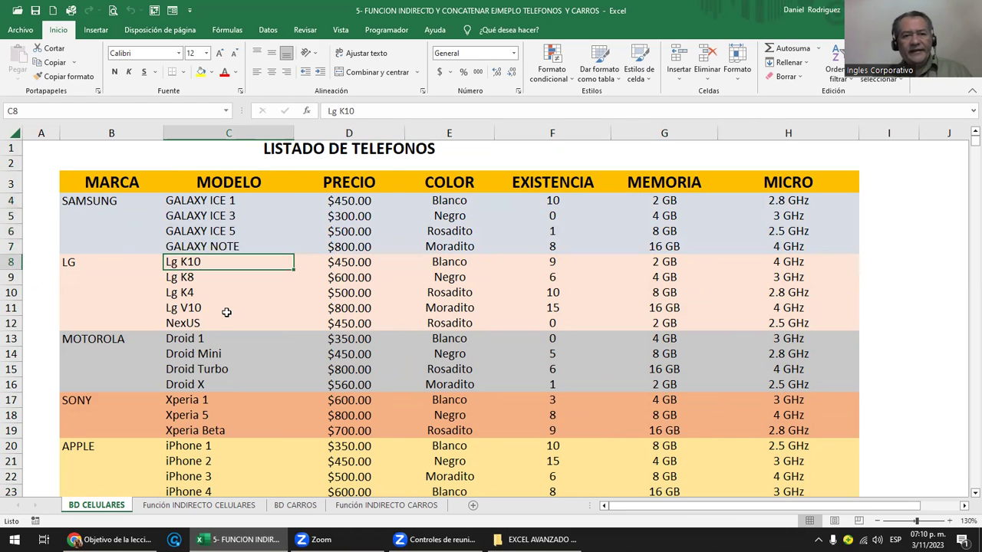
scroll(227, 310, "down", 1)
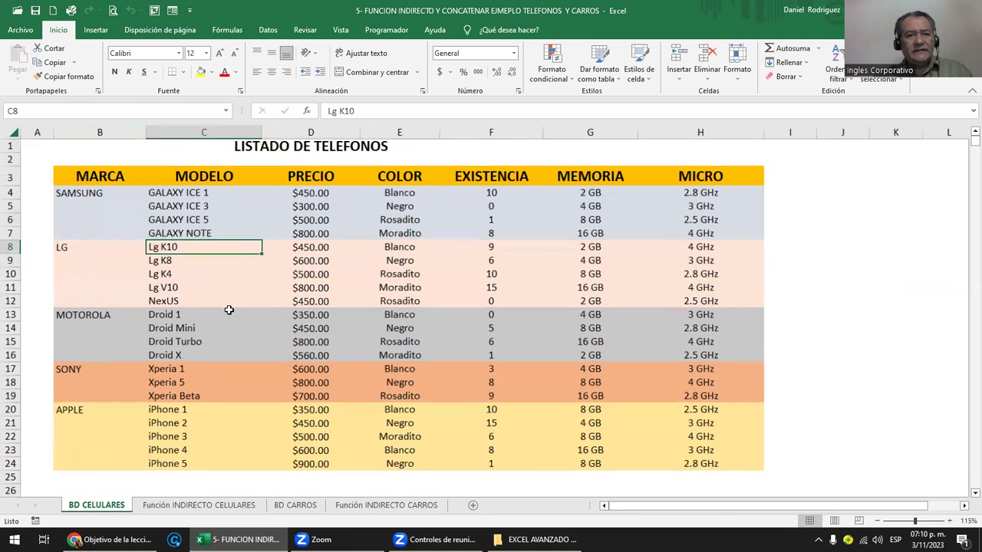
left_click(93, 193)
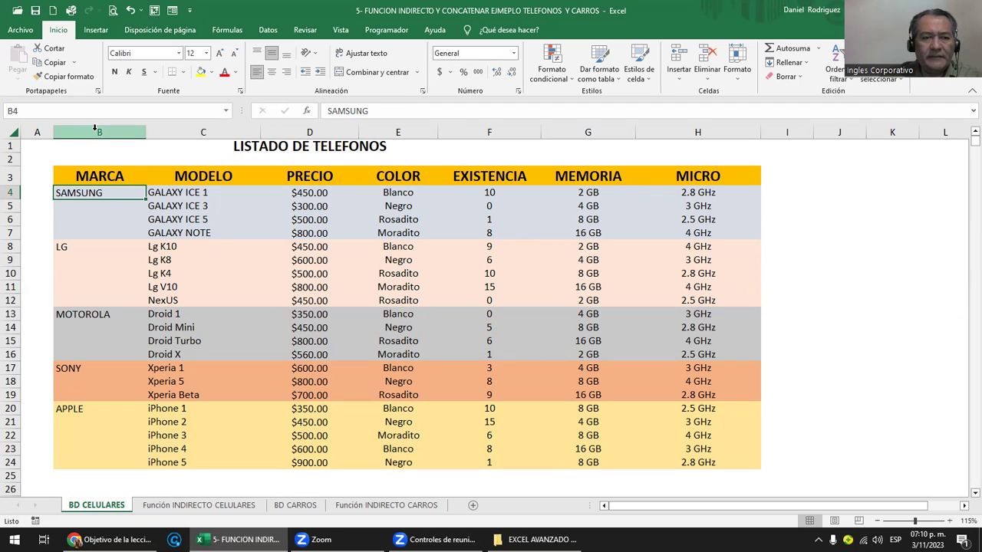
left_click(78, 230)
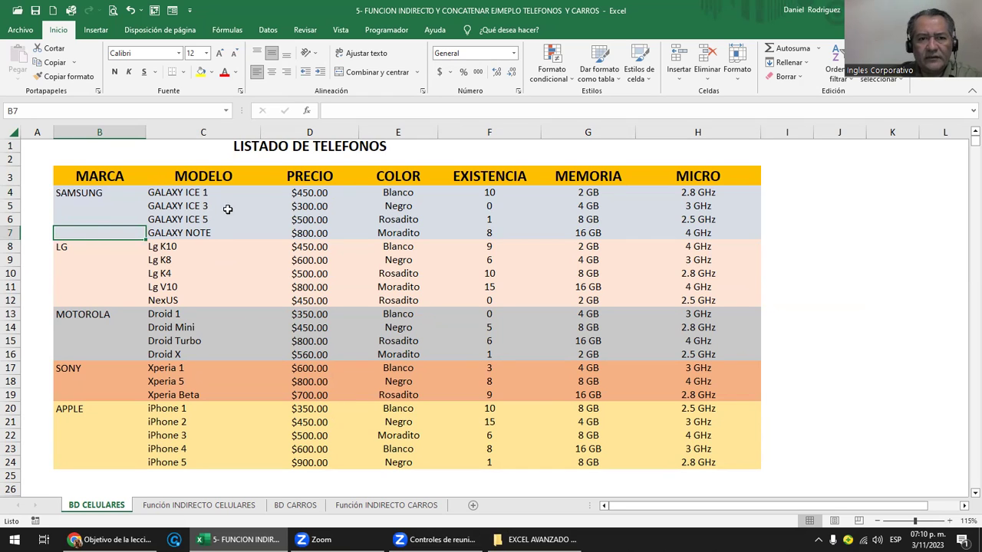
left_click(94, 192)
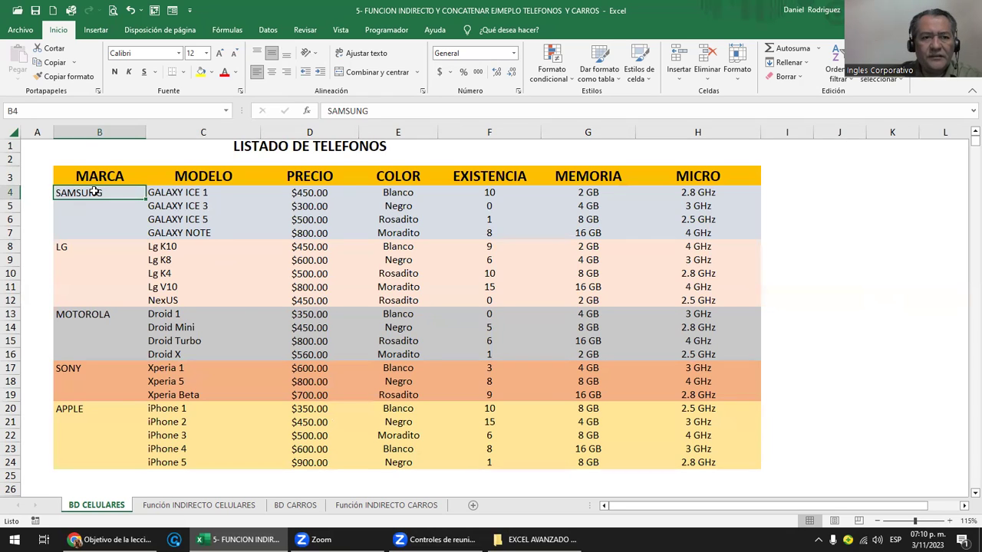
key("shift+Down")
key("shift+Down")
key("shift+Down")
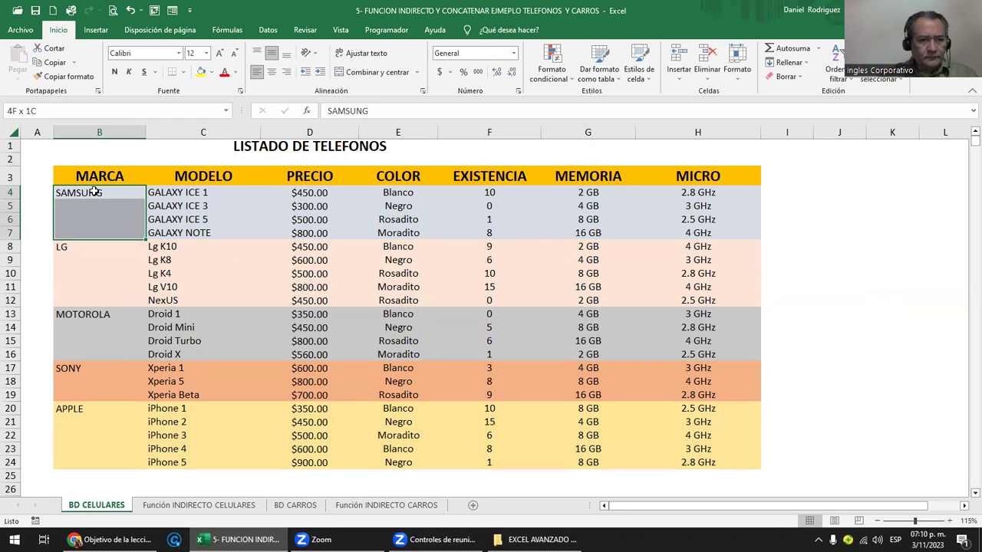
key("shift+Down")
key("shift+Down")
key("shift+Down")
key("shift+Down")
key("shift+Down")
key("shift+Down")
key("shift+Down")
key("shift+Down")
key("shift+Down")
key("shift+Down")
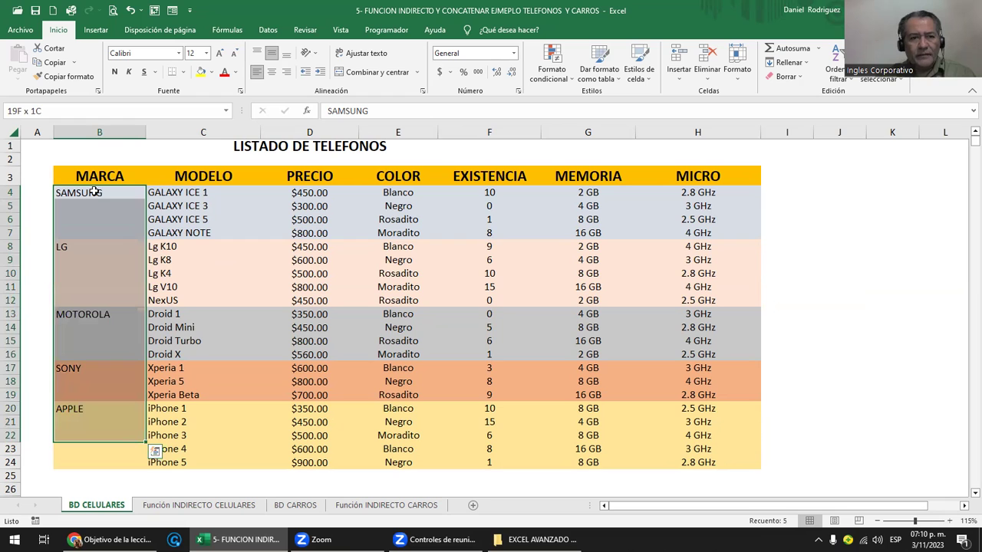
mouse_move(202, 193)
left_mouse_down()
mouse_move(175, 447)
mouse_move(161, 462)
left_mouse_up()
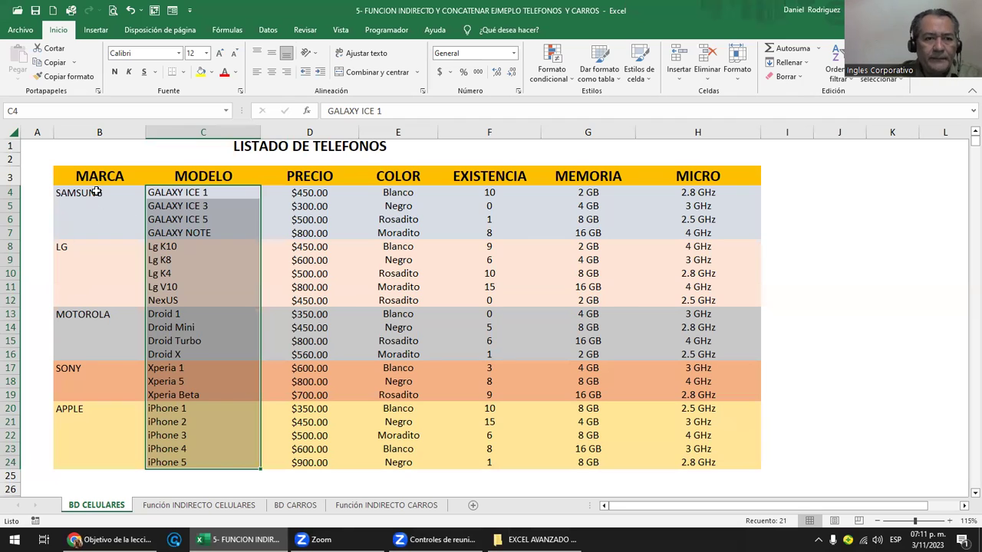
left_click(90, 193)
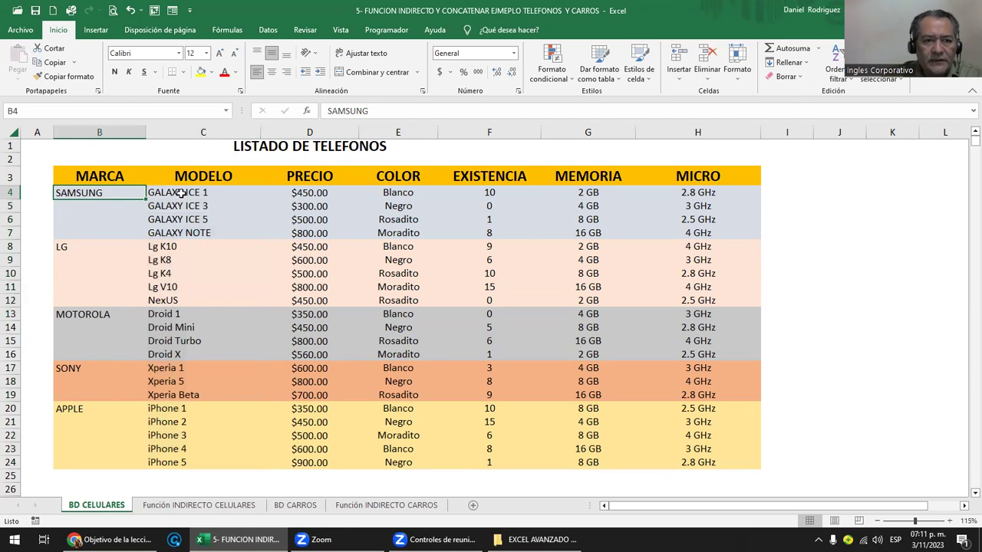
left_click_drag(181, 193, 186, 228)
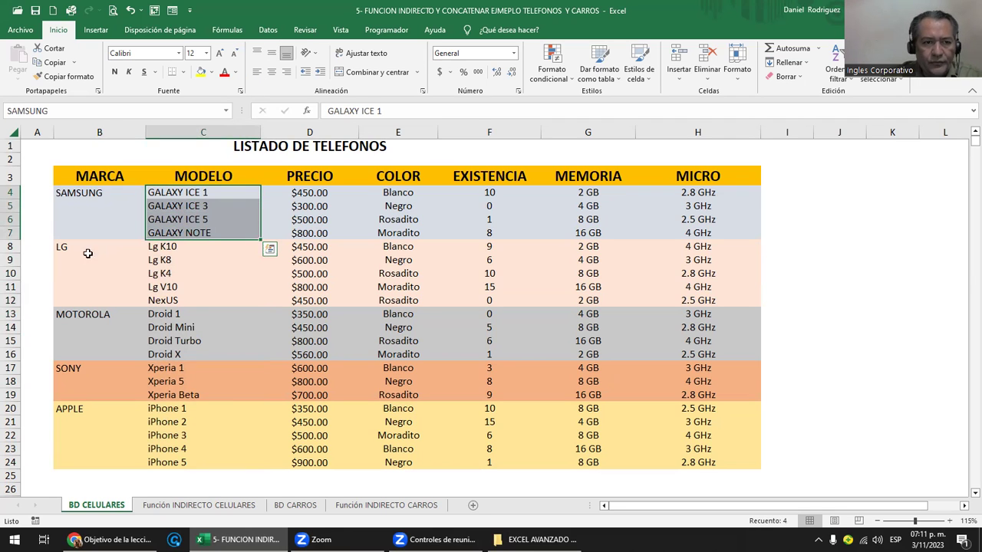
left_click(64, 250)
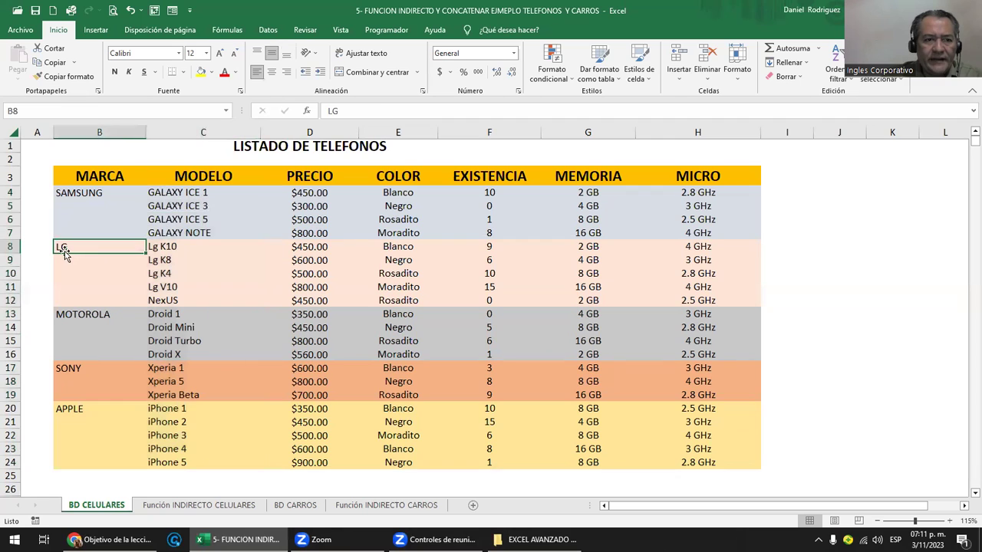
left_click(166, 249)
left_click_drag(167, 262, 173, 299)
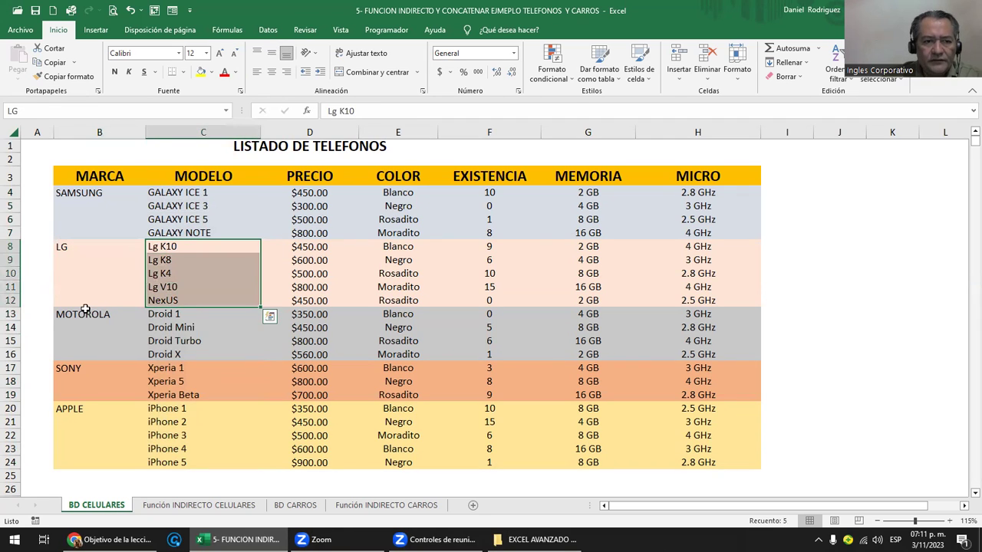
left_click(80, 316)
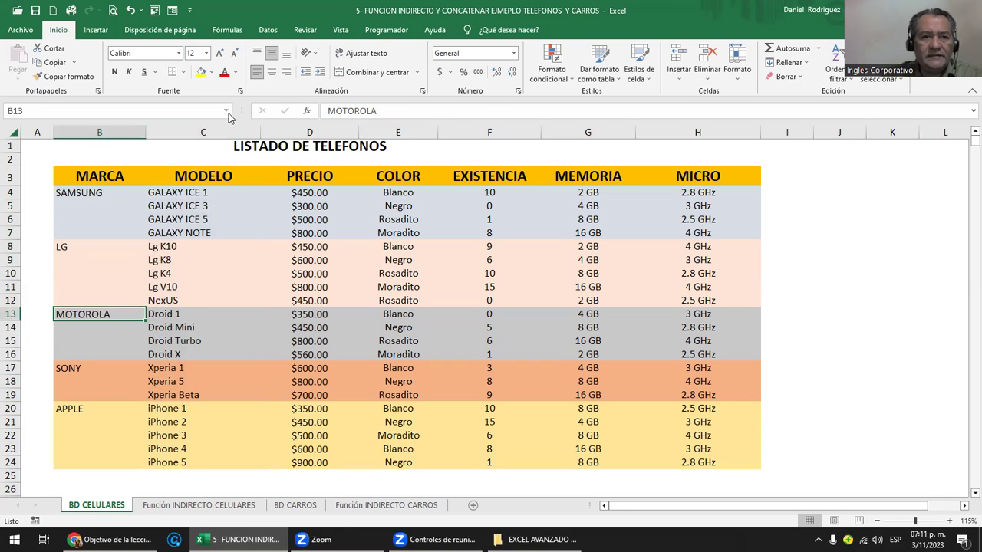
left_click(226, 112)
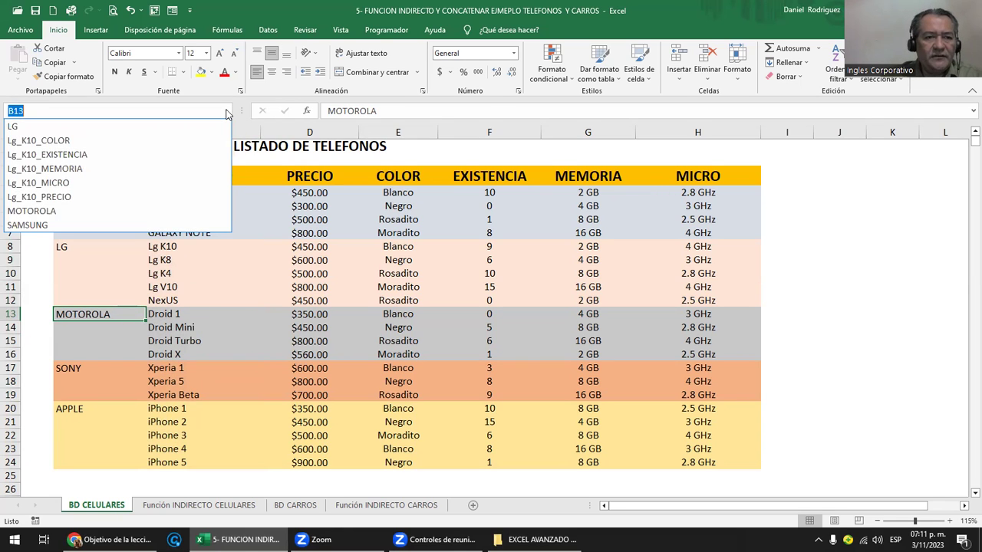
left_click(265, 222)
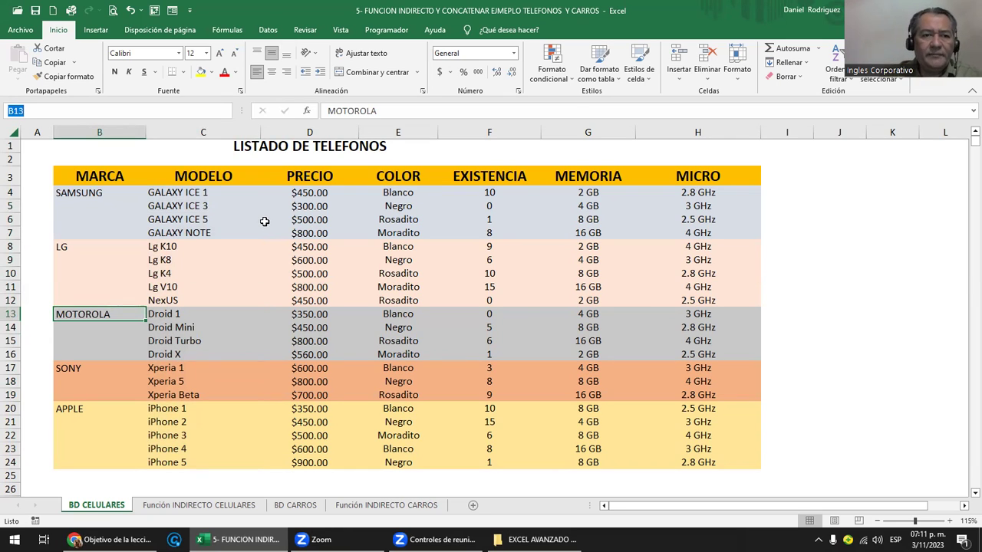
left_click(178, 195)
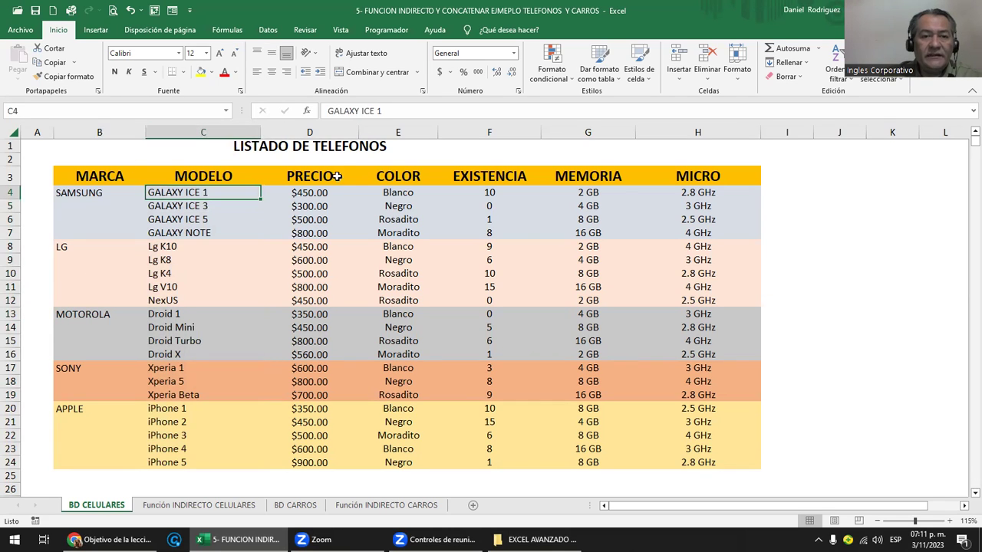
left_click(312, 193)
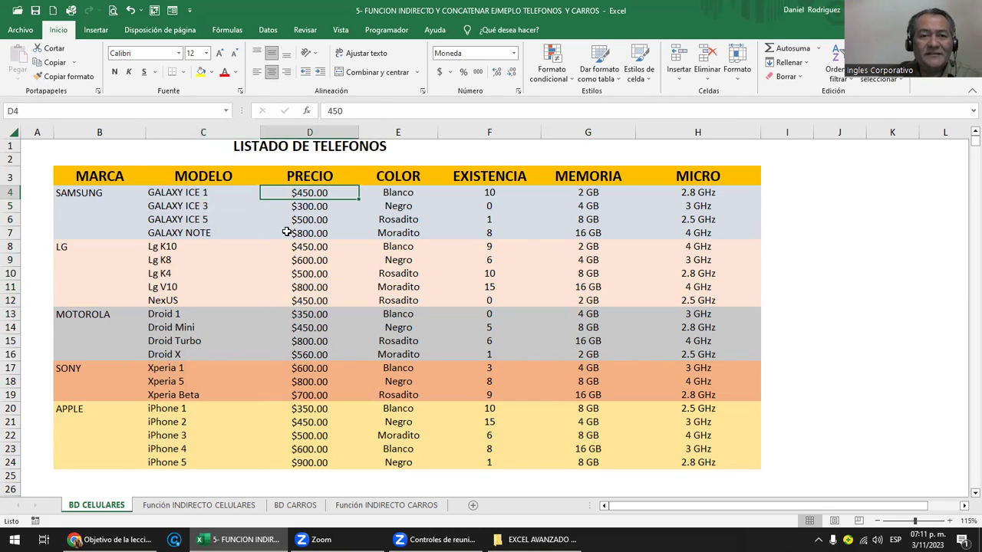
left_click(387, 195)
left_click_drag(81, 193, 699, 459)
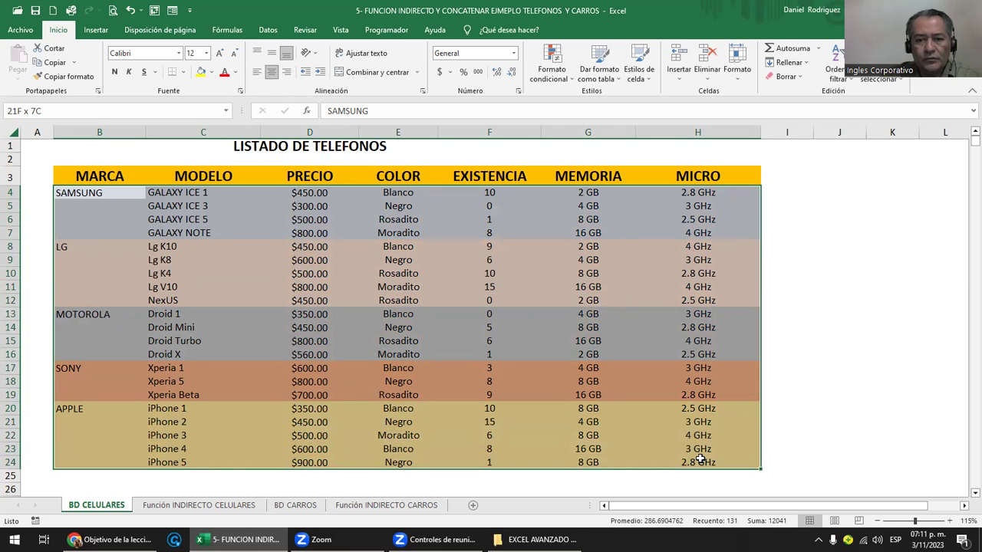
left_click_drag(699, 459, 699, 460)
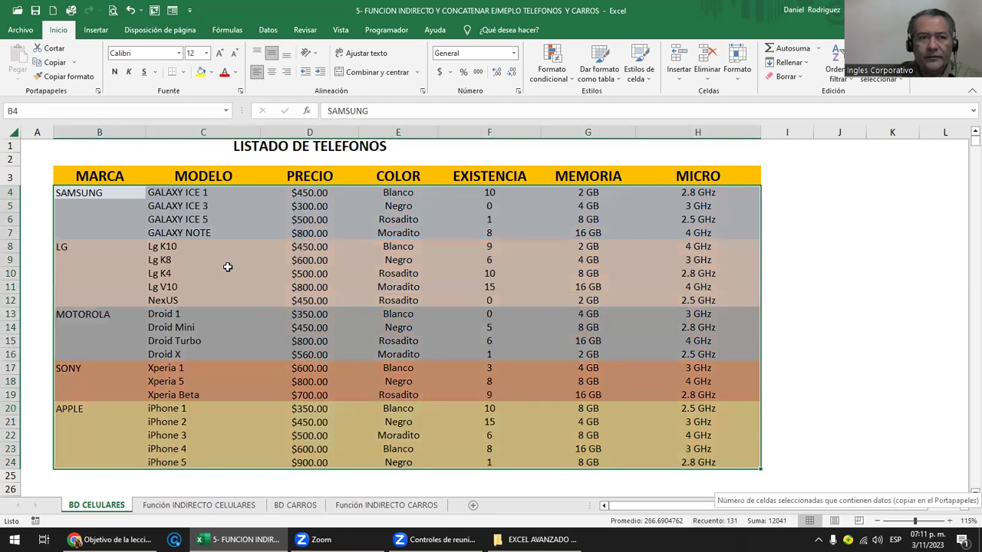
left_click(193, 195)
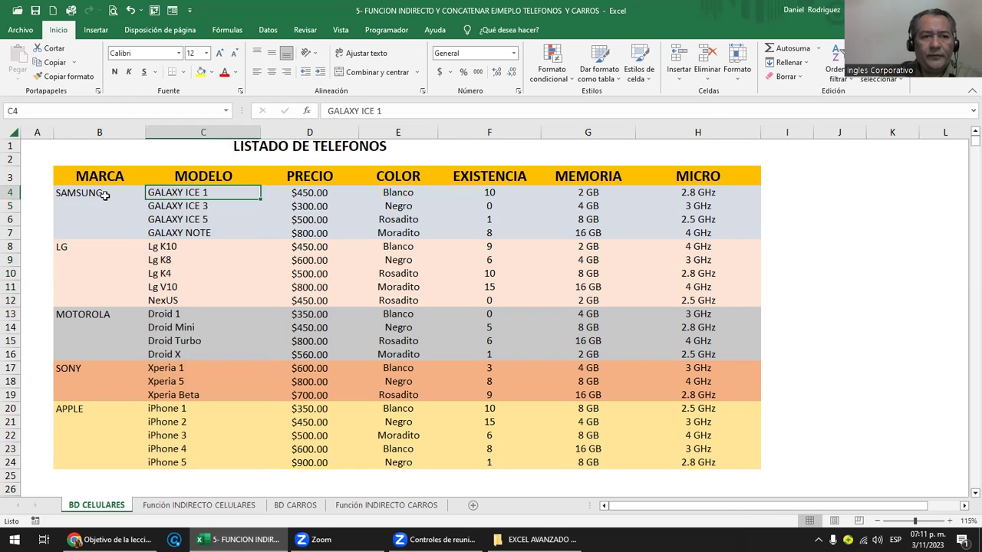
left_click(74, 195)
left_click_drag(169, 193, 181, 235)
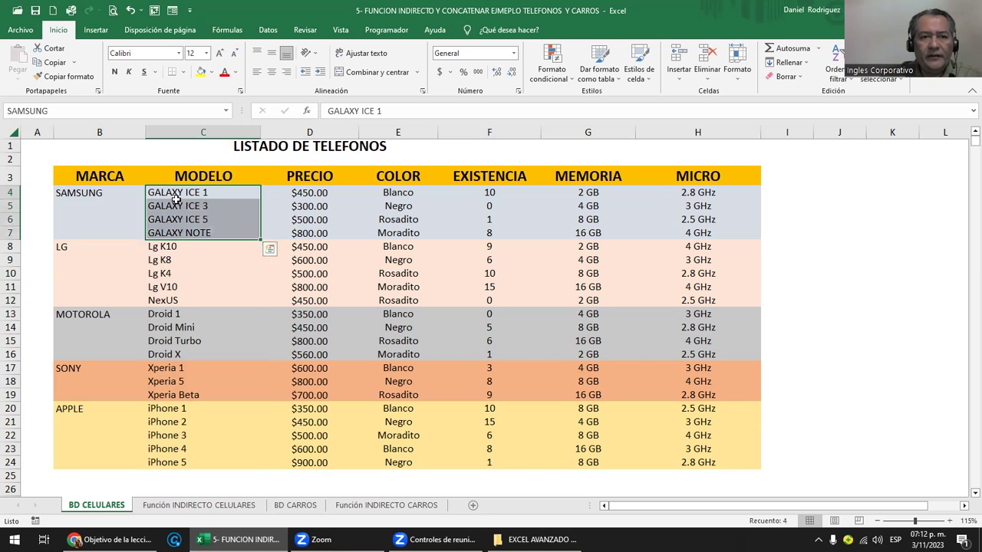
left_click(191, 194)
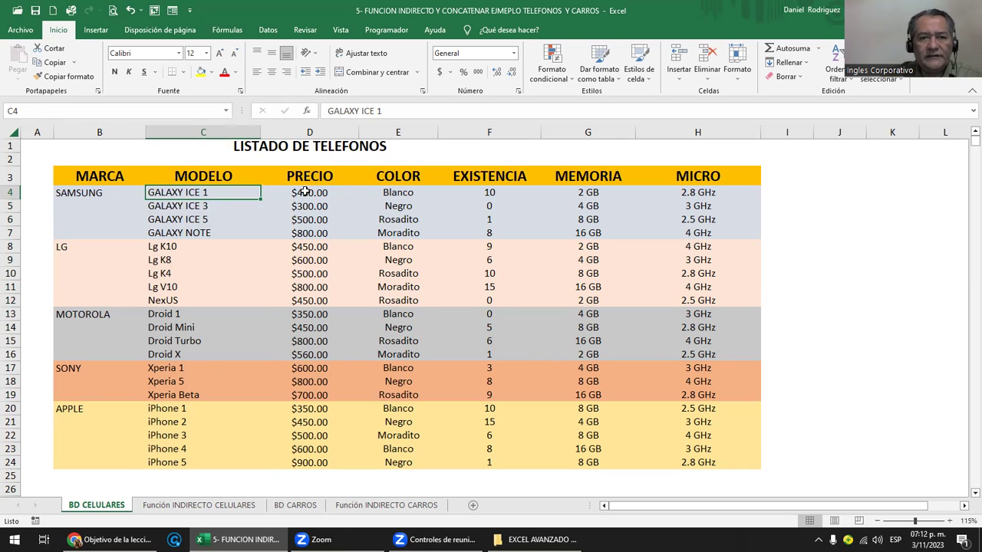
left_click_drag(305, 193, 695, 193)
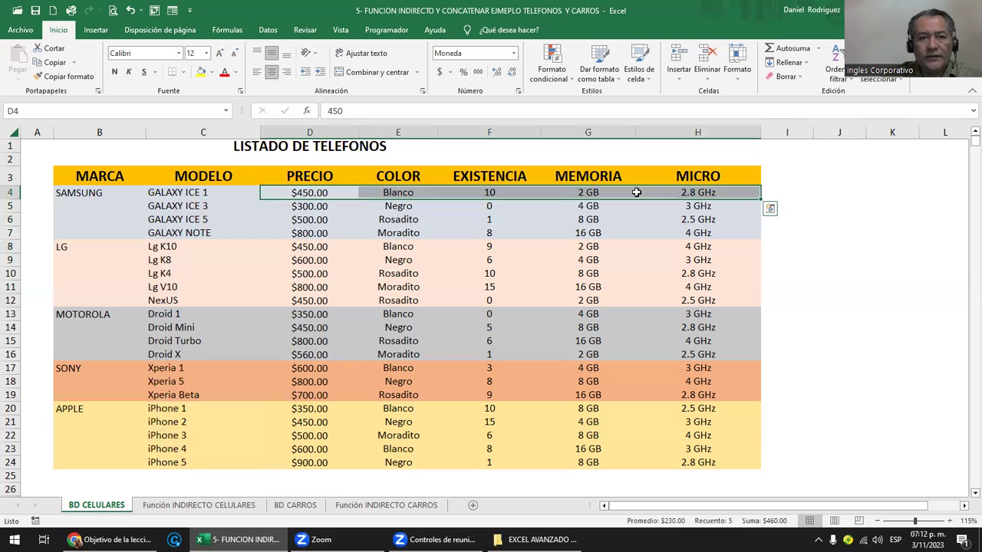
left_click(176, 206)
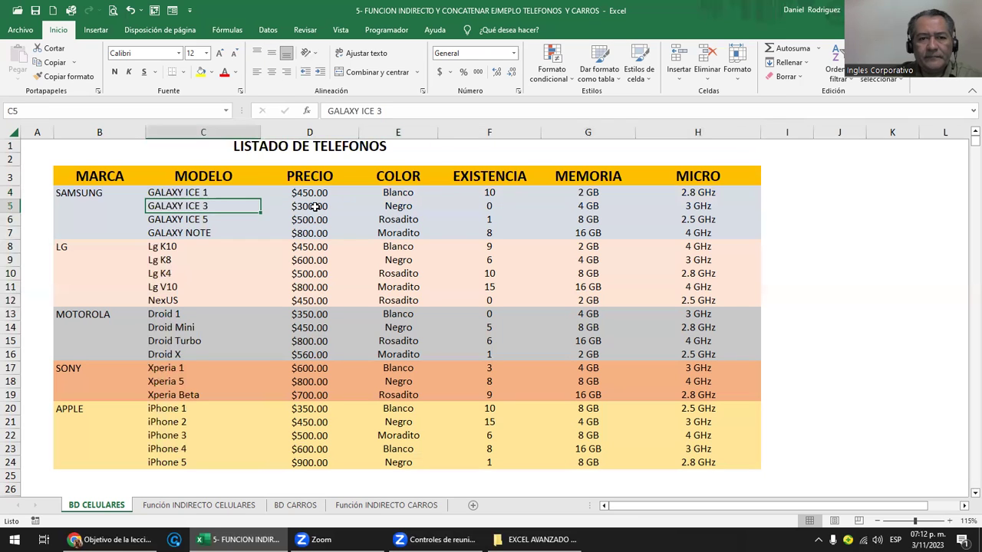
left_click_drag(314, 206, 698, 205)
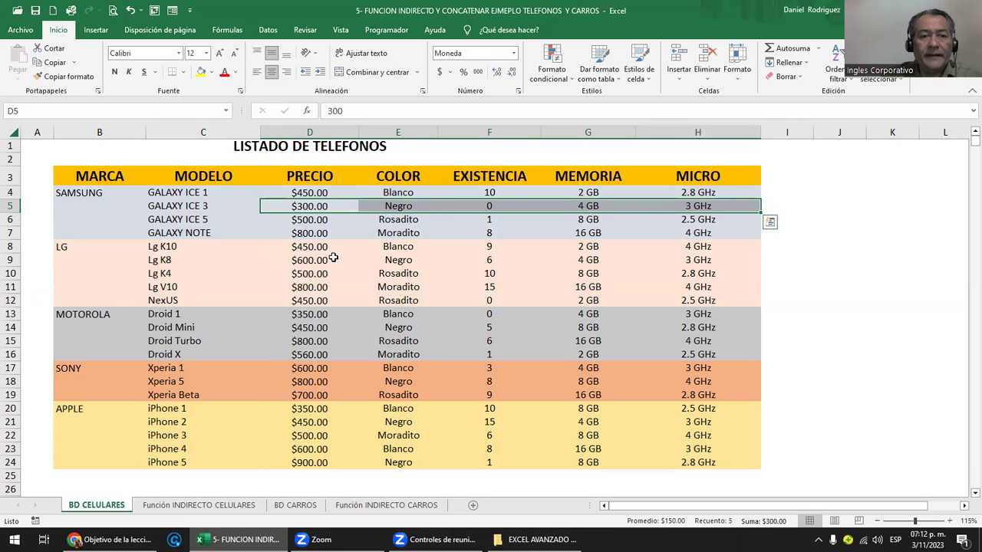
left_click(172, 194)
left_click_drag(80, 194, 668, 459)
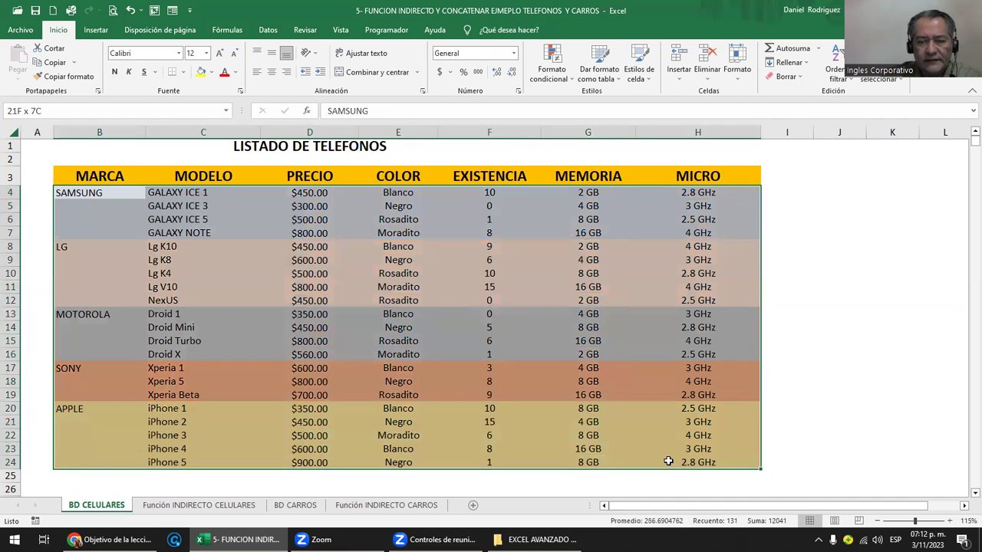
left_click(813, 284)
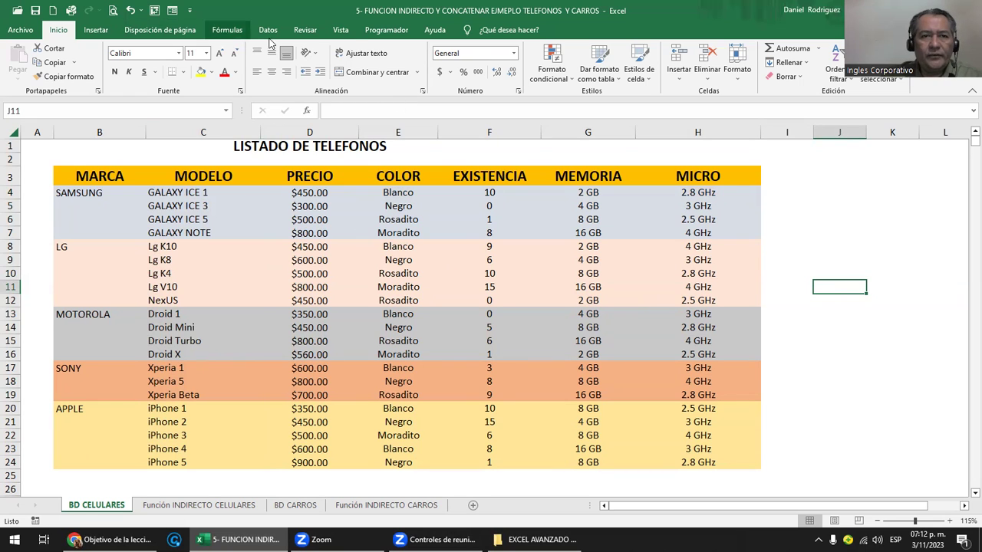
Delete all defined names, including Lg_K10 and SAMSUNG, in Administrador de nombres and confirm none remain.
left_click(230, 31)
left_click(451, 61)
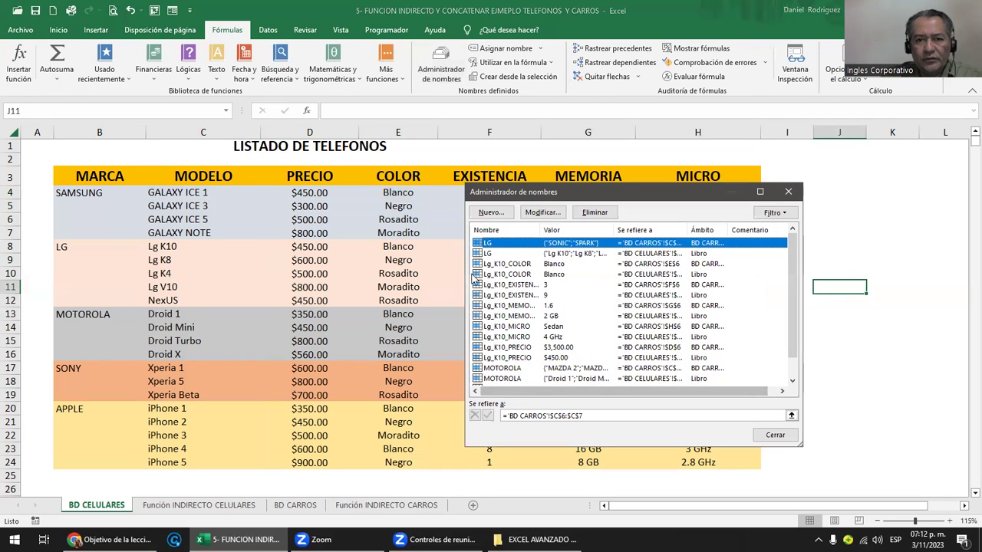
key("shift+Down")
key("shift+Down")
key("shift+Down")
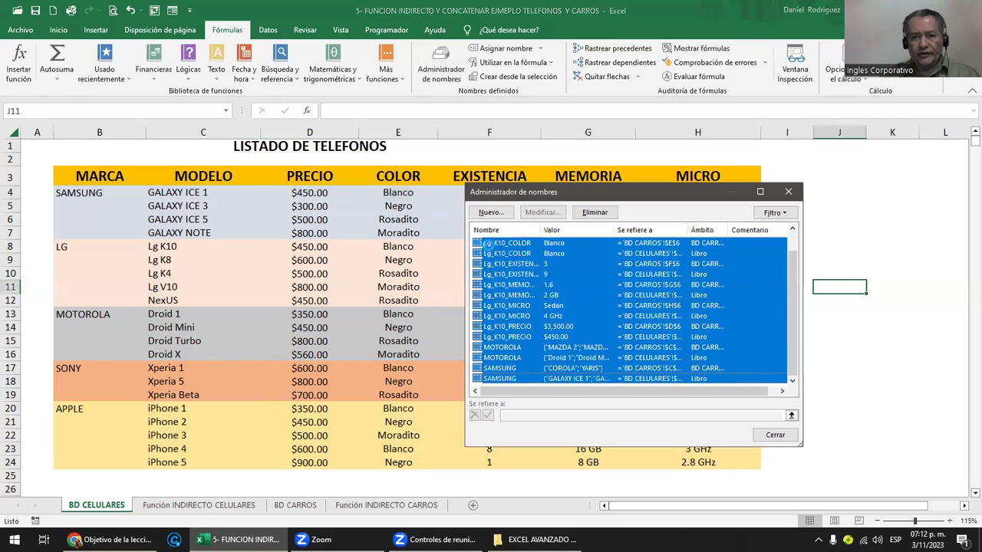
key("Delete")
key("Return")
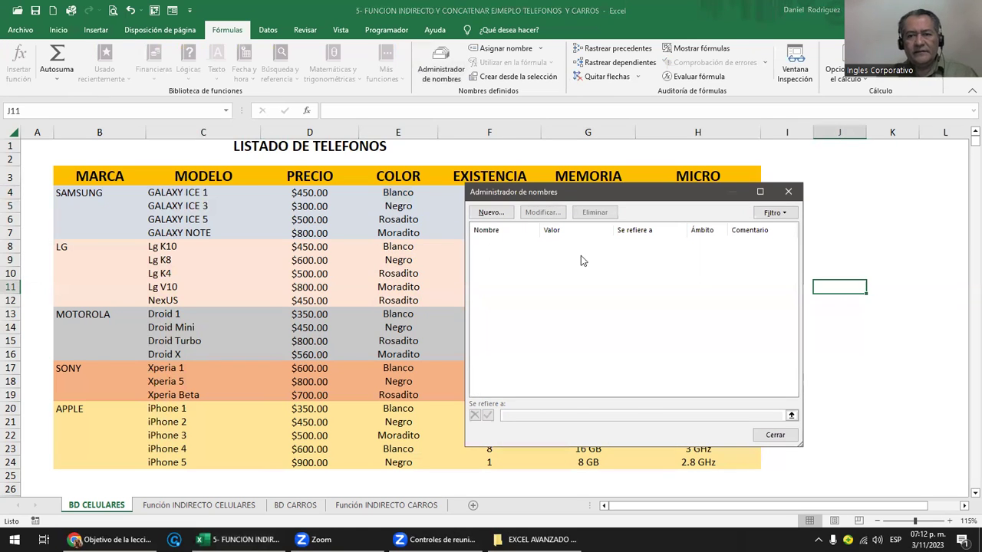
left_click(776, 434)
left_click(225, 113)
left_click(226, 113)
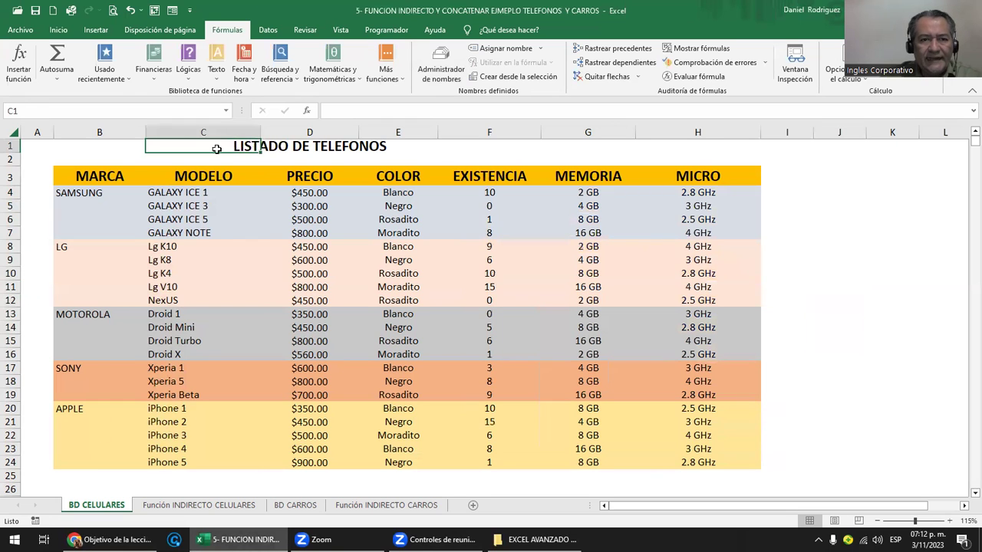
mouse_move(82, 177)
left_mouse_down()
mouse_move(594, 447)
mouse_move(684, 461)
left_mouse_up()
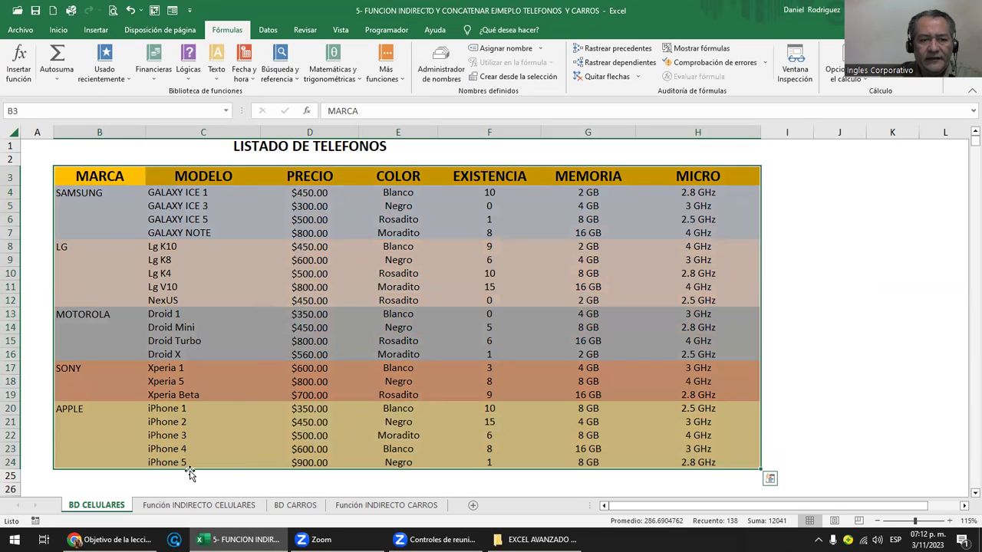
left_click(196, 489)
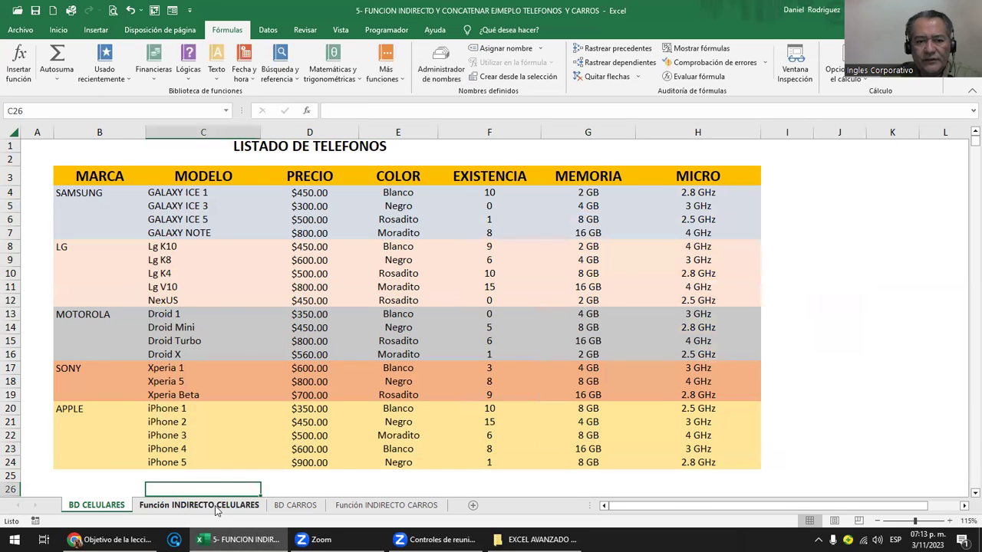
left_click(190, 505)
left_click(143, 247)
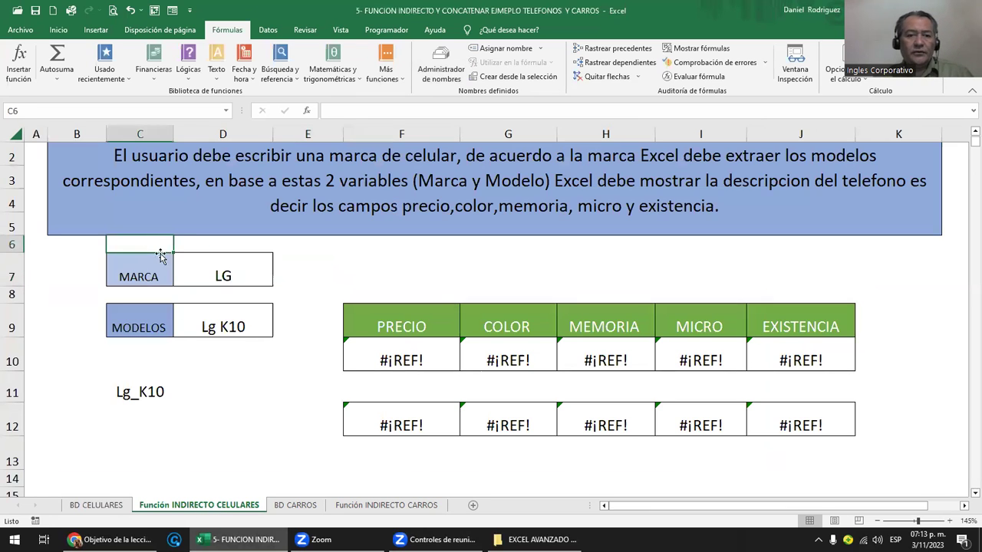
scroll(187, 296, "down", 2)
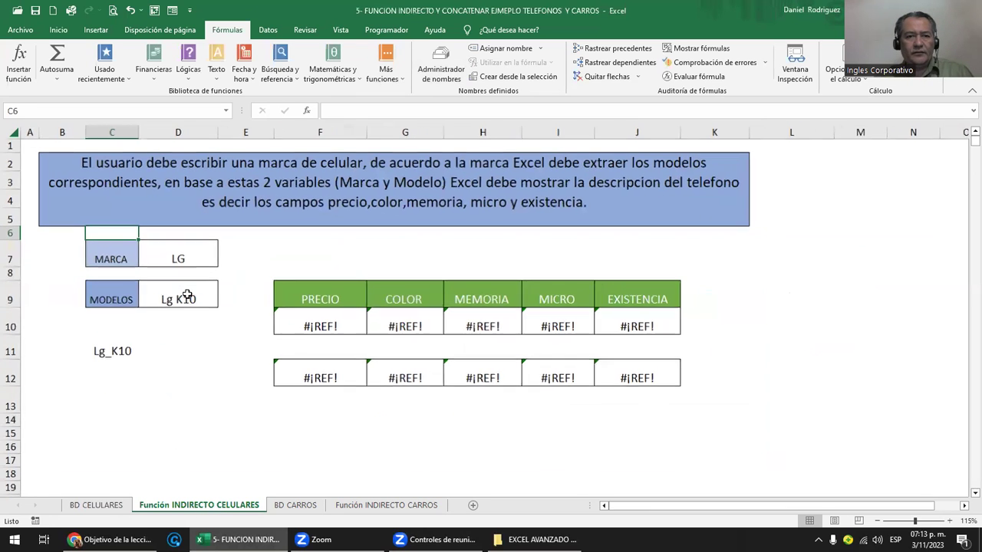
left_click(100, 252)
left_click(188, 253)
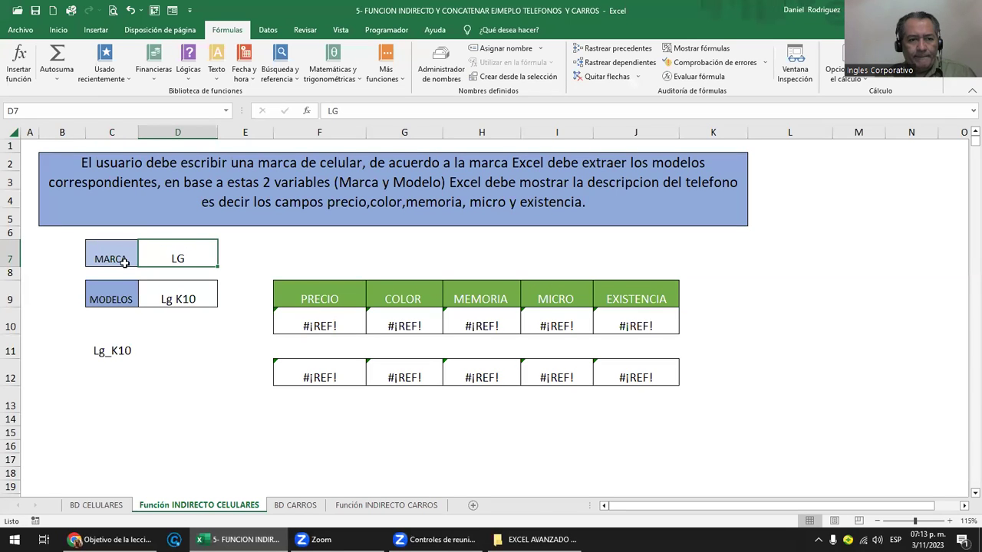
left_click(187, 291)
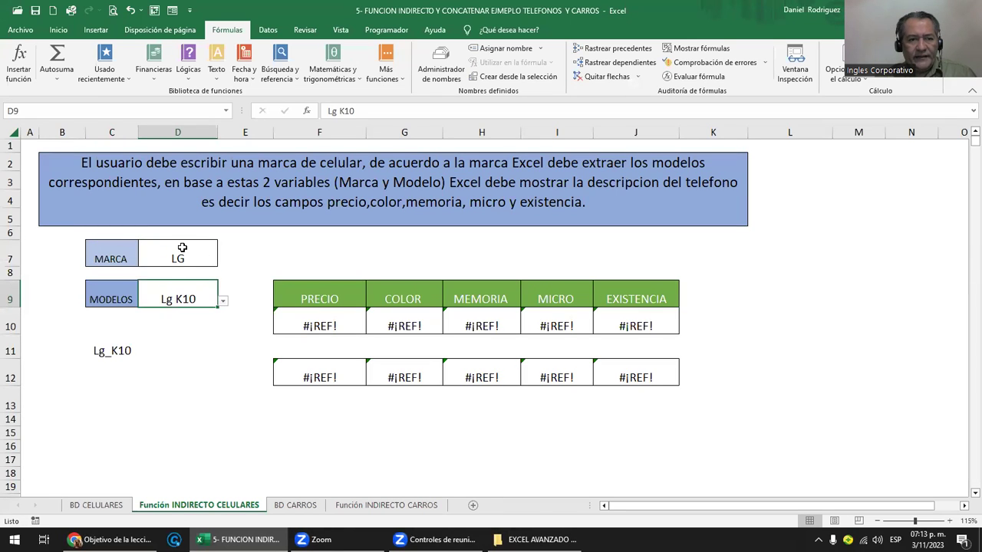
left_click(181, 257)
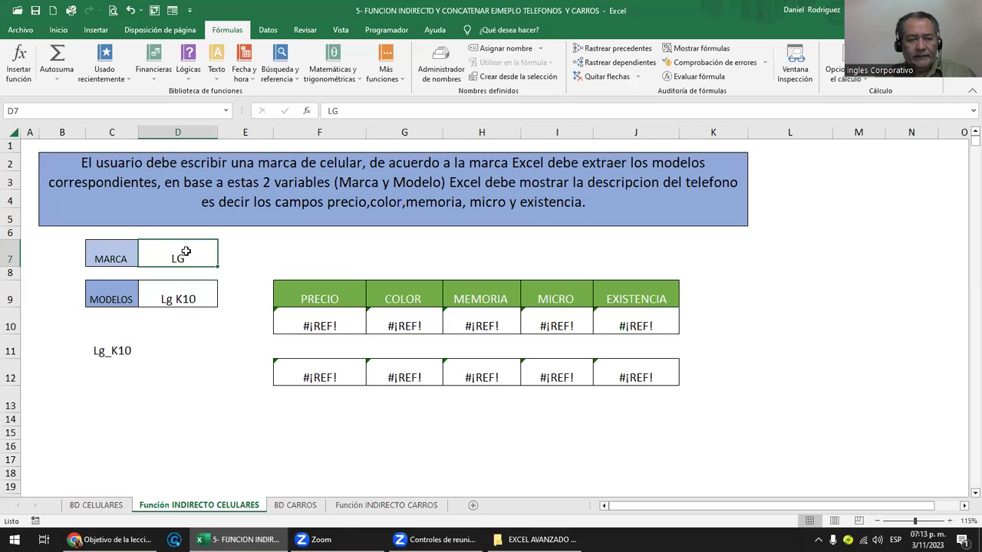
left_click(188, 295)
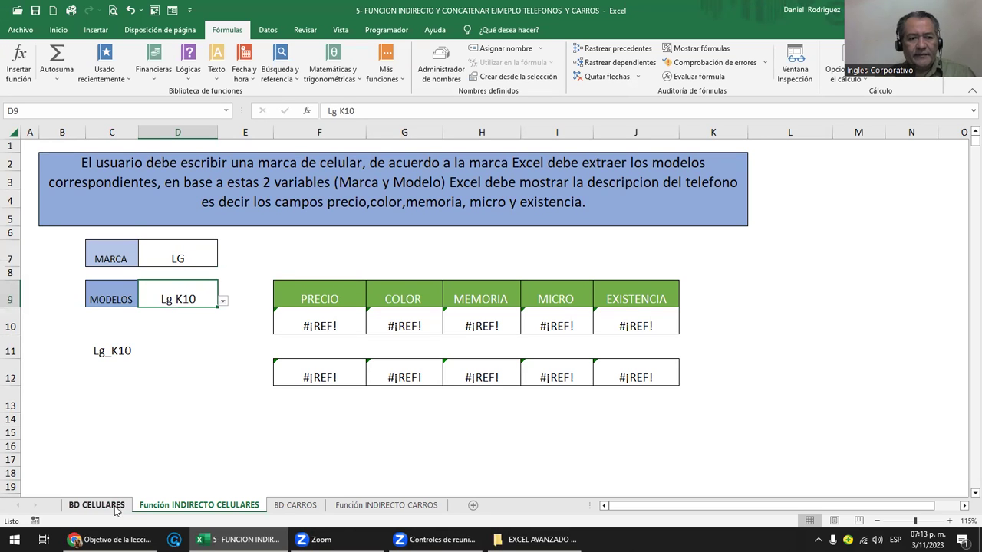
left_click(97, 506)
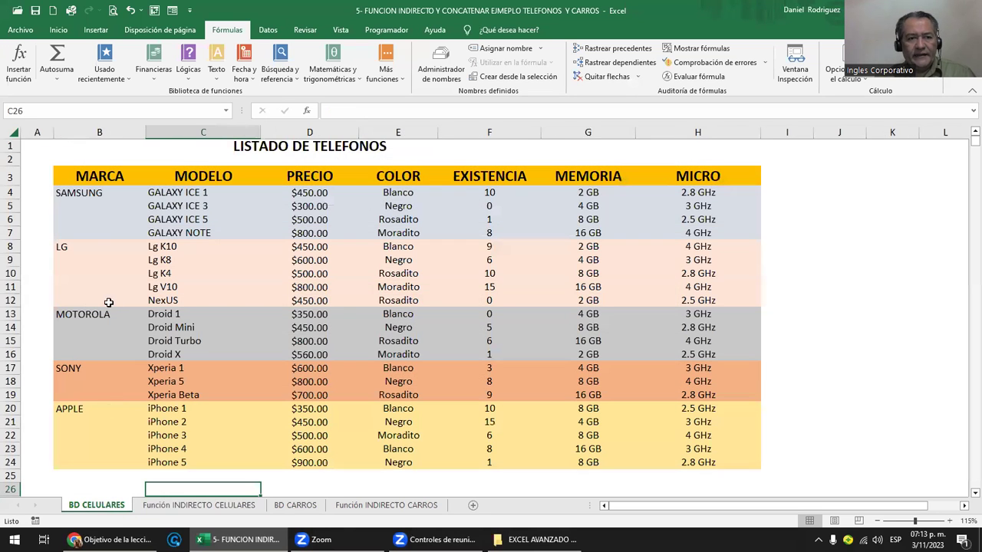
left_click(85, 194)
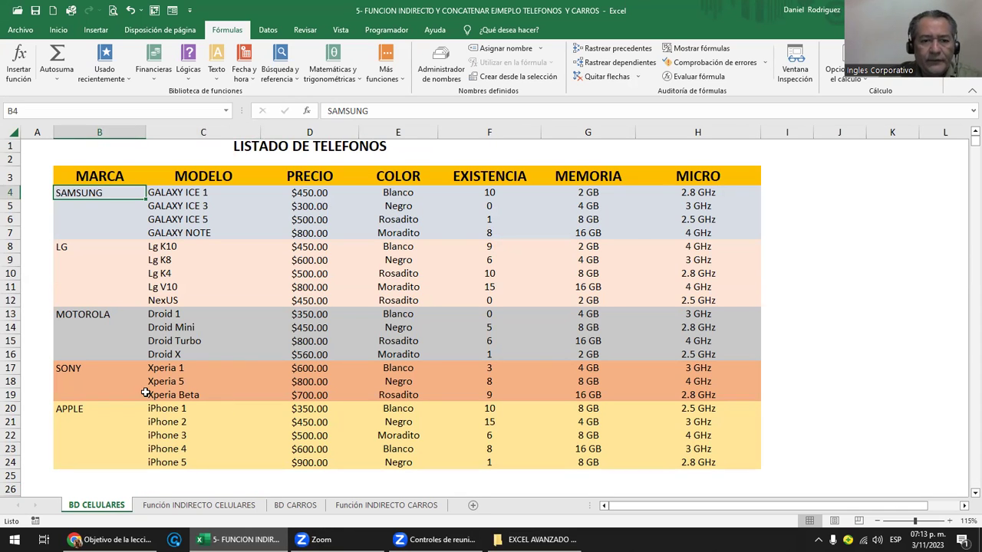
left_click(198, 506)
left_click(823, 246)
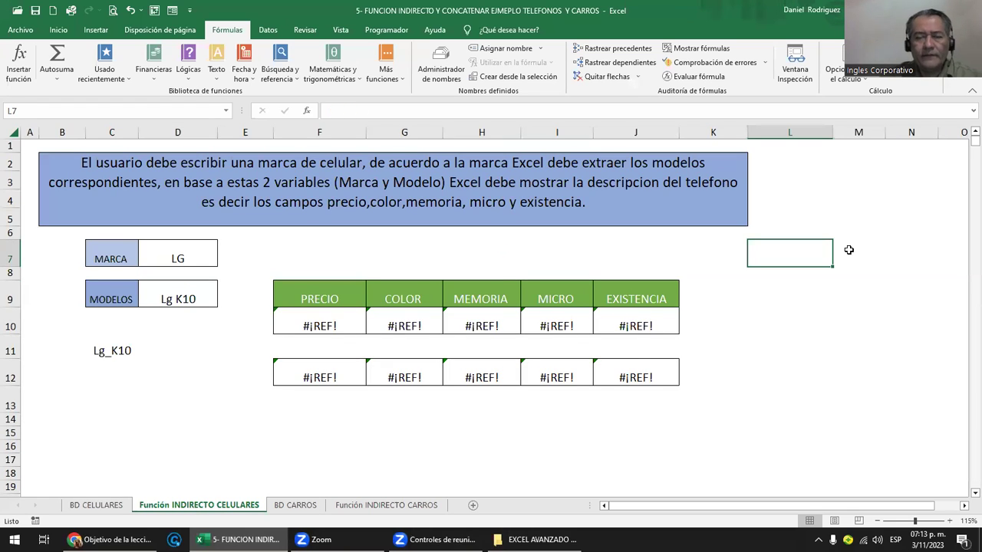
left_click(173, 258)
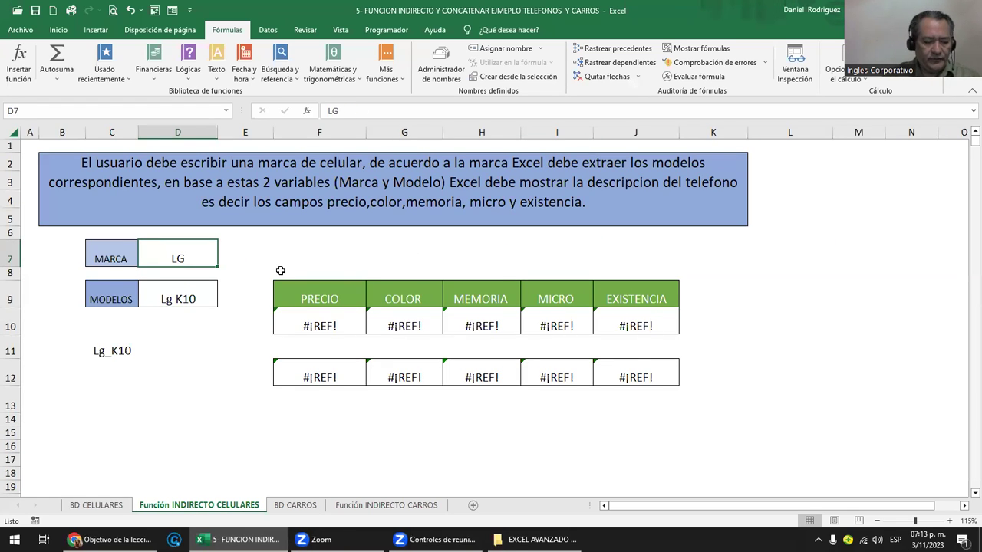
type("sam")
type("sung")
key("Return")
key("Up")
type("LG")
key("Return")
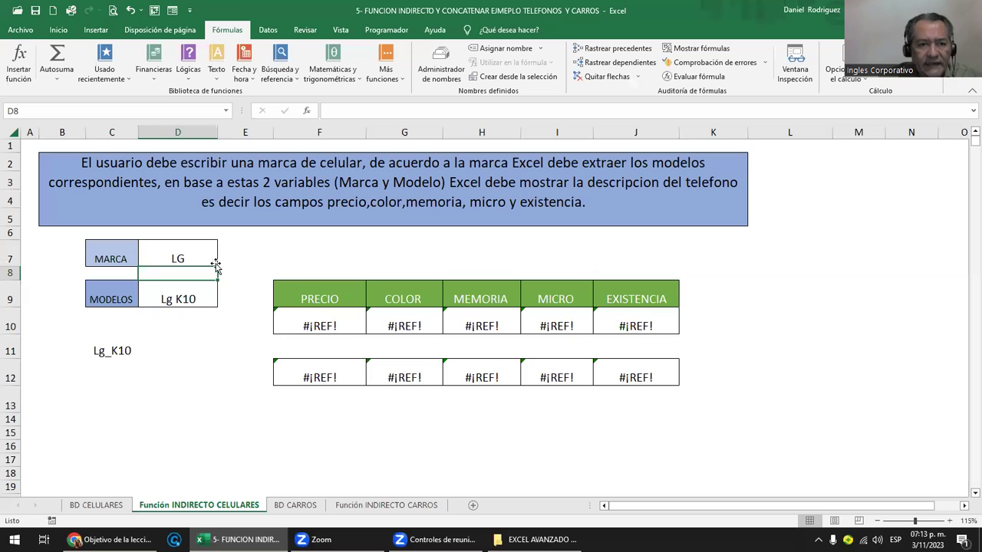
left_click(192, 257)
left_click(74, 509)
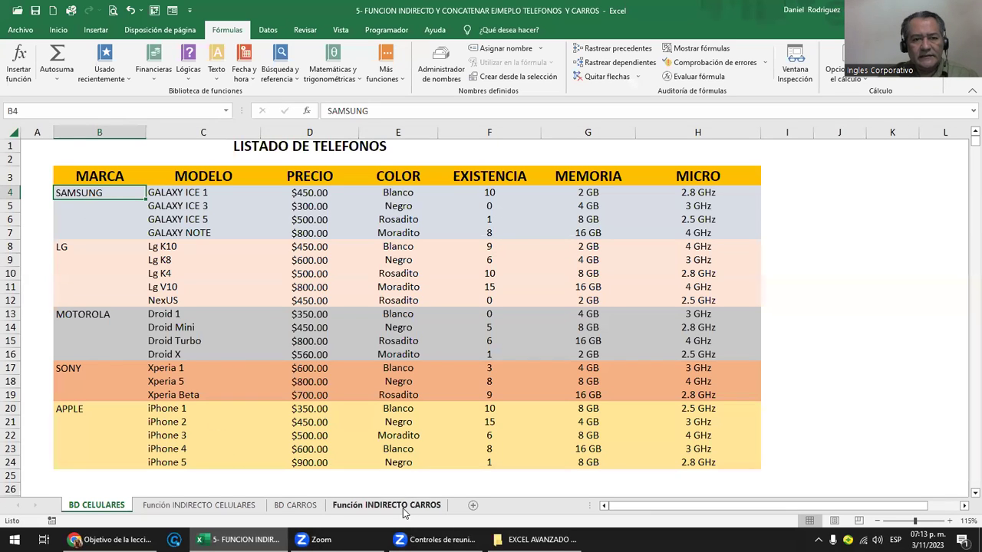
left_click(198, 504)
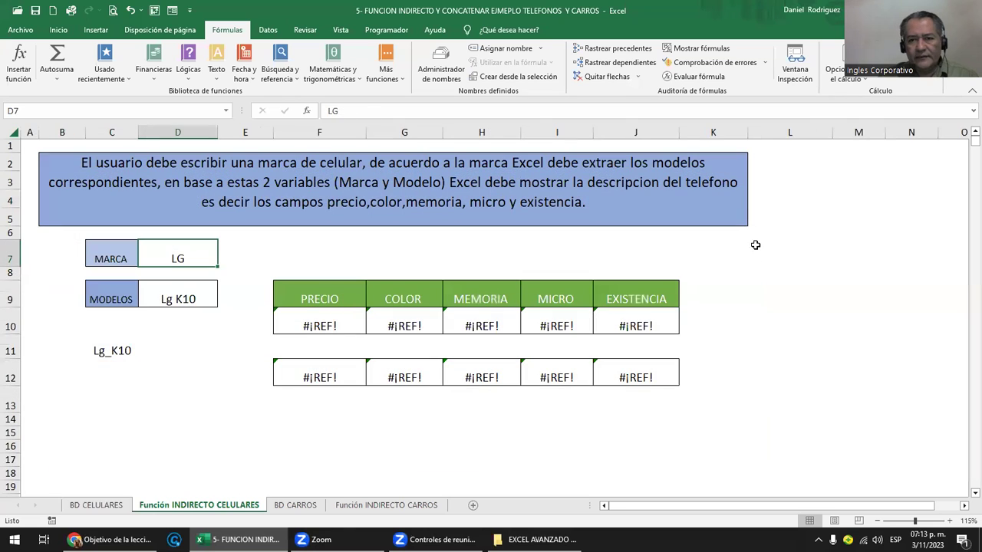
left_click(825, 250)
Enter the header MARCA in cell L7.
key("Right")
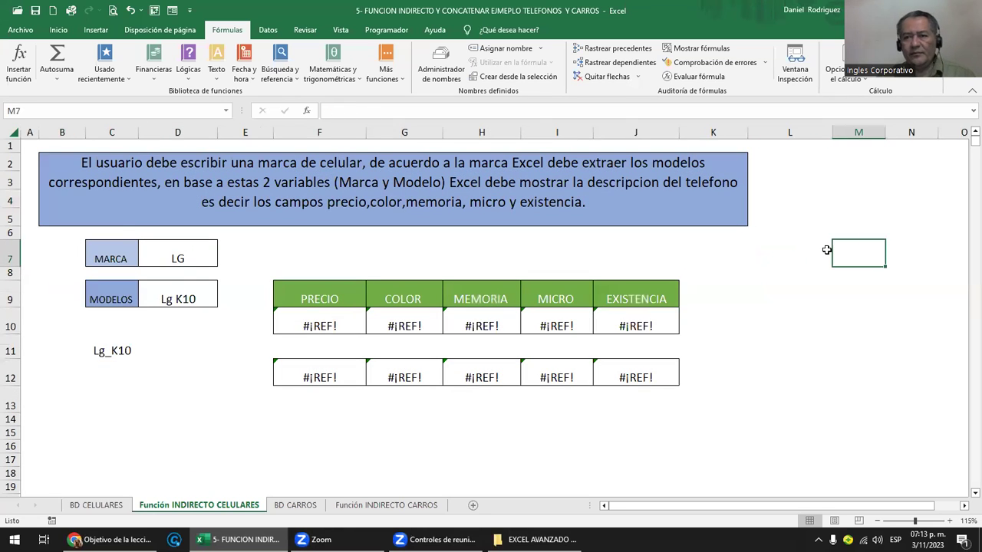
left_click(826, 250)
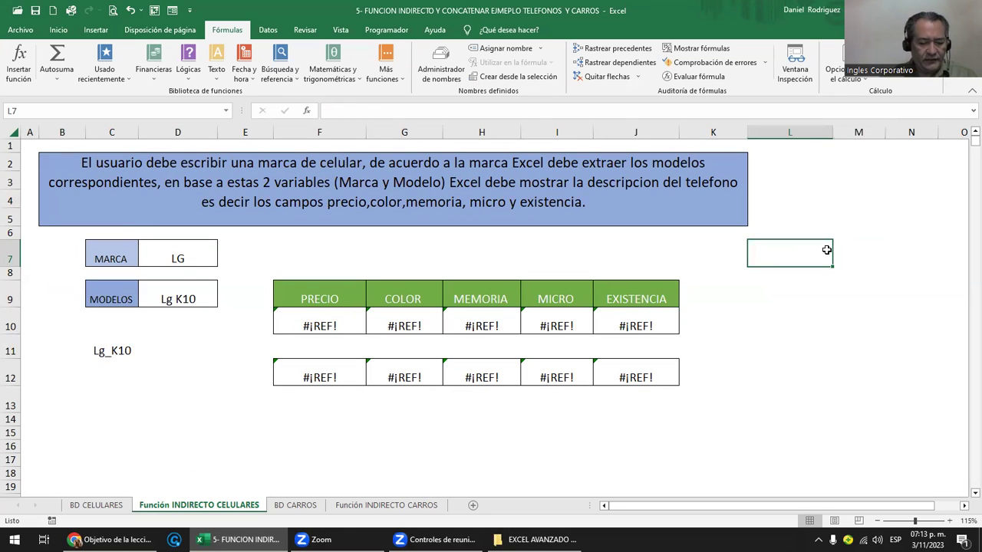
type("CE")
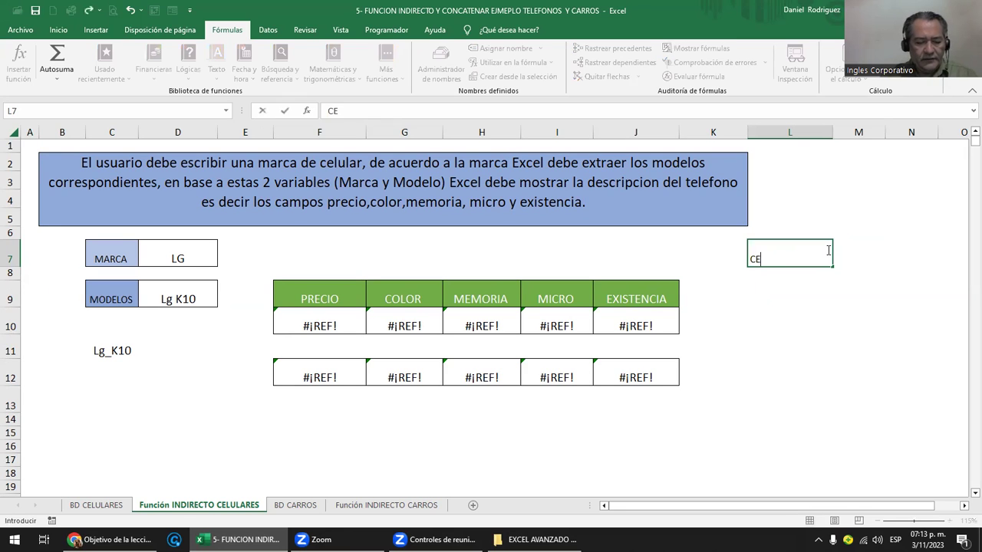
type("LULAR")
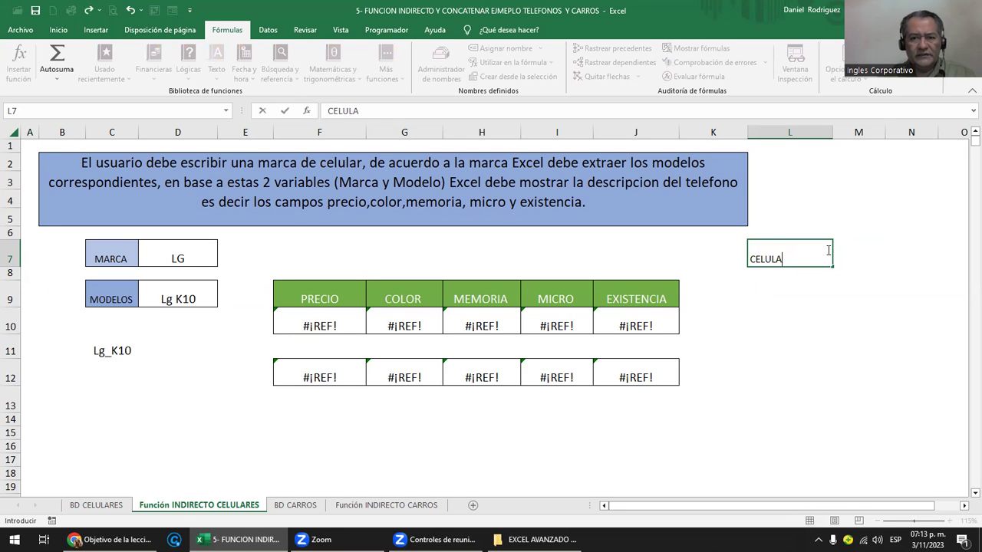
key("BackSpace")
key("BackSpace")
key("BackSpace")
type("M")
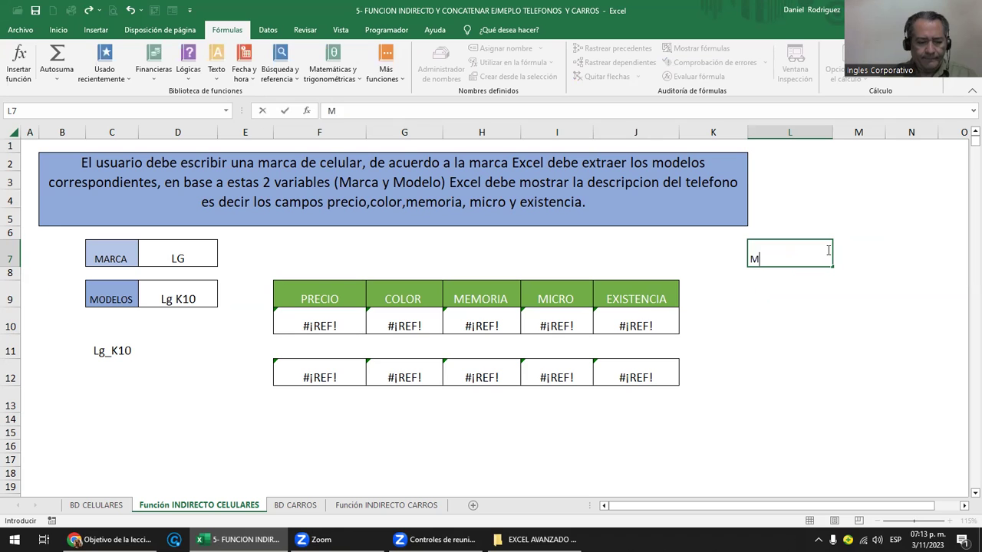
type("ARCA")
key("Return")
Enter the brands LG and MOTOROLA in L8 and L9.
type("SA")
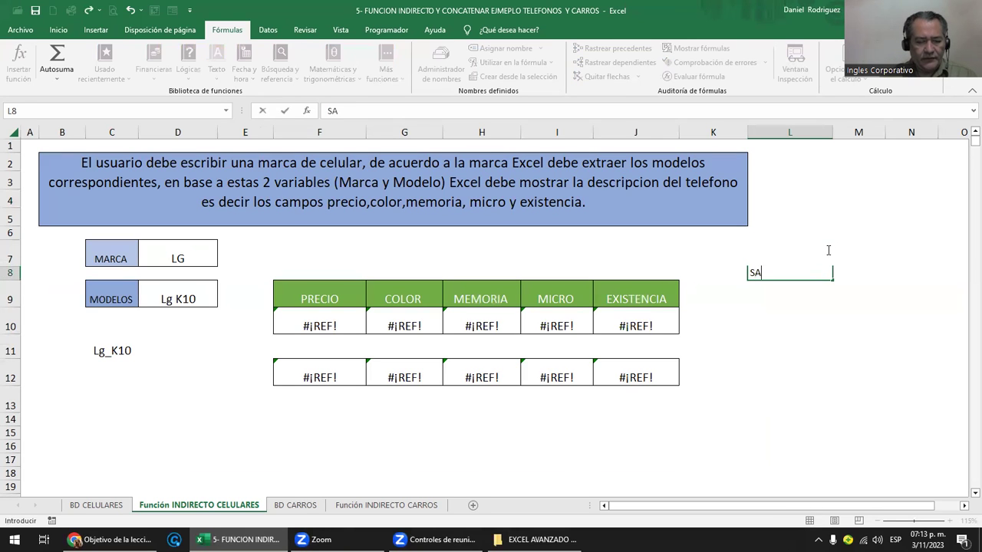
key("BackSpace")
key("BackSpace")
key("Escape")
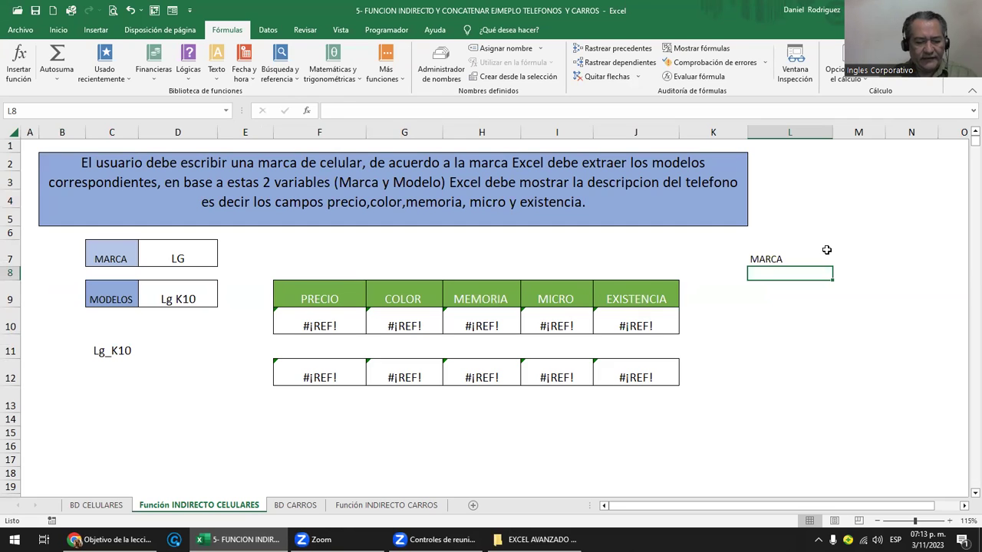
type("LG")
key("Return")
type("M")
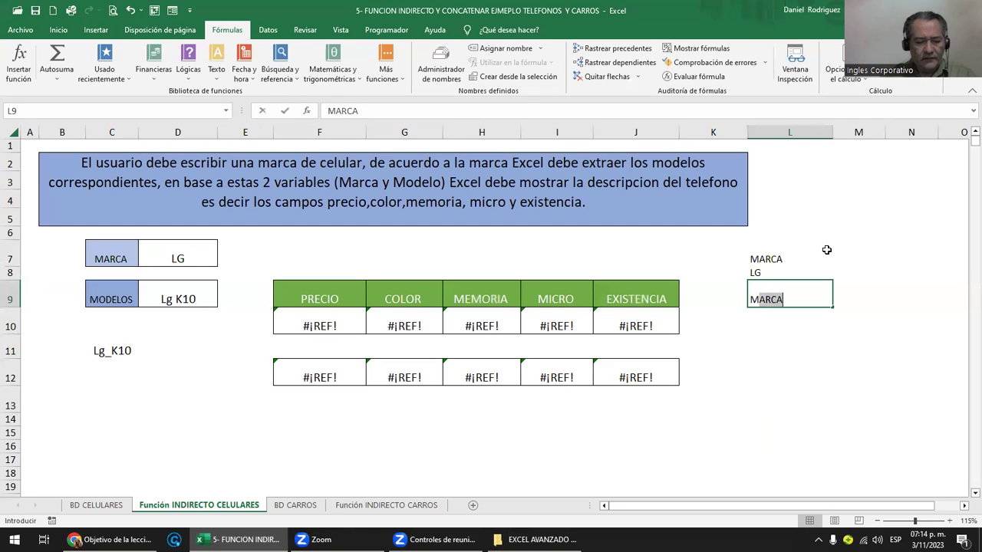
type("OTORI")
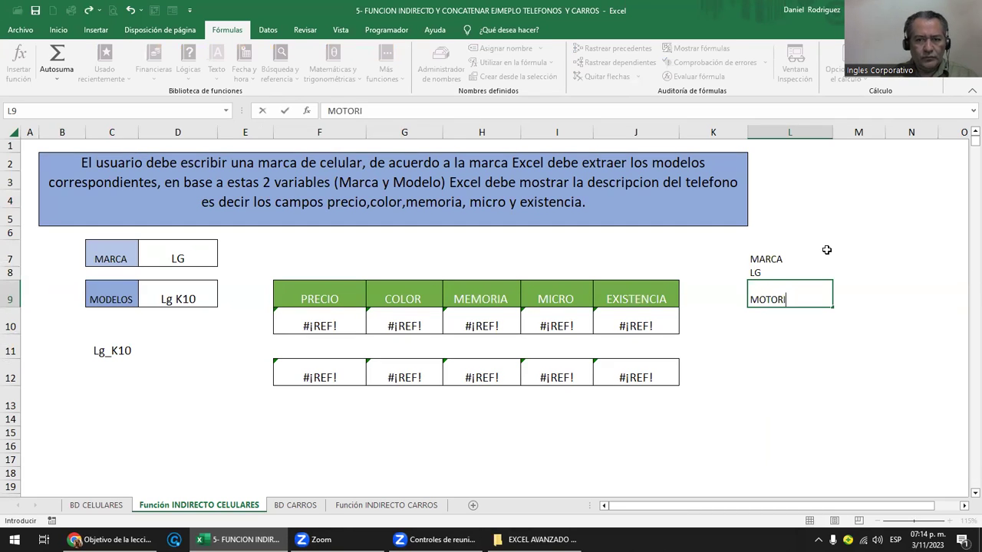
key("BackSpace")
type("OL")
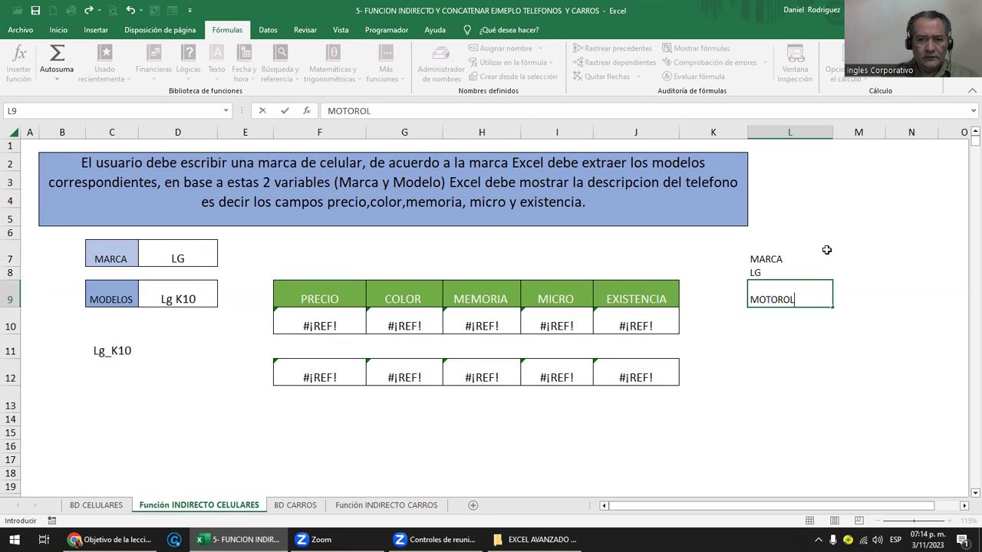
type("A")
key("Return")
Check the brand names on BD CELULARES, then add SONY in L10.
left_click(108, 507)
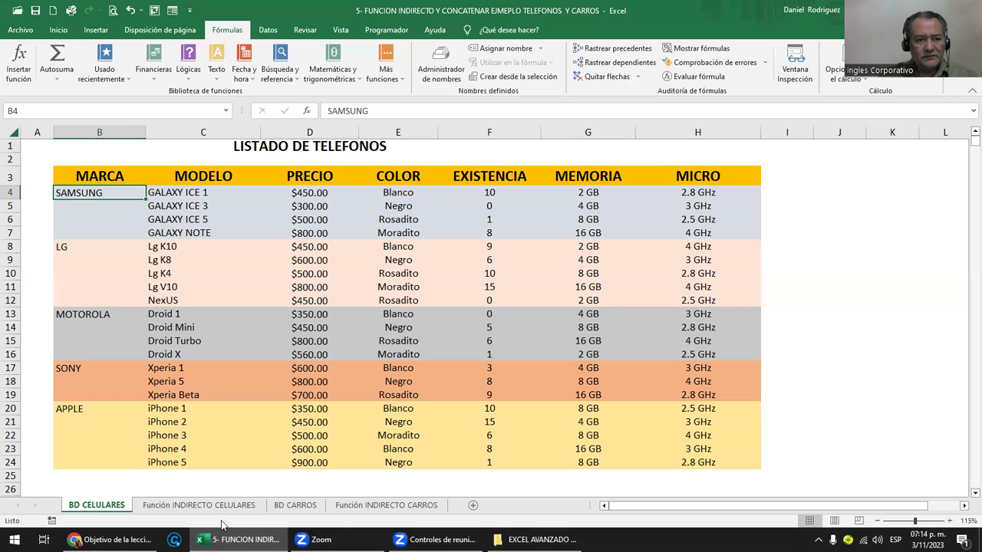
left_click(199, 508)
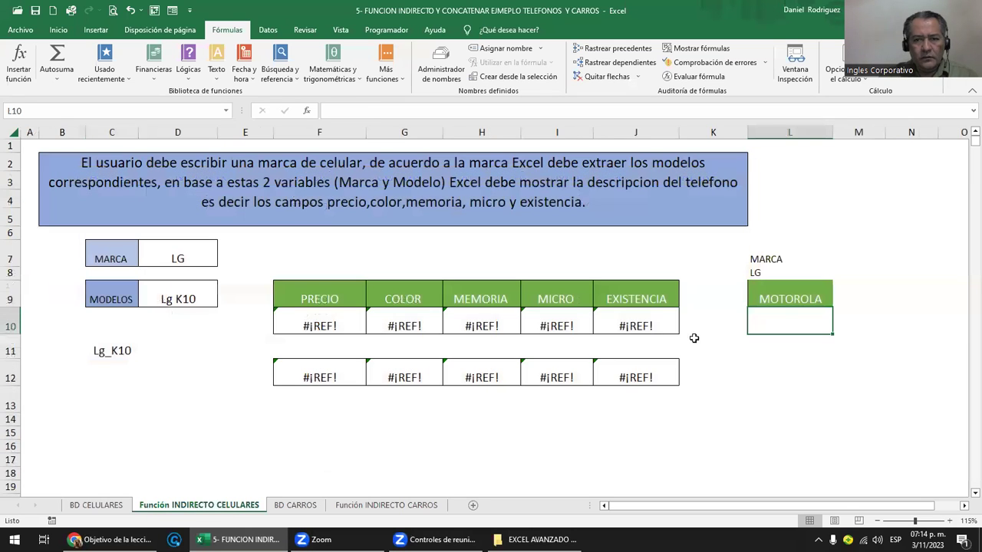
type("SONY")
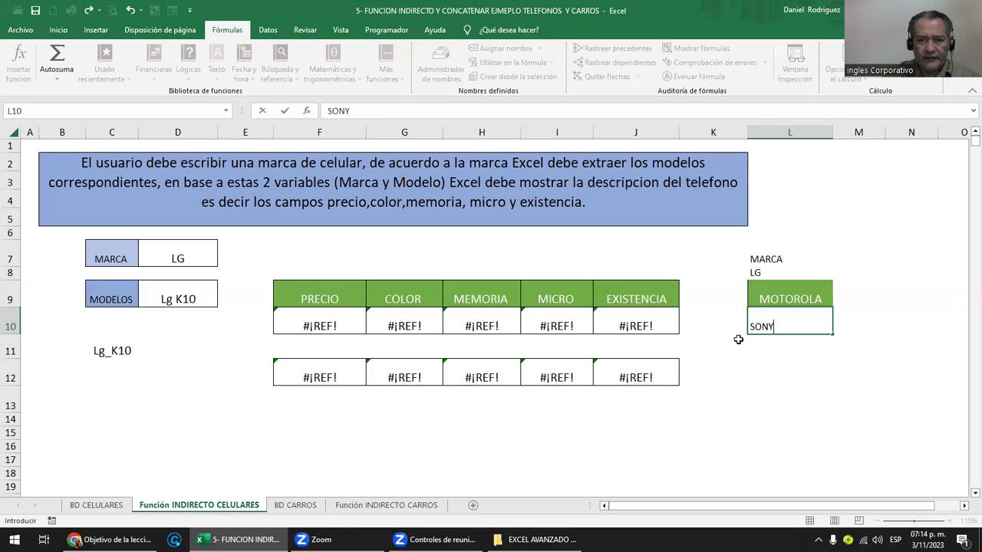
key("Return")
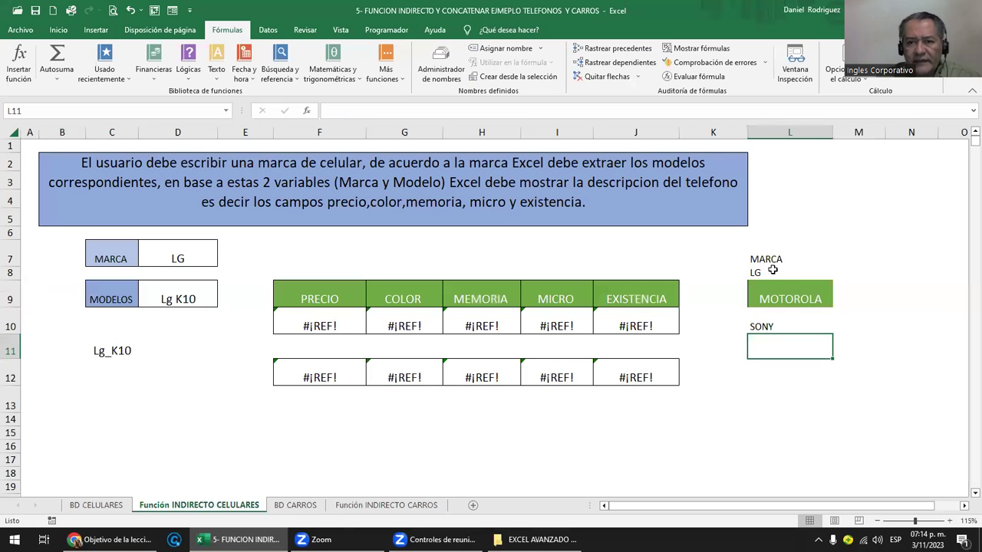
left_click(773, 272)
Remove the fill from L8:L10 and put borders around every cell of L7:L10.
left_click_drag(768, 275, 769, 325)
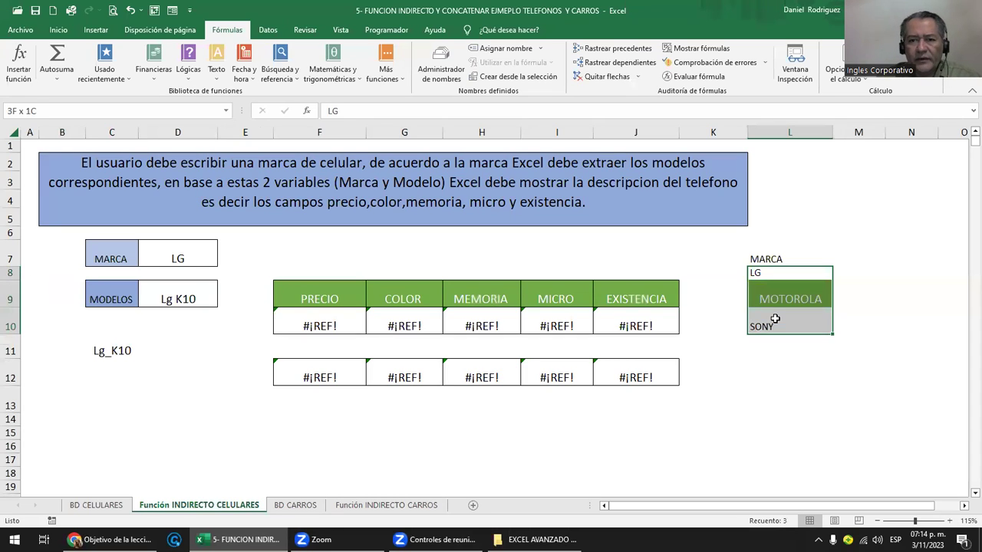
left_click(61, 29)
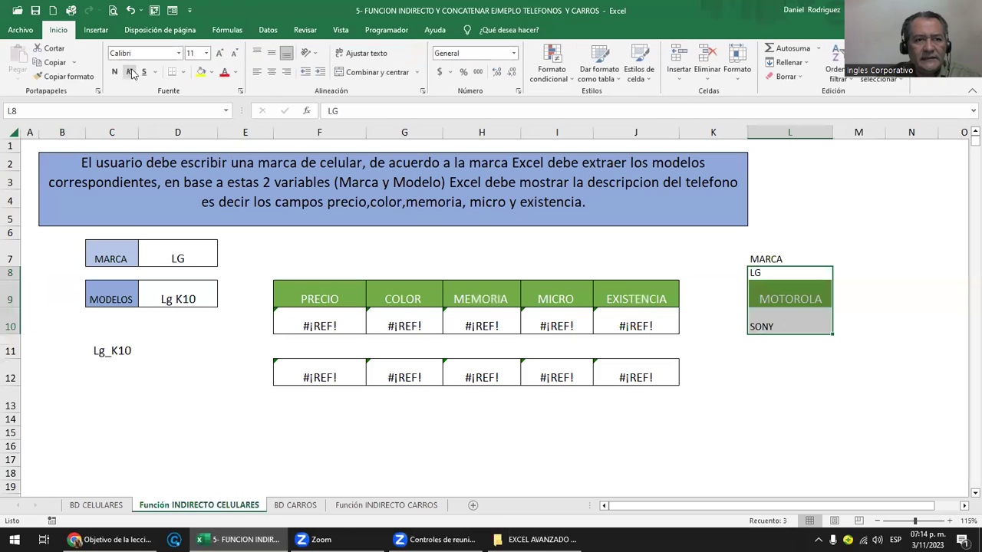
left_click(210, 71)
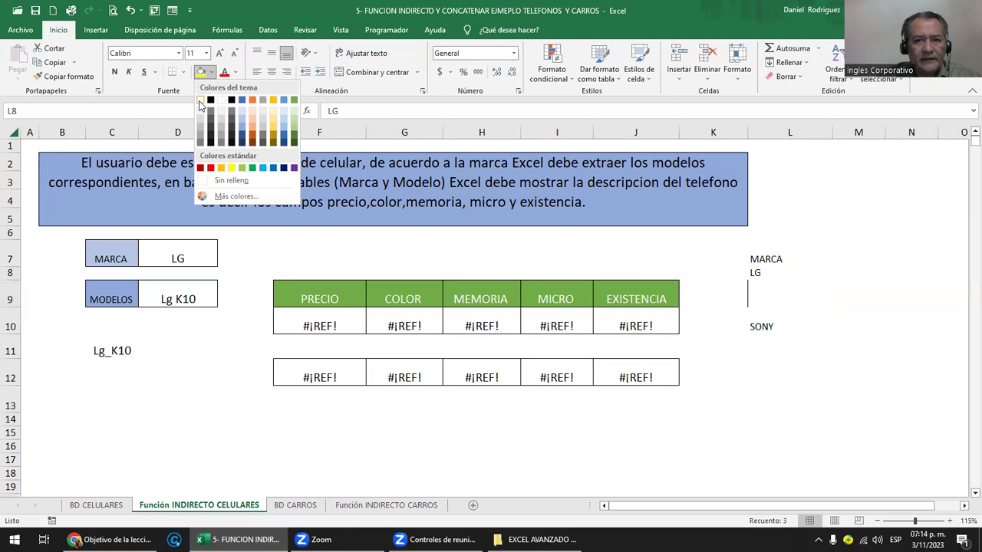
left_click(204, 100)
left_click_drag(771, 261, 770, 327)
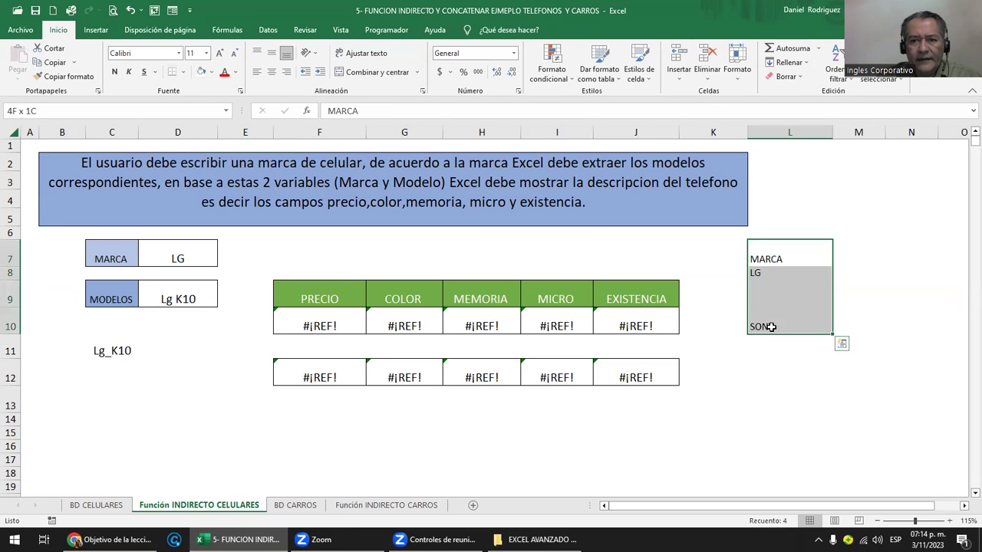
left_click(185, 73)
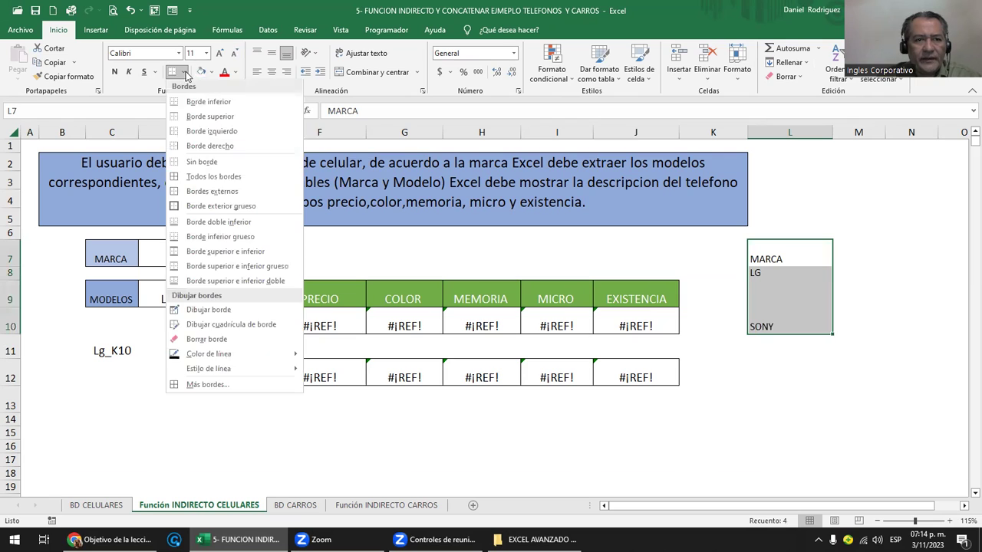
left_click(211, 178)
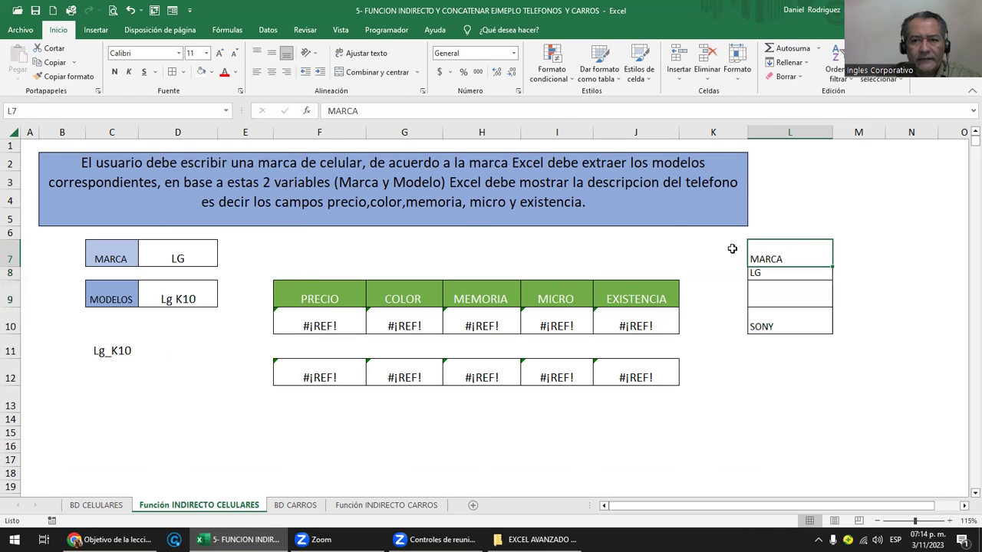
Fill the MARCA header yellow, make the brand names black and centred, and heighten row 8.
left_click(214, 73)
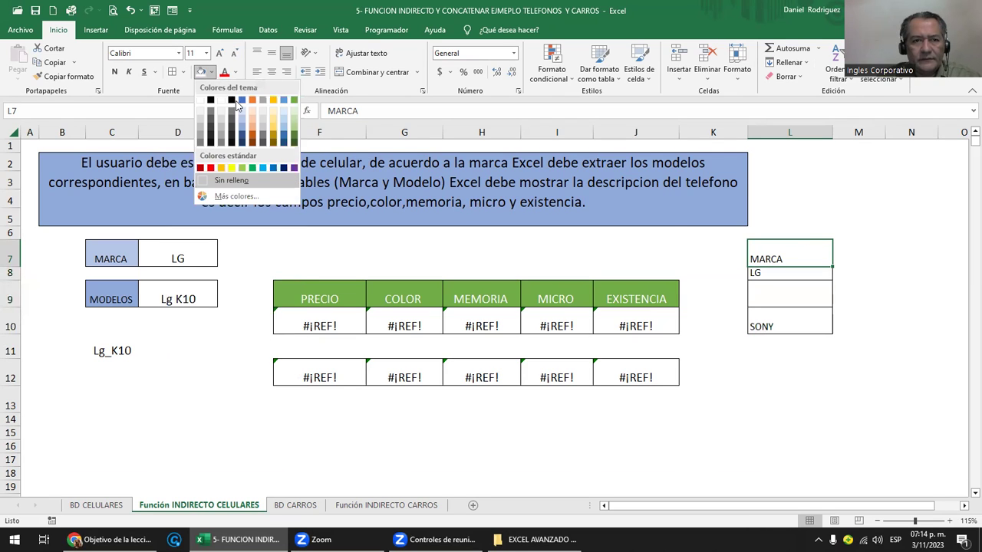
left_click(235, 171)
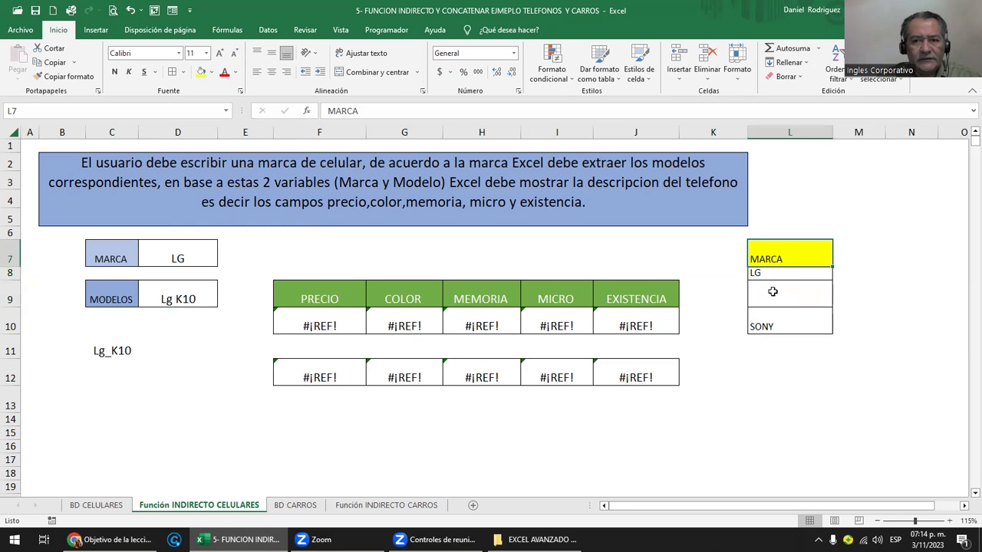
left_click_drag(769, 259, 769, 326)
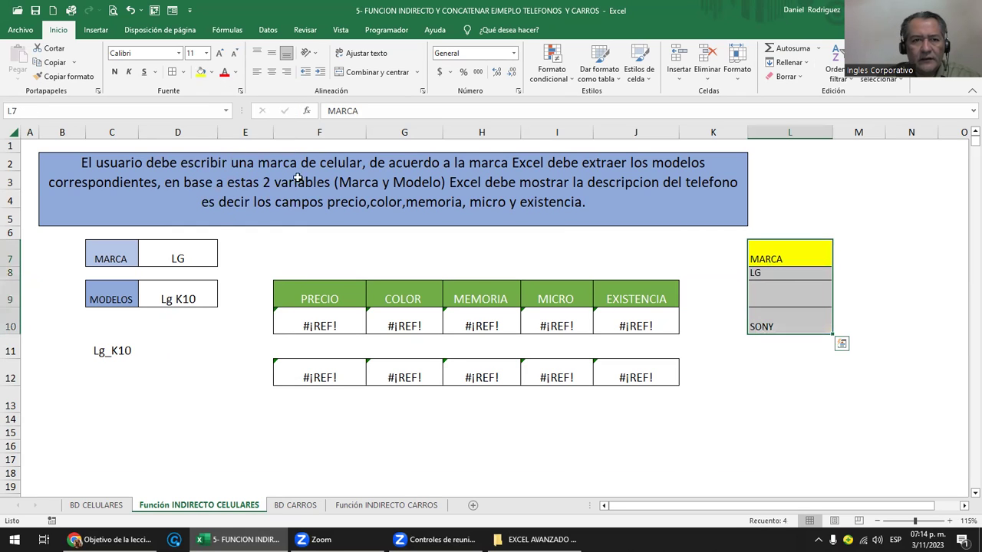
left_click(235, 72)
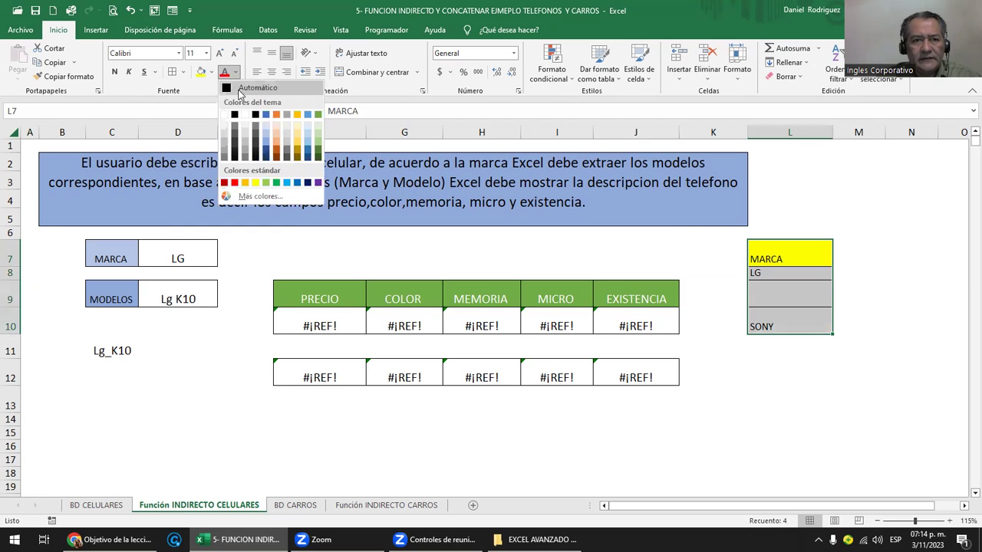
left_click(227, 89)
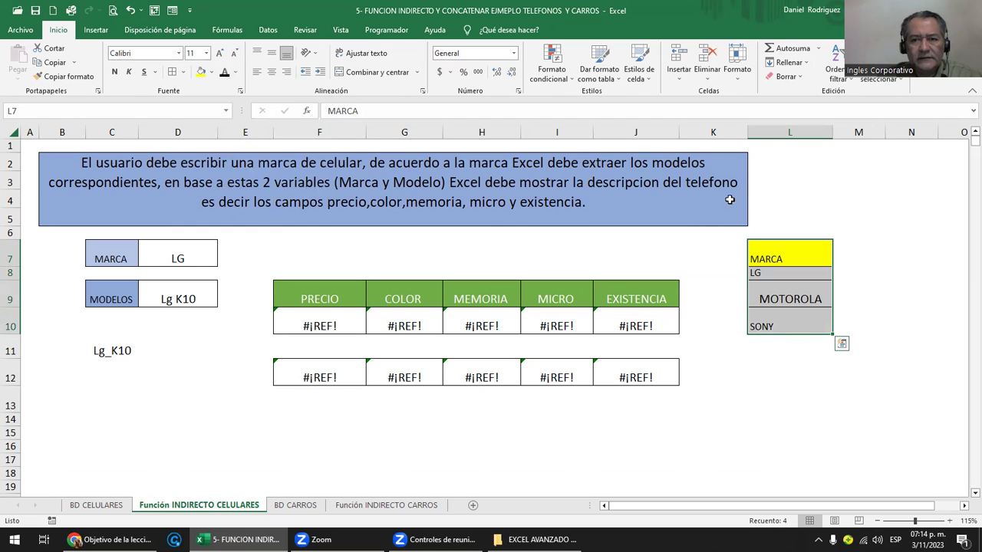
left_click(271, 71)
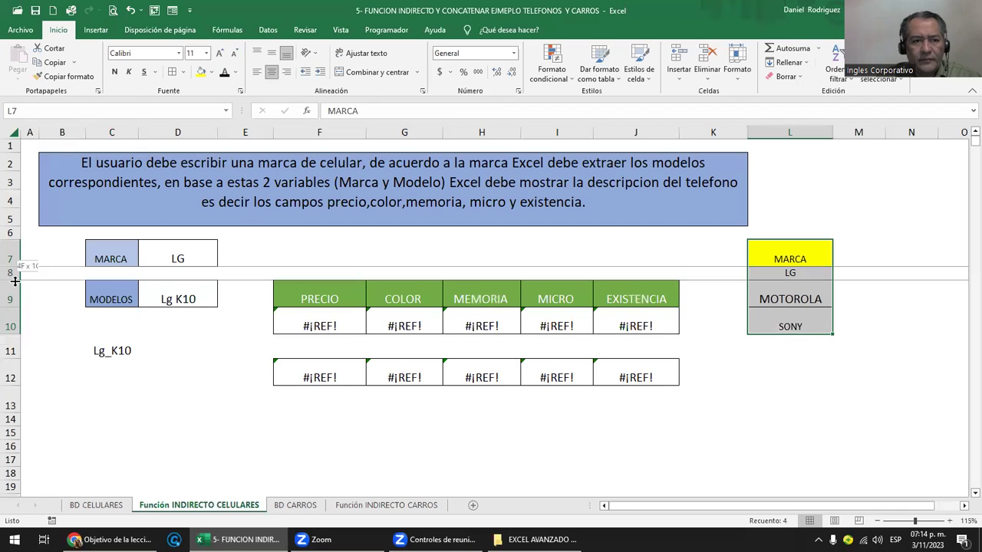
left_click_drag(27, 277, 27, 284)
left_click(446, 267)
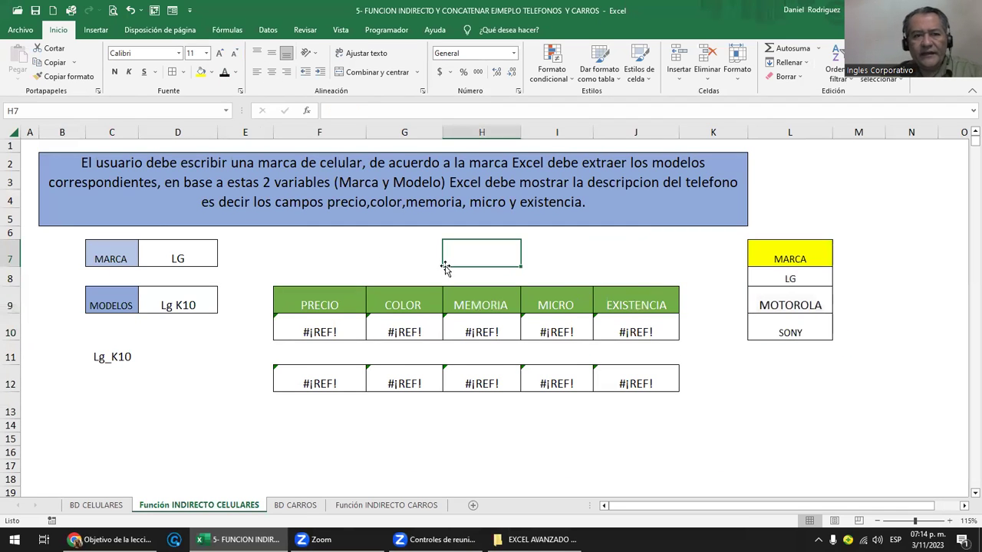
left_click(188, 261)
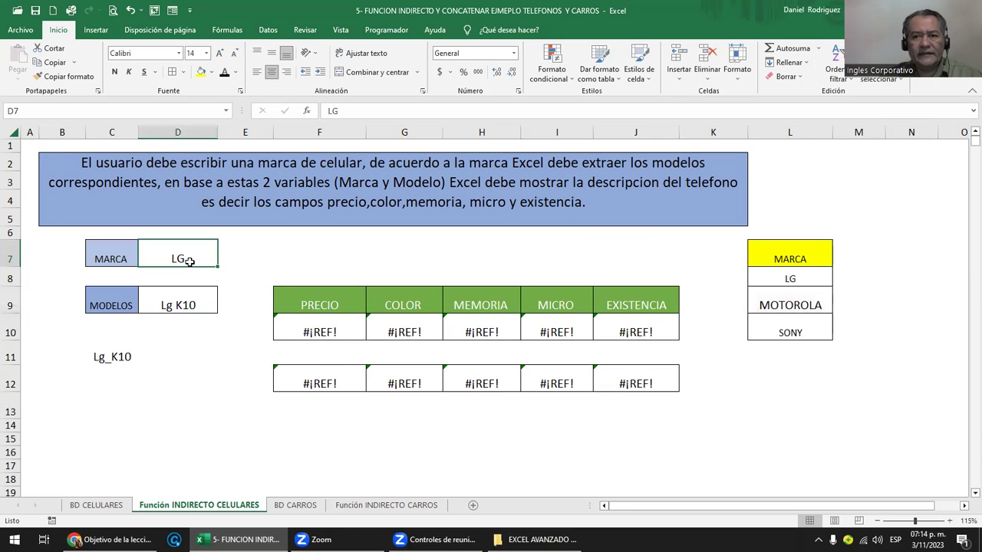
Replace LG with SONY as the brand in MARCA cell D7.
type("SONY")
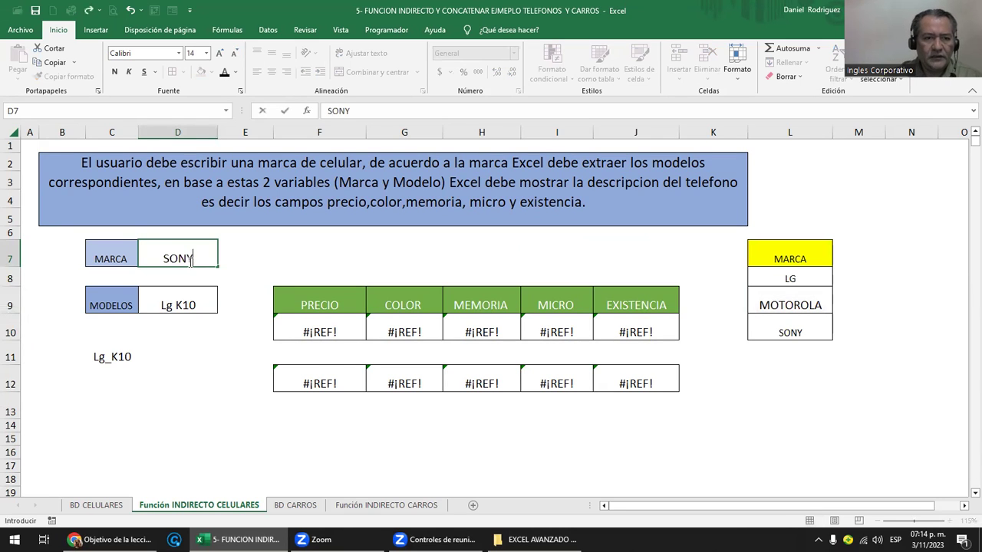
key("Return")
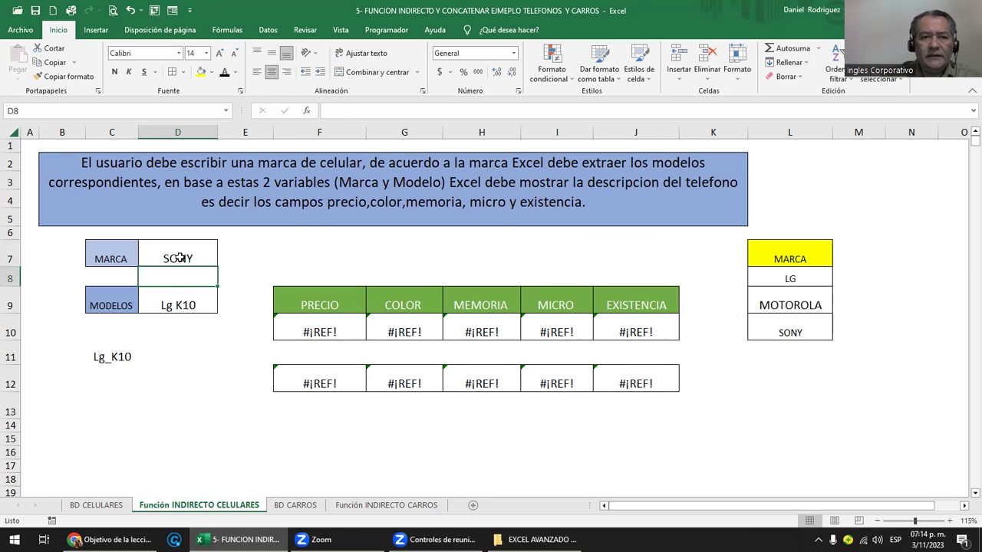
left_click(181, 257)
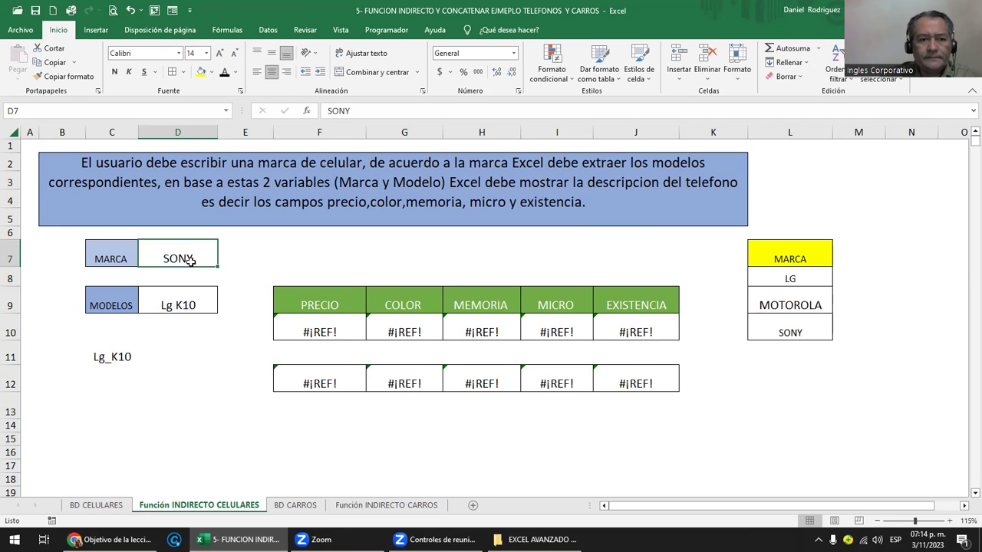
On BD CELULARES, name the Samsung models C4:C7 SAMSUNG and verify it from the Name Box.
left_click(100, 505)
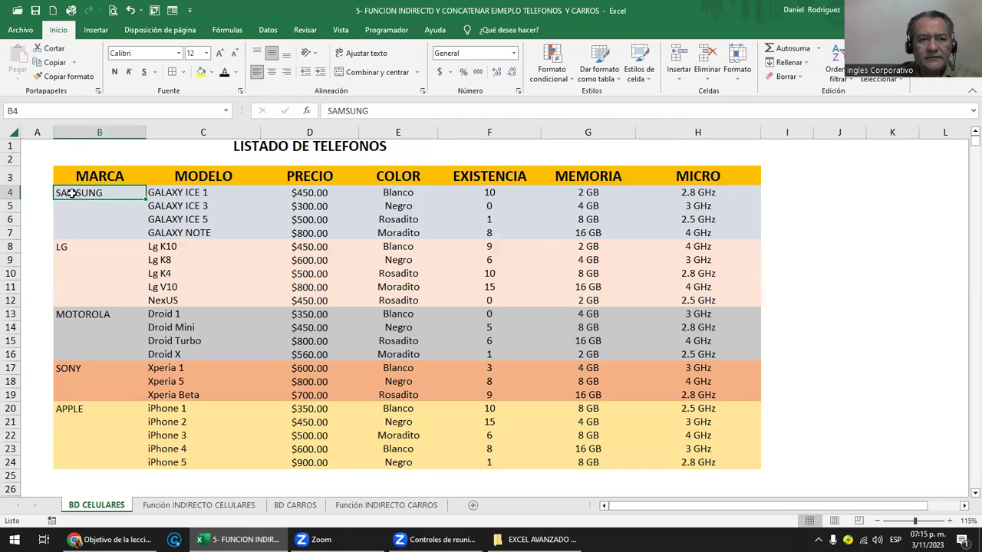
left_click_drag(174, 194, 179, 236)
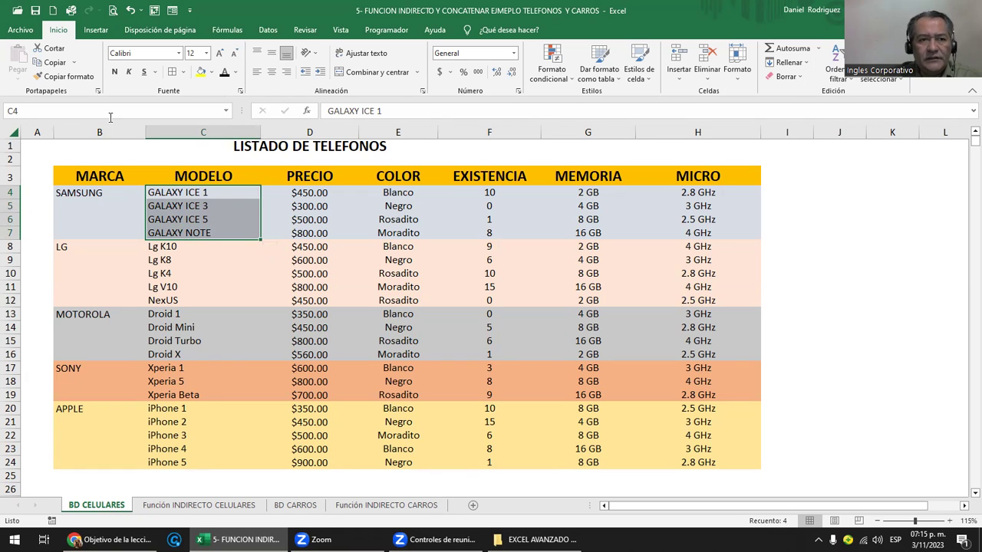
left_click(190, 195)
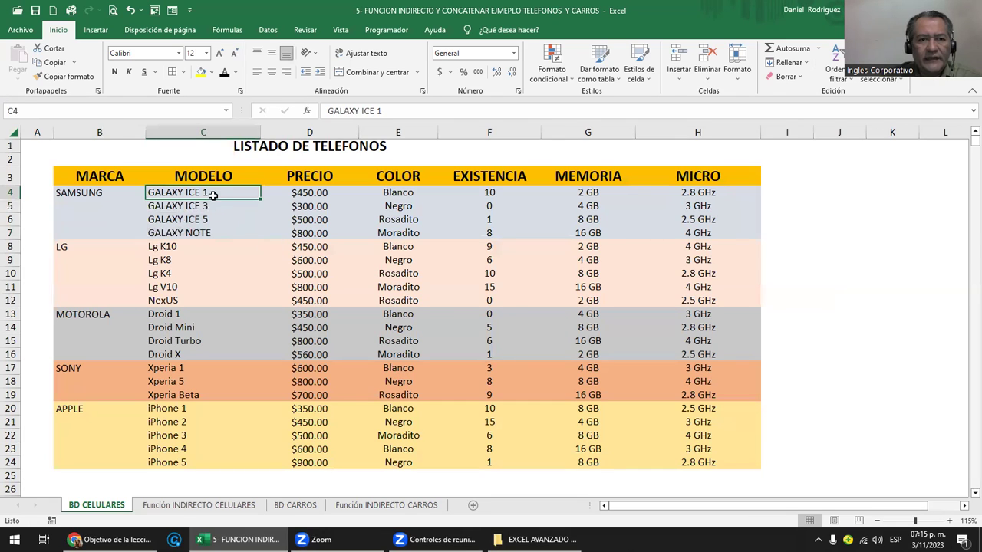
left_click_drag(209, 193, 212, 232)
left_click(108, 111)
type("SAMSUNG")
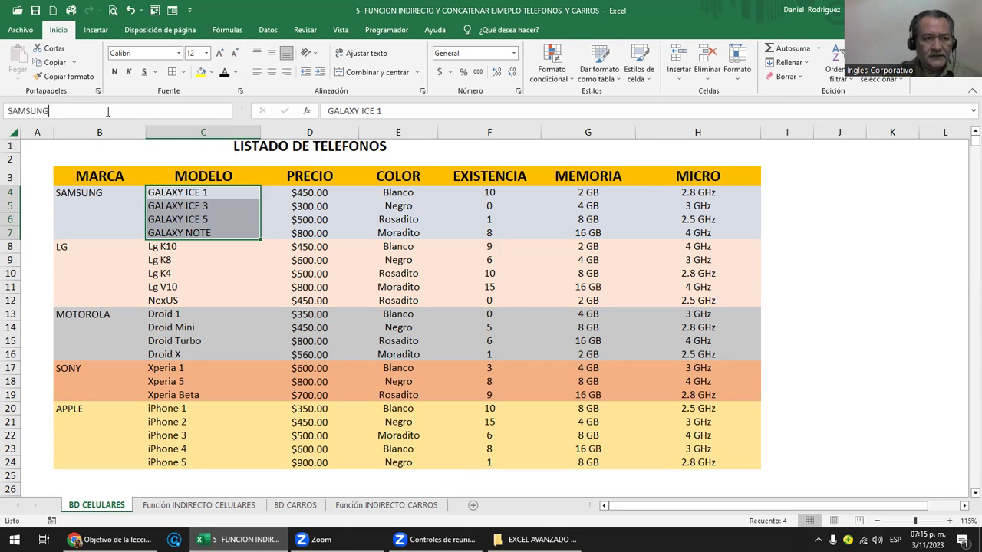
key("Return")
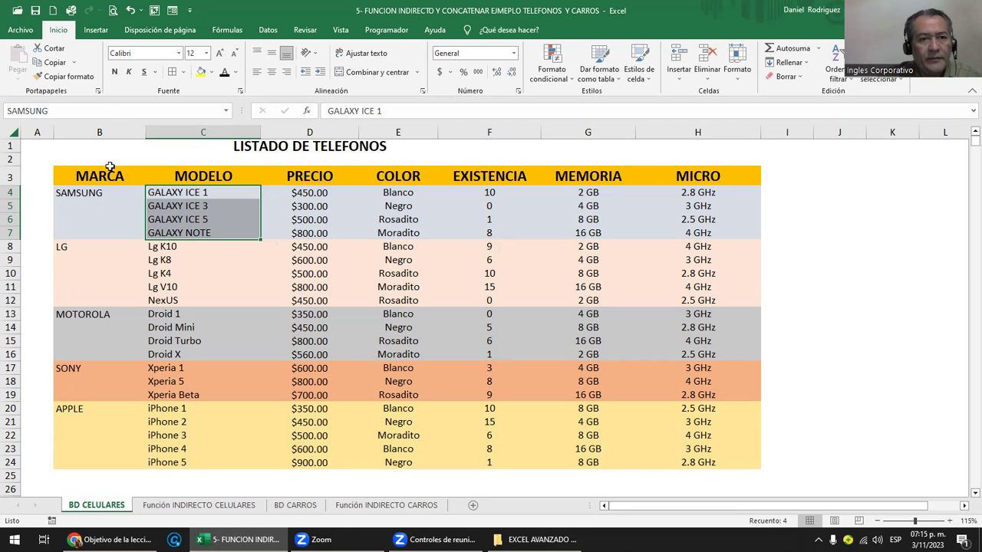
left_click(212, 194)
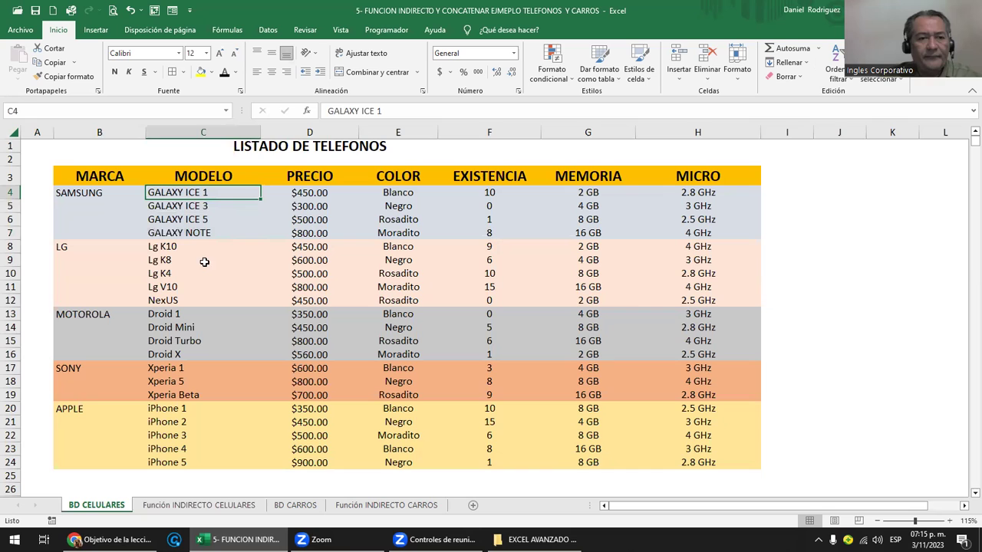
left_click(226, 112)
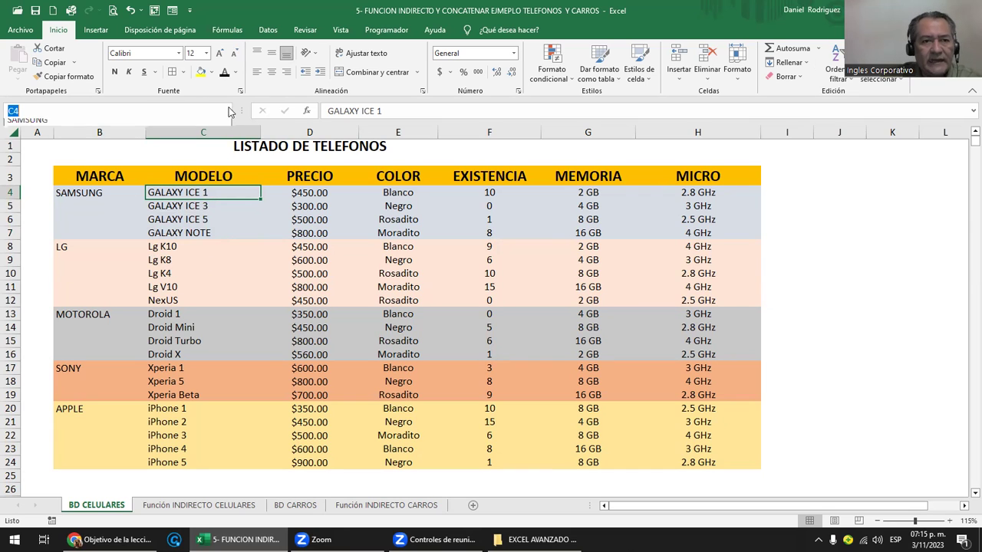
left_click(152, 127)
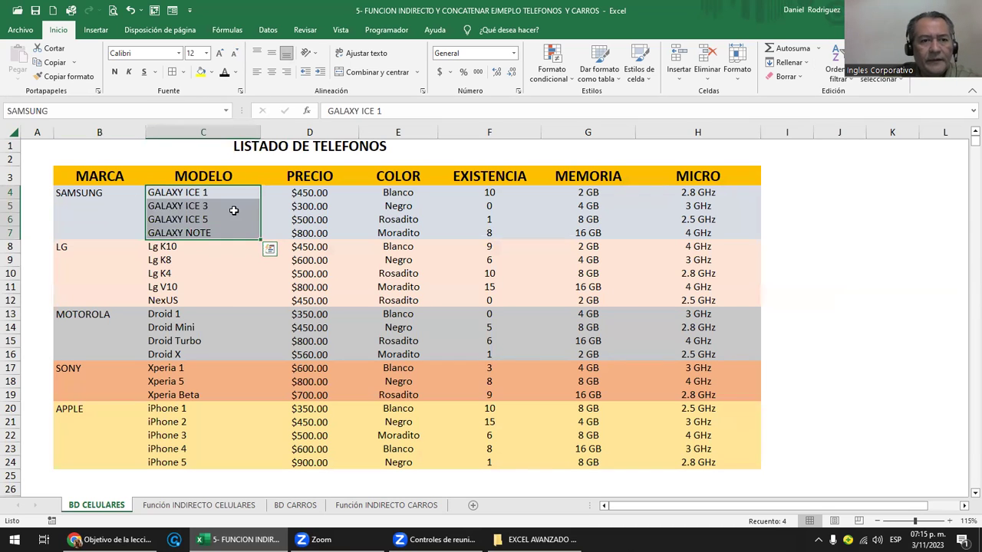
Name the LG models C8:C12 LG and jump to it from the Name Box.
left_click_drag(163, 253, 170, 299)
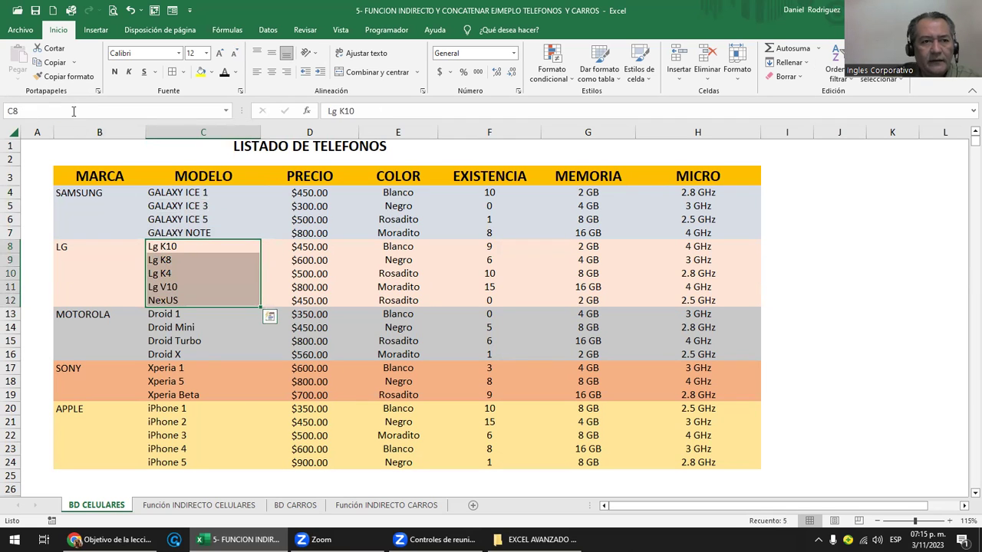
left_click(74, 112)
type("LG")
key("Return")
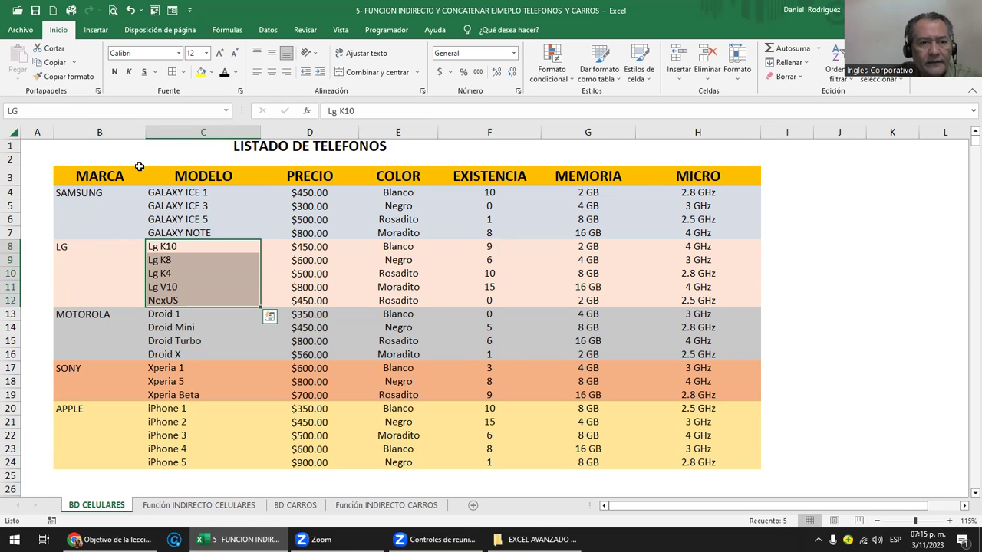
left_click(138, 161)
left_click(226, 111)
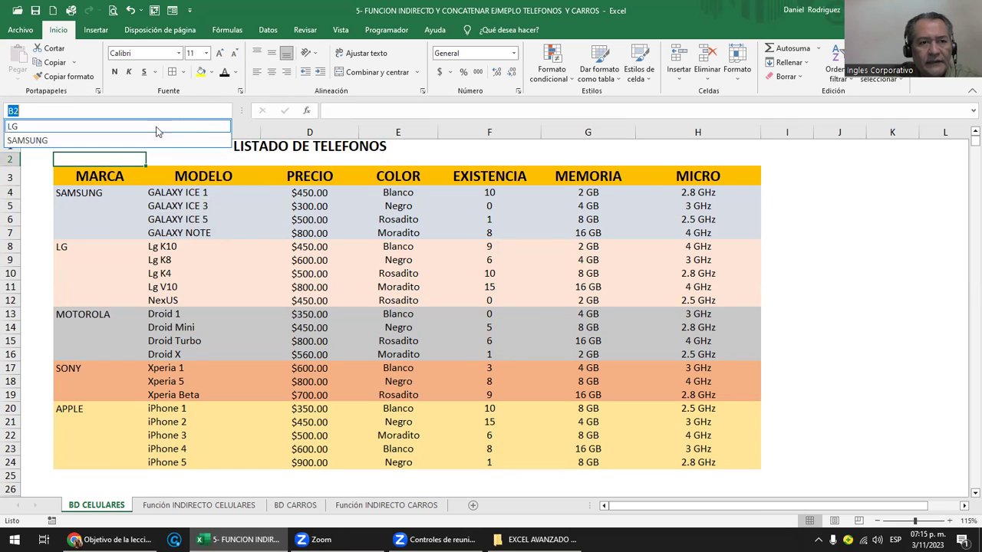
left_click(147, 125)
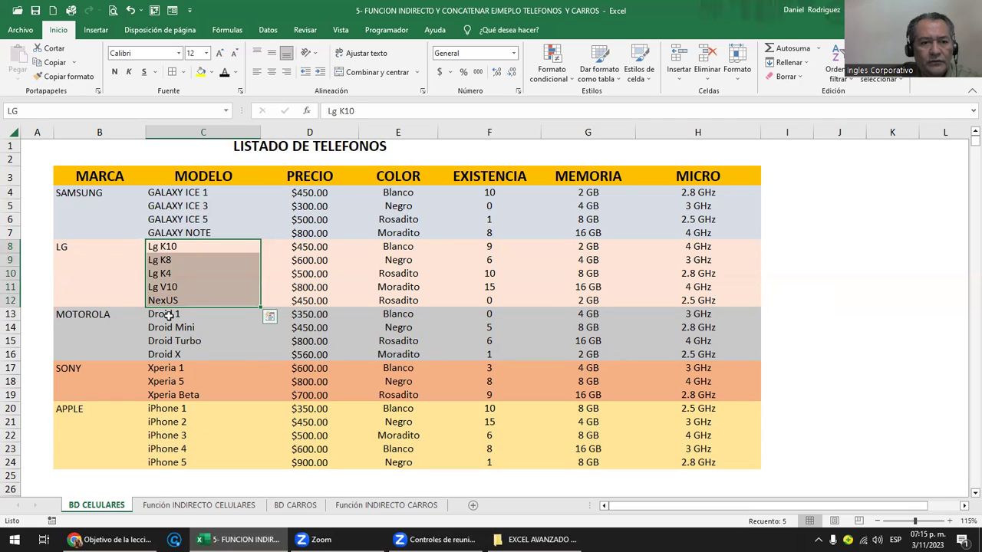
Name the Motorola models C13:C16 MOTOROLA and the Sony models C17:C19 SONY.
left_click_drag(167, 316, 170, 354)
left_click(50, 113)
type("MOTOROLA")
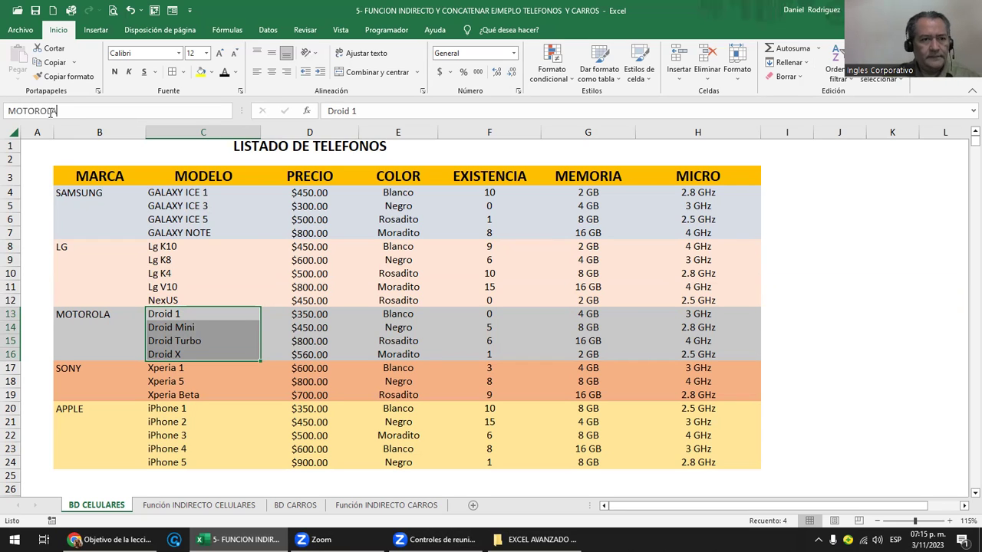
key("Return")
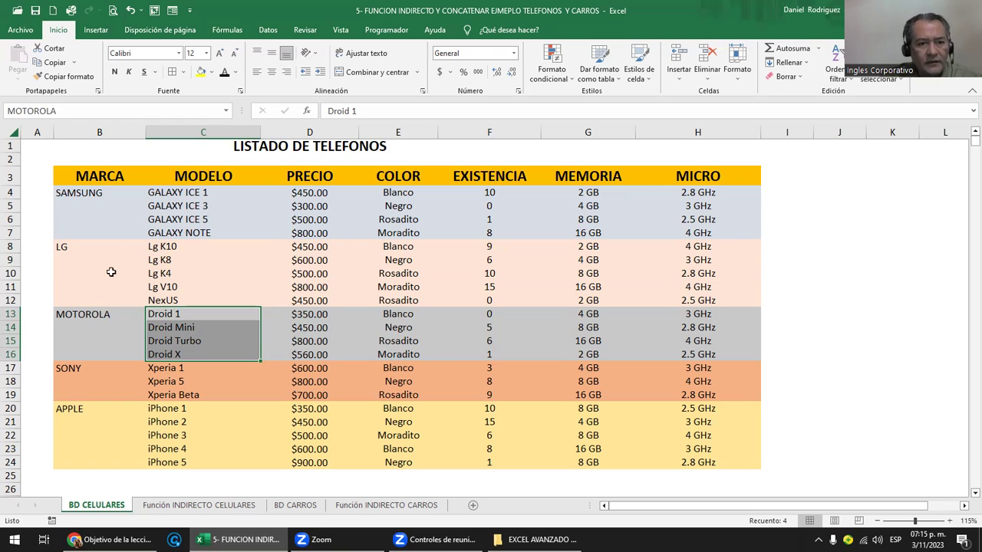
left_click_drag(163, 371, 172, 394)
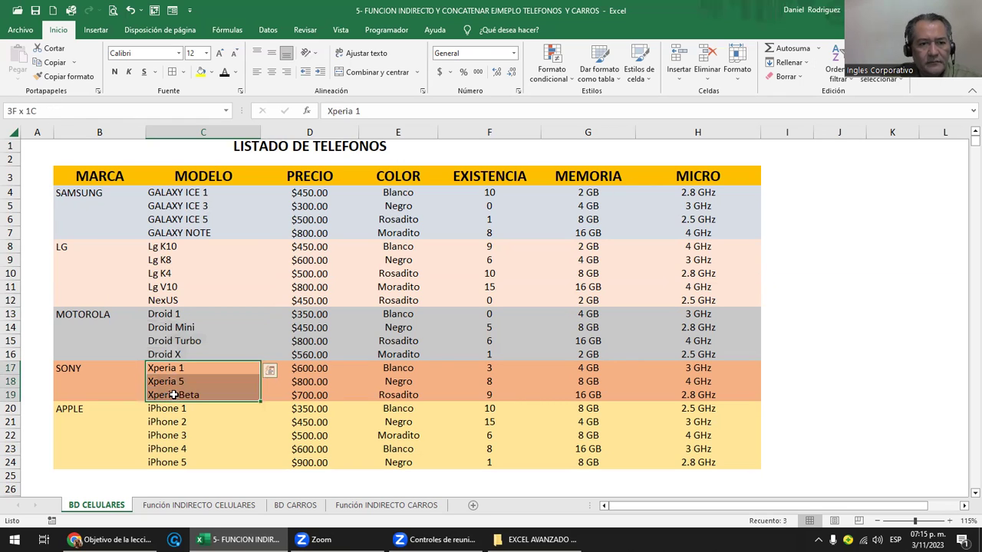
left_click(70, 110)
type("SOM")
key("Return")
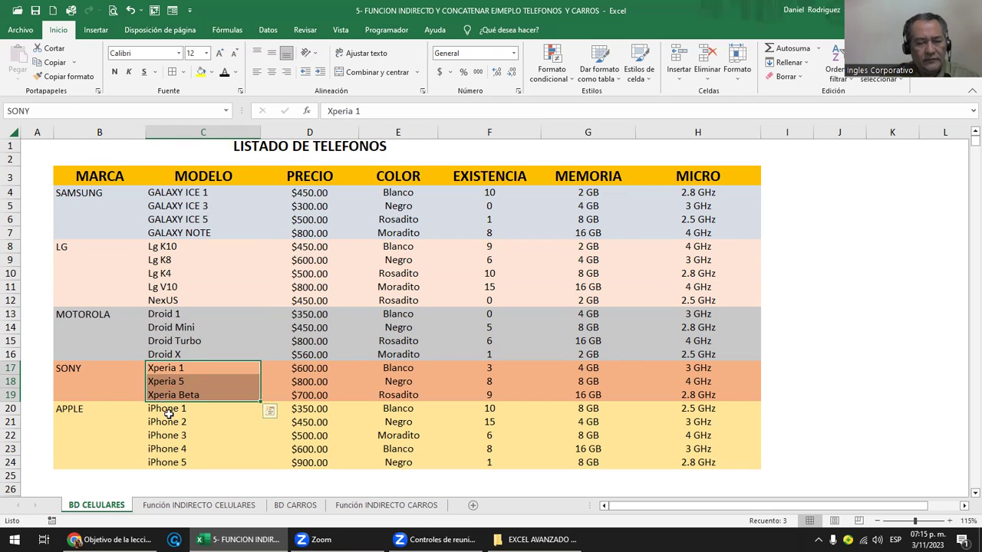
Name the iPhone models C20:C24 APPLE, then check the APPLE and SAMSUNG ranges.
left_click_drag(170, 412, 176, 463)
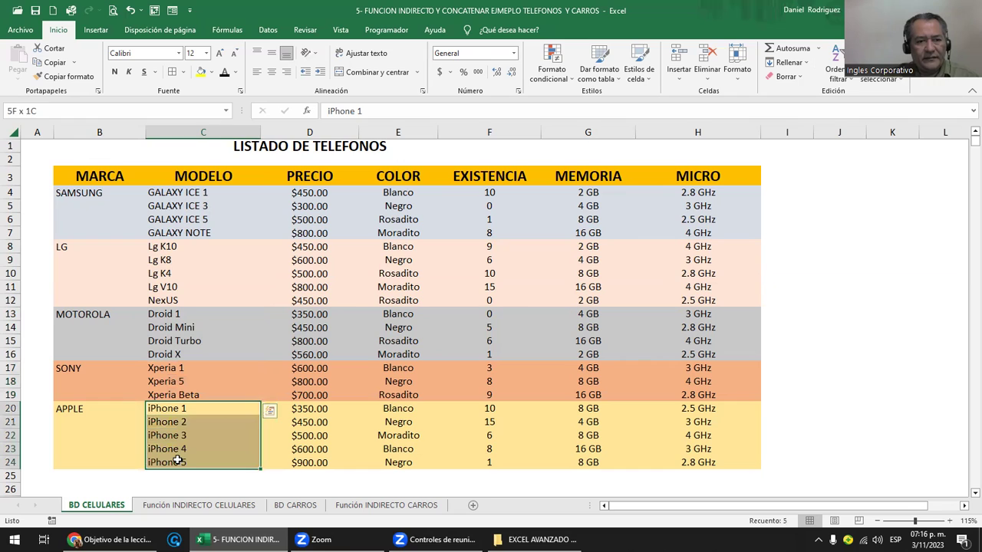
left_click(39, 111)
type("APPLE")
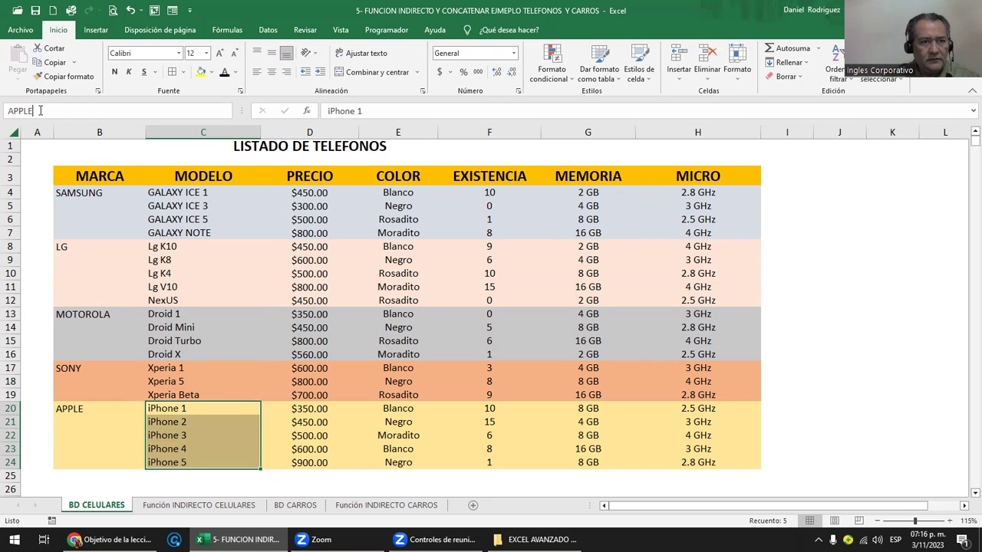
key("Return")
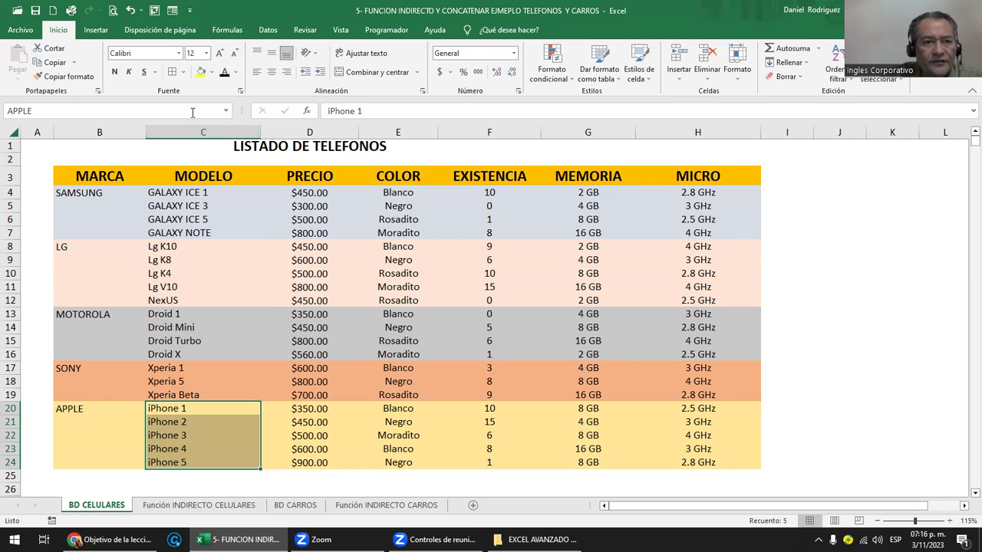
left_click(139, 149)
left_click(227, 112)
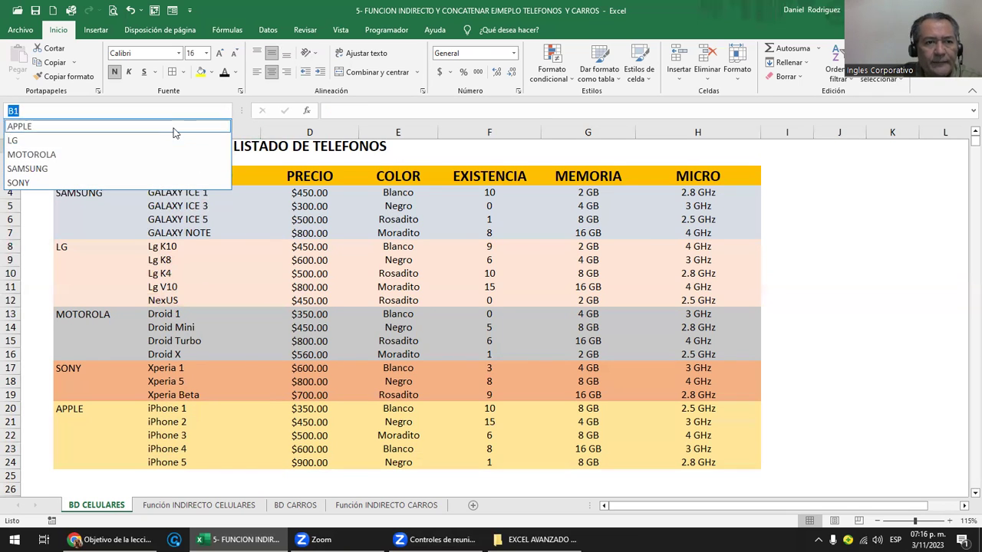
left_click(175, 127)
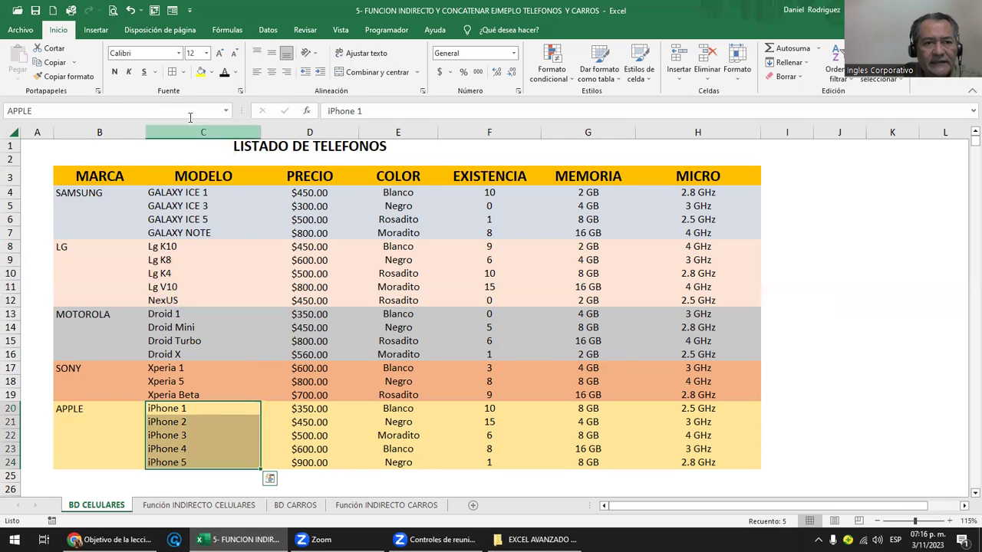
left_click(226, 112)
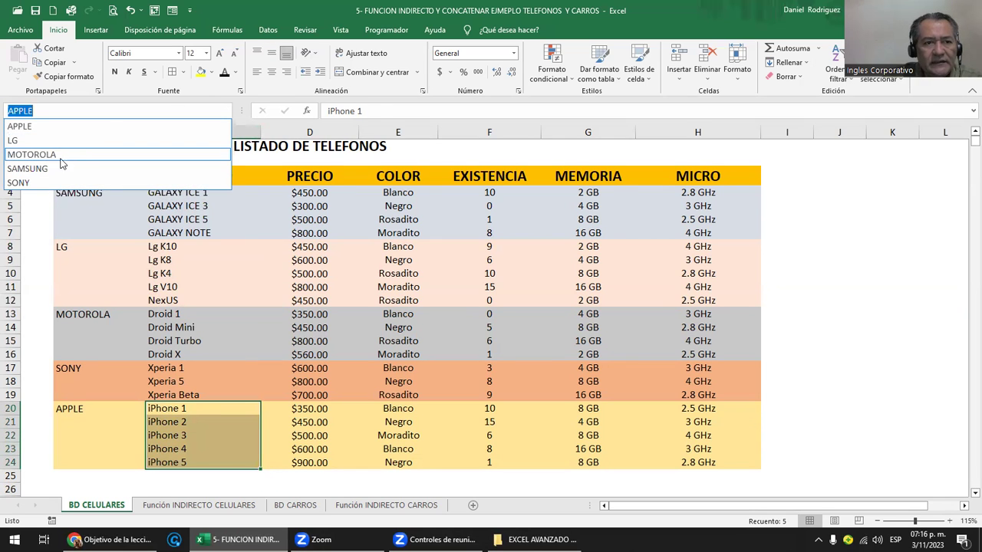
left_click(126, 169)
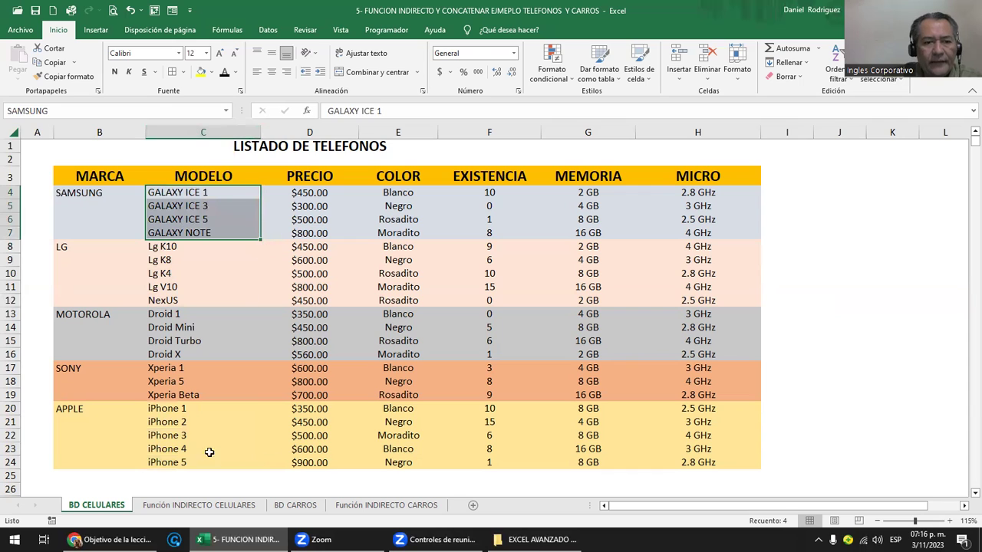
left_click(71, 192)
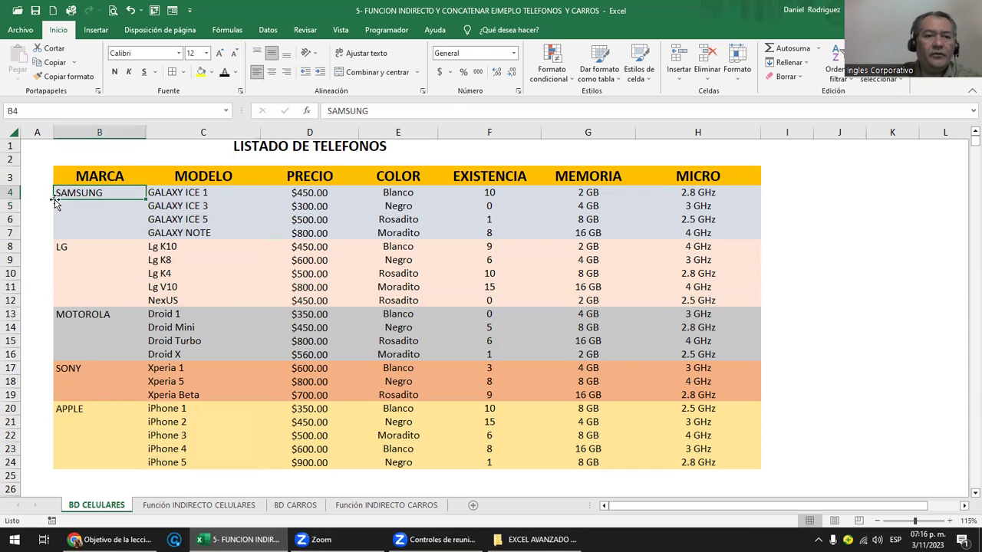
On Función INDIRECTO CELULARES, clear the Lg K10 model from MODELOS cell D9.
left_click(199, 505)
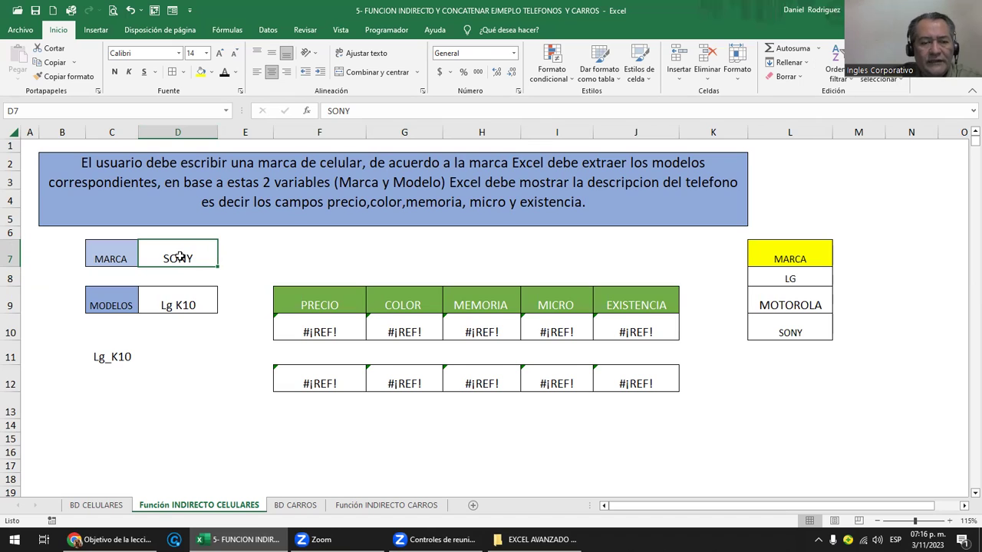
left_click(178, 305)
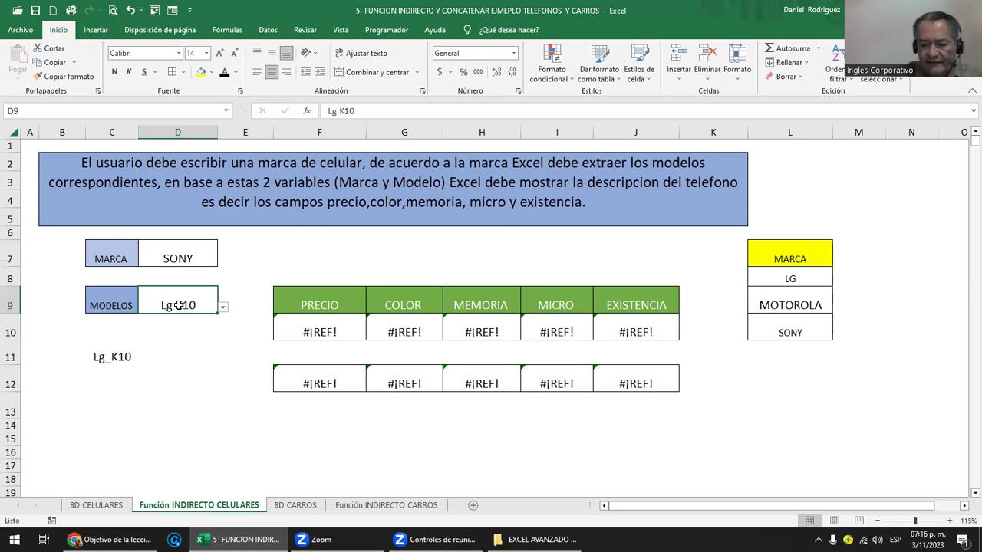
key("Delete")
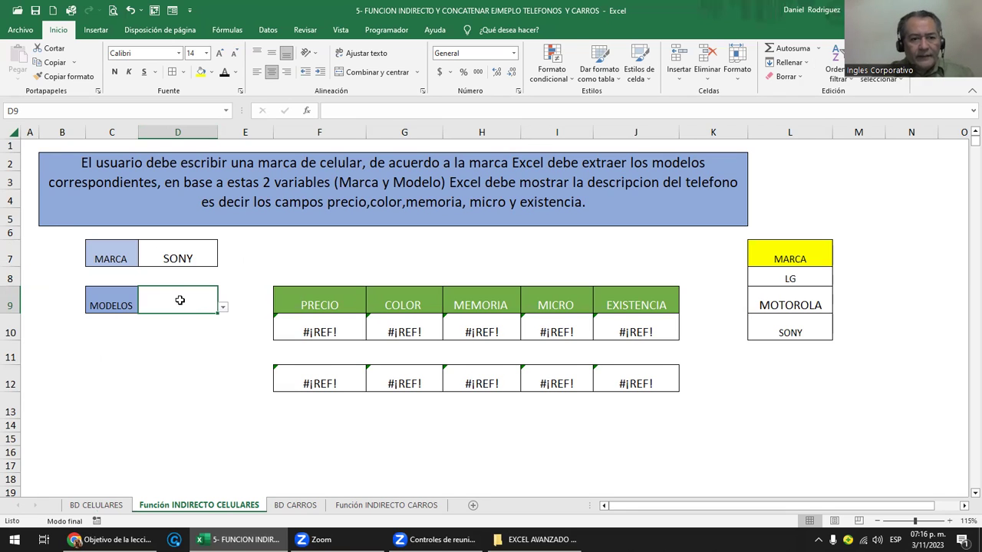
Open D9's data validation, keep the Lista type, erase the old source, then cancel.
left_click(263, 32)
left_click(656, 76)
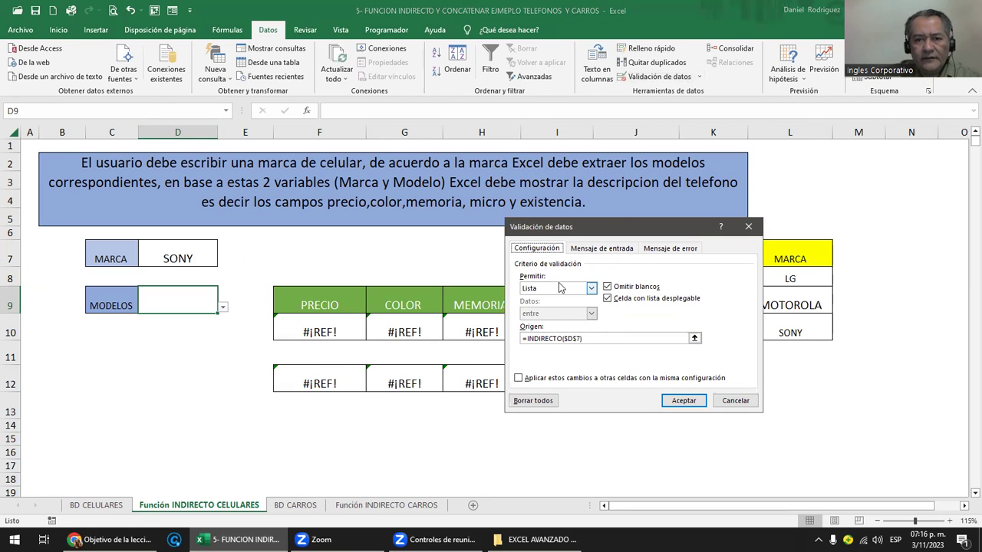
left_click(550, 288)
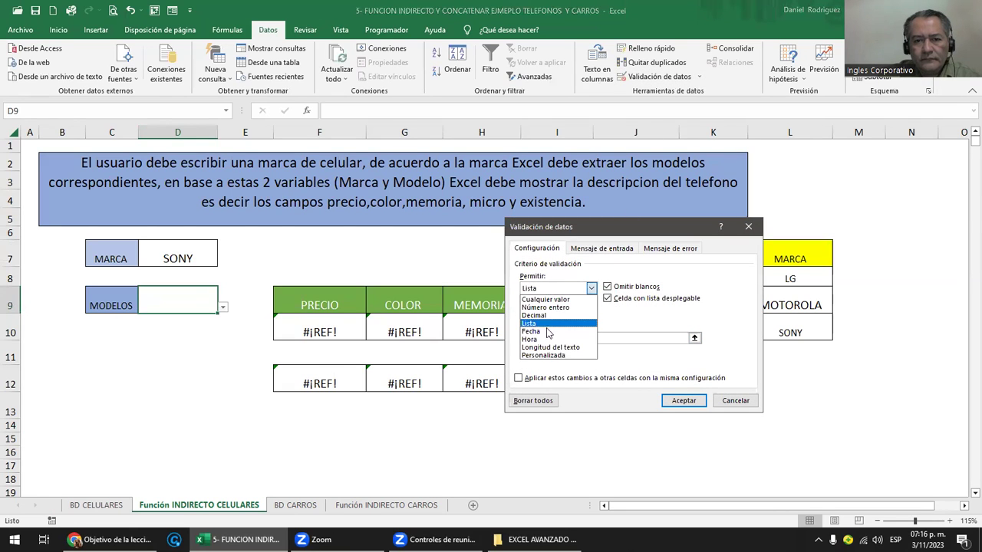
left_click(534, 324)
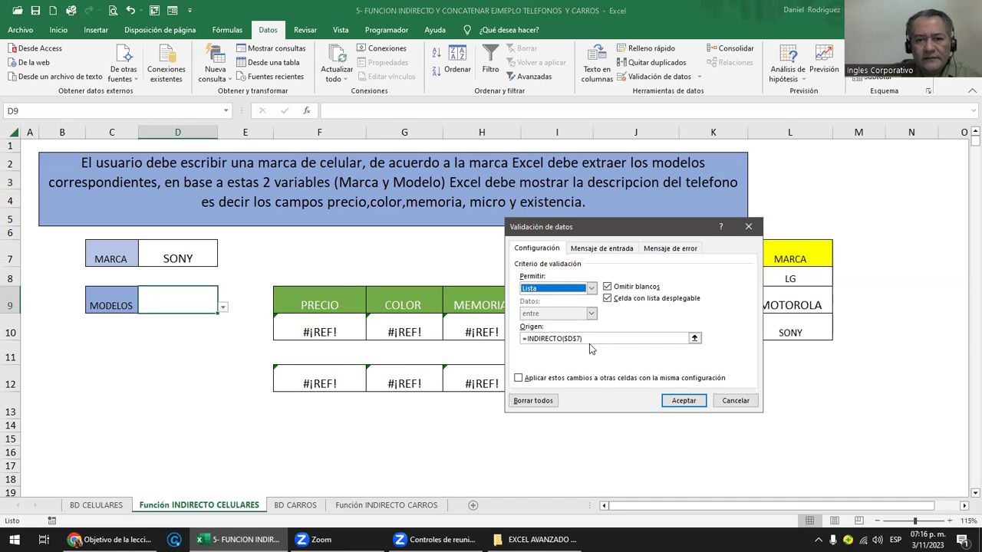
key("ctrl+Page_Up")
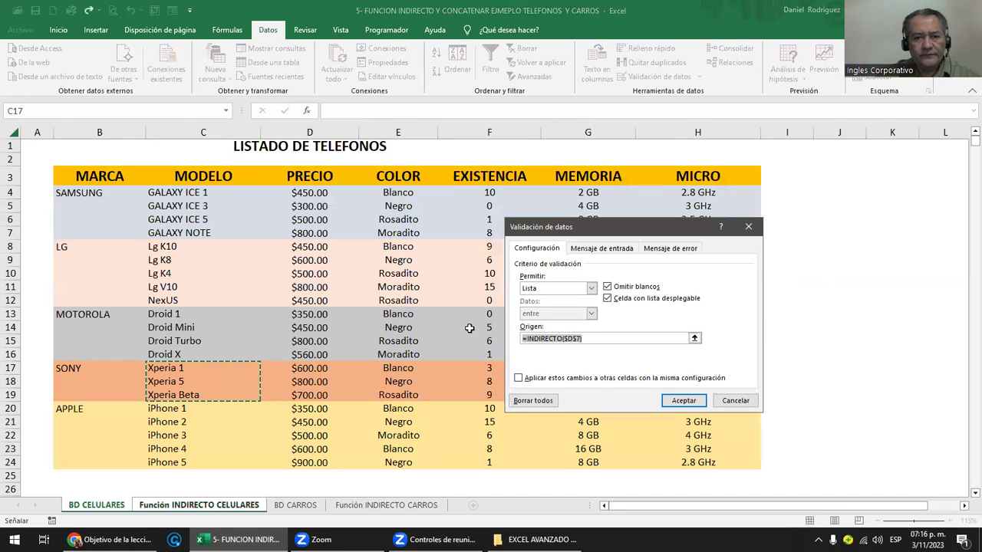
key("BackSpace")
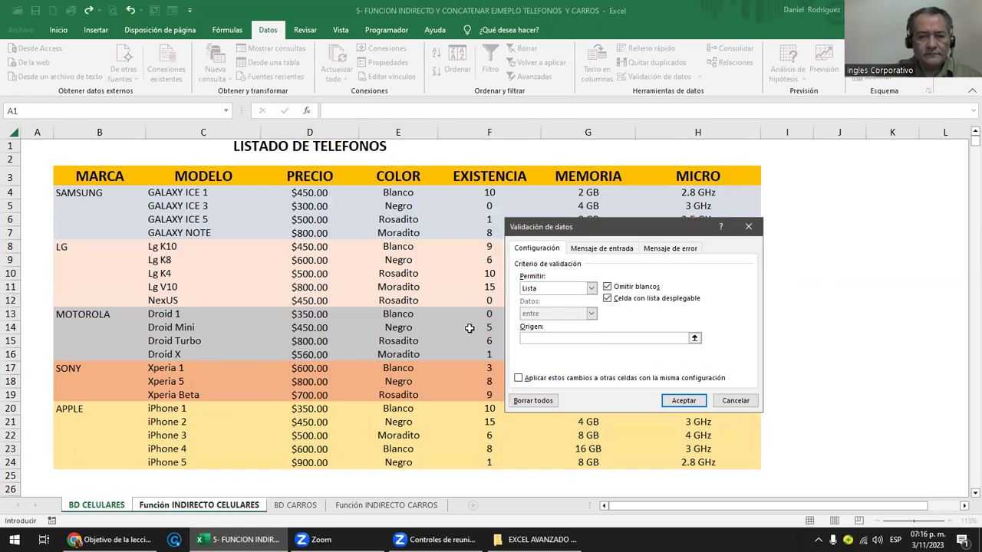
key("Escape")
Re-enter D9's list source as =INDIRECTO($D$7, referencing brand cell D7.
left_click(660, 77)
left_click(613, 338)
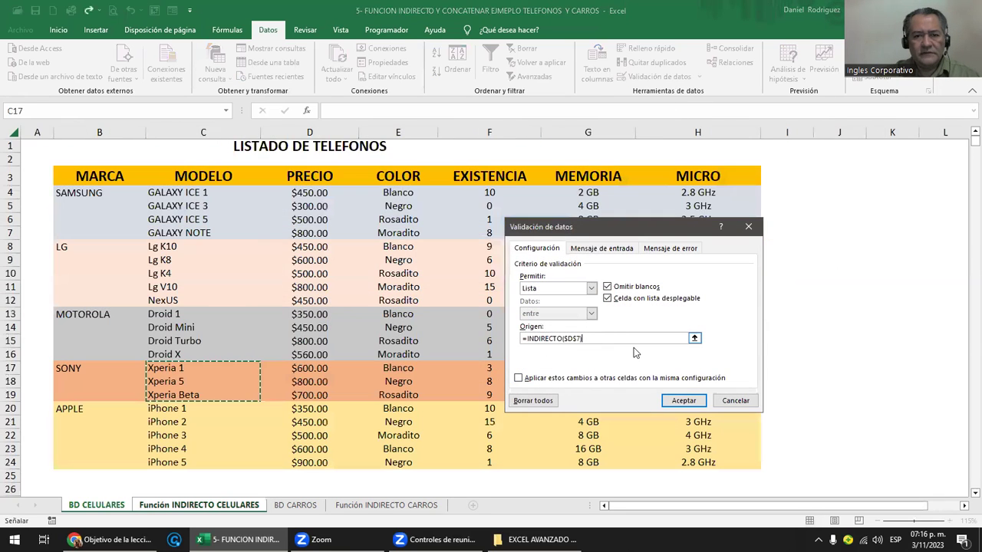
key("BackSpace")
key("BackSpace")
key("BackSpace")
key("BackSpace")
key("BackSpace")
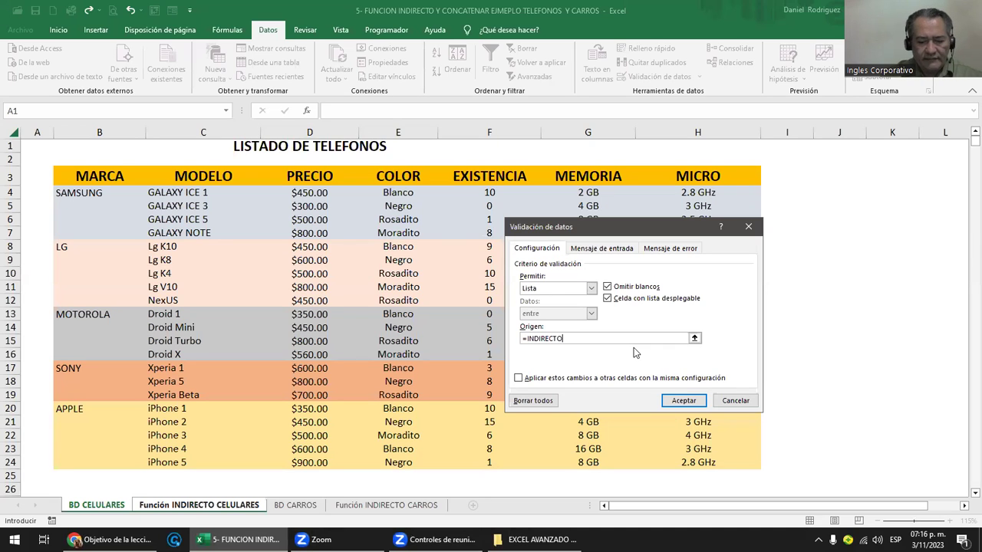
type("(")
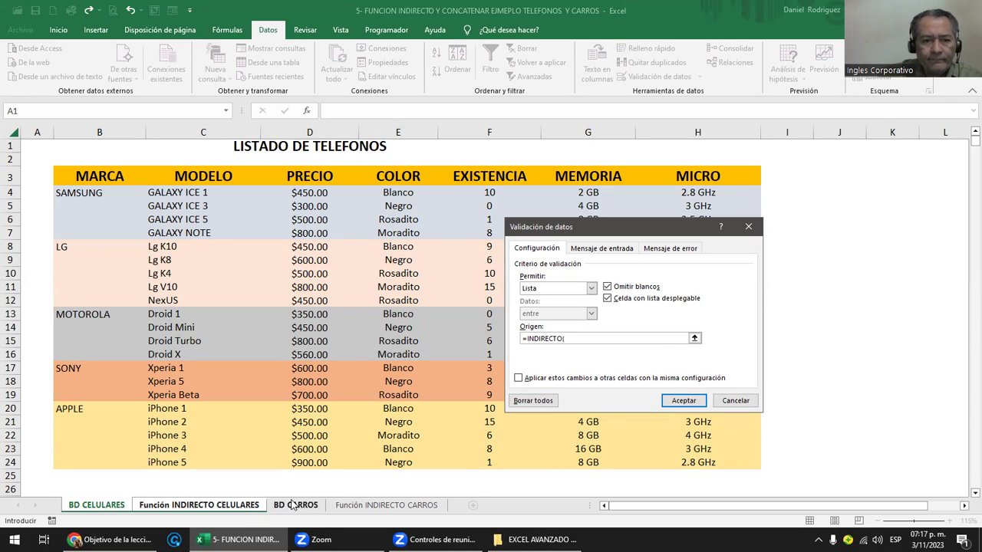
left_click(197, 506)
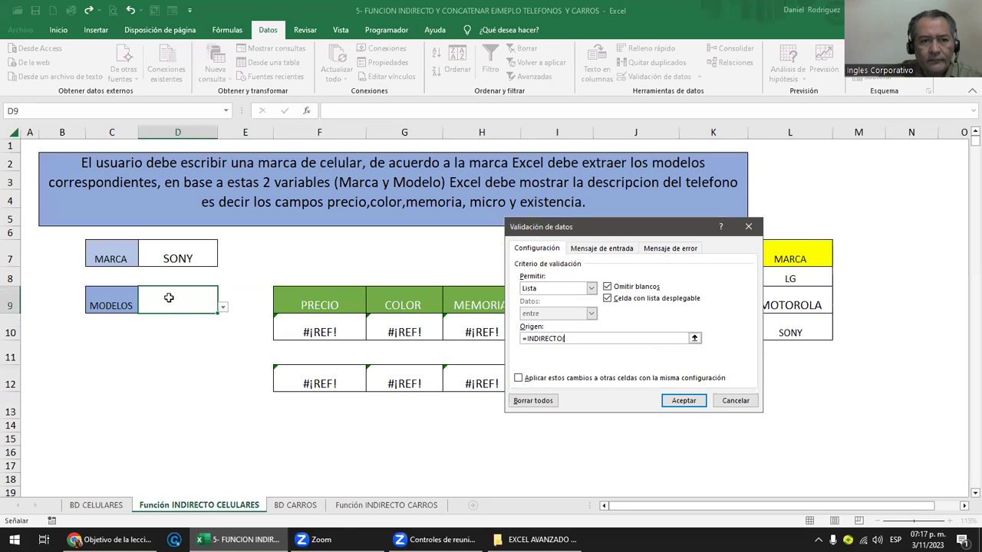
left_click(178, 257)
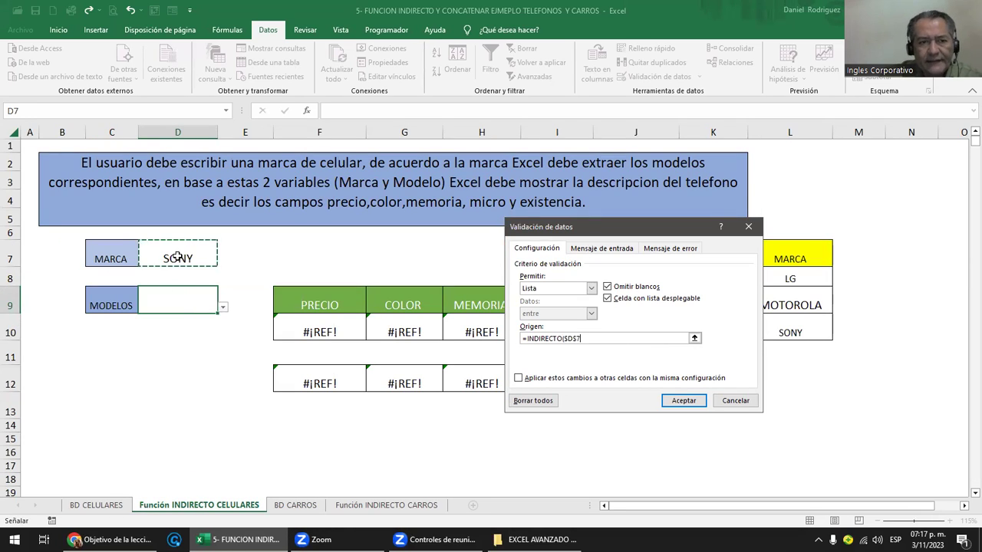
Accept the INDIRECTO list rule and confirm D9 offers Xperia 1, Xperia 5 and Xperia Beta.
key("Return")
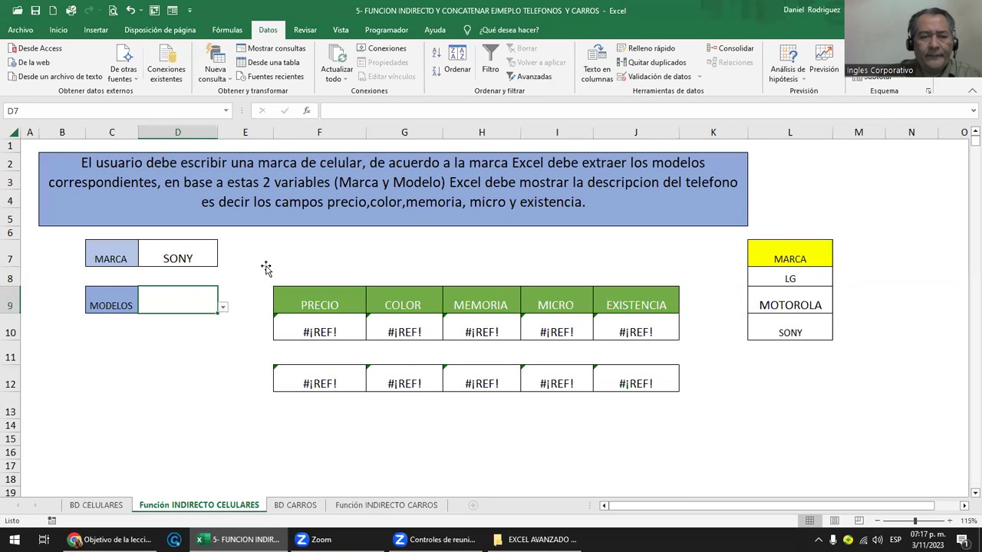
left_click(265, 264)
left_click(178, 259)
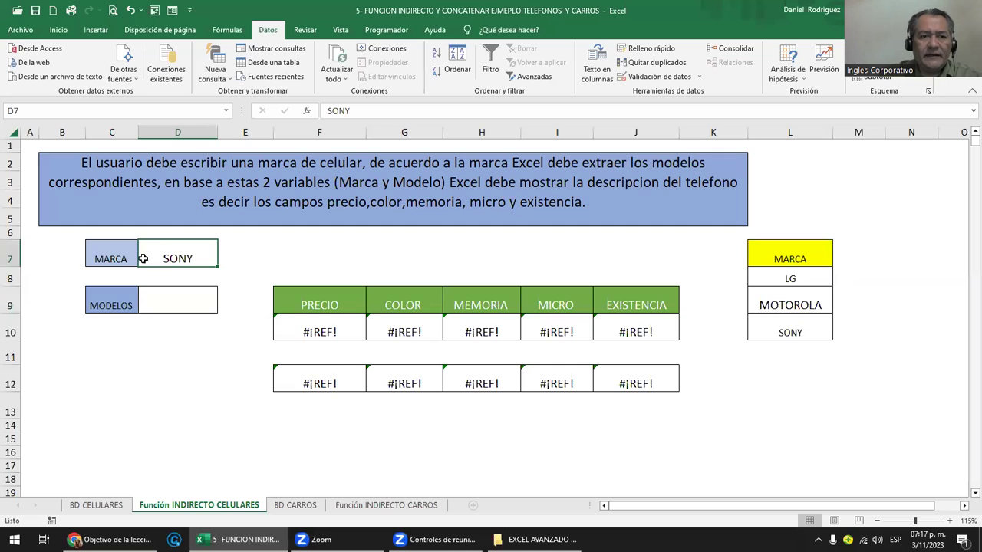
left_click(226, 110)
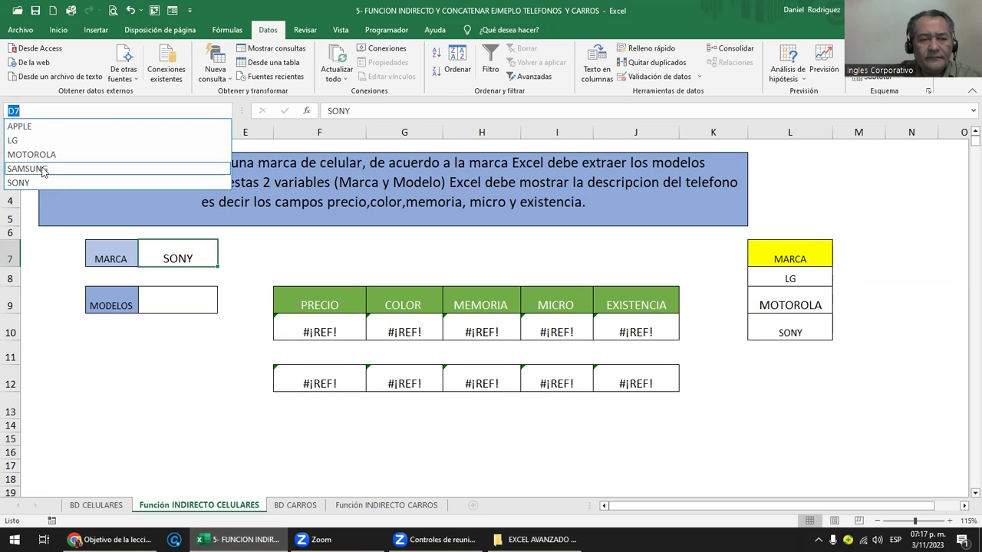
left_click(158, 288)
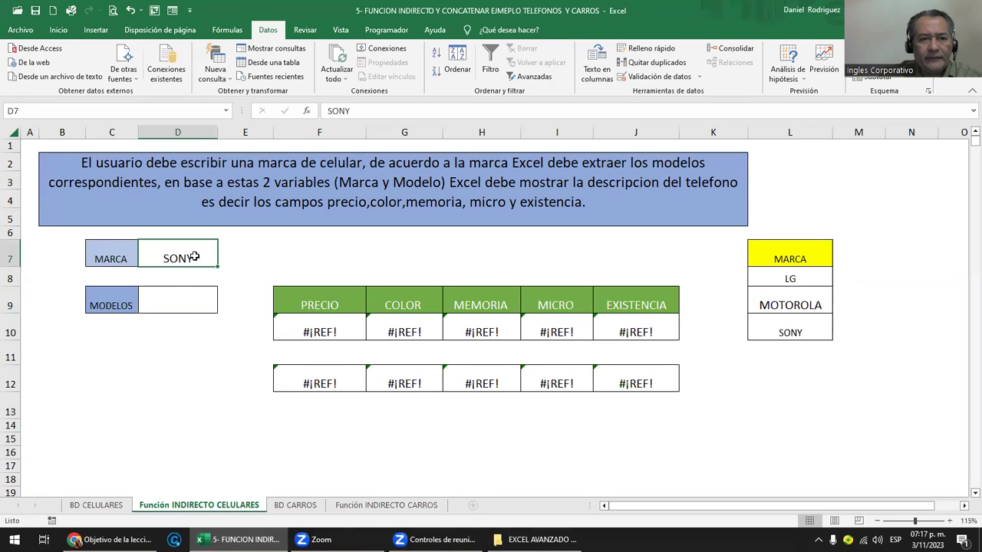
left_click(190, 296)
left_click(221, 310)
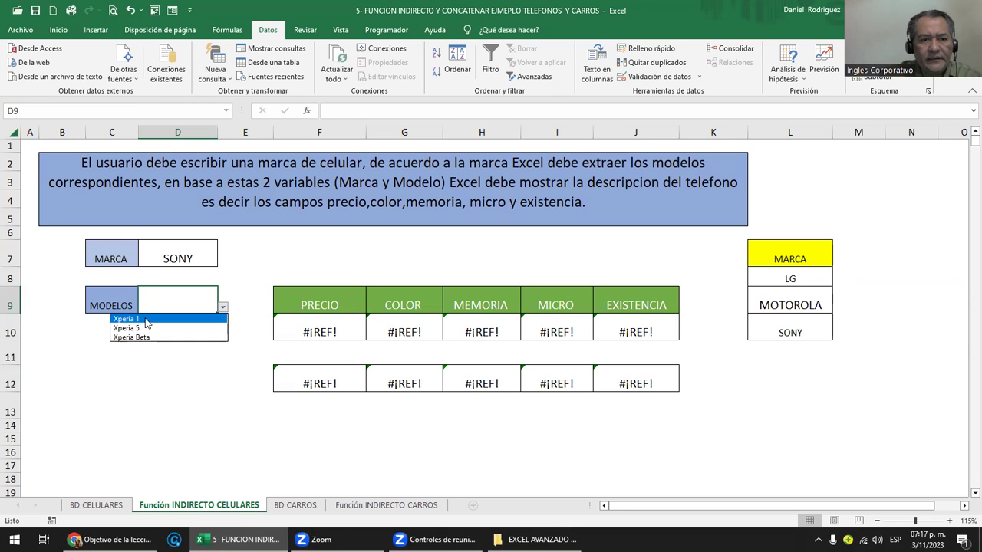
left_click(100, 506)
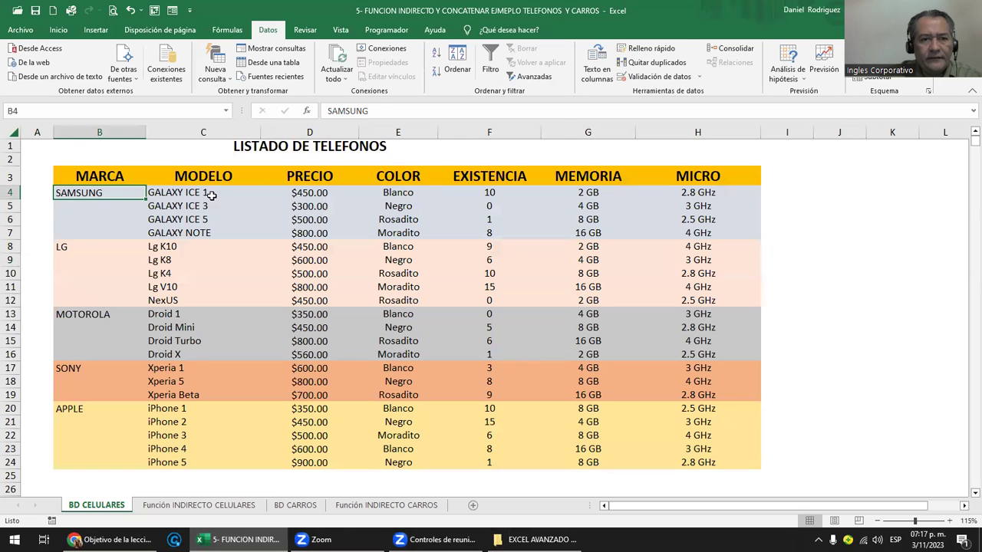
Confirm the Xperia models C17:C19 on BD CELULARES carry the SONY name.
left_click(209, 193)
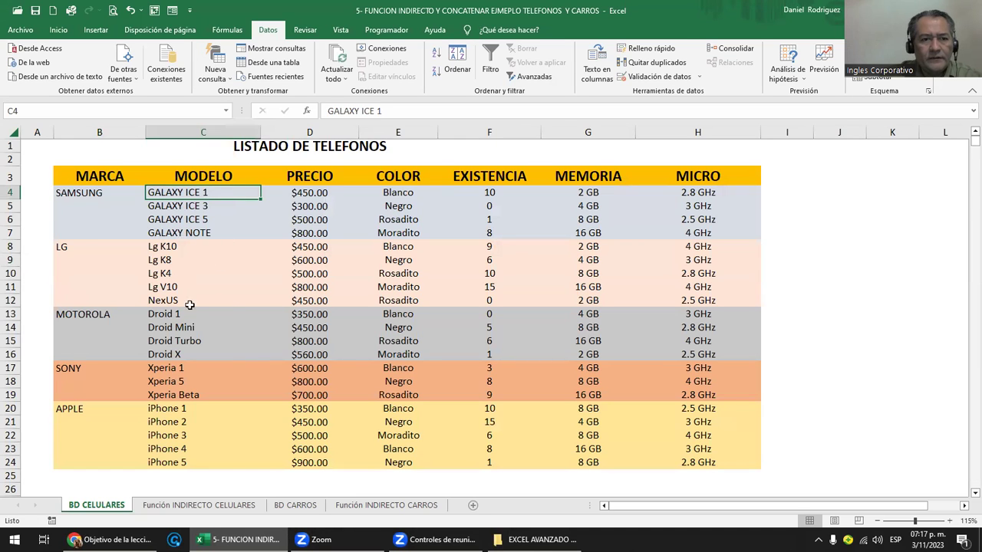
left_click_drag(177, 369, 230, 394)
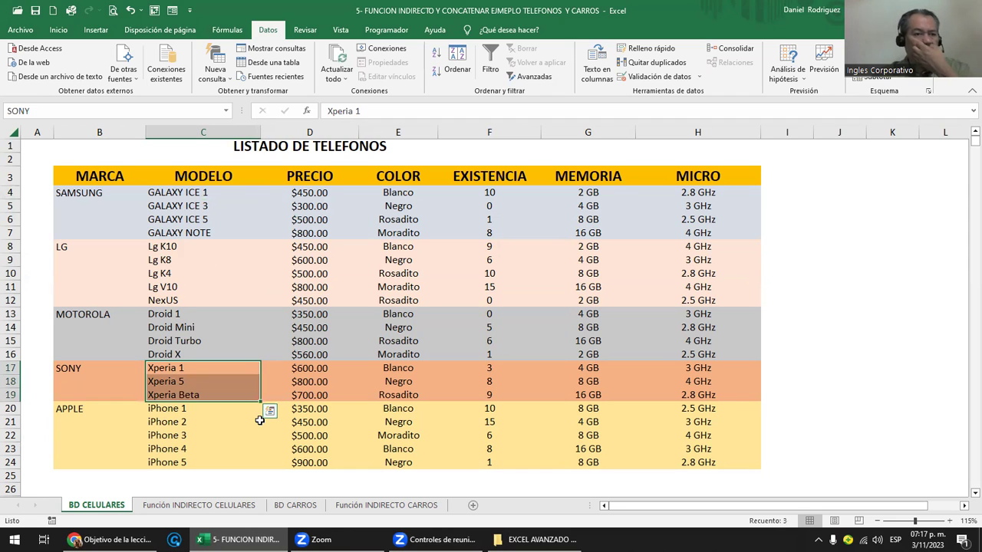
left_click(183, 195)
left_click(228, 510)
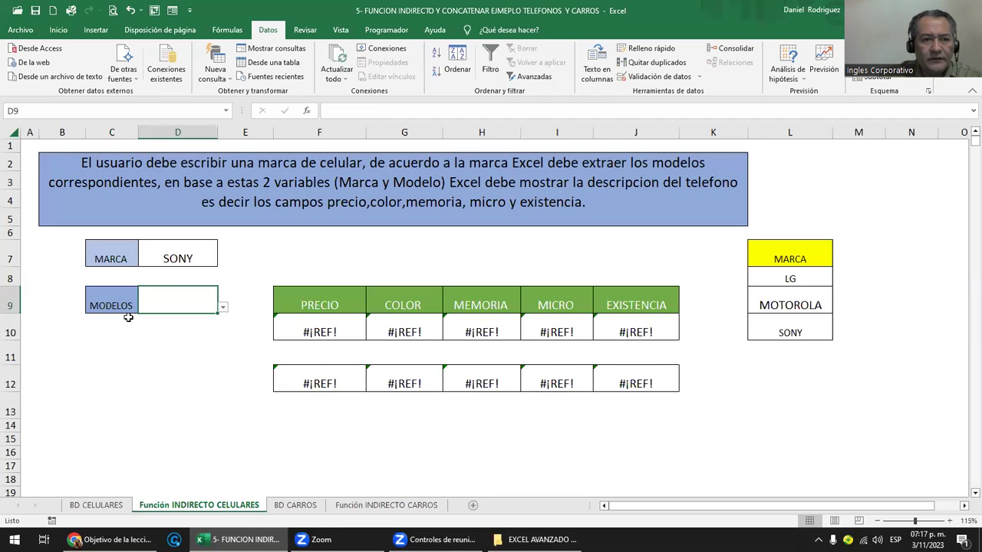
Enter SAMSUNG in D7 and check D9 lists GALAXY ICE 1, ICE 3, ICE 5 and GALAXY NOTE.
left_click(182, 252)
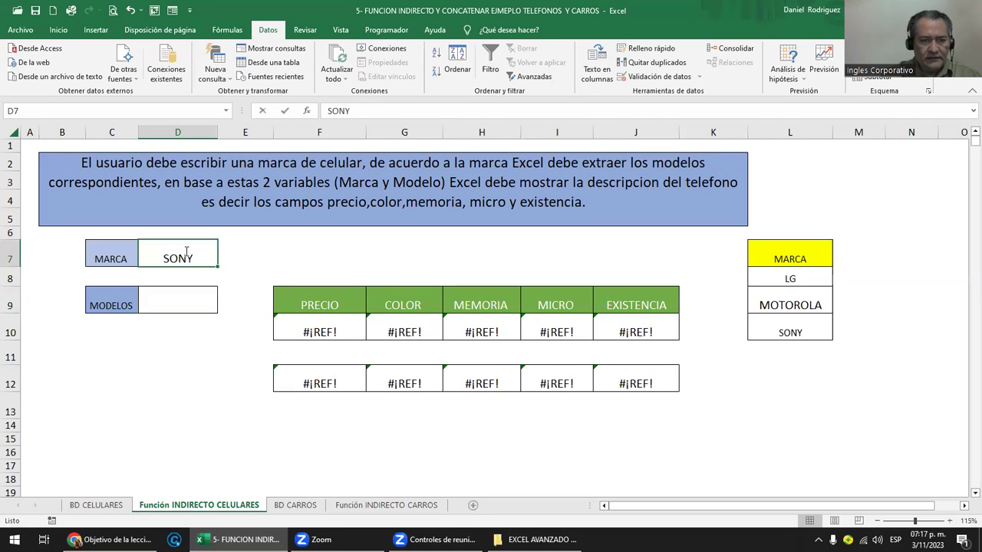
type("SAMSUNG")
key("Return")
left_click(178, 255)
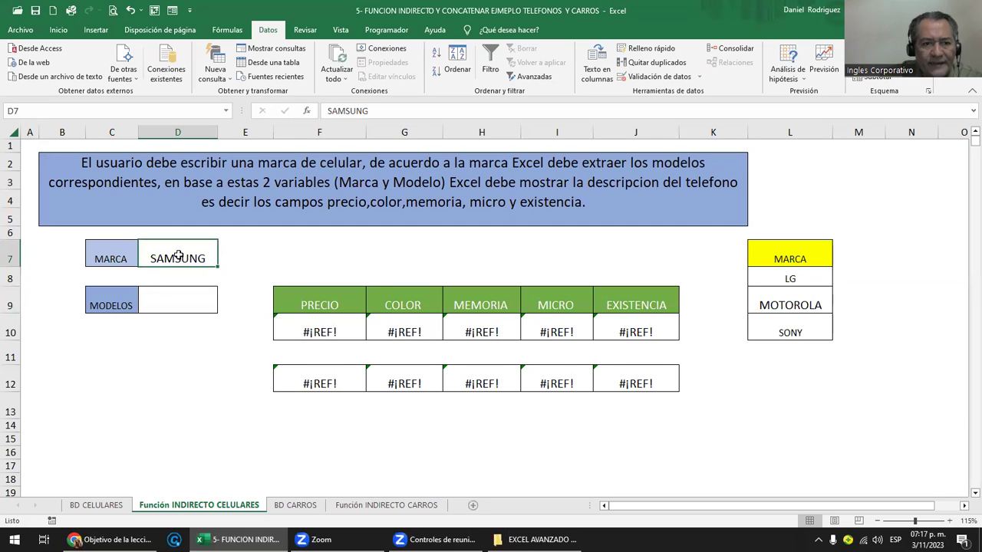
left_click(195, 291)
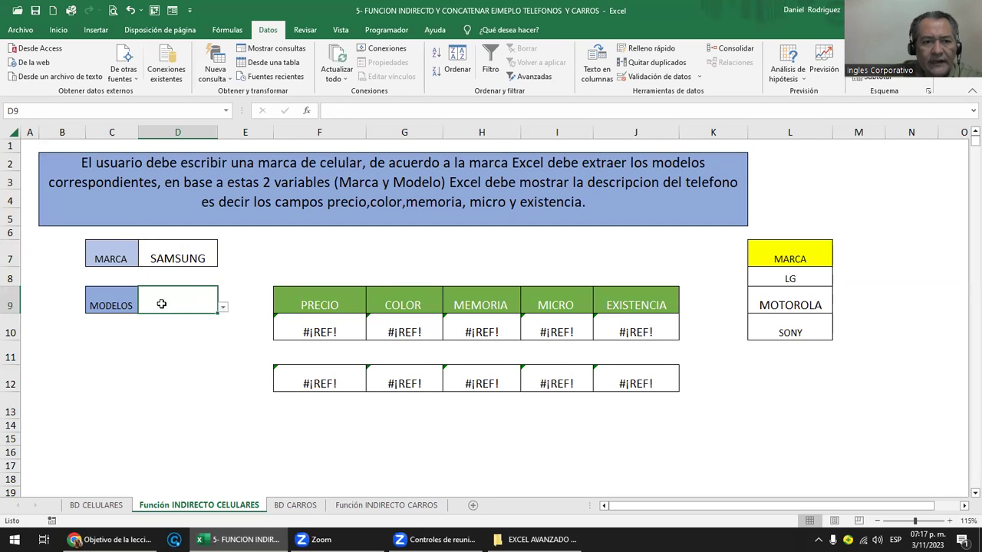
left_click(222, 309)
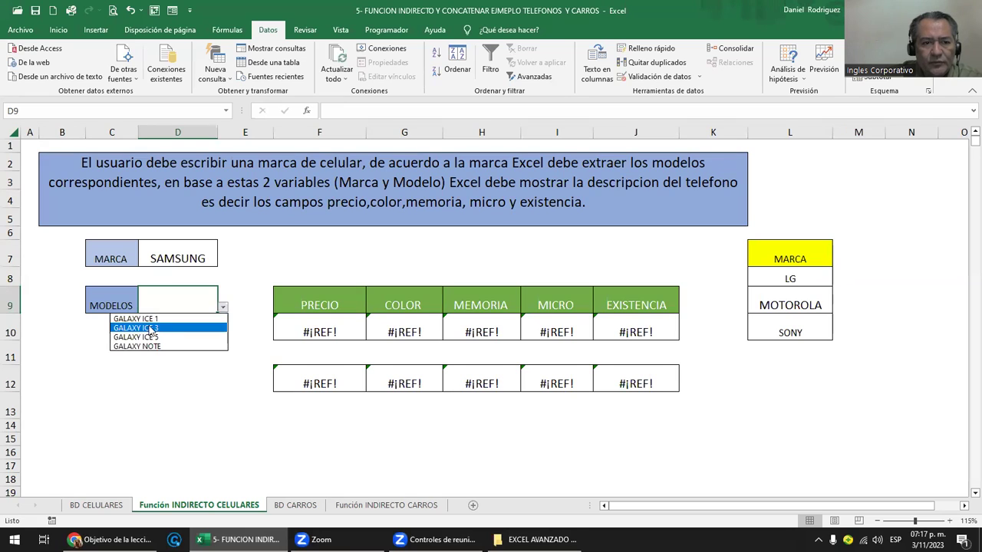
key("Escape")
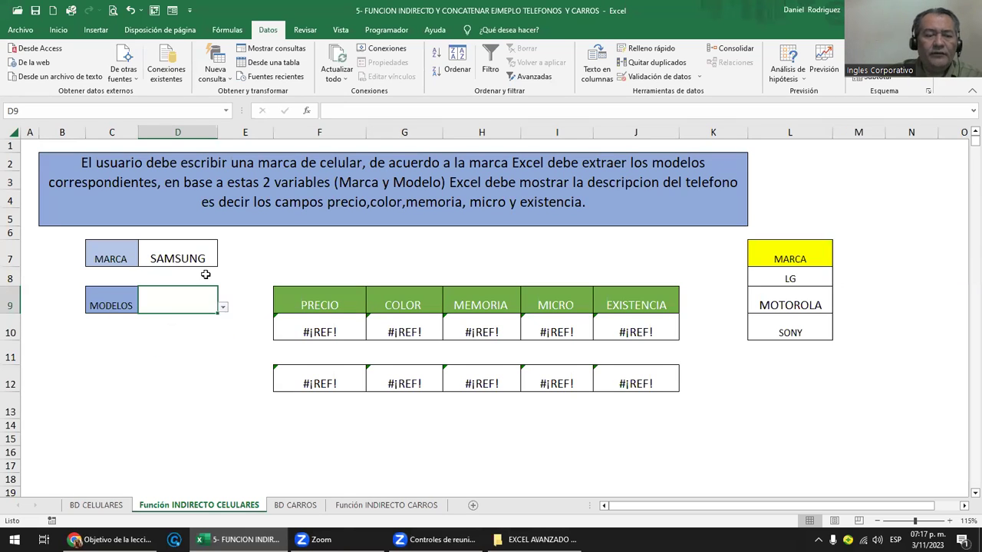
left_click_drag(103, 296, 178, 303)
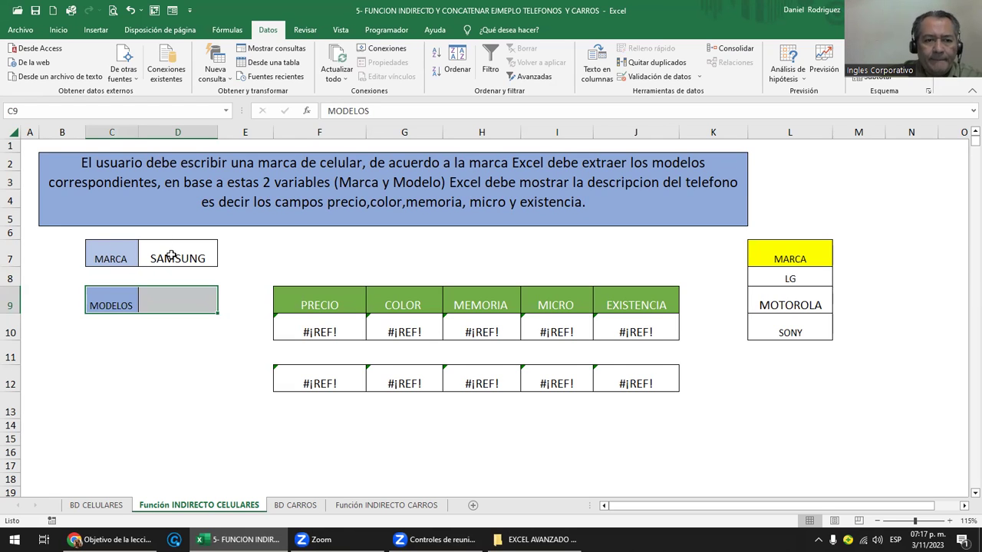
left_click(202, 259)
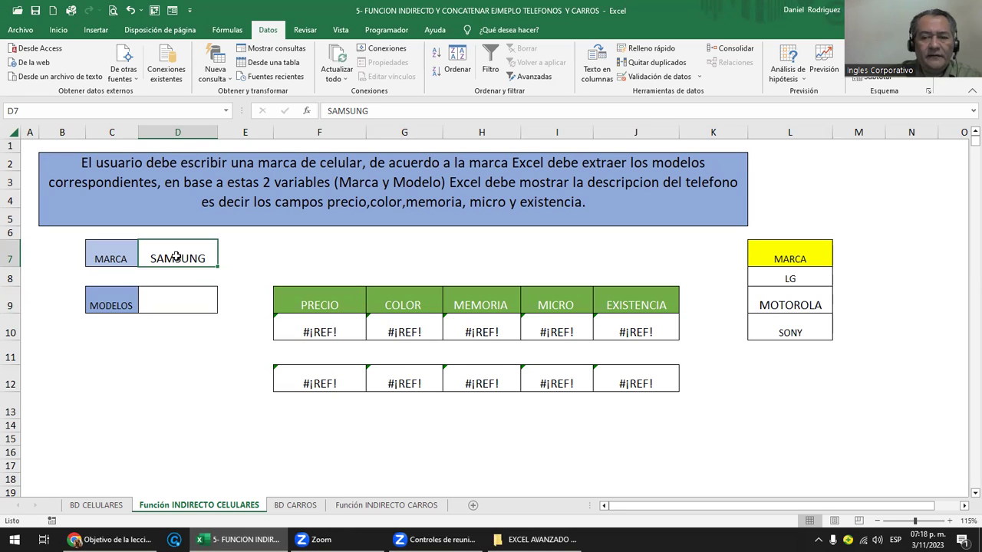
Give D7 a Lista validation sourced from =$L$8:$L$10 (LG, MOTOROLA, SONY).
left_click(640, 77)
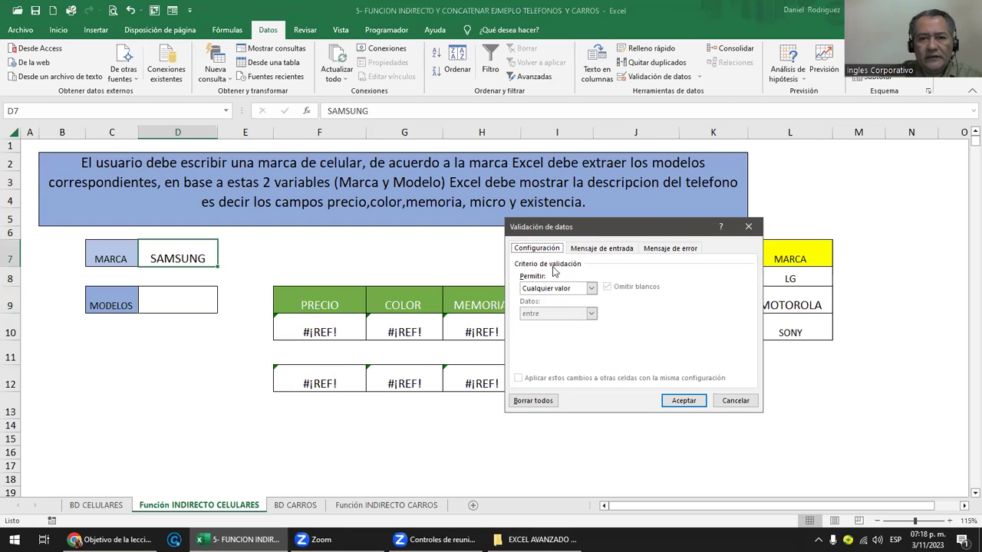
left_click(556, 288)
left_click(539, 324)
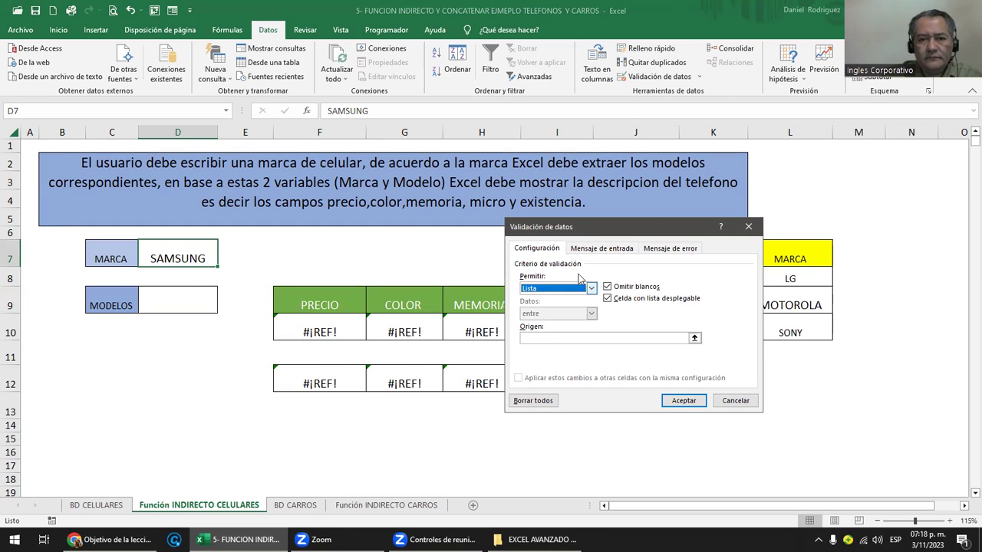
left_click_drag(600, 227, 392, 222)
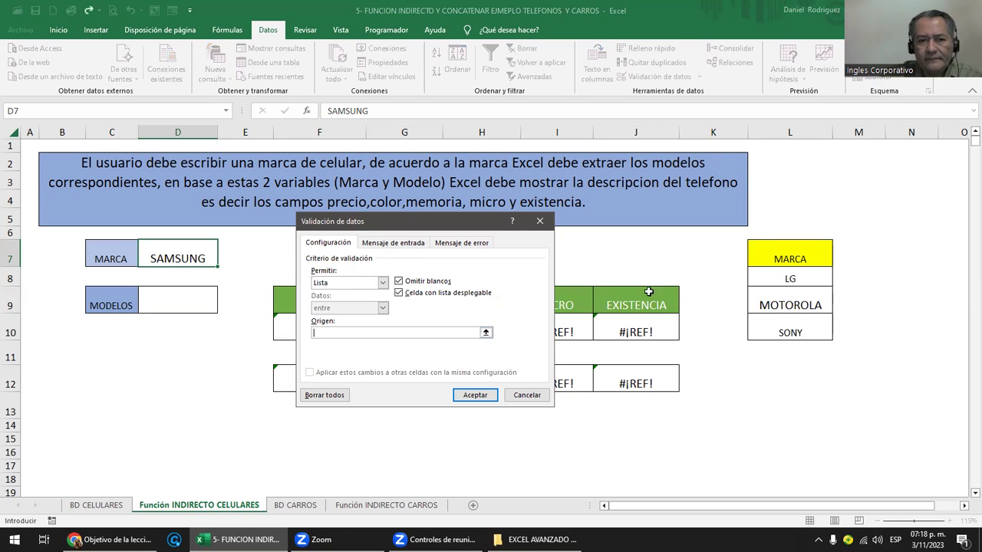
left_click_drag(787, 276, 789, 326)
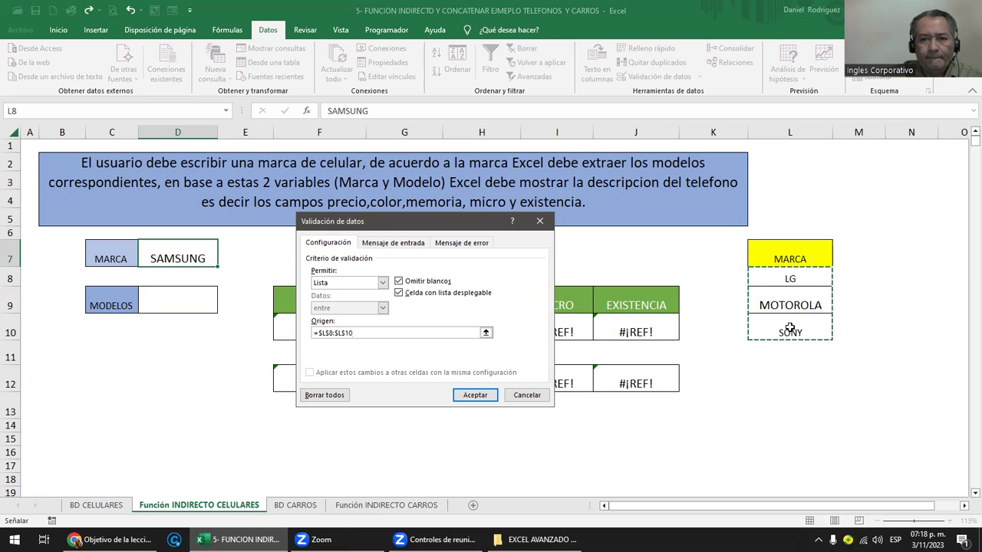
left_click_drag(360, 333, 270, 334)
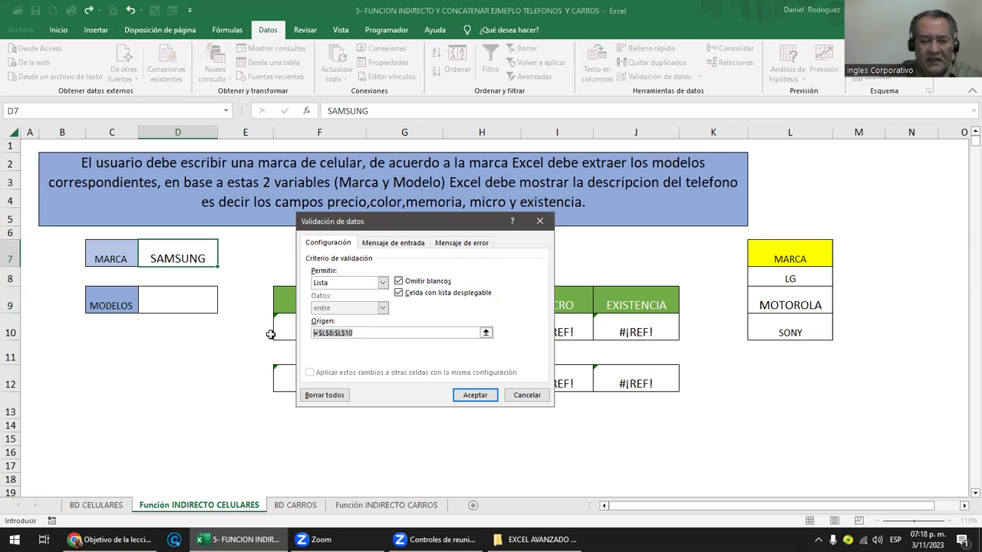
type("SAMSUNG")
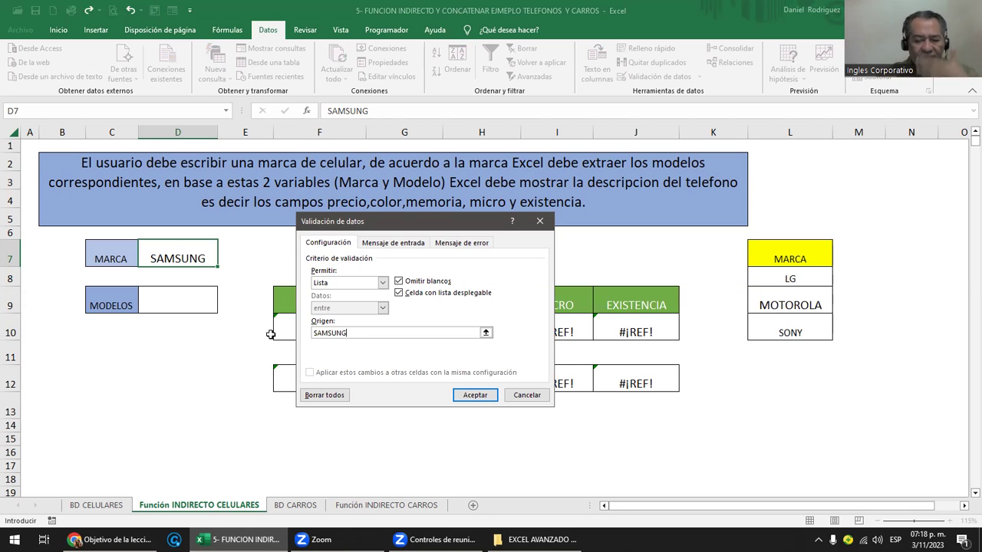
key("BackSpace")
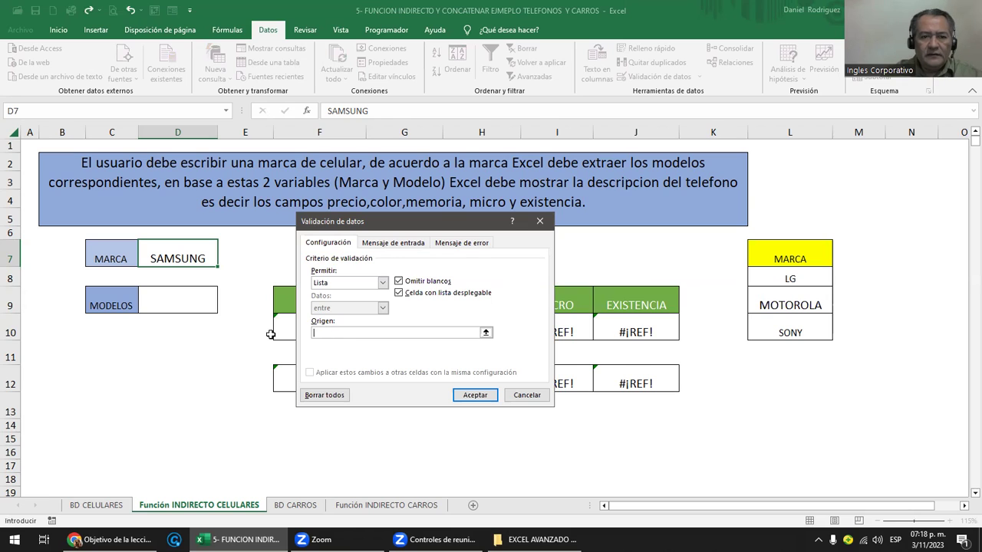
left_click_drag(750, 278, 750, 332)
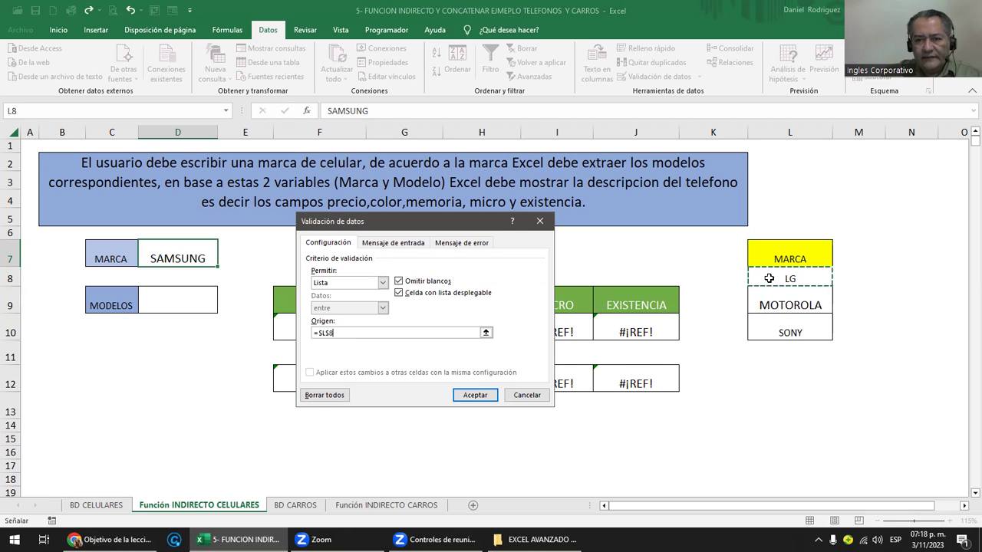
left_click(474, 397)
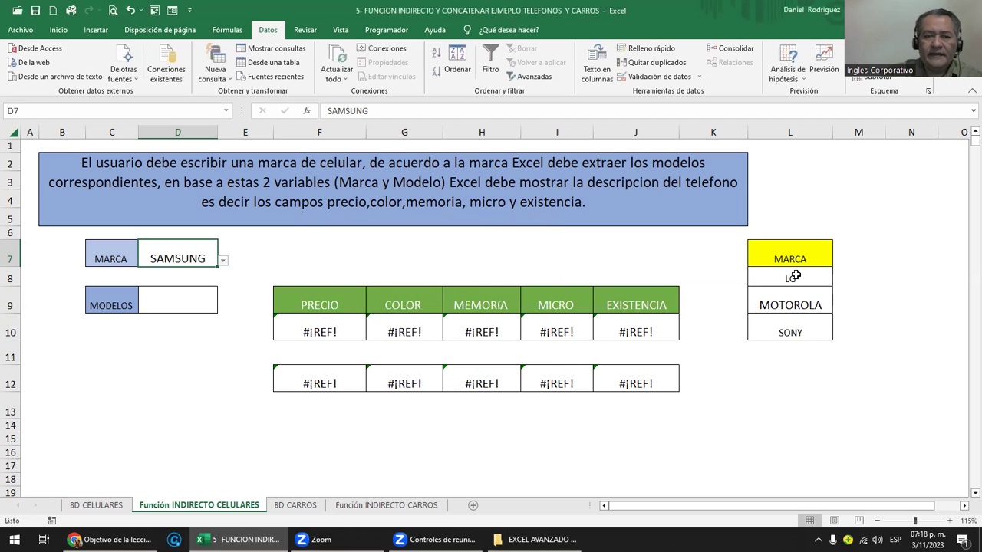
Review the D7 brand dropdown and its source brand list in L7:L10.
left_click(222, 261)
key("Escape")
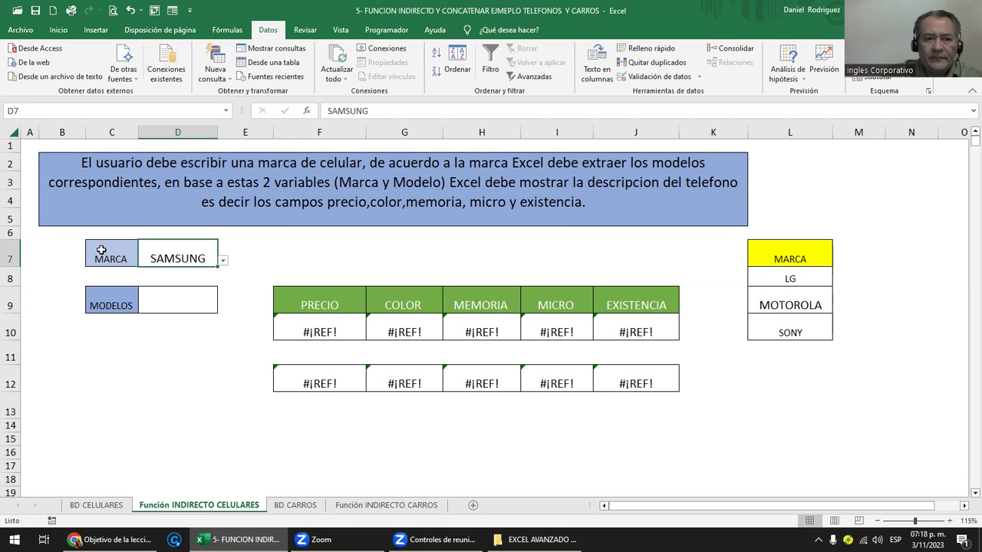
left_click(801, 275)
left_click_drag(800, 307, 794, 329)
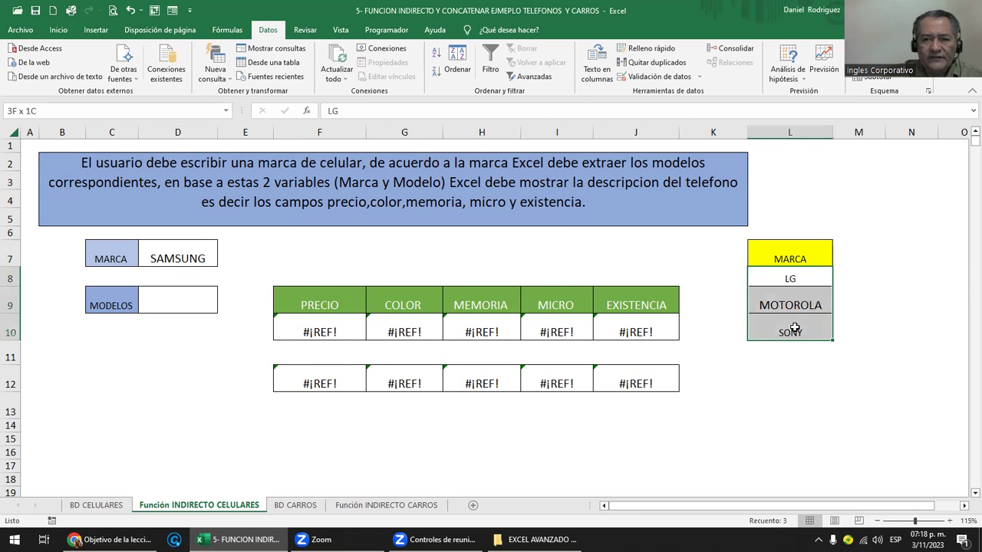
left_click(194, 256)
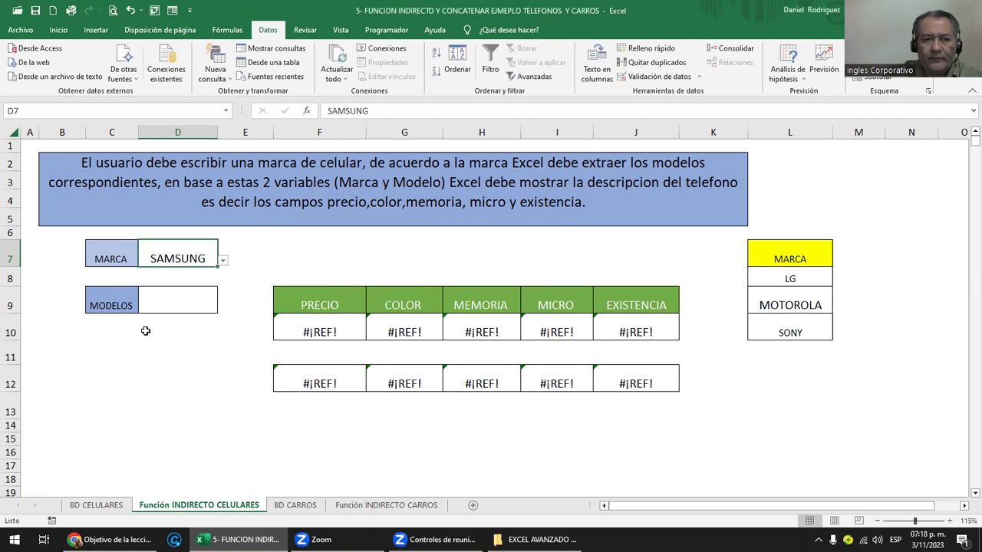
left_click(178, 305)
left_click(187, 251)
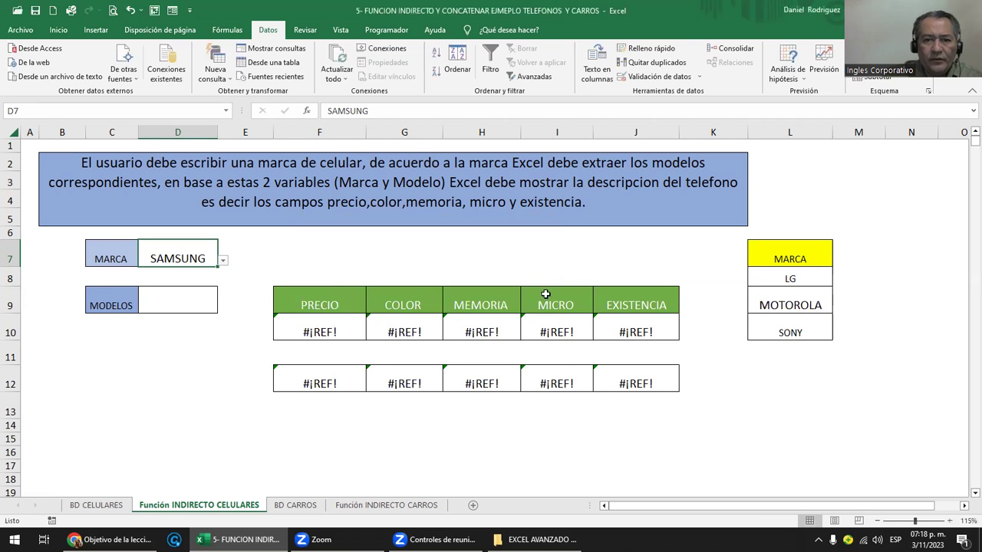
left_click(775, 280)
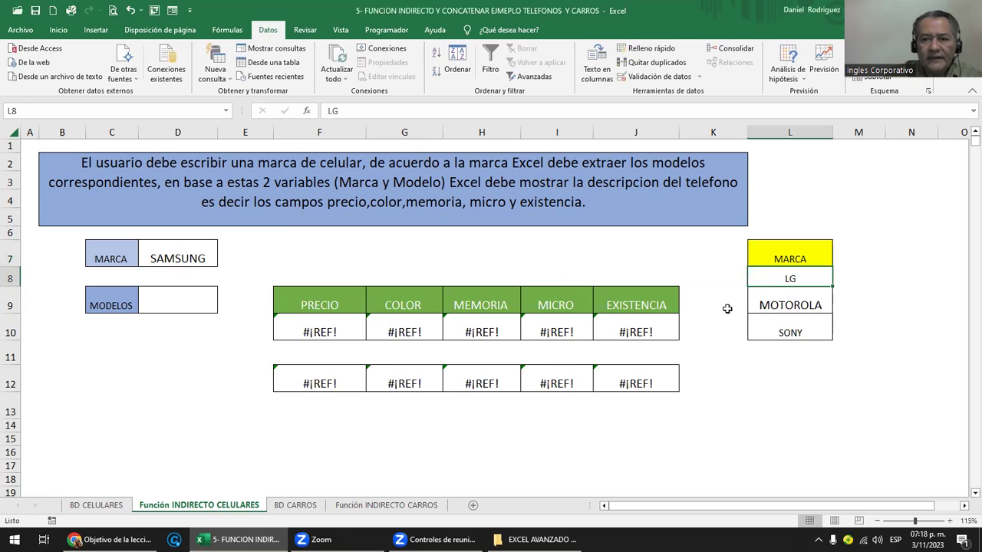
left_click(780, 258)
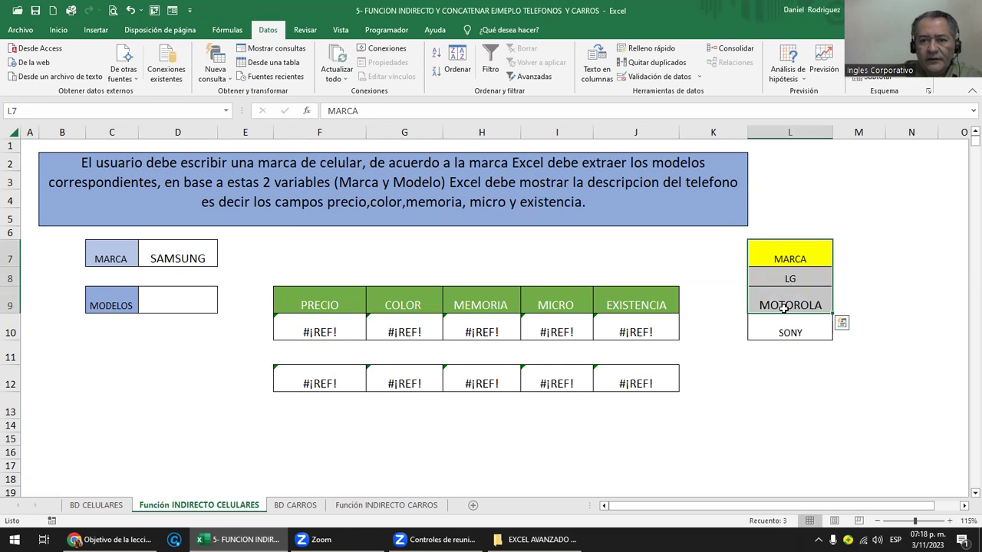
left_click(783, 309)
Check the workbook's named ranges and set the D7 brand to LG.
left_click(226, 110)
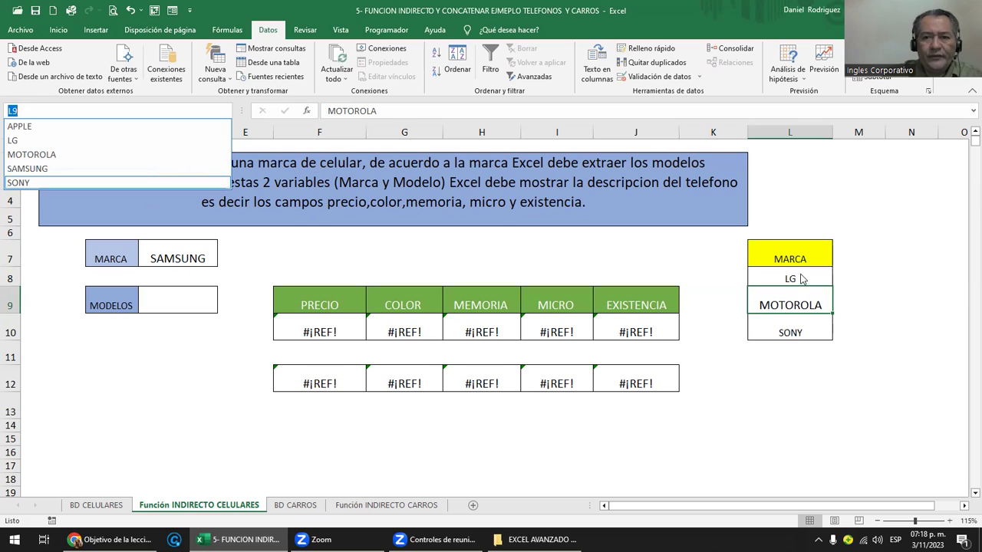
left_click(160, 245)
left_click(172, 253)
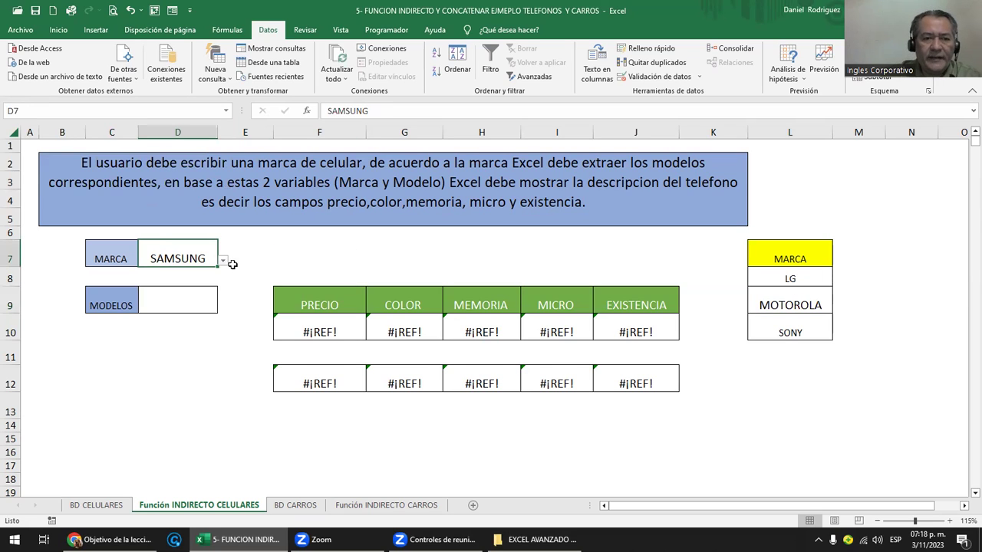
type("LG")
key("Return")
left_click(209, 258)
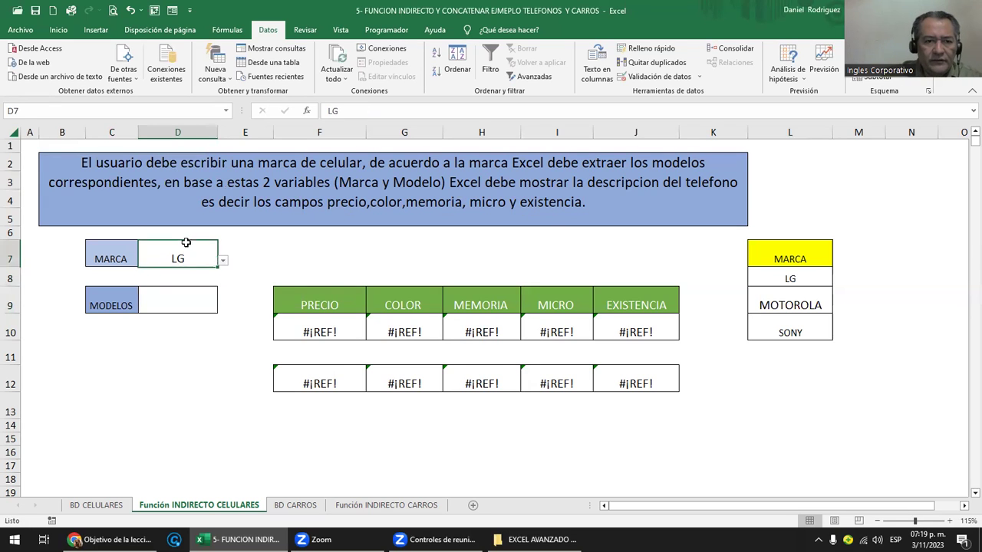
left_click(223, 260)
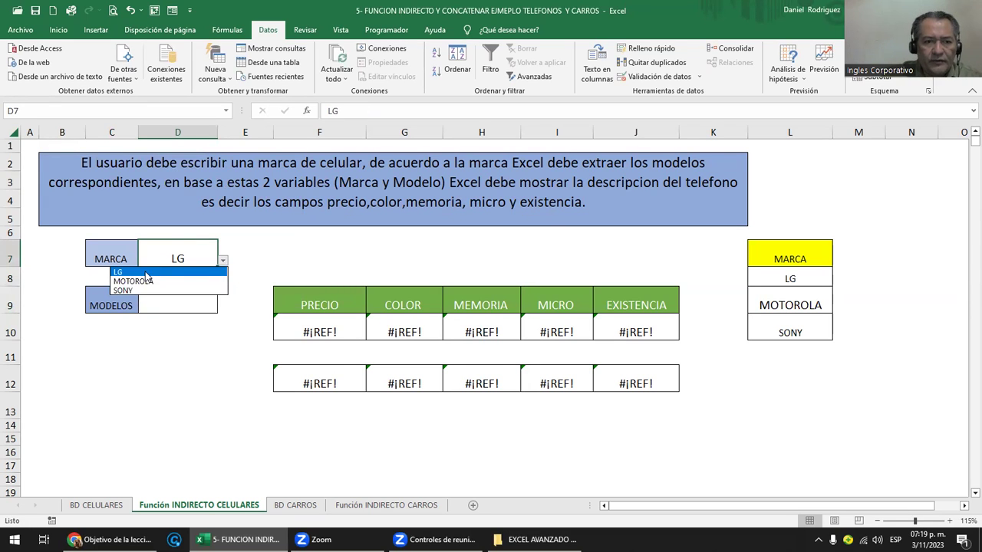
left_click(147, 274)
left_click(150, 293)
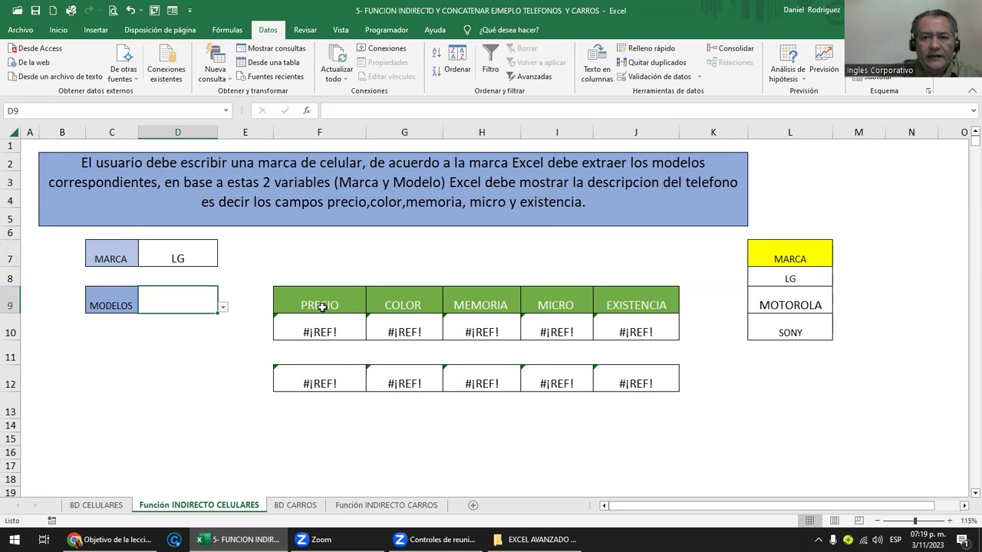
Replace MOTOROLA with SAMSUNG in brand list cell L9.
left_click(801, 334)
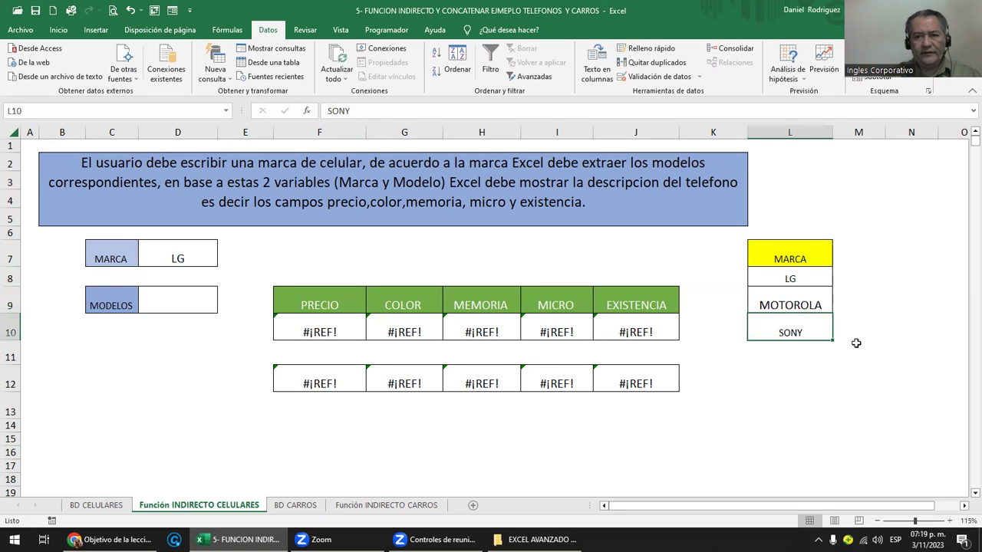
key("Up")
type("SAMSUNG")
key("Return")
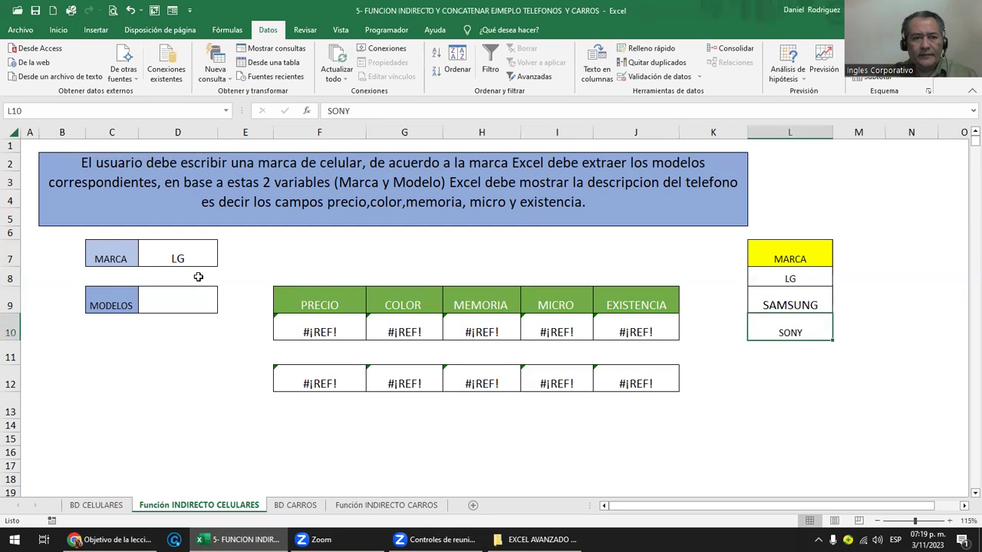
Choose SAMSUNG in D7 and GALAXY ICE 1 in D9, then review D9, D11 and PRECIO.
left_click(201, 263)
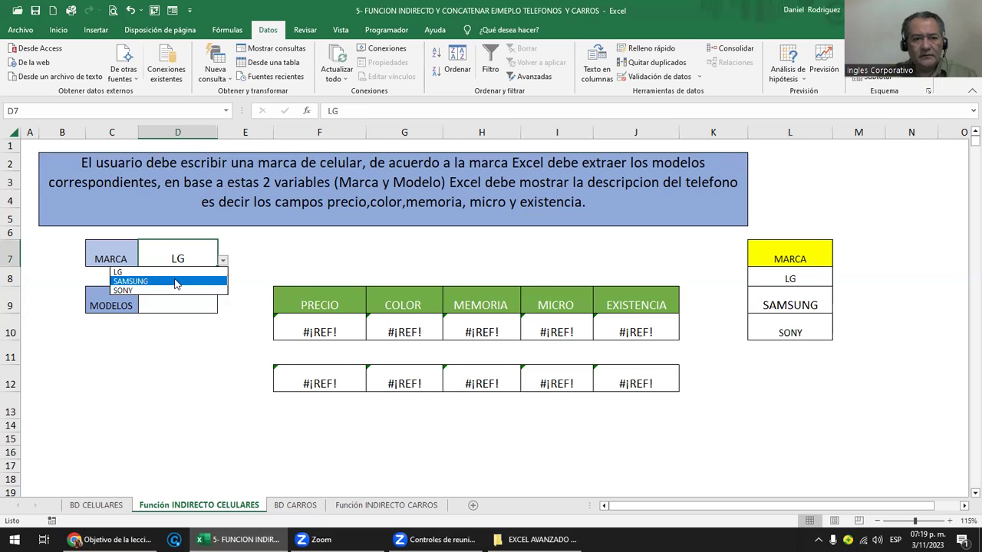
left_click(181, 282)
left_click(211, 300)
left_click(222, 308)
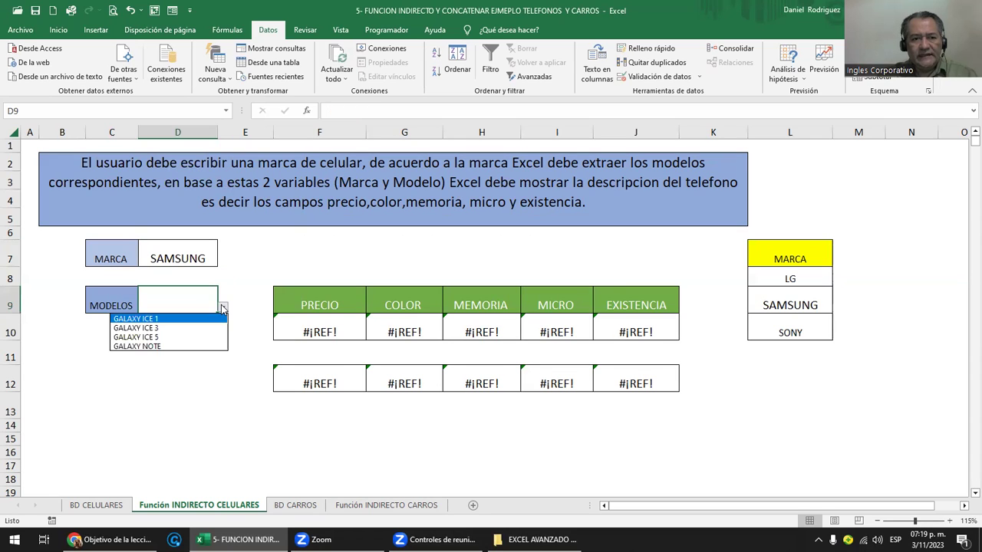
left_click(165, 319)
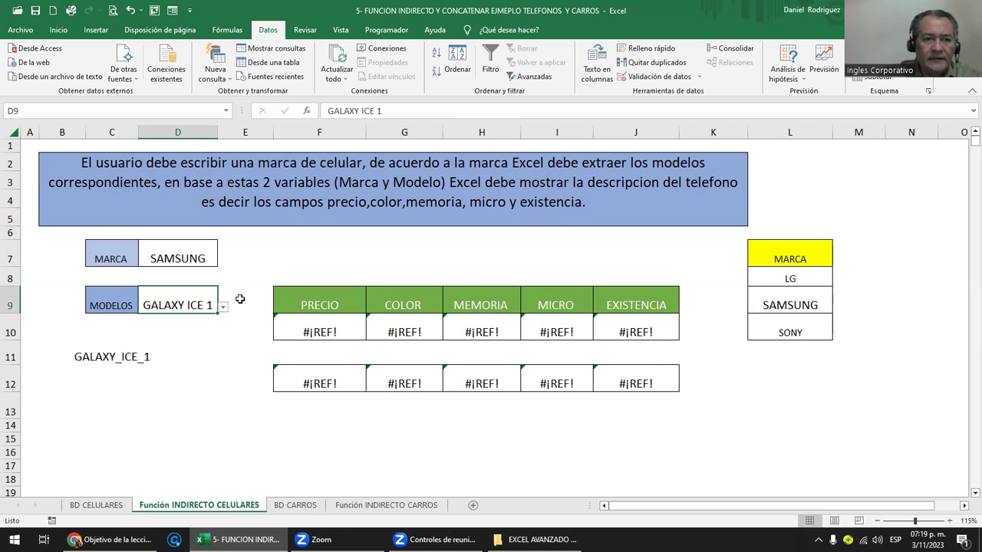
left_click(266, 270)
left_click(170, 255)
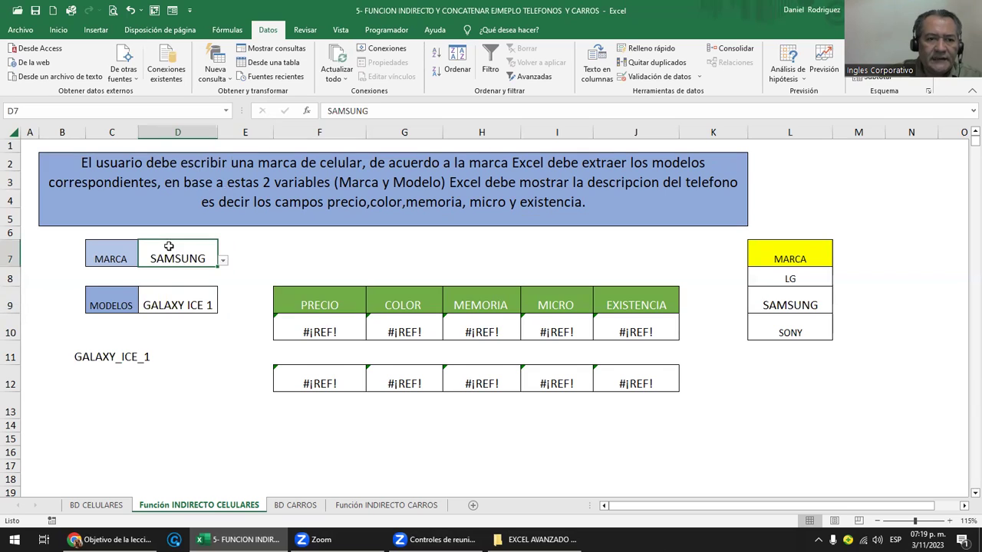
left_click(175, 299)
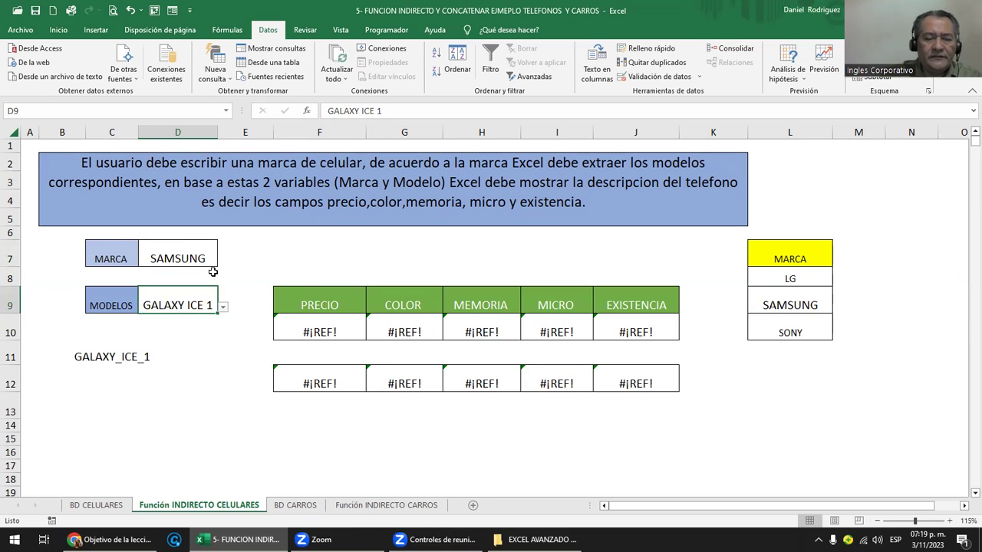
left_click(207, 351)
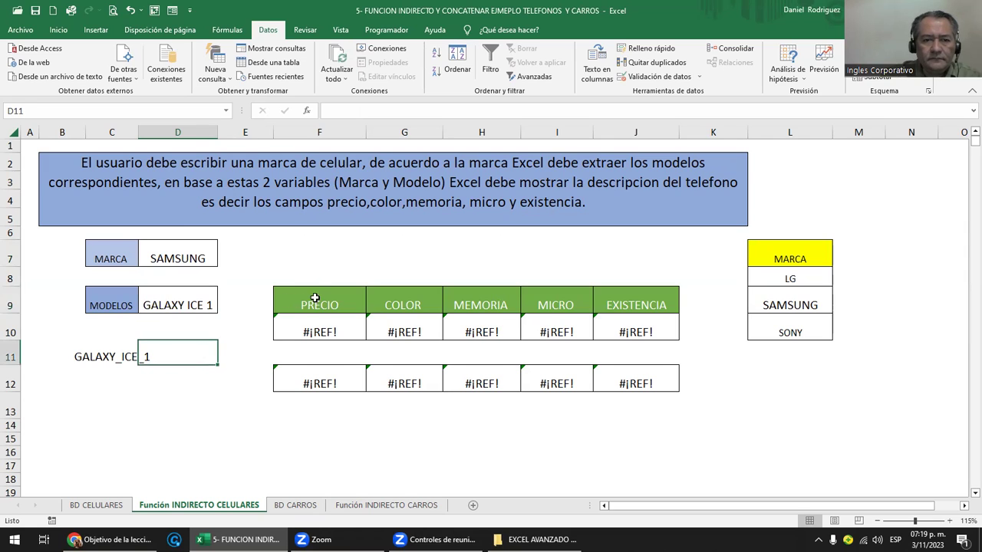
left_click(318, 297)
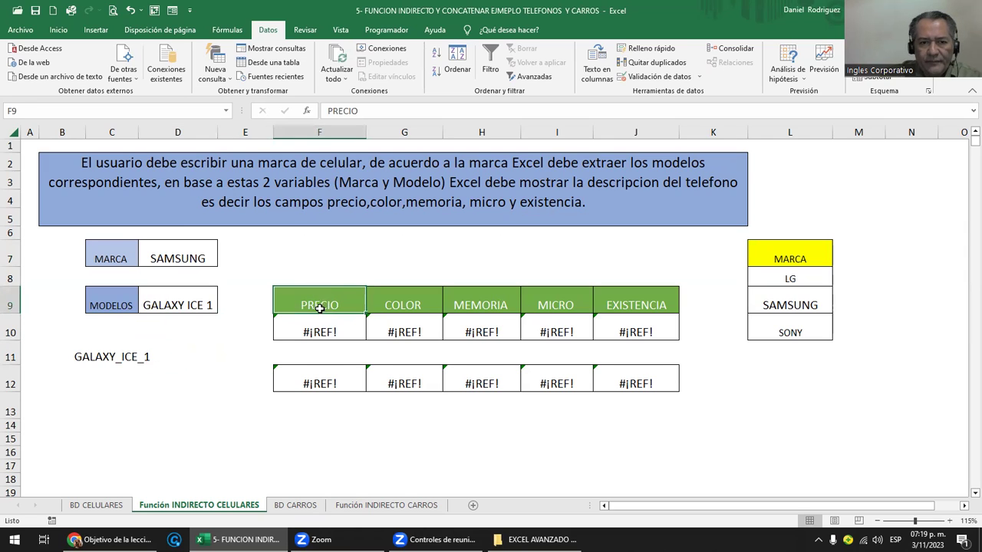
left_click(96, 505)
left_click(282, 130)
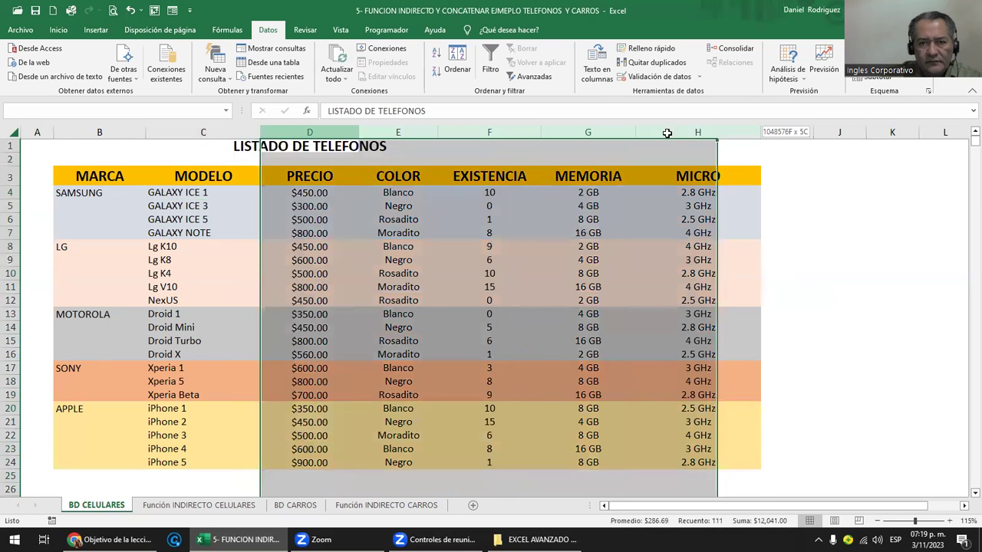
left_click_drag(387, 132, 711, 131)
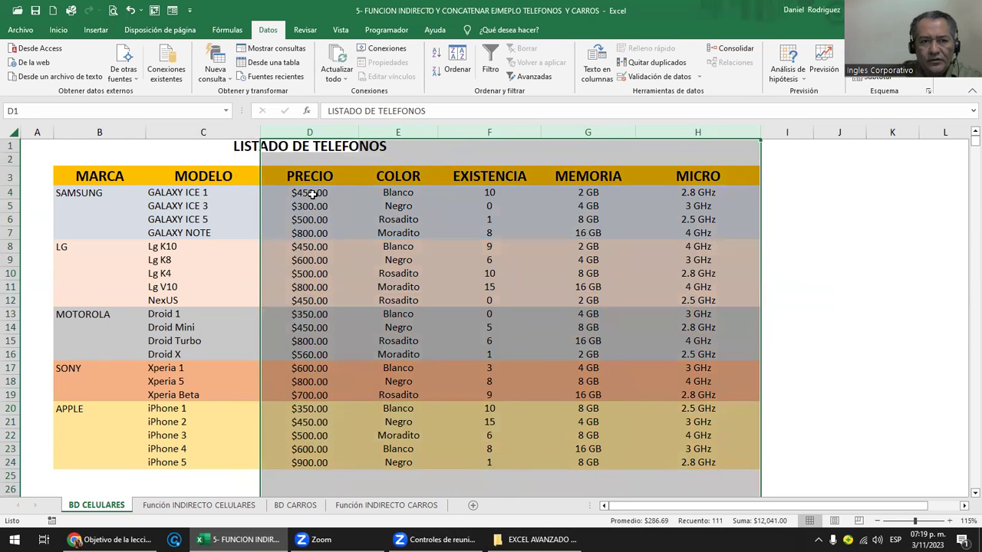
left_click(90, 194)
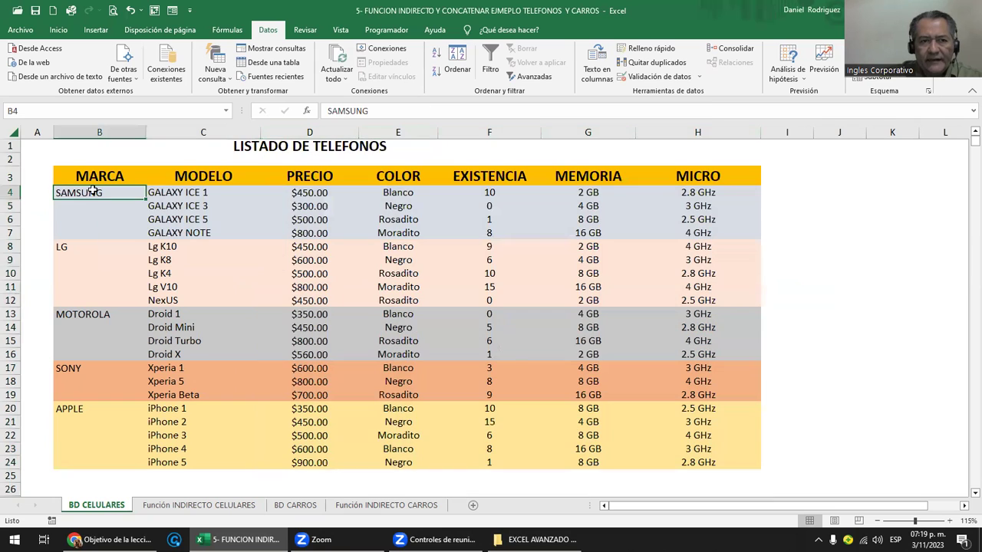
left_click(204, 194)
left_click(316, 181)
left_click(420, 180)
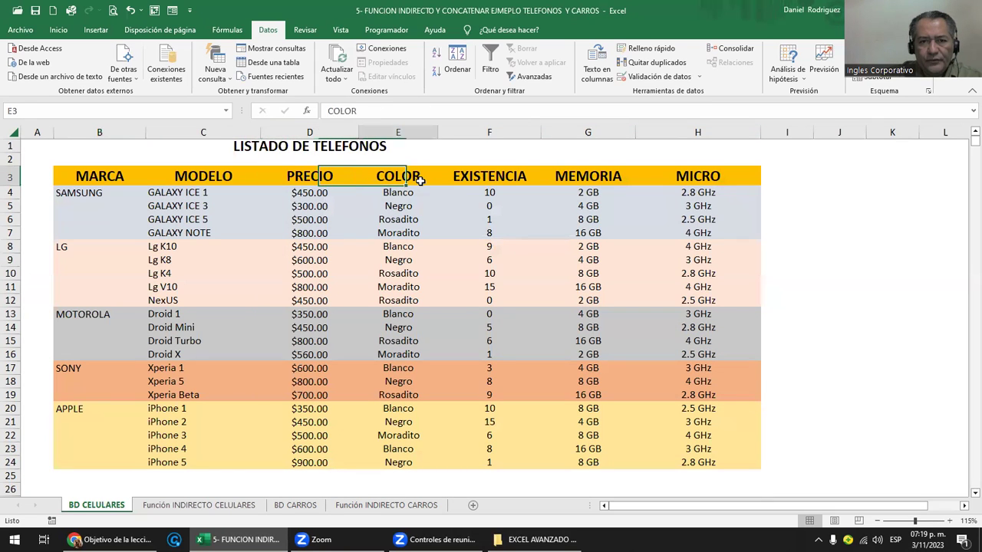
left_click(521, 181)
left_click(601, 172)
left_click(704, 177)
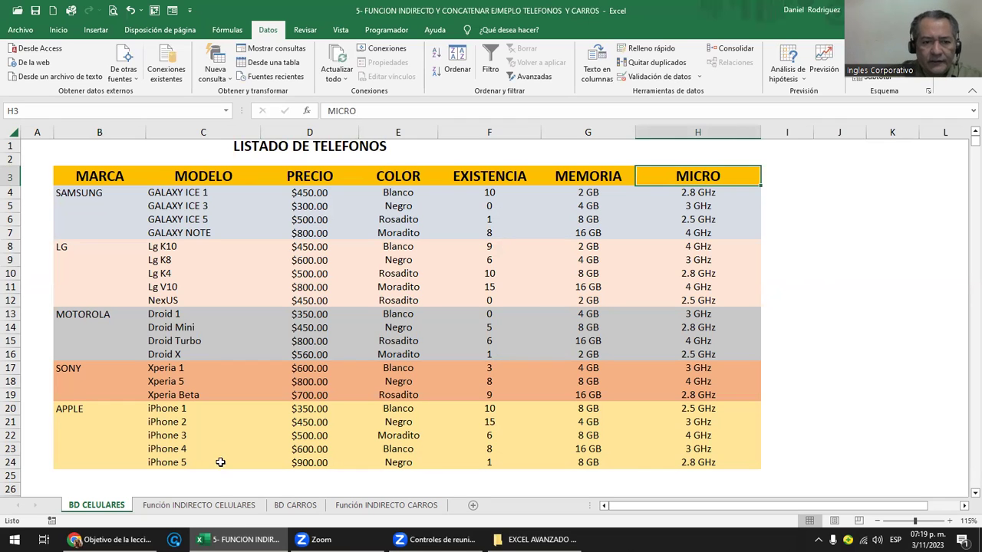
left_click(227, 506)
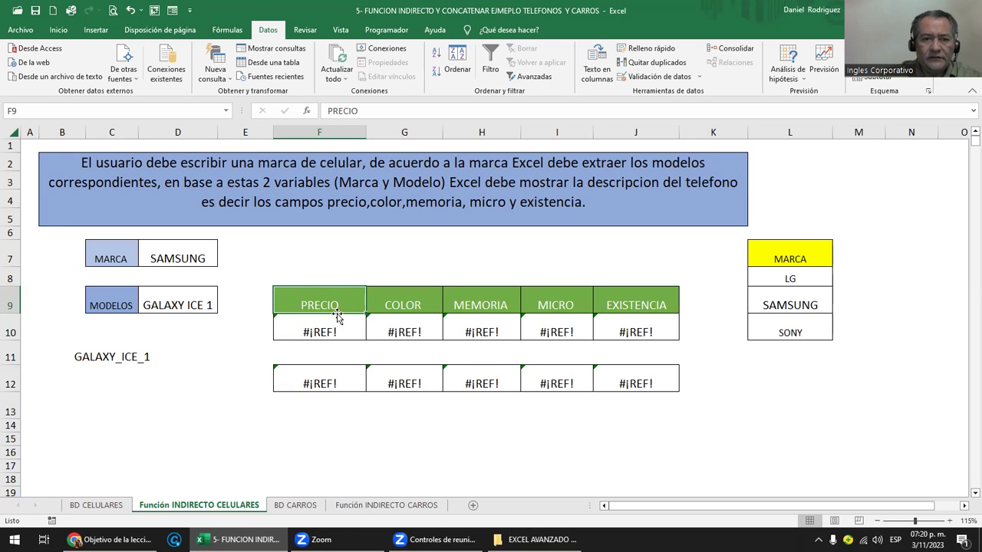
Review the COLOR, MEMORIA, MICRO and EXISTENCIA headers, then switch to BD CELULARES.
left_click(416, 301)
left_click(485, 301)
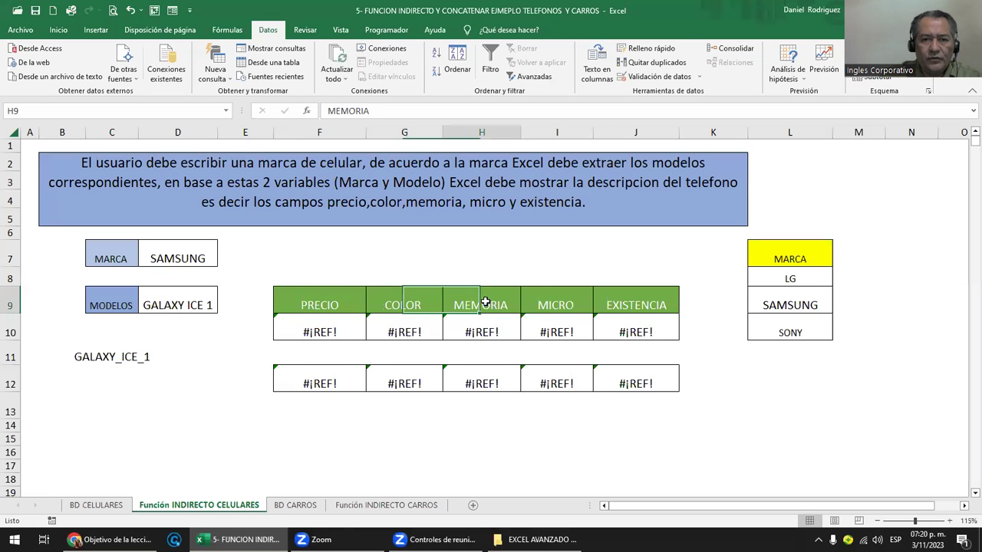
left_click(570, 303)
left_click(638, 305)
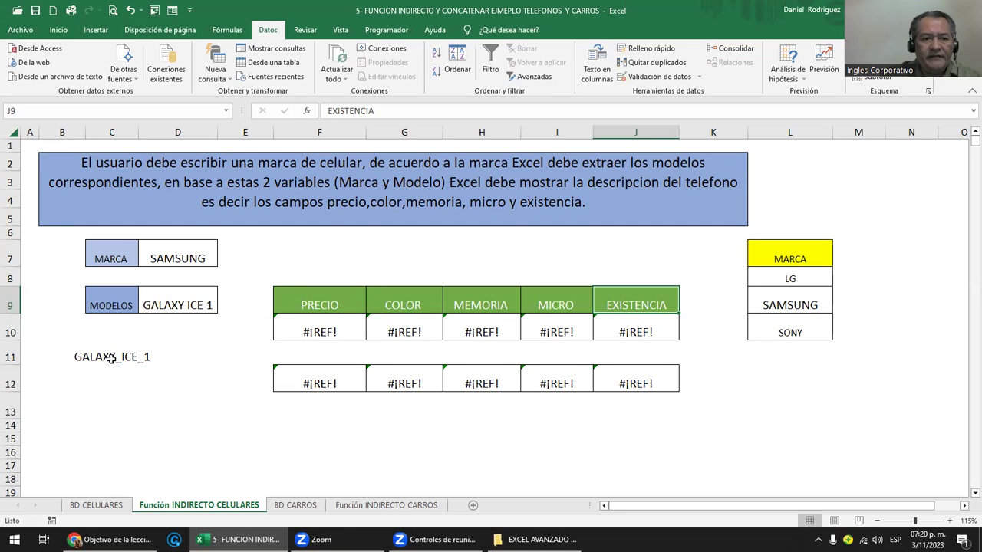
left_click(188, 299)
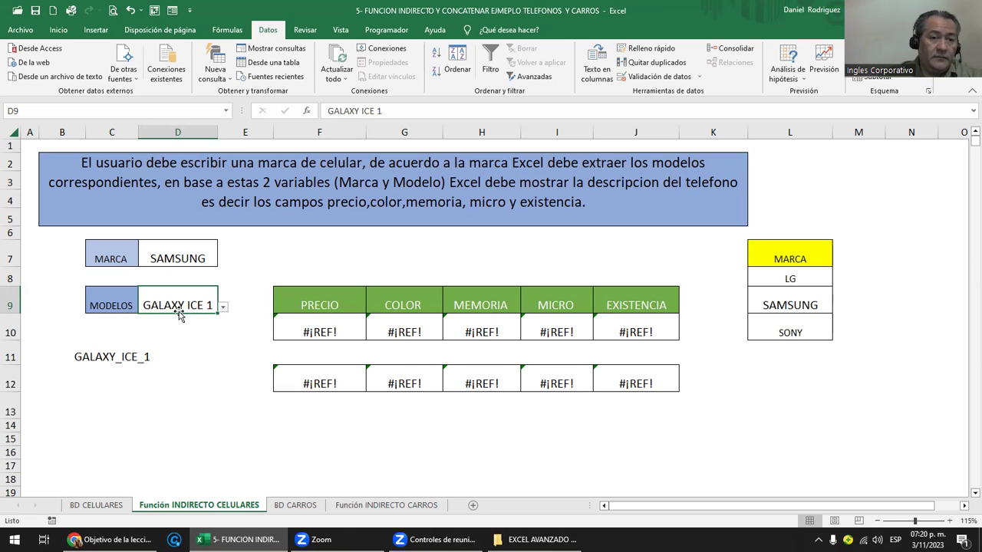
left_click(96, 505)
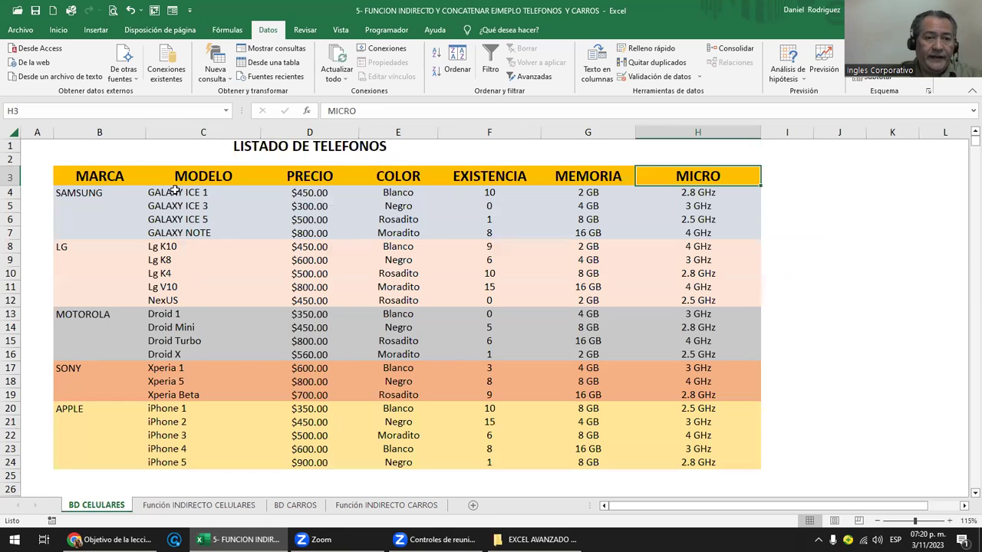
Select GALAXY ICE 1 in the listing, then go back to Función INDIRECTO CELULARES.
left_click(206, 191)
scroll(284, 277, "up", 1)
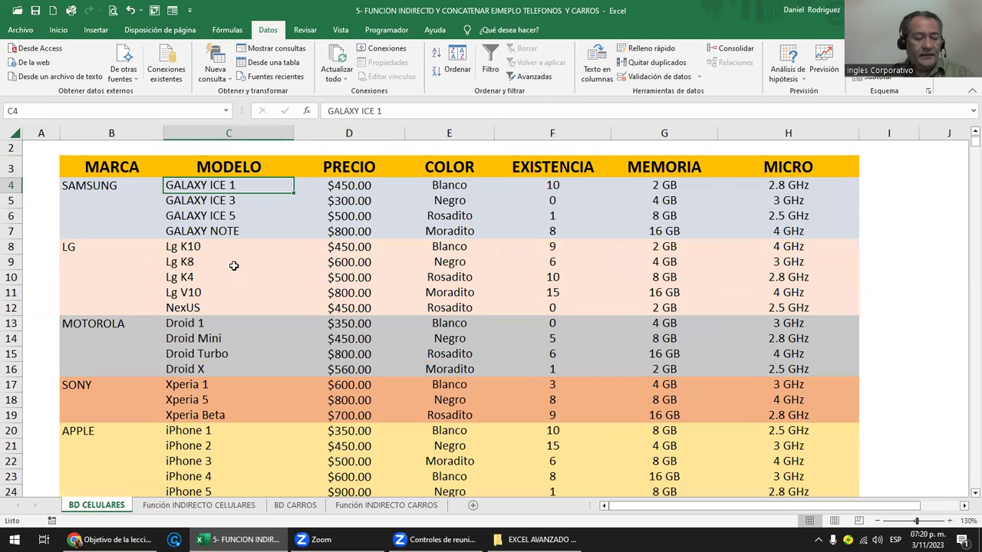
left_click(198, 504)
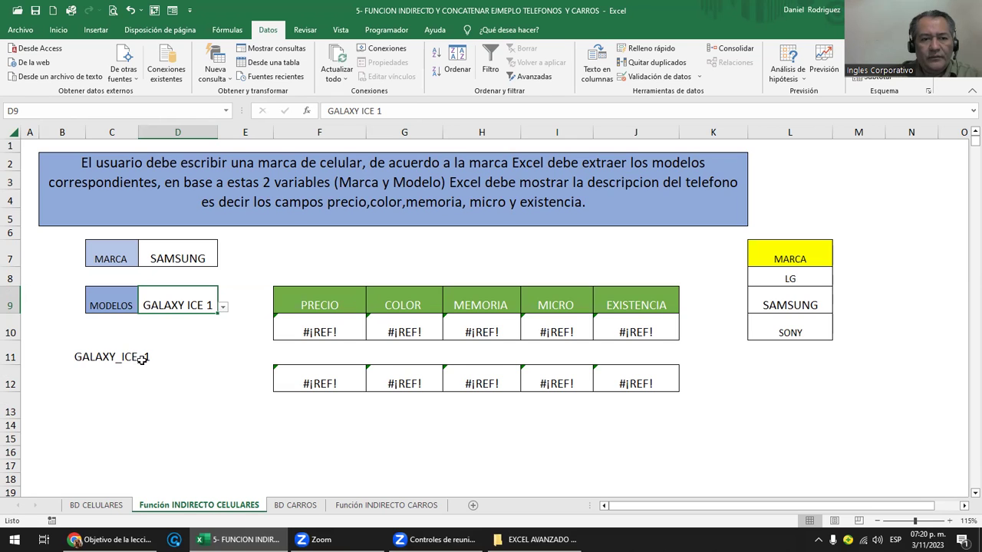
Clear the old formula from C11 and widen column C to about 19.71.
left_click(115, 356)
double_click(115, 356)
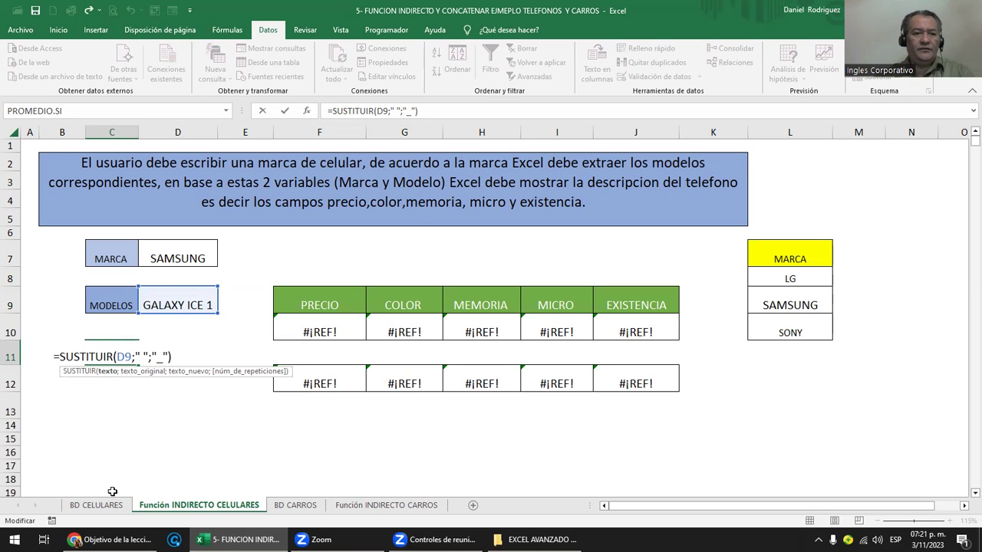
key("Return")
key("ctrl+z")
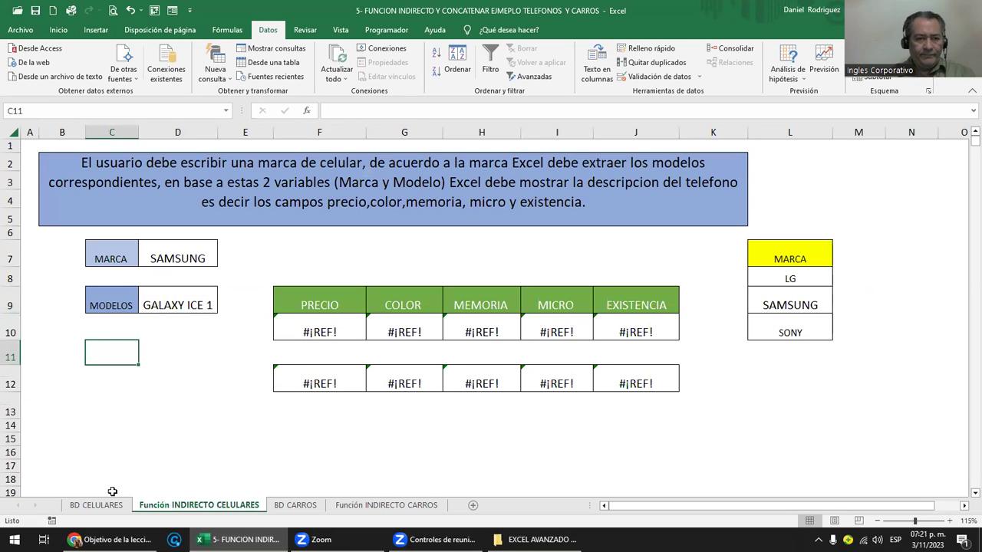
left_click_drag(138, 132, 188, 135)
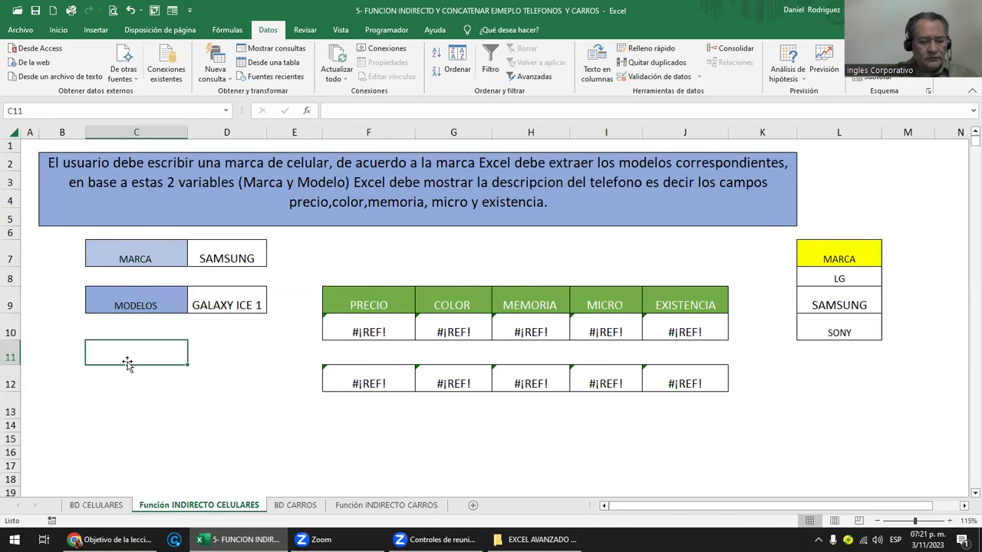
Enter =SUSTITUIR(D9;" ";"_") in C11 so it returns GALAXY_ICE_1.
type("=SU")
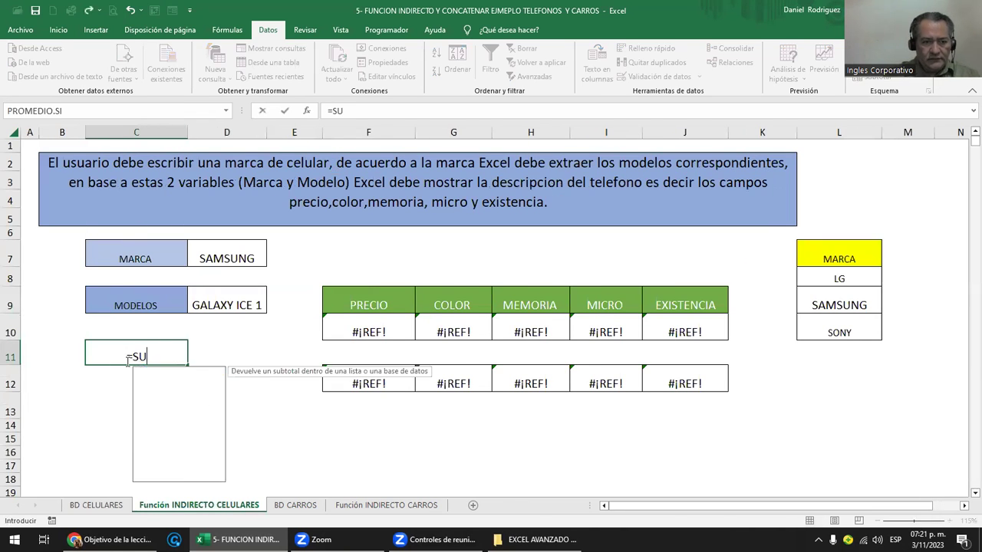
type("STIR")
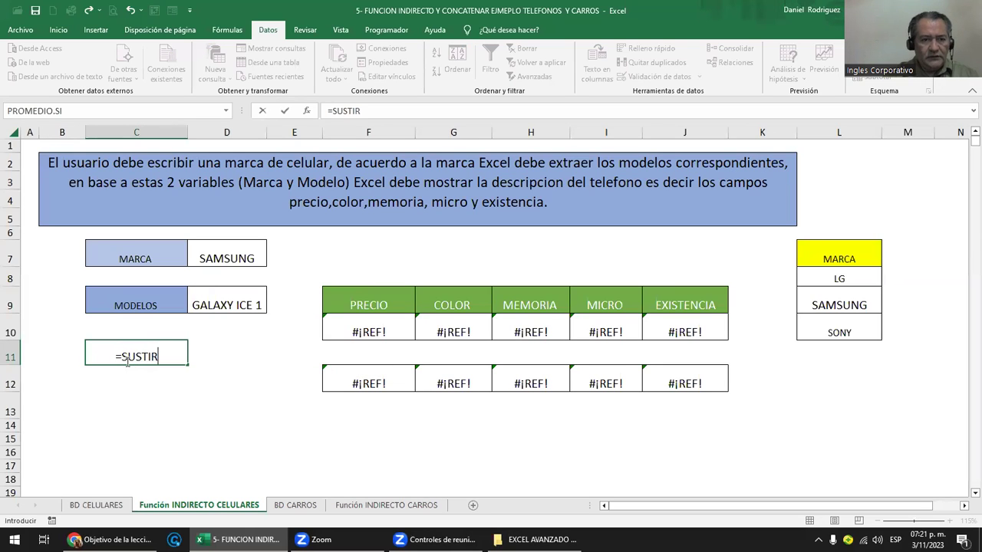
key("BackSpace")
key("Tab")
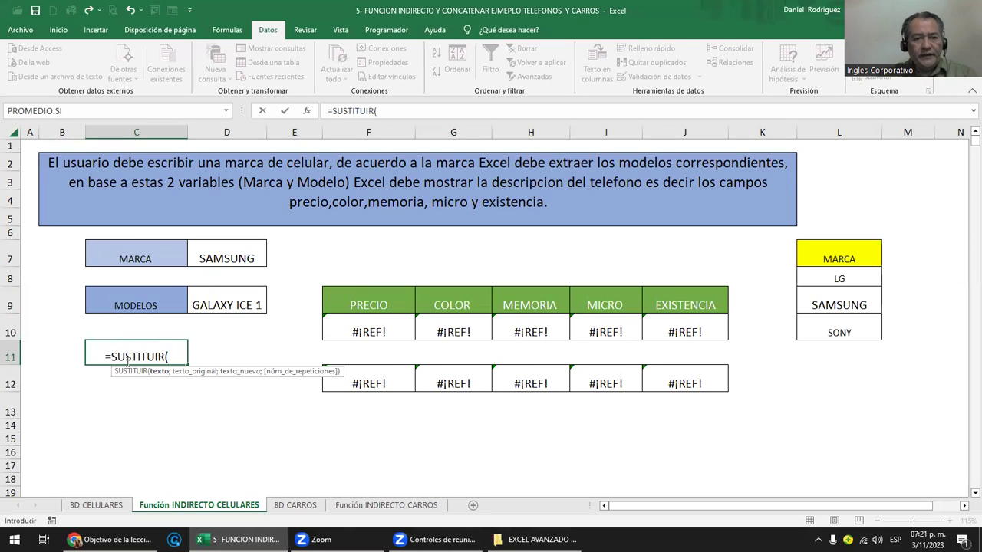
left_click(232, 304)
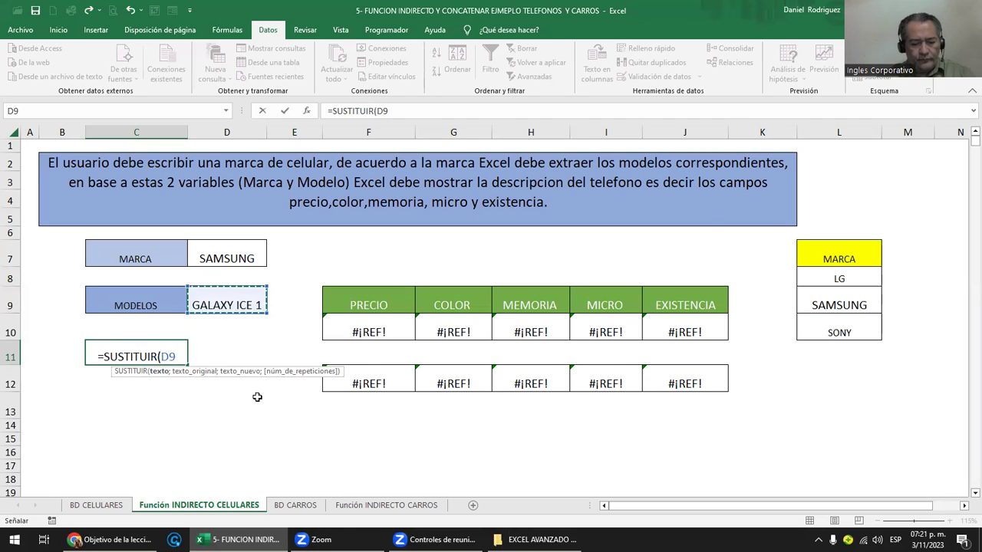
type(";")
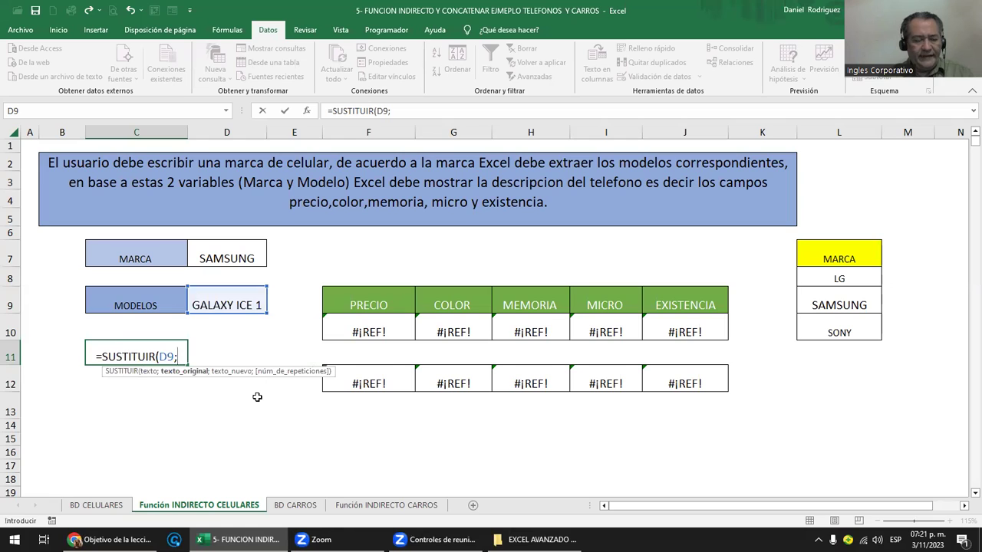
type("\"")
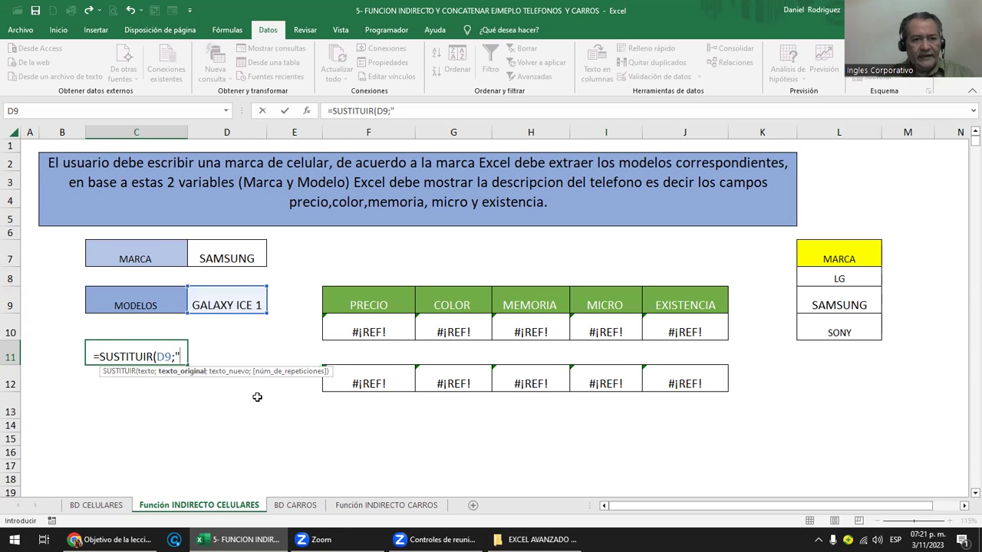
type(" \";")
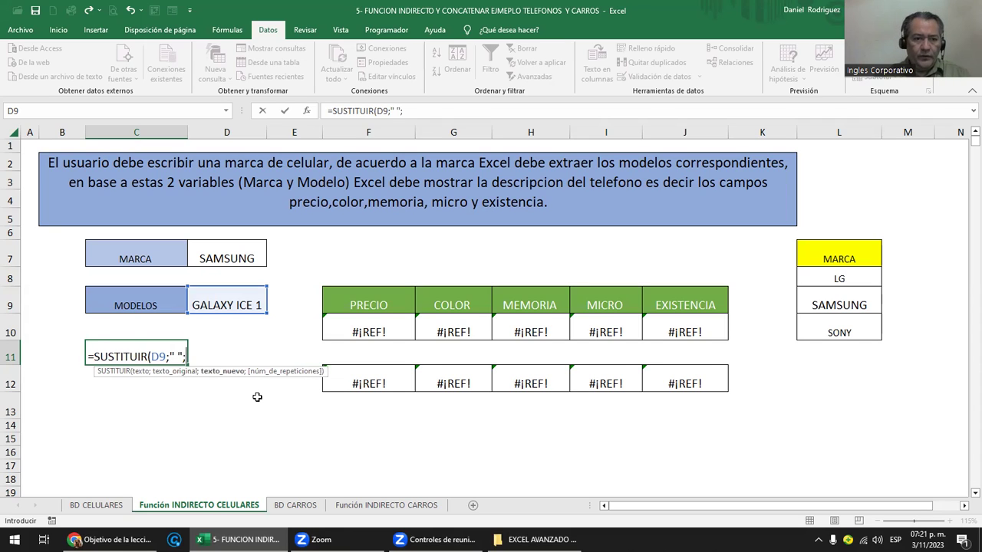
type("\"_\"")
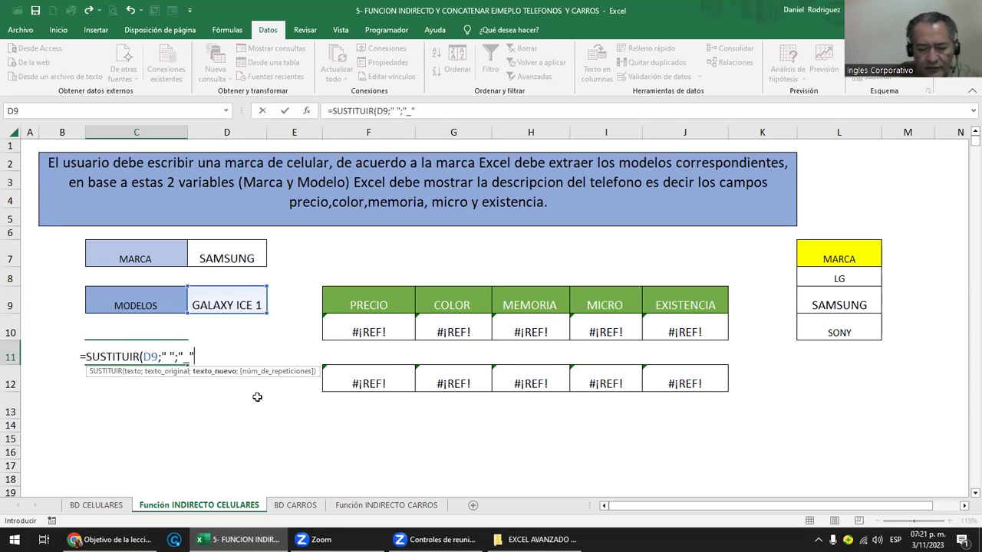
type(")")
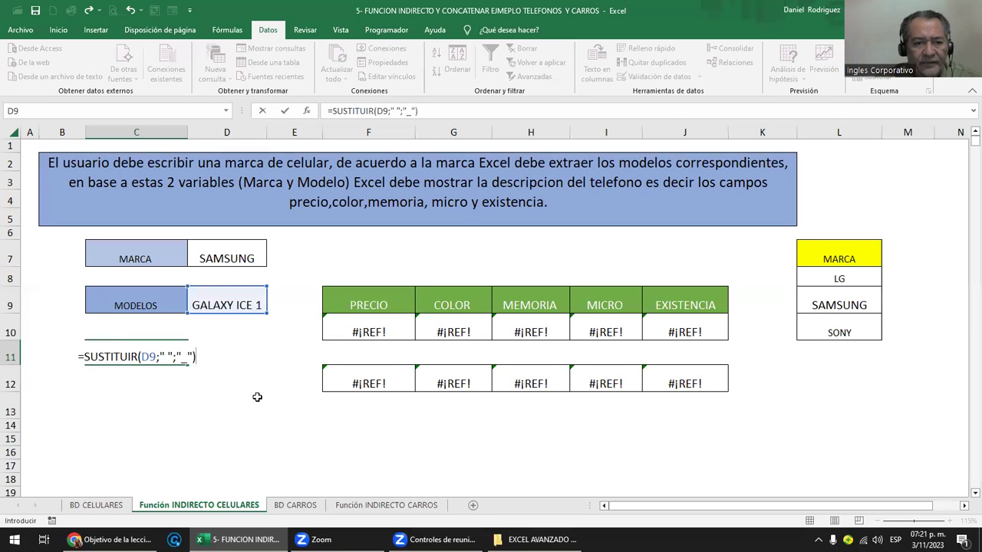
key("Return")
key("Up")
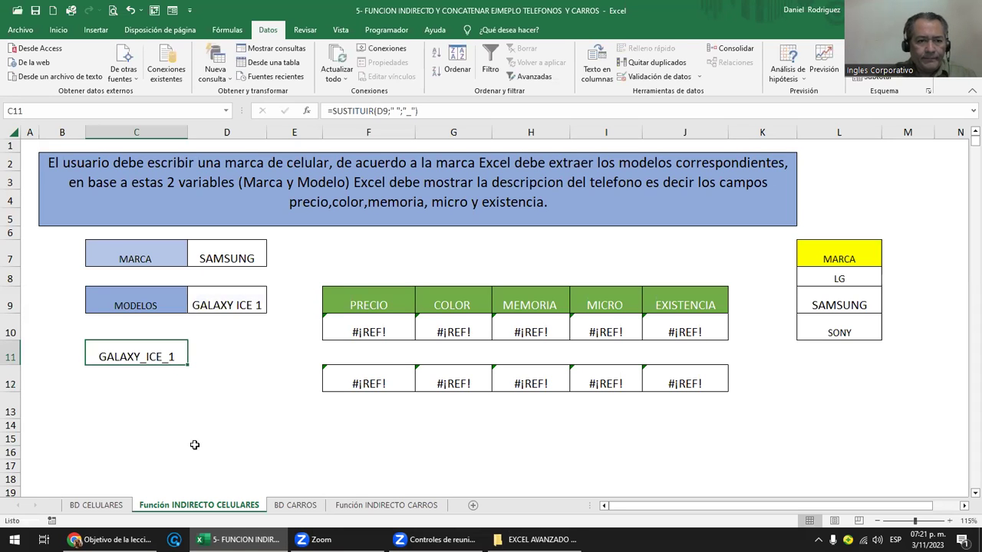
scroll(194, 445, "up", 2)
key("Left")
key("Left")
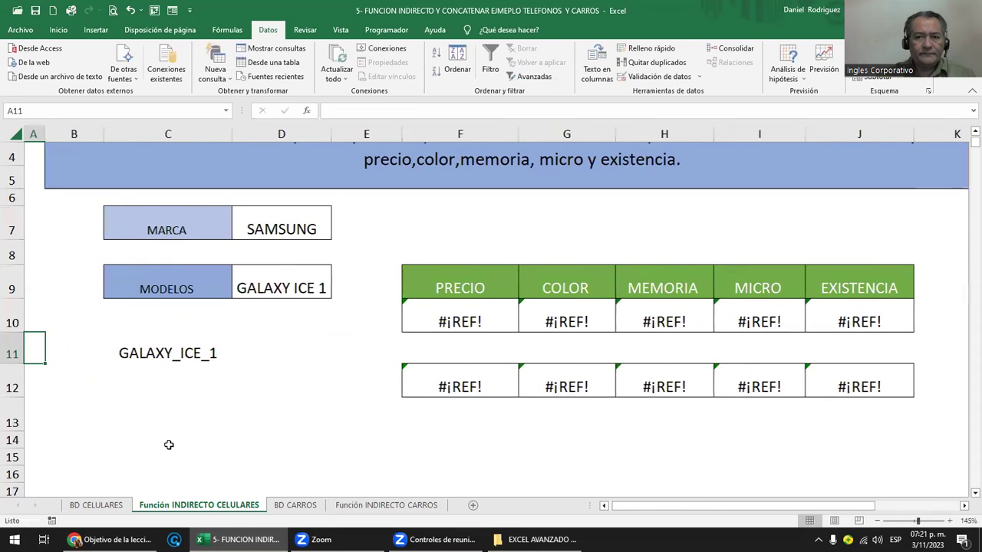
Review the C11 and PRECIO INDIRECTO formulas, then switch to BD CELULARES.
left_click(161, 354)
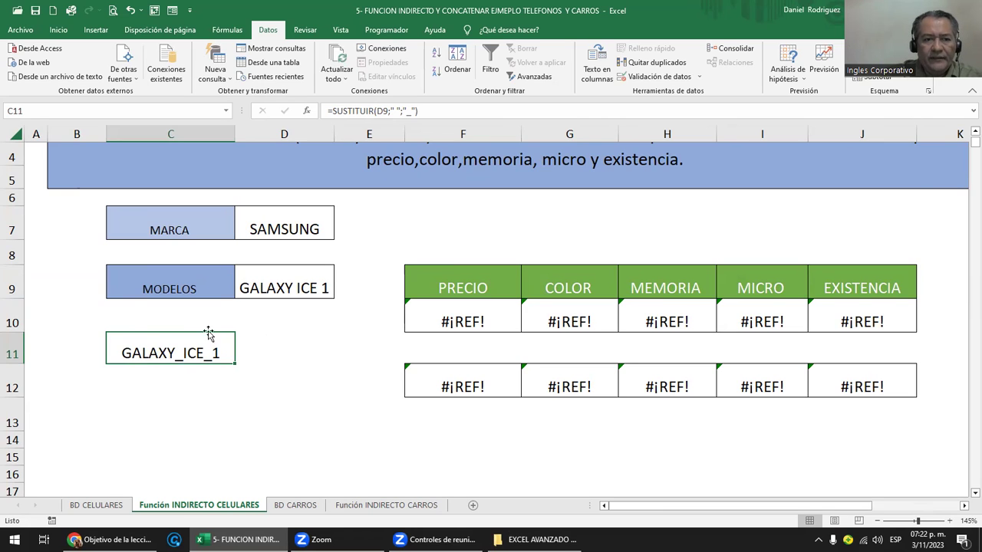
left_click(445, 311)
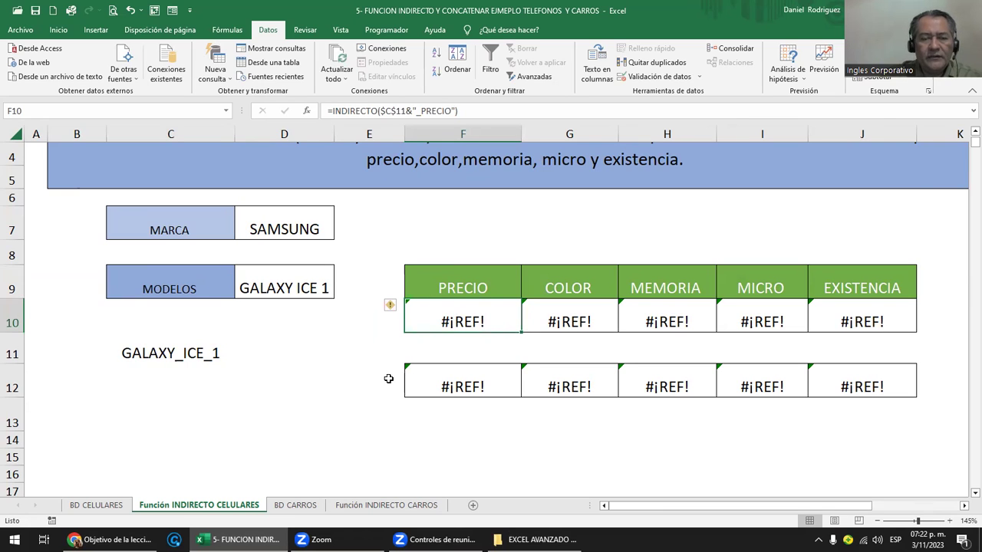
left_click(115, 506)
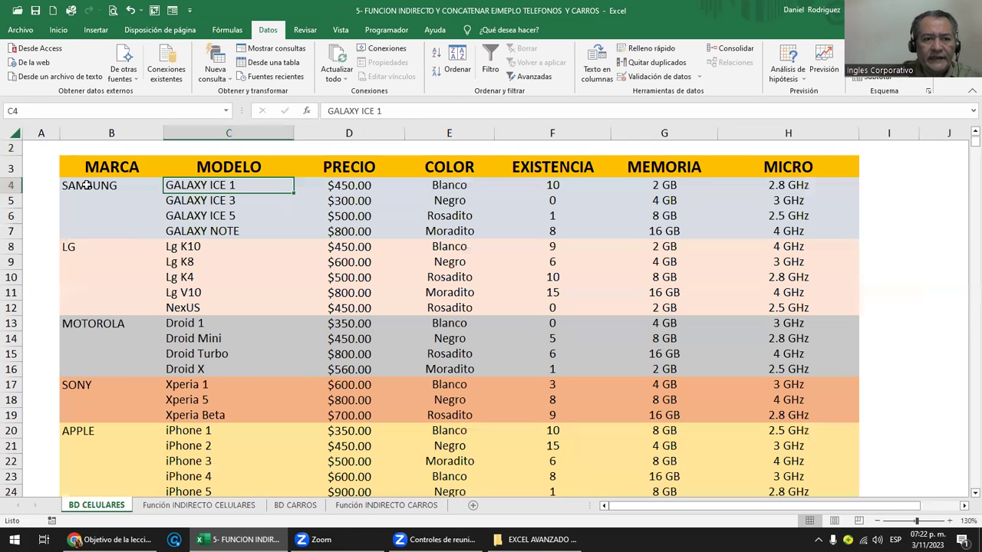
Point out the first phone's brand, model, price, colour, stock and memory in row 4.
left_click(87, 185)
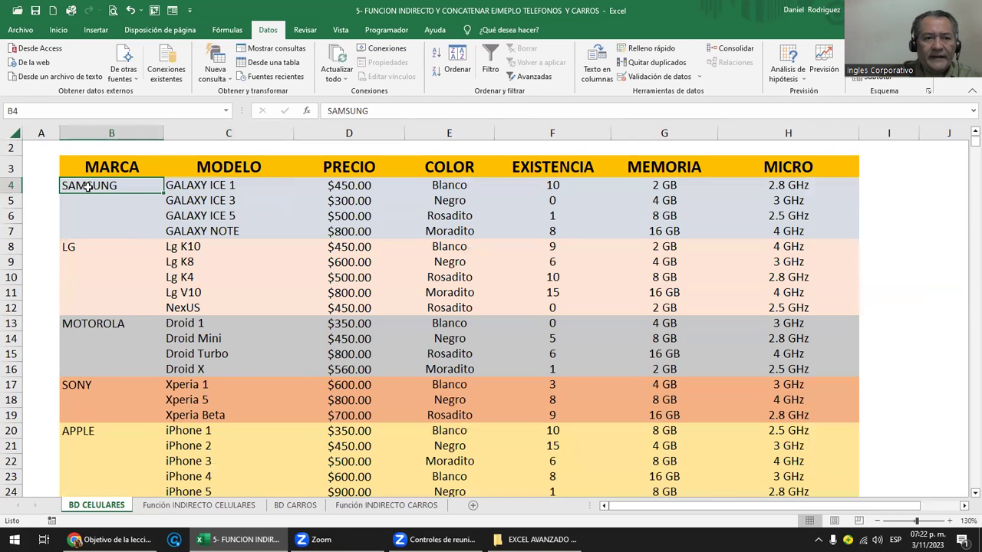
left_click(205, 190)
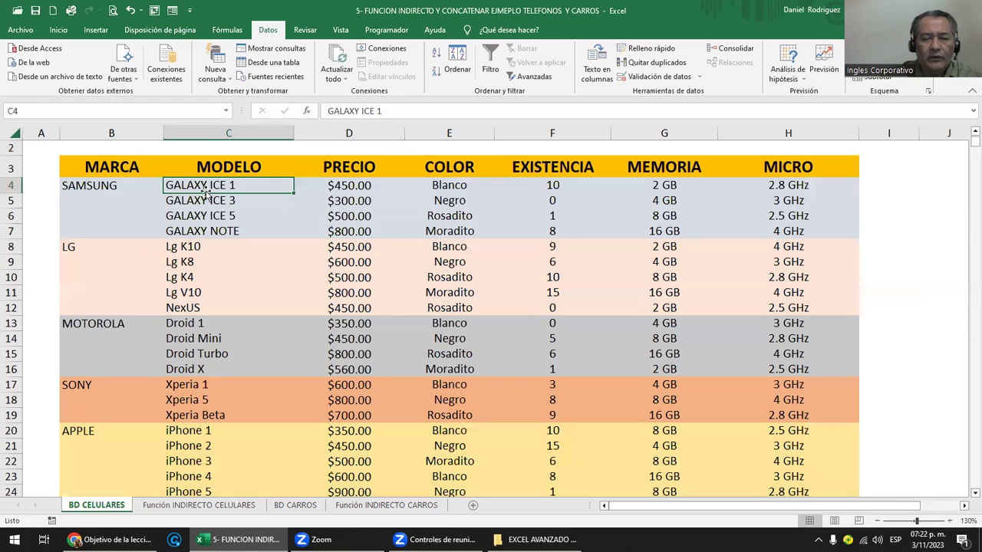
left_click(342, 183)
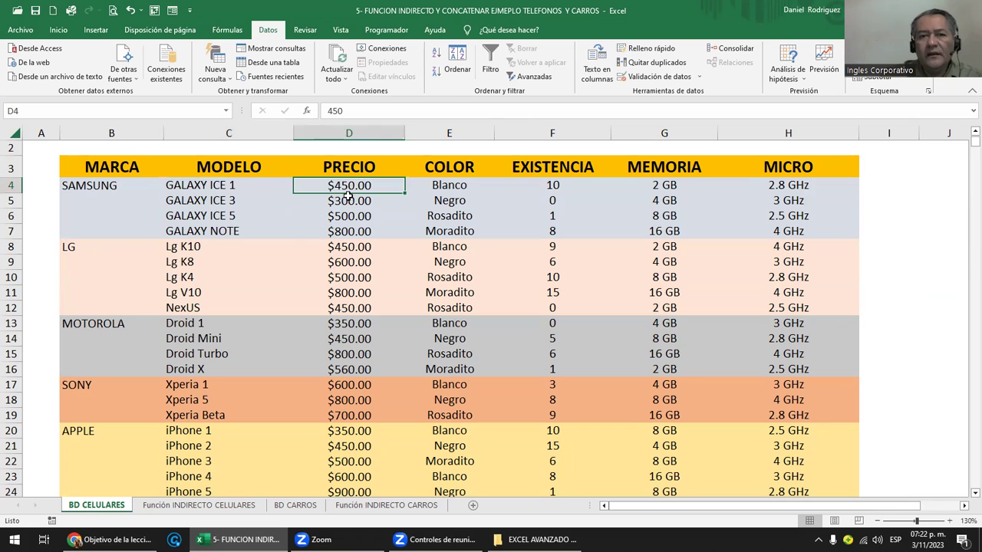
left_click(445, 184)
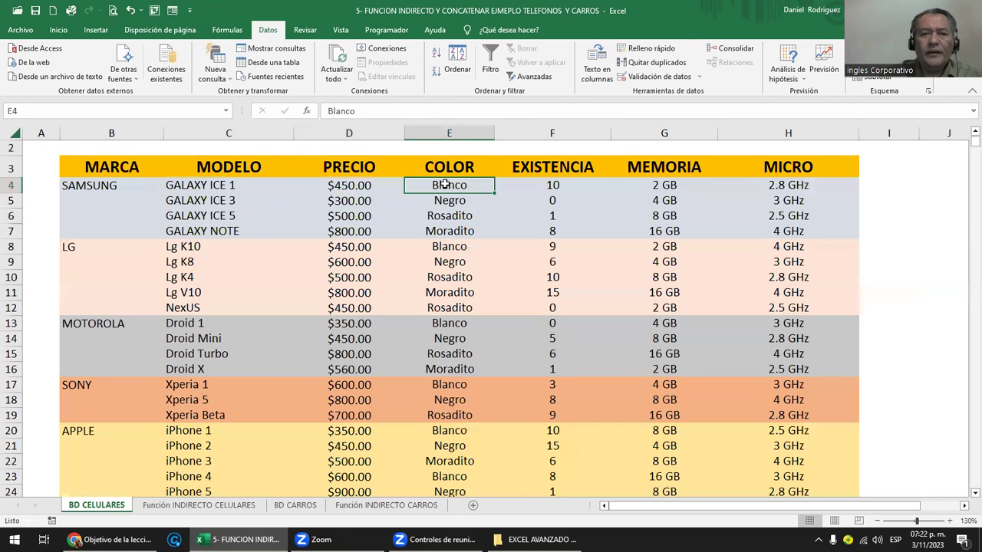
left_click(551, 185)
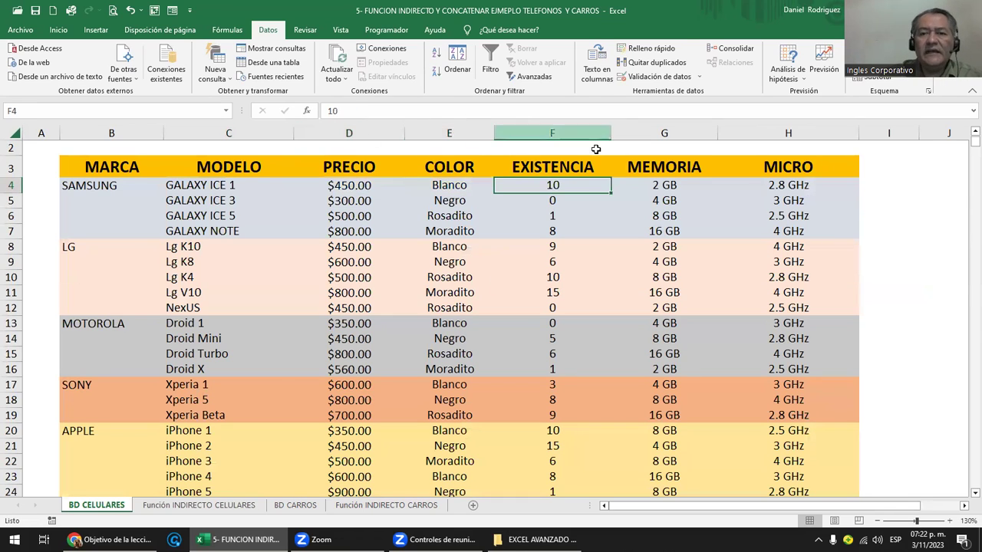
left_click(652, 184)
Make row 2 taller and start a formula with = in D2.
scroll(312, 240, "up", 1)
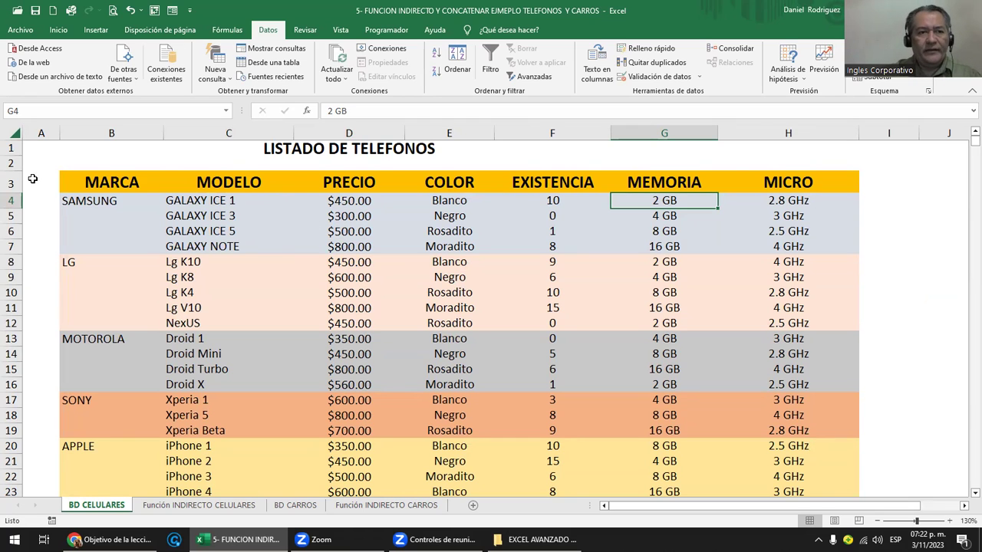
left_click_drag(18, 171, 18, 184)
left_click(229, 177)
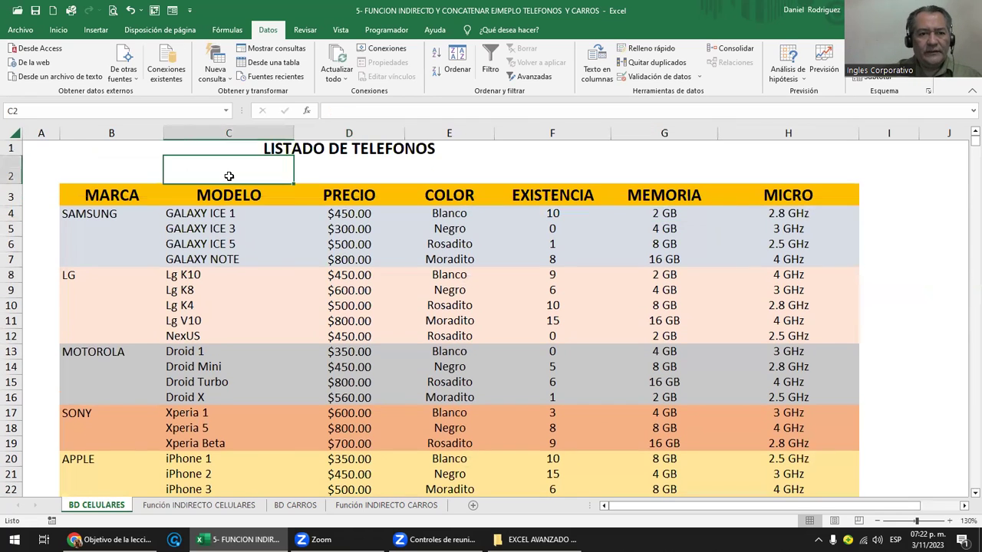
key("Right")
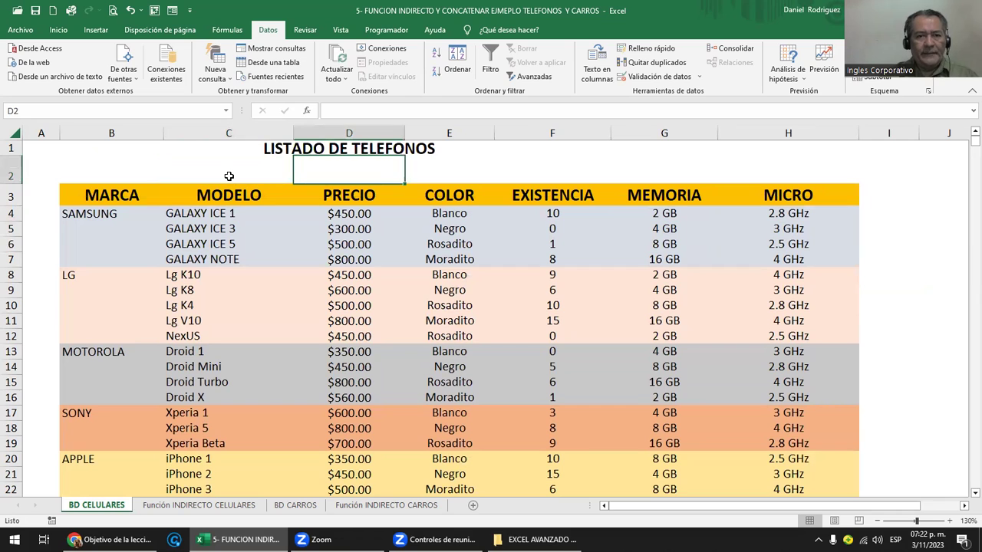
type("=")
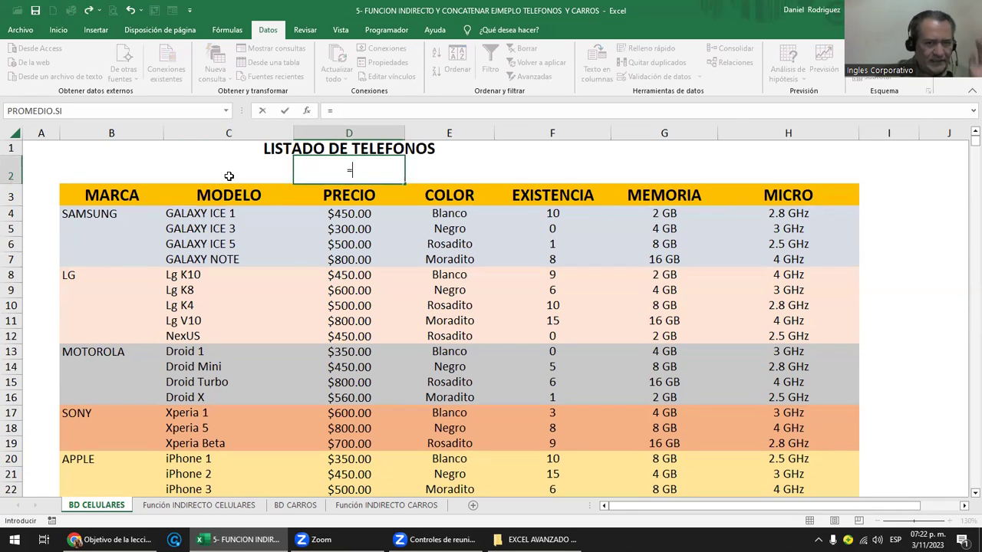
Enter =B4&C4&D4 in D2 to join brand, model and price.
left_click(103, 215)
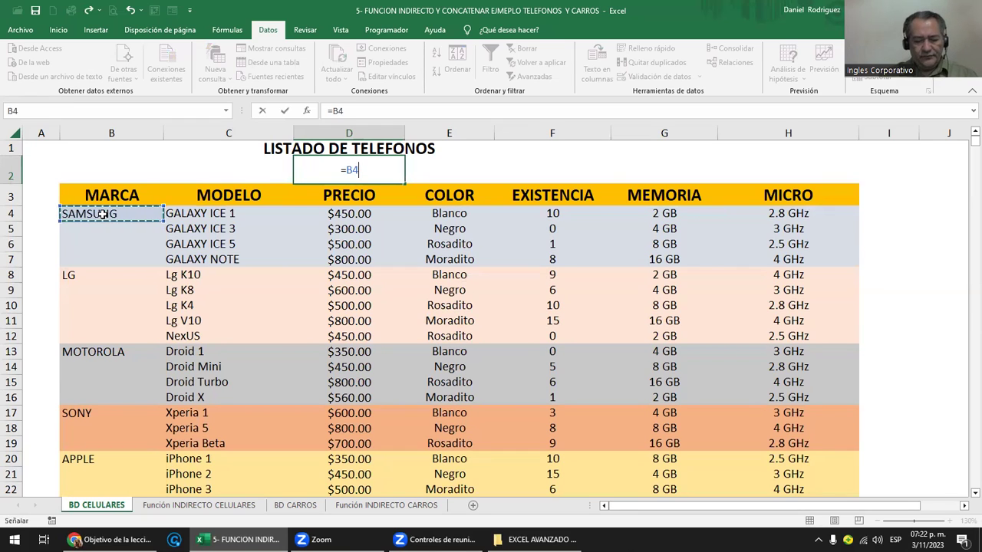
type("&")
left_click(201, 218)
type("&")
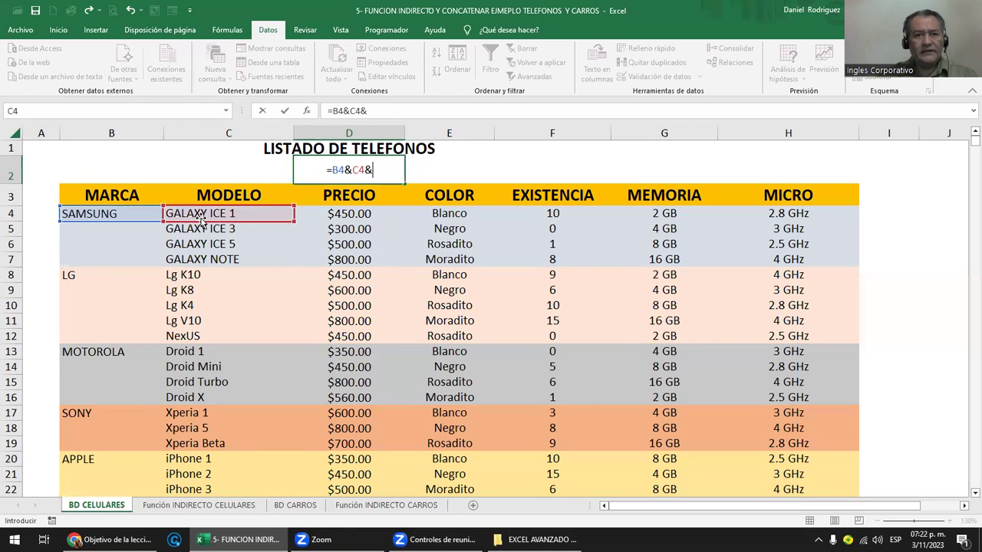
left_click(346, 212)
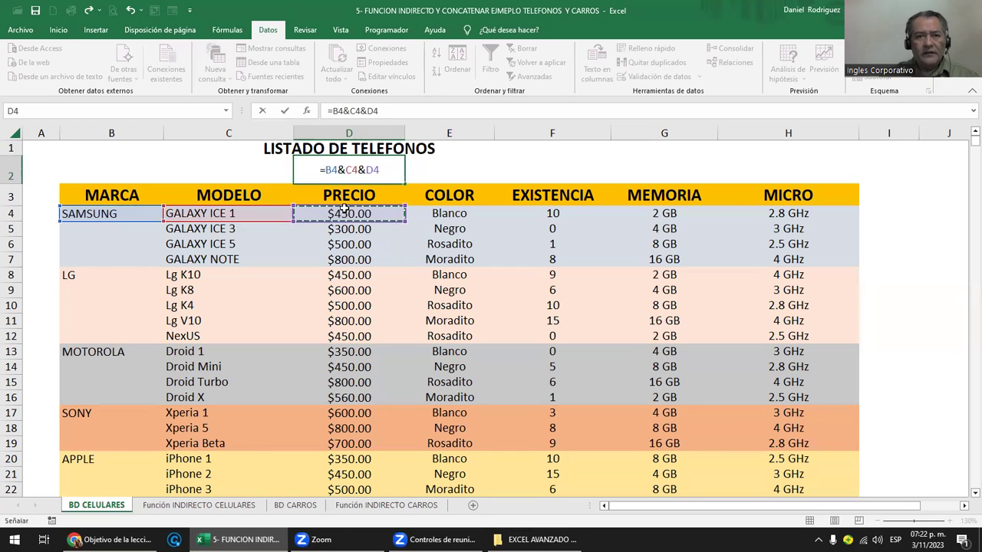
key("ctrl+Return")
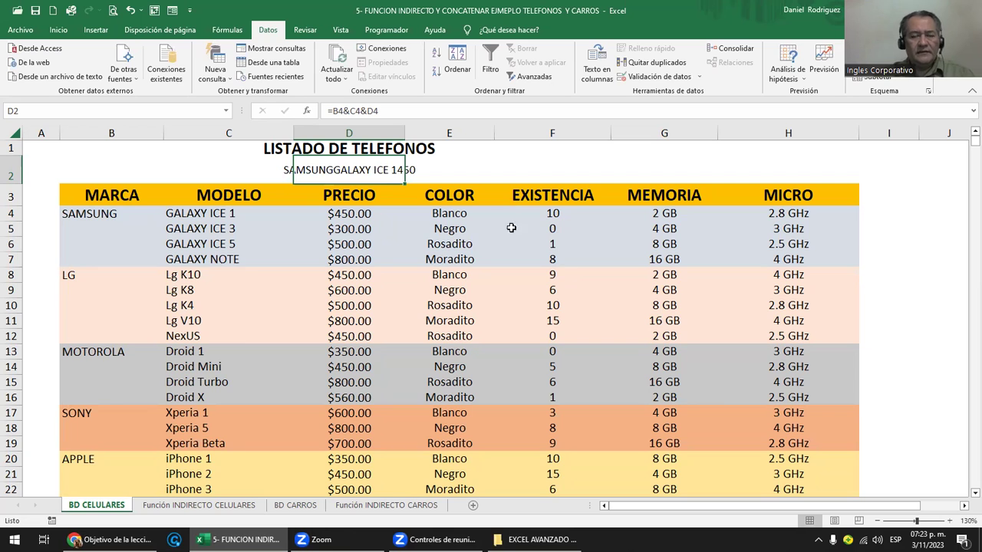
Return to D2 and reopen its formula for editing.
scroll(391, 198, "up", 3, "ctrl")
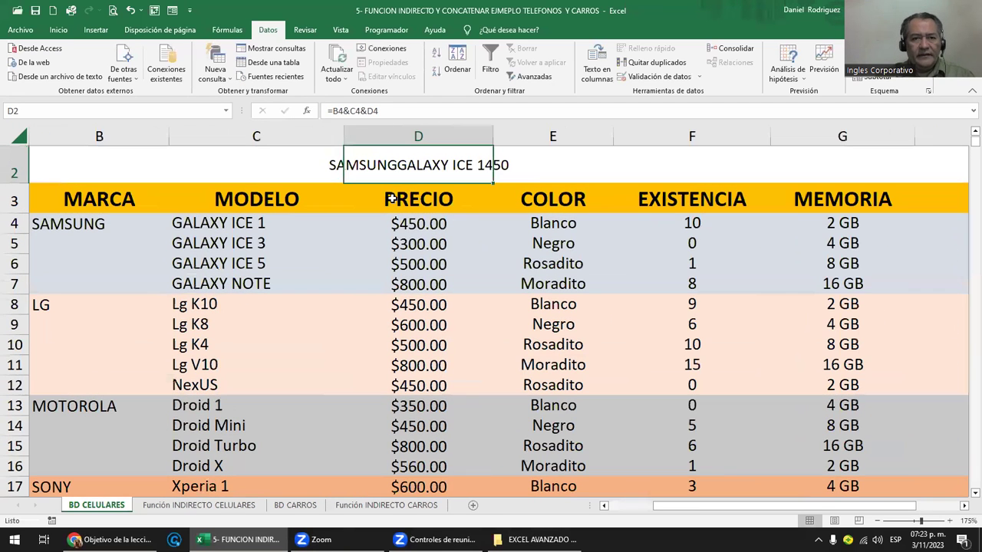
left_click(567, 164)
left_click(260, 172)
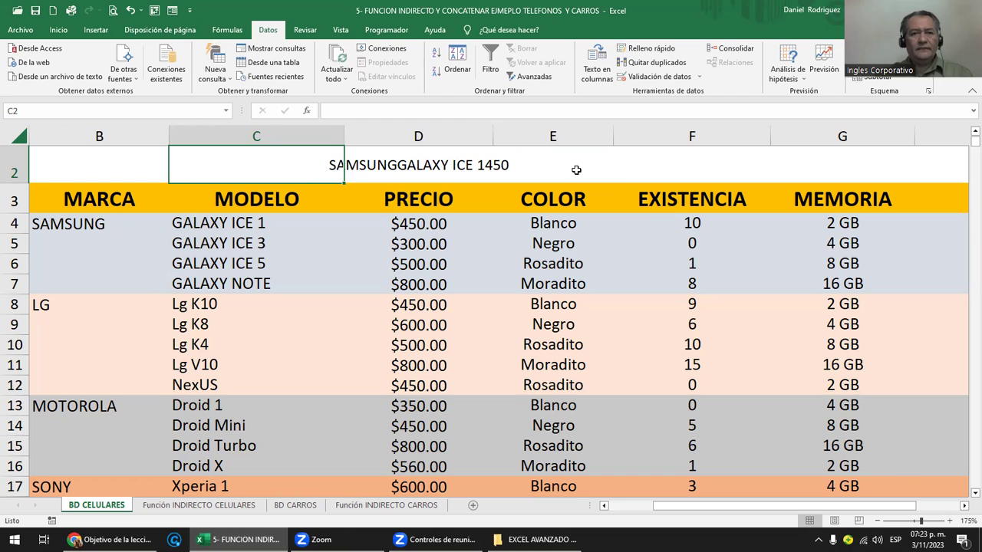
key("Right")
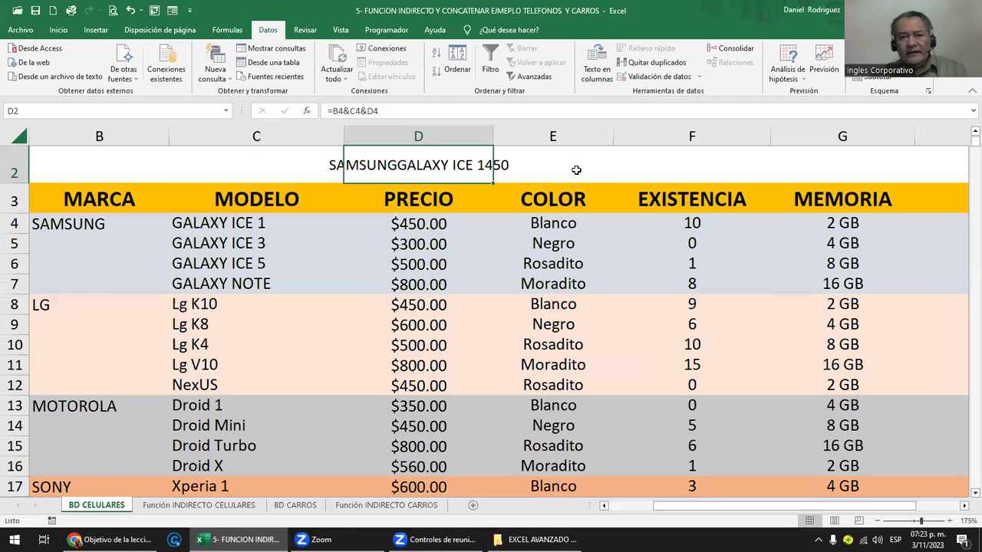
key("F2")
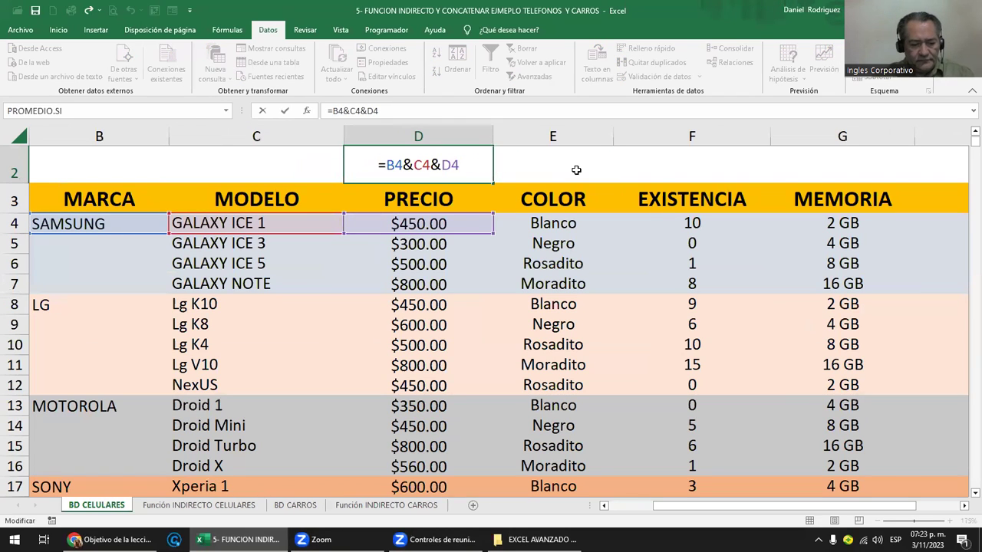
Remove a stray $ and extend D2's formula with E4, F4 and G4 (colour, stock, memory).
type("$")
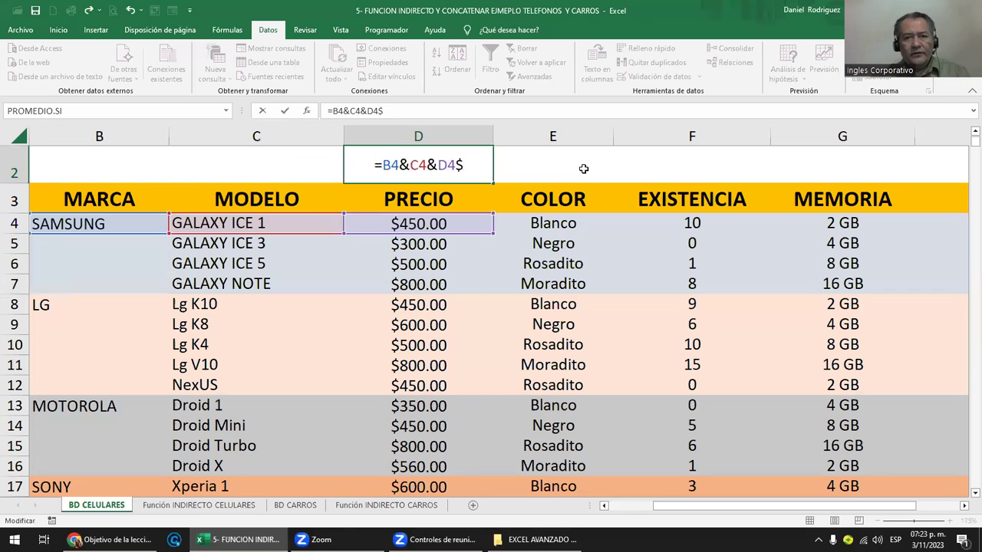
key("Return")
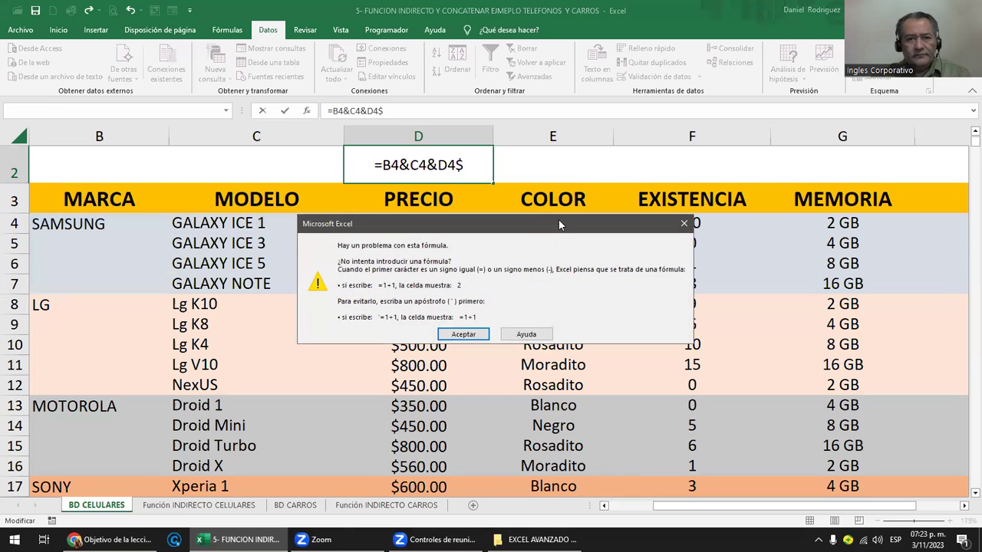
key("Return")
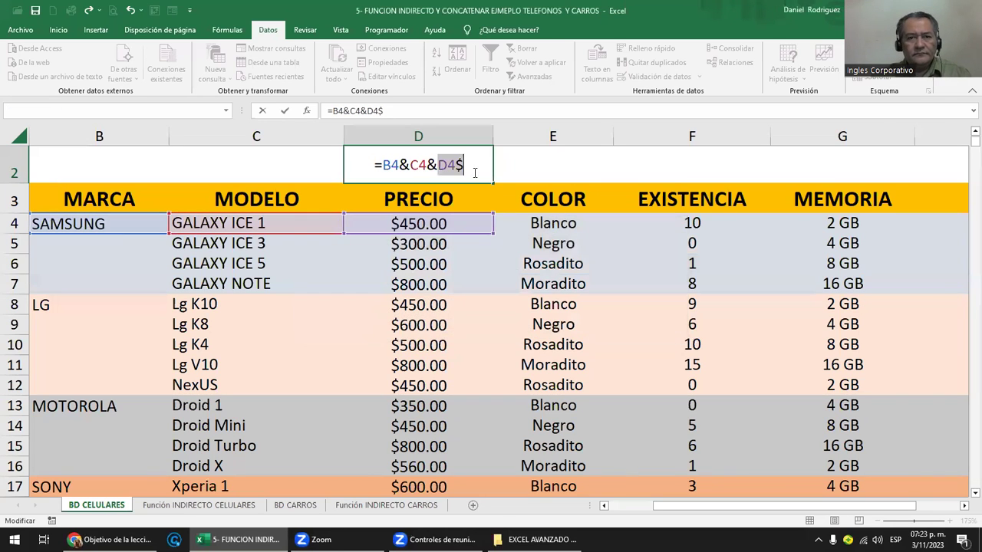
left_click(477, 166)
key("BackSpace")
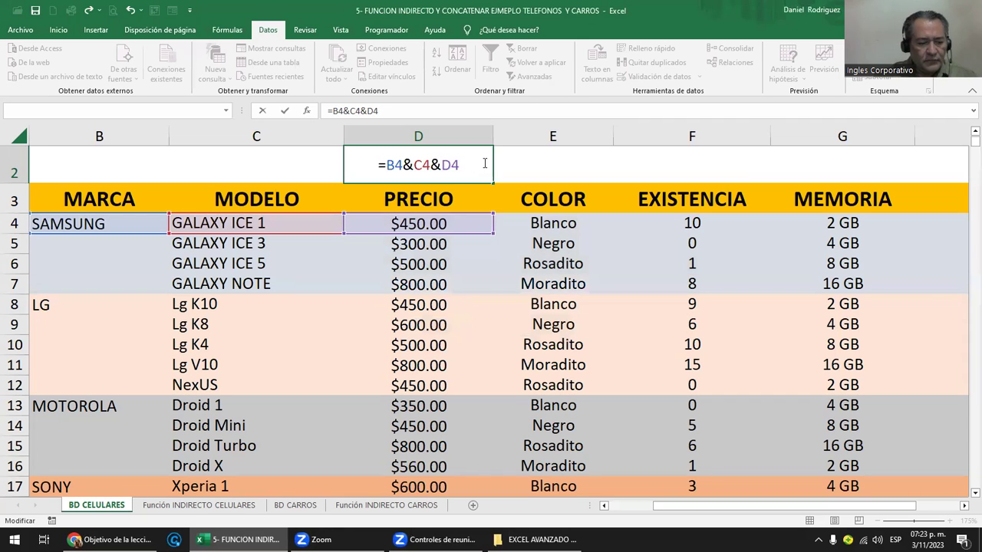
type("&")
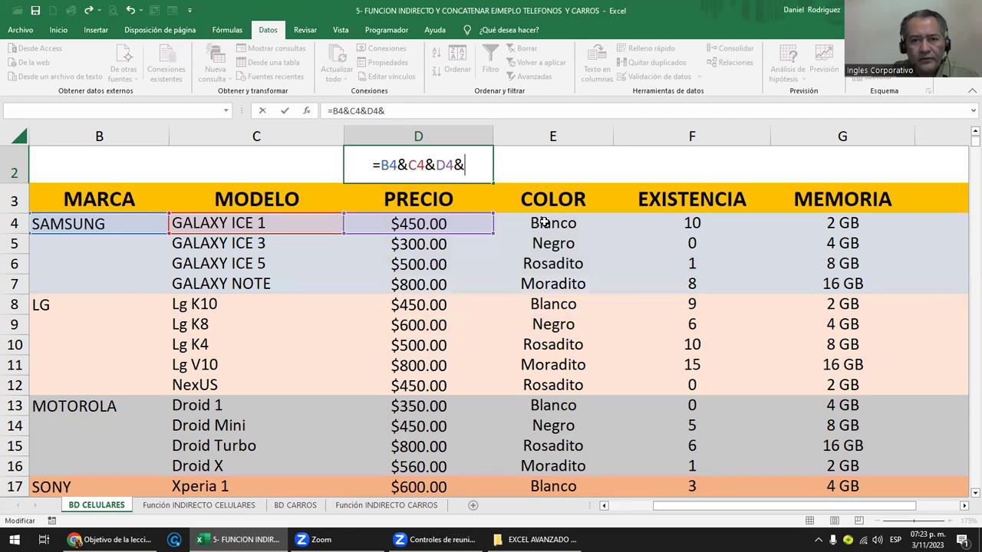
left_click(544, 221)
type("&")
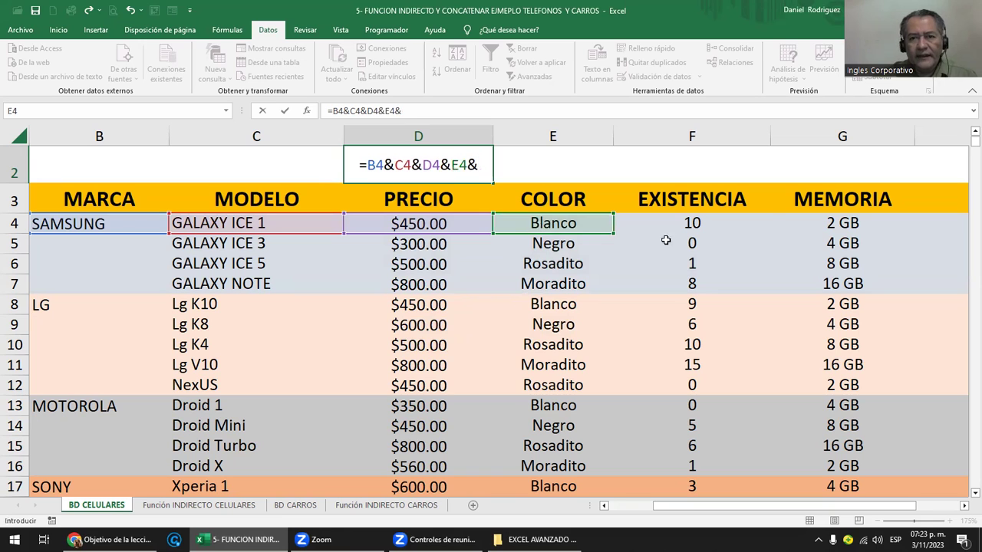
left_click(694, 222)
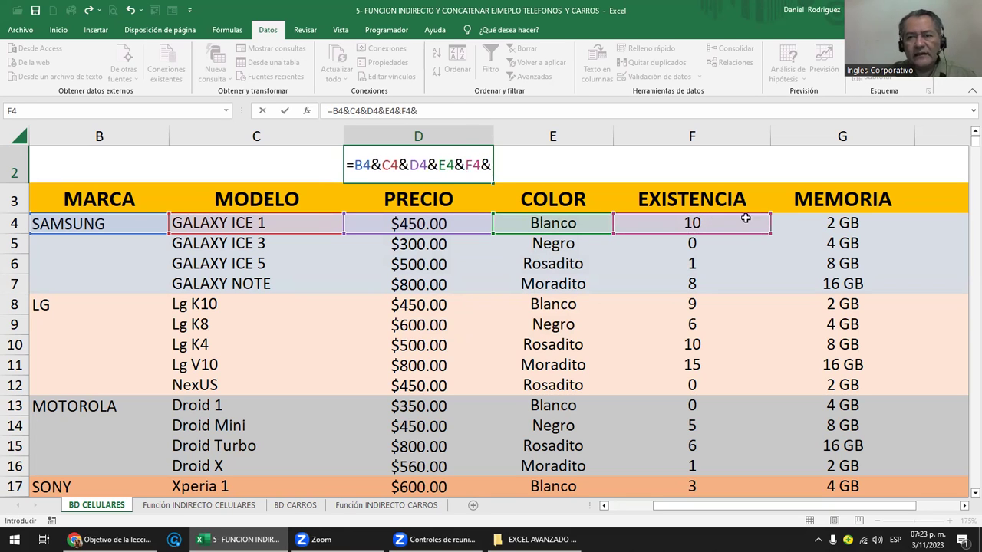
left_click(815, 227)
key("Return")
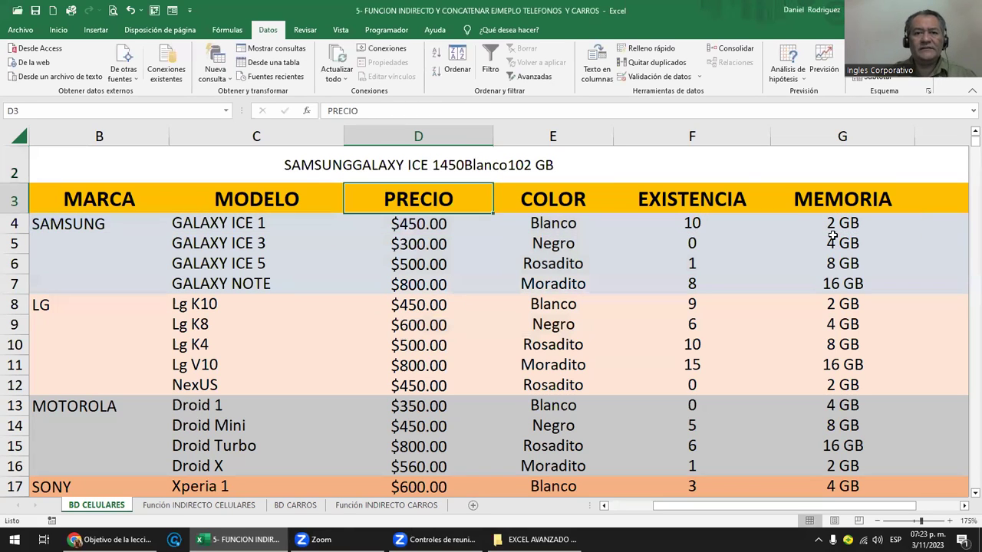
scroll(625, 230, "down", 1)
Review row 4's details and drop the B4 brand reference from D2's formula.
scroll(624, 231, "down", 1)
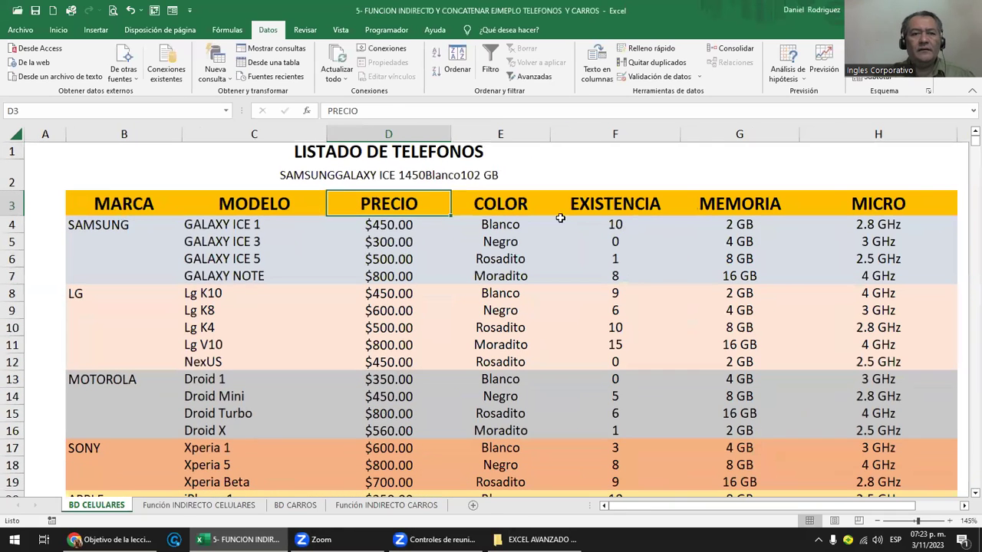
left_click_drag(95, 230, 881, 221)
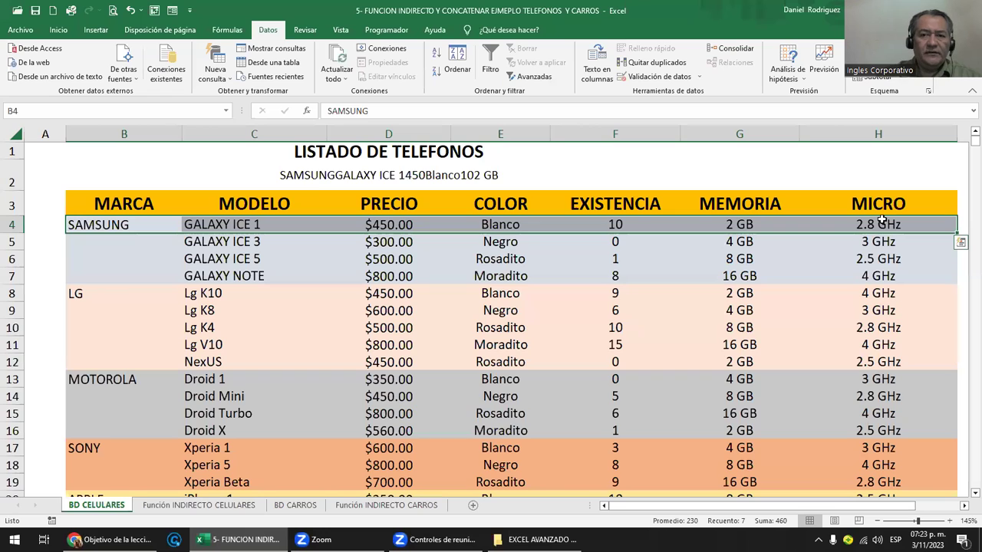
left_click(111, 225)
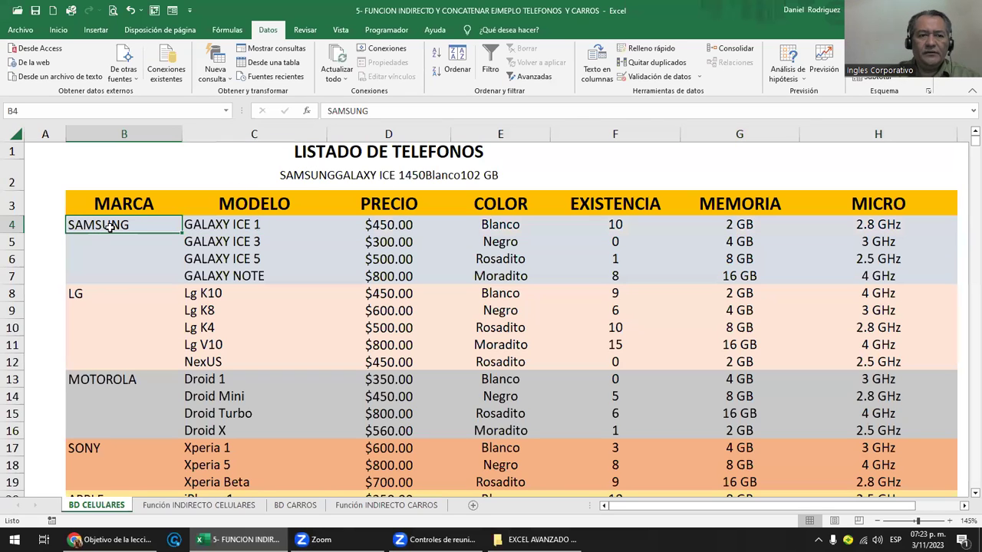
left_click(288, 180)
key("F2")
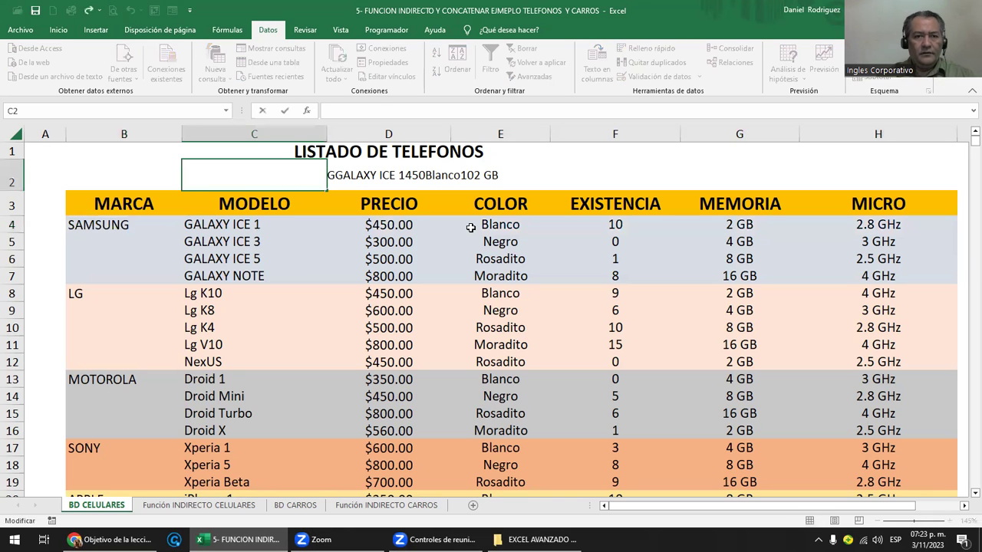
key("Escape")
key("F2")
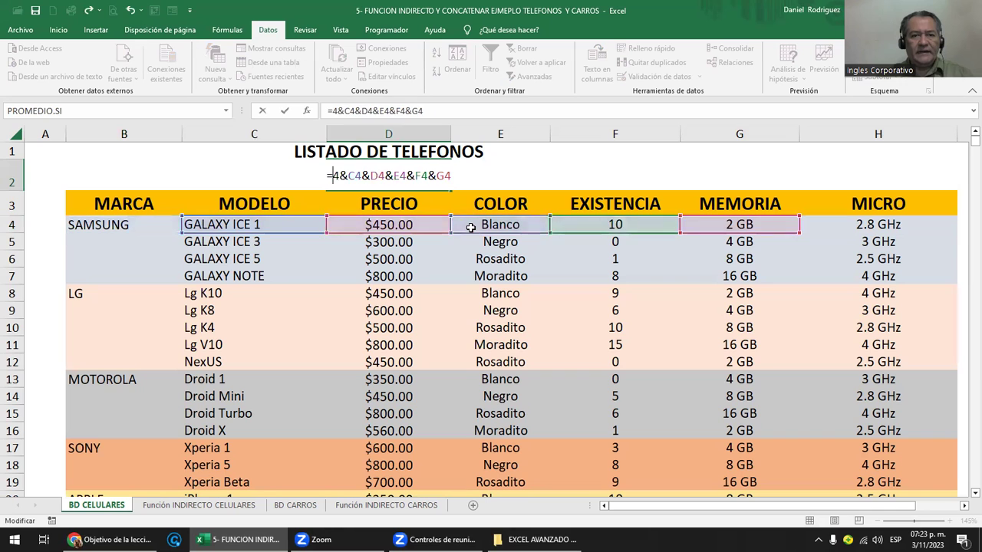
key("Return")
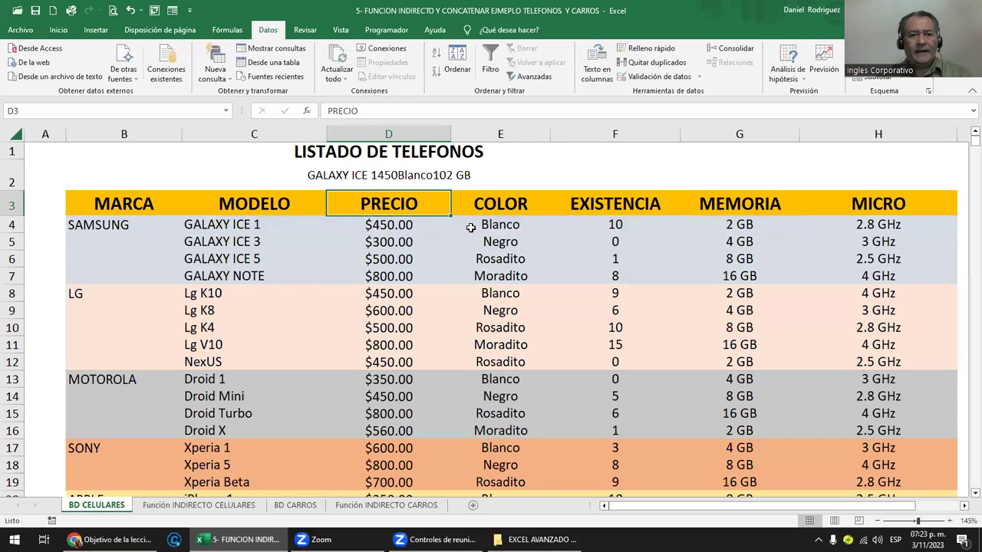
Delete the C4 model reference so D2 reads =D4&E4&F4&G4, showing 450Blanco102 GB.
key("Up")
key("F2")
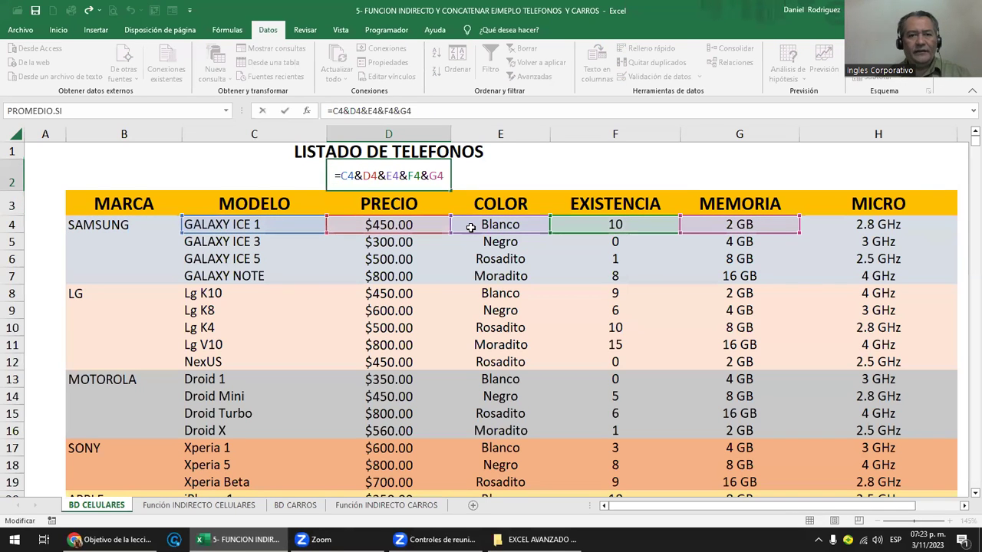
key("Left")
key("Left")
key("Left")
key("Delete")
key("Delete")
key("Delete")
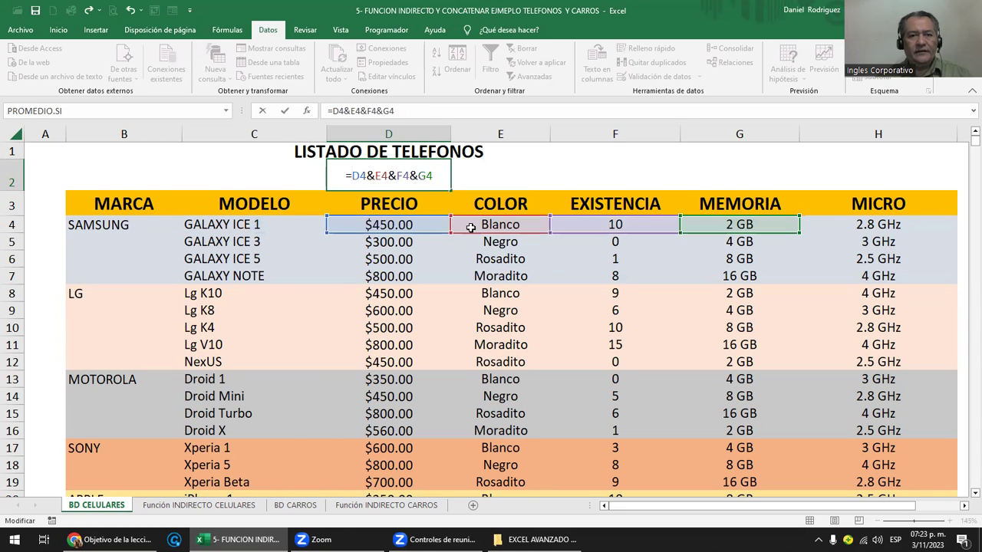
key("Return")
key("Up")
key("Down")
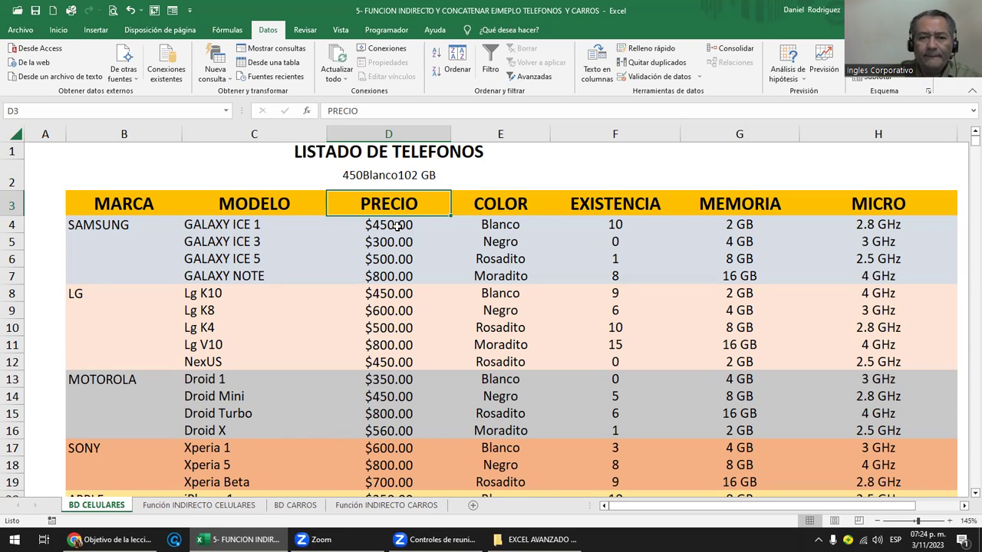
left_click(198, 505)
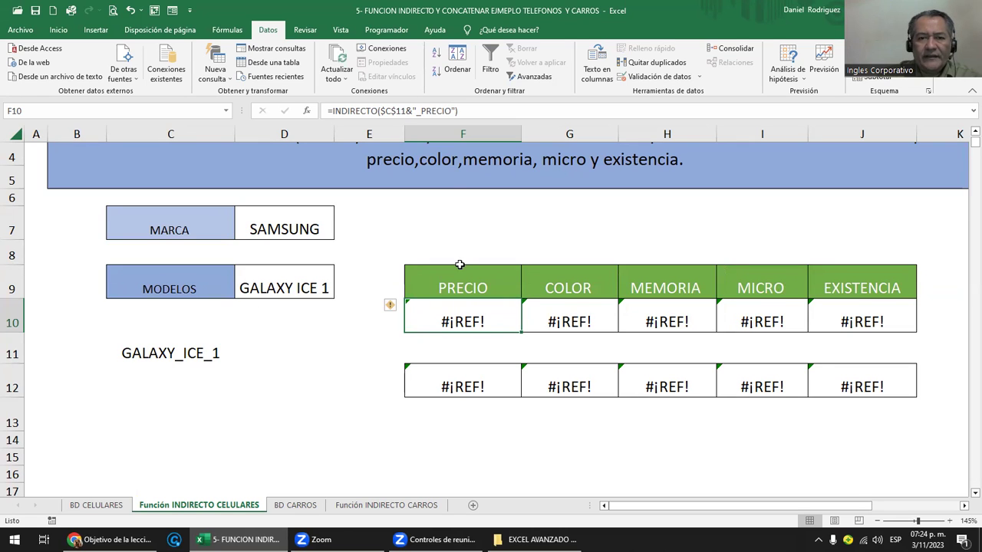
left_click(460, 134)
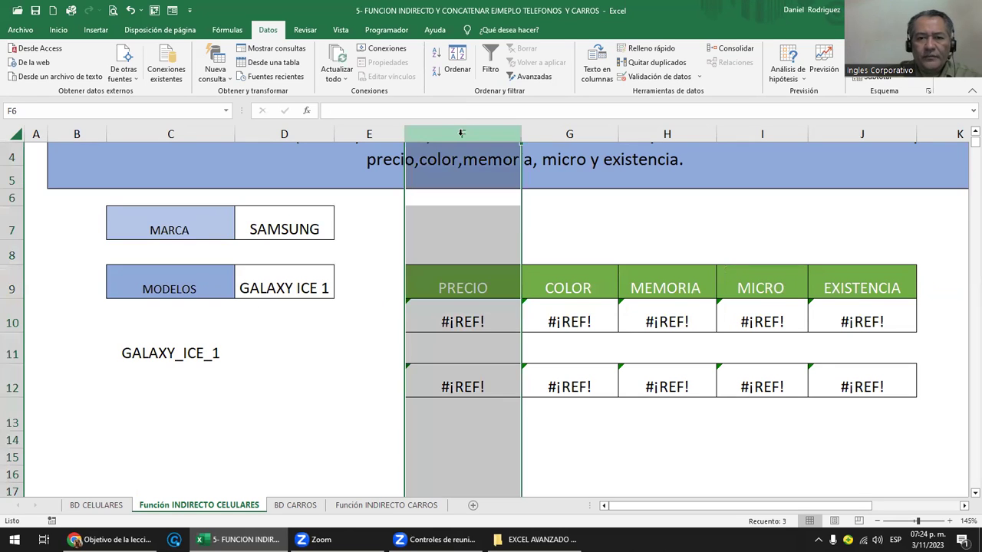
left_click(567, 133)
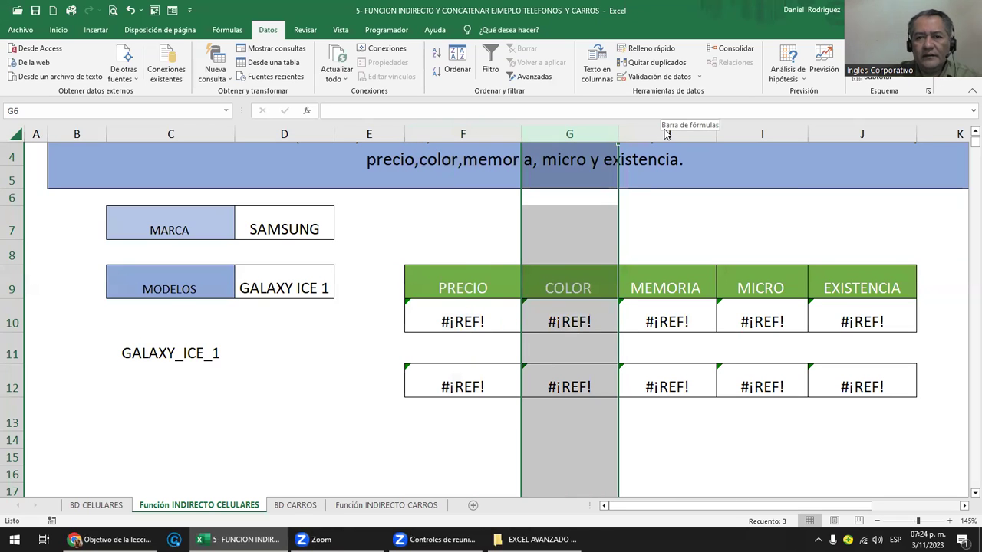
left_click(666, 134)
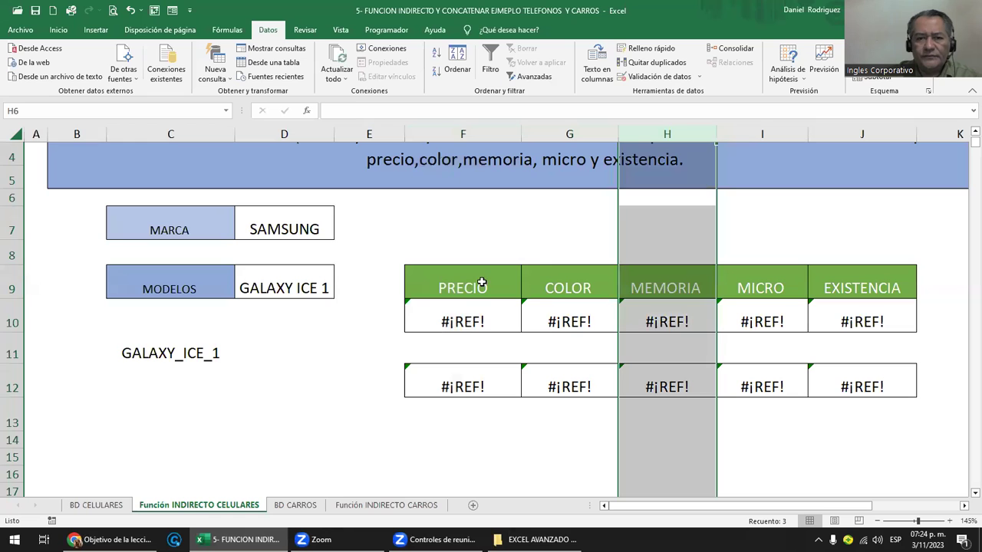
left_click(481, 283)
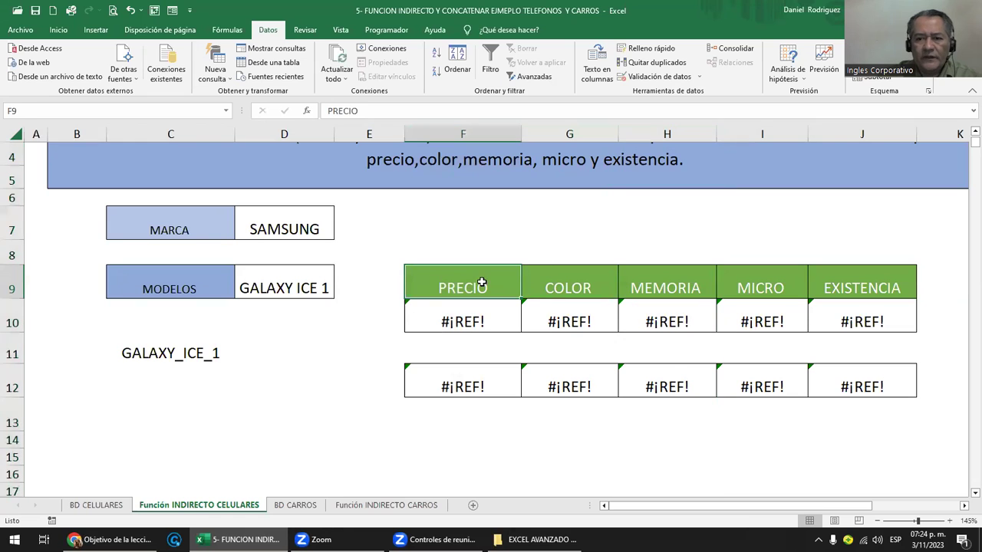
left_click(98, 506)
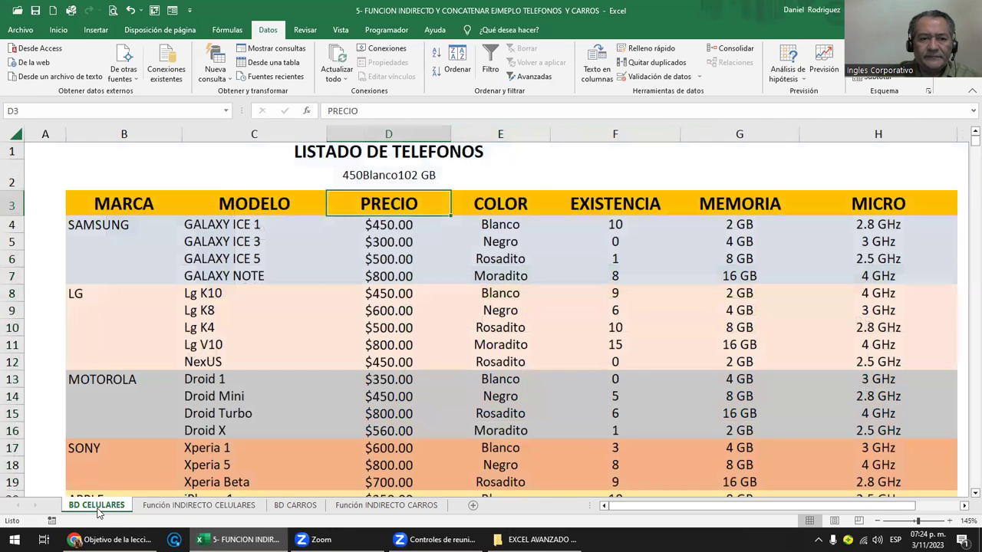
Select the SAMSUNG named range, review D4 and C4, then switch to BD CARROS.
left_click(227, 225)
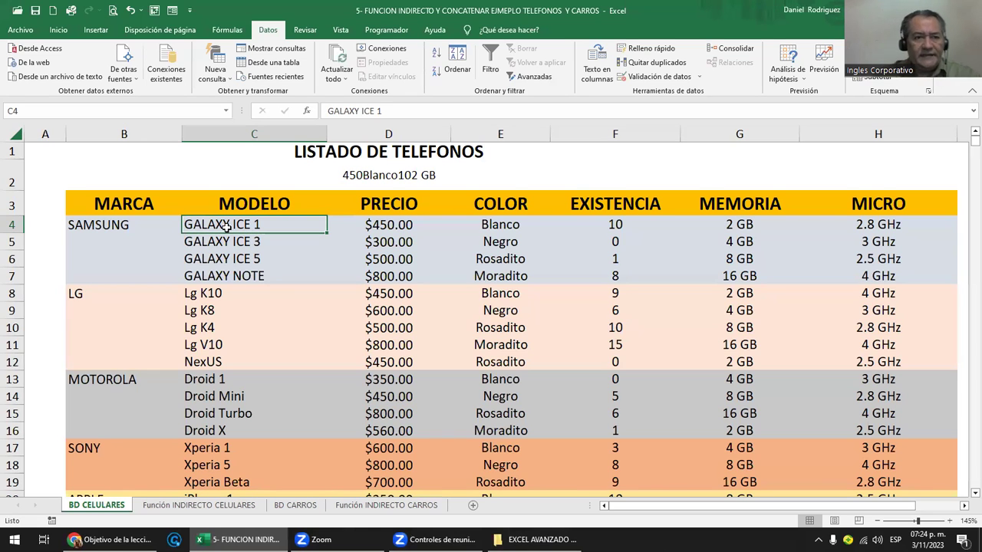
left_click(226, 110)
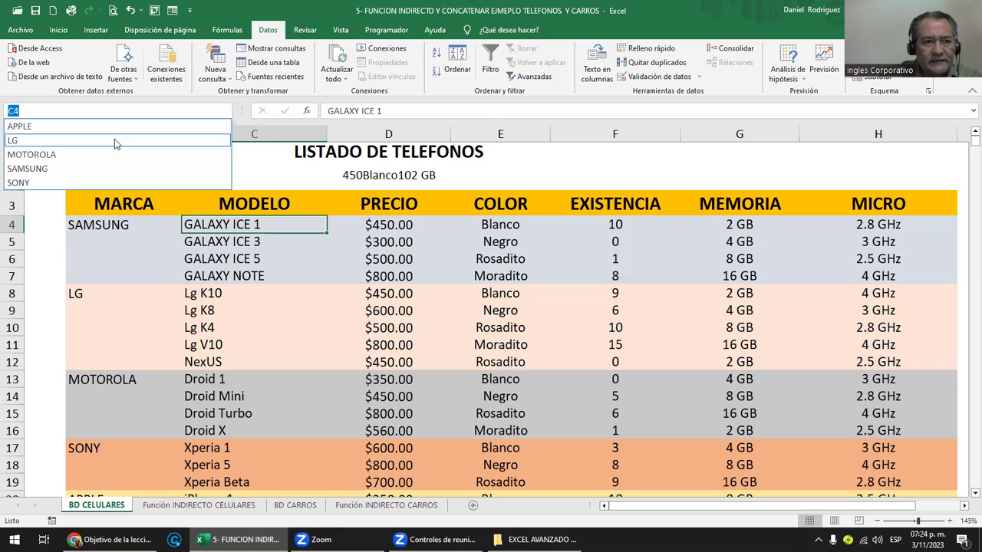
left_click(32, 169)
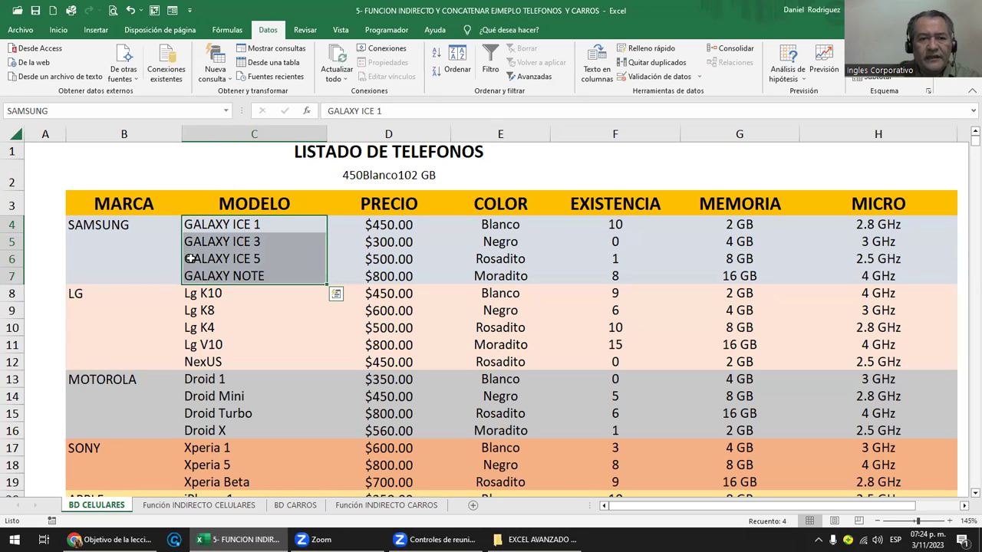
left_click(394, 224)
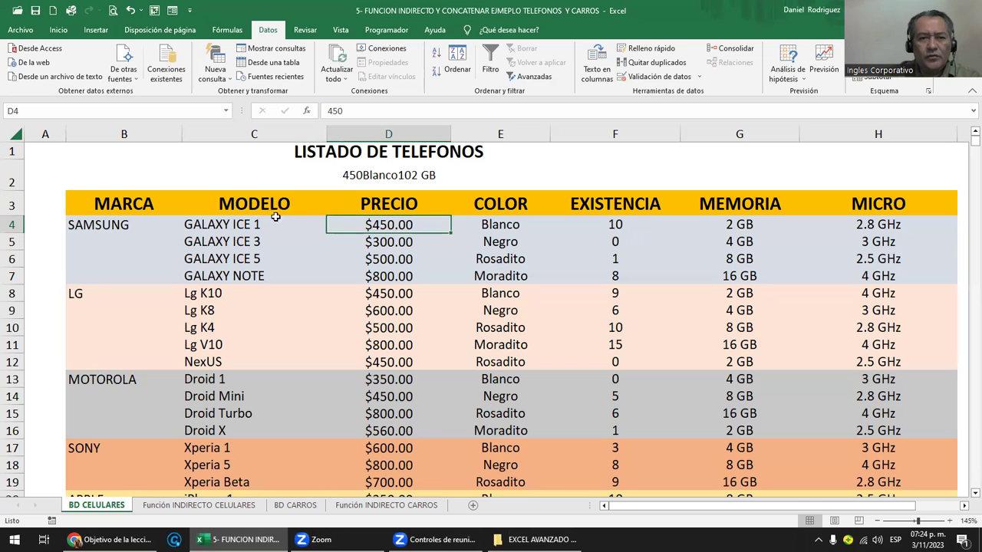
left_click(236, 224)
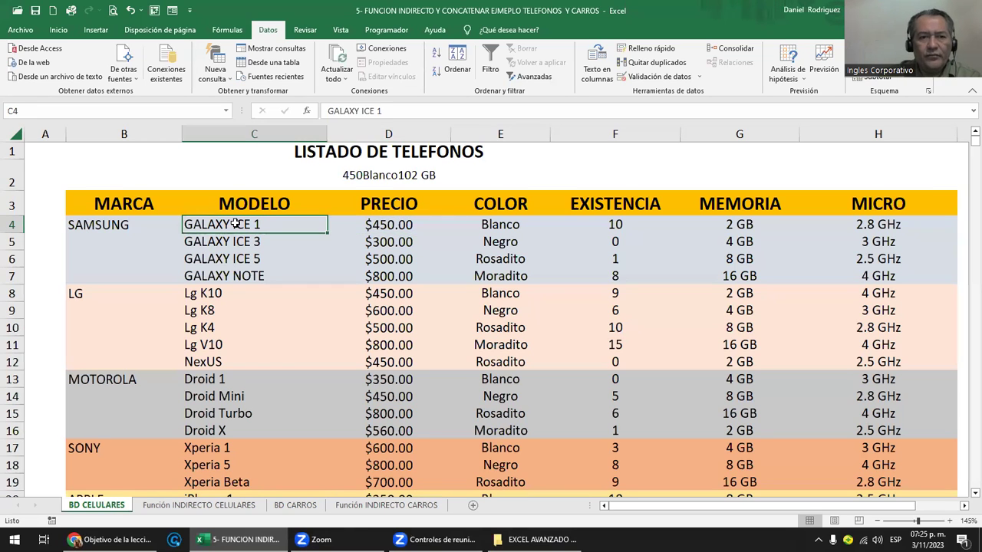
left_click(295, 506)
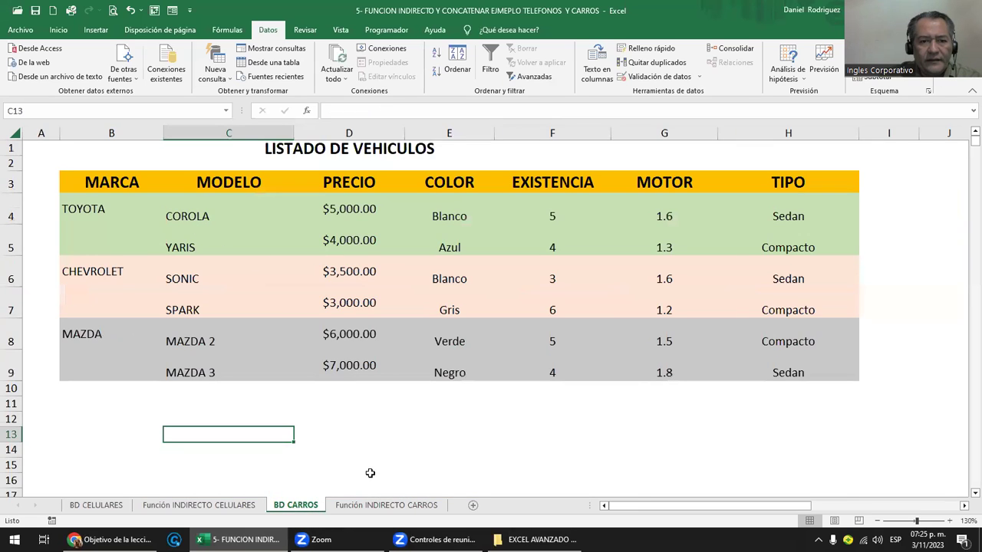
On the Función INDIRECTO CARROS sheet, select the '_PRECIO' suffix inside F10's INDIRECTO formula.
left_click(373, 505)
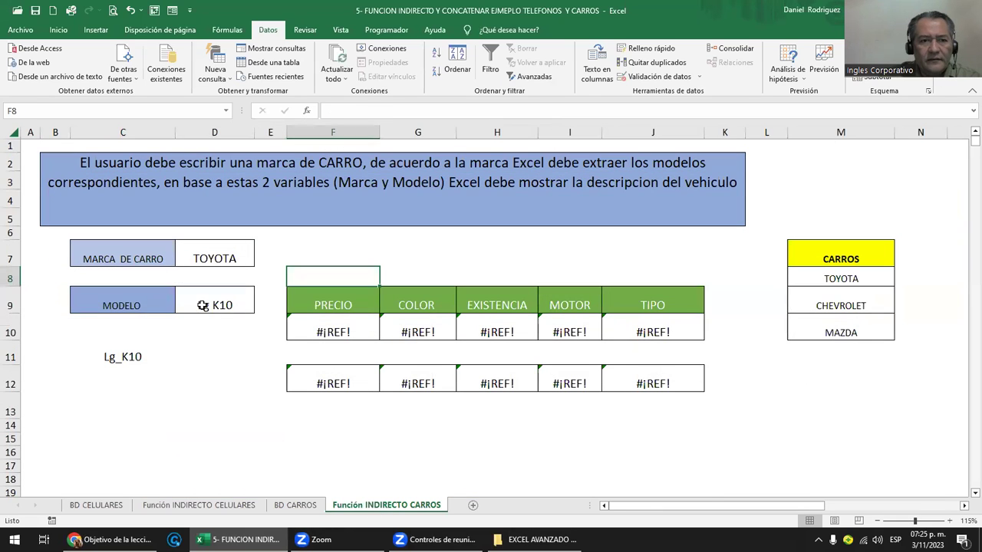
left_click(129, 357)
left_click(335, 322)
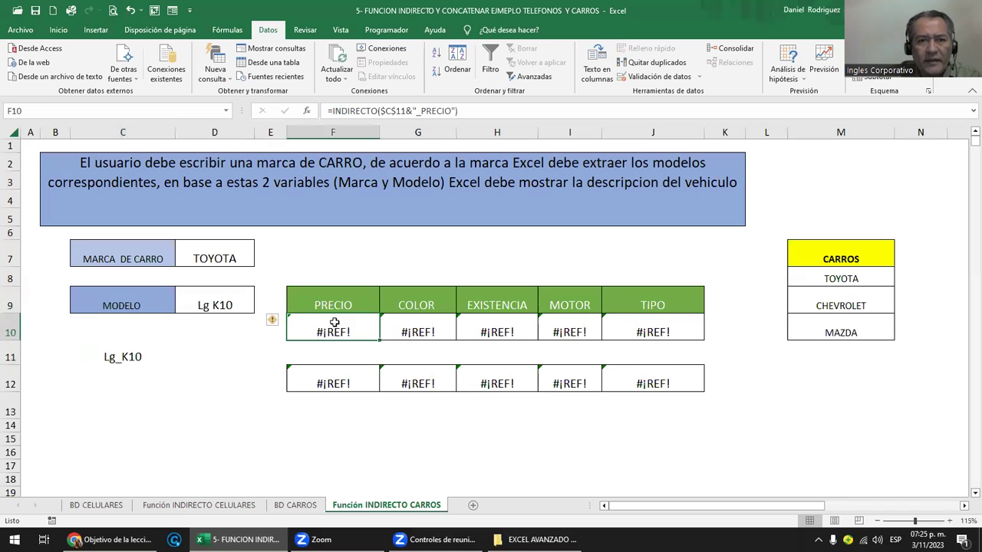
left_click(417, 110)
left_click_drag(418, 110, 454, 112)
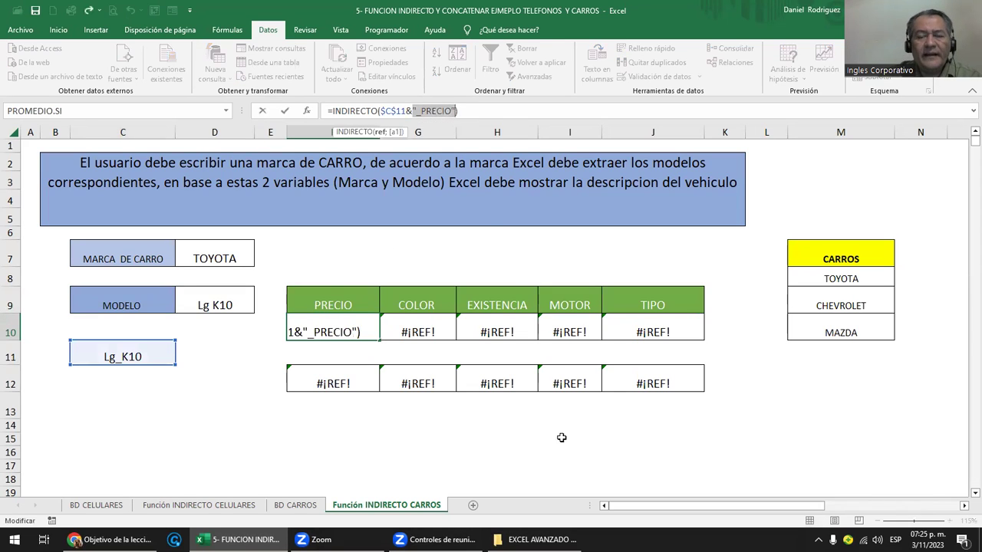
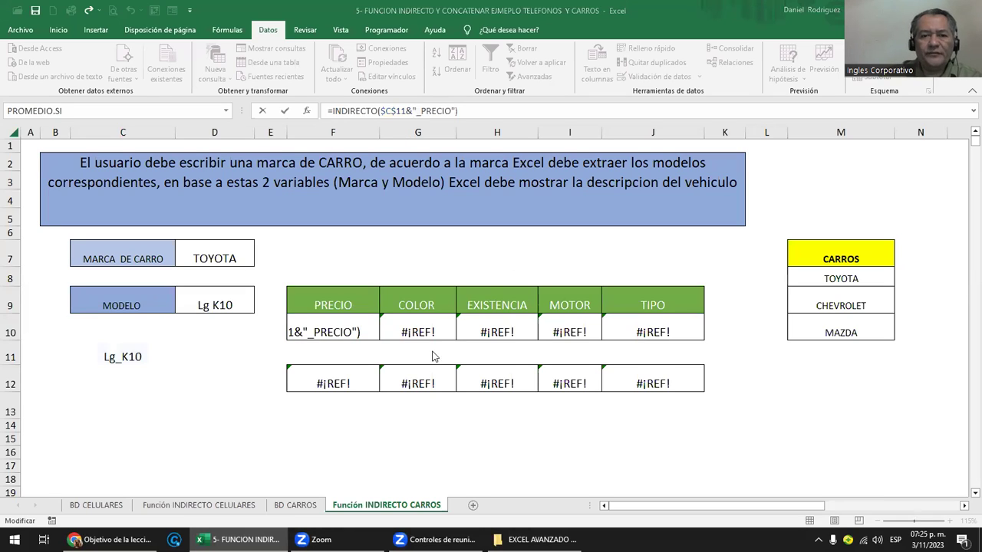
Inspect the COLOR result formula in G10, noting its _COLOR name suffix.
key("Escape")
left_click(417, 327)
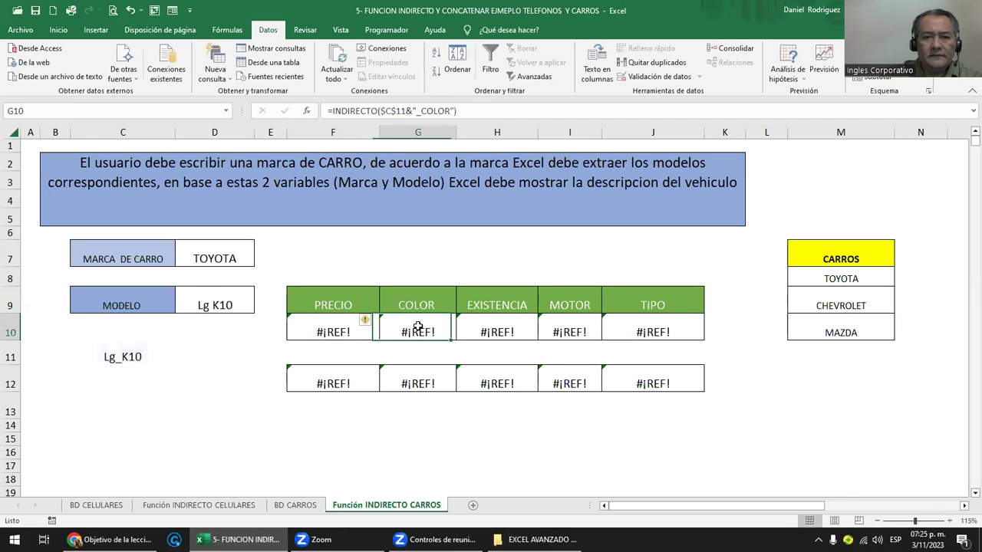
double_click(418, 329)
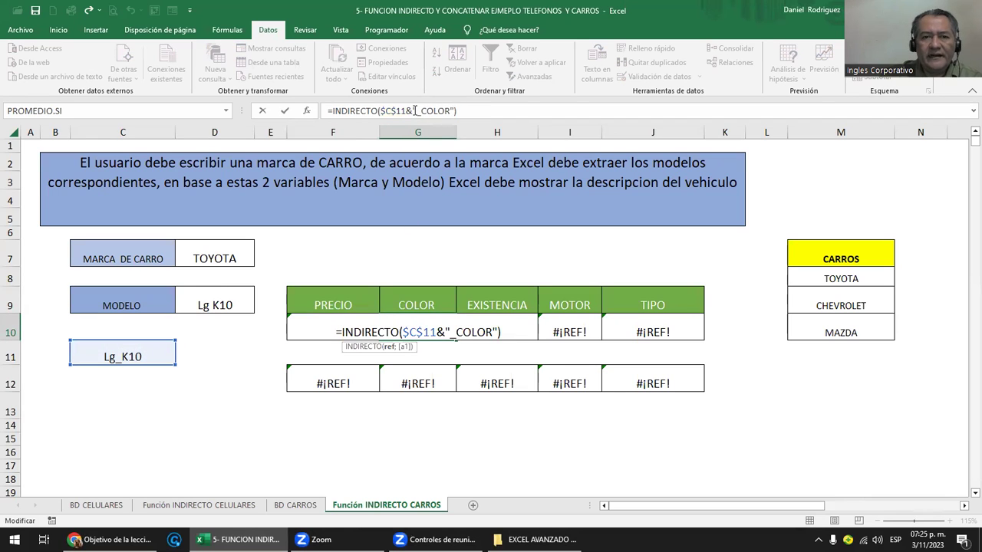
left_click_drag(414, 110, 454, 110)
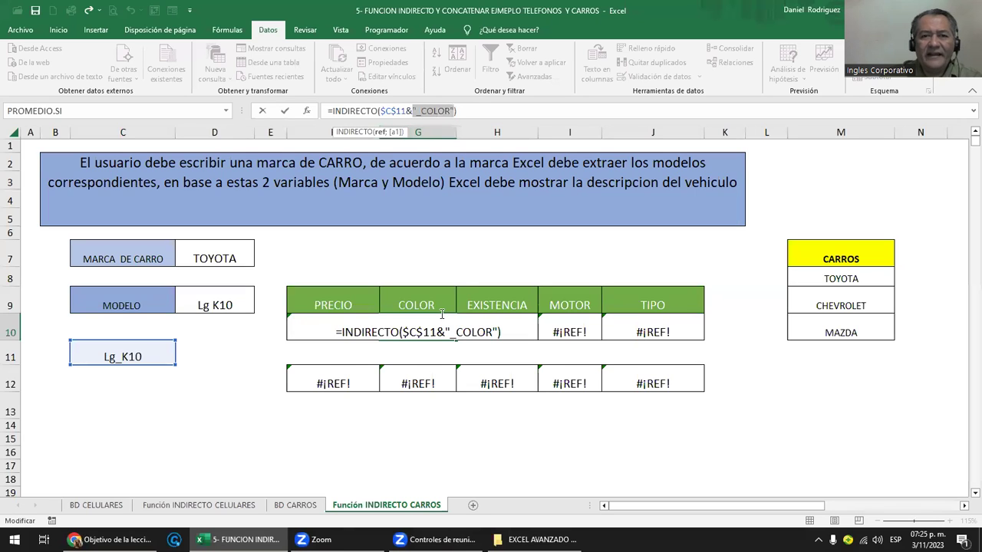
key("Escape")
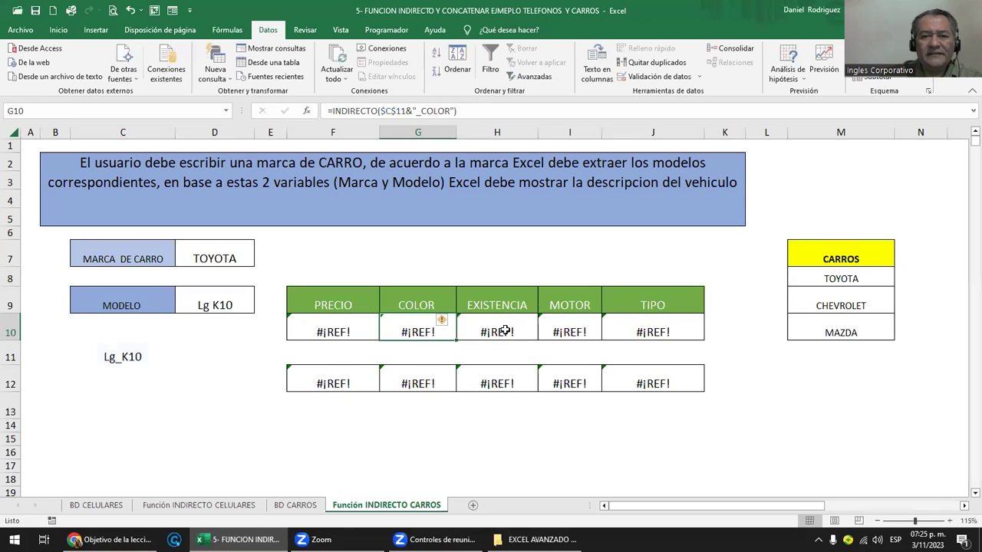
Inspect the H10 formula's _MEMORIA suffix, then go to the Función INDIRECTO CELULARES sheet.
double_click(504, 331)
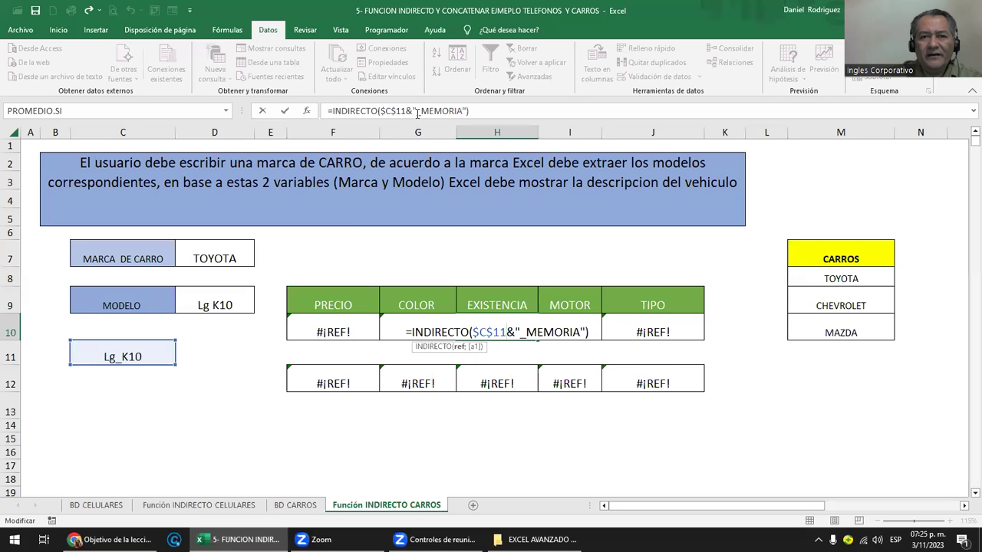
left_click_drag(417, 111, 467, 111)
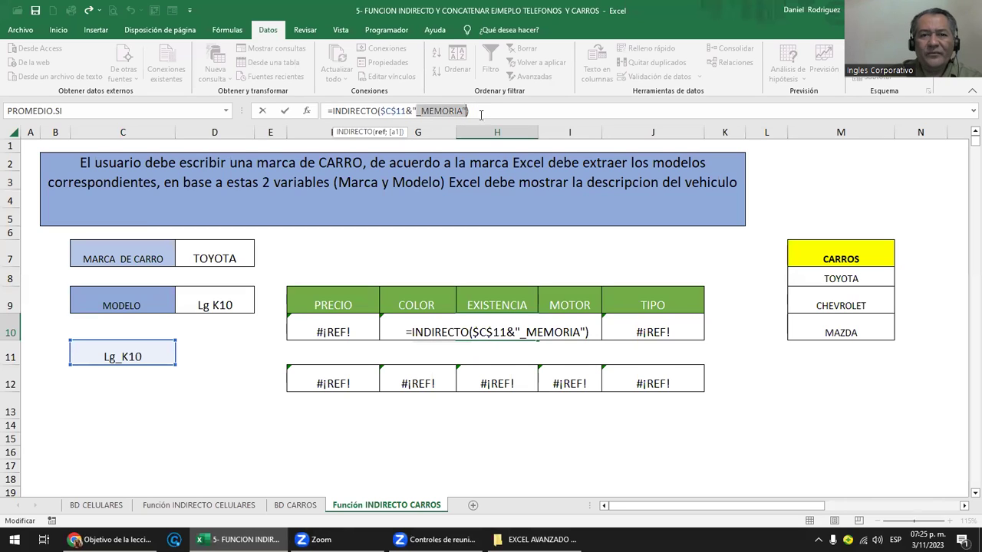
left_click(520, 329)
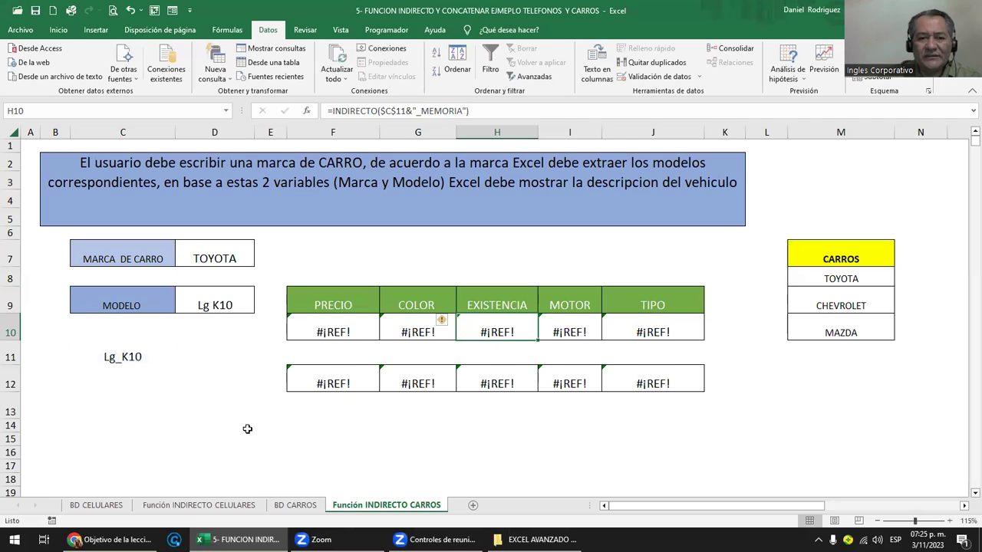
left_click(177, 506)
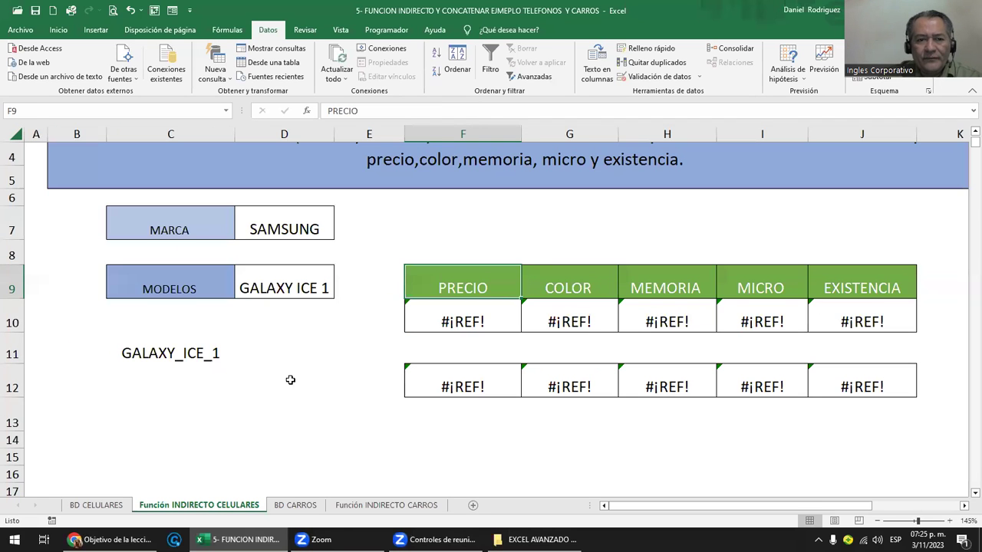
On BD CELULARES, select the four SAMSUNG models in C4:C7, then just GALAXY ICE 1.
left_click(96, 505)
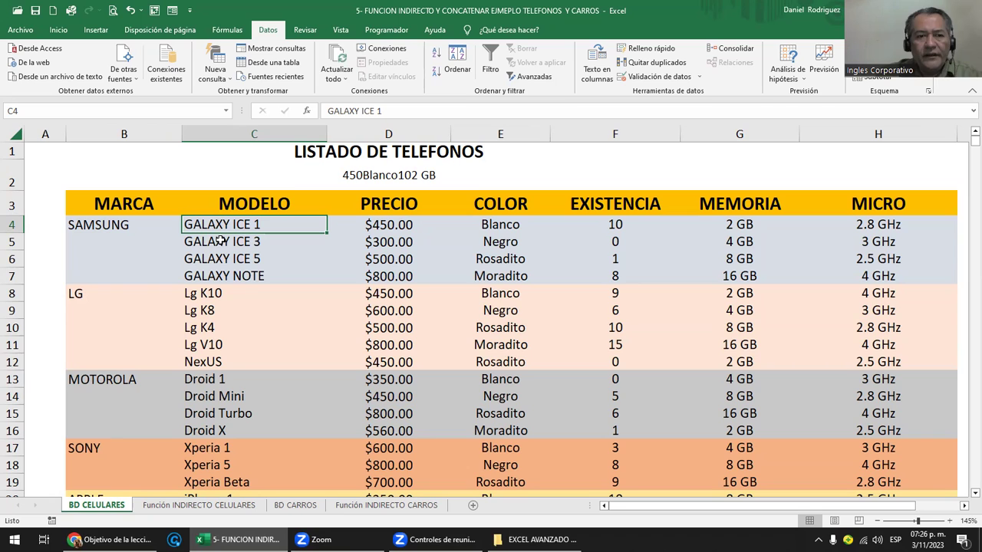
left_click(98, 219)
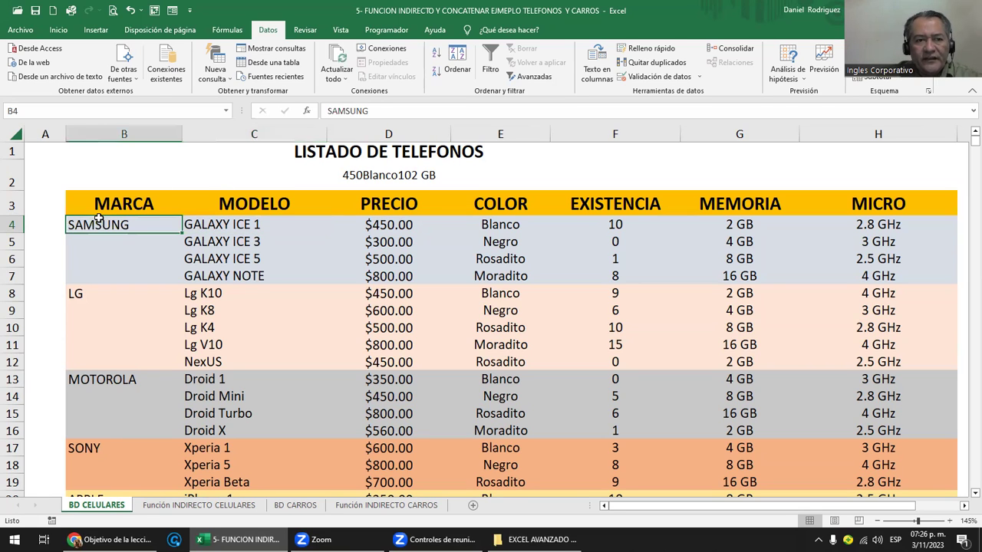
left_click_drag(215, 222, 218, 281)
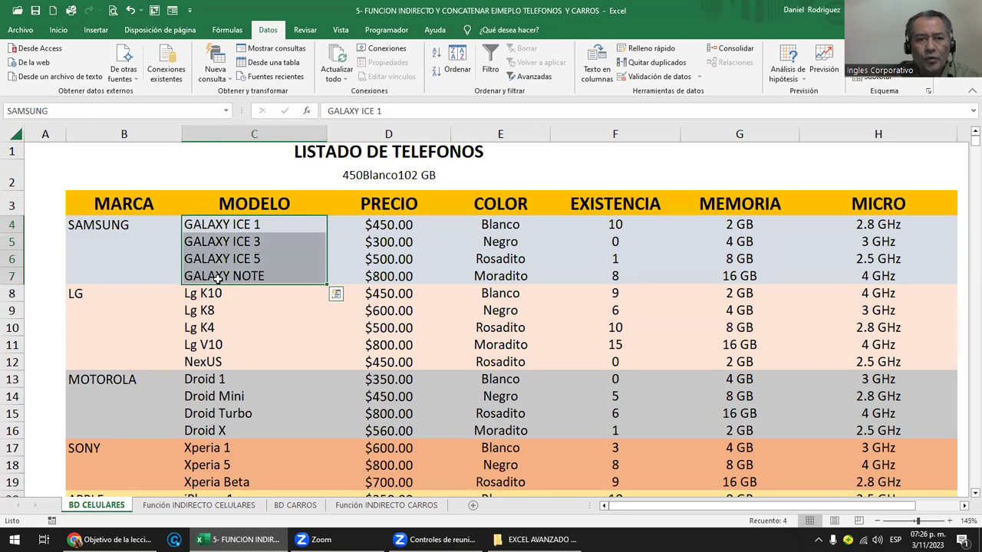
left_click(223, 224)
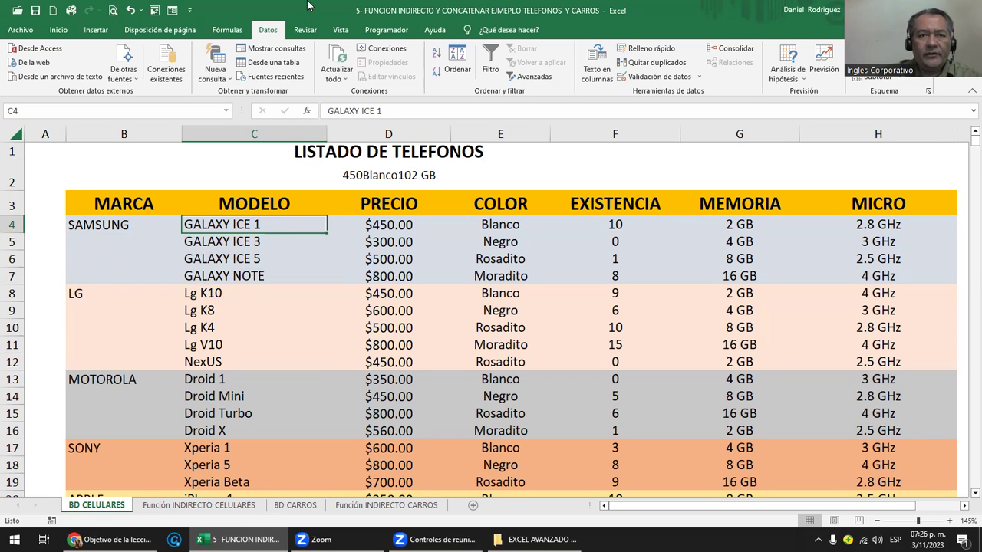
left_click(227, 30)
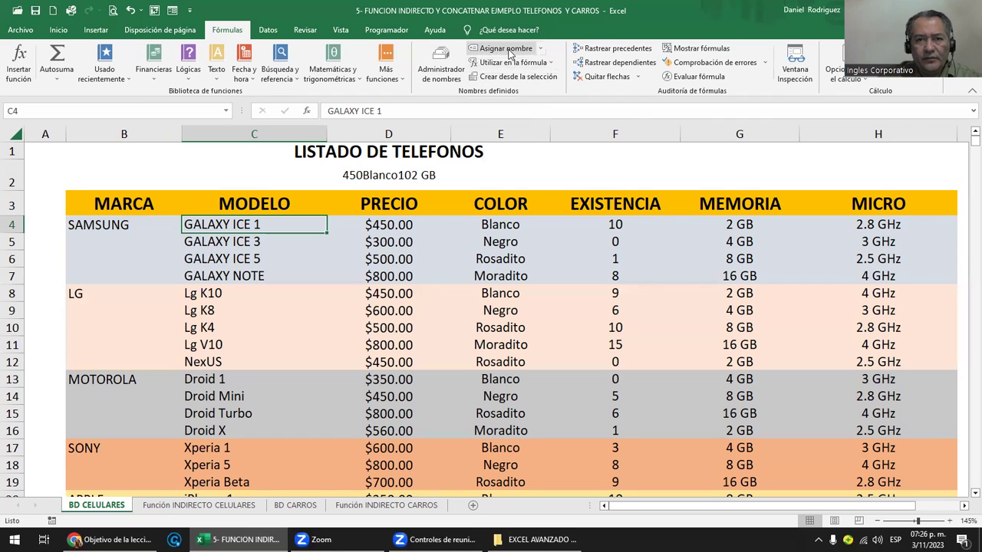
Start a new name for cell C4 through Definir nombre, proposing GALAXY_ICE_1.
left_click(508, 51)
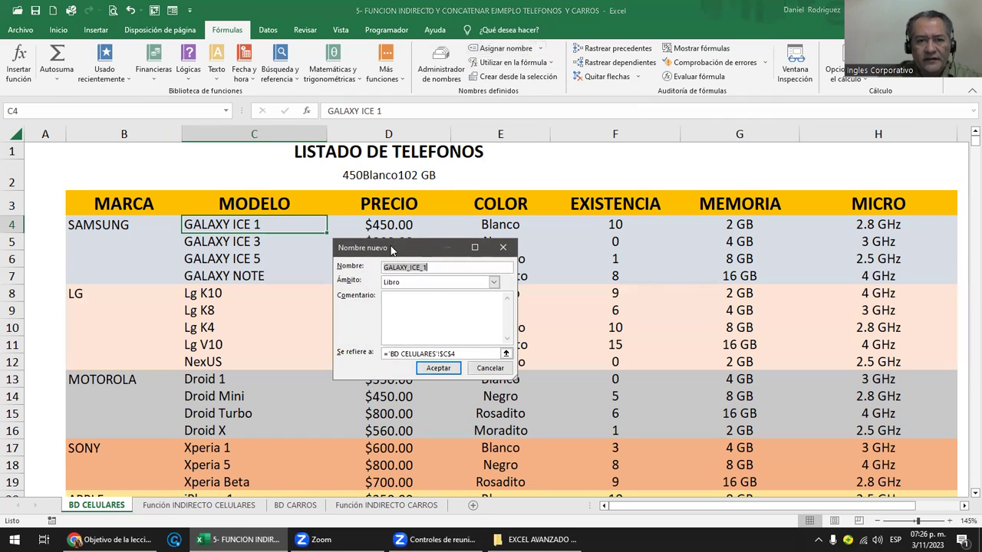
left_click_drag(392, 251, 466, 224)
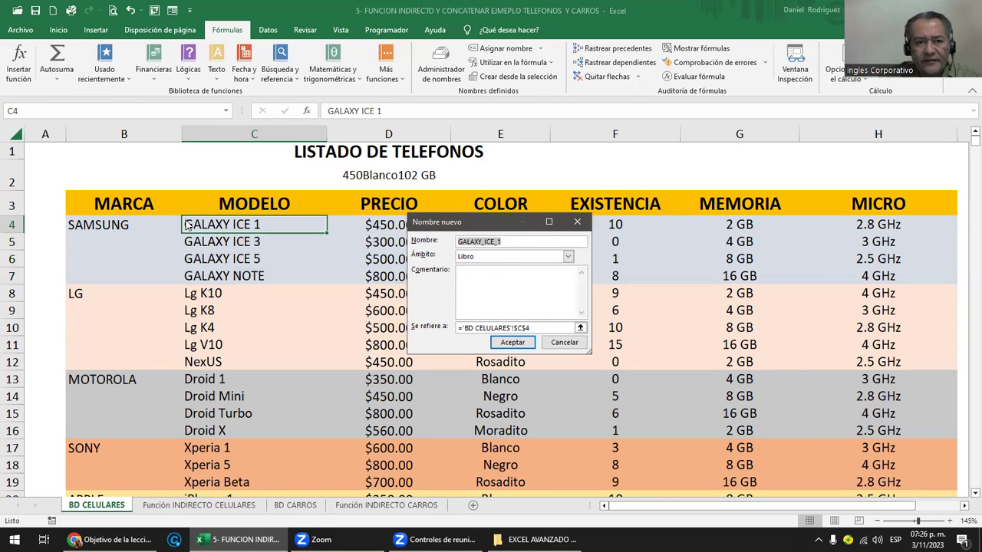
key("Escape")
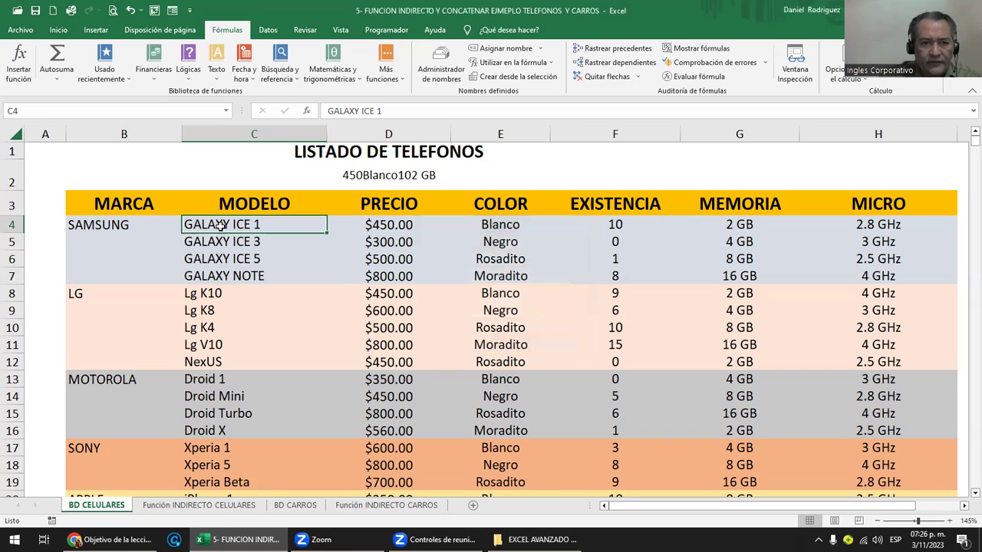
right_click(221, 225)
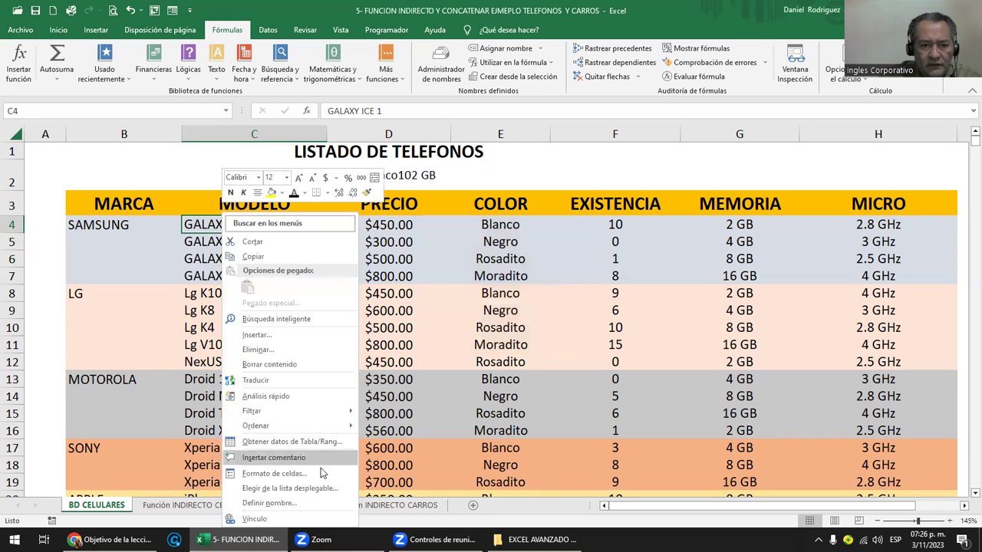
left_click(278, 503)
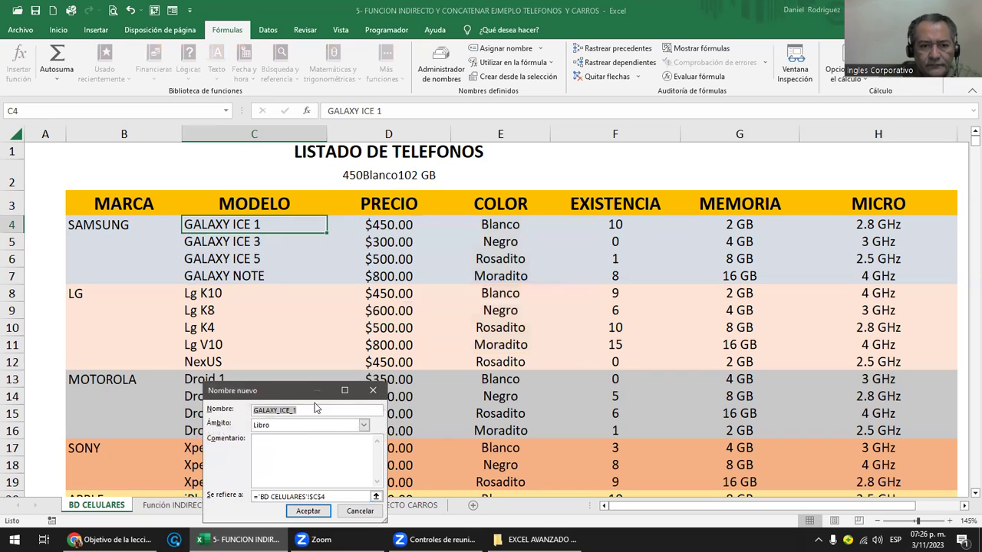
Draft the name GALAXY_ICE_1_PRECIO referring to D4, then cancel it unsaved.
left_click_drag(276, 391, 469, 243)
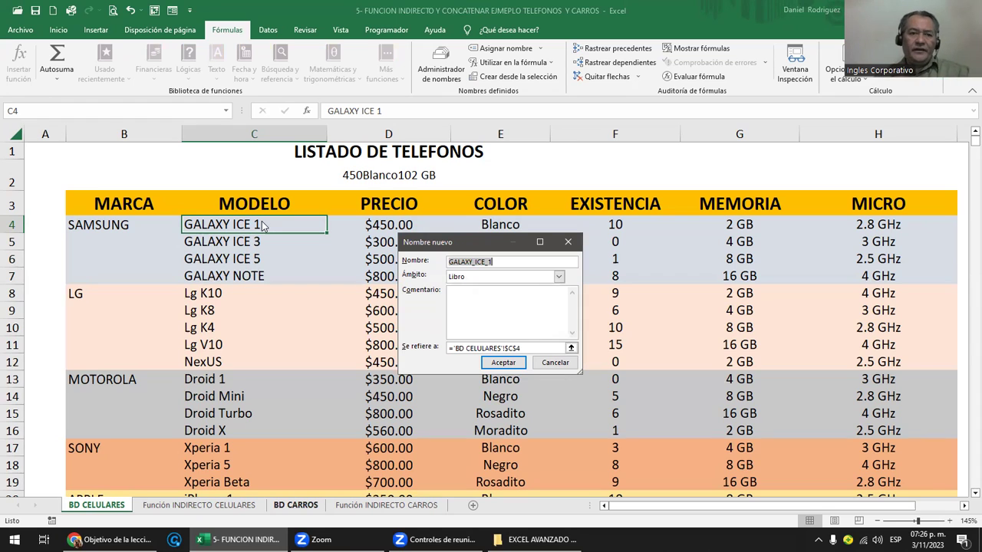
left_click(519, 263)
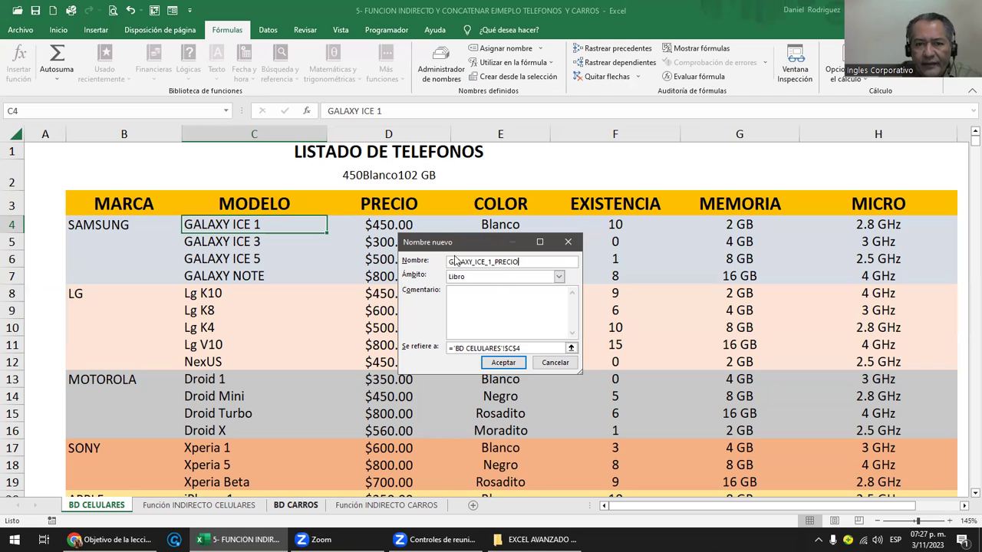
type("_PRECIO")
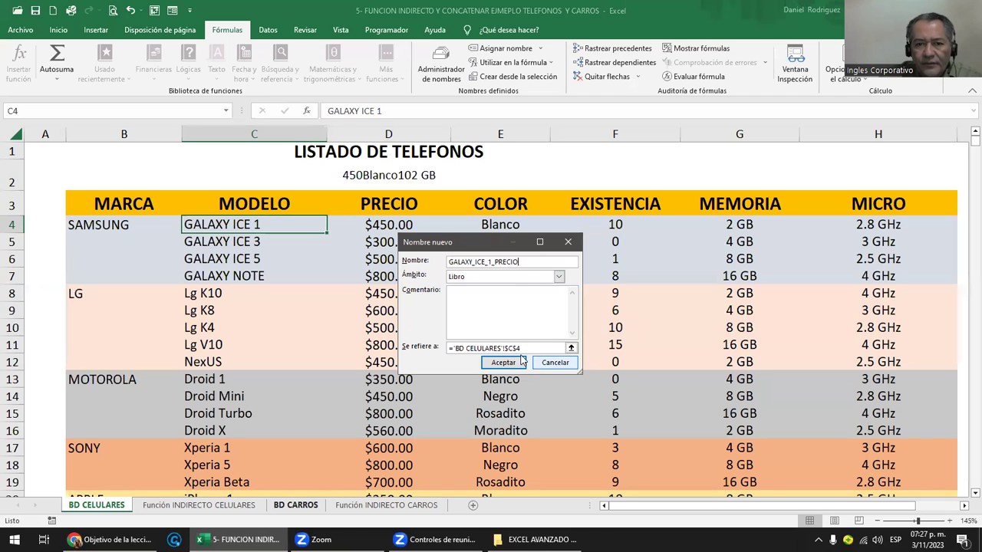
left_click(526, 348)
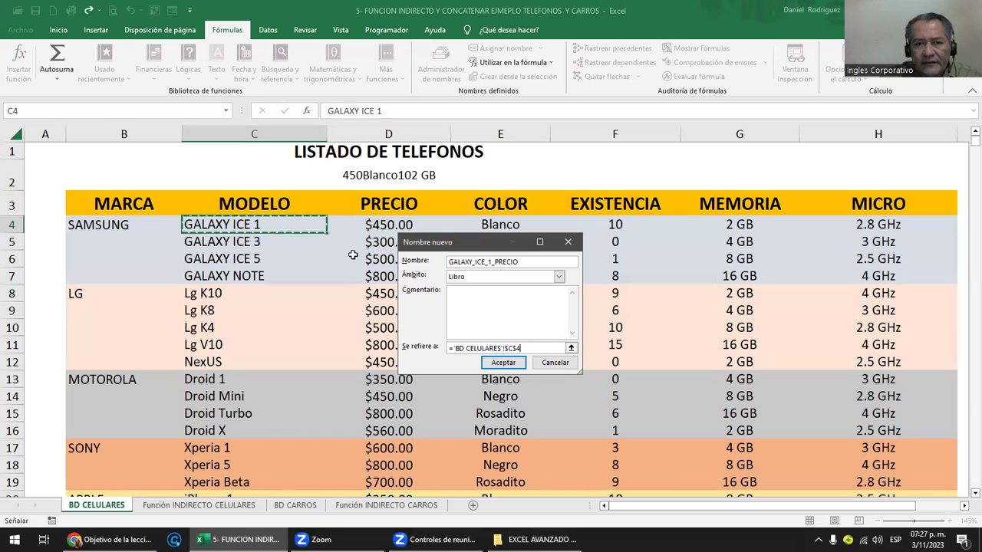
left_click(388, 221)
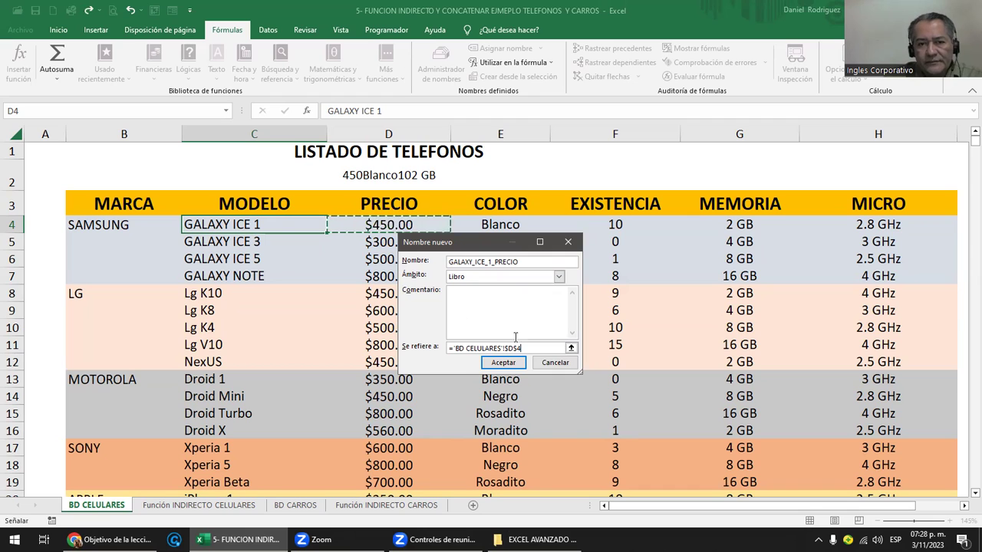
left_click(569, 363)
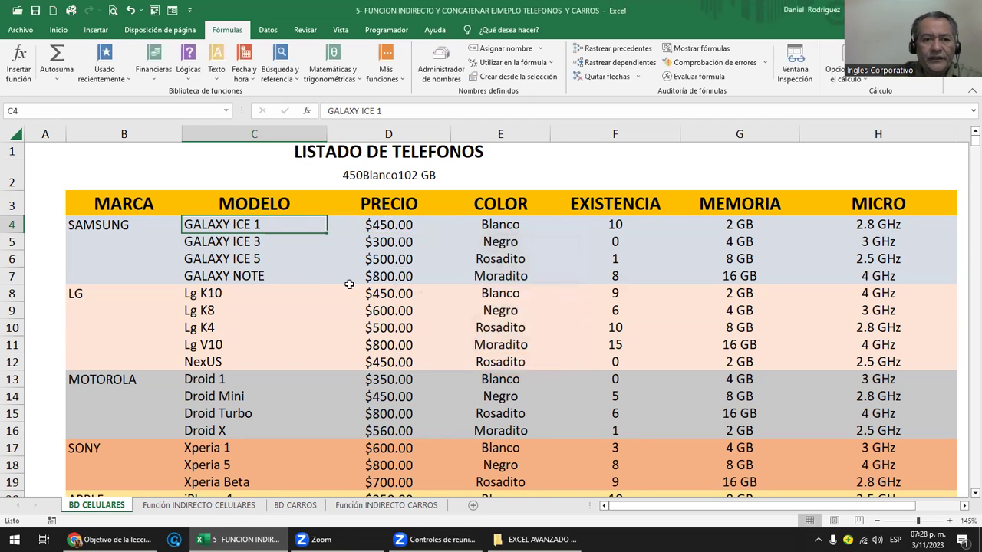
Define the name GALAXY_ICE_1_PRECIO referring to the $450.00 price in D4.
right_click(221, 221)
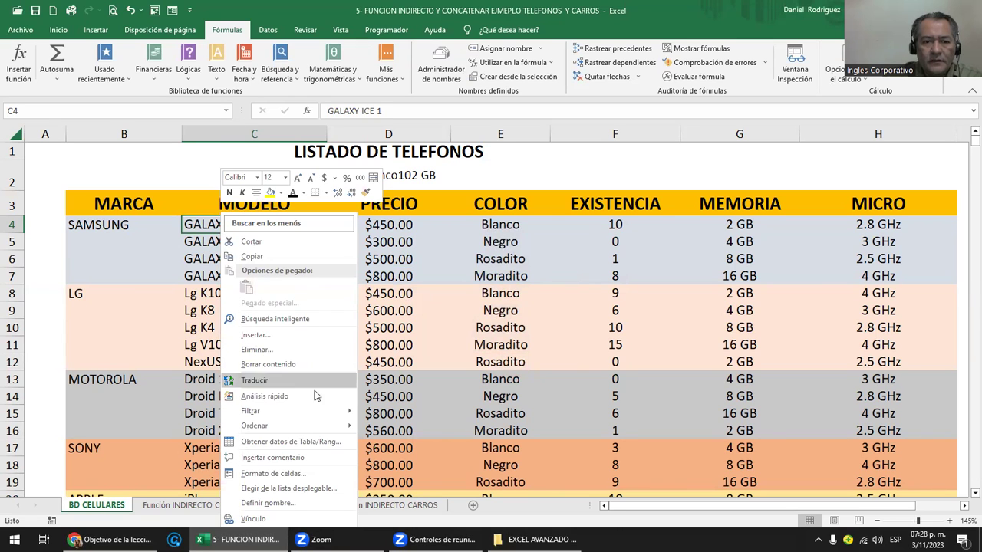
left_click(298, 503)
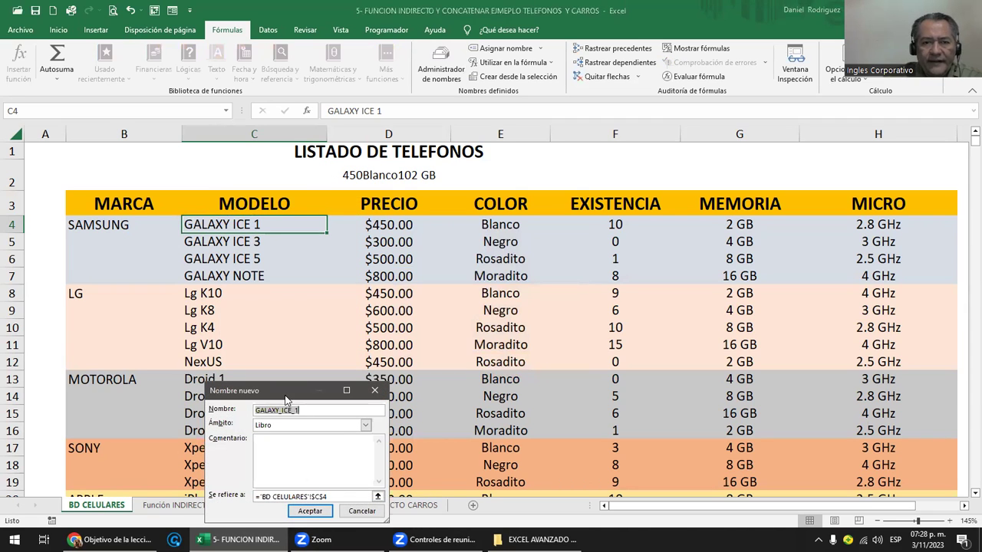
left_click_drag(286, 400, 511, 248)
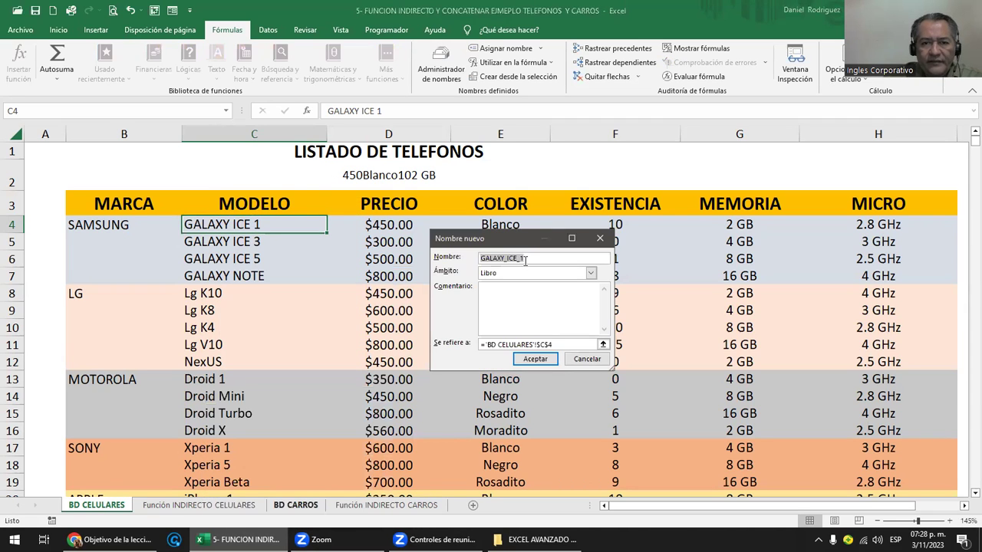
left_click(526, 259)
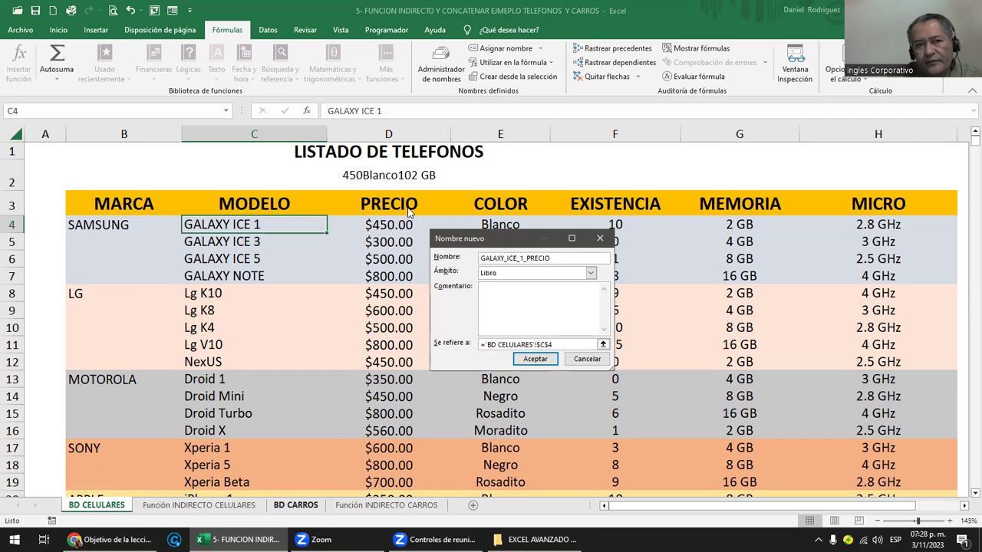
type("_PRECIO")
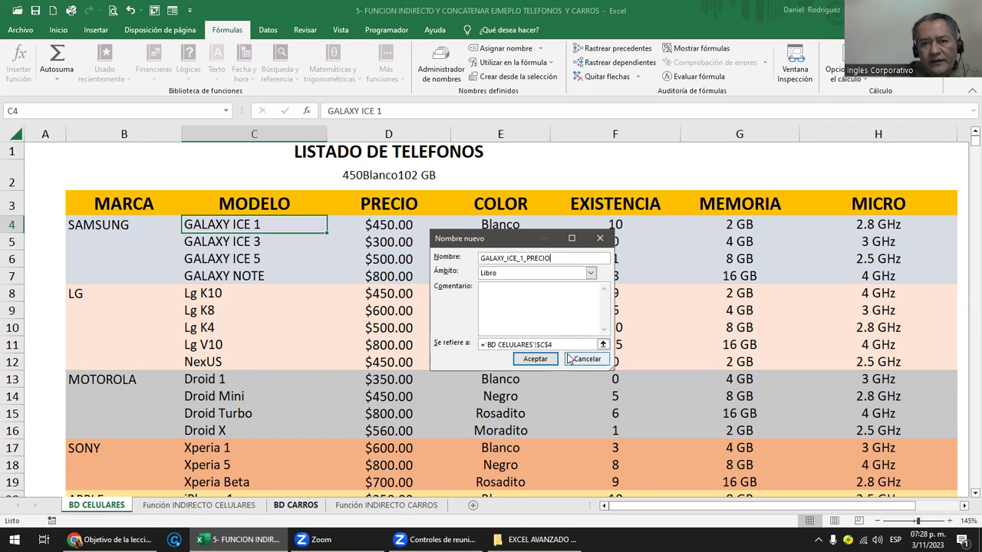
left_click(559, 345)
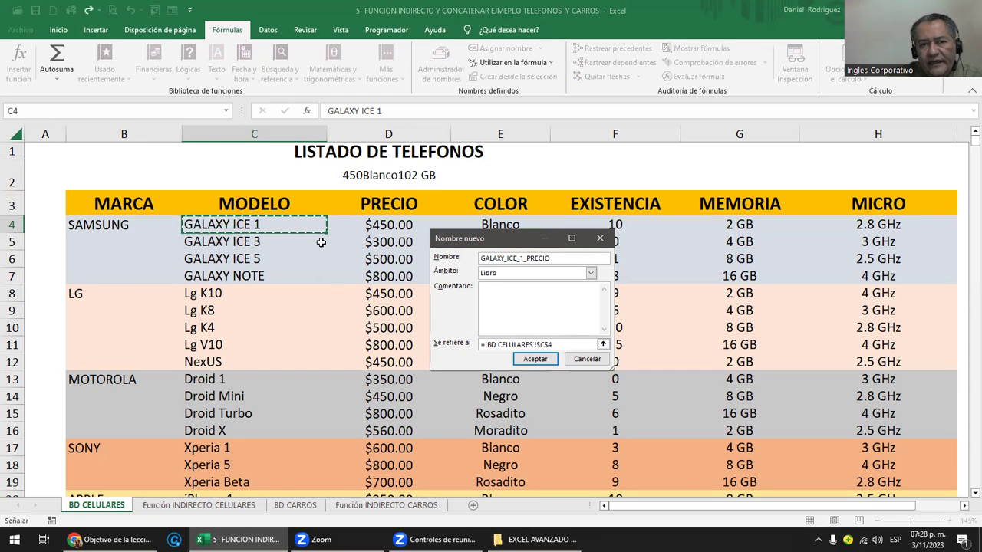
left_click(388, 227)
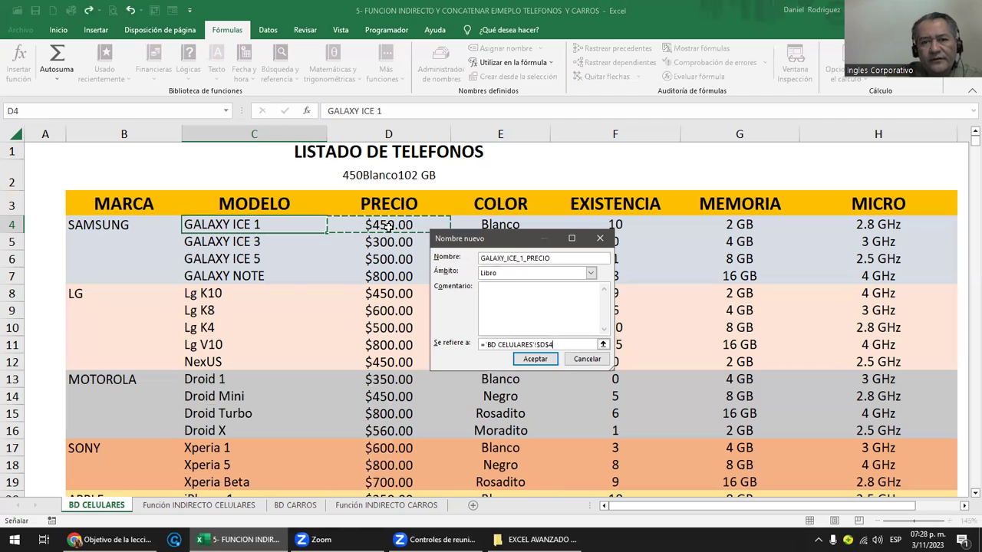
left_click(534, 359)
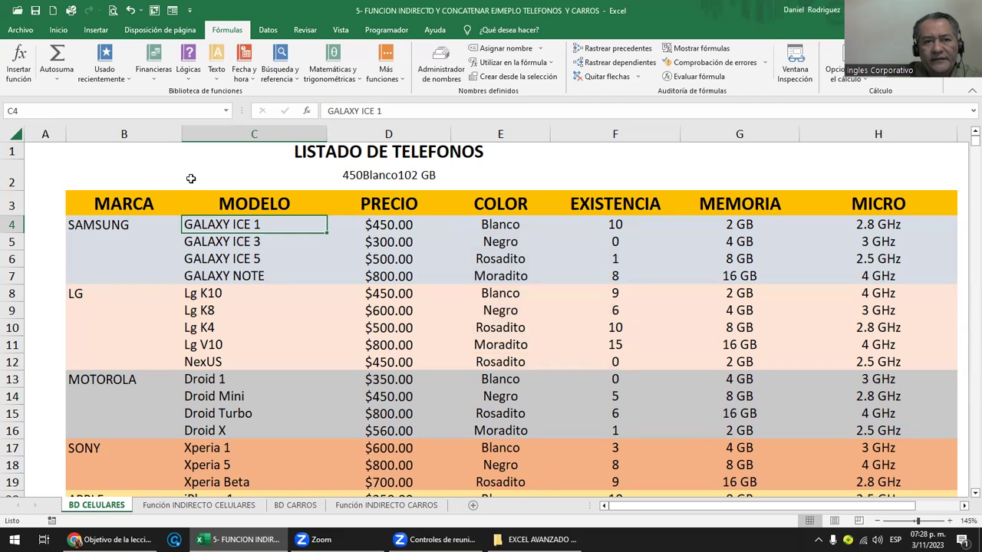
left_click(227, 113)
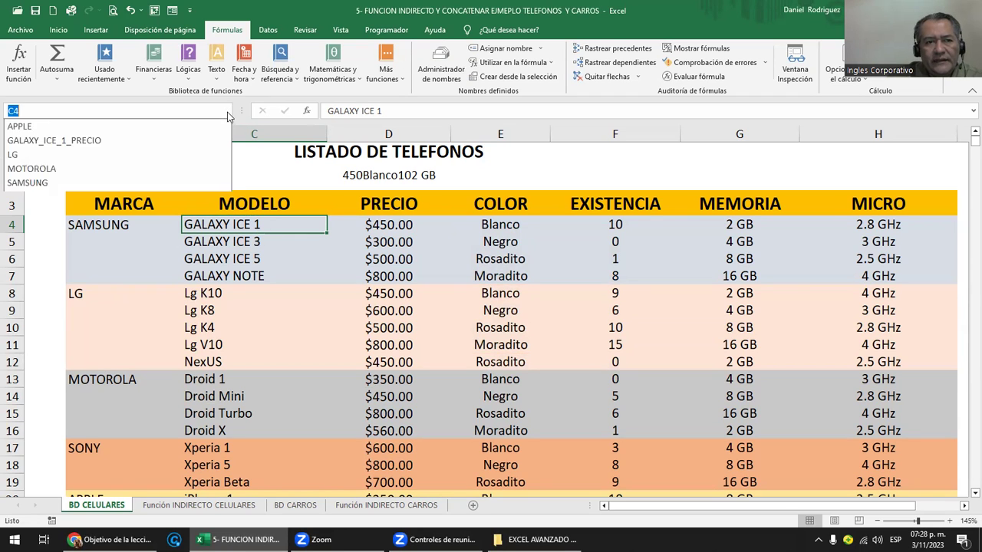
left_click(61, 142)
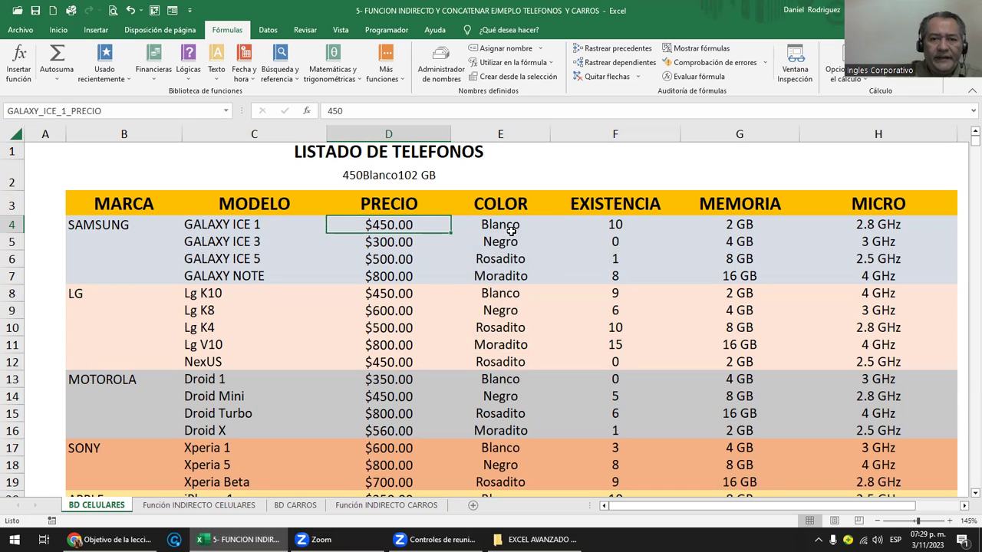
left_click(211, 227)
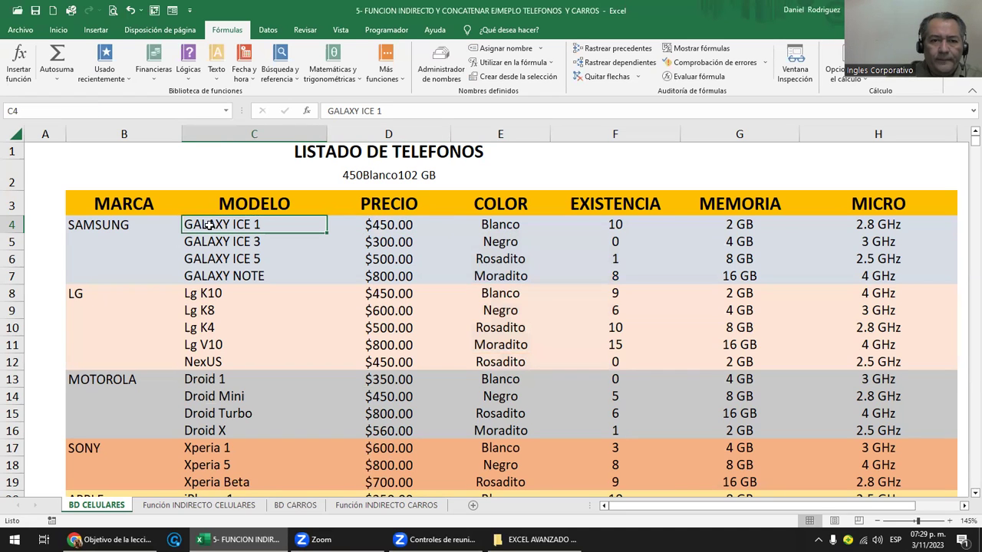
left_click(506, 225)
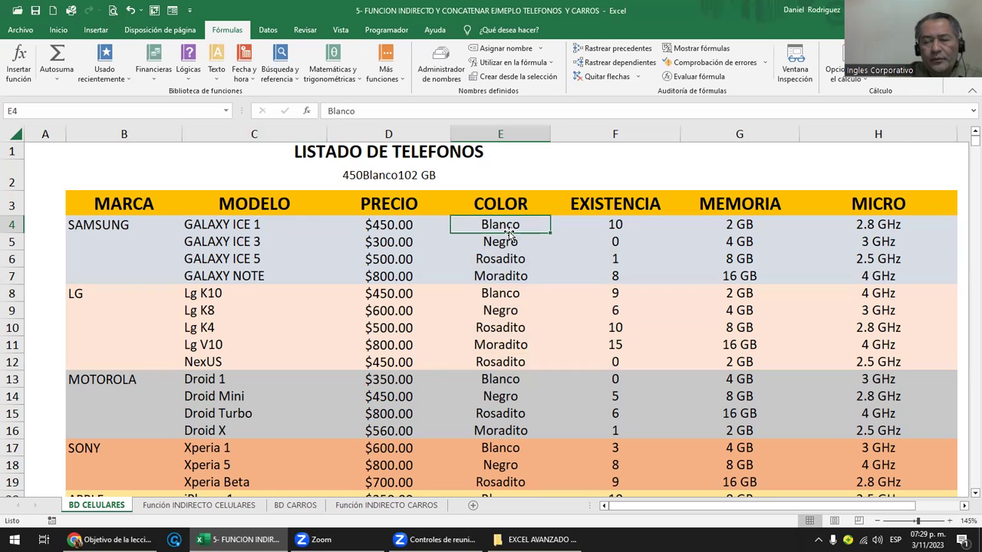
left_click(386, 229)
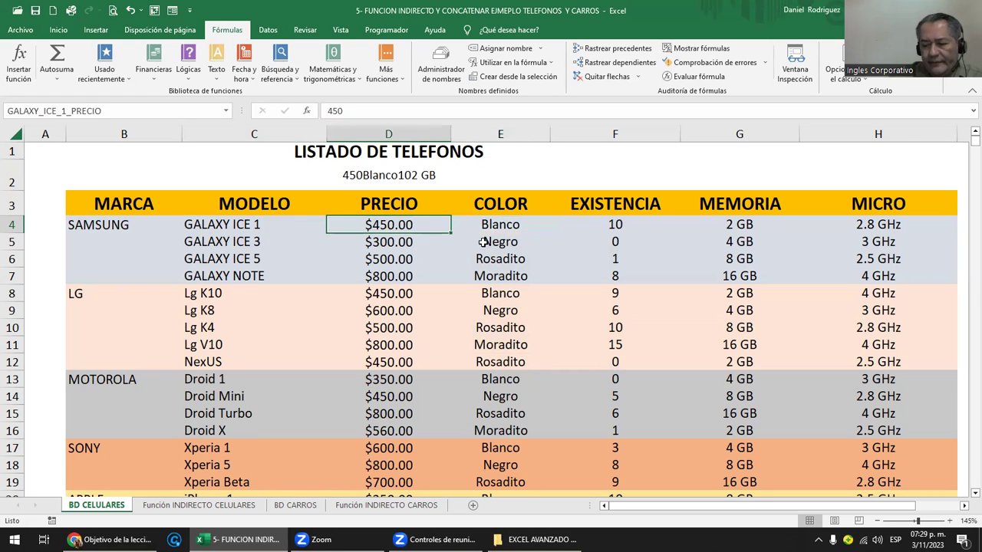
left_click(252, 224)
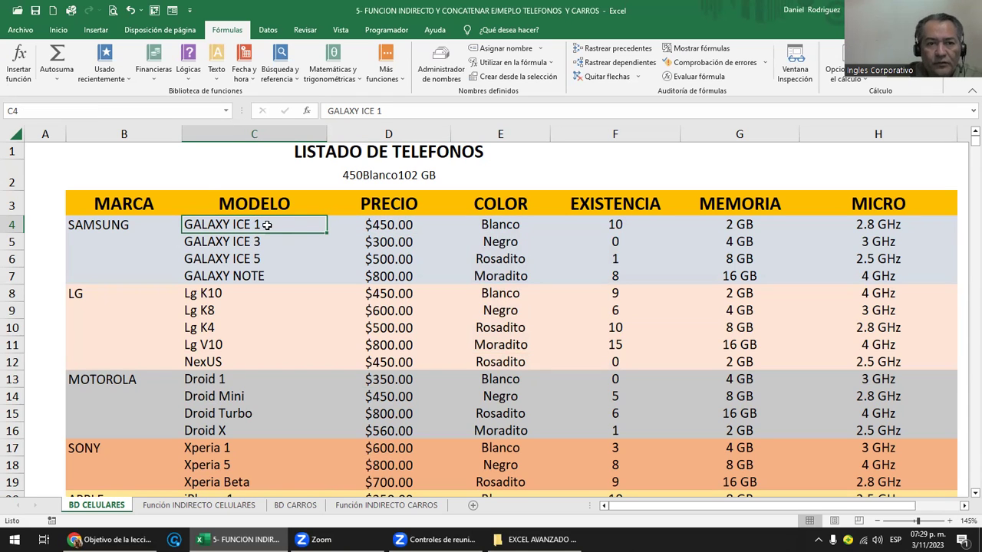
Define the name GALAXY_ICE_1_COLOR referring to the Blanco colour in E4.
right_click(267, 225)
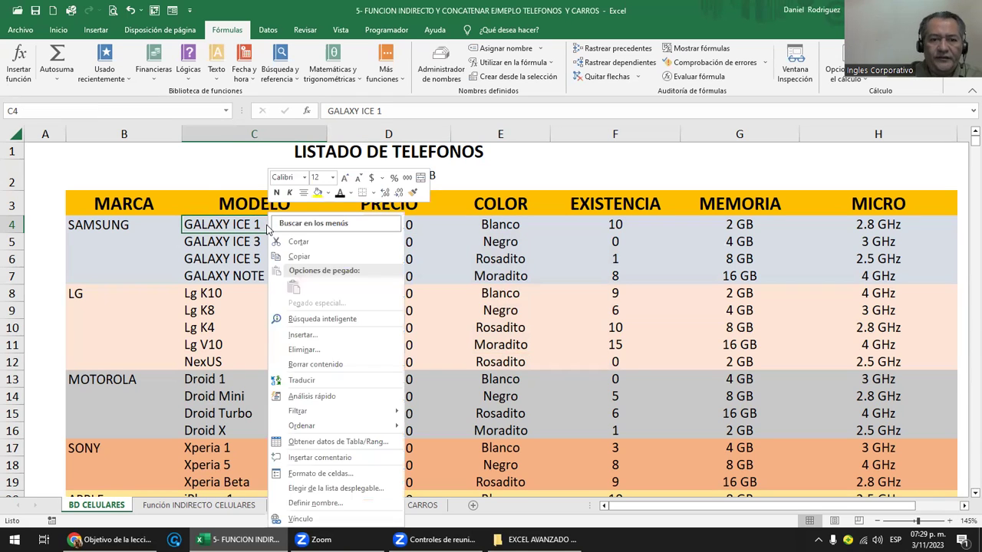
left_click(335, 506)
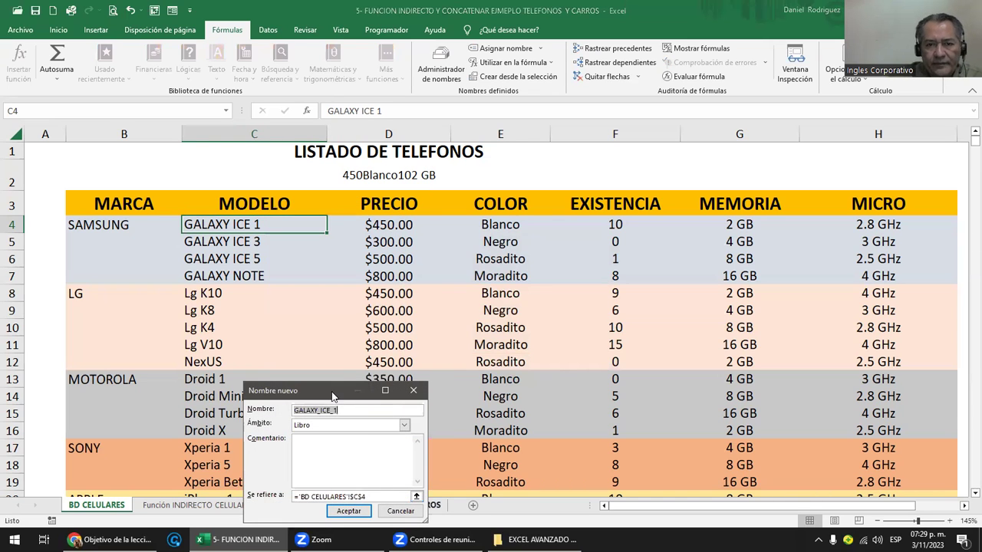
left_click_drag(332, 396, 470, 255)
left_click(485, 269)
type("_C")
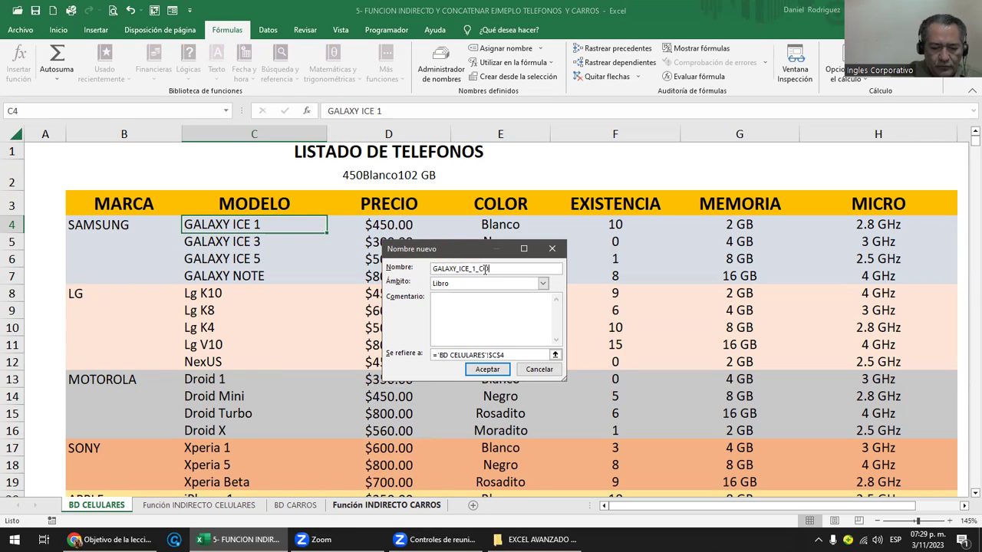
type("LOR")
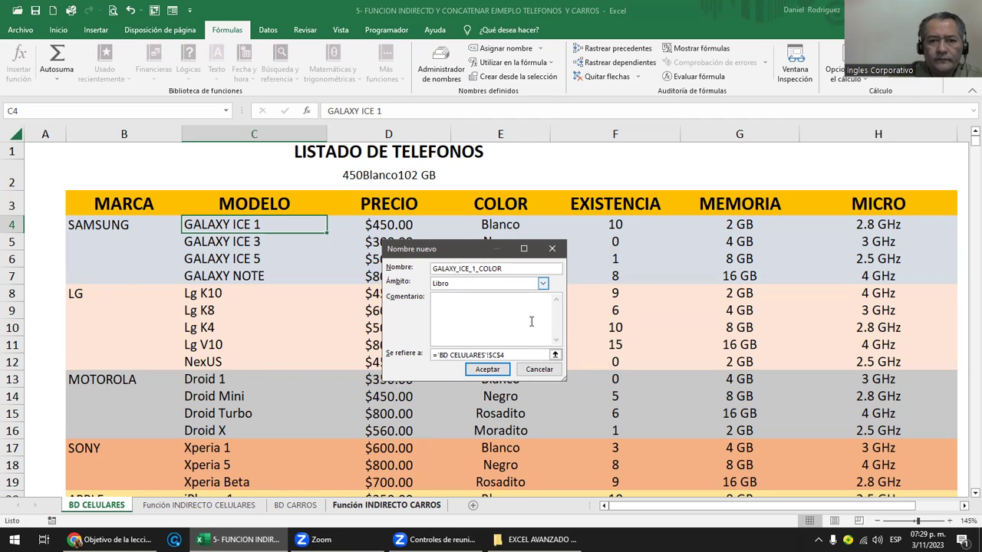
left_click(509, 354)
left_click(260, 222)
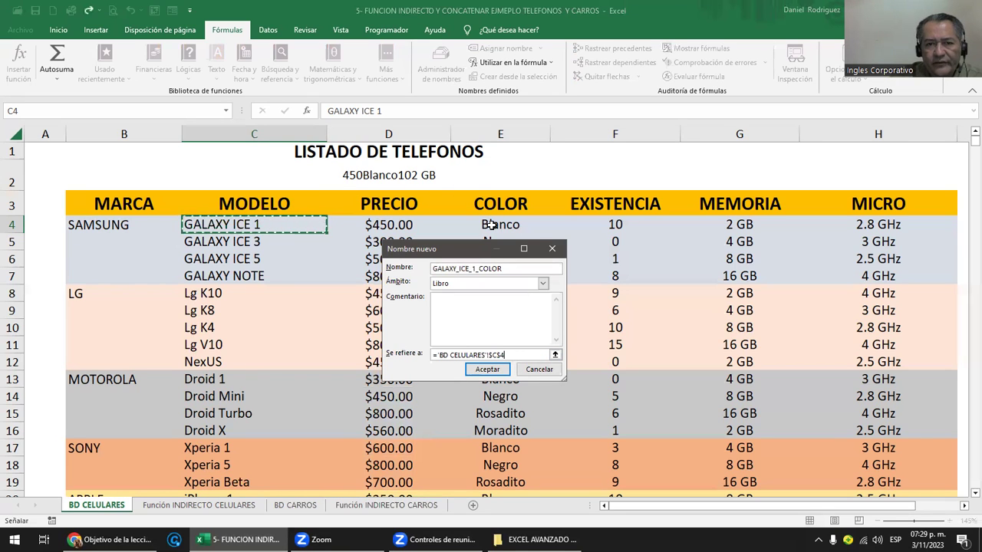
key("Right")
key("Right")
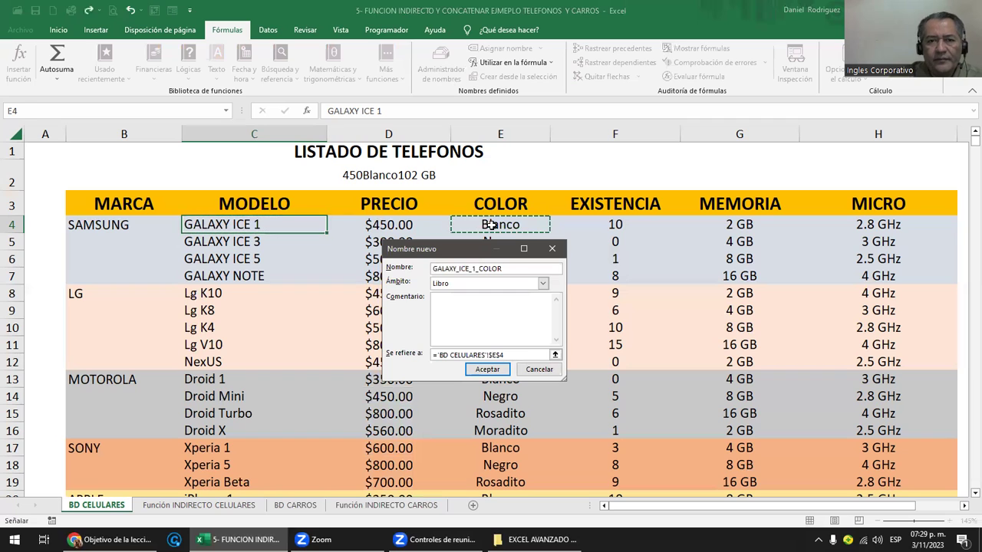
left_click(485, 369)
Verify GALAXY_ICE_1_PRECIO and GALAXY_ICE_1_COLOR by jumping to each from the Name Box.
left_click(460, 185)
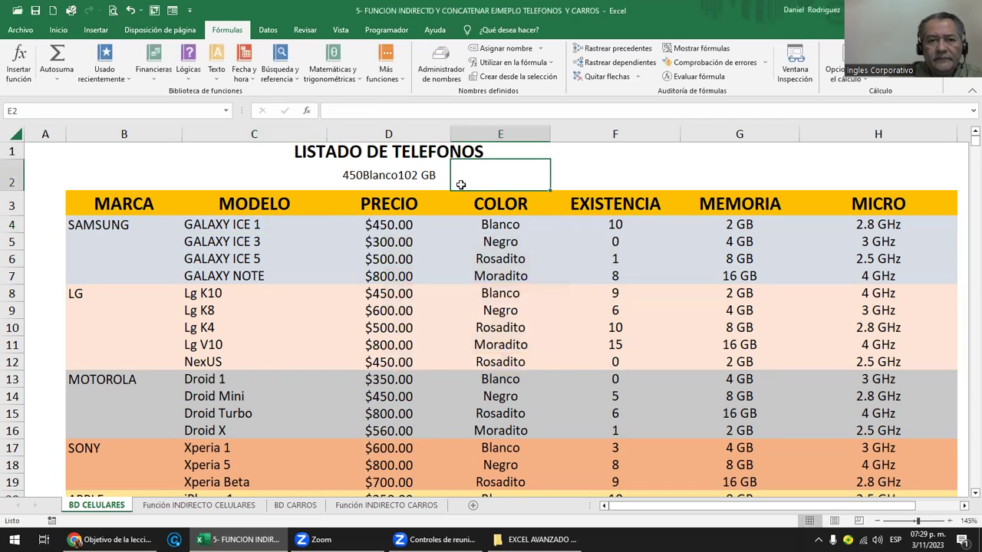
left_click(225, 111)
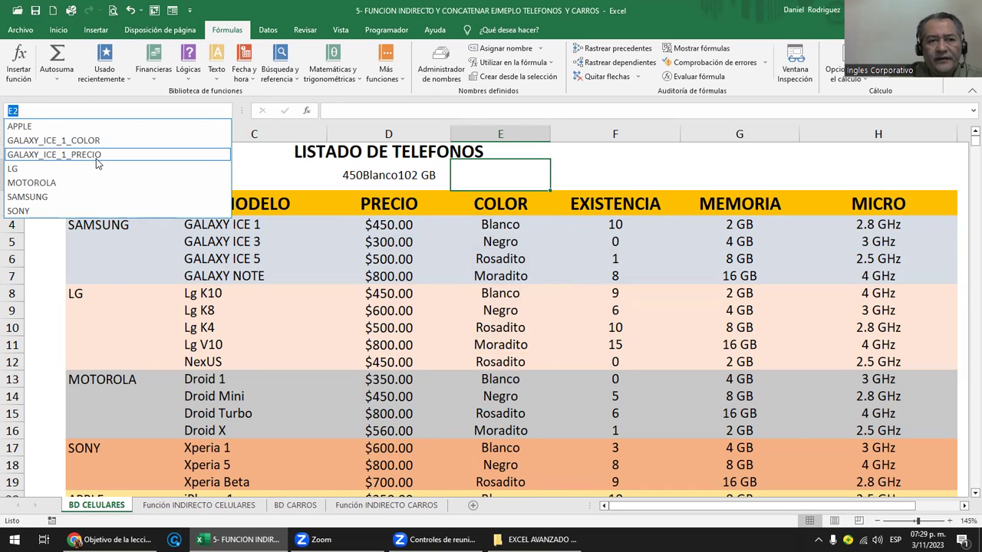
left_click(97, 156)
left_click(225, 111)
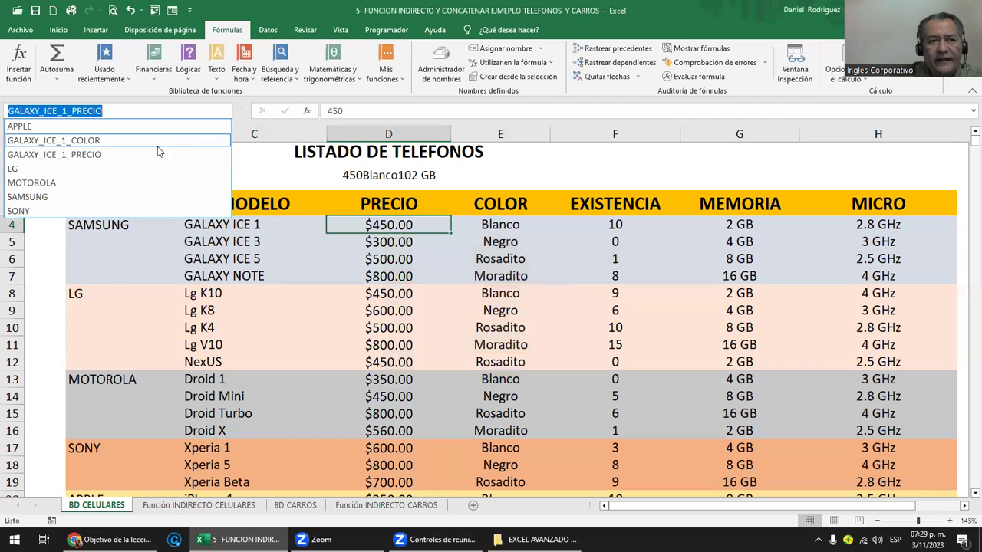
left_click(96, 142)
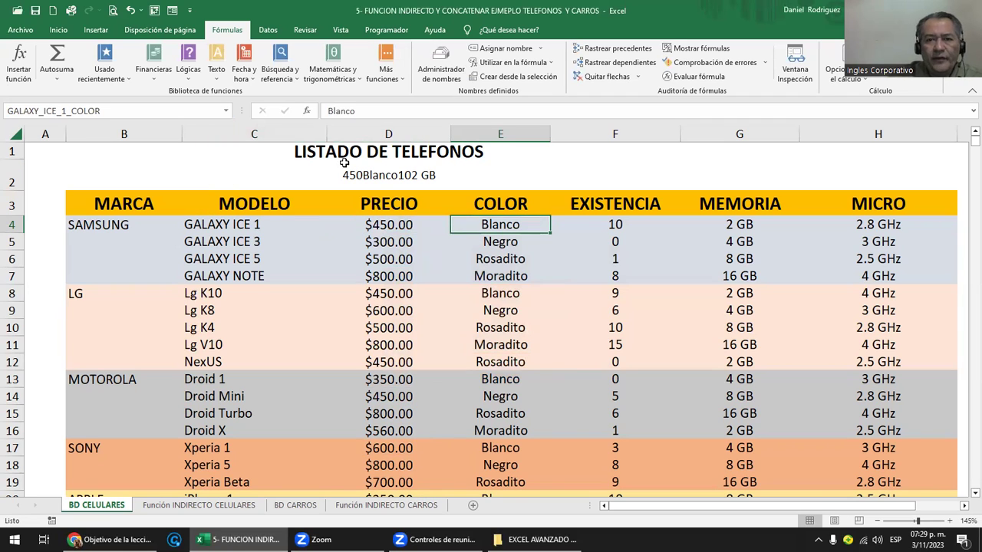
Define the name GALAXY_ICE_1_EXISTENCIA referring to the stock cell F4.
right_click(240, 227)
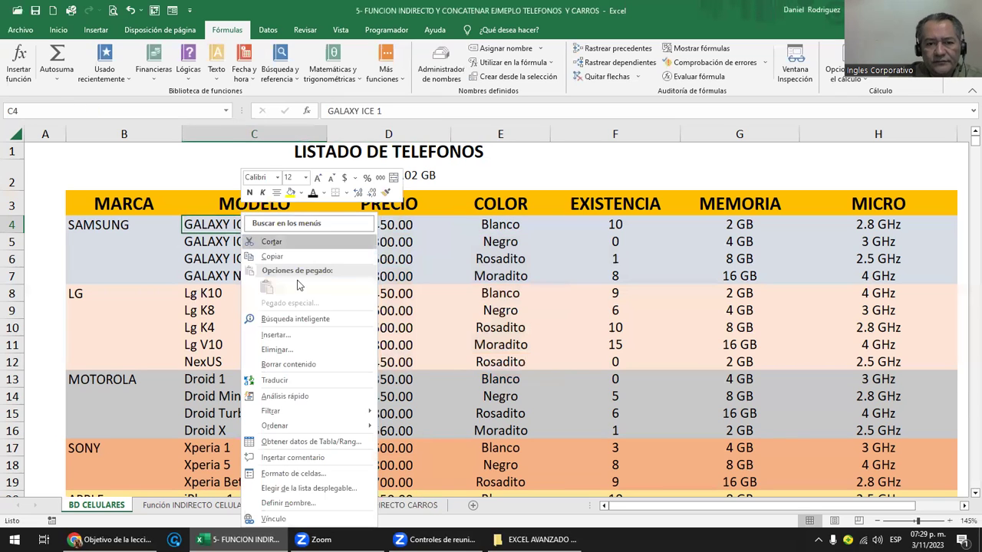
left_click(329, 502)
type("GALAXY_ICE_1_EXISTENCIA")
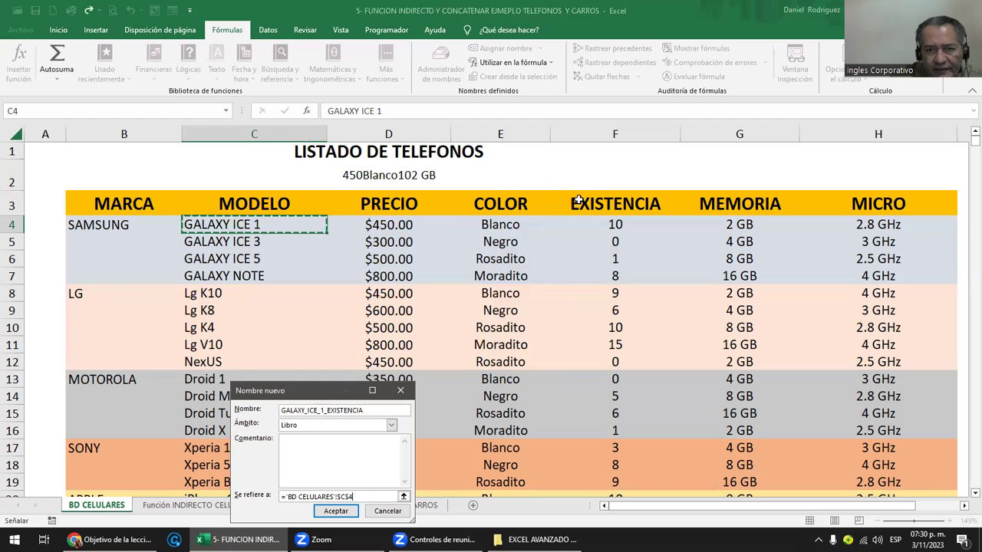
left_click(625, 223)
left_click(340, 511)
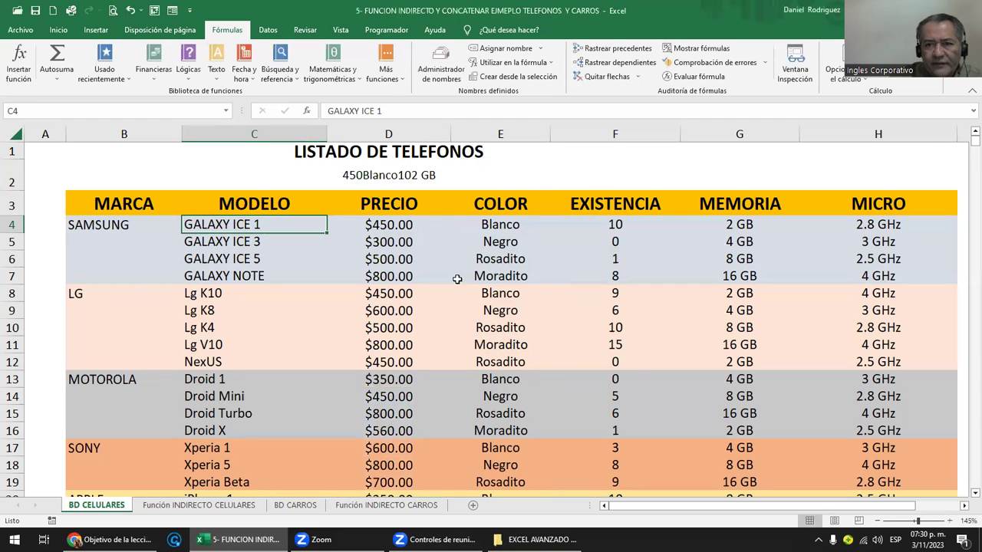
Define the name GALAXY_ICE_1_MEMORIA referring to the 2 GB memory cell G4.
right_click(253, 223)
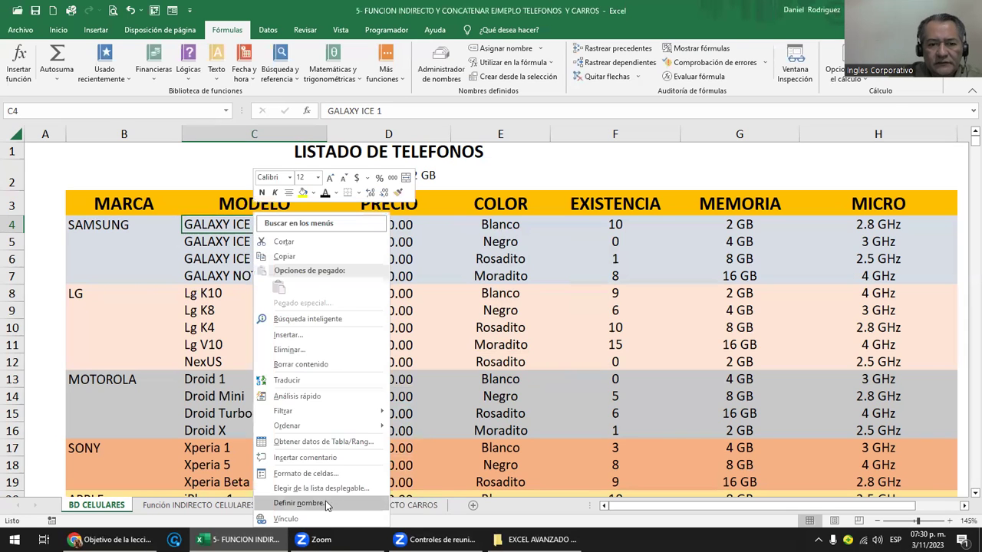
left_click(325, 503)
left_click(337, 413)
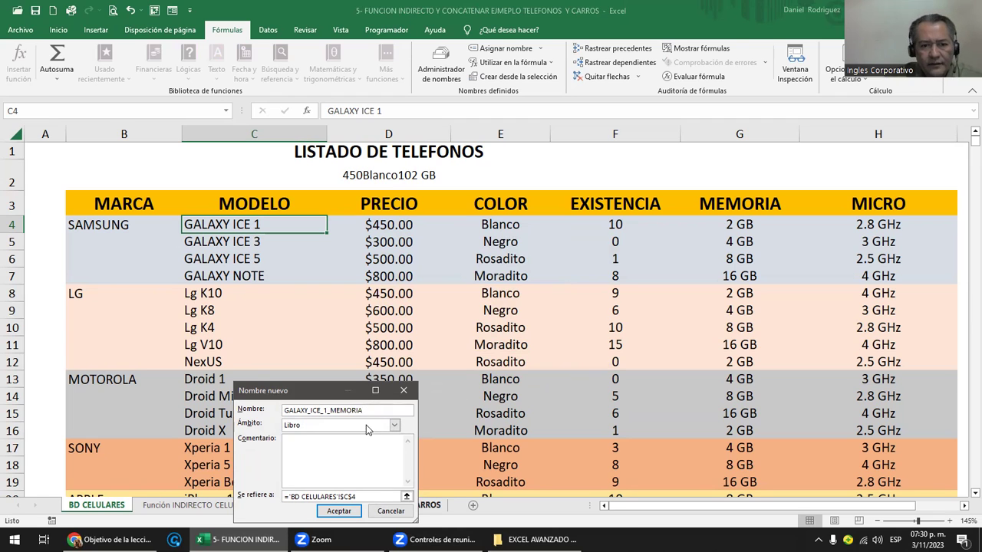
left_click(368, 497)
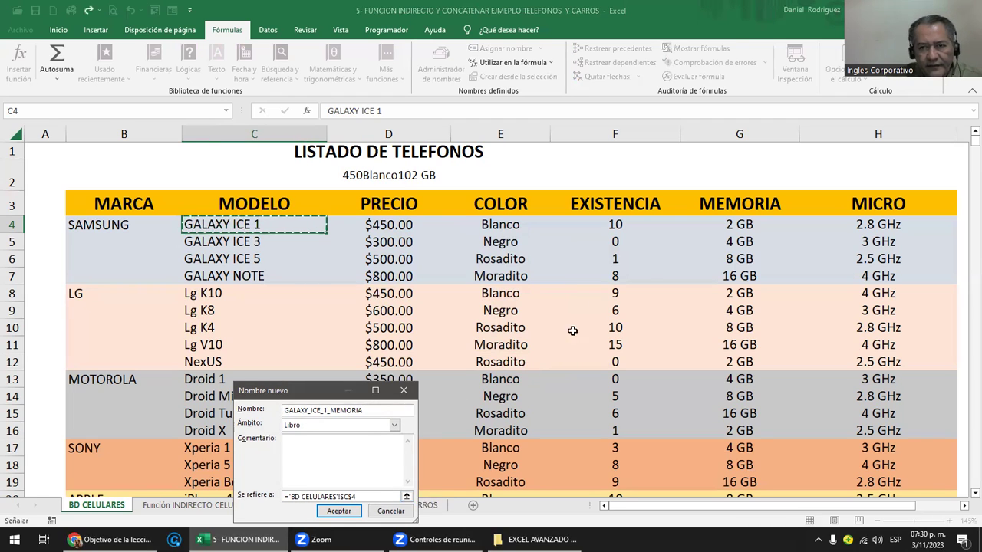
left_click(734, 224)
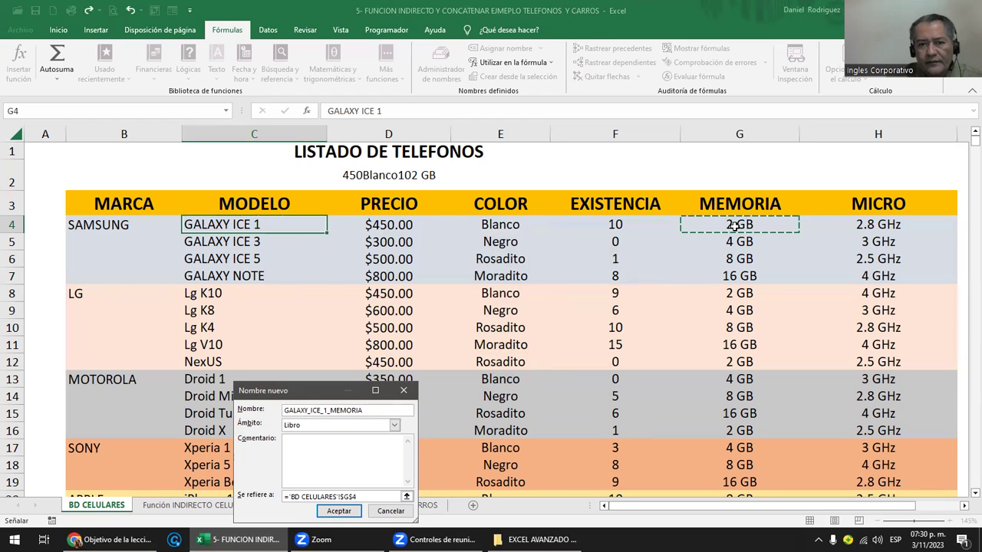
left_click(341, 511)
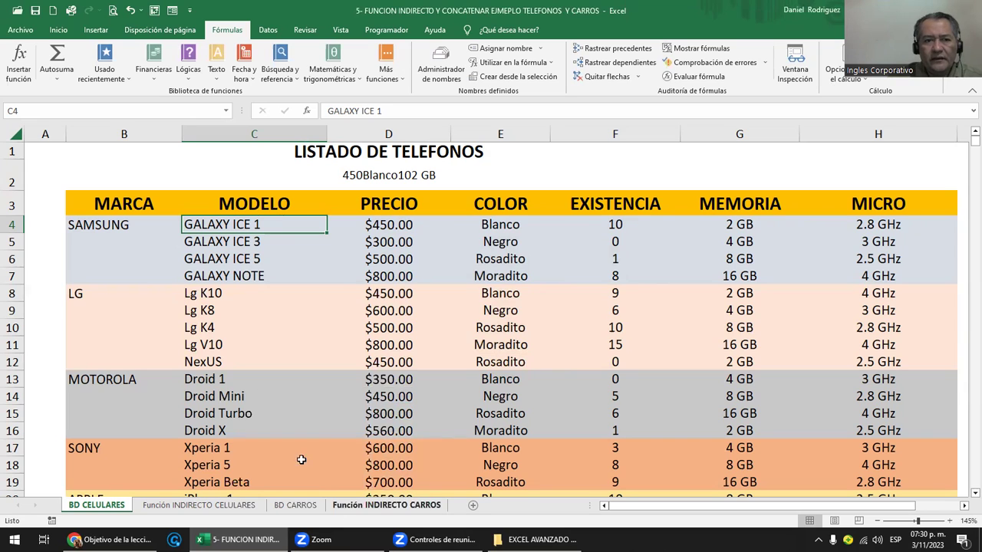
Define GALAXY_ICE_1_MICRO, scoped to the workbook, referring to the 2.8 GHz processor in H4.
right_click(264, 227)
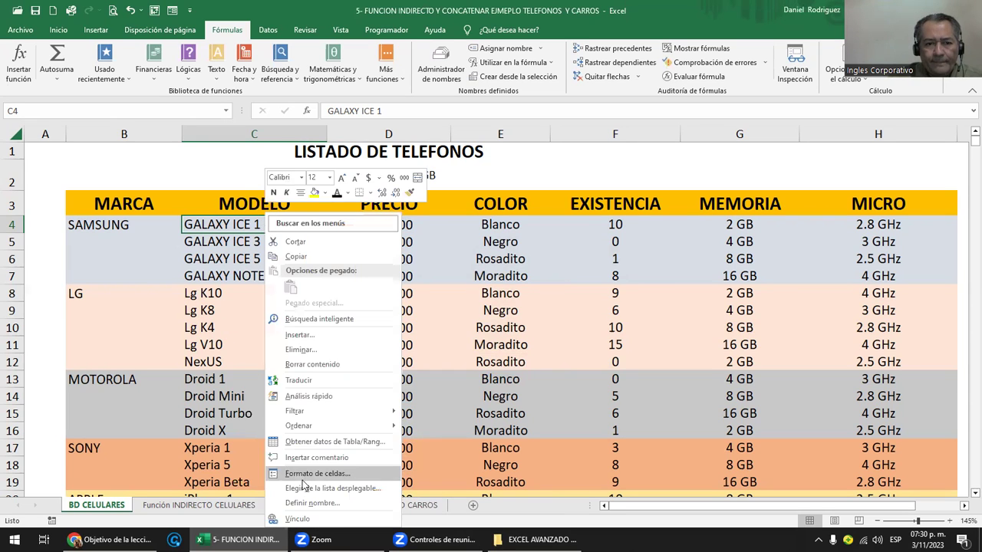
left_click(311, 503)
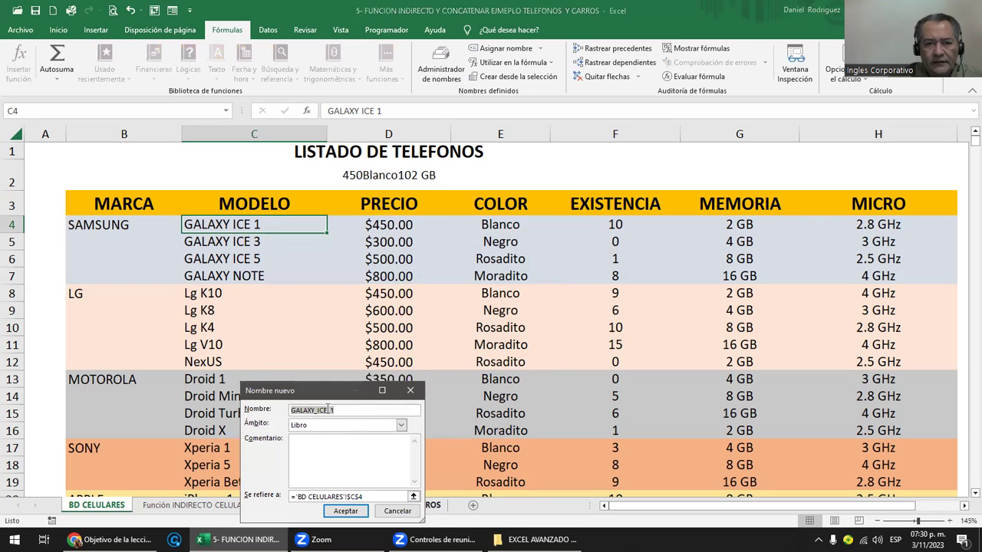
left_click(348, 412)
type("_")
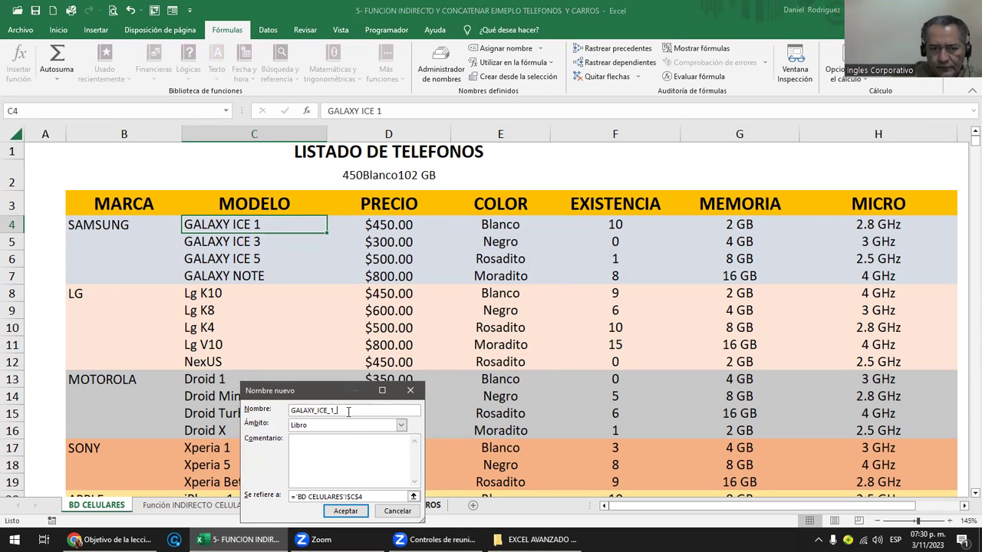
type("MICRO")
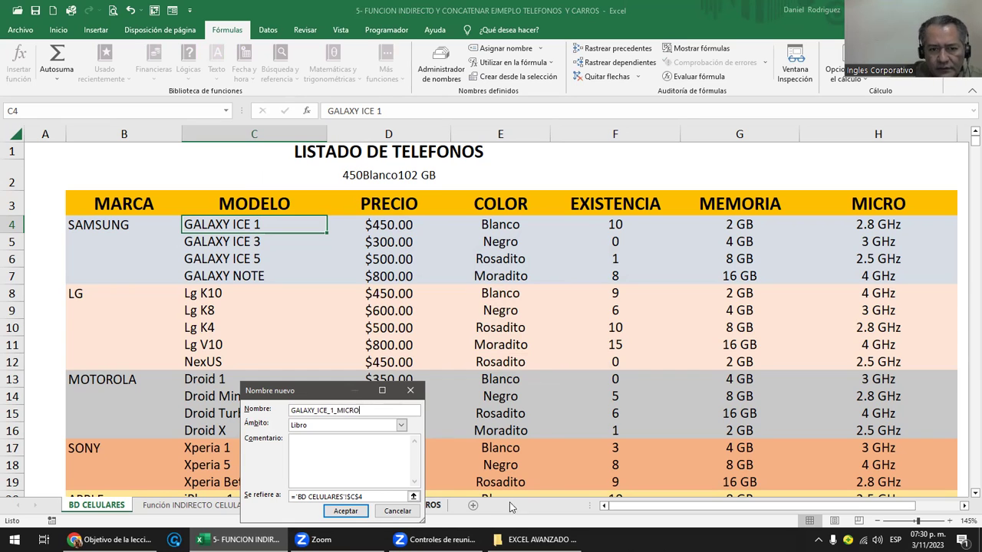
left_click(368, 497)
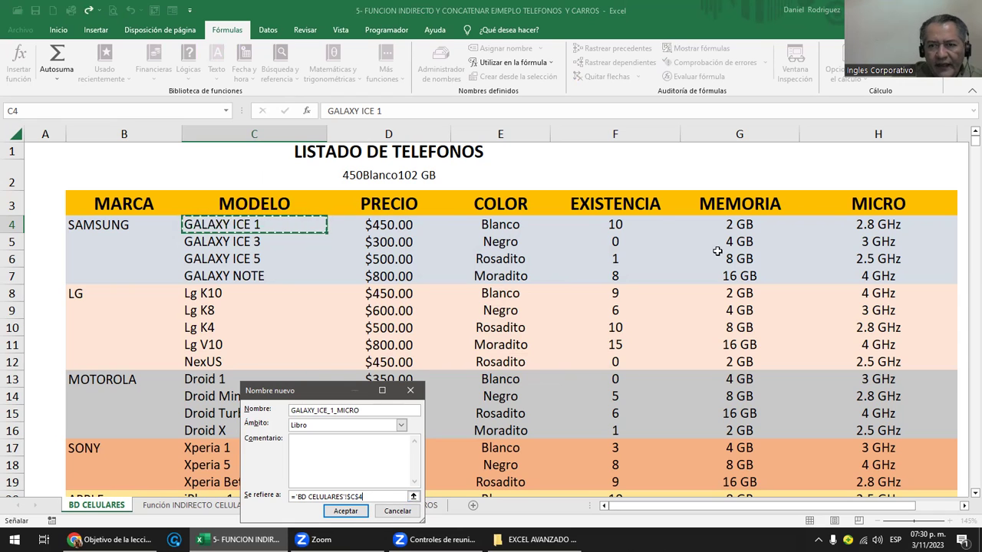
left_click(866, 227)
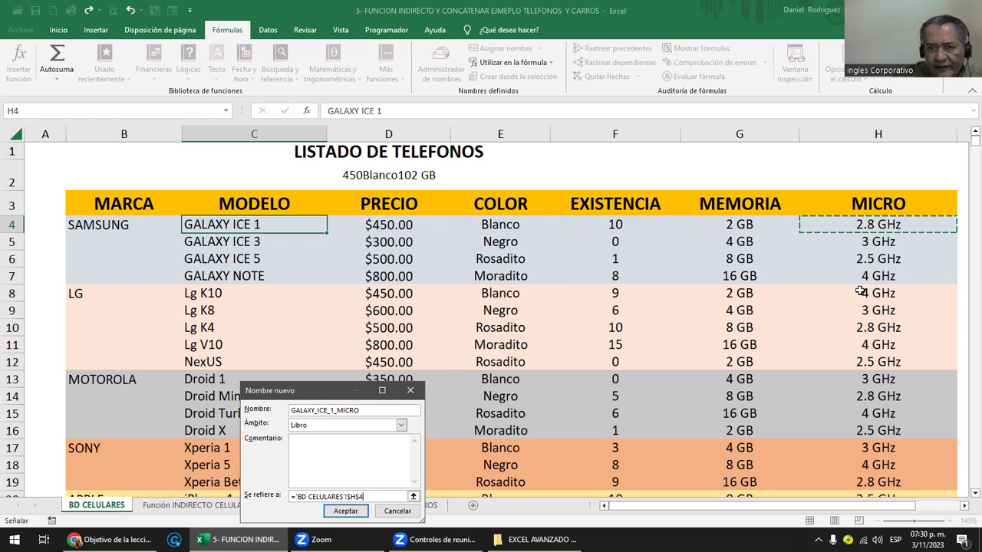
left_click(345, 511)
left_click(208, 168)
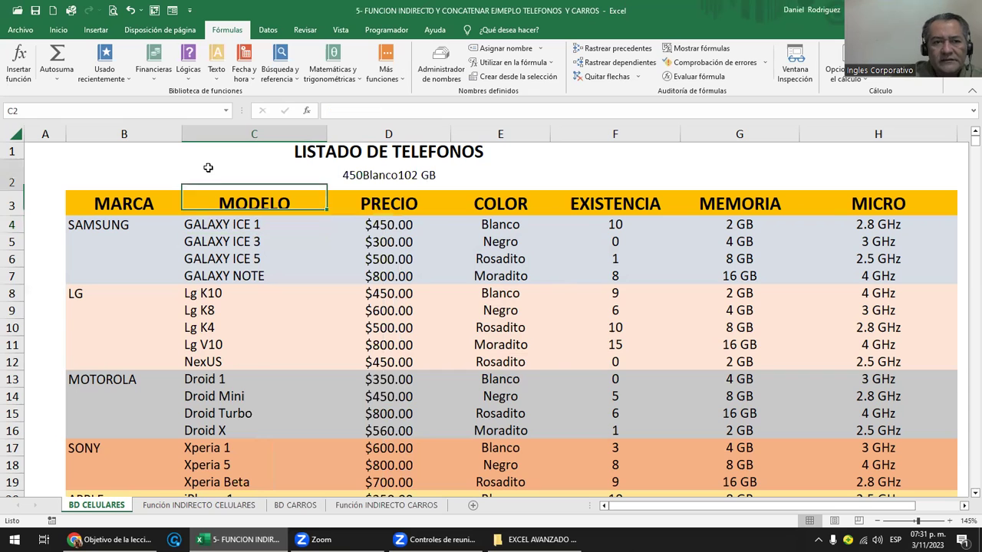
left_click(225, 110)
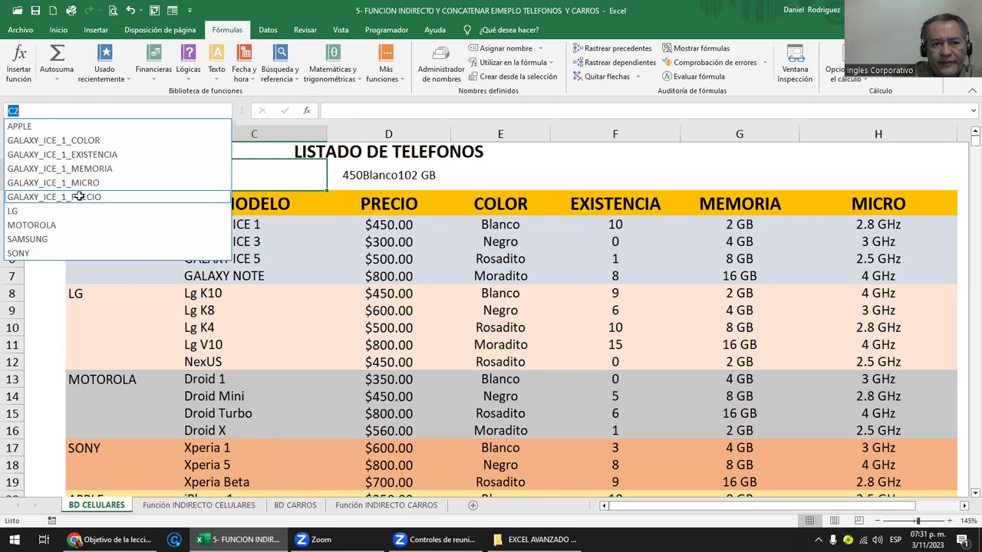
left_click(79, 197)
left_click(226, 110)
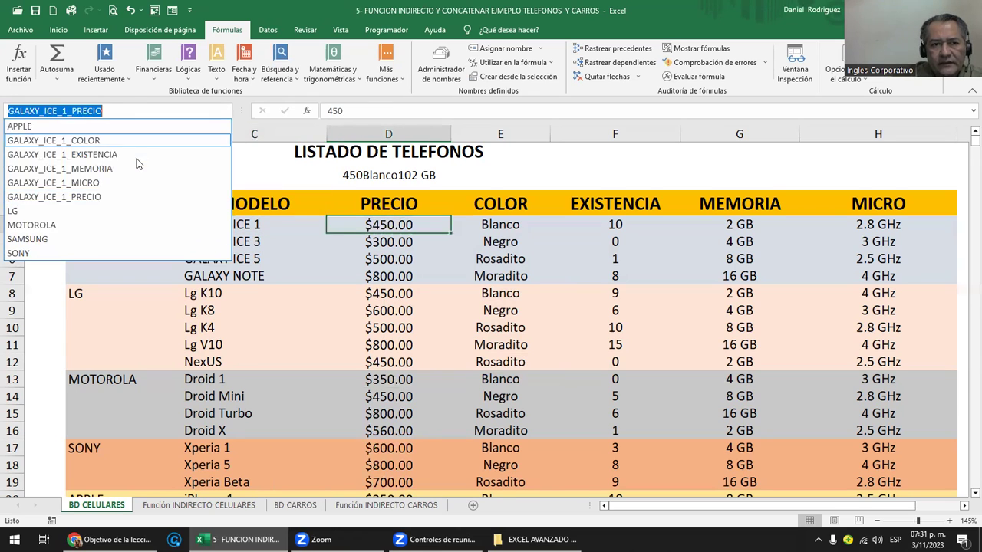
left_click(89, 182)
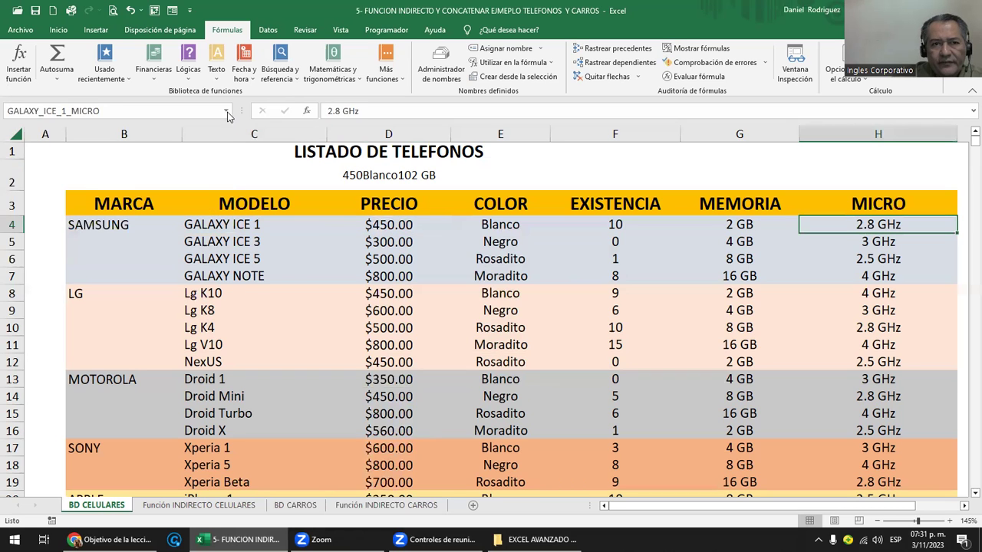
left_click(225, 111)
left_click(102, 166)
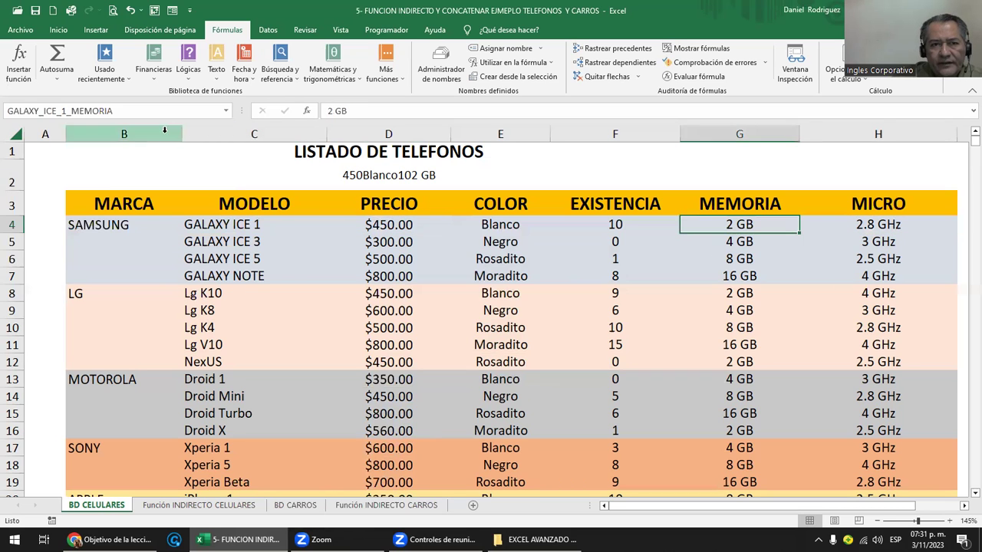
left_click(225, 111)
left_click(145, 156)
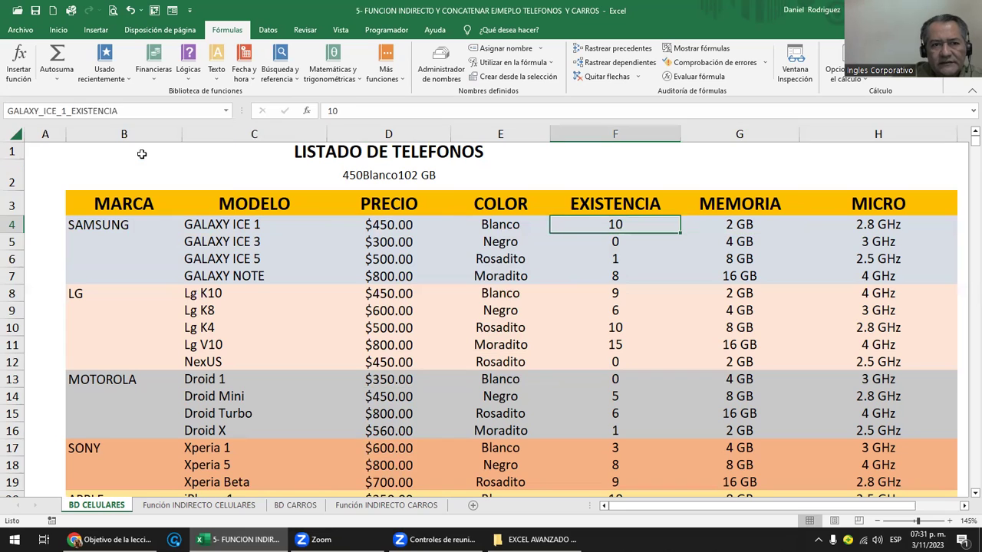
left_click(225, 110)
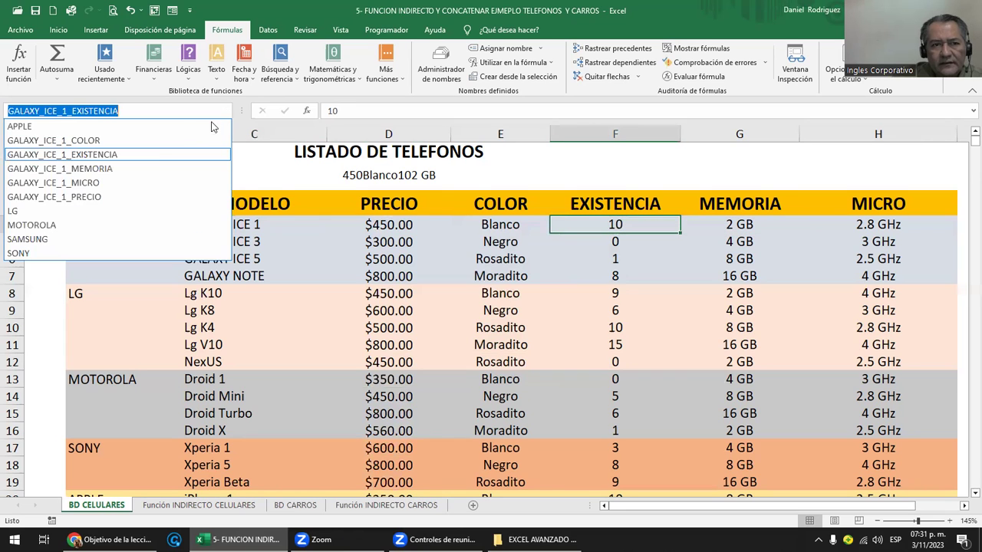
left_click(123, 139)
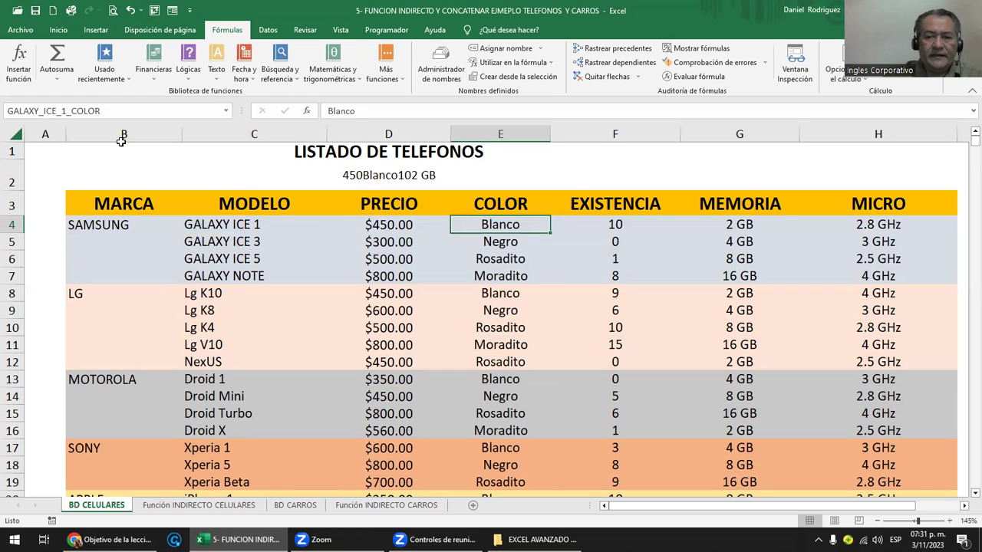
left_click(96, 294)
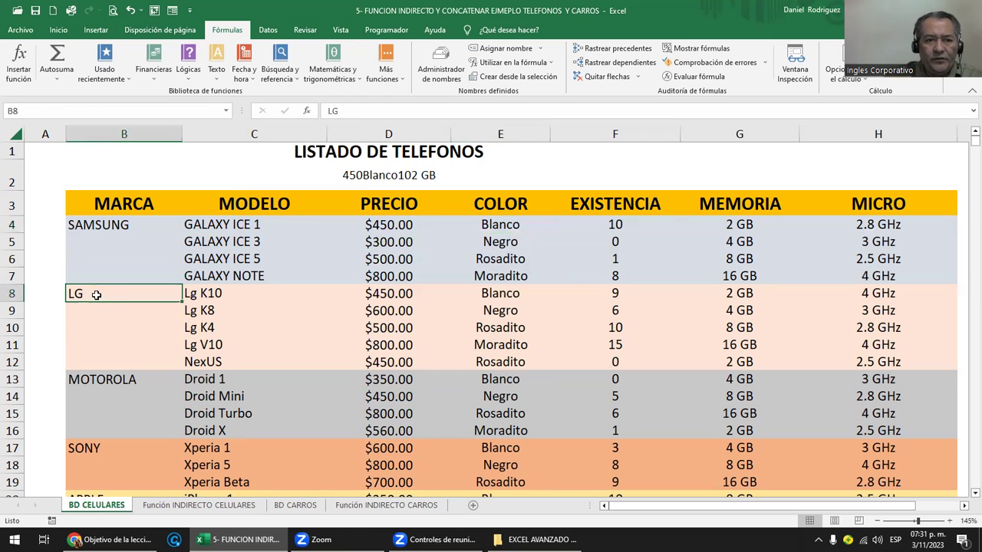
left_click(209, 301)
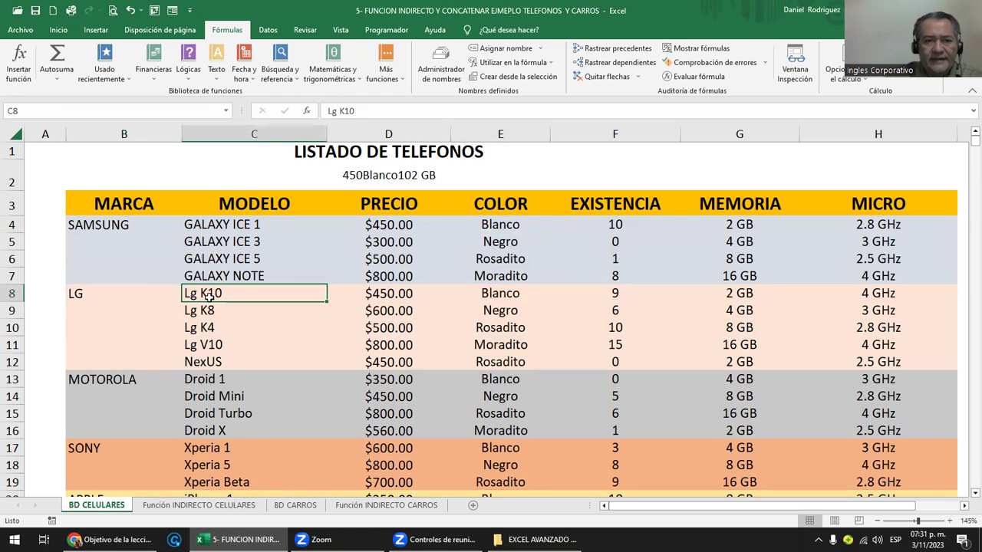
On Función INDIRECTO CELULARES, choose GALAXY ICE 3 in D9 and review the #¡REF! results in F10:J10.
left_click(189, 511)
left_click(272, 213)
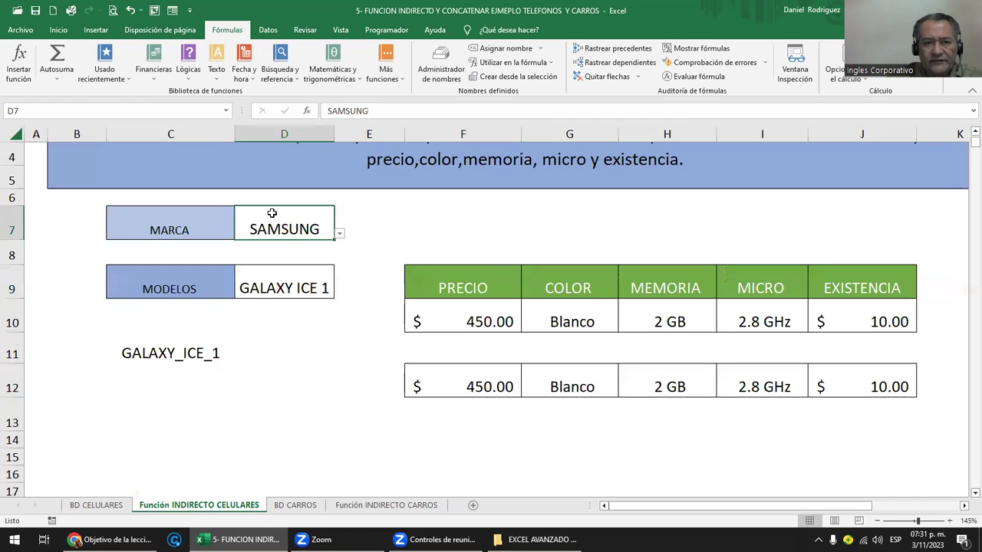
left_click(259, 275)
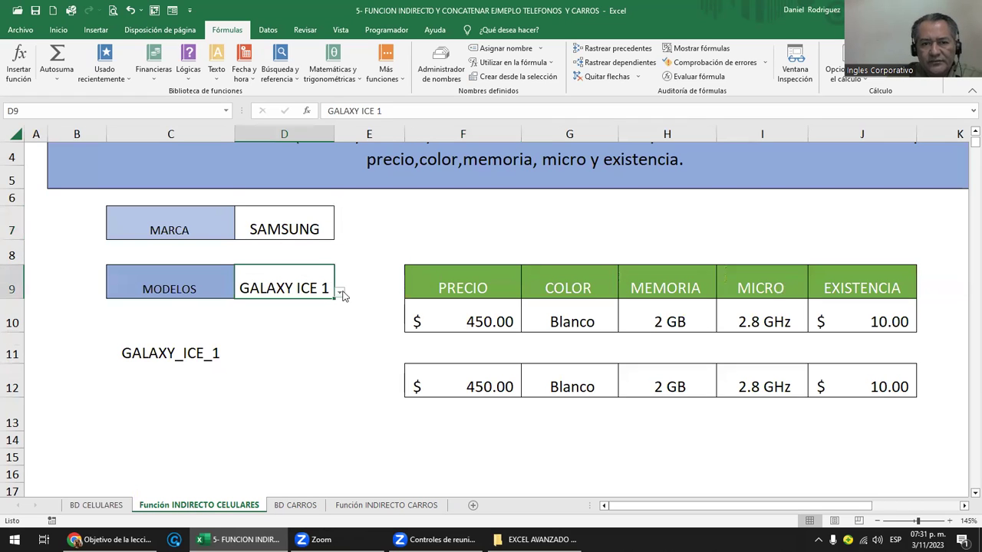
left_click_drag(449, 307, 856, 322)
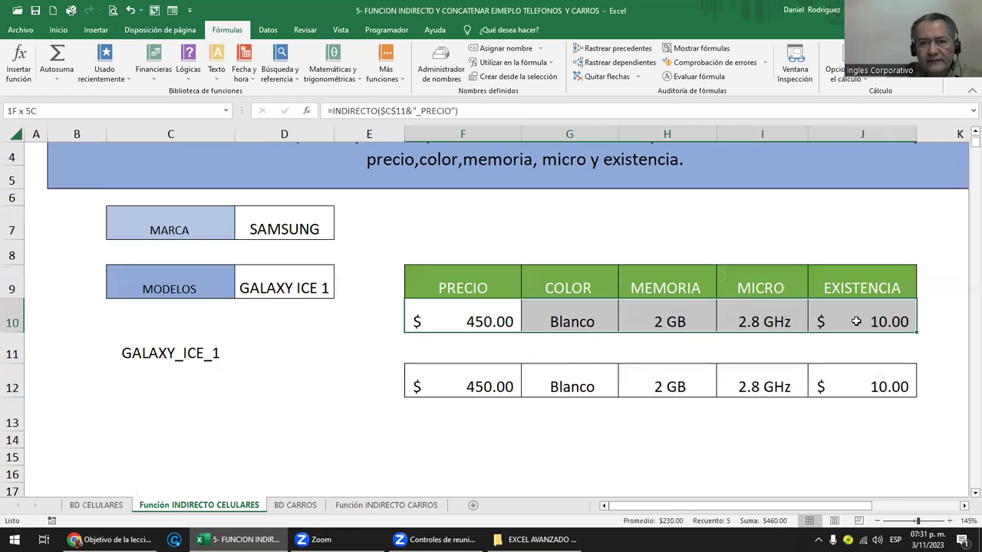
left_click(320, 342)
left_click(303, 290)
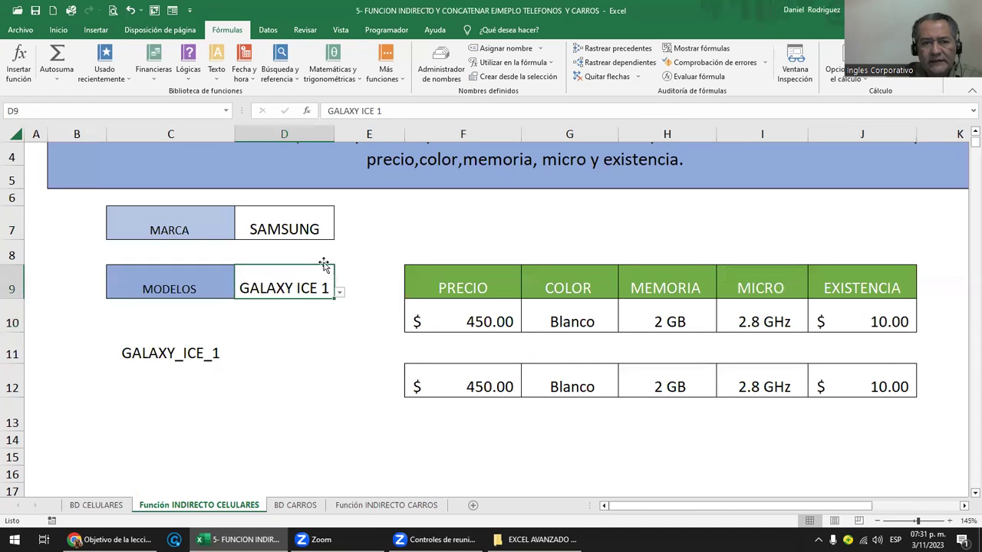
left_click(339, 293)
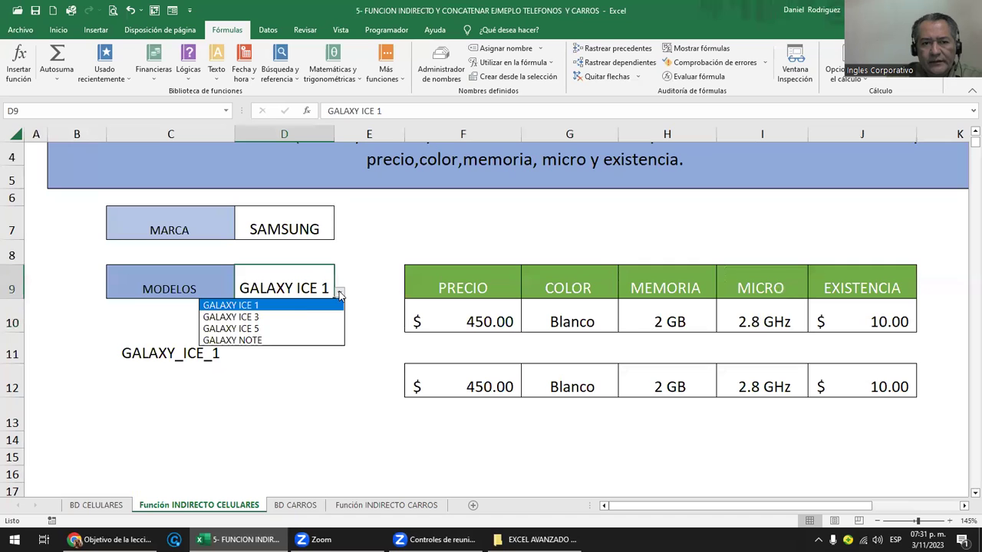
left_click(255, 318)
left_click_drag(450, 317, 844, 318)
left_click(115, 508)
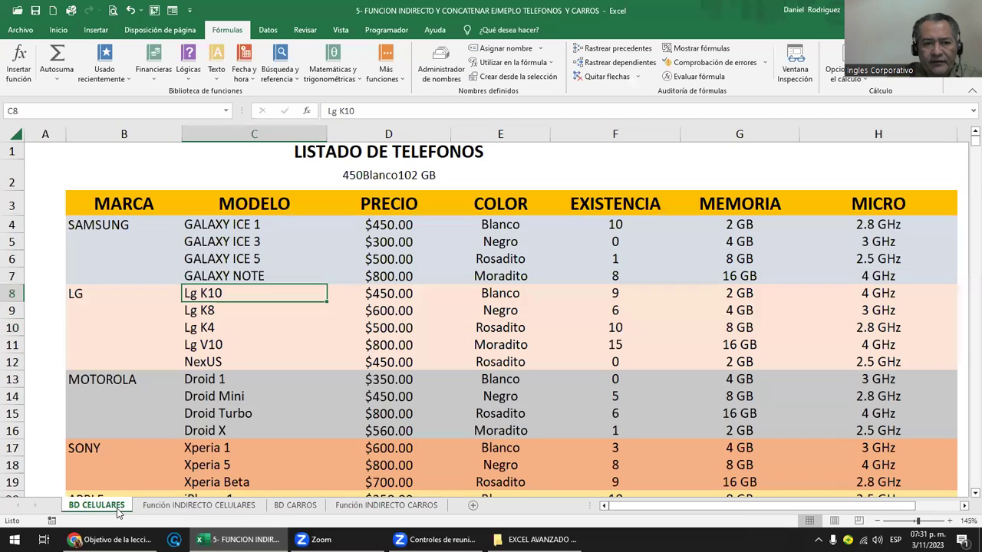
left_click_drag(242, 244, 398, 242)
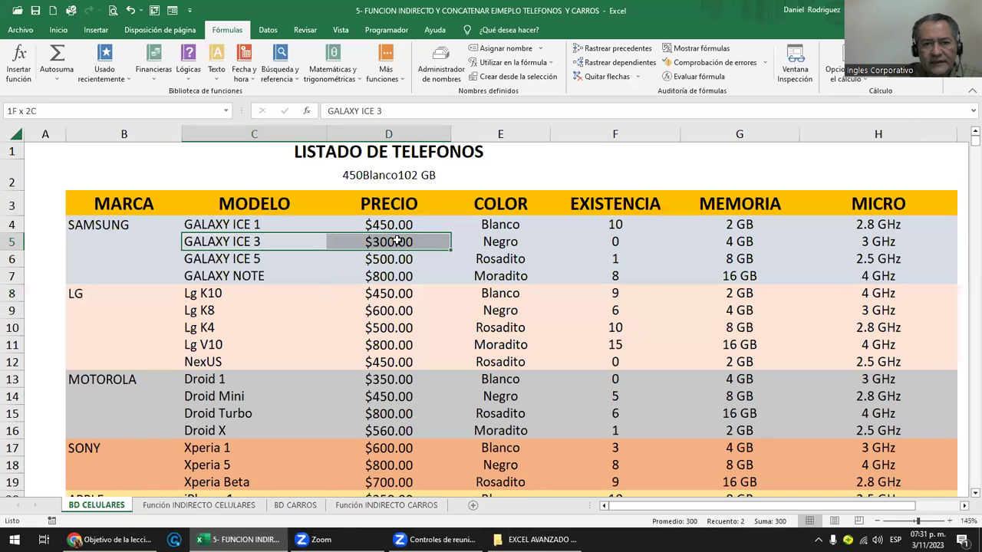
left_click(379, 240)
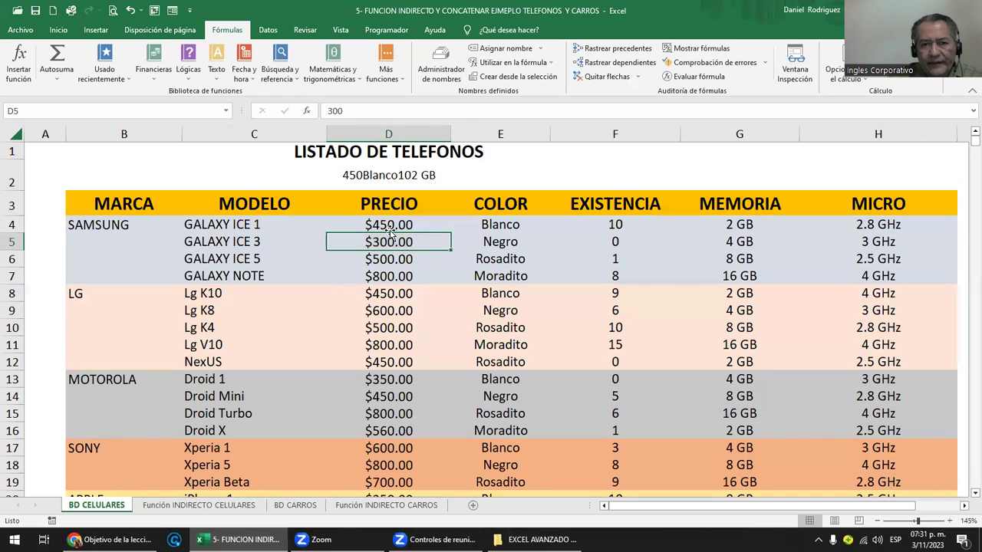
left_click_drag(388, 239, 874, 241)
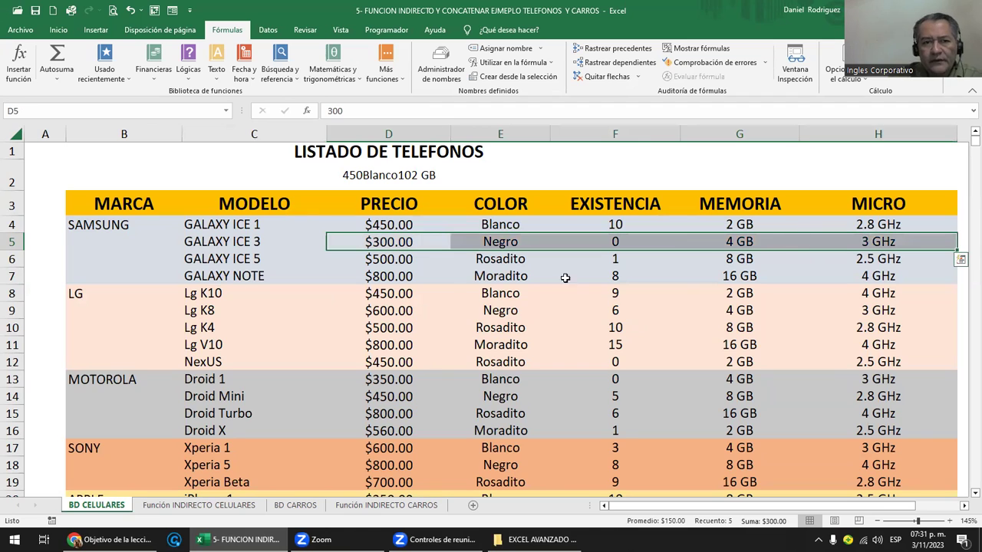
left_click_drag(388, 261, 465, 261)
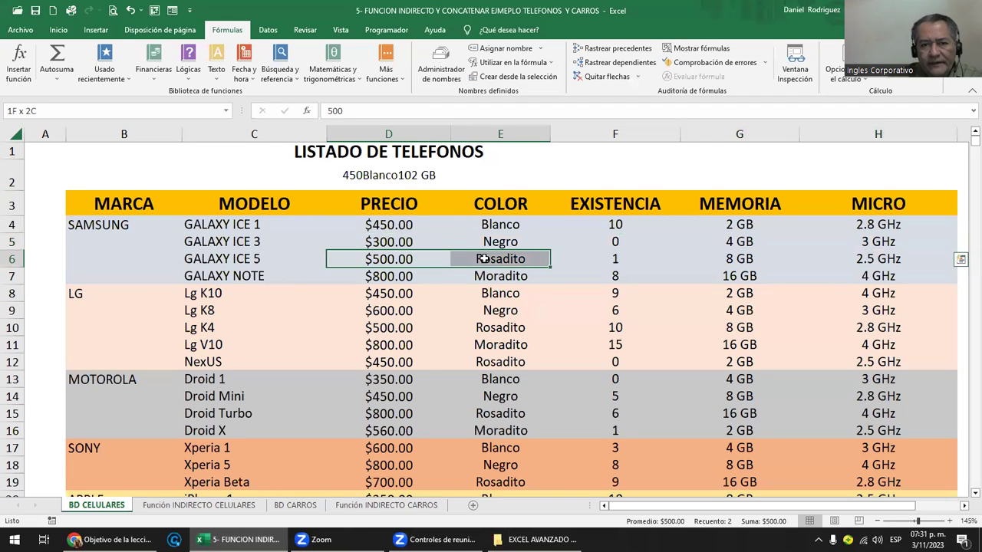
left_click(397, 279)
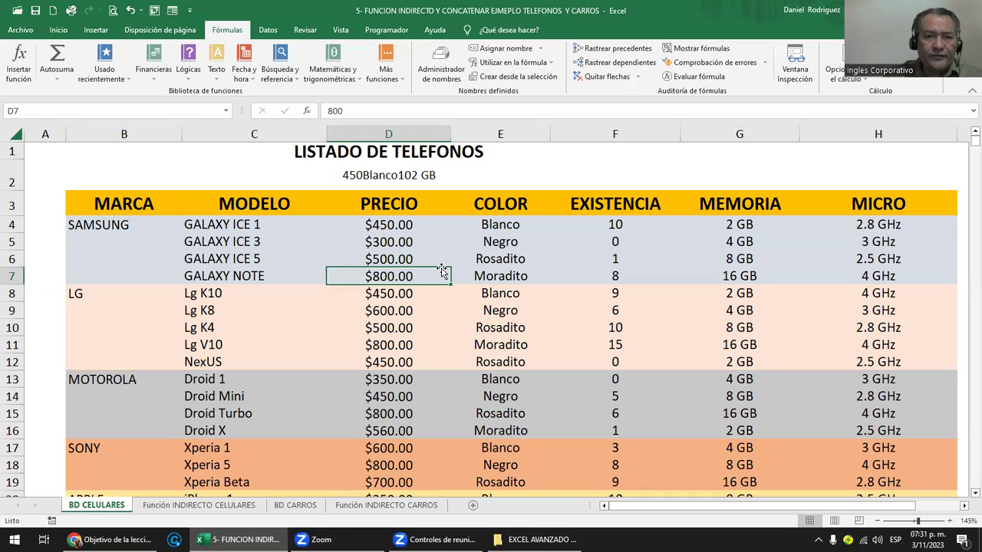
left_click_drag(232, 224, 235, 281)
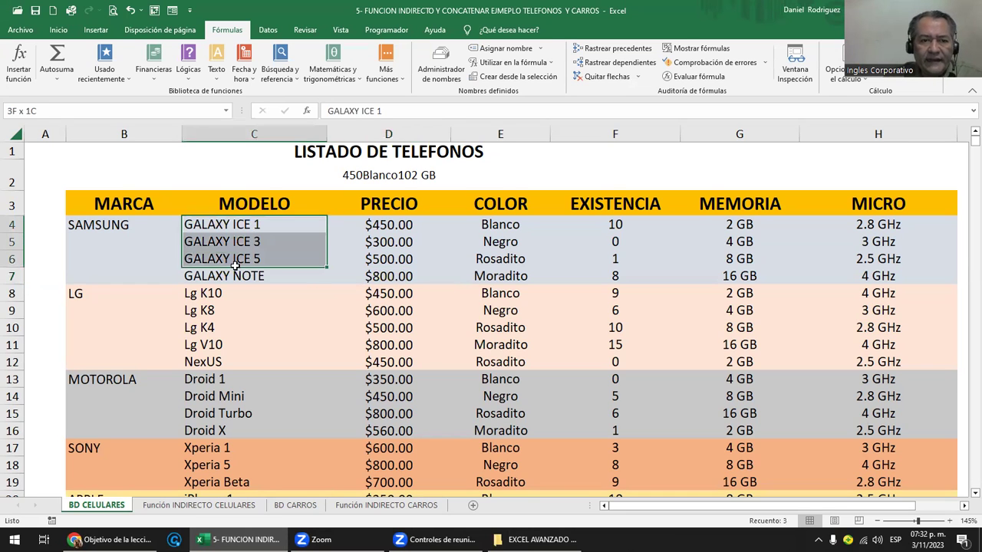
left_click(249, 224)
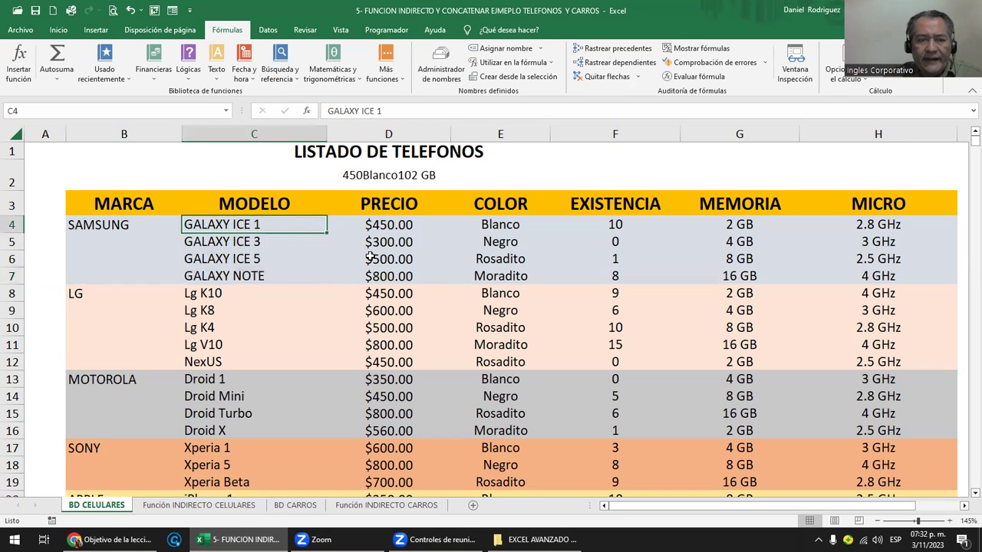
key("F2")
Rename the model to GALAXY ICE X, pick it in D9, and inspect F10's formula.
key("BackSpace")
type("X")
key("Return")
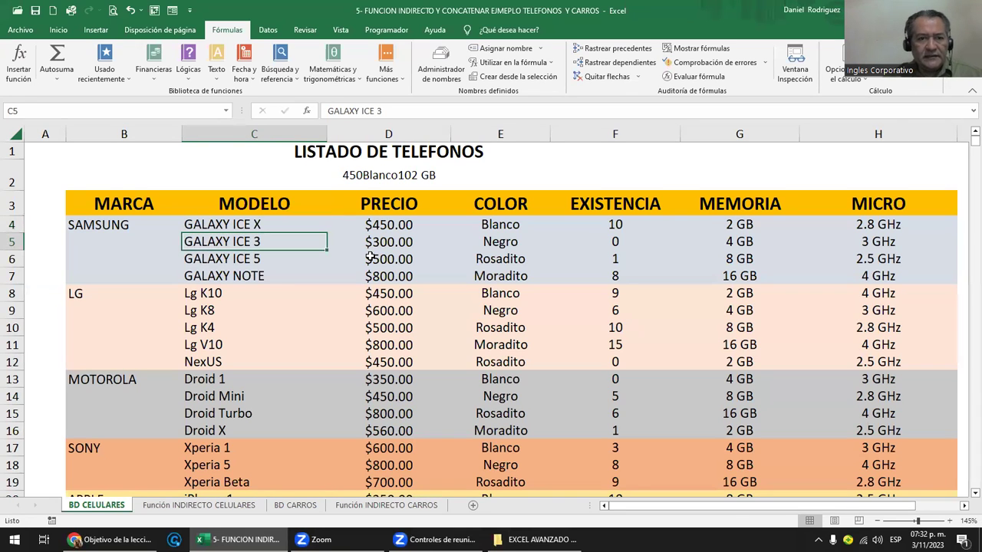
left_click(199, 505)
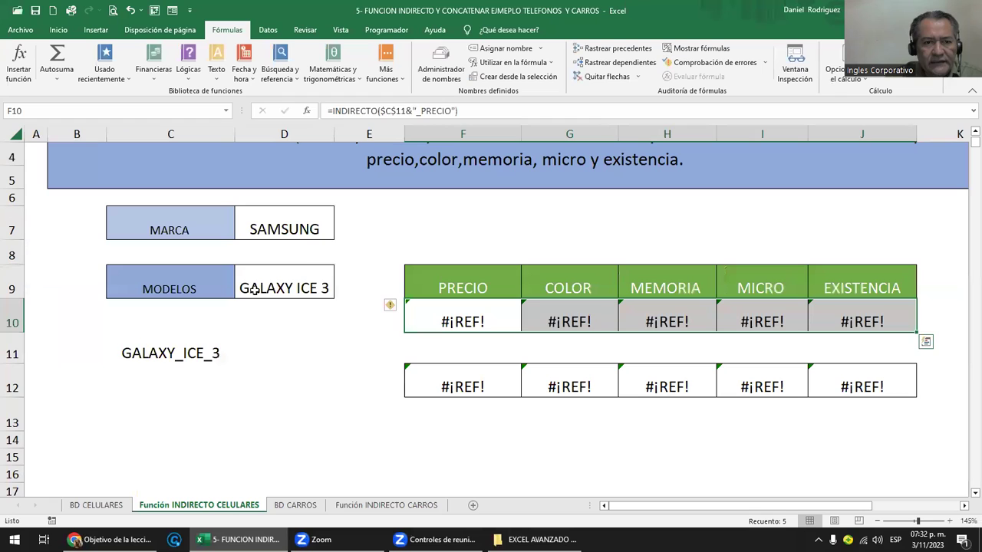
left_click(322, 289)
left_click(340, 293)
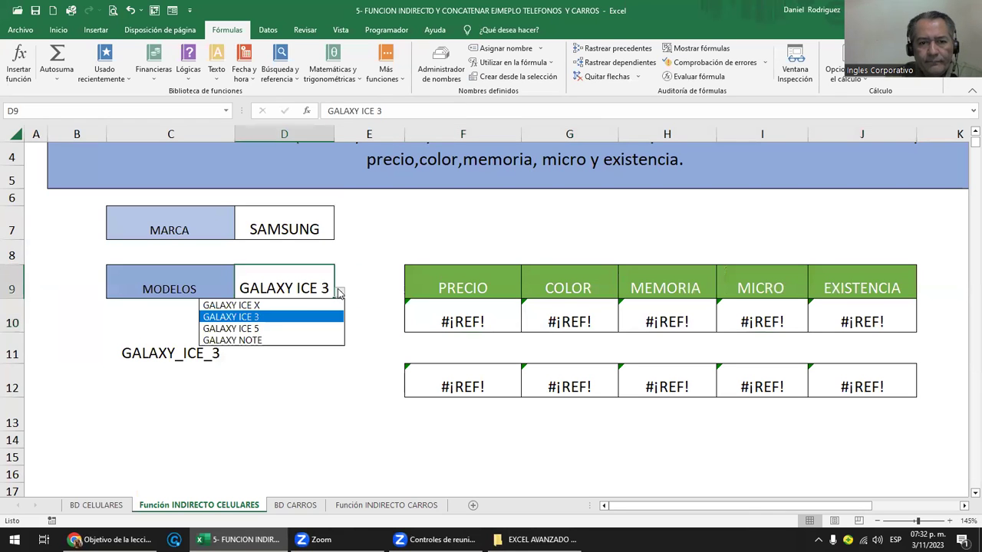
left_click(259, 307)
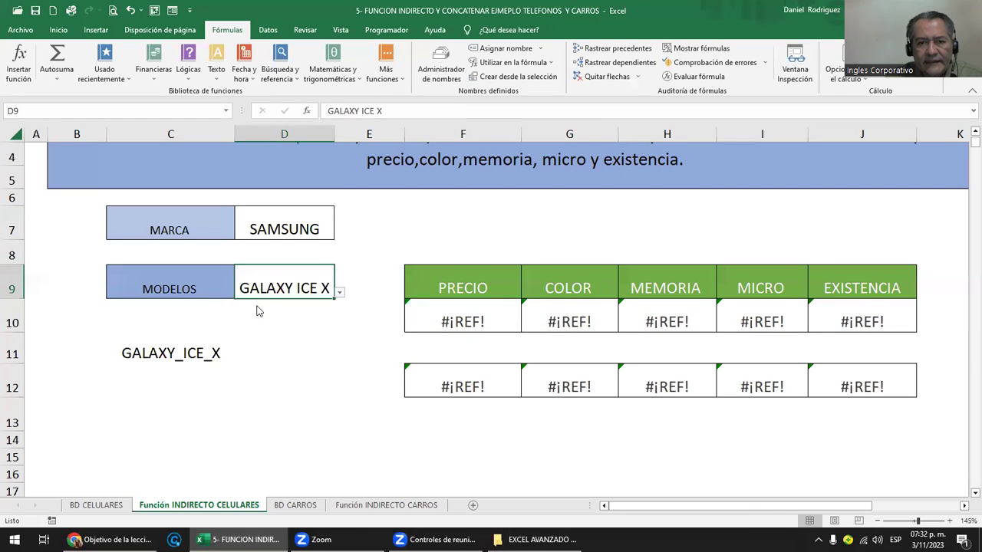
left_click(452, 323)
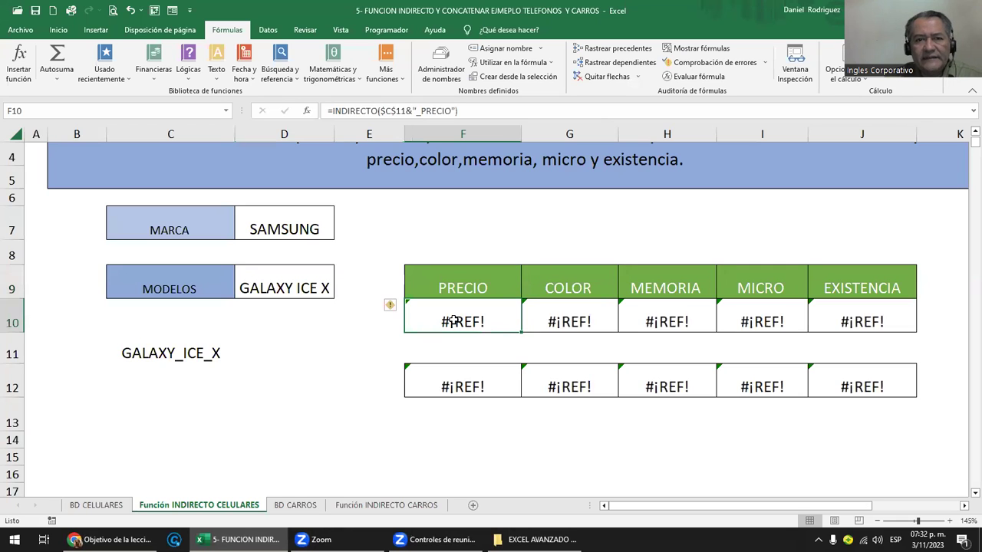
left_click(226, 113)
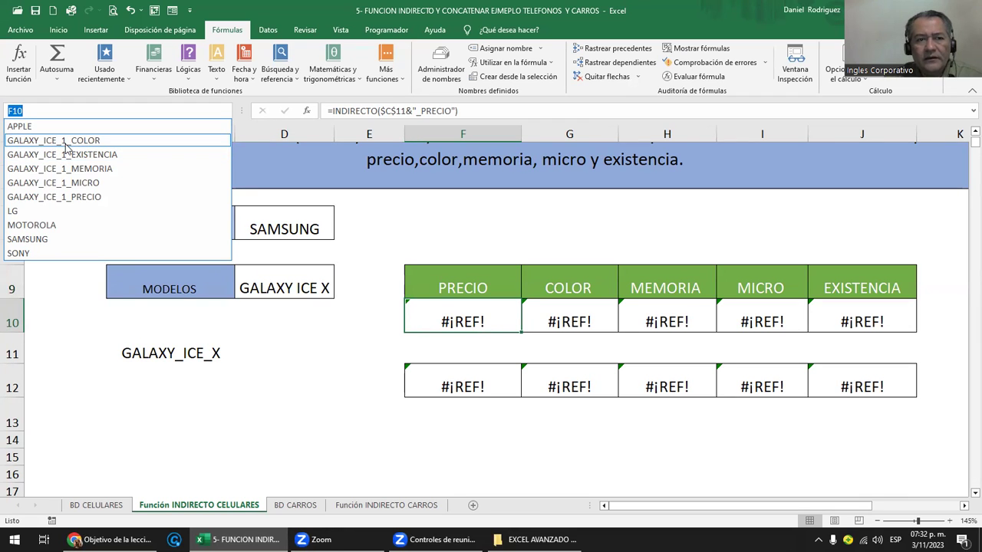
Undo back to GALAXY ICE 3, then confirm GALAXY_ICE_1_COLOR still points at E4 on BD CELULARES.
left_click(311, 290)
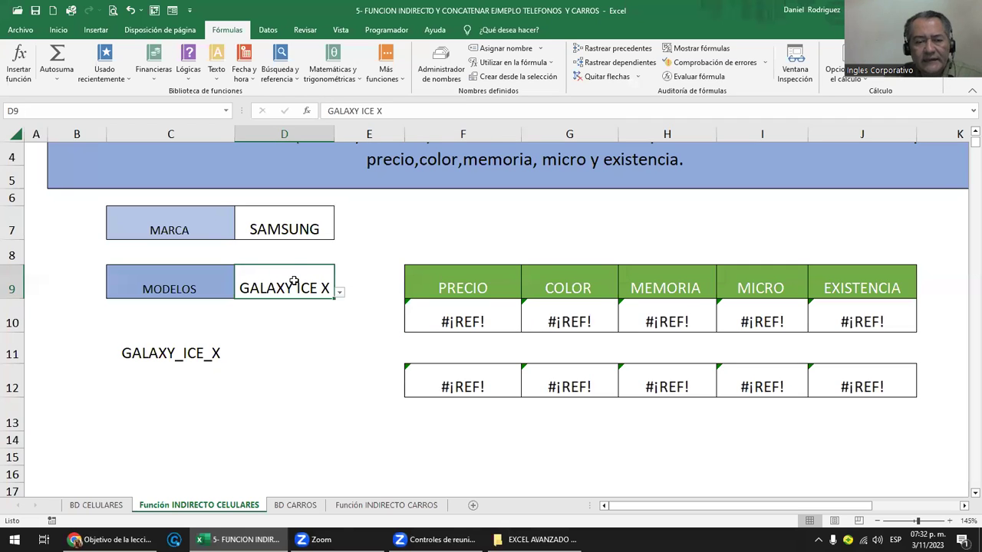
key("ctrl+z")
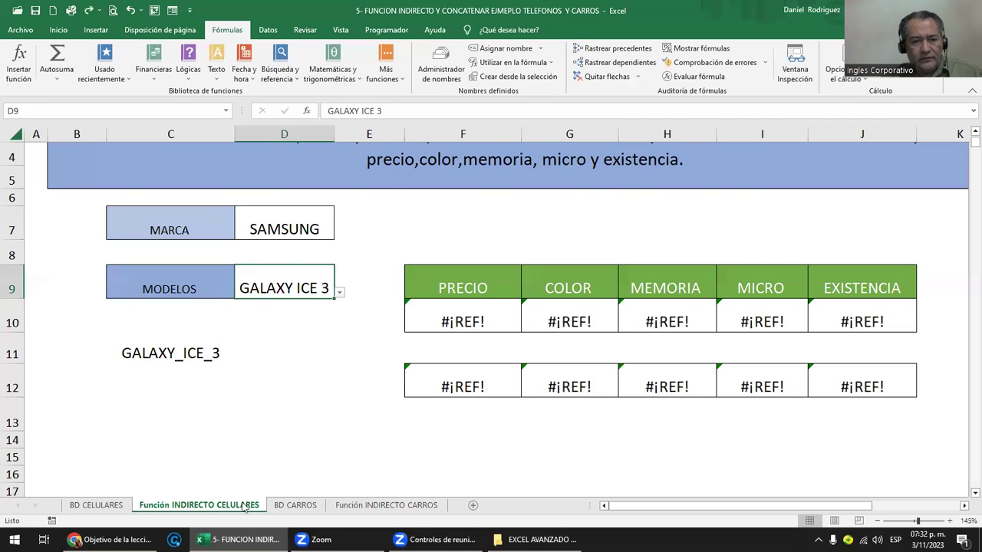
left_click(96, 506)
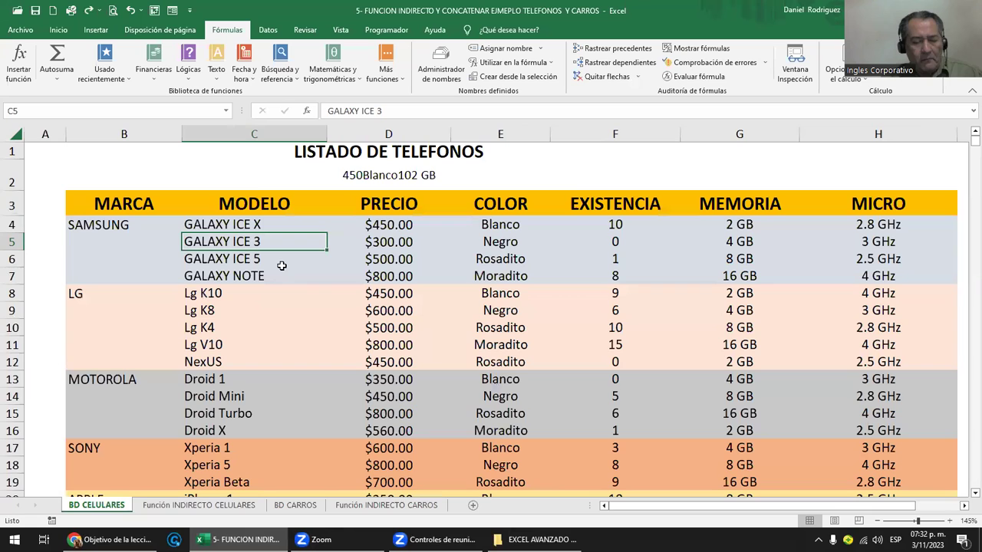
left_click(249, 223)
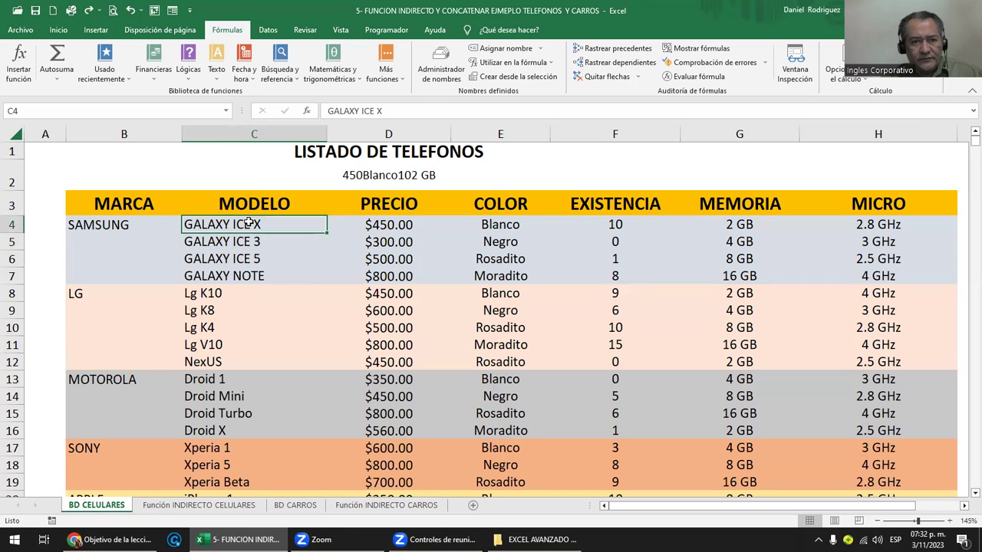
left_click(225, 110)
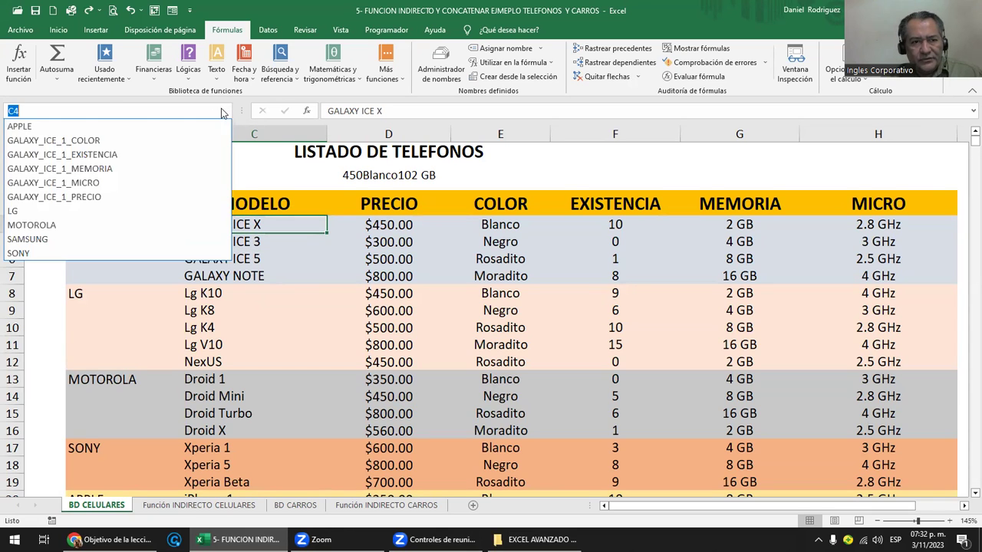
left_click(114, 141)
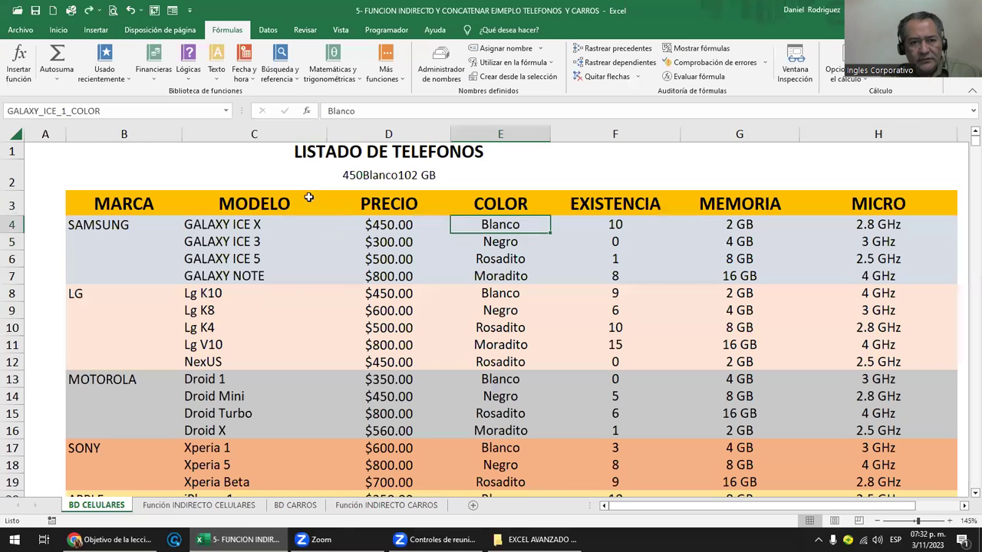
left_click(223, 221)
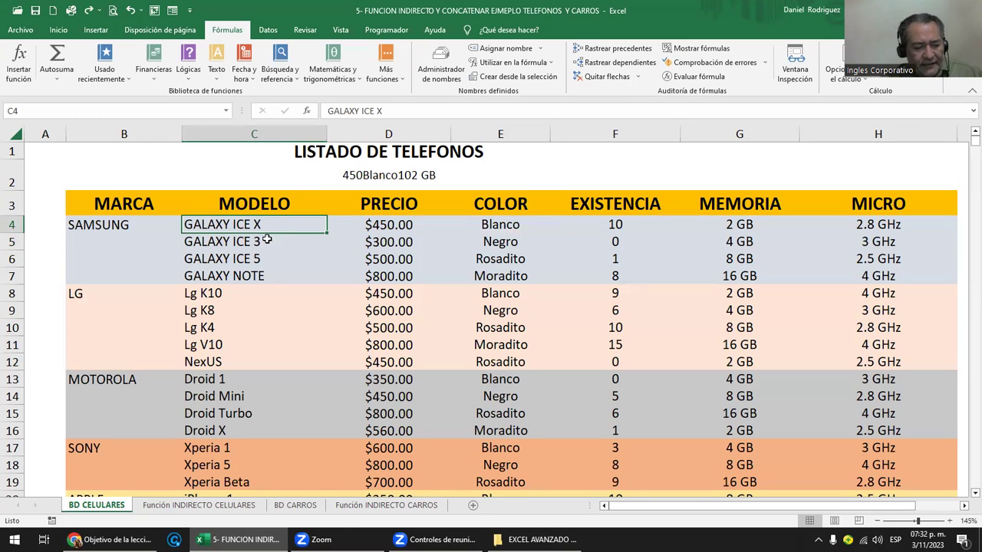
Restore the first Samsung model name to GALAXY ICE 1 and select it as the model.
key("ctrl+z")
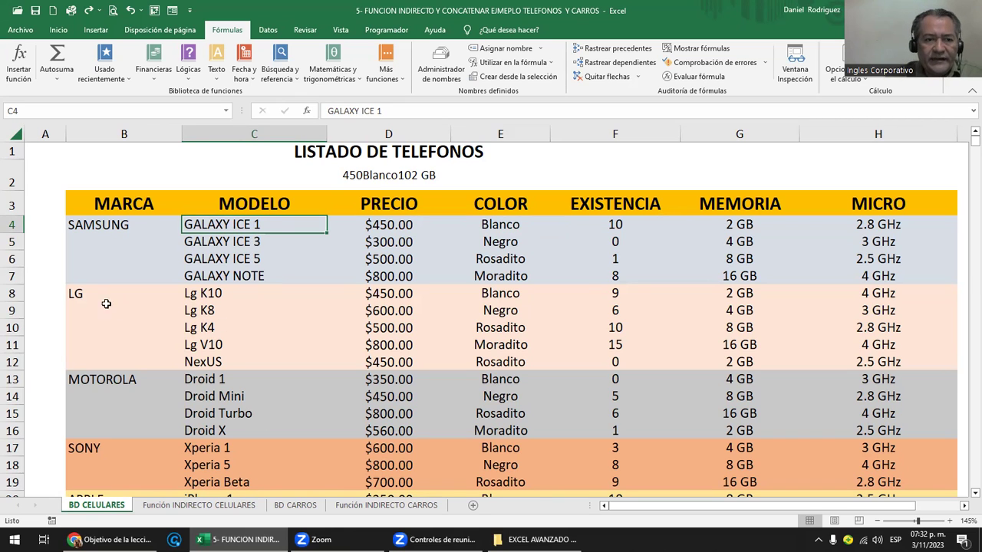
left_click(79, 294)
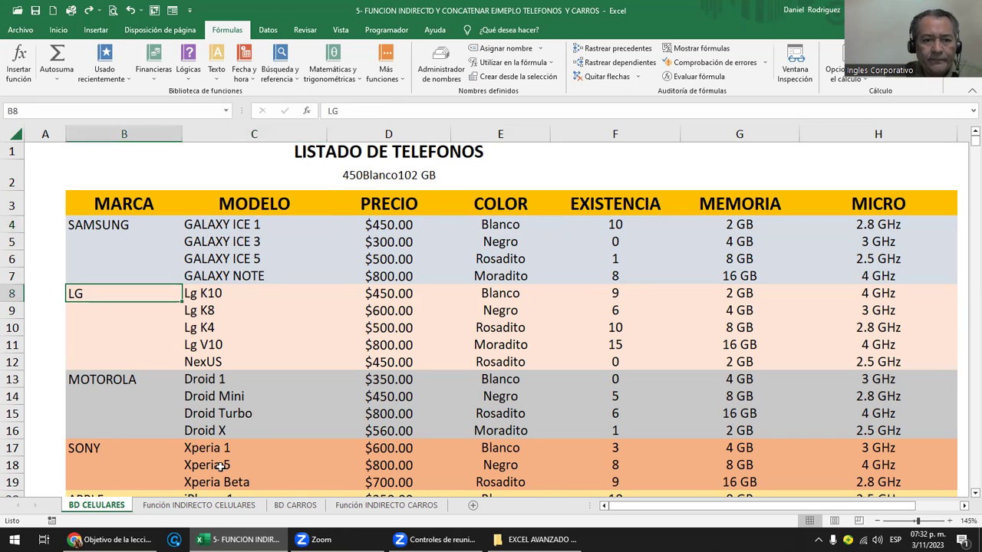
left_click(199, 505)
left_click(301, 235)
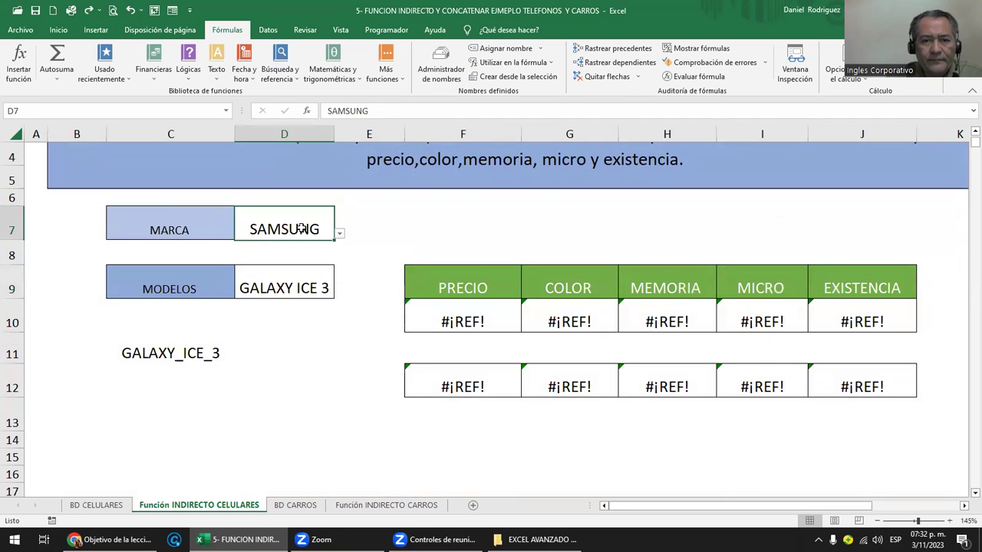
left_click(303, 291)
left_click(339, 293)
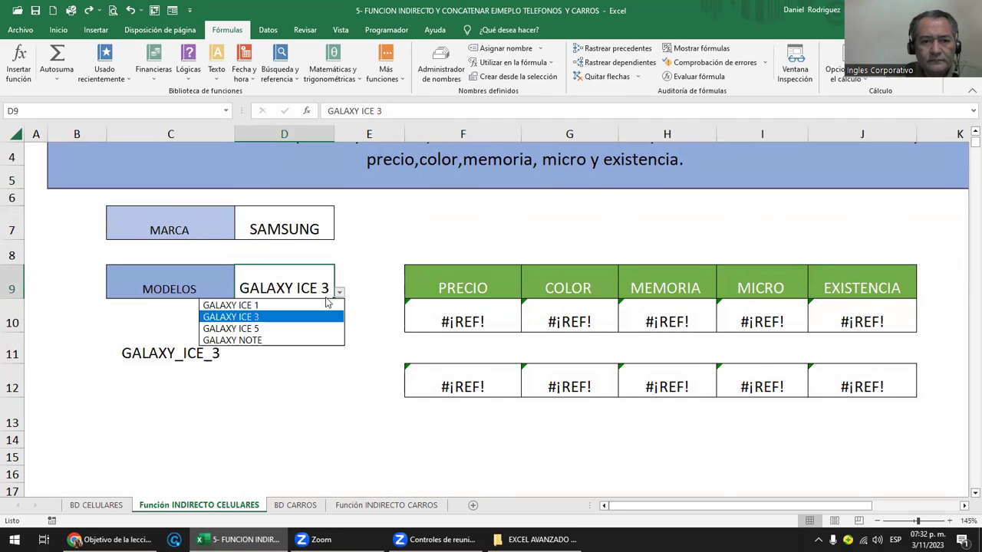
left_click(275, 305)
Switch the brand in D7 to LG and choose Lg K10 as the model.
left_click(304, 228)
left_click(339, 233)
left_click(253, 244)
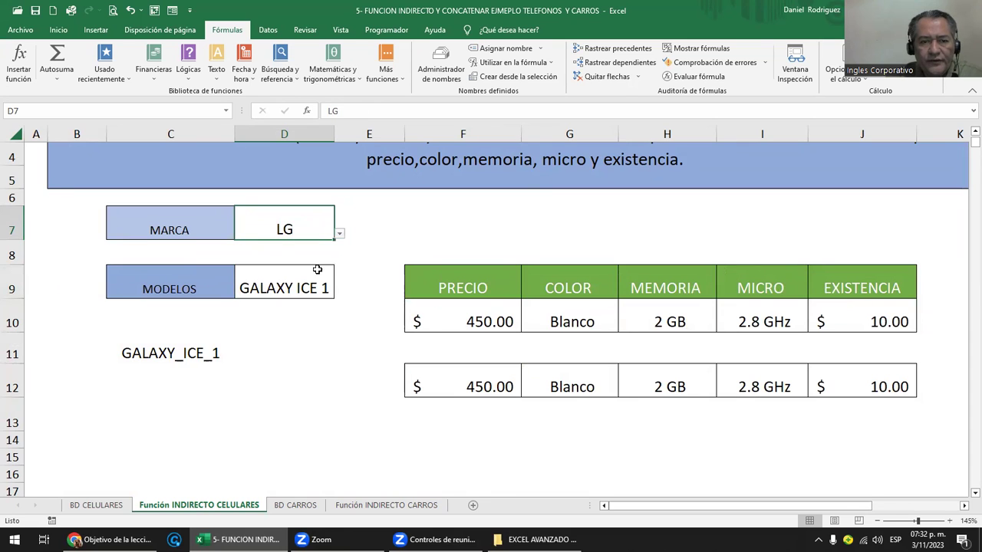
left_click(292, 275)
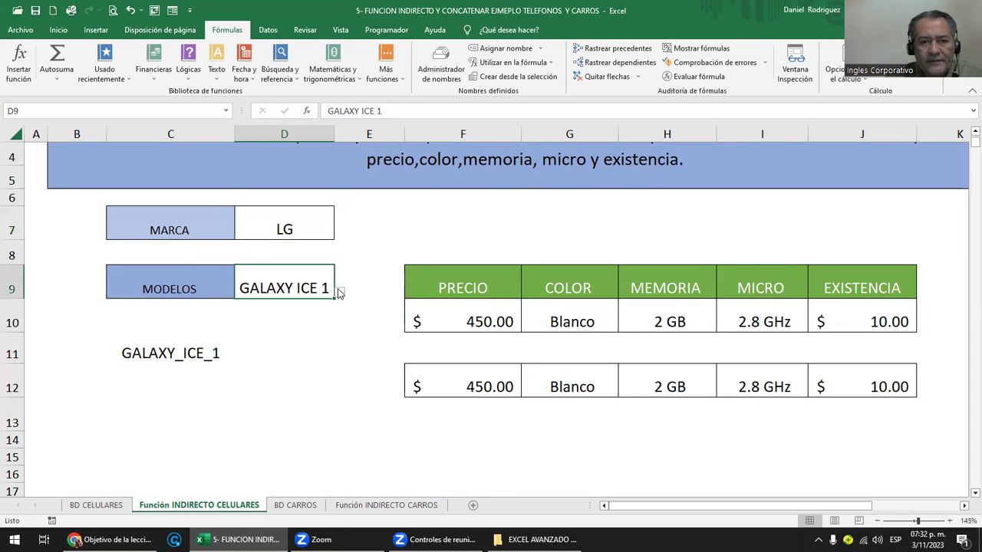
left_click(339, 293)
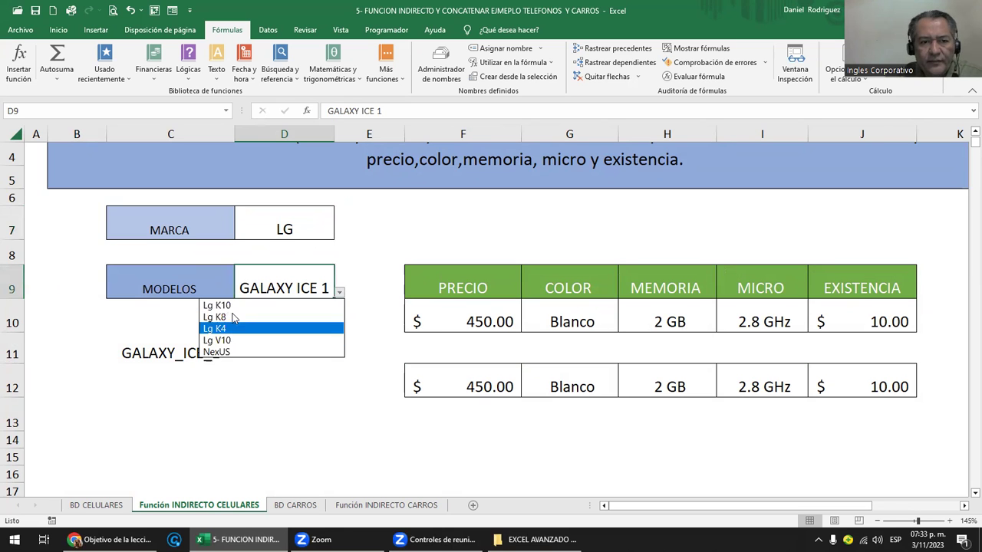
left_click(96, 504)
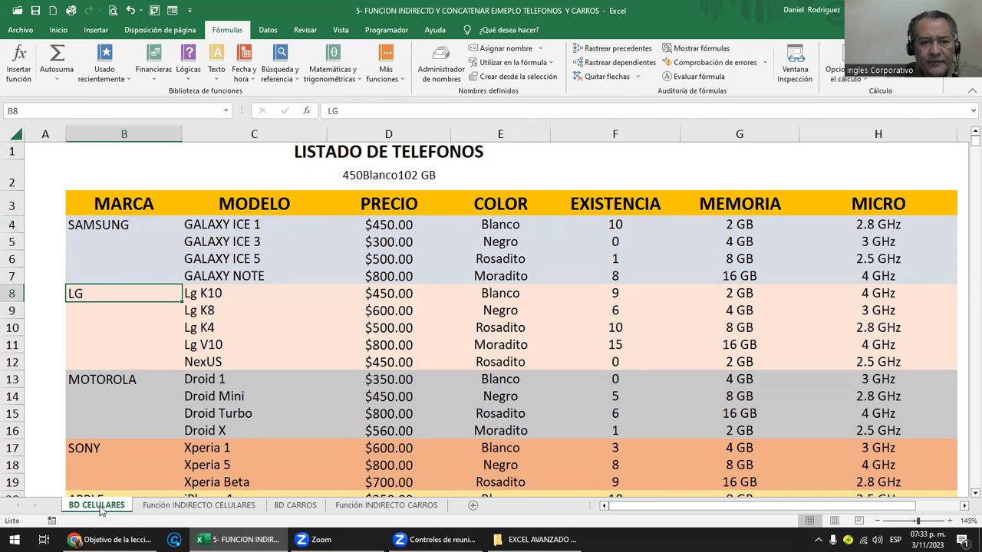
left_click(203, 503)
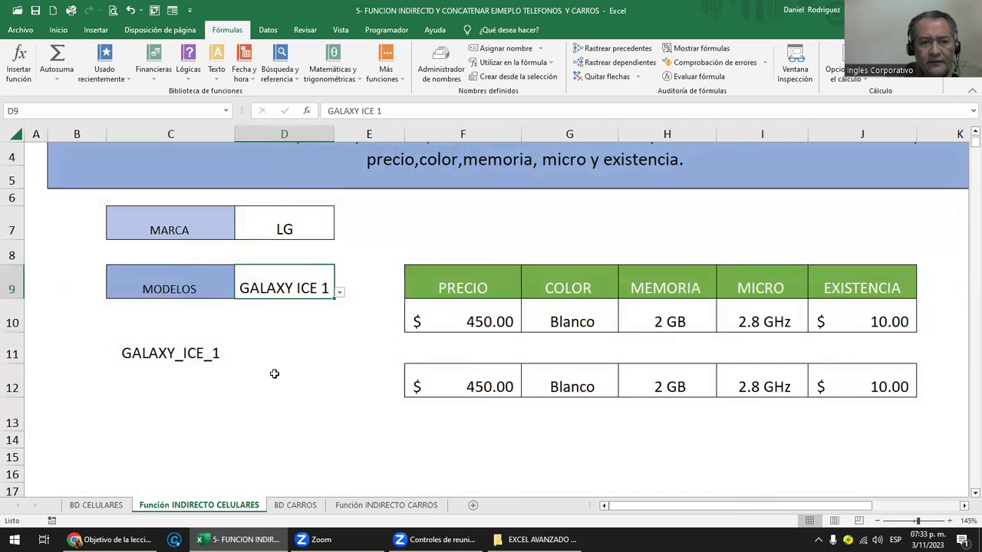
left_click(339, 293)
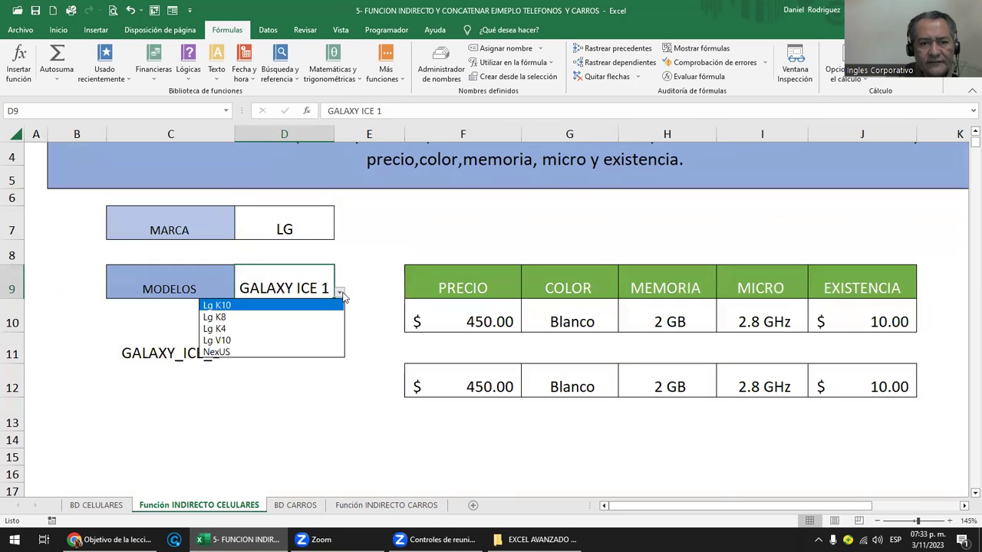
left_click(239, 306)
left_click(470, 311)
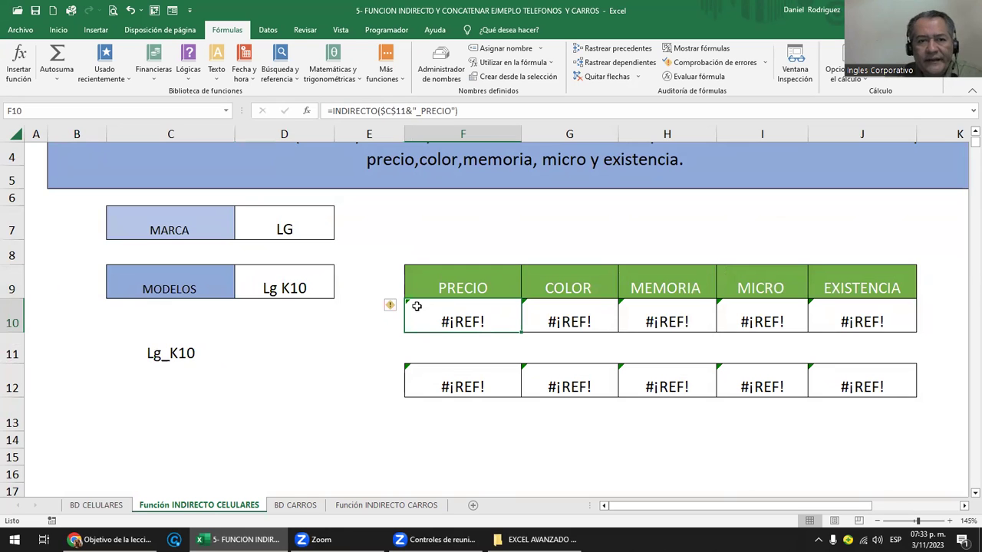
Check the C11 model-name formula, then enter LG_K10_PRECIO in C12.
left_click(284, 226)
left_click(170, 351)
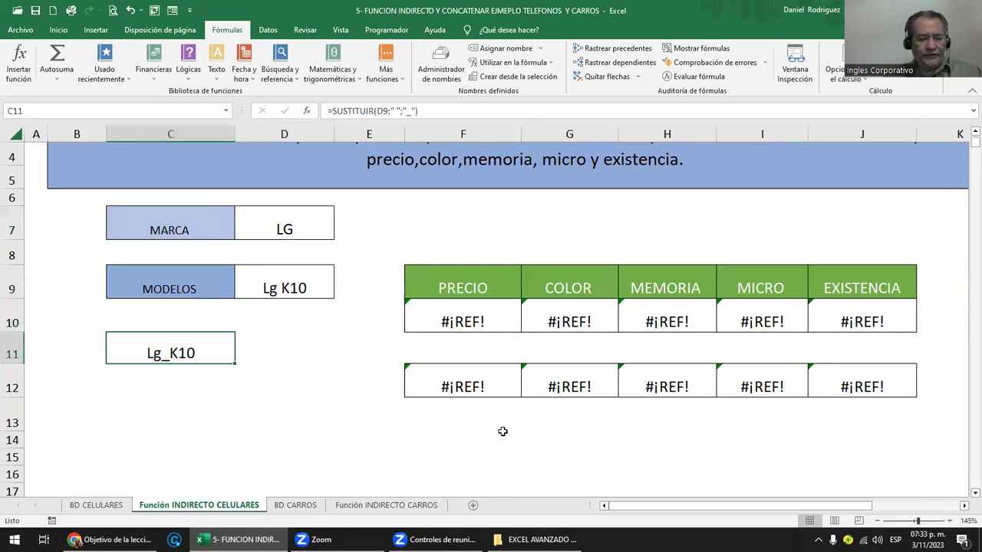
key("F2")
key("Escape")
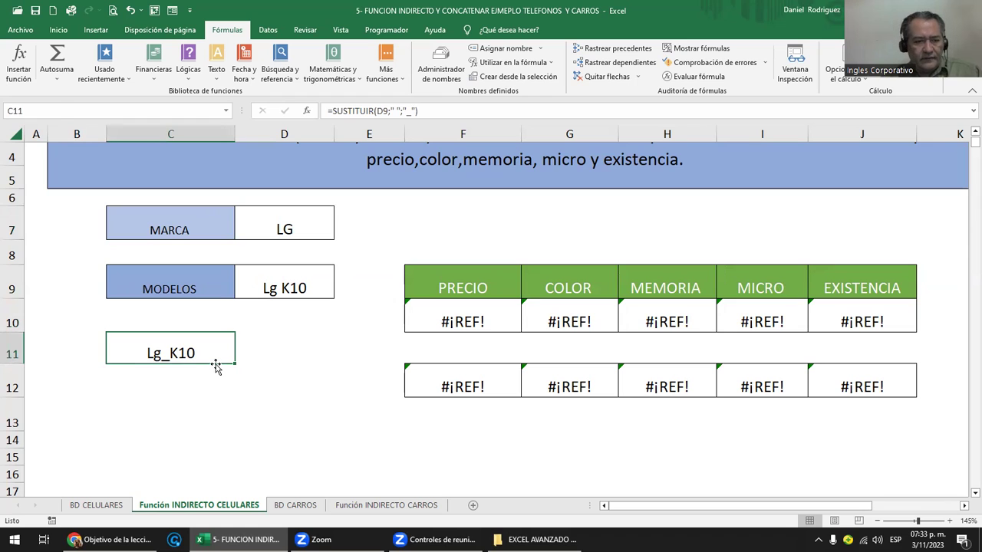
key("F2")
key("Escape")
key("Down")
key("Up")
key("Down")
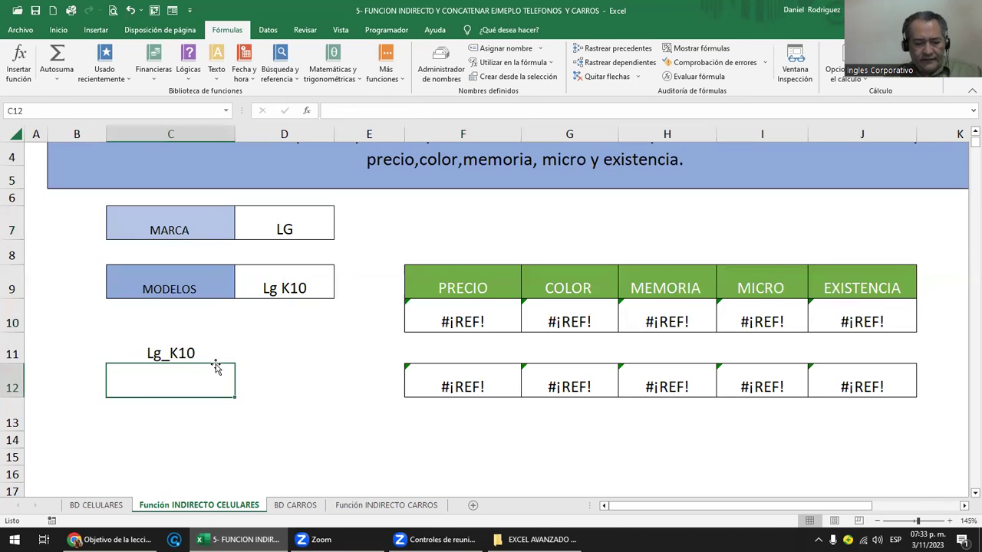
type("LG_")
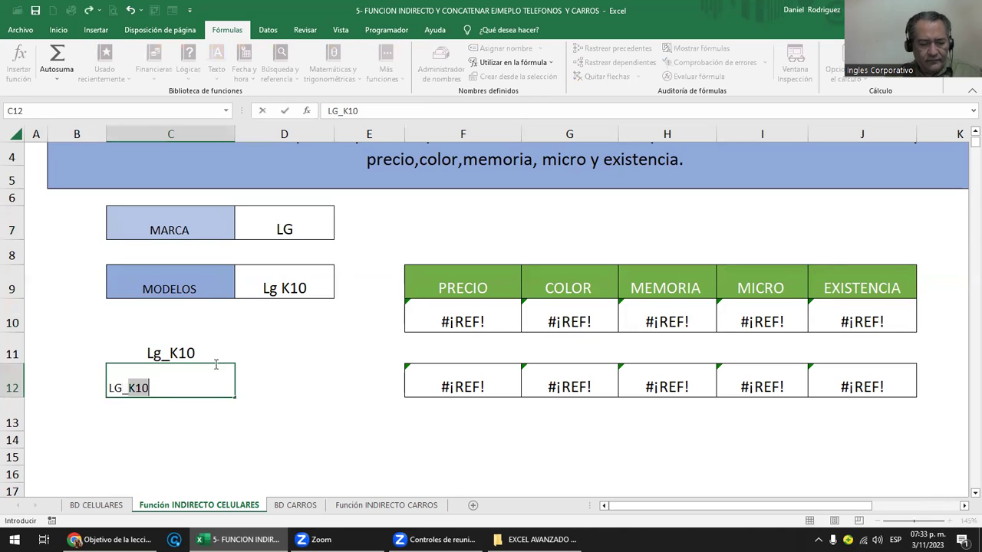
type("10")
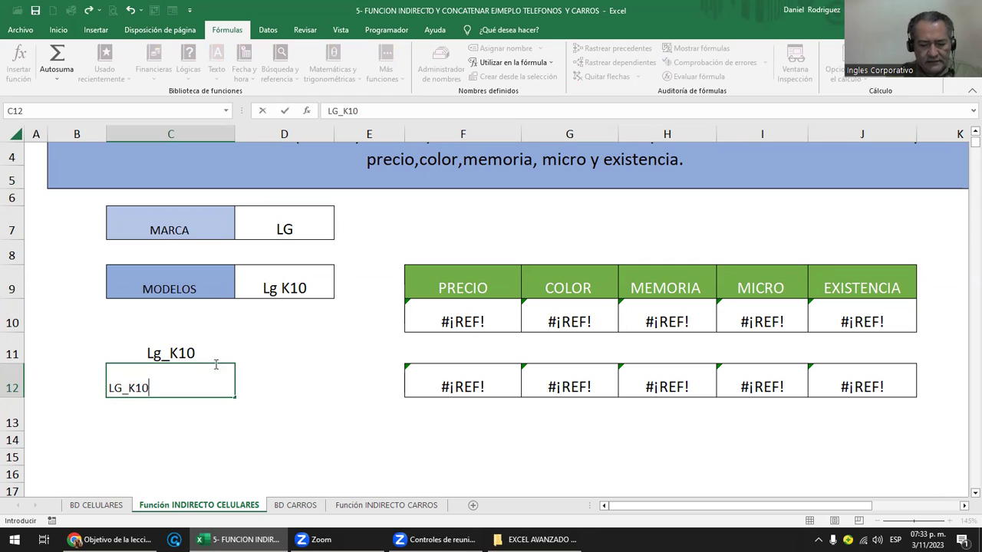
type("_PRECIO")
key("Return")
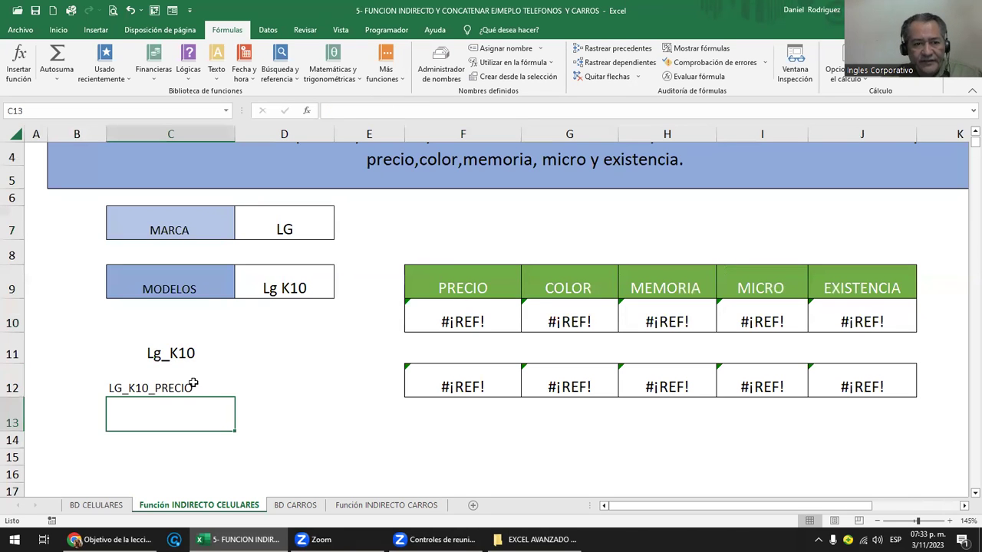
Move LG_K10_PRECIO above the PRECIO header and add LG_K10_COLOR above COLOR.
left_click(194, 384)
key("ctrl+c")
left_click(465, 247)
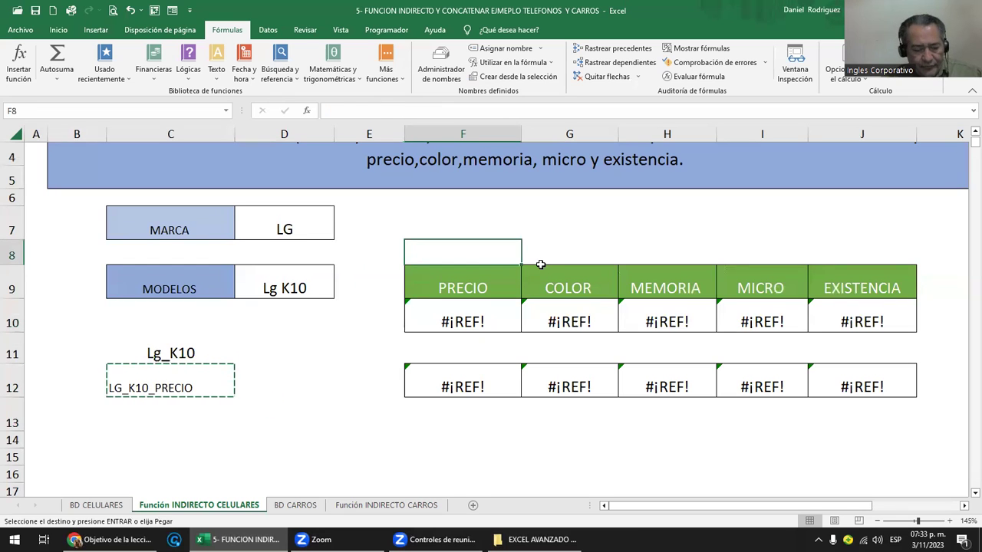
key("ctrl+v")
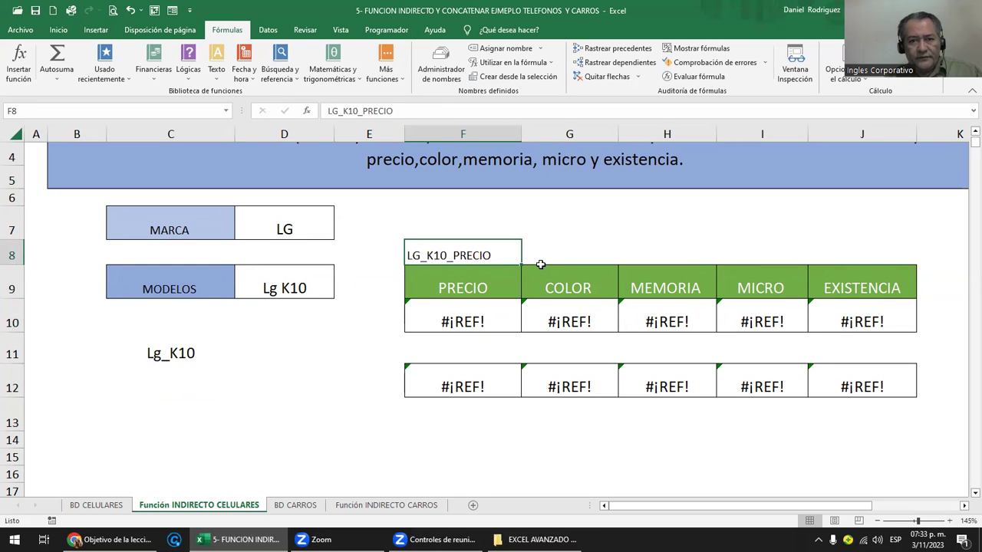
key("ctrl+c")
left_click(541, 261)
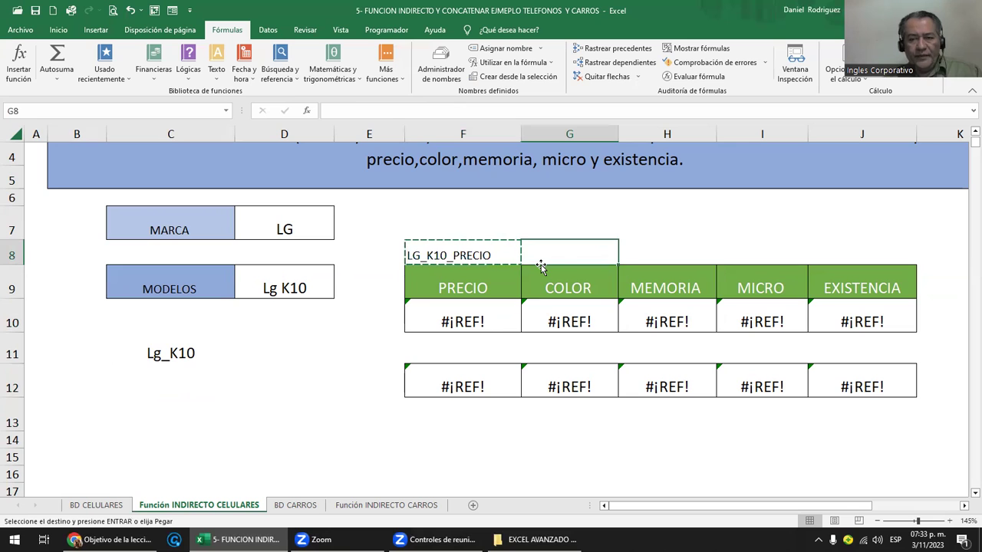
key("ctrl+v")
key("F2")
key("BackSpace")
key("BackSpace")
Add the label LG_K10_MEMORIA above the MEMORIA header.
key("BackSpace")
key("BackSpace")
type("OLOR")
key("Return")
key("Up")
key("ctrl+c")
key("Right")
key("ctrl+v")
key("F2")
key("BackSpace")
key("BackSpace")
key("BackSpace")
key("BackSpace")
key("BackSpace")
type("M")
type("MOAR")
key("BackSpace")
type("RIA")
key("Return")
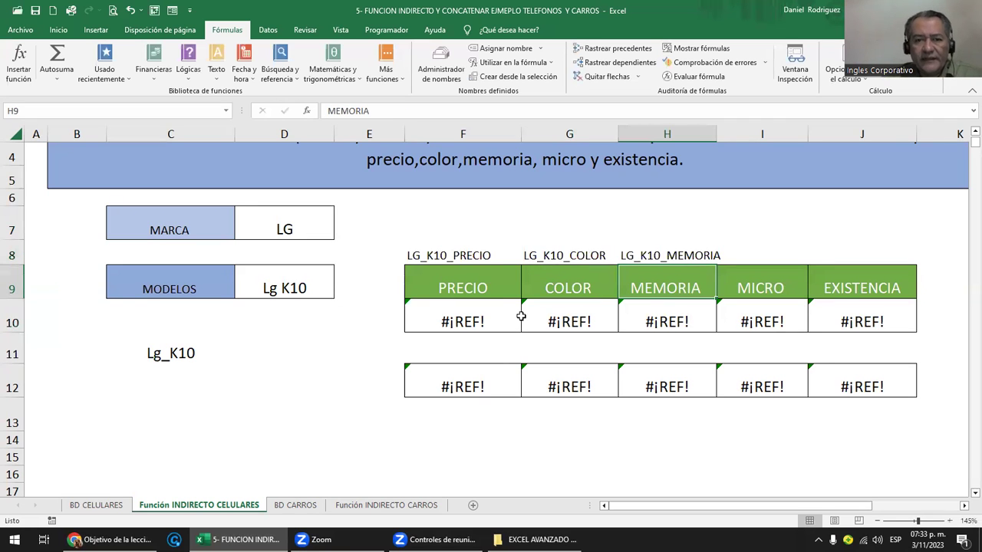
left_click(472, 255)
left_click(553, 249)
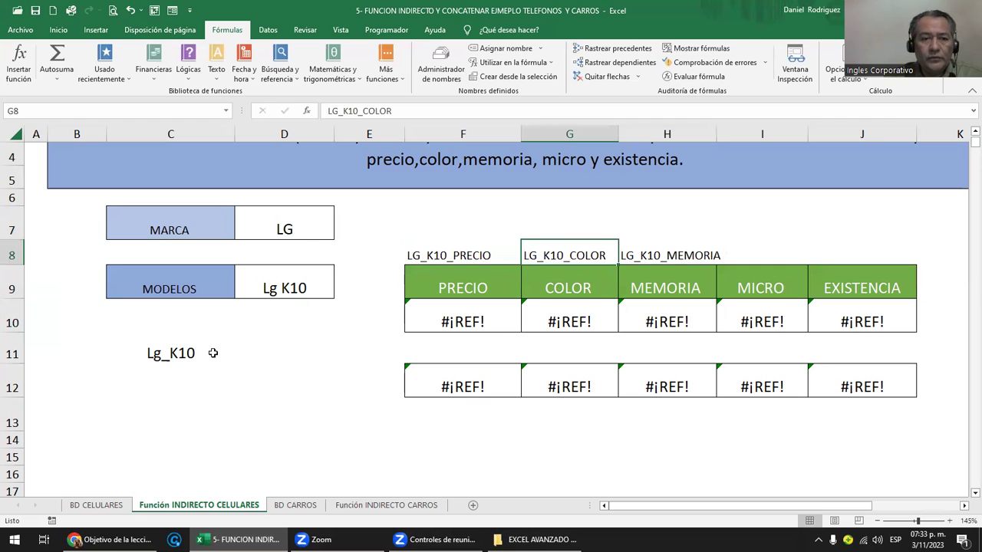
left_click(90, 506)
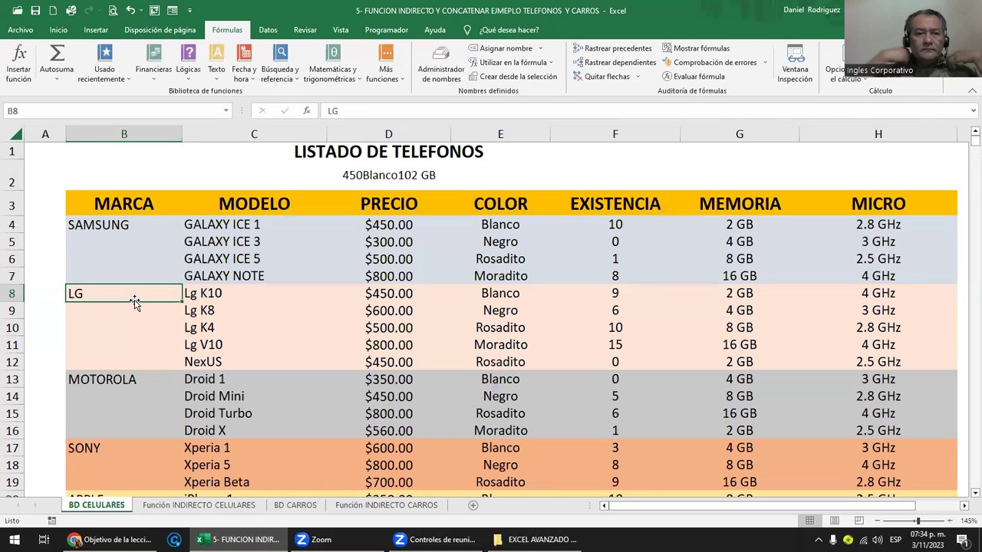
Define the name Lg_K10_PRECIO referring to the $450.00 price in D8.
left_click(216, 293)
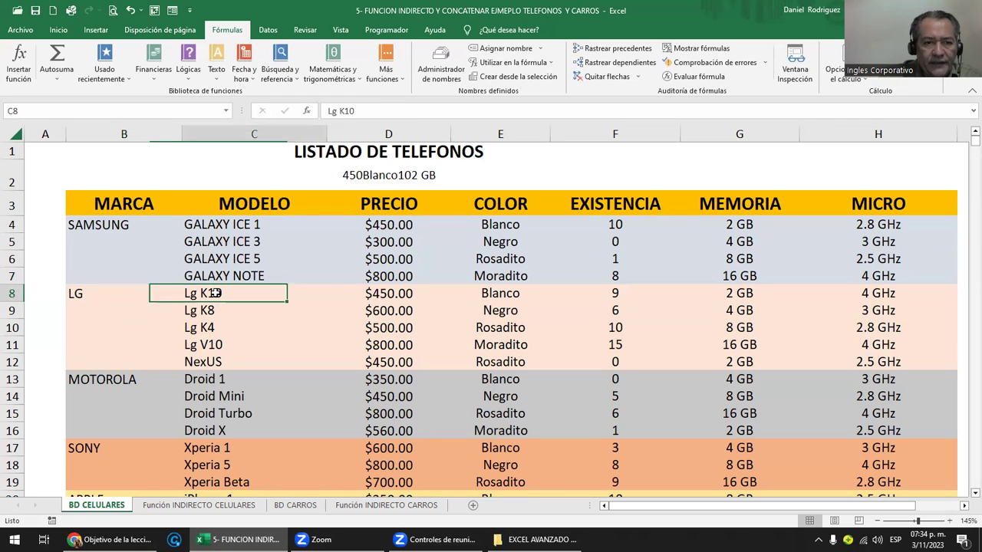
right_click(216, 293)
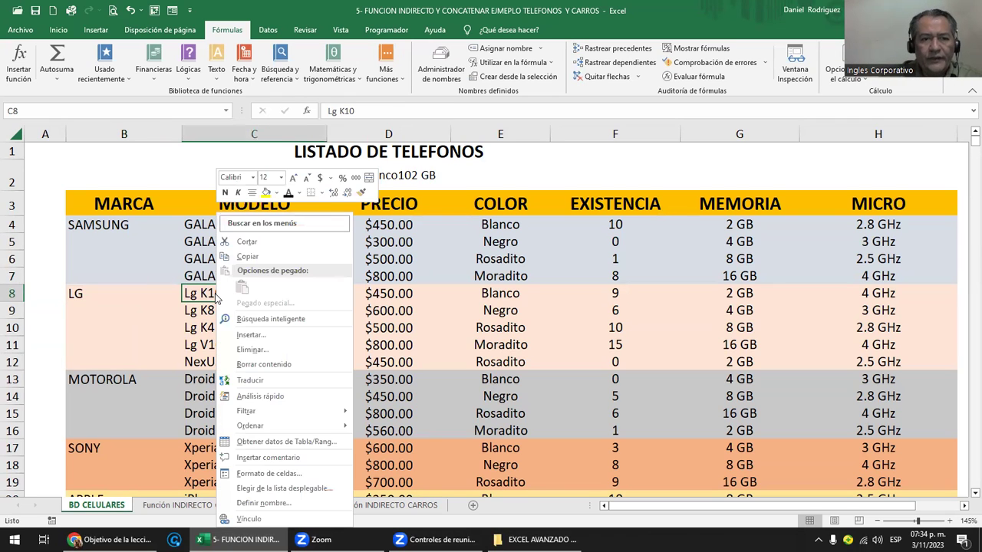
left_click(207, 297)
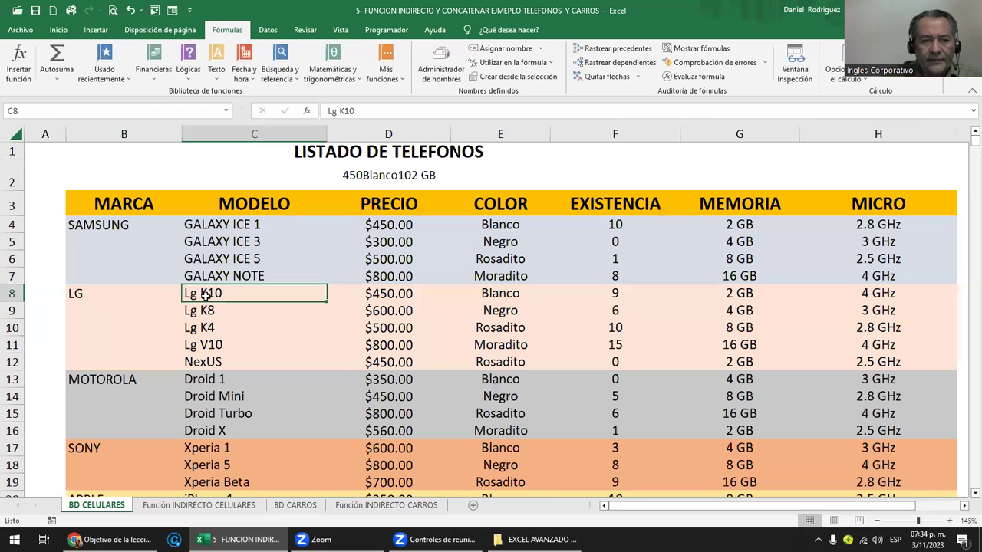
right_click(207, 294)
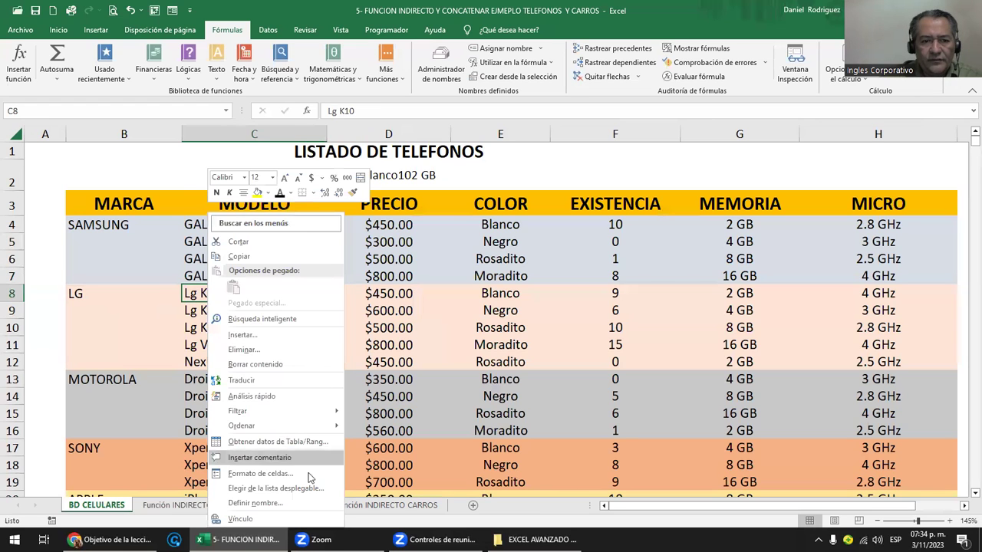
left_click(280, 502)
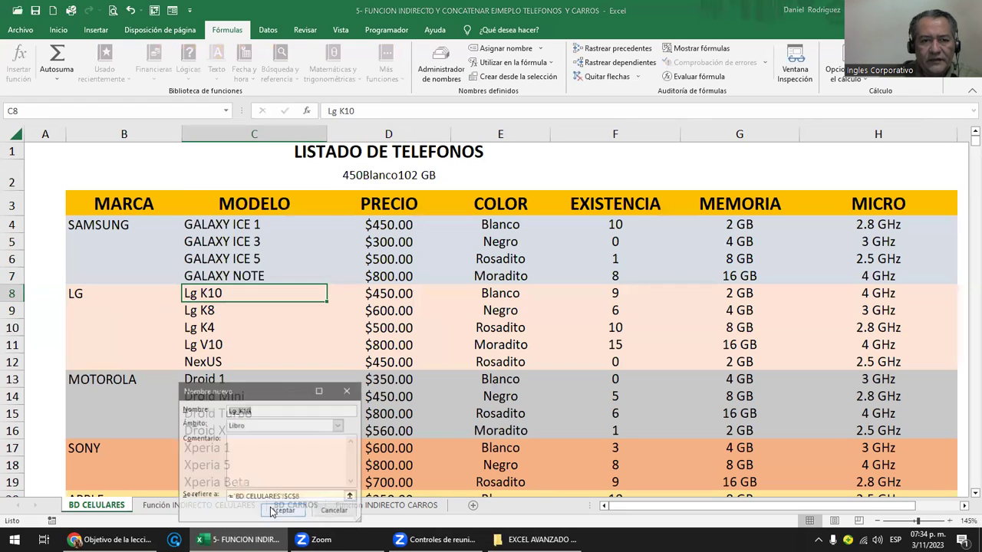
left_click_drag(287, 394, 415, 334)
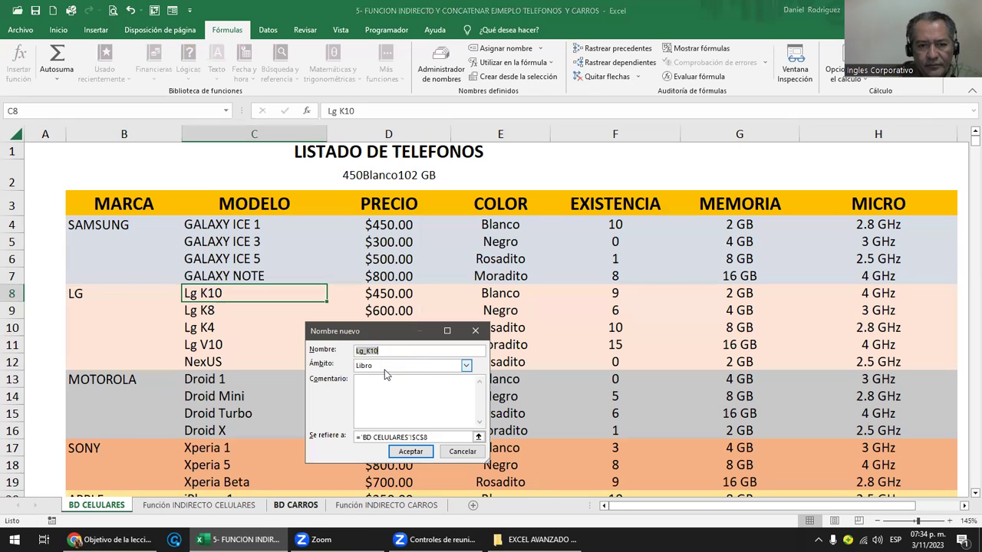
type("_")
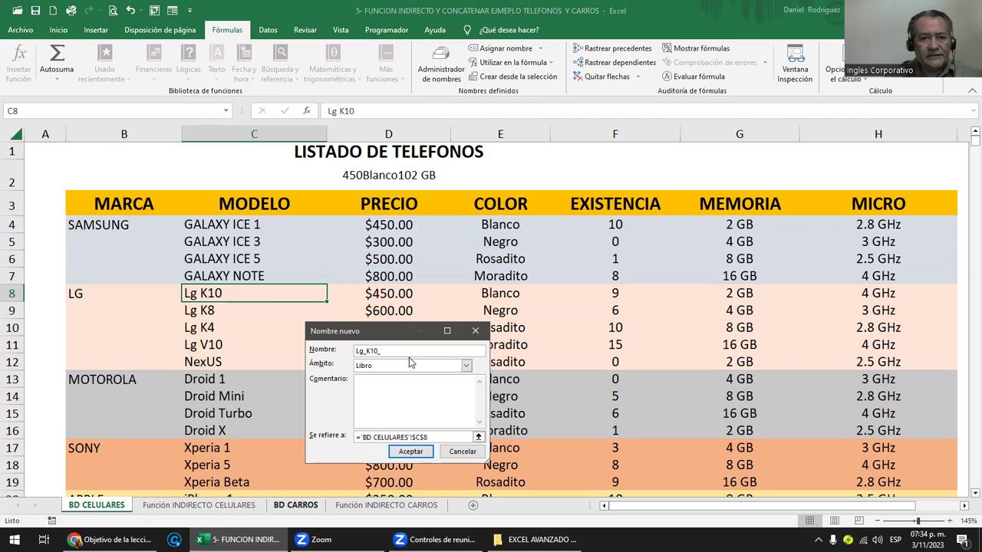
type("PRECIO")
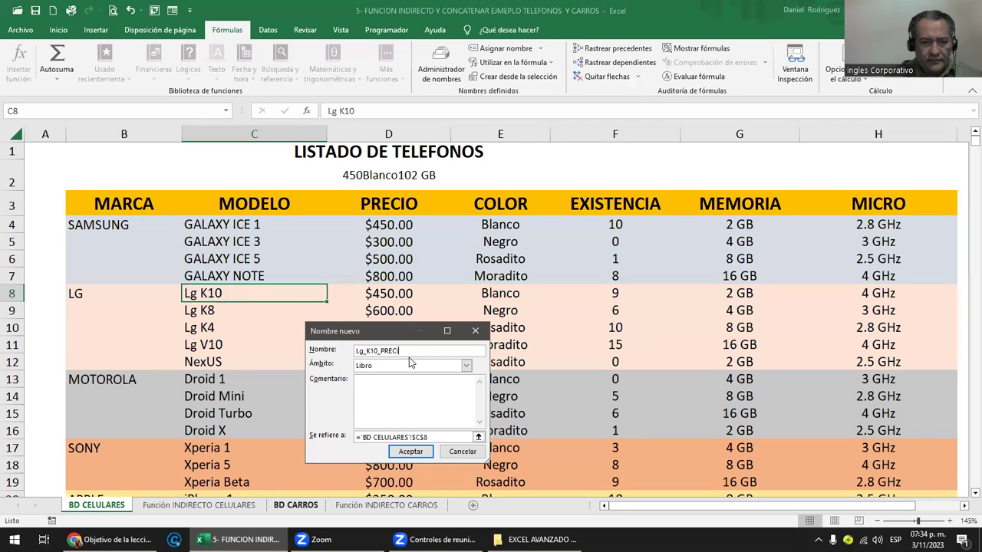
left_click(432, 437)
left_click(389, 293)
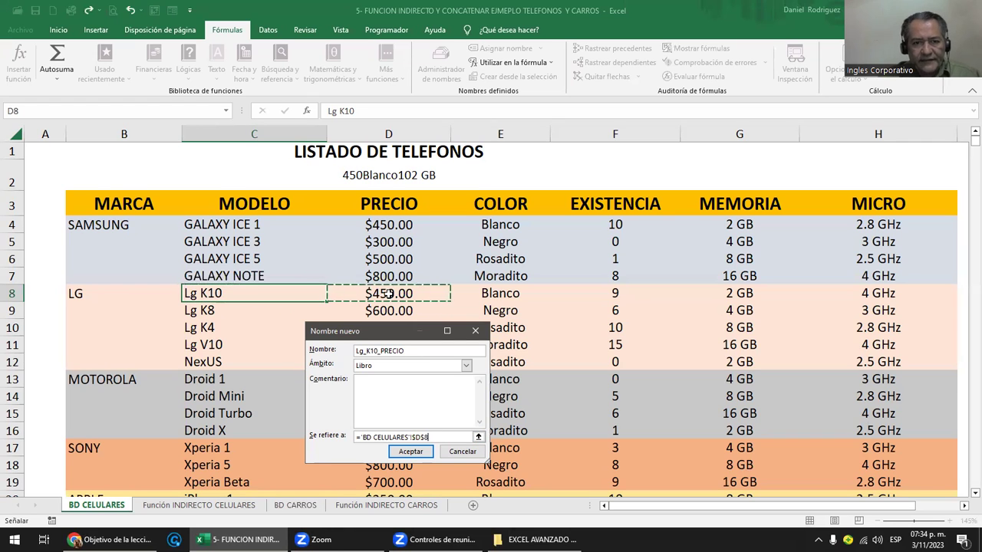
left_click(414, 453)
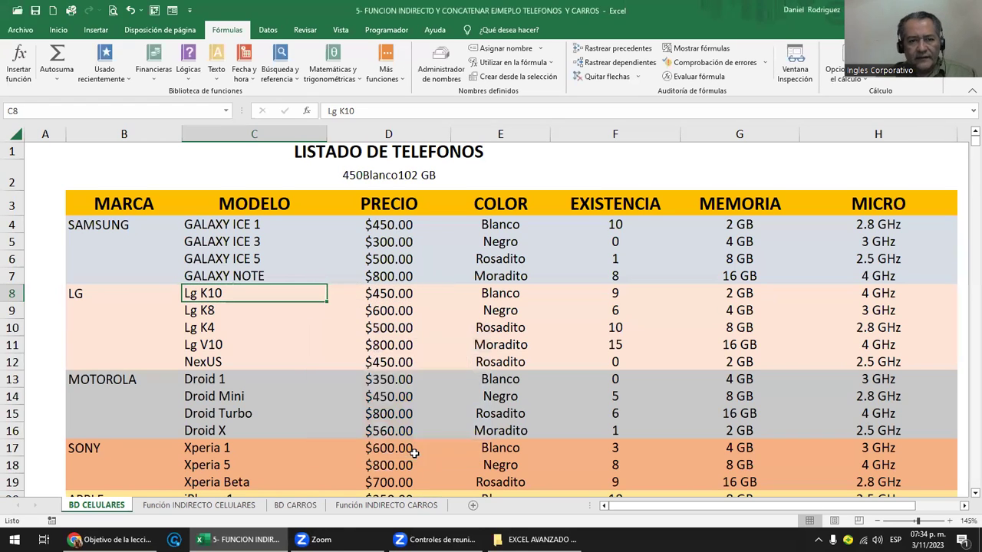
Define the name Lg_K10_COLOR referring to the Blanco colour in E8.
right_click(255, 294)
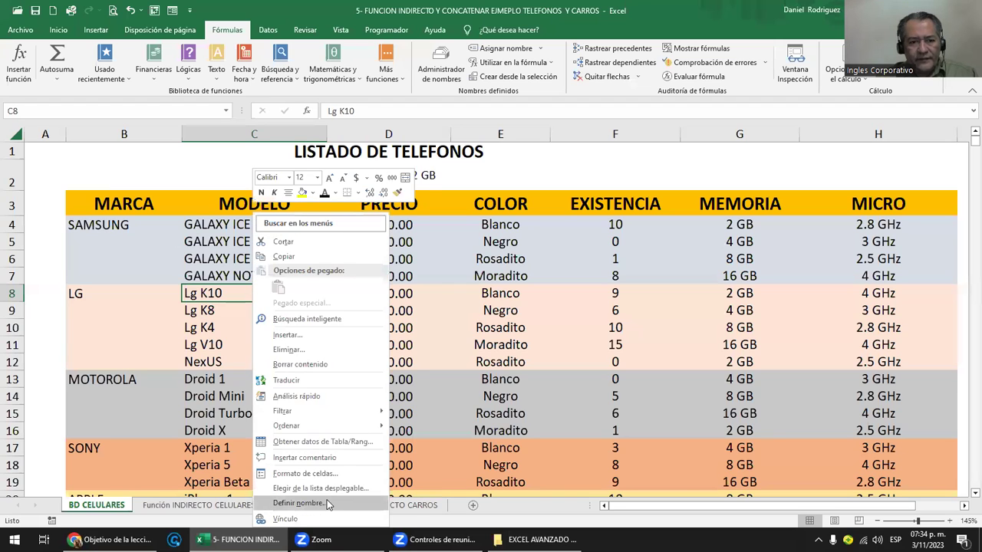
left_click(300, 504)
left_click(322, 413)
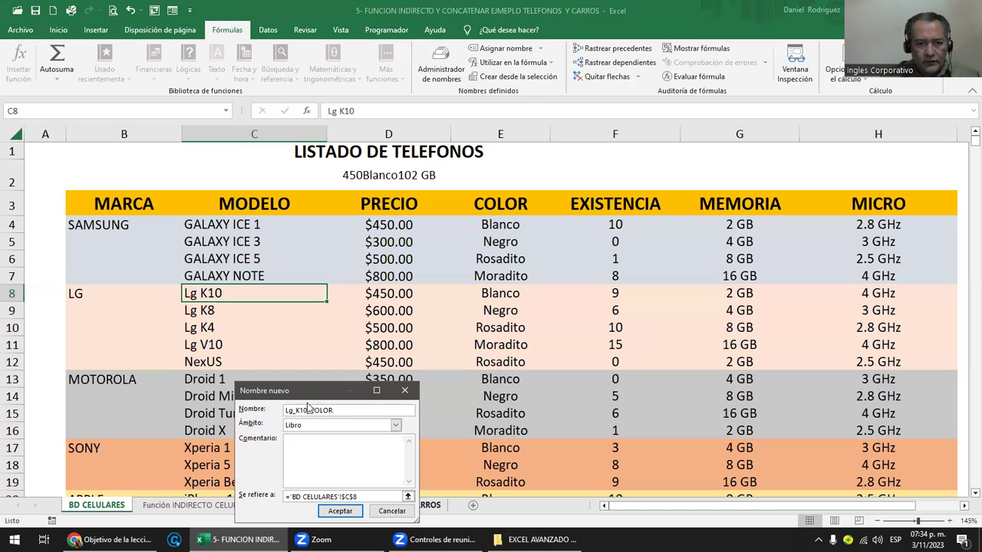
left_click(369, 497)
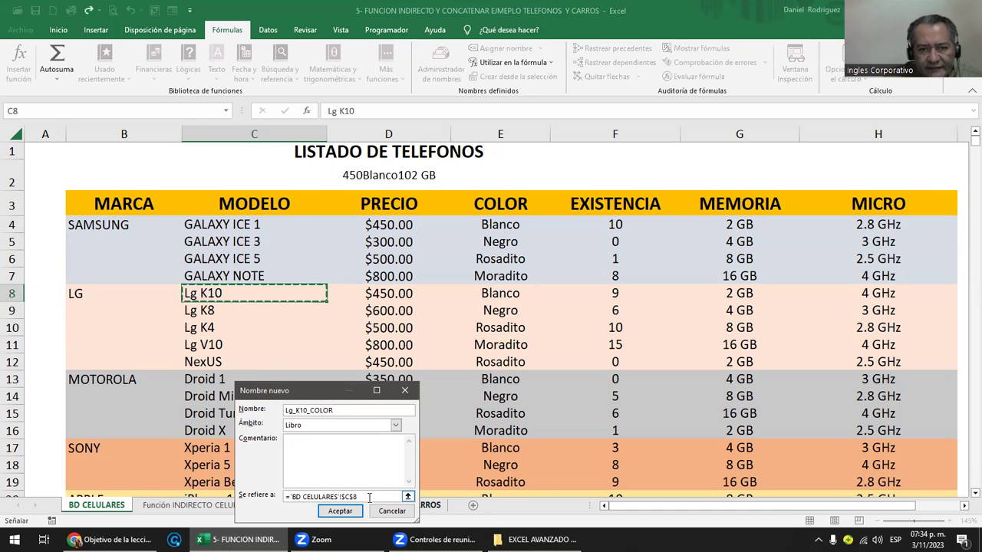
left_click(494, 292)
left_click(349, 512)
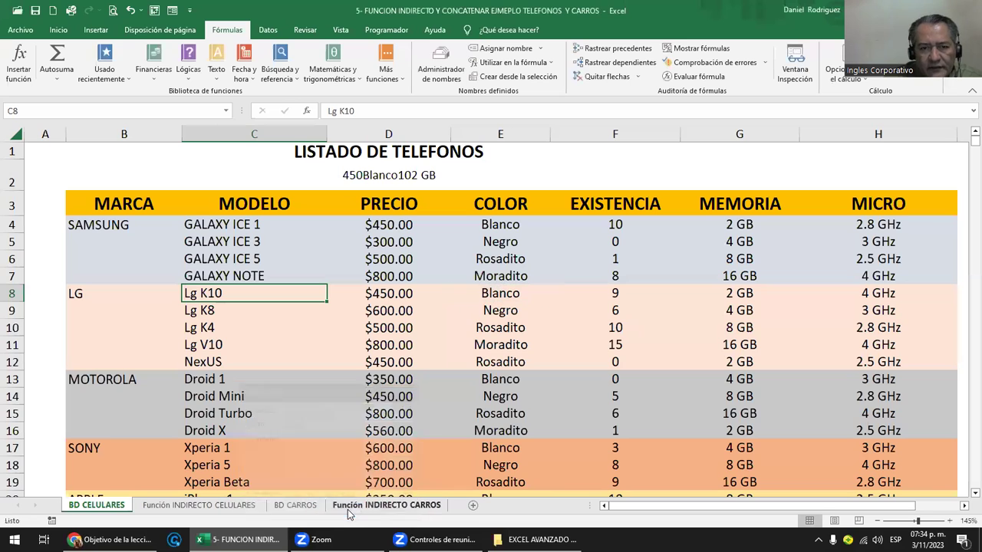
Define Lg_K10_EXISTENCIA on cell C8 and locate it in the Name Box list.
right_click(242, 295)
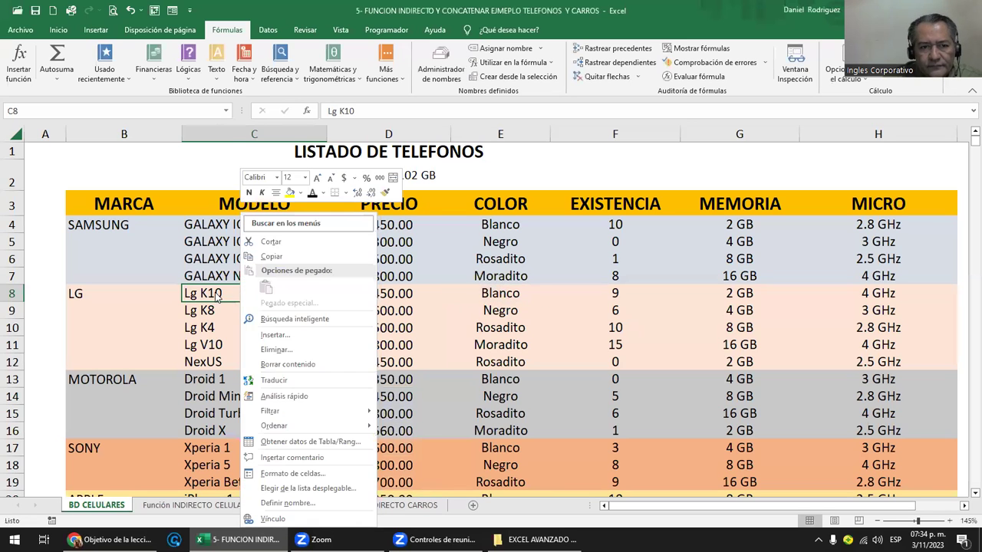
left_click(217, 299)
right_click(226, 301)
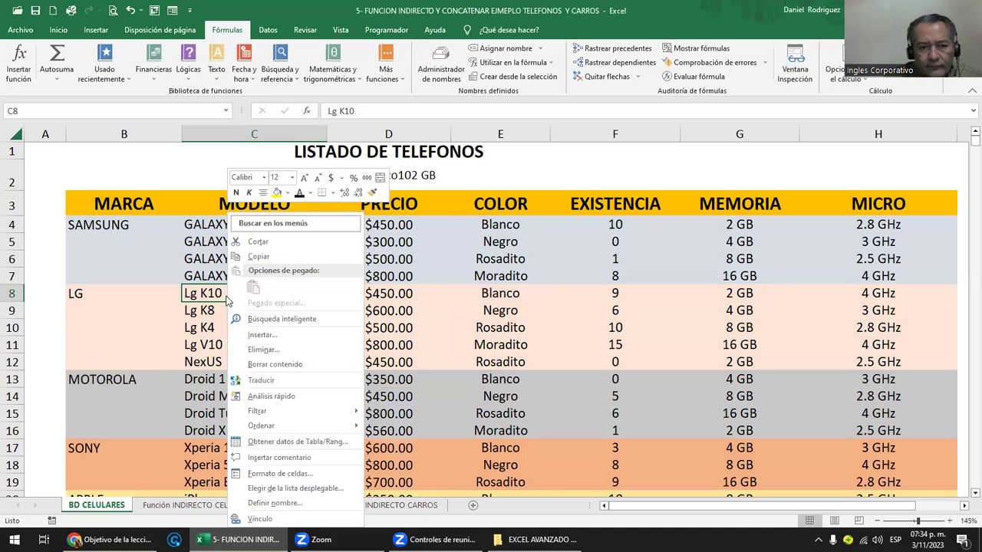
left_click(317, 503)
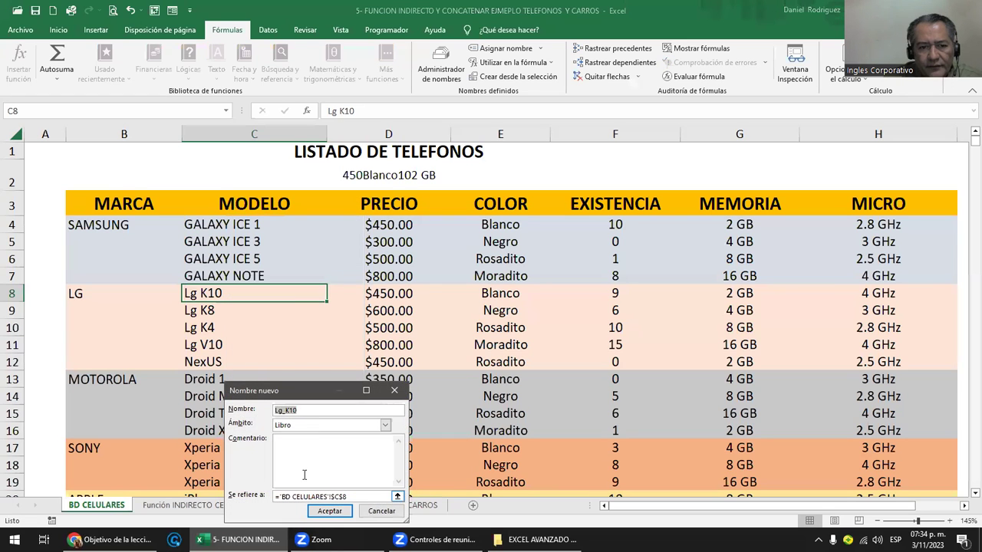
left_click(308, 411)
type("_EXISTENCIA")
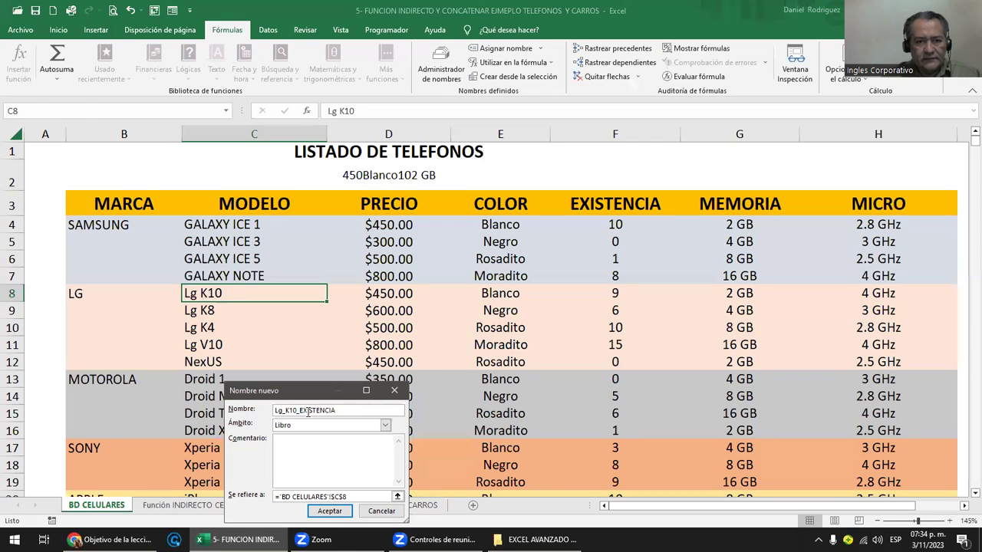
key("Return")
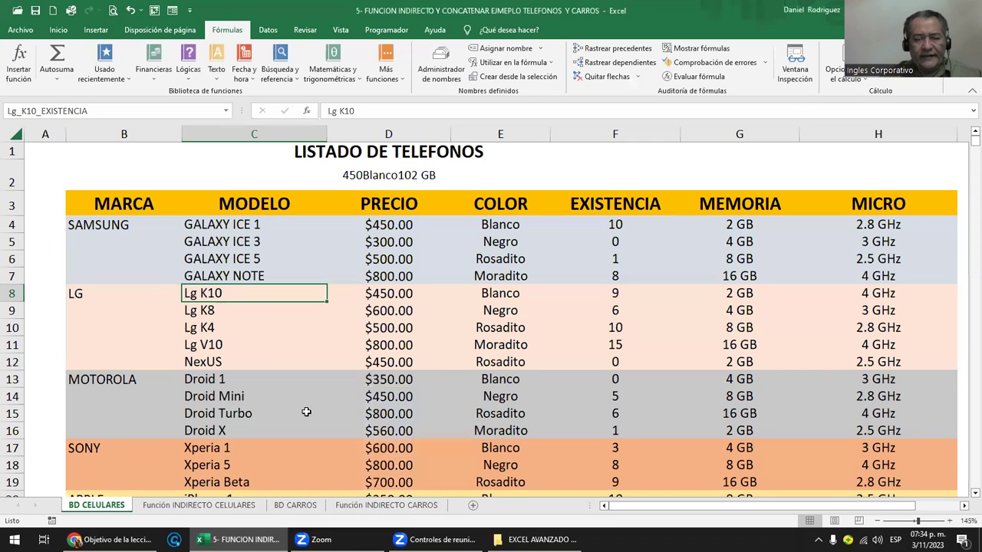
double_click(243, 292)
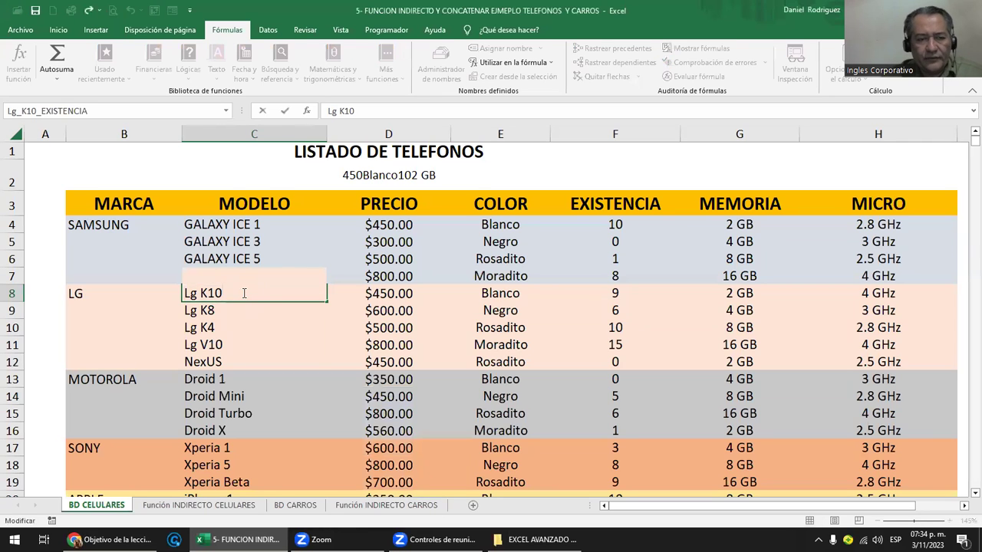
key("Escape")
left_click(225, 110)
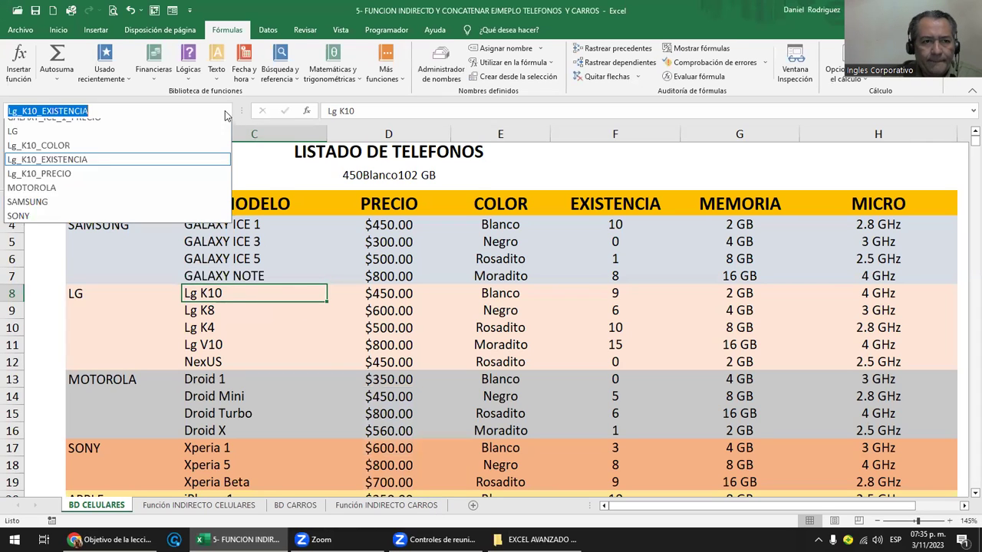
left_click(71, 235)
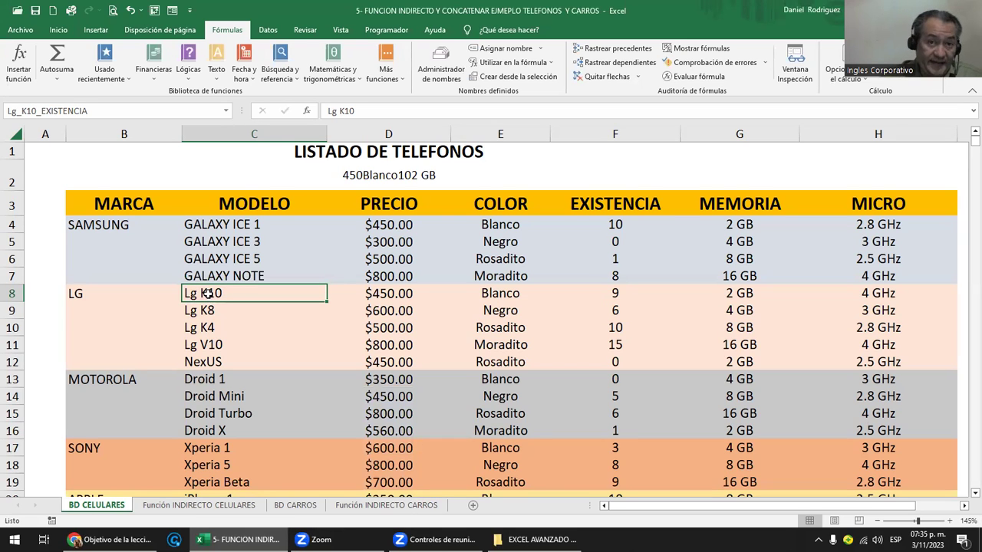
Open Name Manager and inspect the range behind the LG name.
left_click(444, 70)
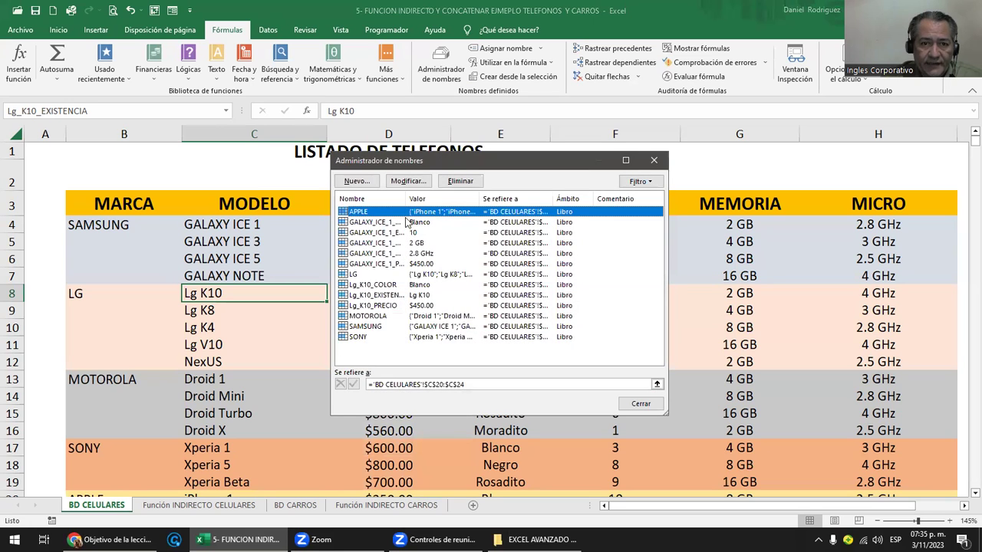
left_click_drag(405, 199, 475, 204)
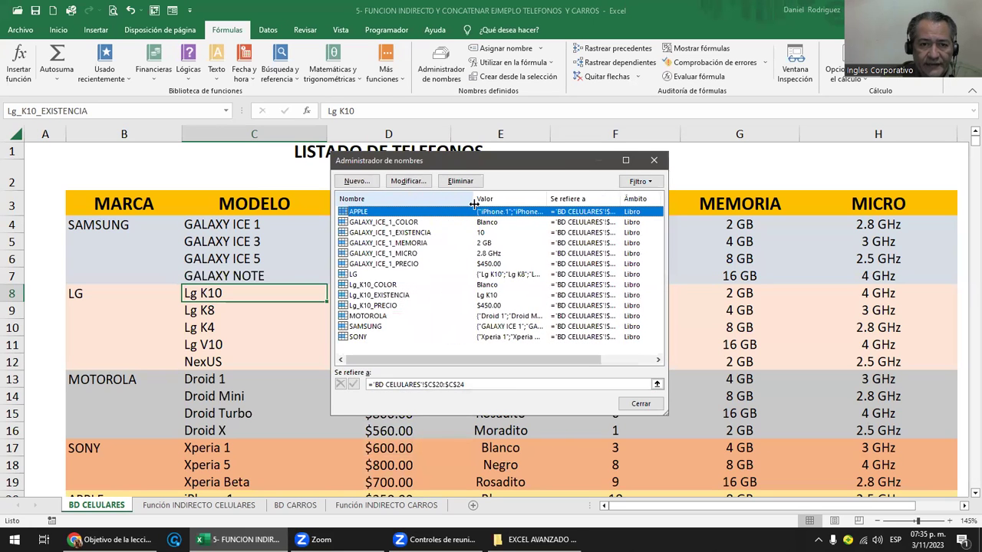
left_click(351, 275)
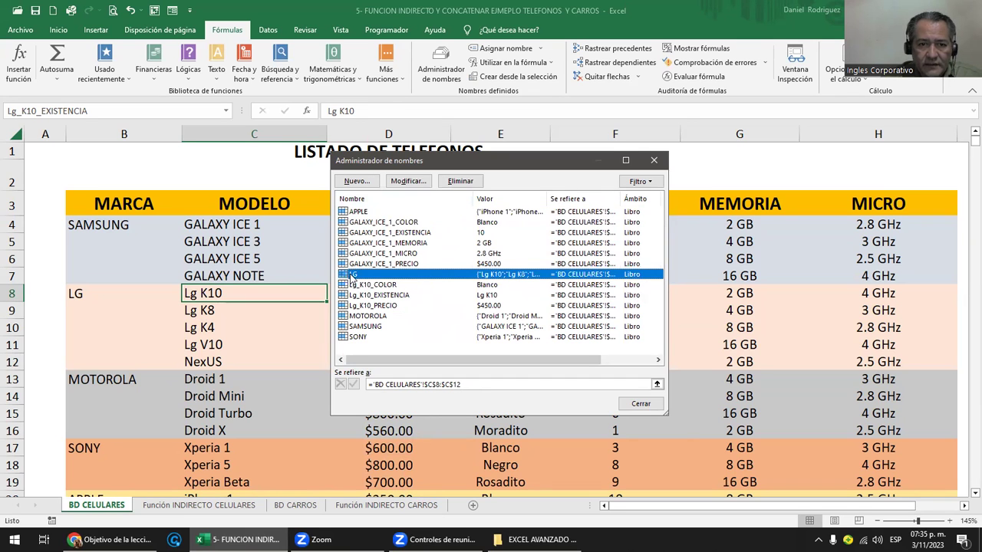
double_click(350, 274)
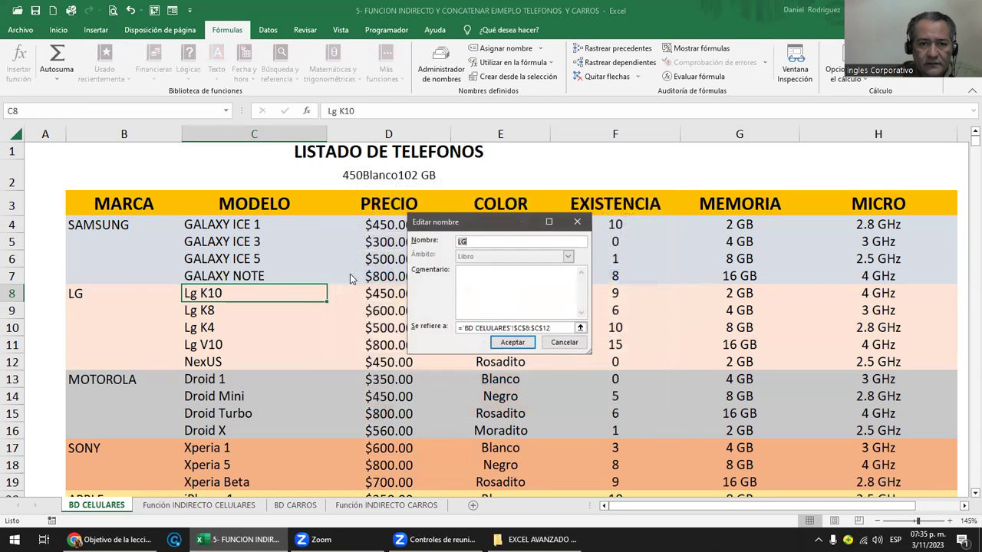
left_click(577, 222)
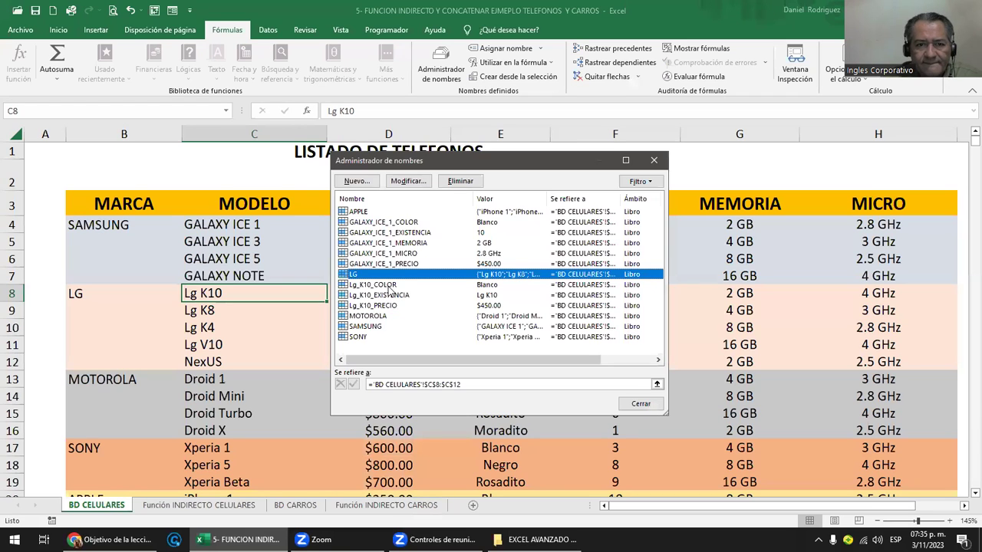
left_click_drag(468, 165, 593, 164)
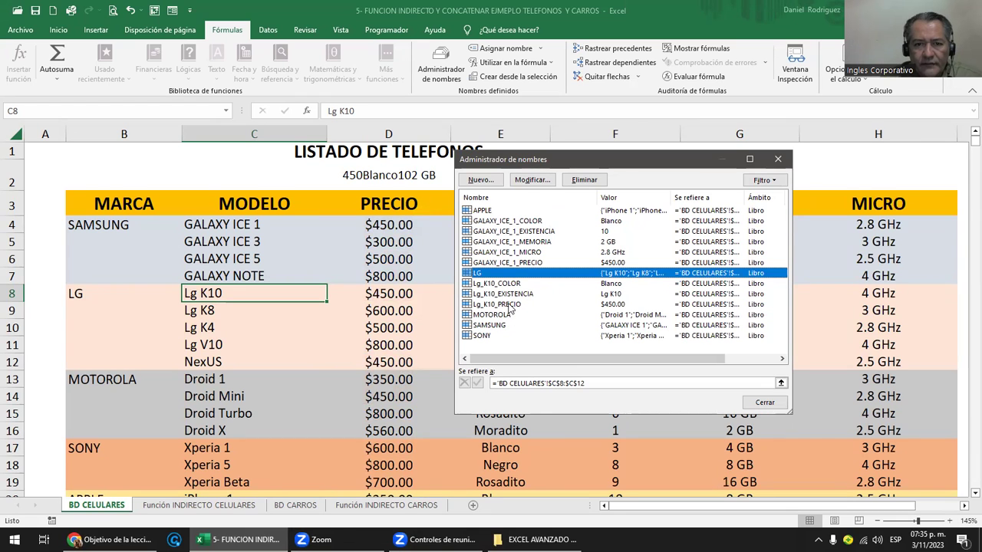
left_click_drag(583, 159, 594, 236)
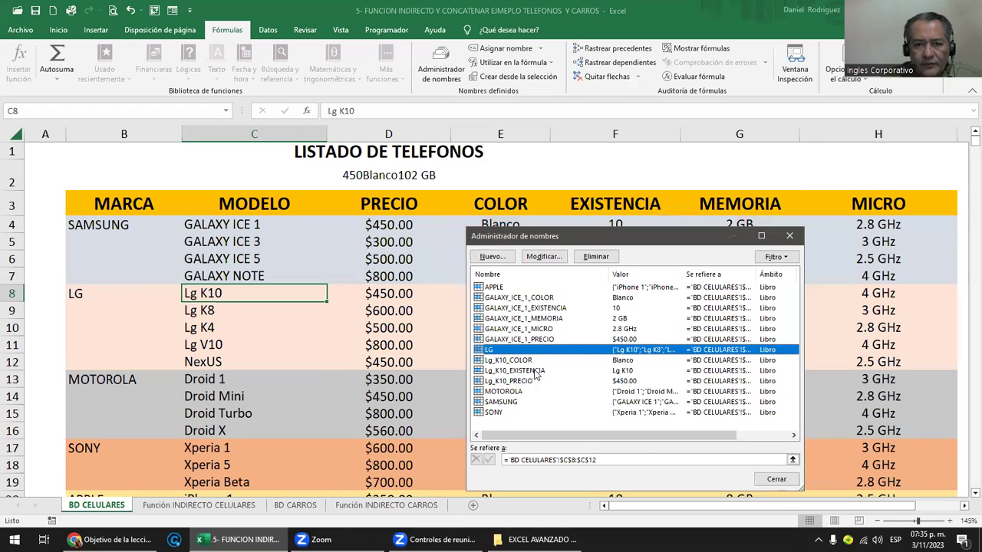
Change Lg_K10_EXISTENCIA's reference from C8 to the stock cell 'BD CELULARES'!$F$8.
left_click(520, 371)
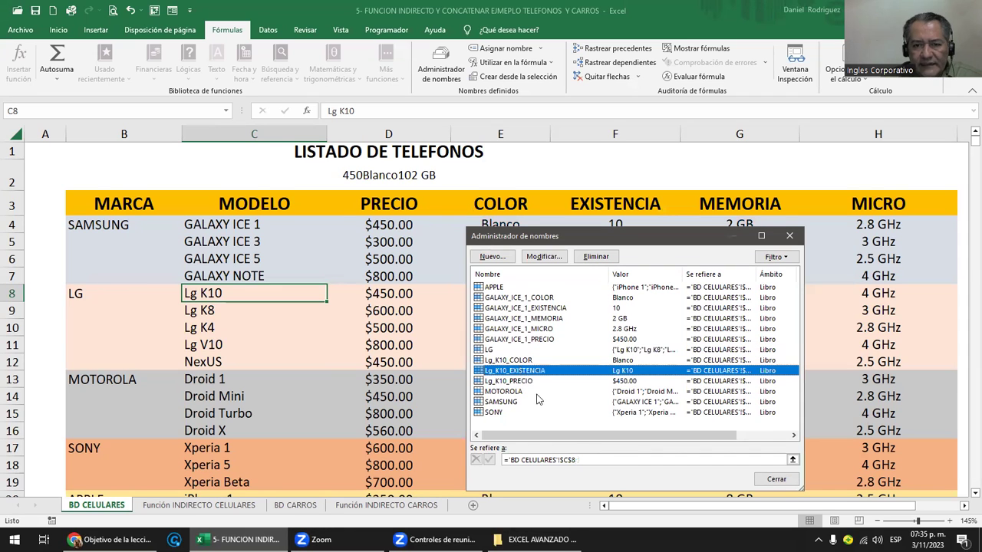
left_click_drag(580, 460, 548, 460)
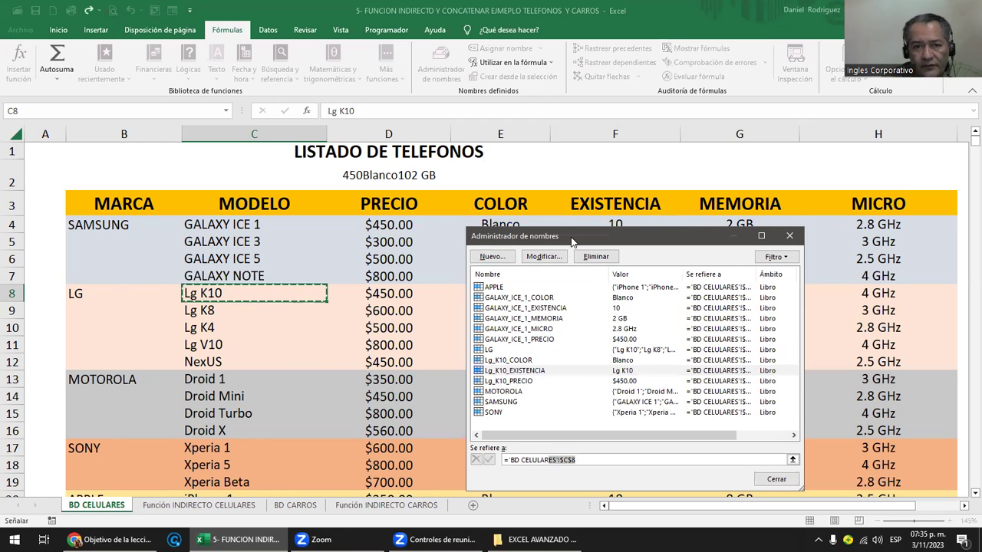
left_click_drag(572, 242, 512, 325)
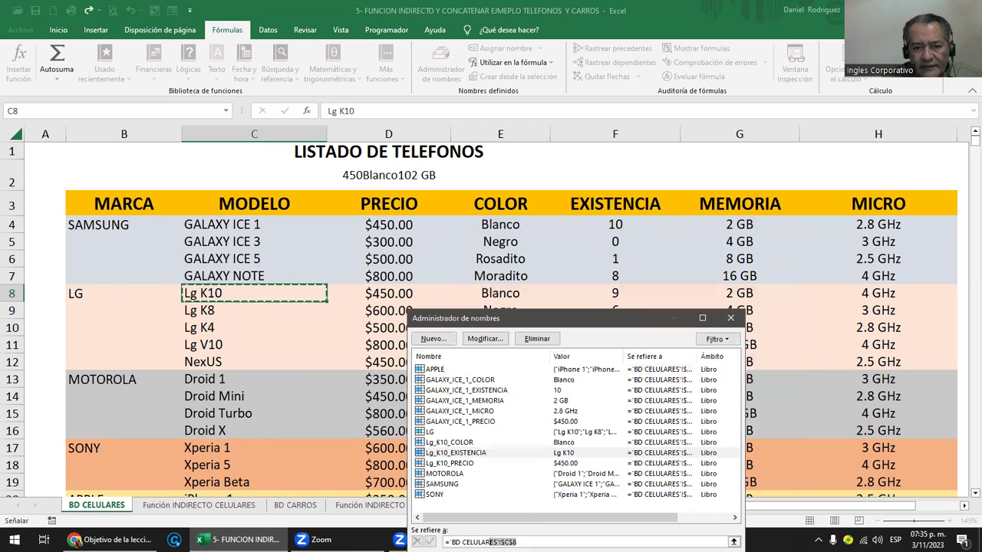
left_click(618, 293)
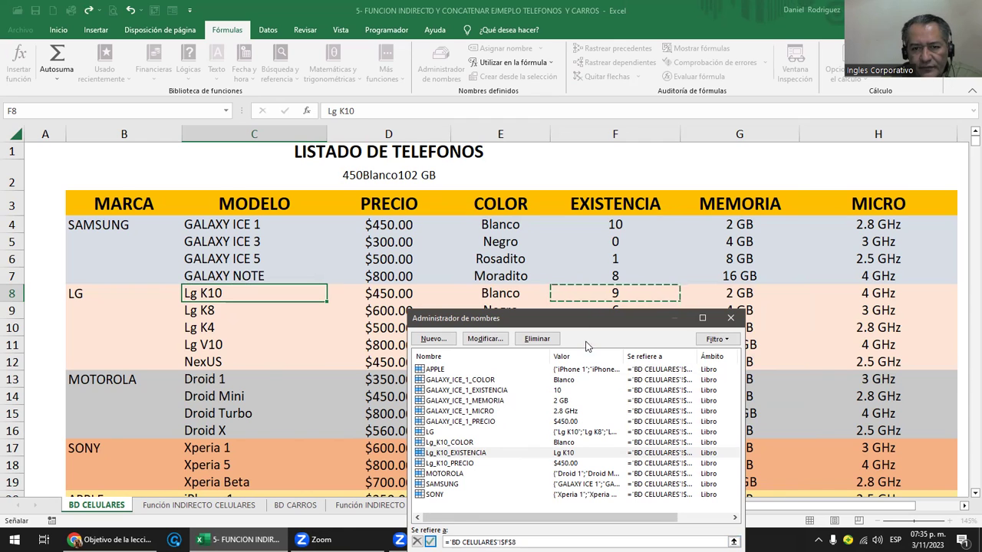
left_click_drag(590, 313, 593, 226)
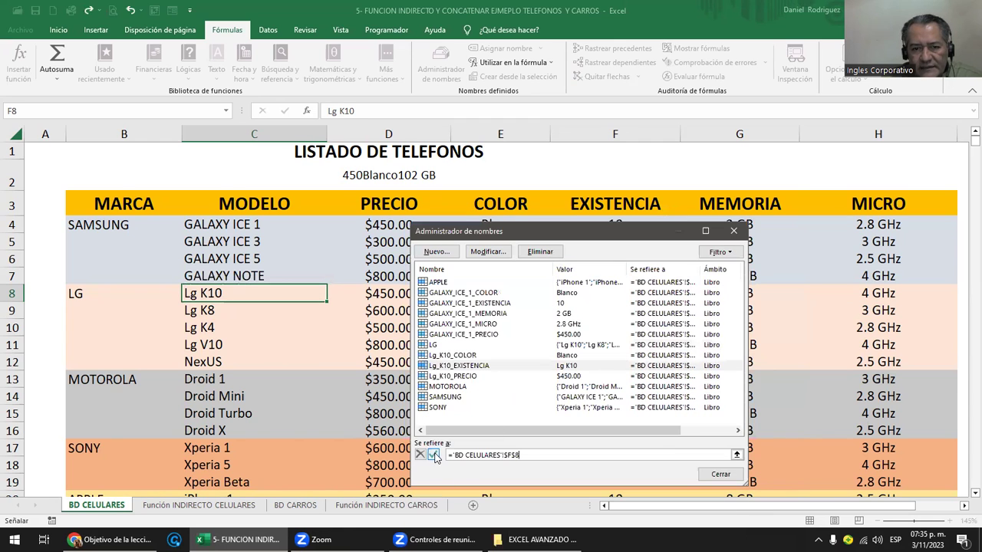
left_click(434, 455)
Close Name Manager and jump to Lg_K10_EXISTENCIA from the Name Box.
left_click(720, 474)
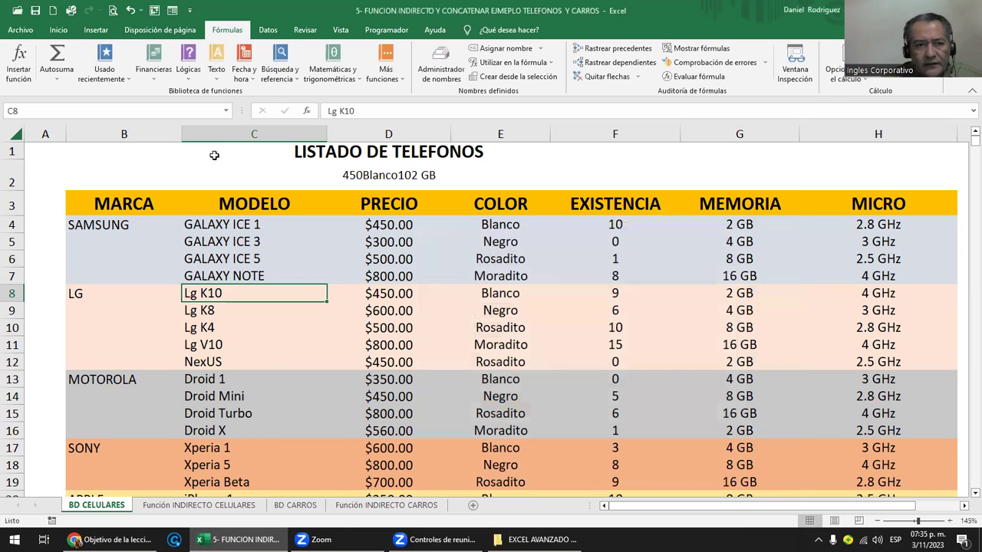
left_click(226, 110)
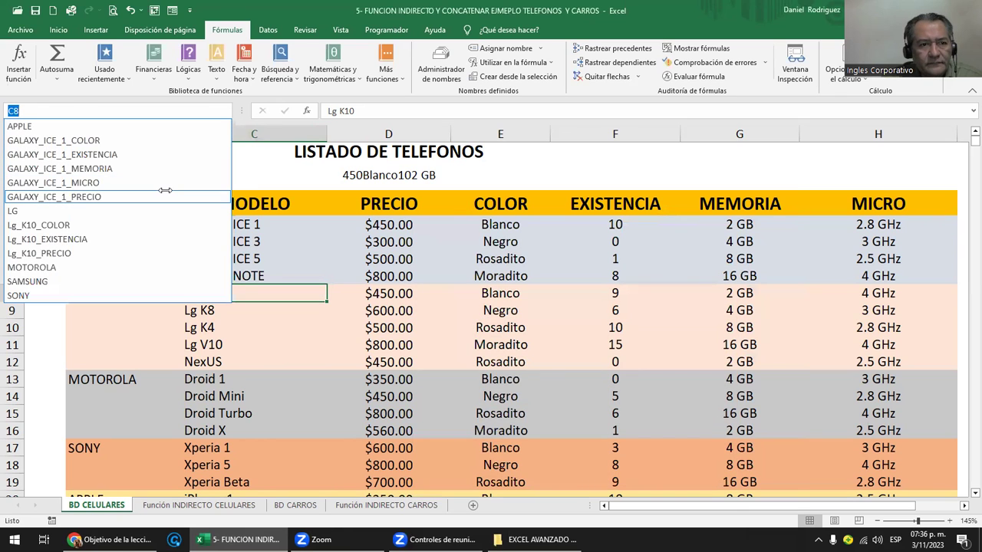
left_click(91, 239)
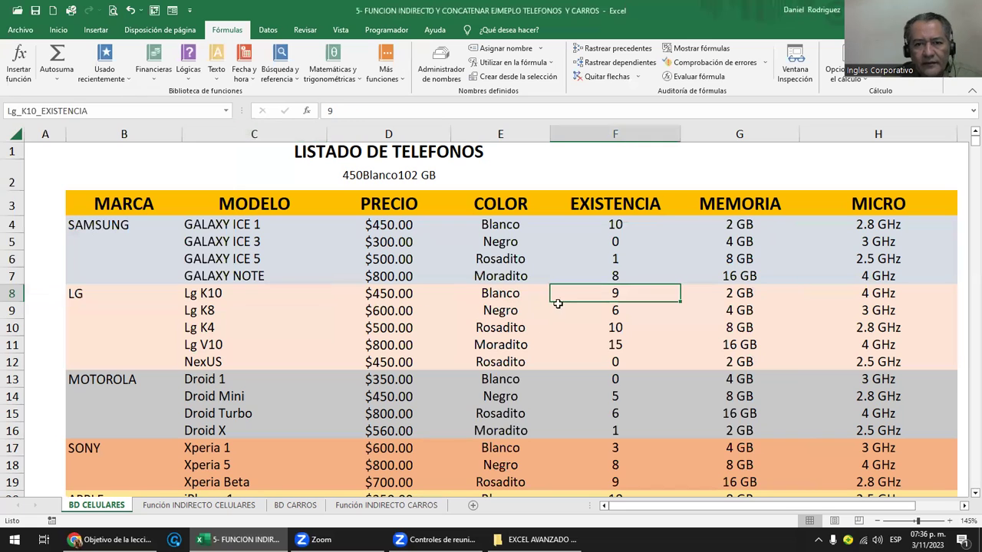
Define the name Lg_K10_MEMORIA referring to the 2 GB memory cell G8.
right_click(215, 298)
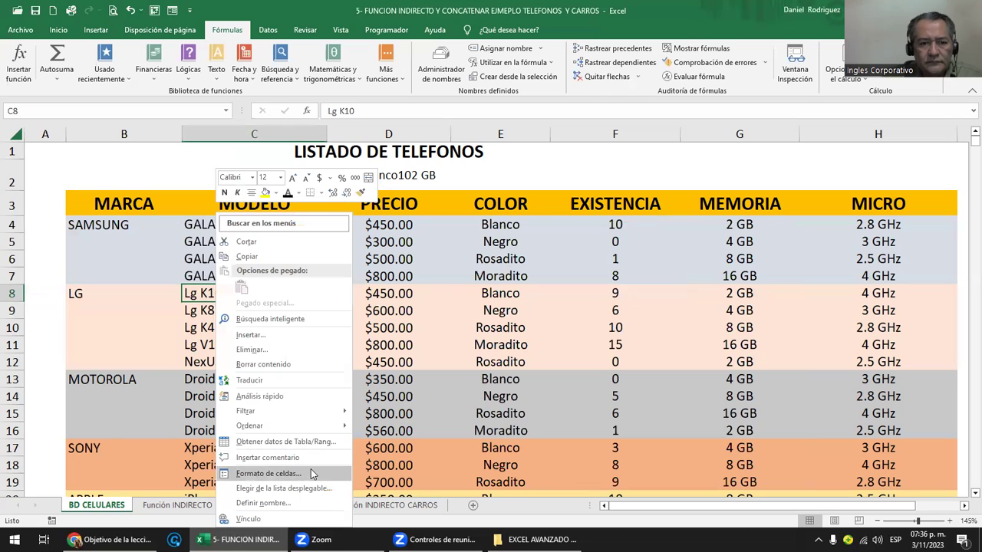
left_click(301, 503)
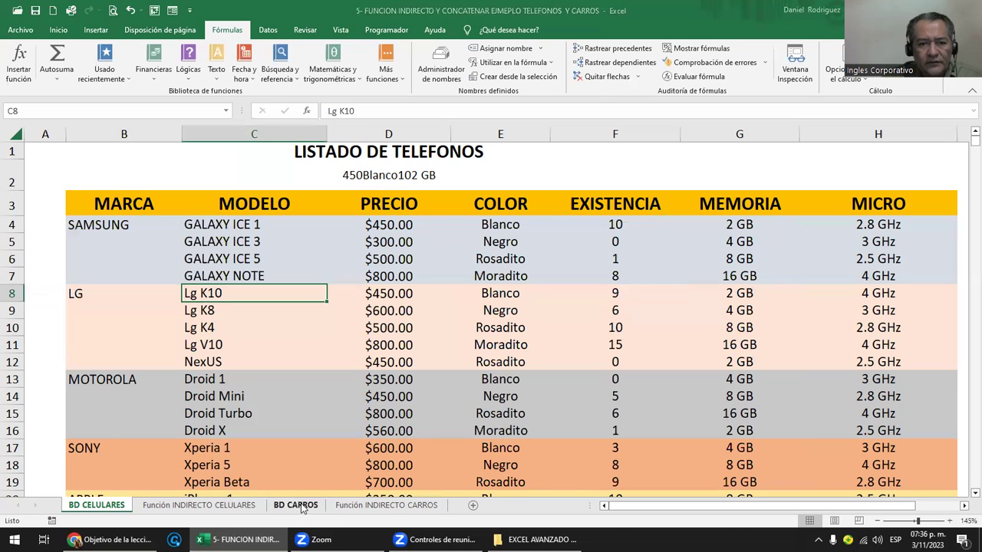
left_click(298, 411)
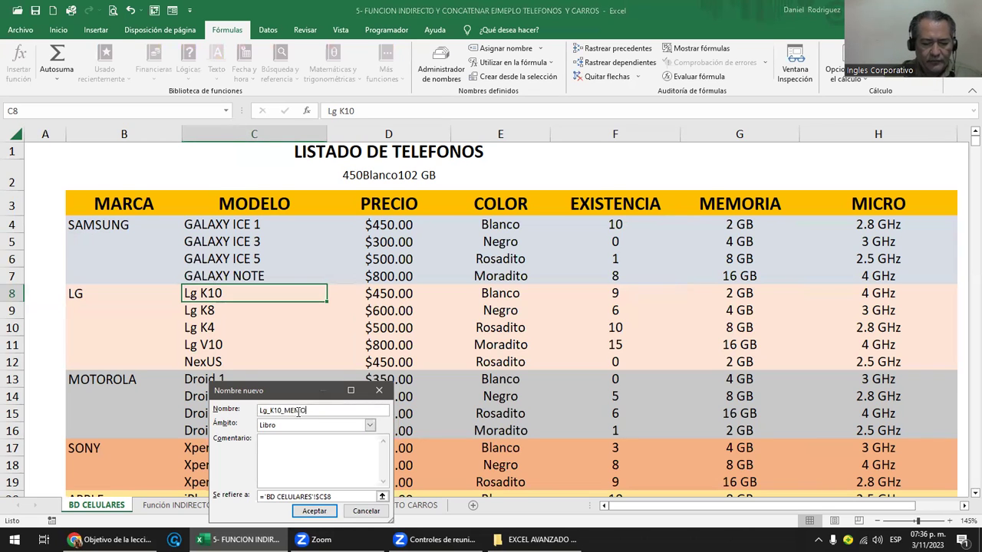
left_click(345, 497)
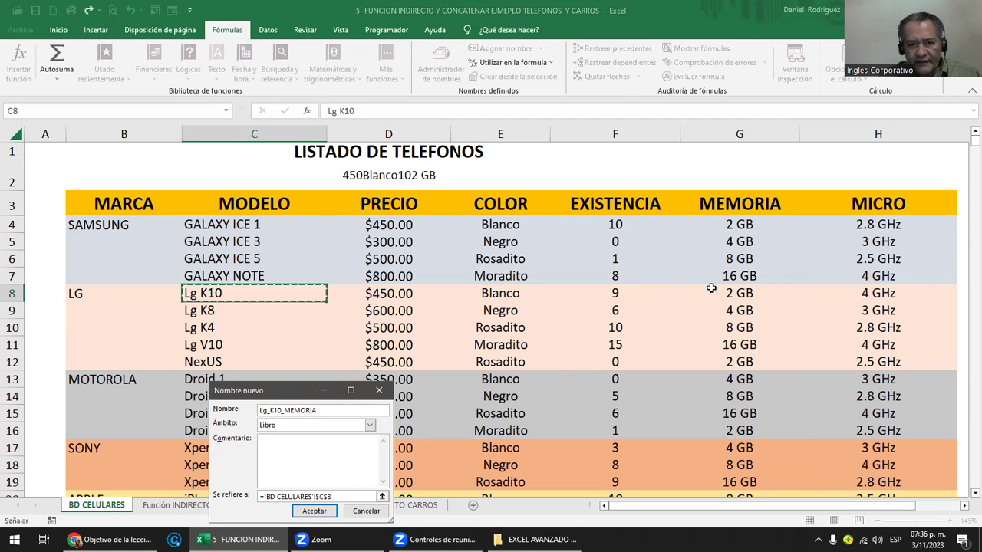
left_click(728, 292)
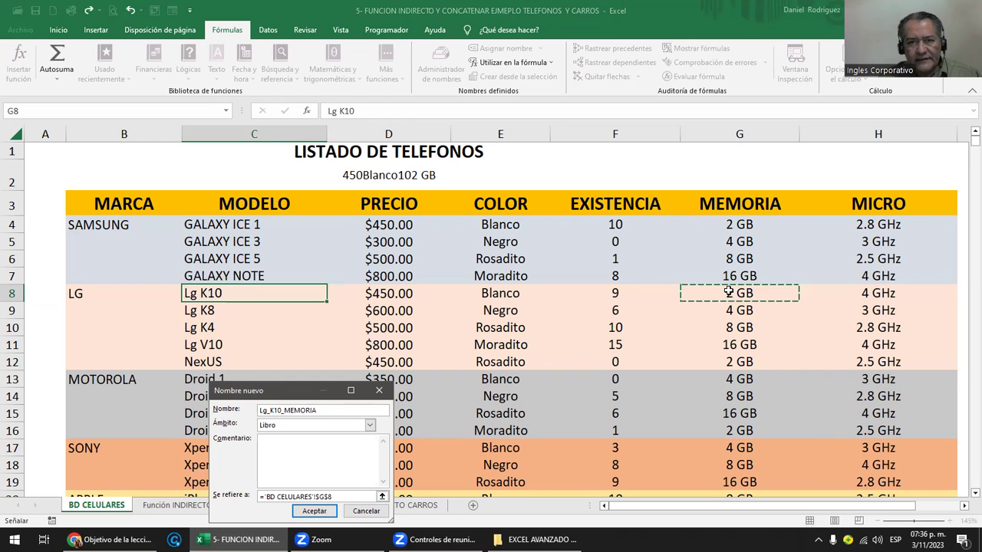
left_click(314, 511)
Define the name Lg_K10_MICRO referring to the 4 GHz processor cell H8.
right_click(261, 297)
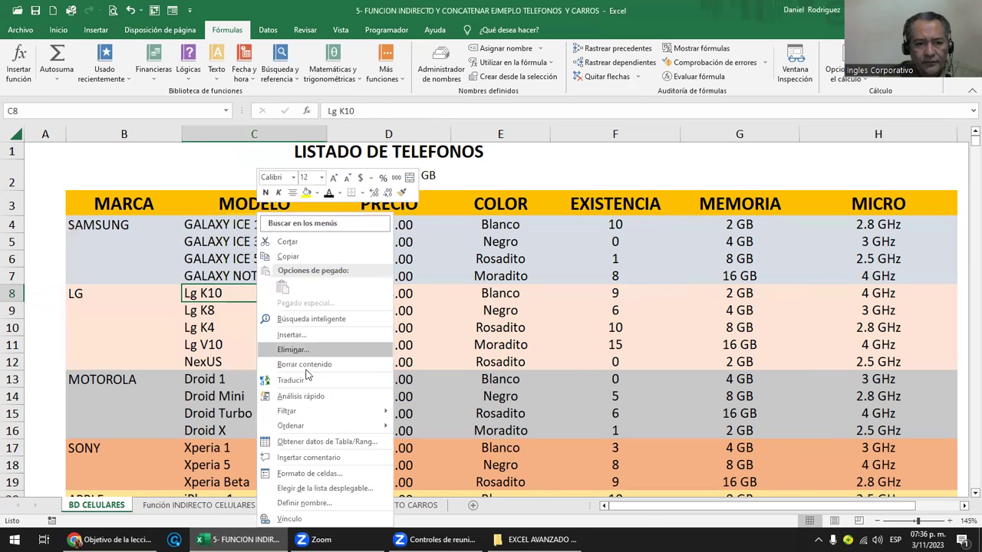
left_click(333, 502)
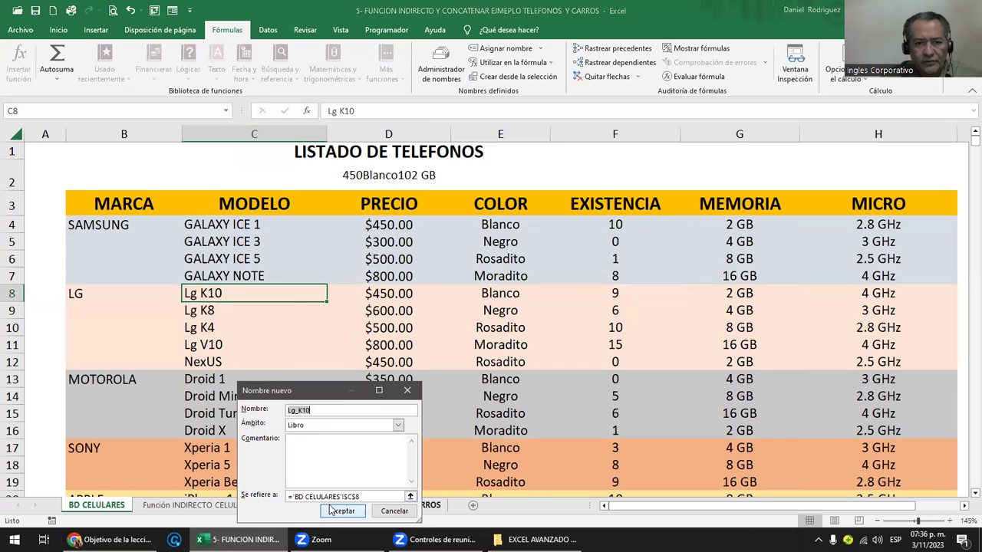
left_click(327, 410)
type("_MICRO")
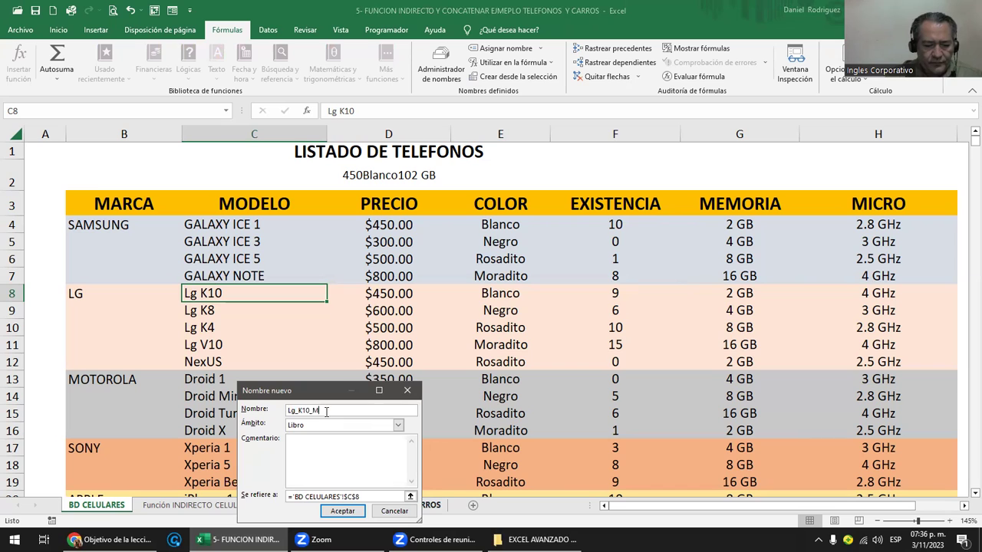
left_click(374, 497)
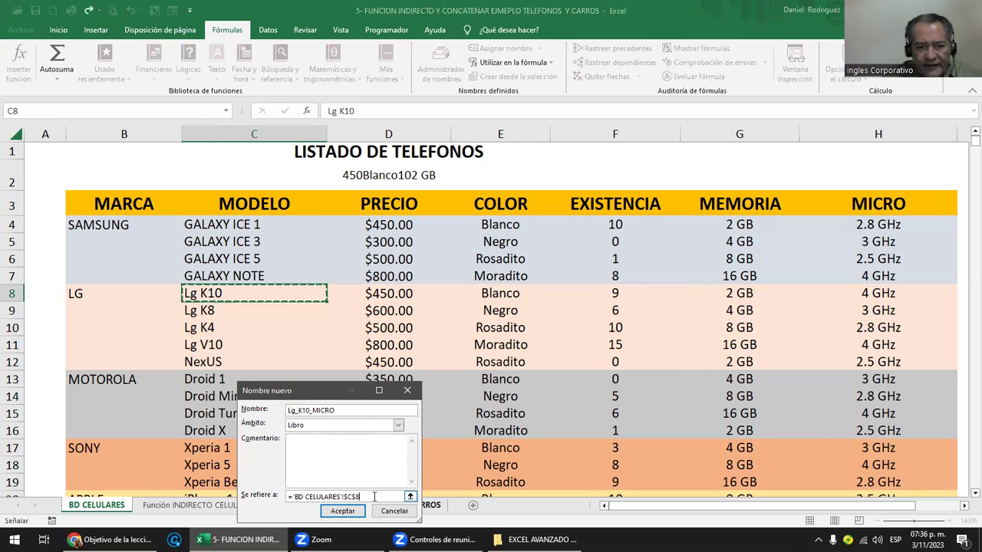
left_click(871, 291)
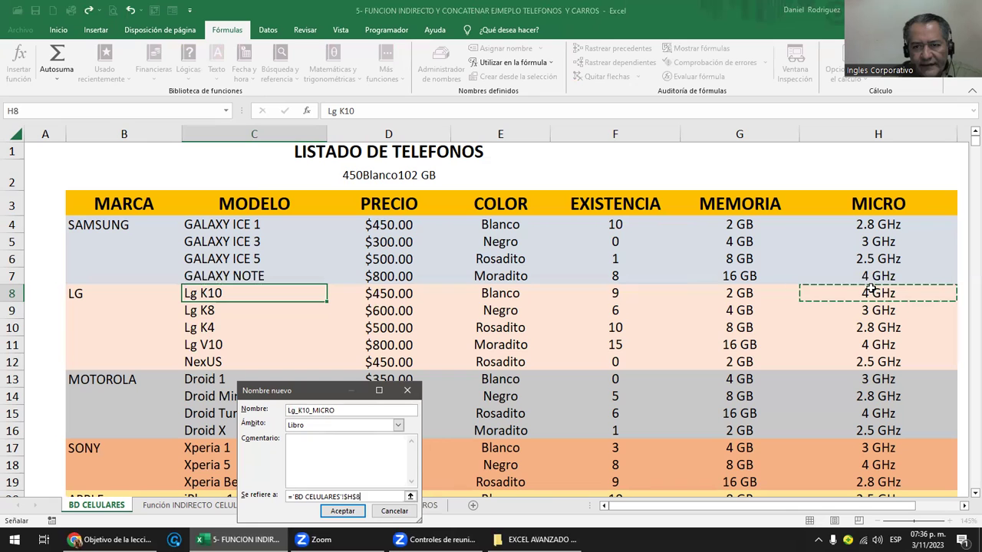
left_click(342, 510)
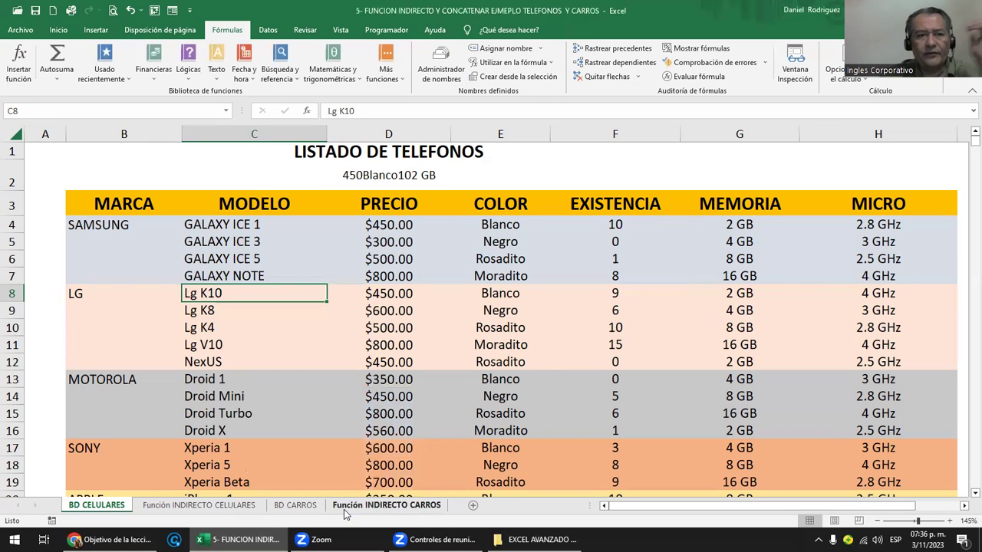
left_click(221, 184)
On Función INDIRECTO CELULARES, choose brand SAMSUNG and model GALAXY ICE 1.
left_click(199, 504)
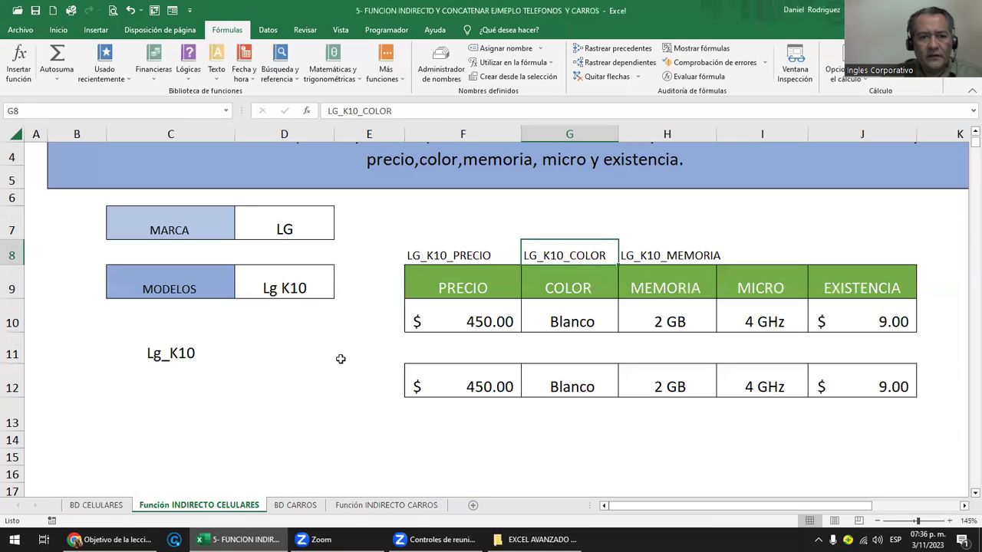
left_click(280, 227)
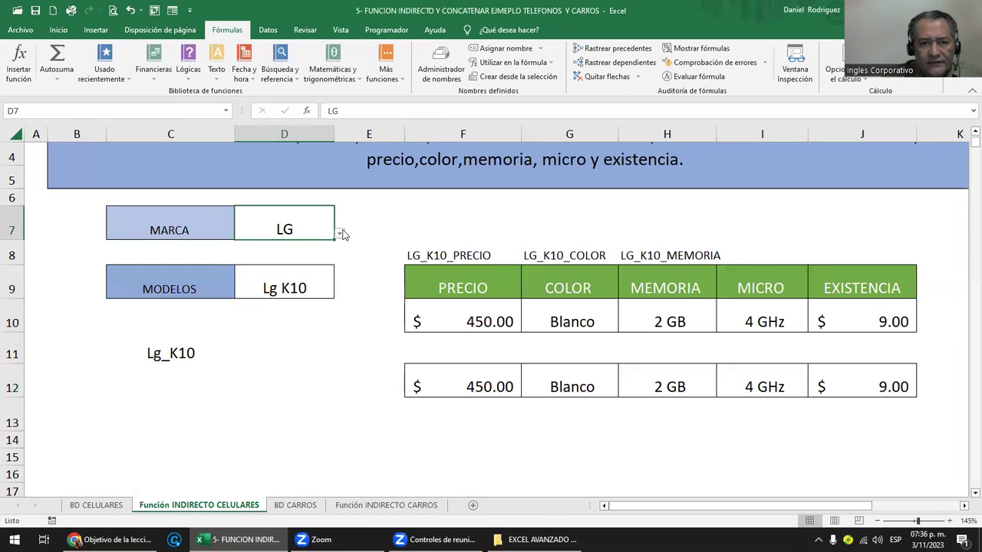
left_click(340, 234)
left_click(276, 258)
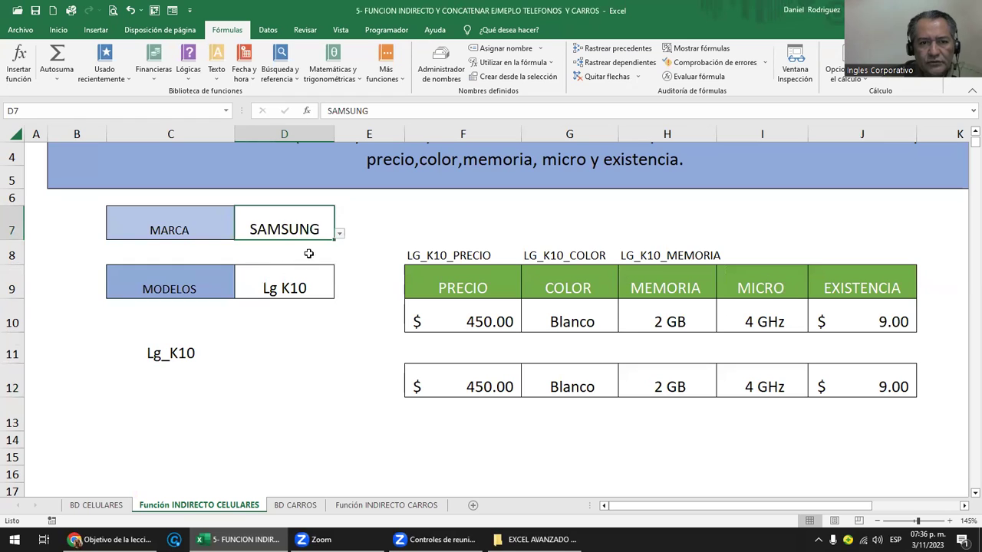
left_click(313, 292)
left_click(339, 293)
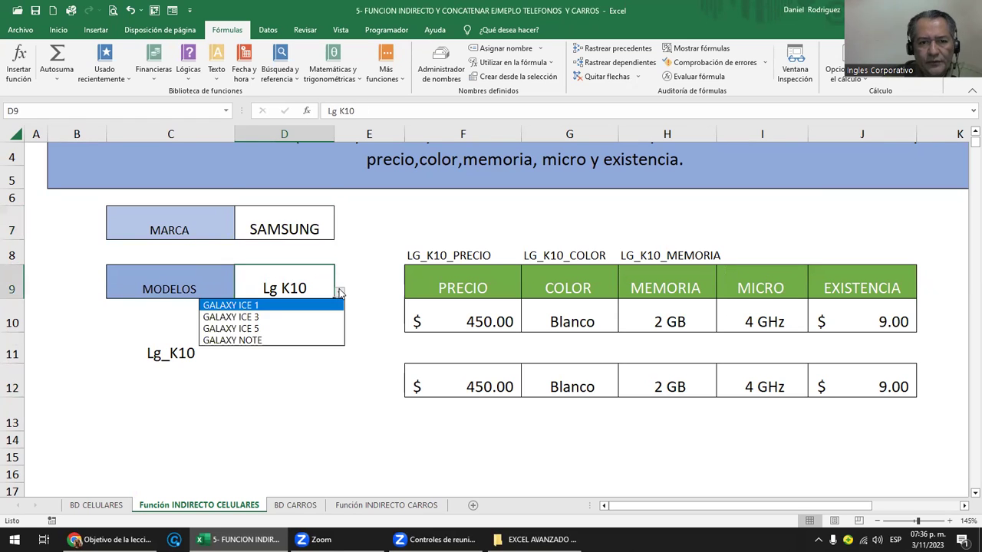
left_click(255, 306)
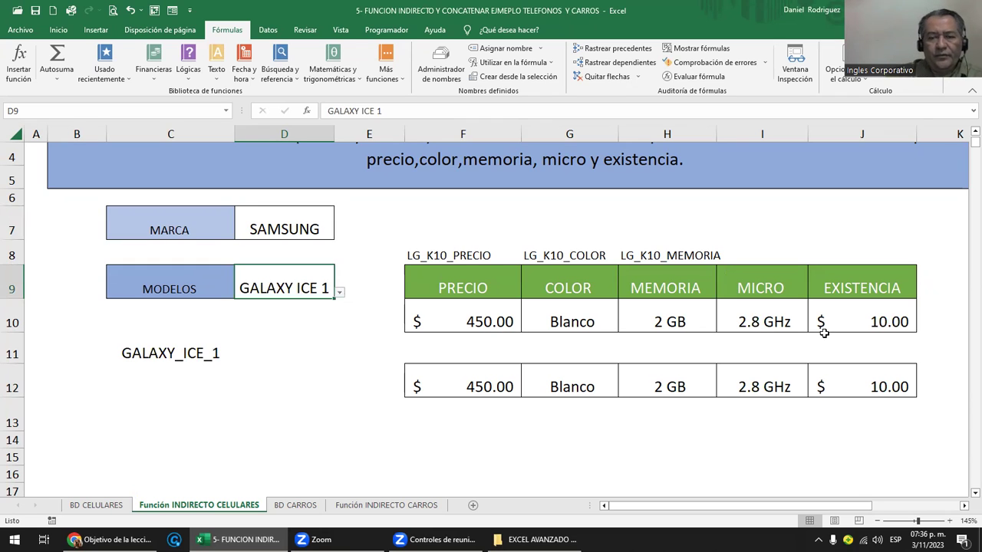
Switch back to LG Lg K10, showing $450.00, Blanco, 2 GB, 4 GHz and 9.
left_click(311, 225)
left_click(339, 234)
left_click(231, 245)
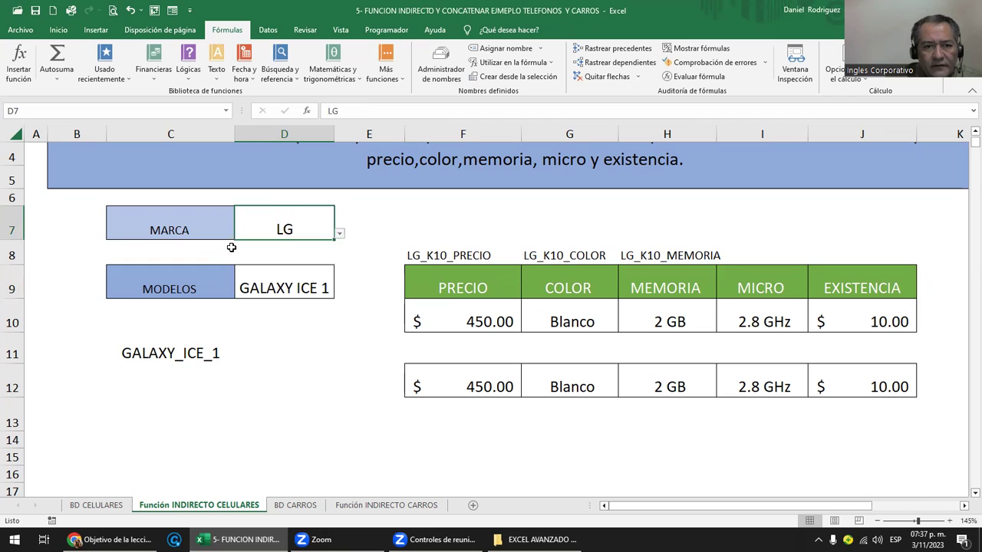
left_click(299, 281)
left_click(339, 293)
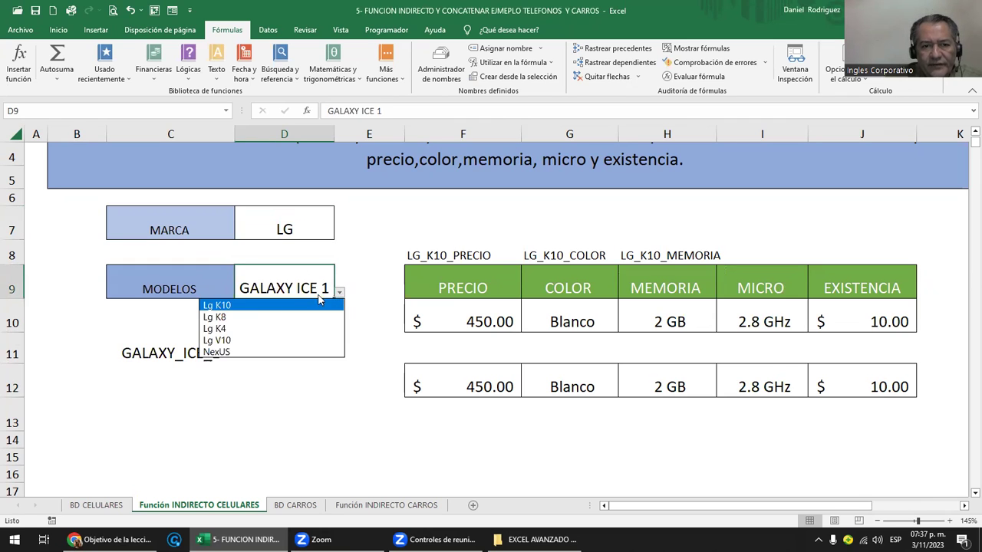
left_click(227, 305)
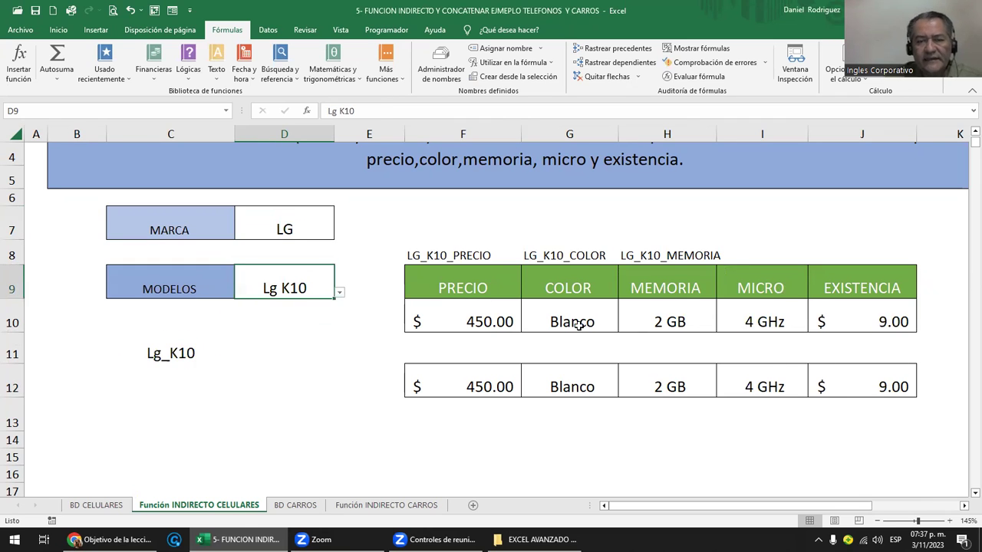
left_click(95, 504)
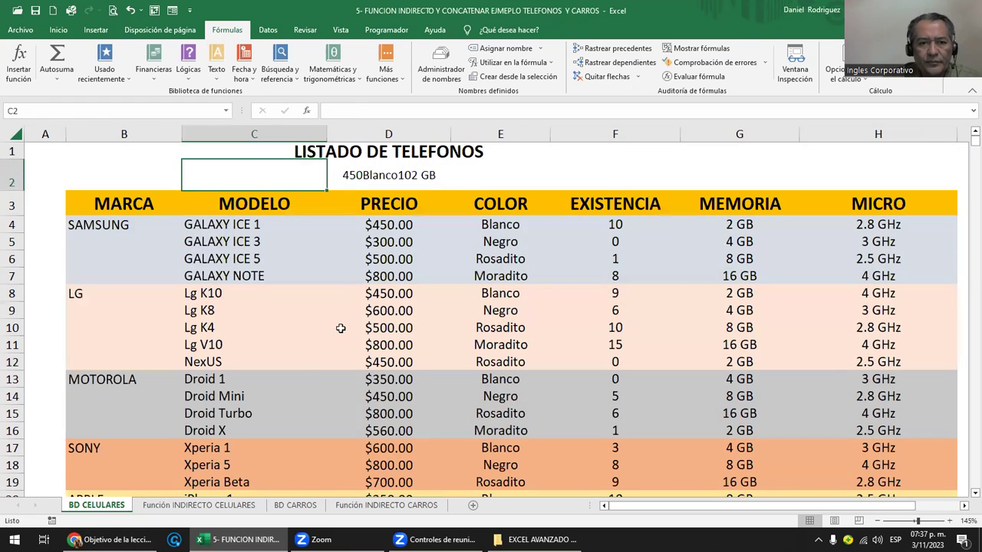
Enter 300 as the Lg K10 price in D8 and Dorado as its colour in E8.
left_click(383, 293)
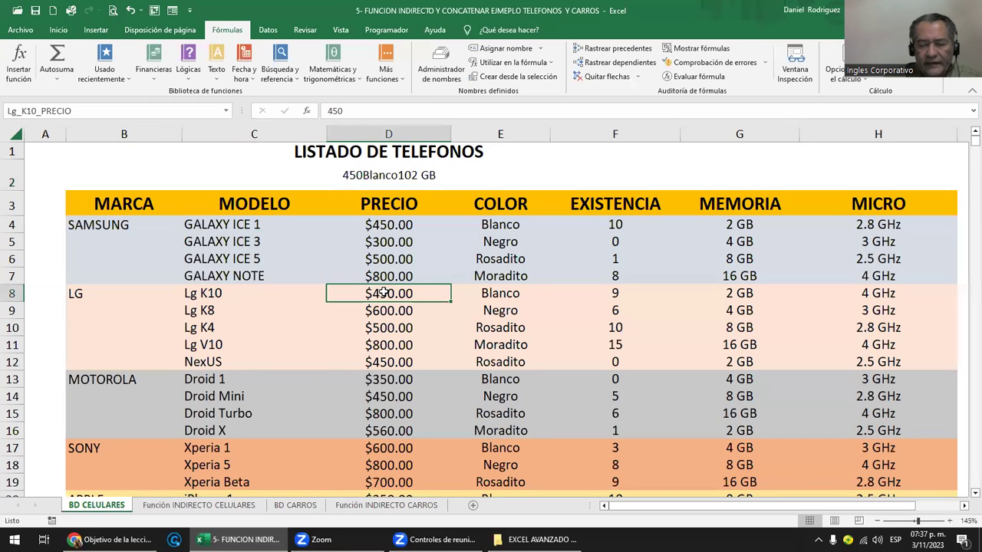
type("300")
key("Return")
key("Up")
key("Right")
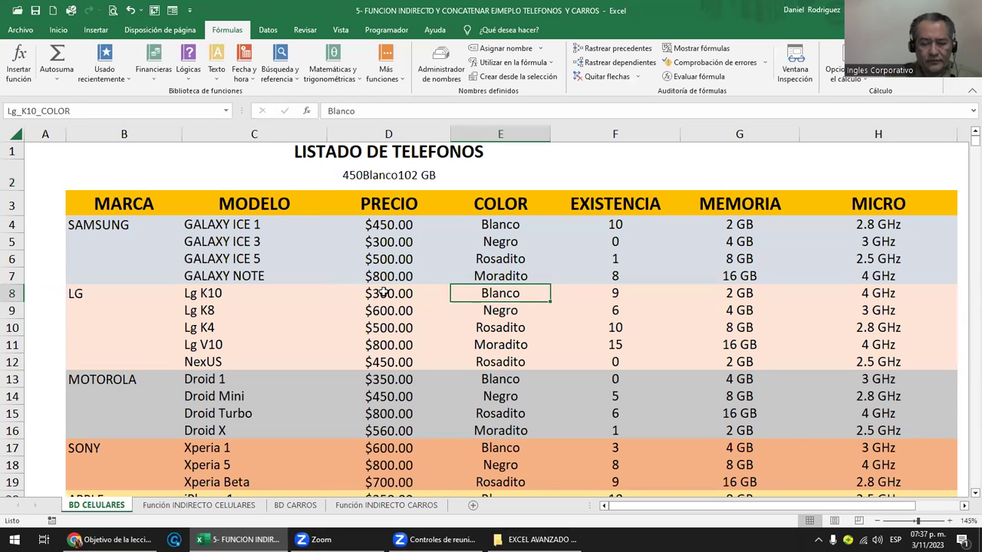
type("dOR")
key("BackSpace")
key("BackSpace")
key("BackSpace")
type("Dorado")
key("Return")
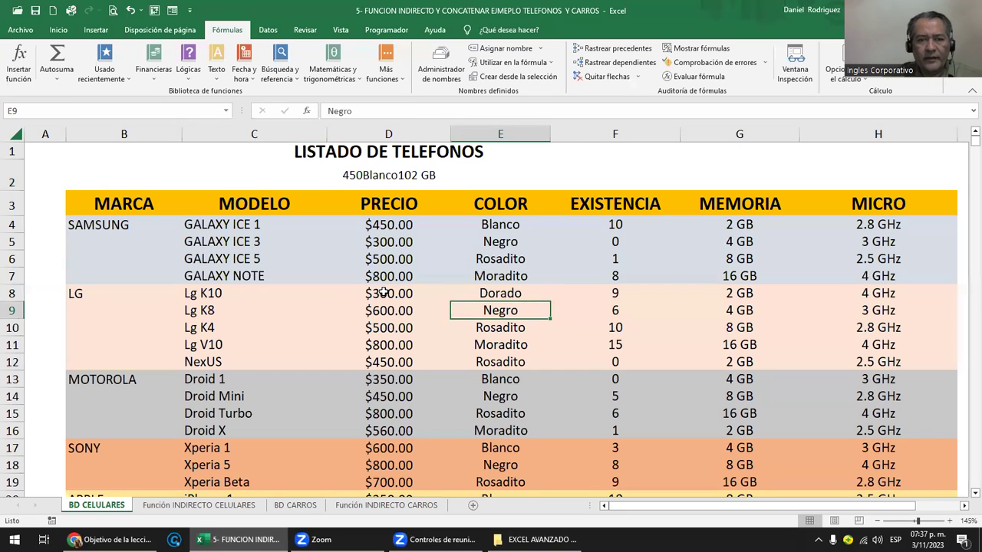
On the Función INDIRECTO CELULARES sheet, pick SAMSUNG in D7 and GALAXY ICE 1 in D9.
left_click(224, 508)
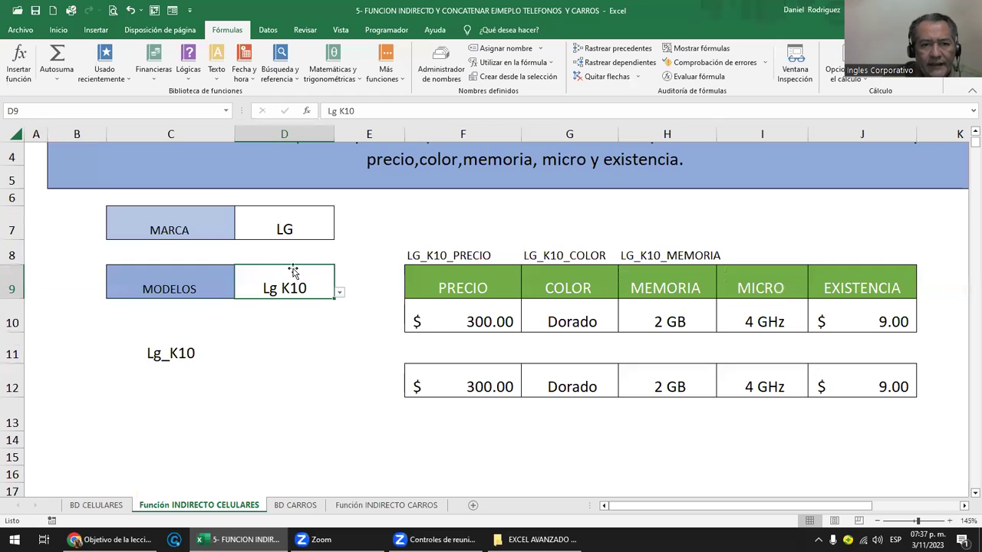
left_click(489, 326)
left_click(533, 307)
left_click(274, 214)
left_click(338, 235)
left_click(292, 254)
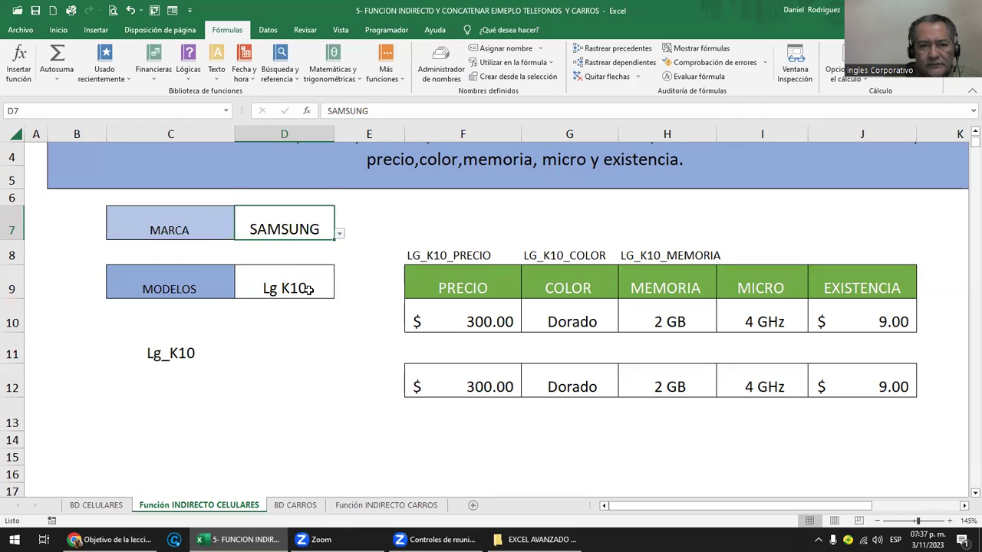
left_click(307, 288)
left_click(339, 292)
left_click(268, 304)
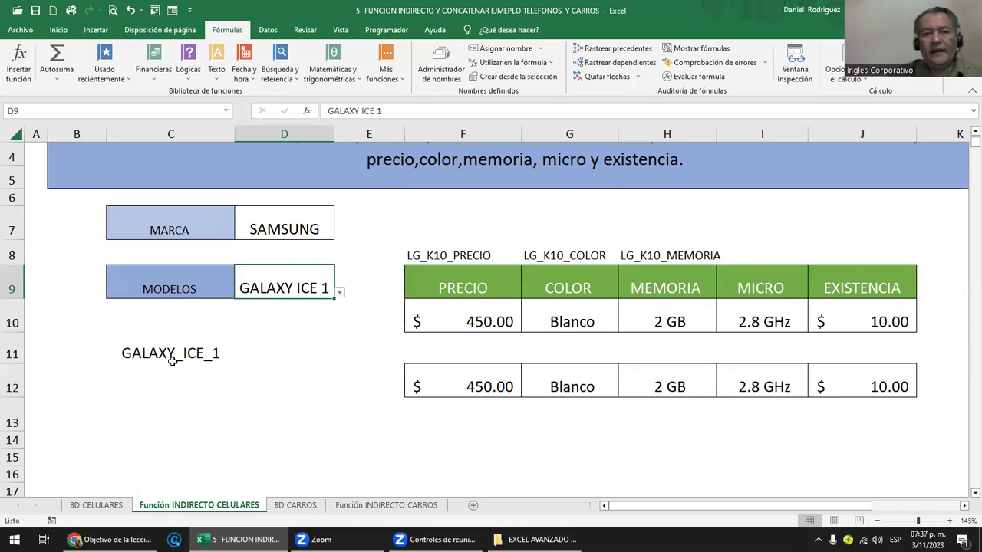
Inspect the PRECIO lookup formula in F10 and the five row-10 spec results without changing them.
left_click(480, 306)
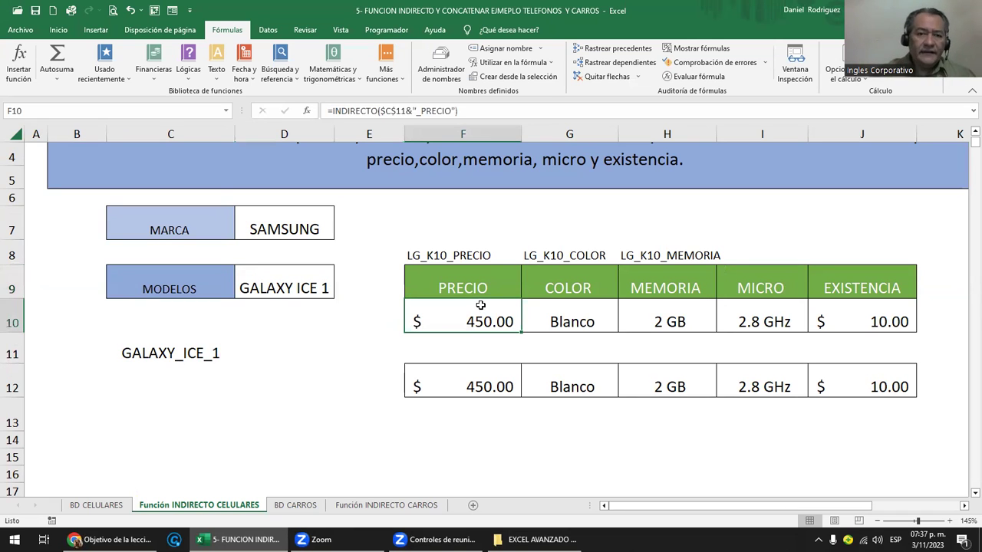
left_click_drag(455, 322, 867, 321)
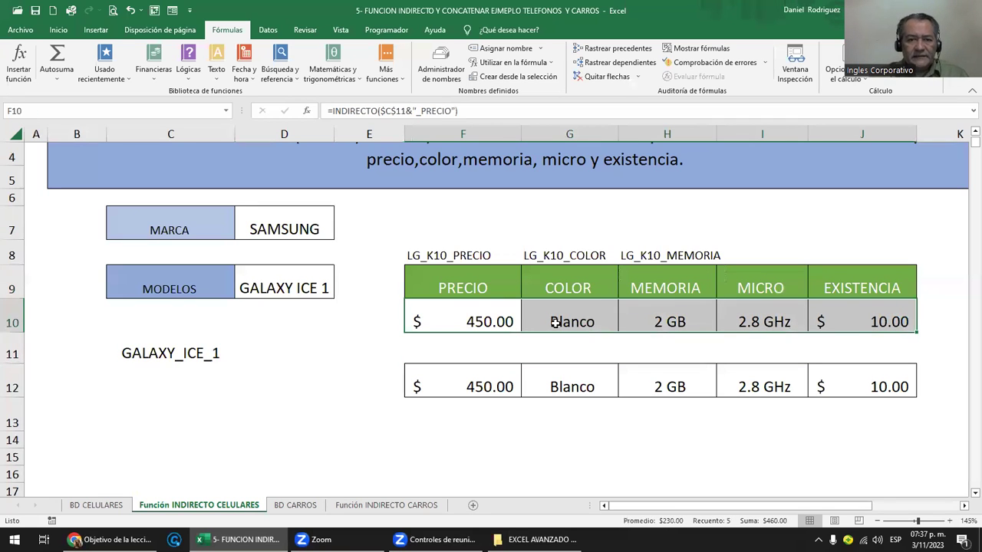
double_click(497, 320)
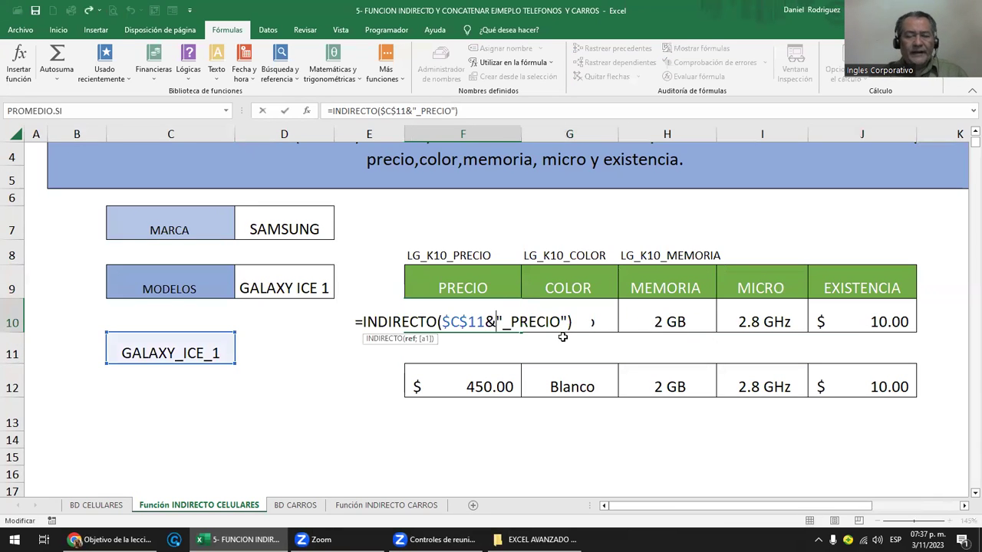
key("Escape")
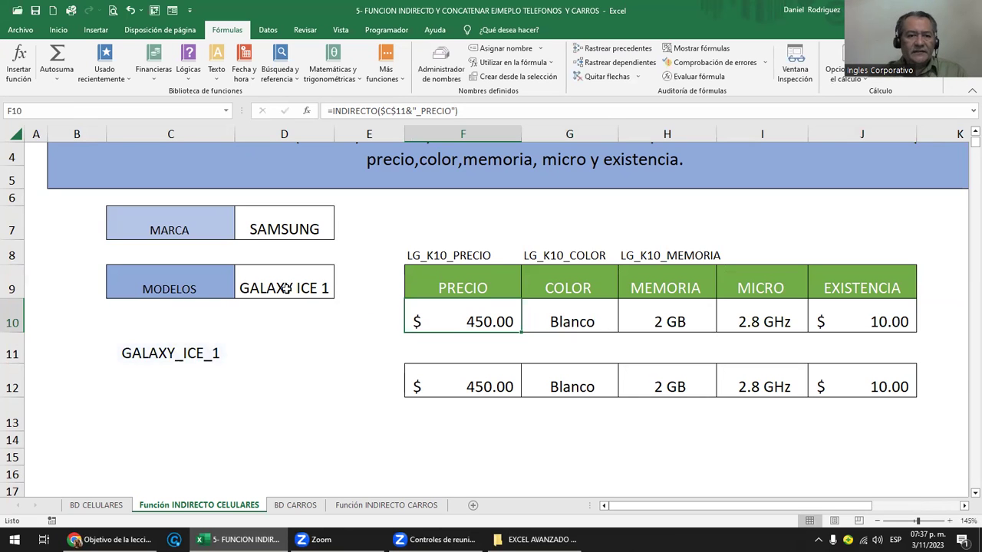
Review C11's SUSTITUIR formula, then clear C11 to show the #¡REF! lookups and undo it.
left_click(136, 352)
double_click(178, 366)
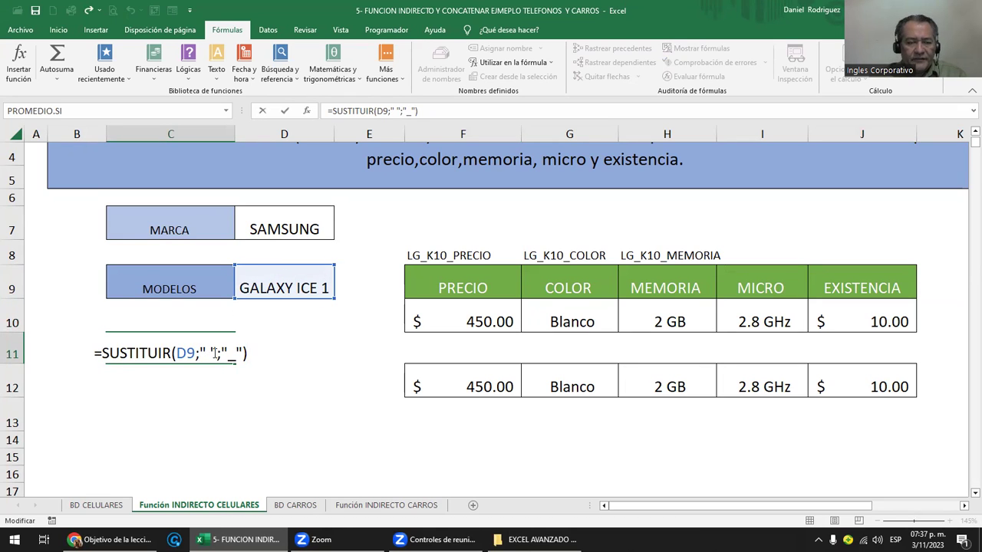
key("Return")
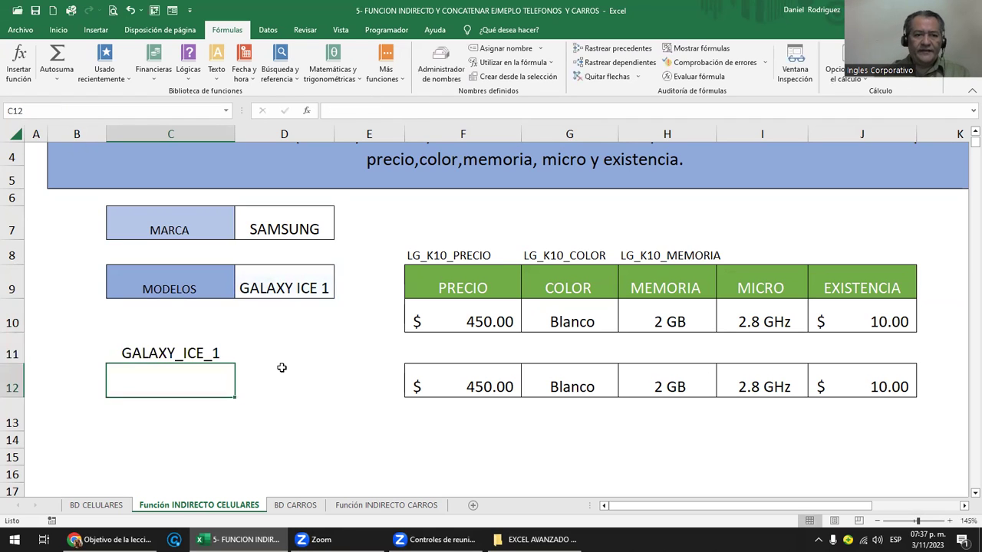
key("Up")
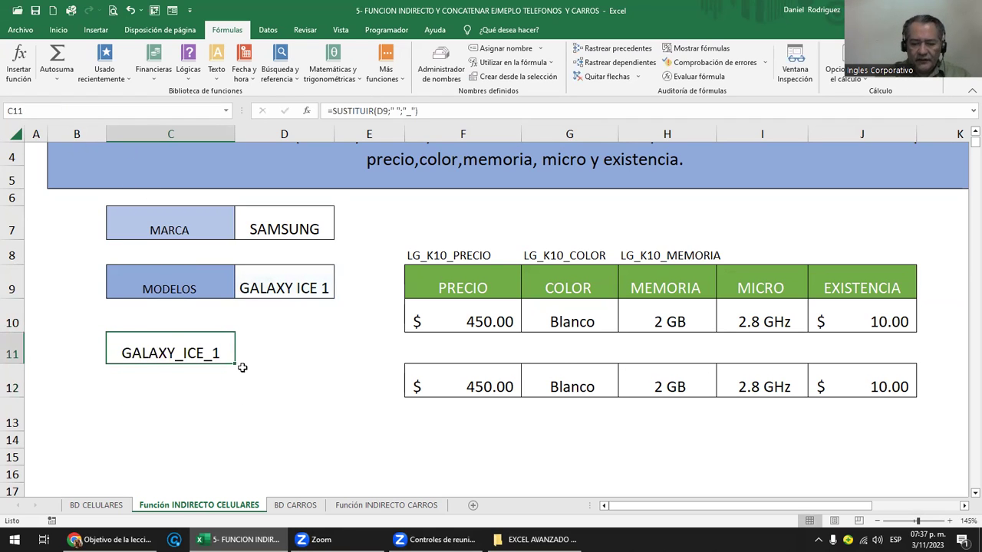
key("Delete")
mouse_move(473, 321)
left_mouse_down()
mouse_move(730, 335)
mouse_move(854, 325)
left_mouse_up()
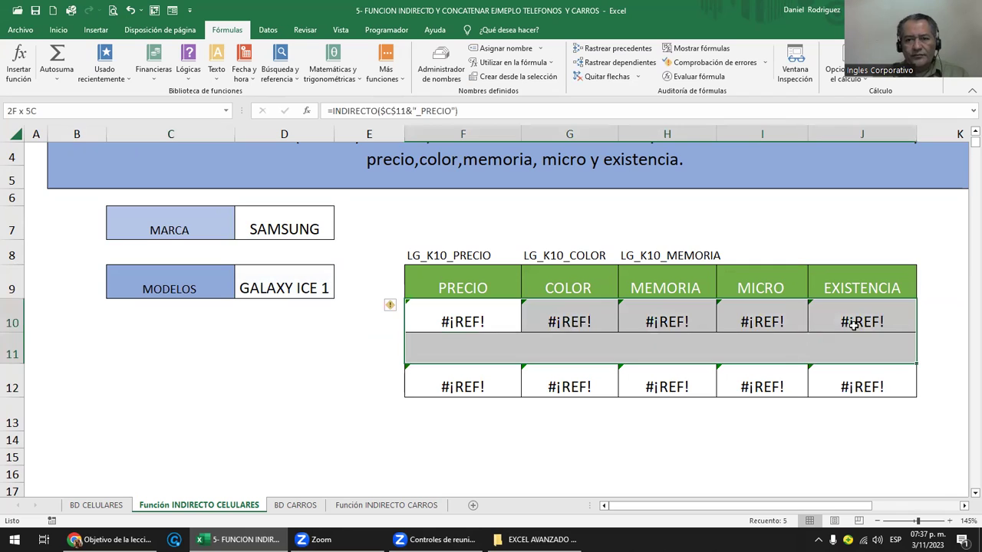
key("ctrl+z")
left_click(473, 321)
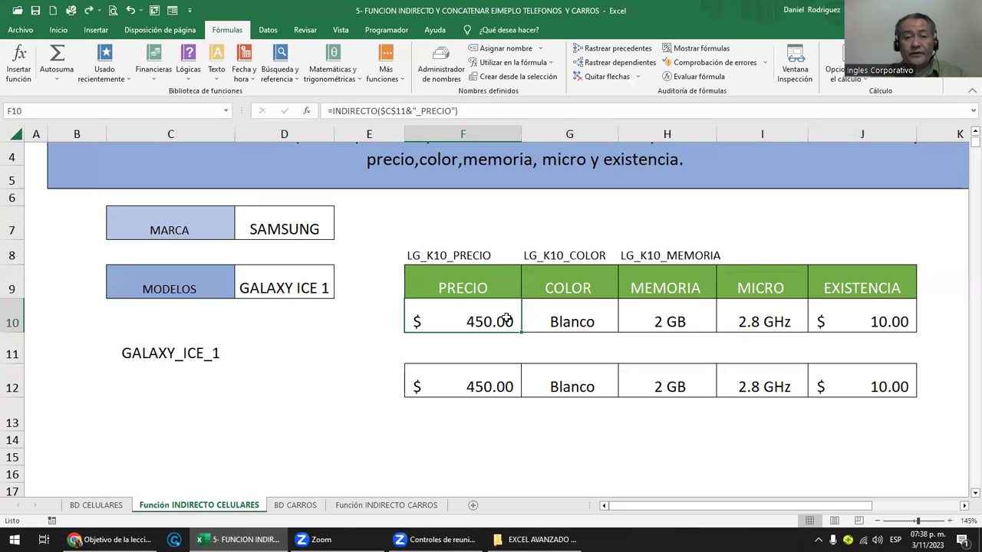
Review the LG_K10_PRECIO label, then select LG as brand and Lg K10 as model.
double_click(454, 253)
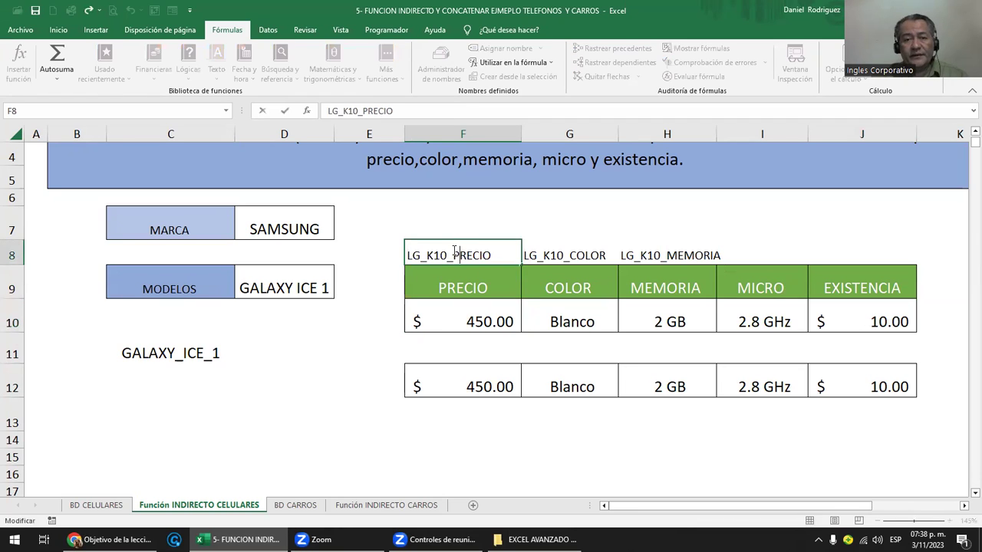
double_click(467, 255)
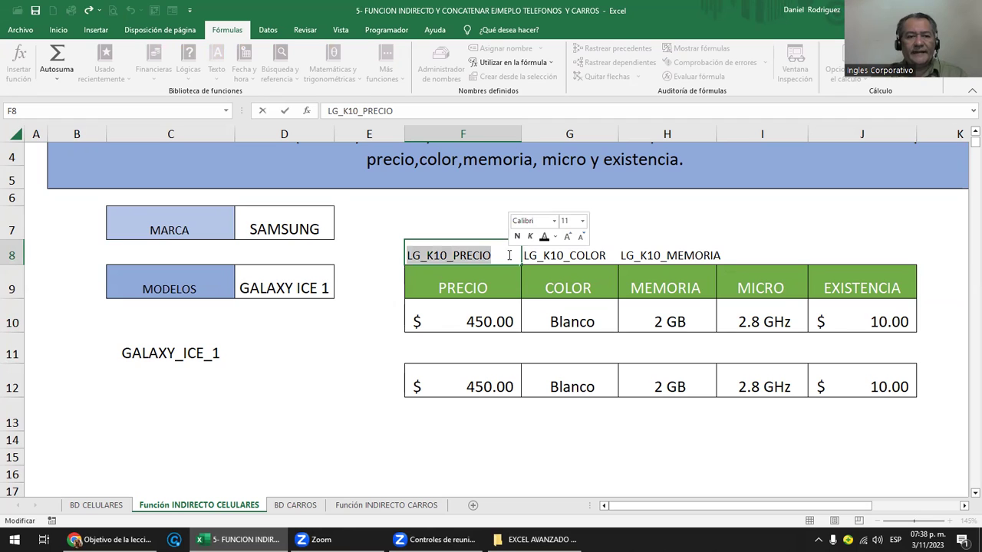
key("Escape")
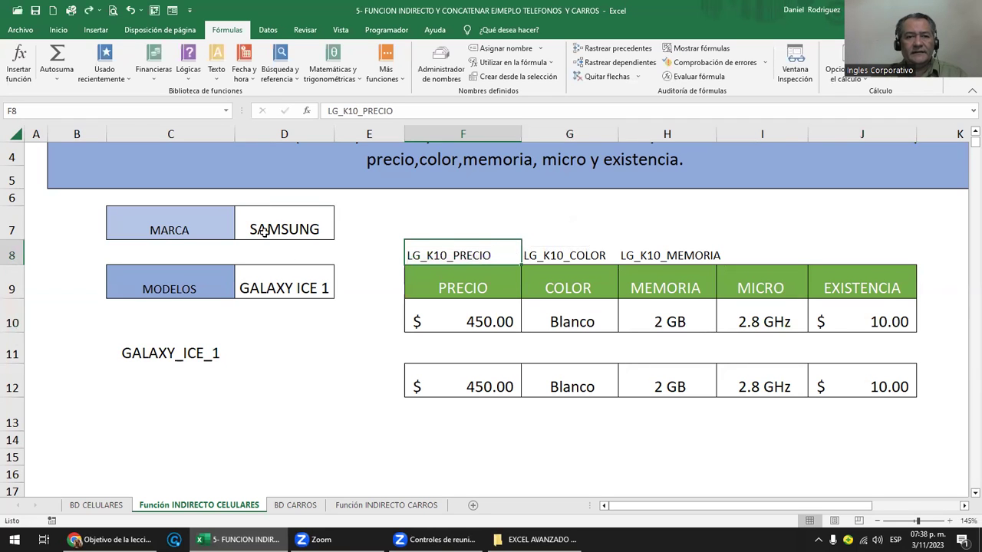
left_click(330, 220)
left_click(339, 234)
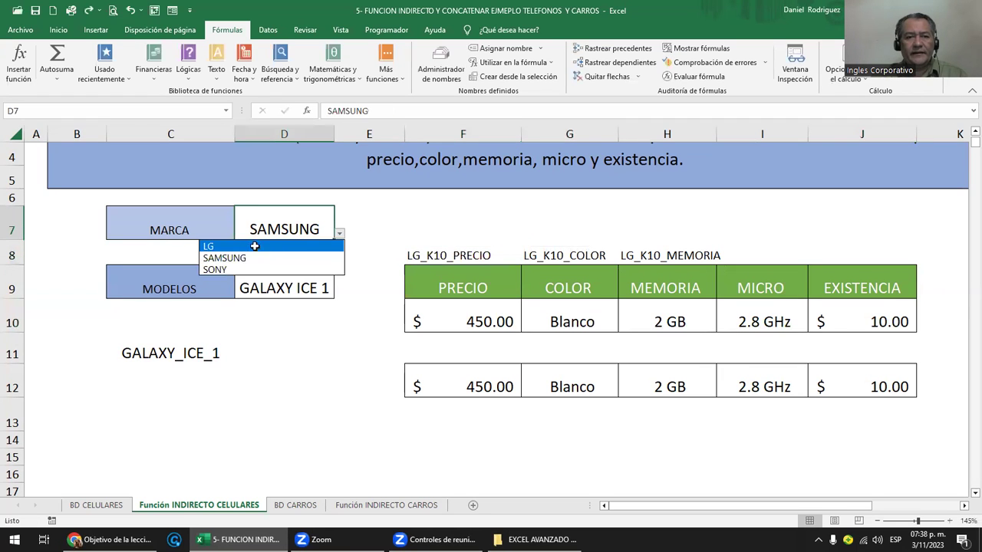
left_click(255, 246)
left_click(310, 280)
left_click(340, 293)
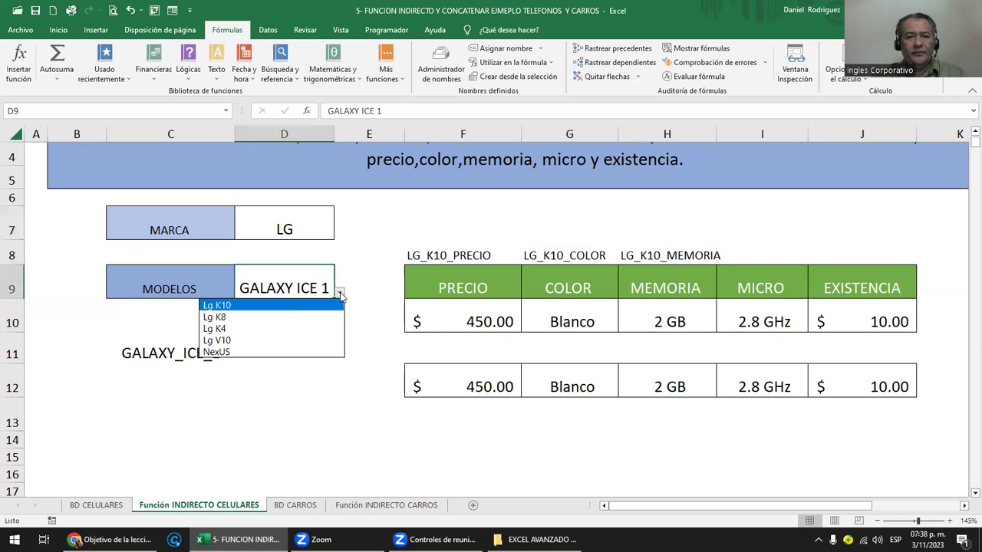
left_click(280, 308)
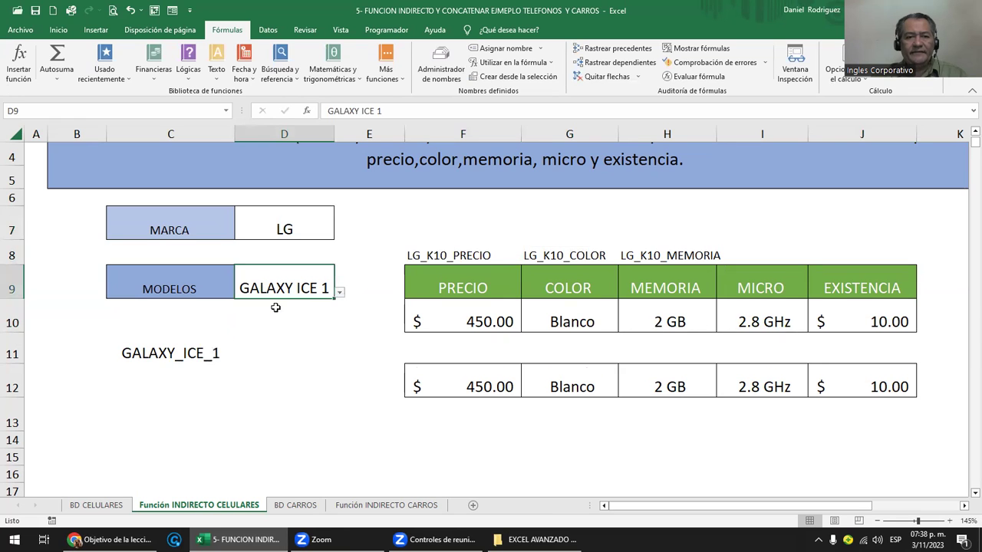
Widen the MEMORIA column and create the LG_K10_MICRO label in I8 from the MEMORIA label.
left_click(436, 255)
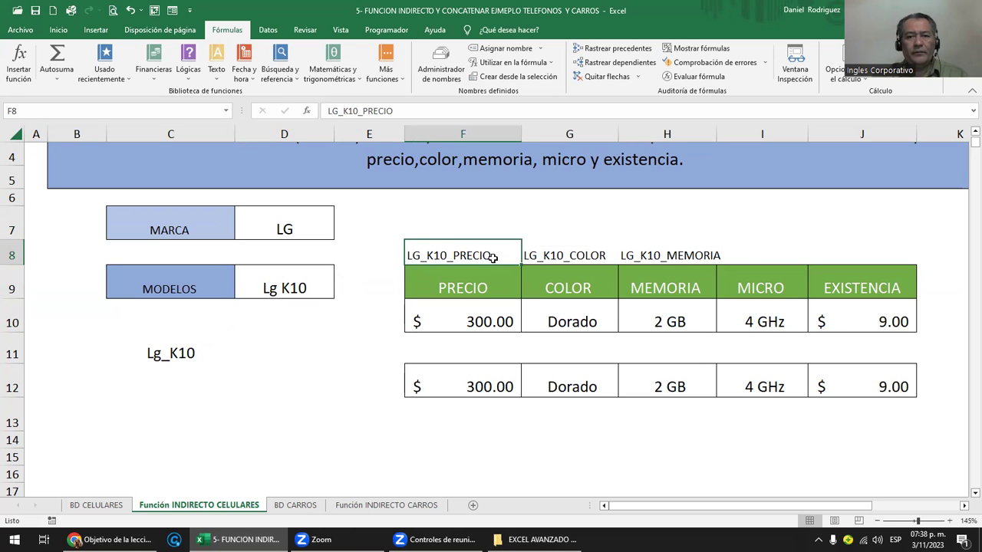
left_click(571, 257)
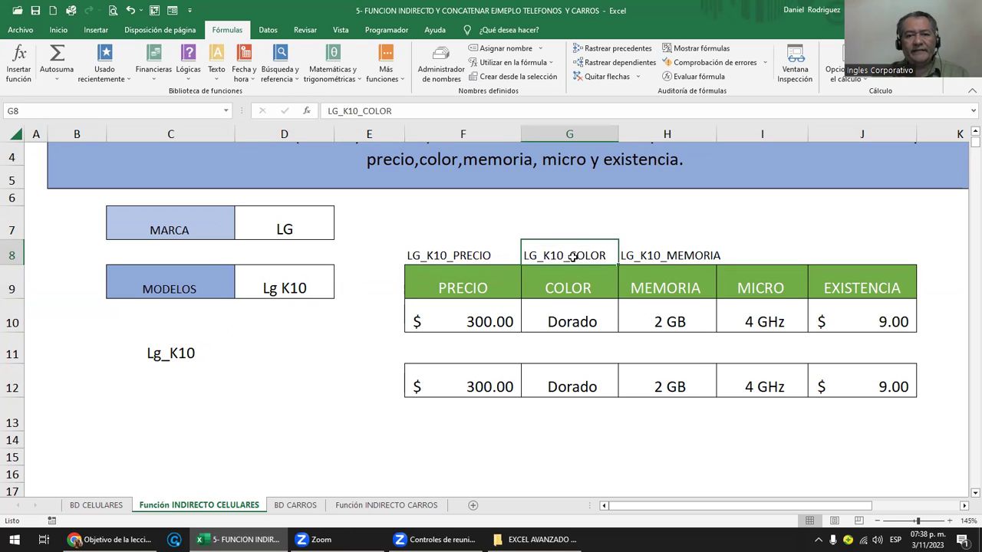
left_click(679, 251)
left_click_drag(716, 132, 730, 133)
key("Right")
key("ctrl+r")
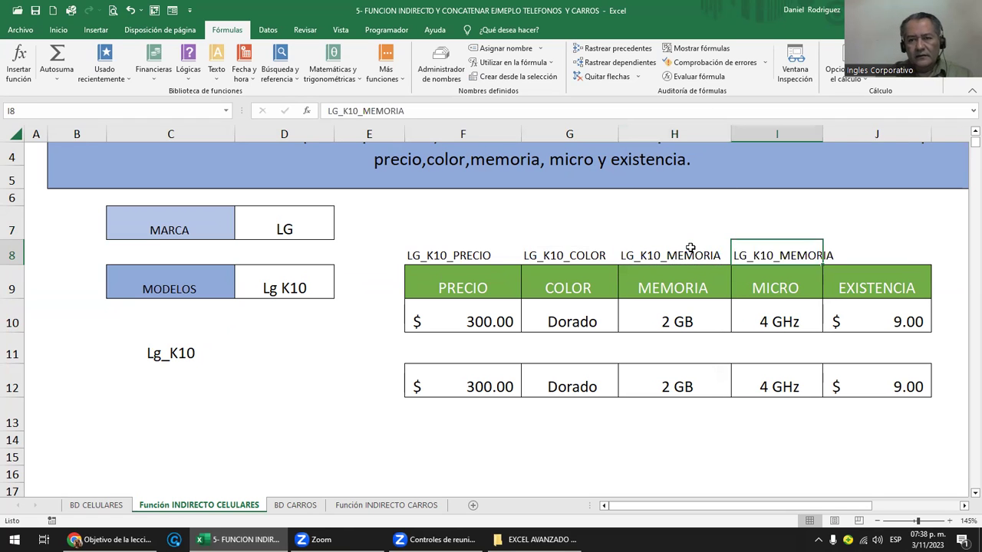
key("F2")
key("BackSpace")
key("BackSpace")
key("BackSpace")
key("BackSpace")
key("BackSpace")
key("BackSpace")
key("BackSpace")
type("micro")
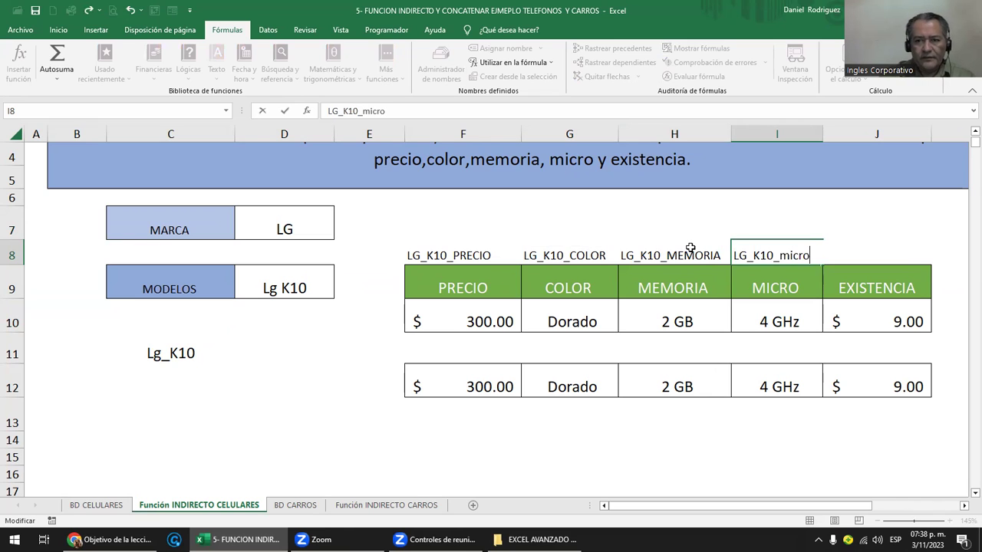
key("BackSpace")
key("BackSpace")
key("BackSpace")
key("BackSpace")
type("MICRO")
key("Return")
Copy the label into J8 and edit it to LG_K10_EXISTENCIA.
key("Up")
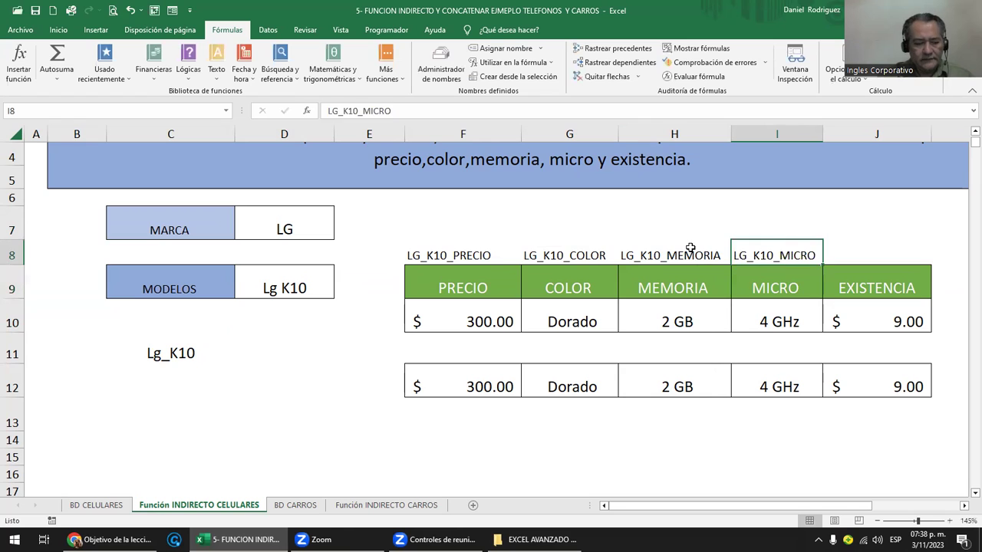
key("ctrl+c")
key("Right")
key("ctrl+v")
key("F2")
key("BackSpace")
key("BackSpace")
key("BackSpace")
key("BackSpace")
key("BackSpace")
type("XISTENCIA")
key("Return")
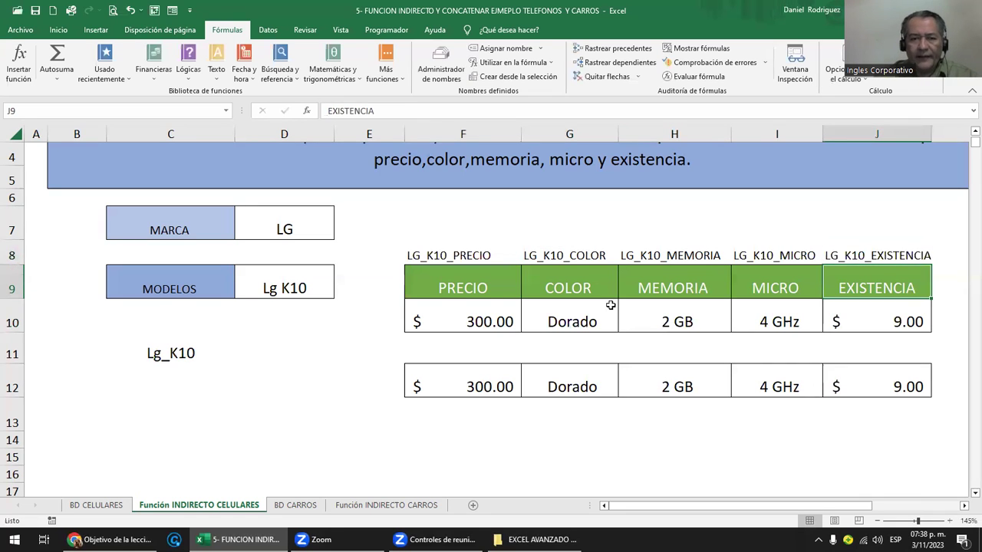
left_click(443, 308)
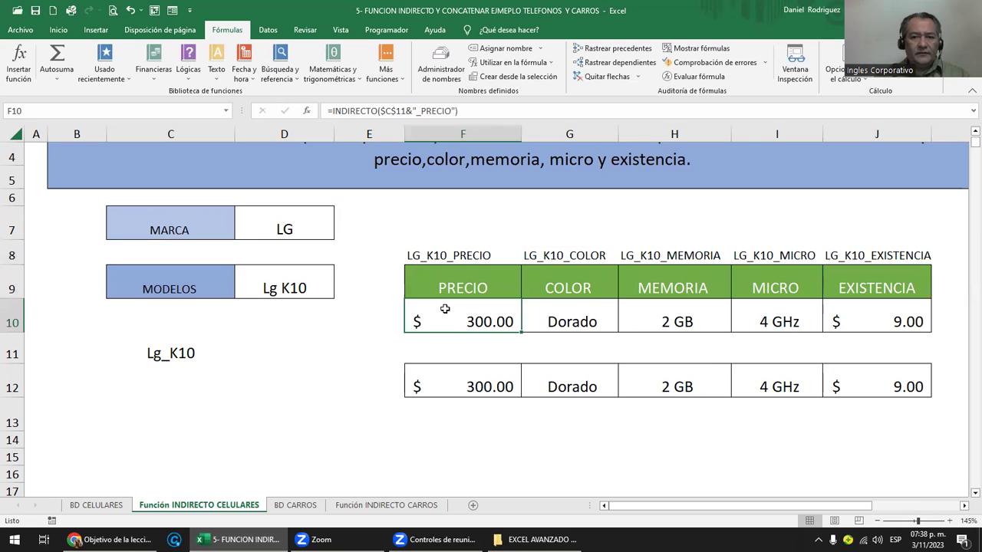
Clear the five spec formulas in F10:J10.
key("shift+Right")
key("shift+Right")
key("shift+Right")
key("shift+Right")
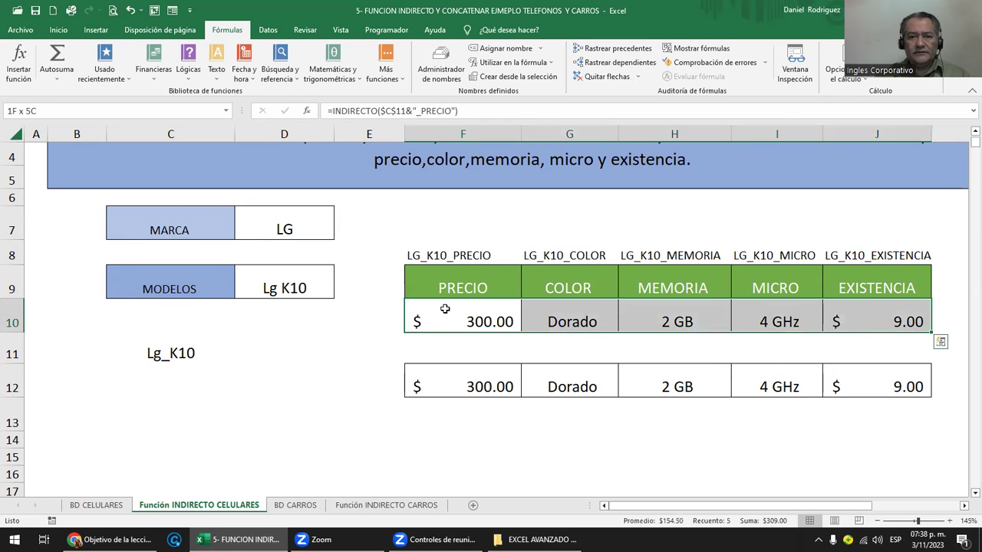
key("Delete")
key("Down")
key("Down")
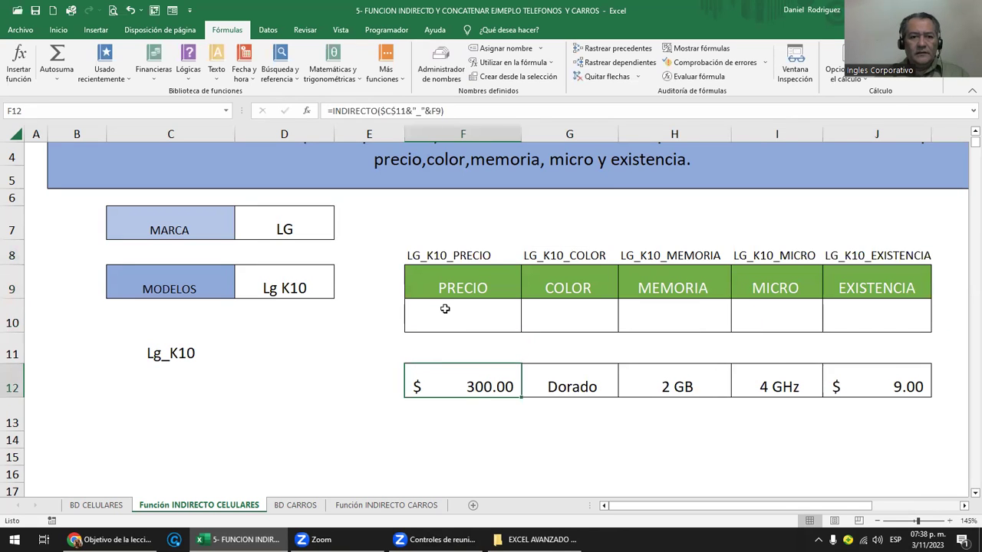
type("=")
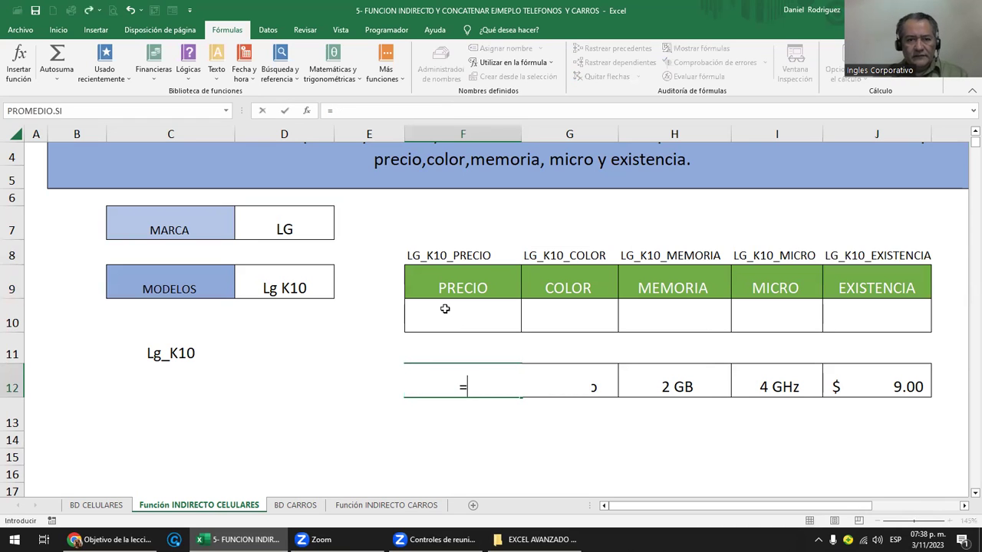
key("Escape")
key("Up")
key("Up")
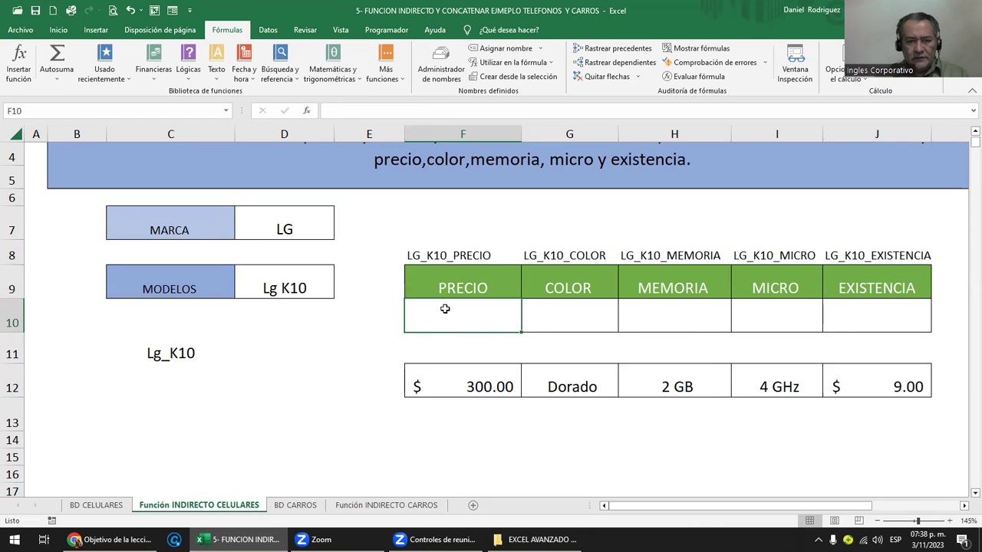
Enter =INDIRECTO(C11) in F10 to show it returns #¡REF!
type("=INDI")
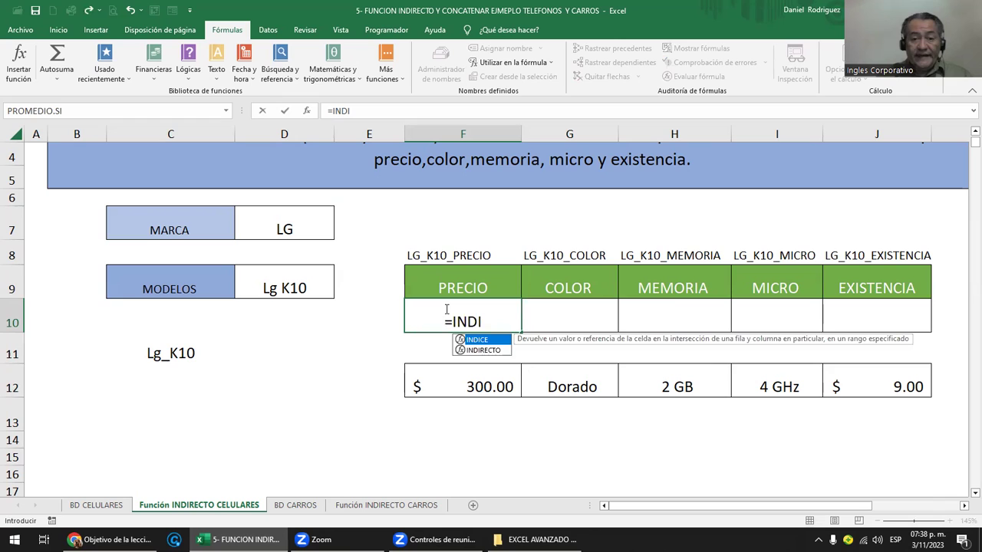
key("Down")
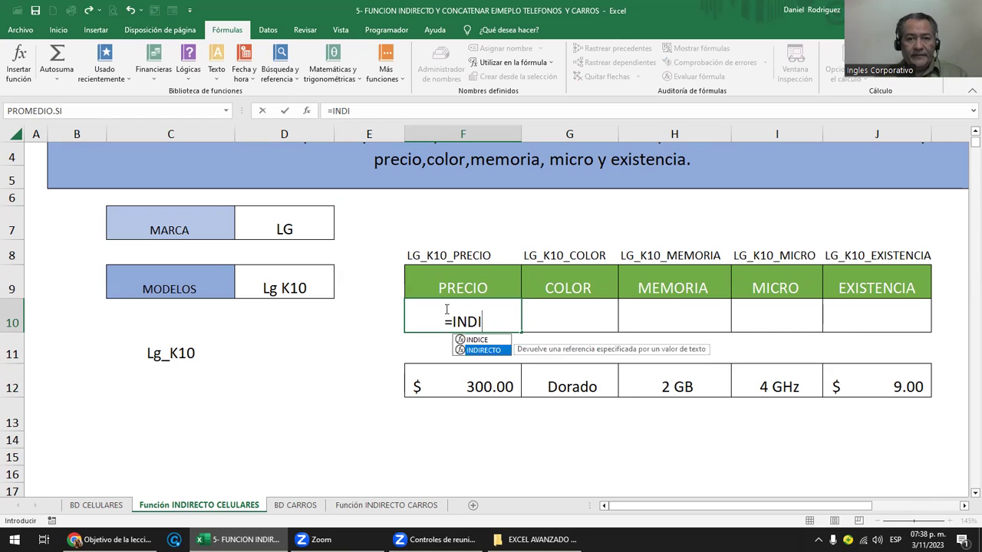
key("Tab")
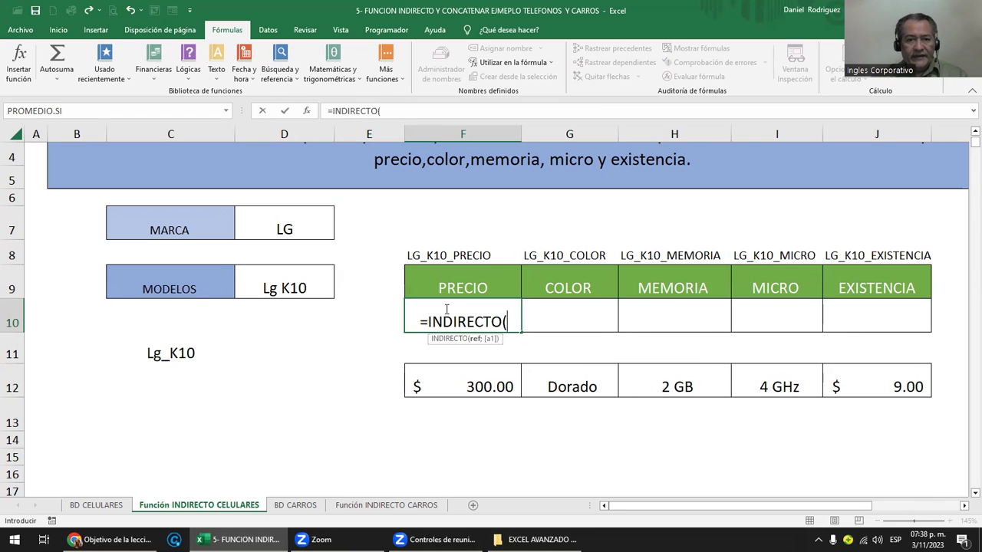
left_click(157, 353)
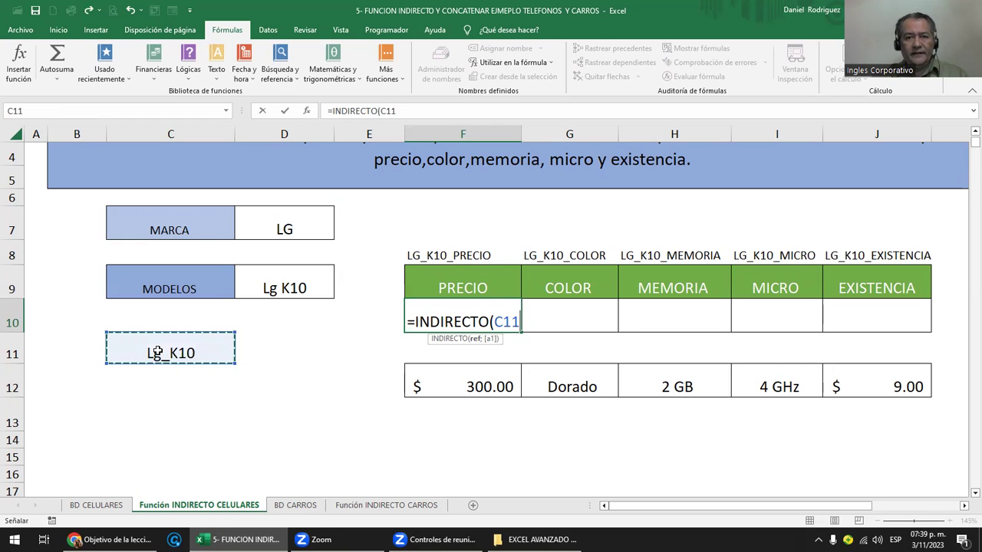
key("Return")
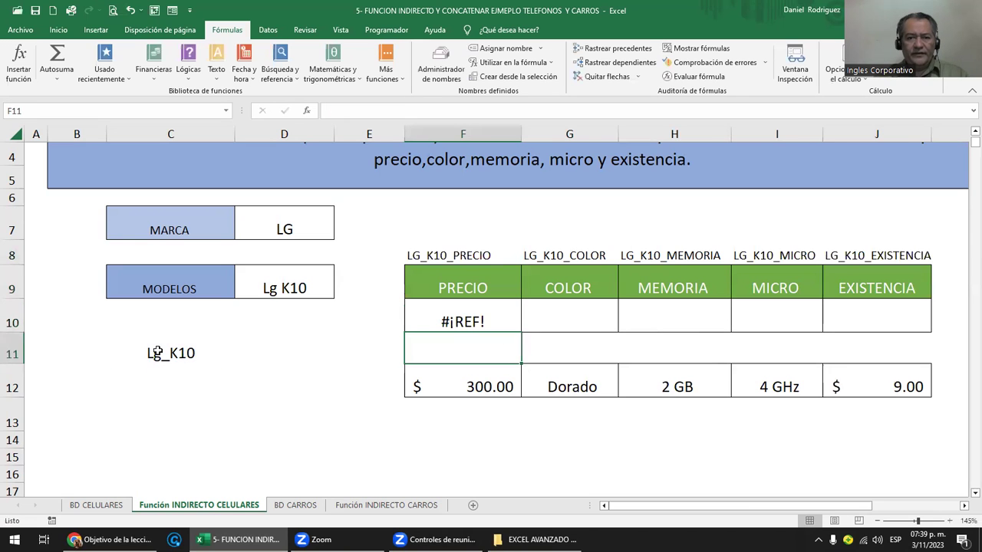
key("Up")
key("F2")
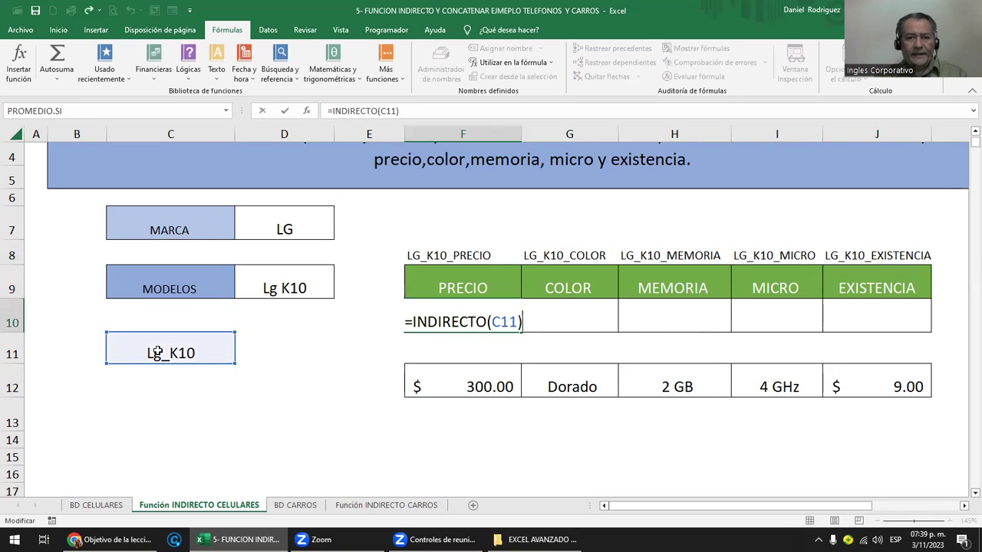
key("Escape")
Undo twice to restore =INDIRECTO($C$11&"_PRECIO") and the row-10 lookups, then inspect it.
key("ctrl+z")
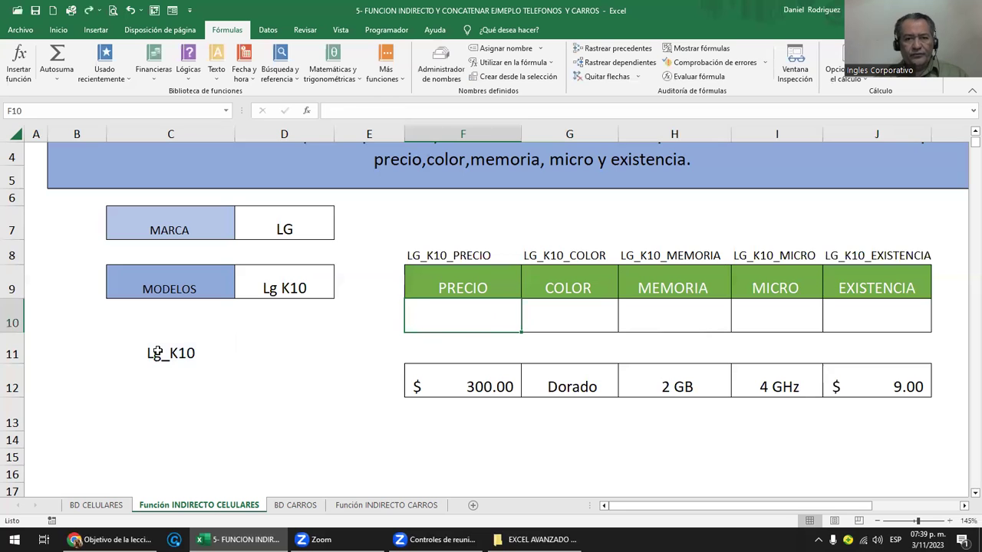
key("ctrl+z")
left_click(476, 318)
double_click(476, 319)
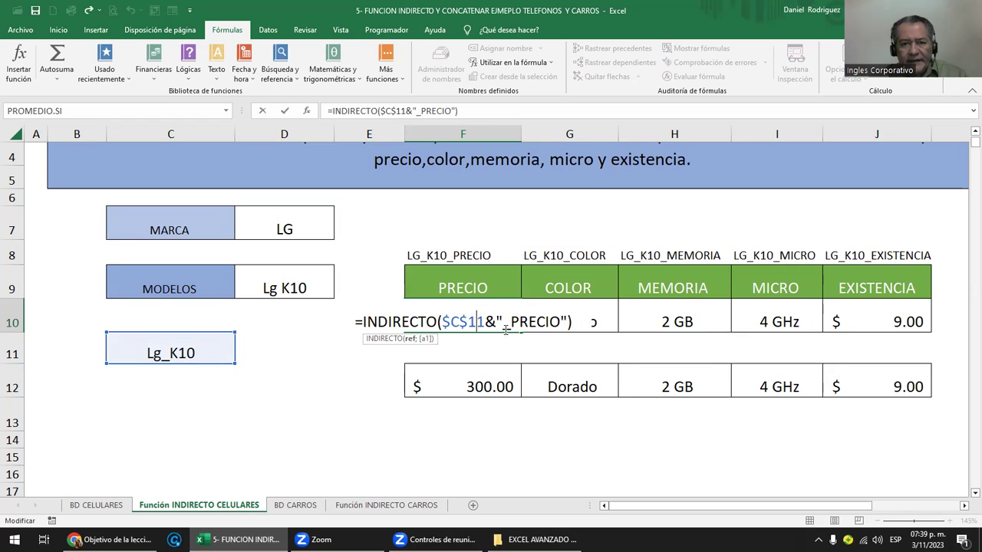
key("Escape")
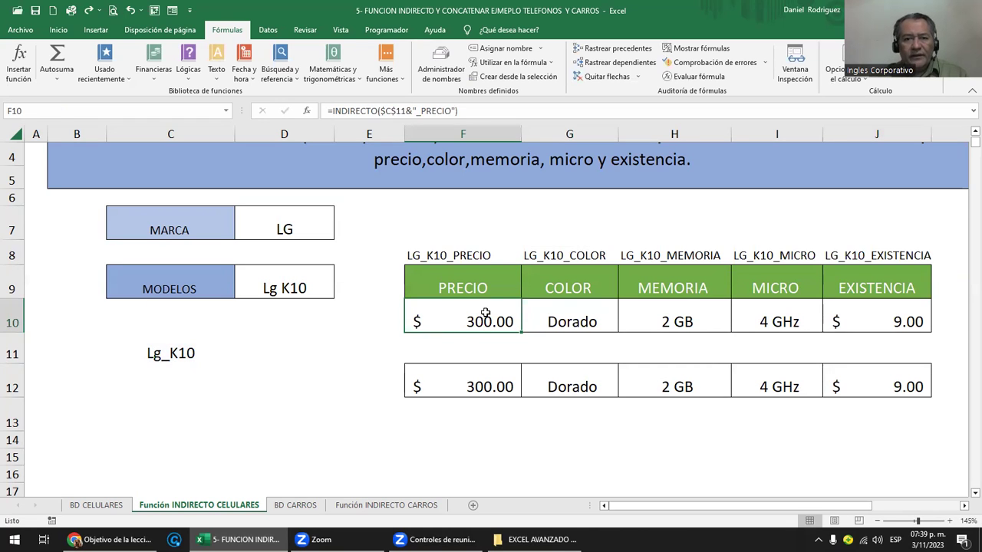
Review the F10 price formula and the defined-names list, then go to the BD CELULARES sheet.
double_click(486, 310)
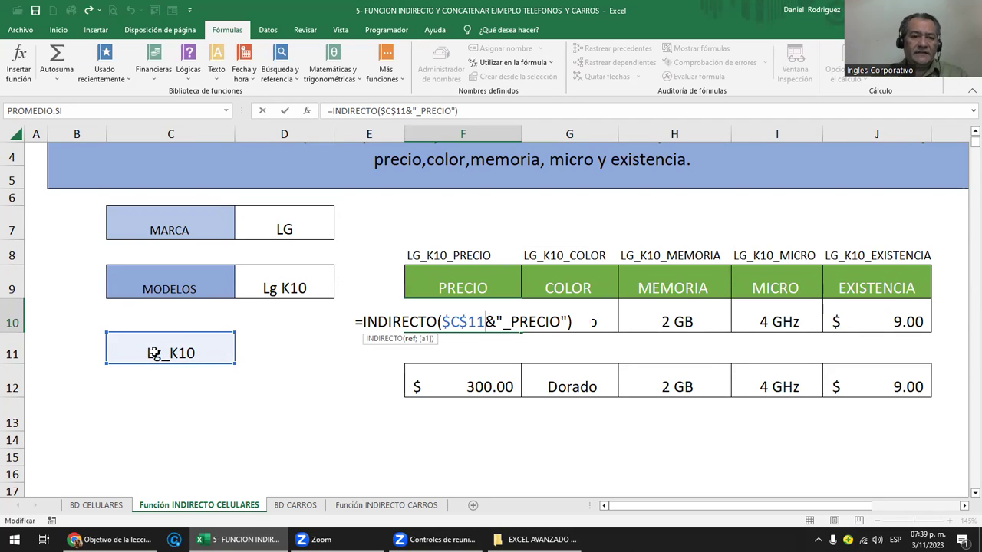
key("Escape")
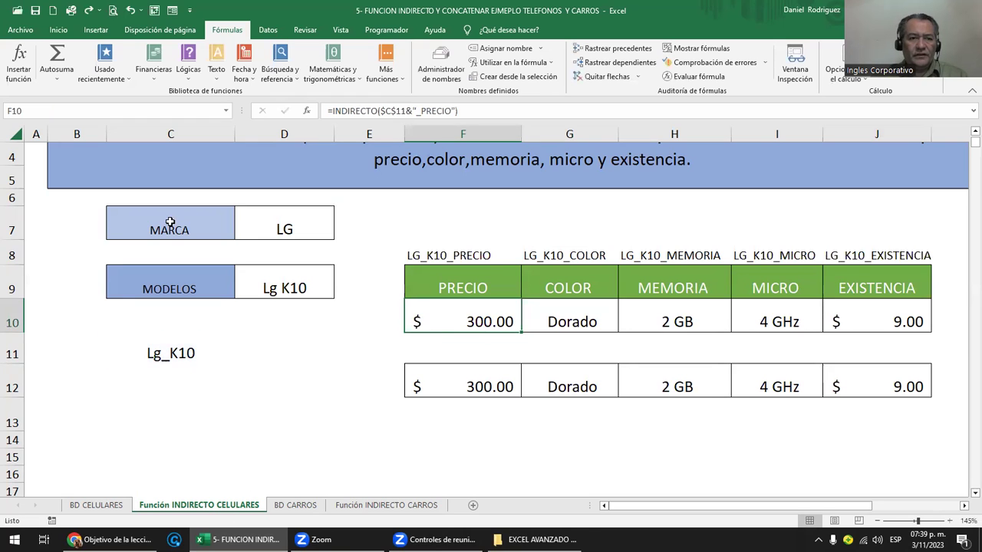
left_click(228, 112)
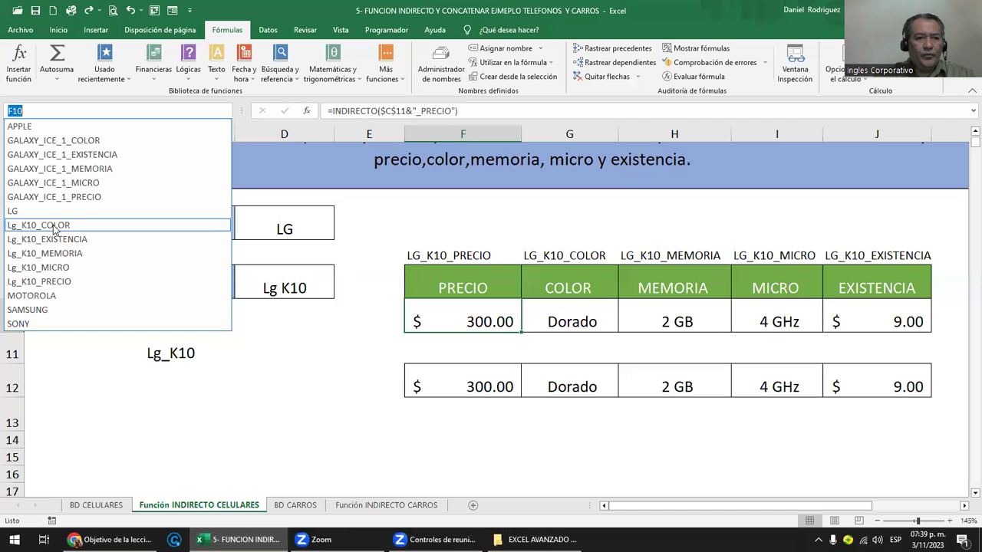
left_click(281, 223)
left_click(288, 222)
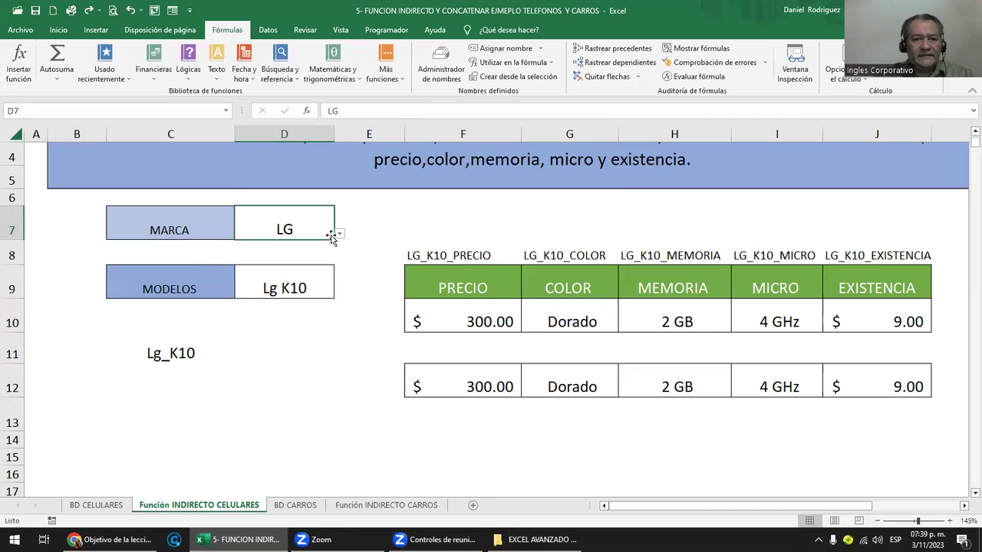
left_click(99, 507)
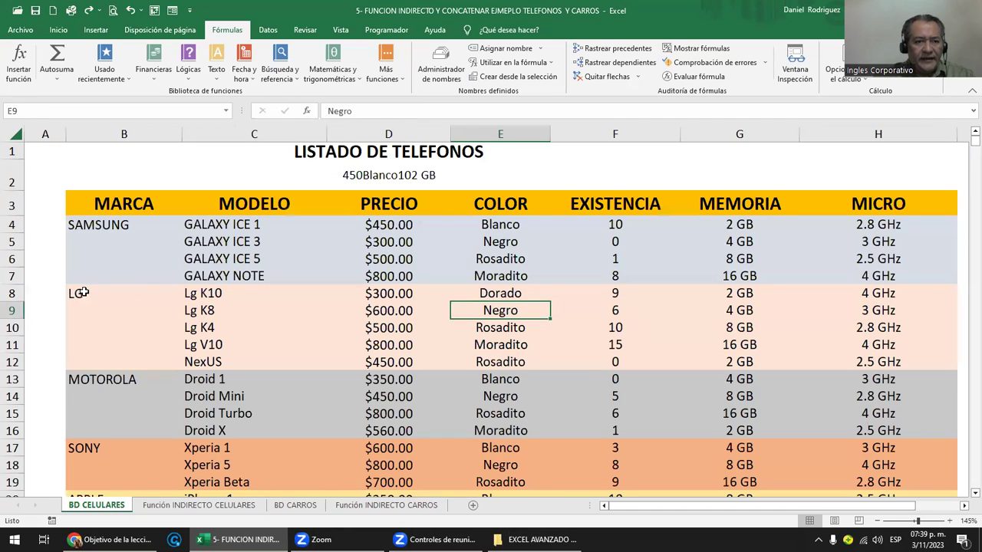
Check the names of the Lg K10 row cells B8 to E8, then return to Función INDIRECTO CELULARES.
left_click(218, 296)
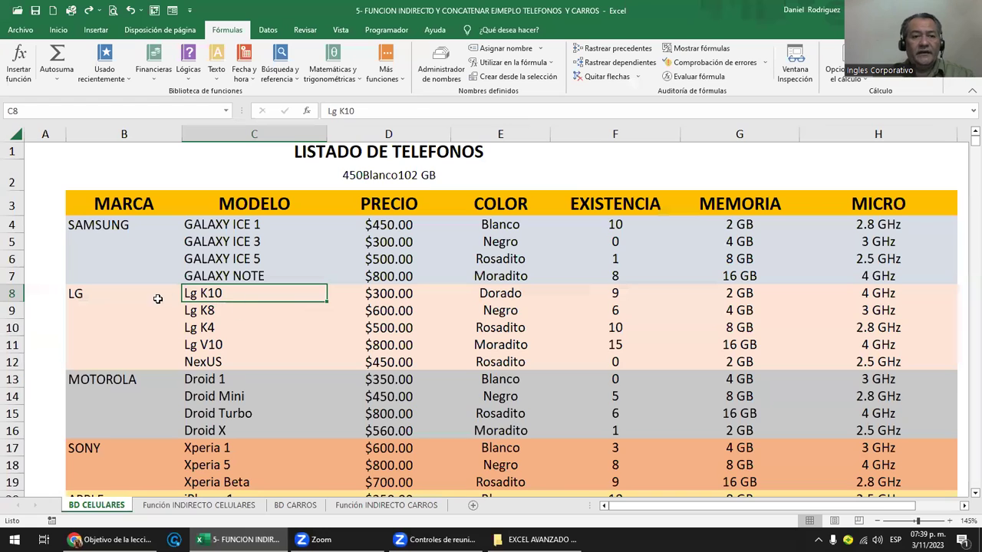
left_click(90, 293)
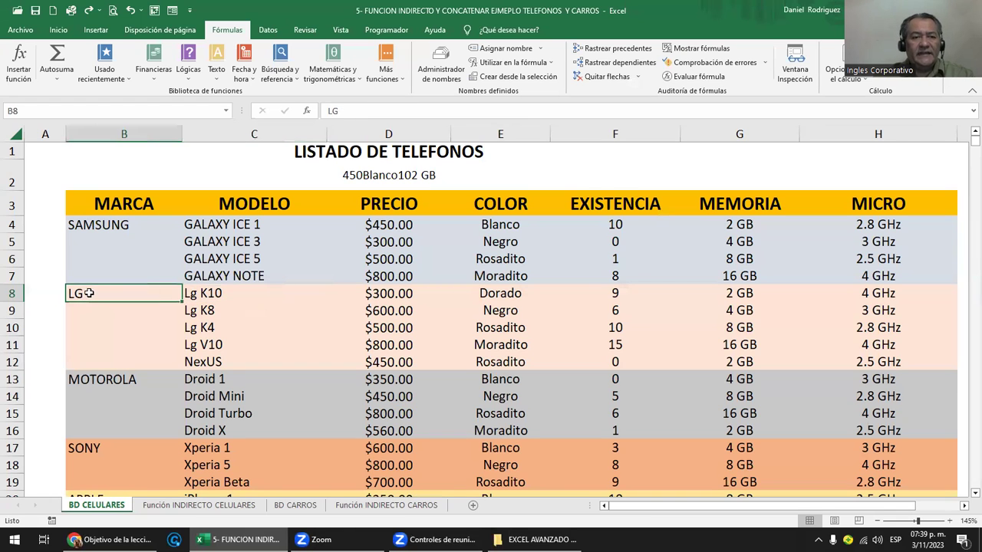
left_click(190, 293)
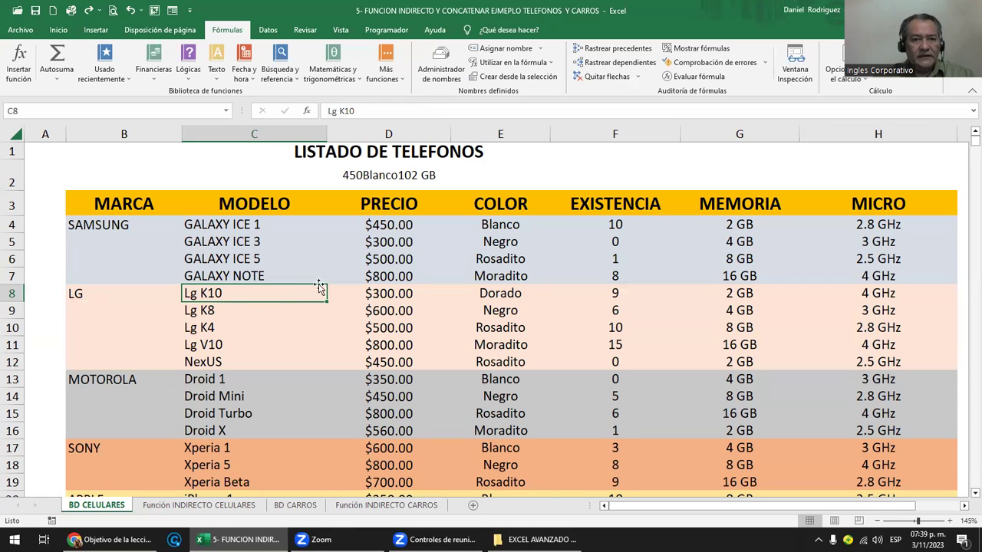
left_click(388, 295)
left_click(495, 296)
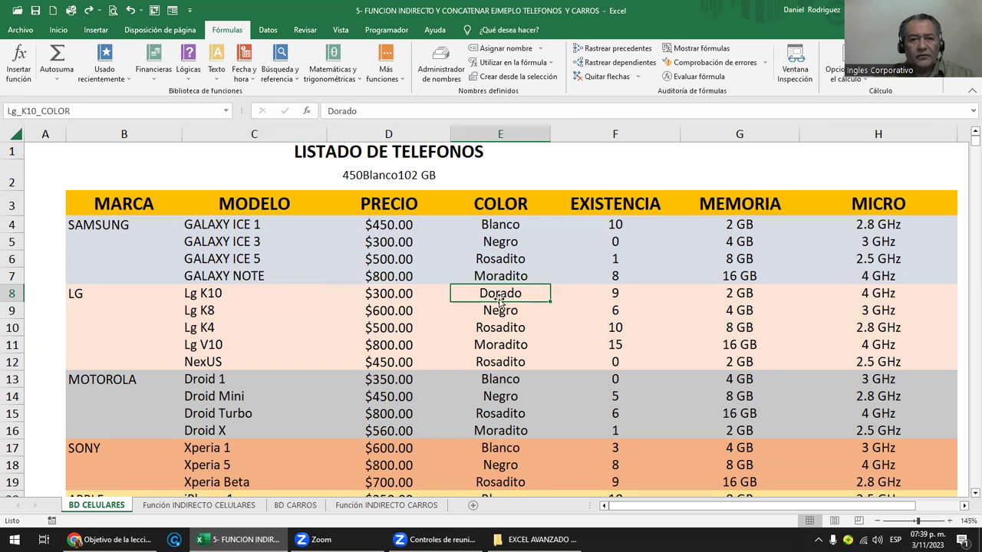
left_click(625, 295)
left_click(238, 505)
Clear the spec formulas in F10:J10.
left_click(478, 306)
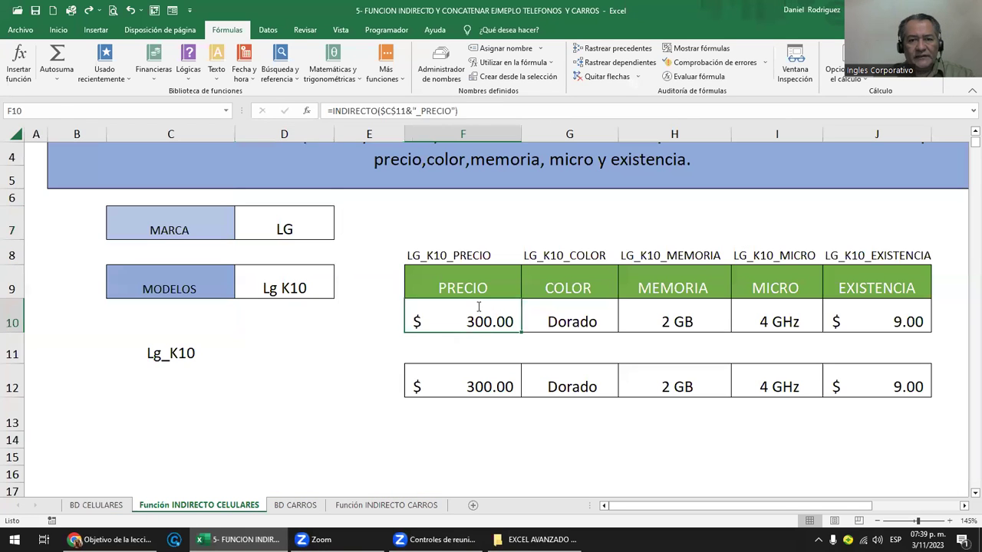
double_click(478, 307)
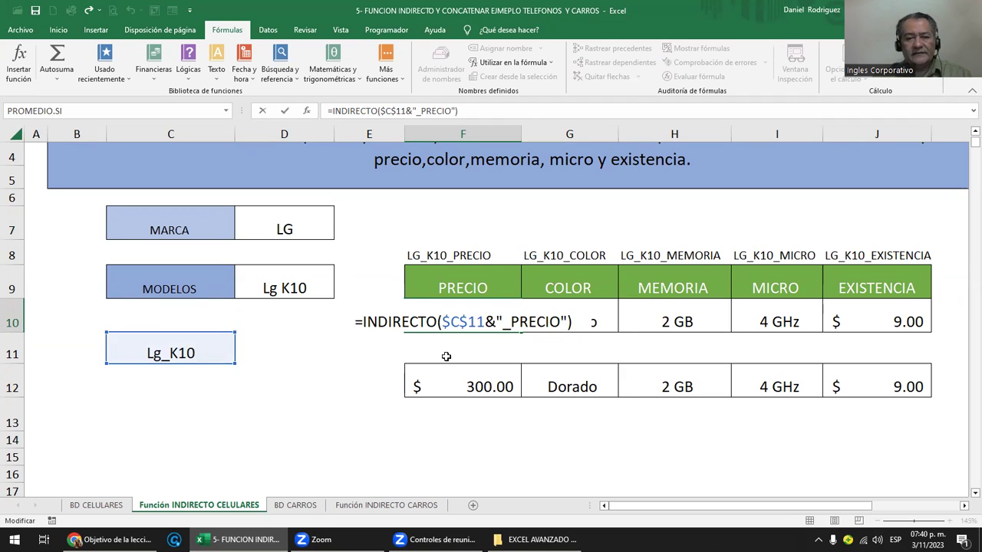
key("Escape")
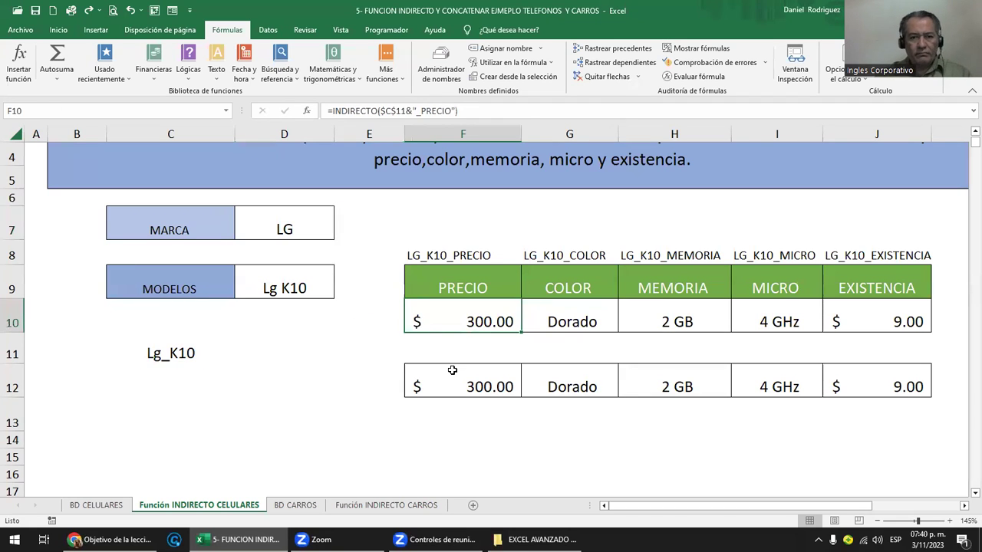
key("shift+Right")
key("shift+Right")
key("shift+Right")
key("shift+Right")
key("Delete")
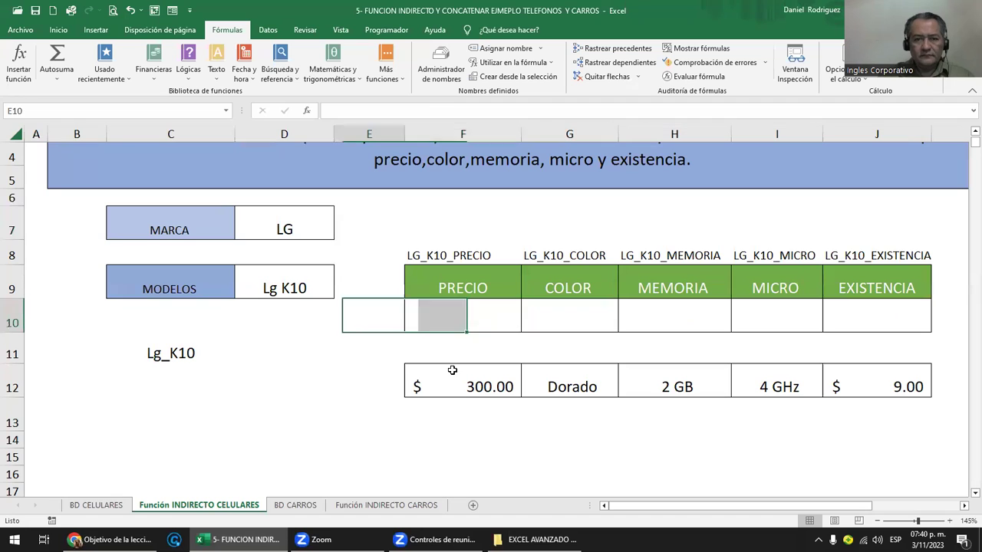
Enter =INDIRECTO(C11&"_PRECIO") in F10 so it returns $300.00.
type("=I")
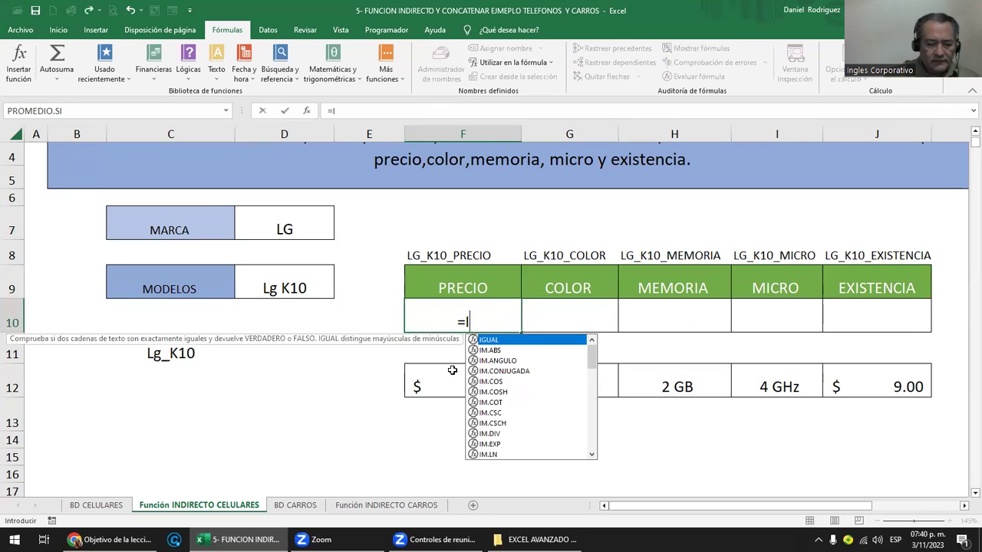
type("NDI")
key("Tab")
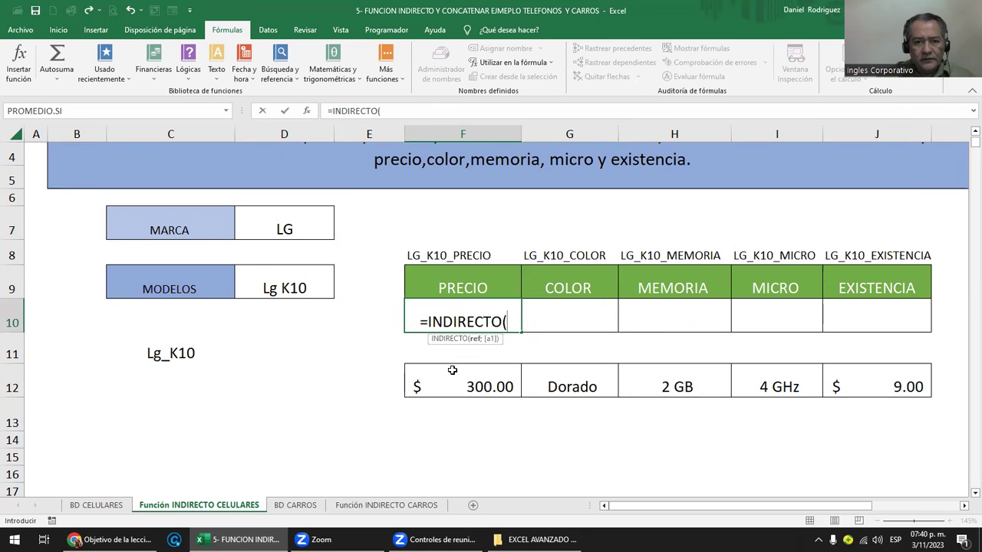
left_click(172, 352)
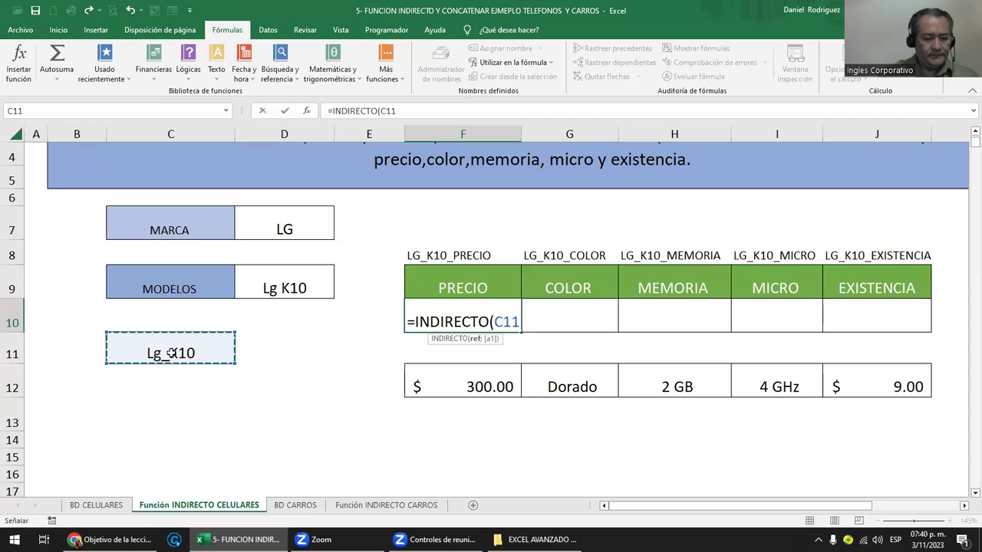
type("&")
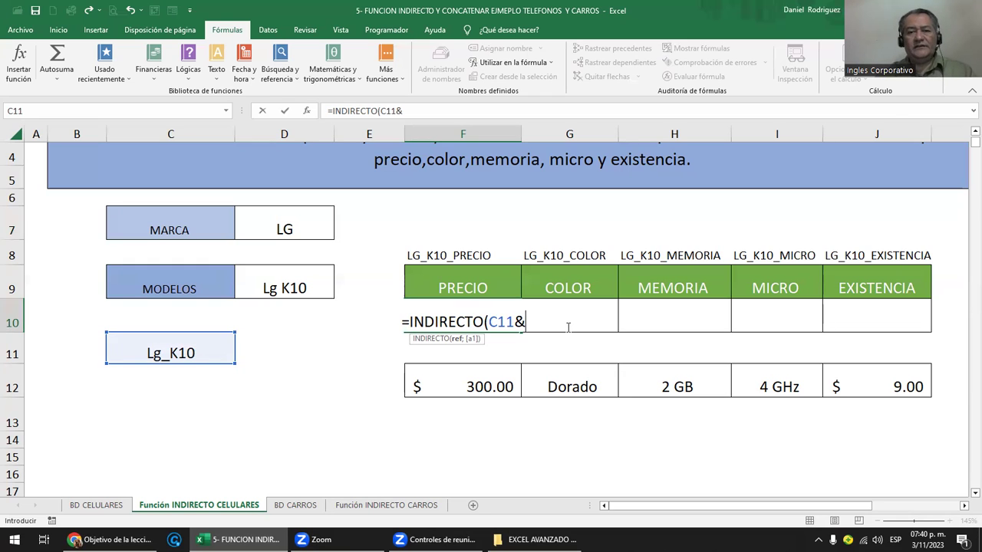
type("\"")
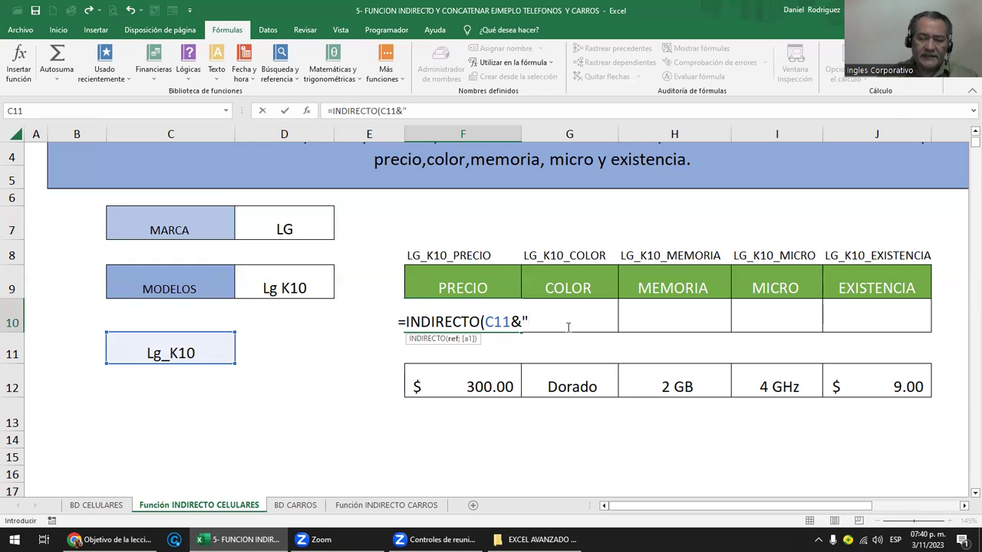
type("_PRECIO\"")
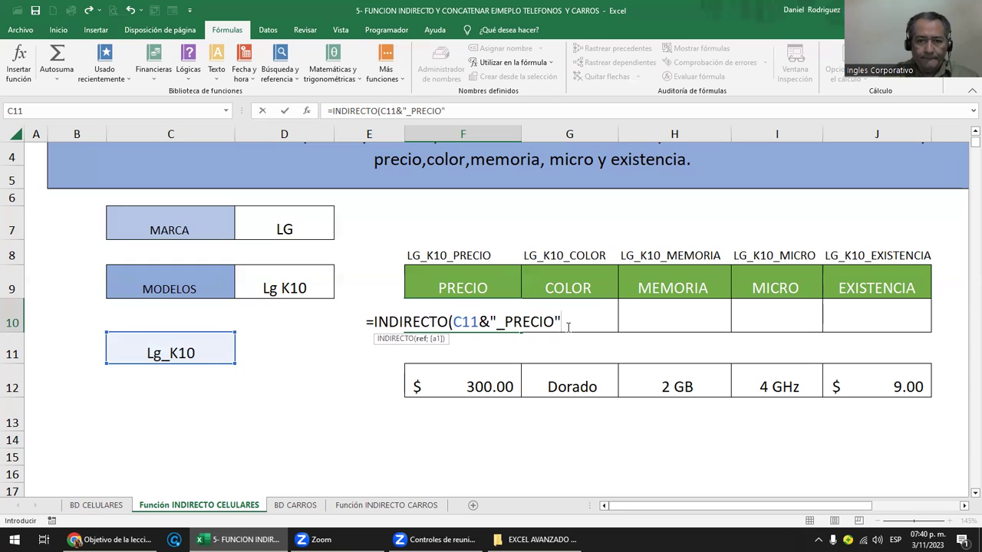
key("Return")
key("Up")
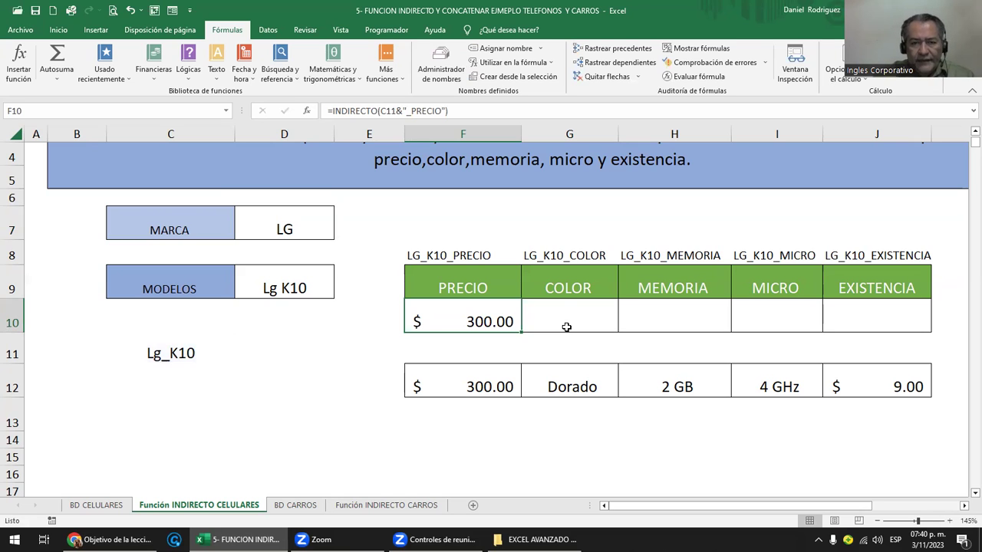
left_click(444, 254)
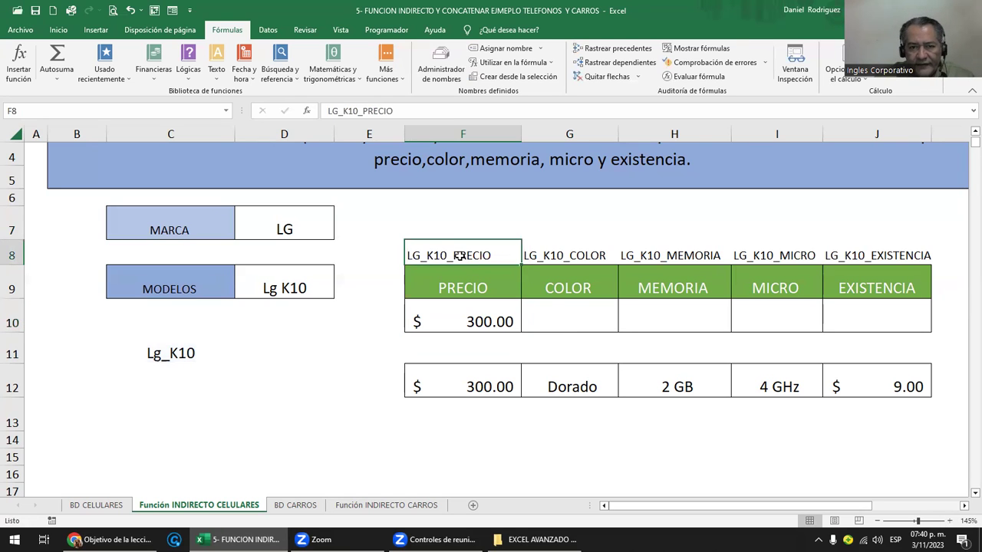
left_click(464, 320)
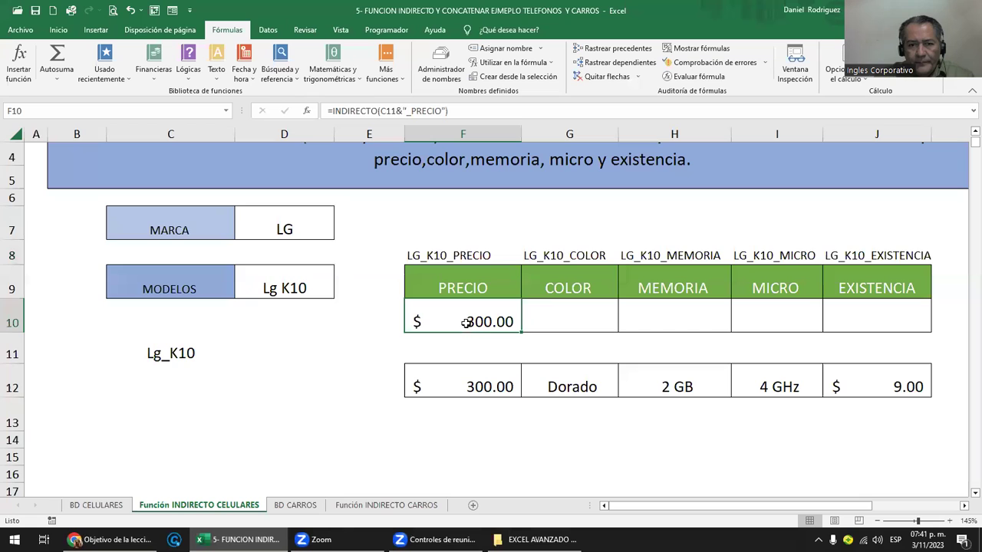
left_click(138, 355)
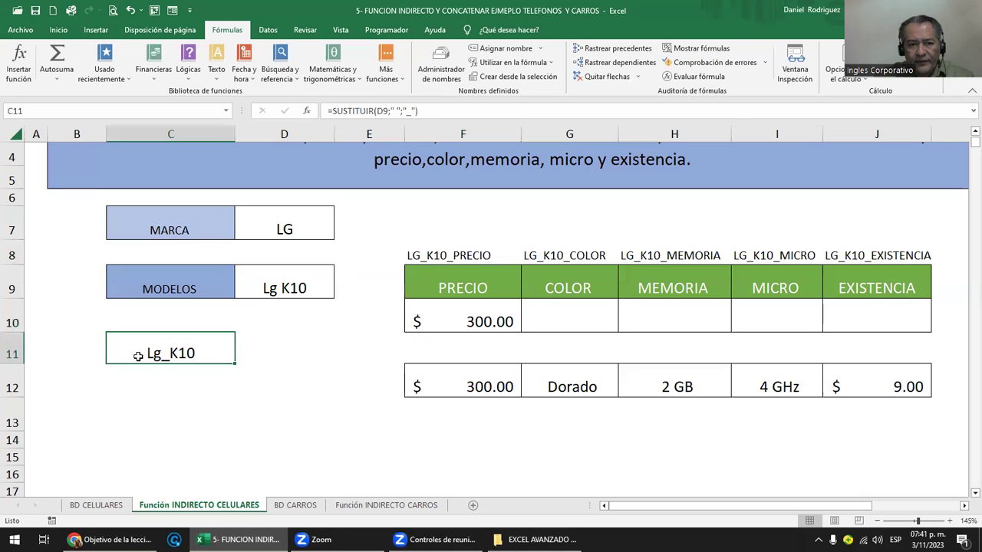
double_click(156, 357)
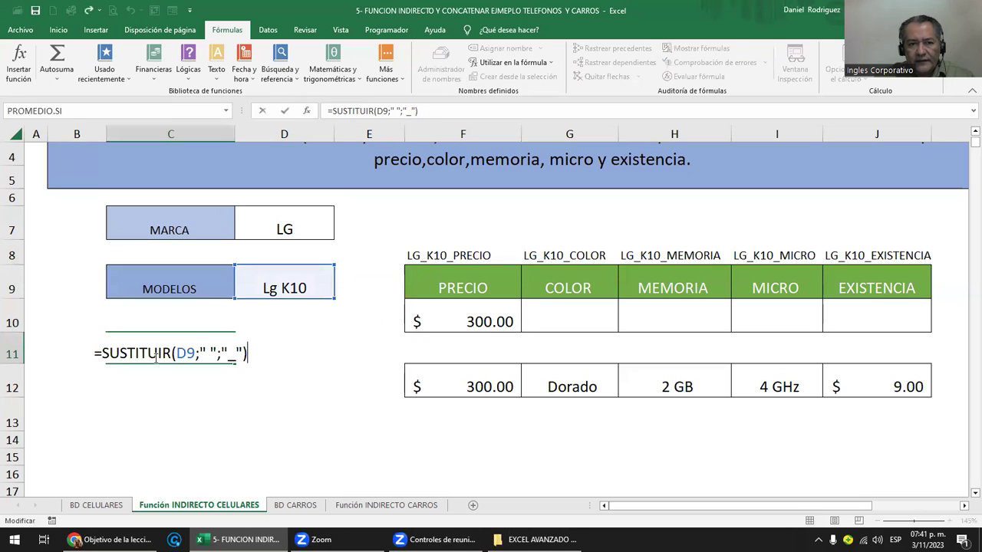
key("Escape")
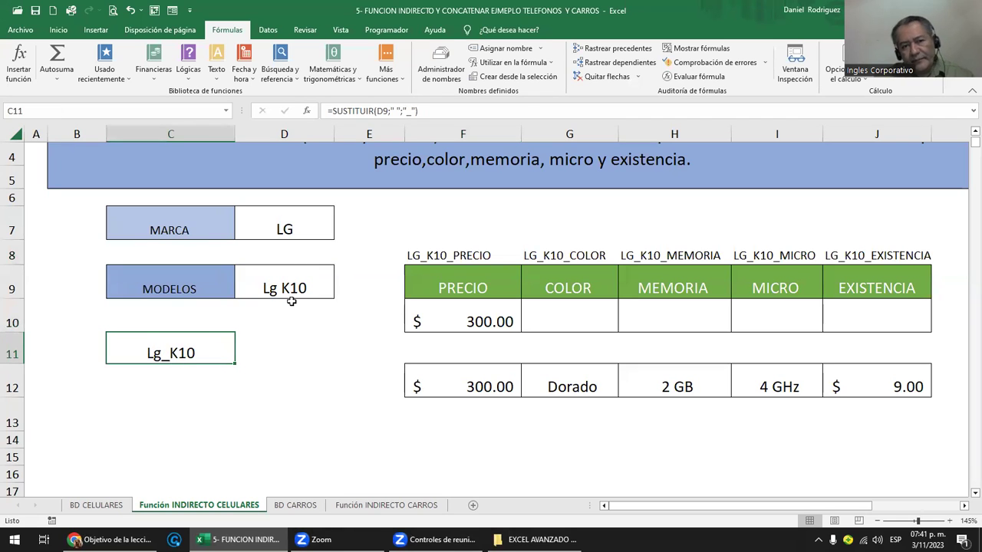
left_click(457, 312)
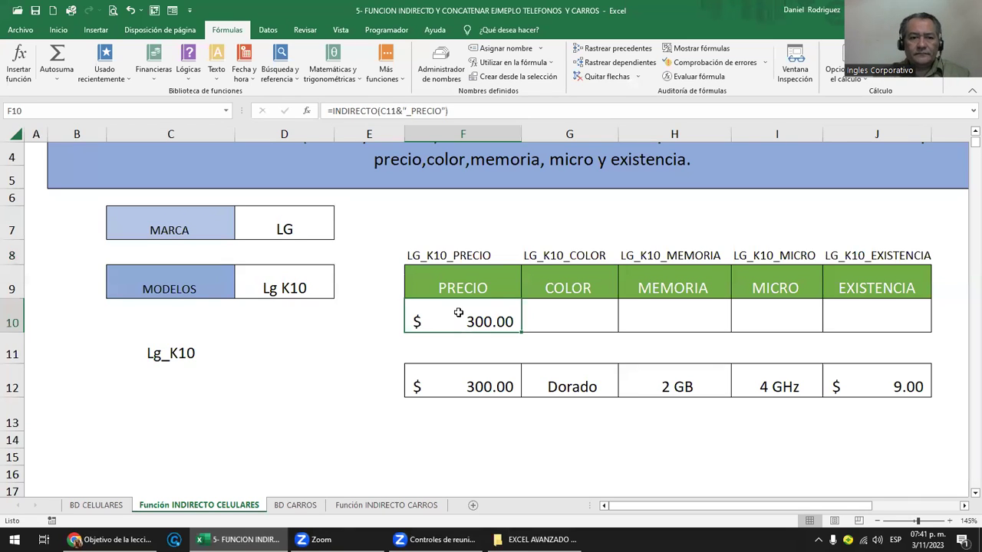
left_click(552, 310)
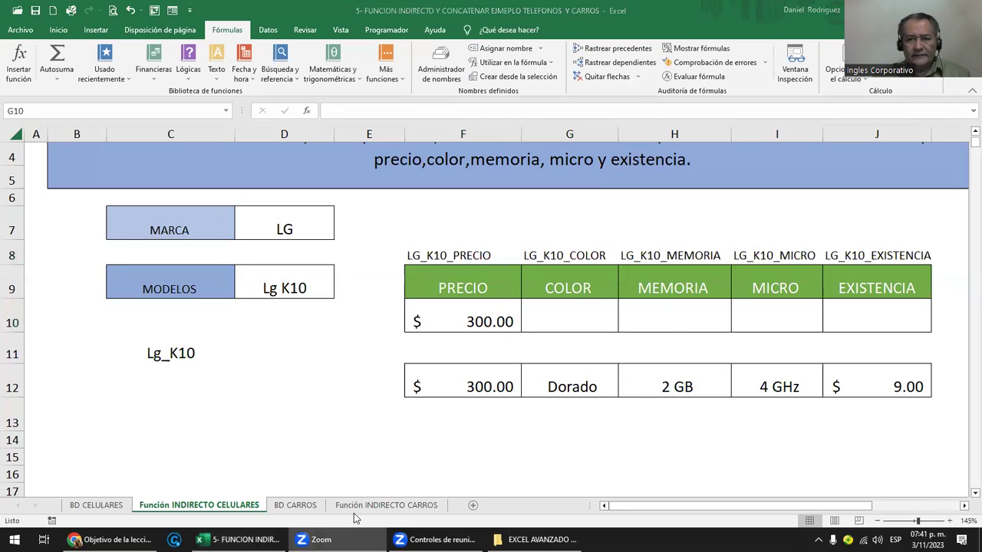
left_click(551, 323)
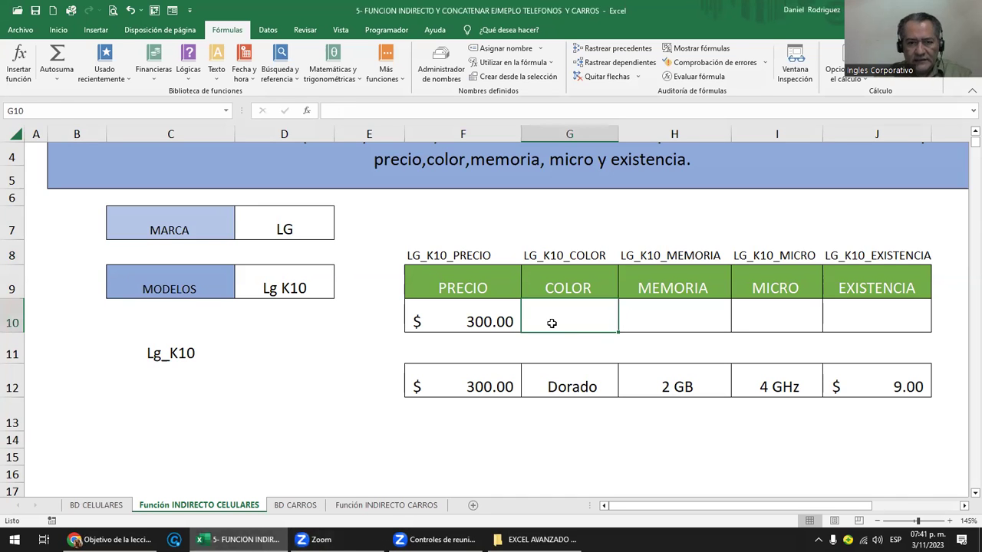
Enter =INDIRECTO(C11&"_COLOR") in G10 so it returns Dorado.
type("=INDI")
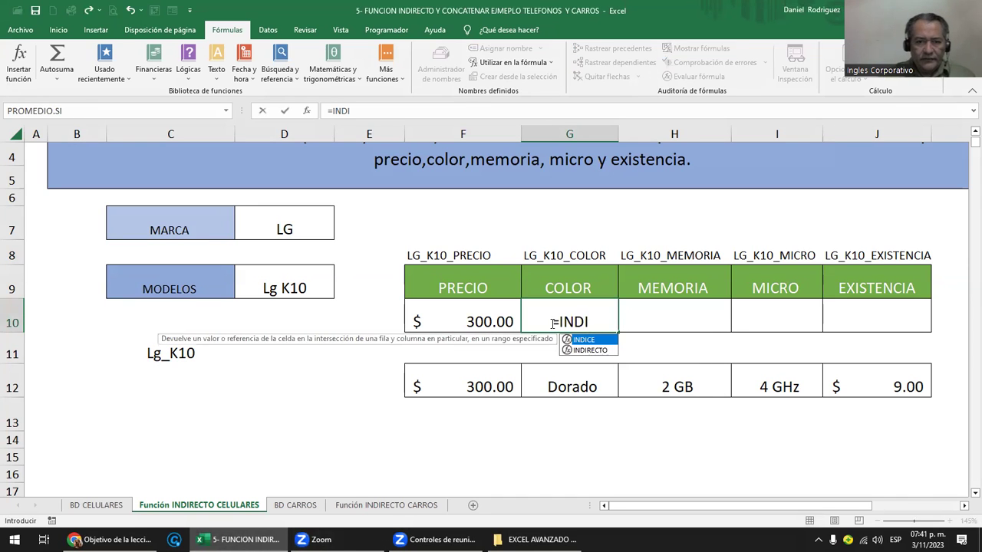
key("Down")
key("Tab")
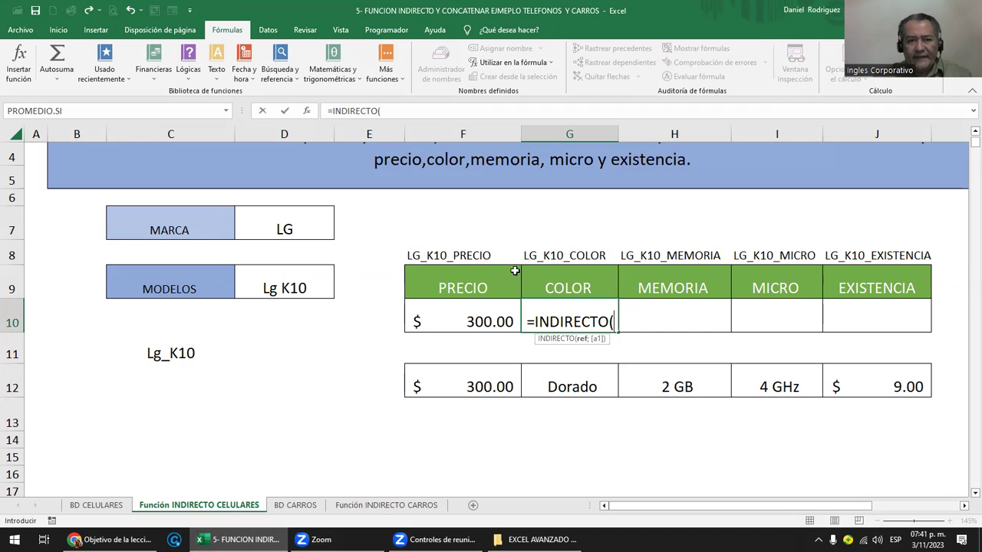
left_click(163, 356)
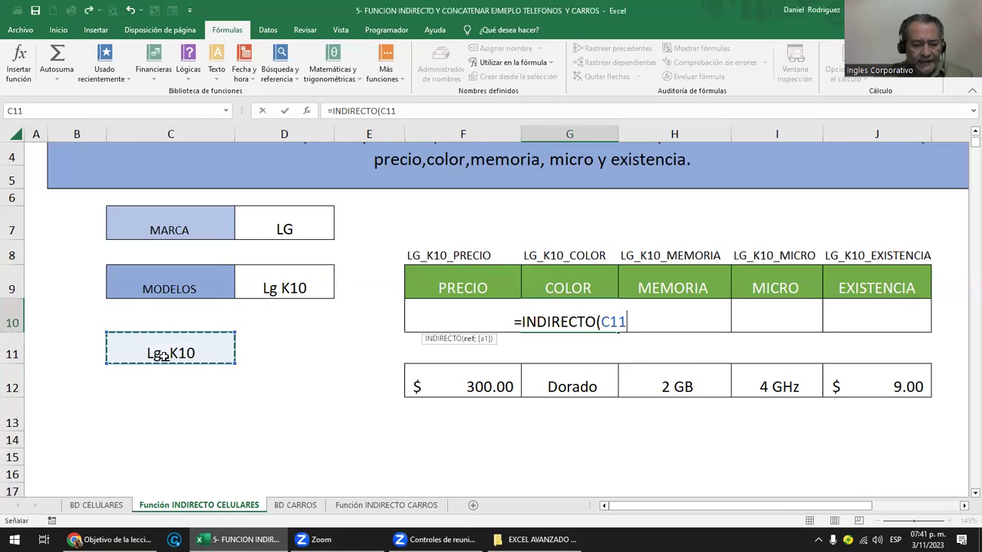
type("&")
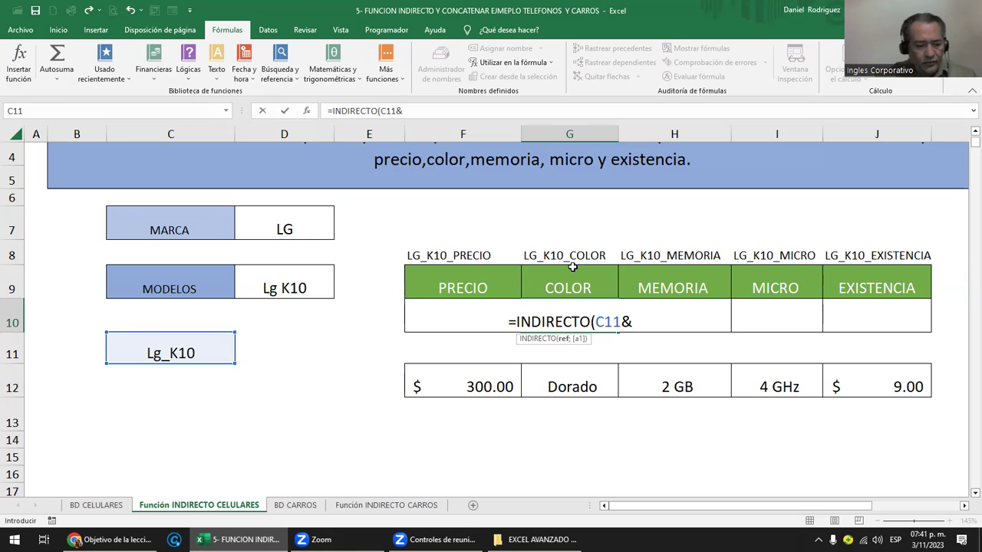
type("\"_COLOR\")")
key("Return")
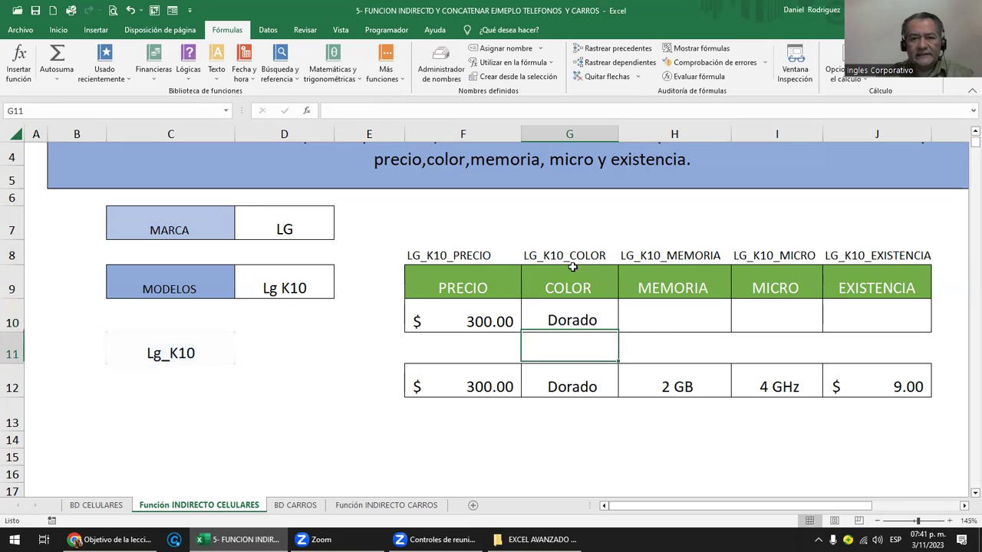
left_click(564, 311)
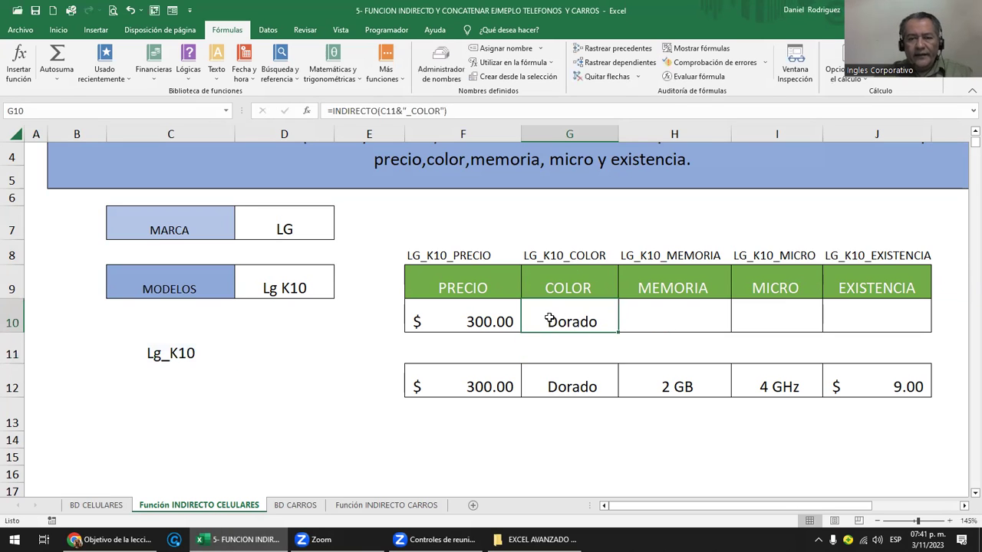
Review the G10 colour formula, the _PRECIO suffix in F8's label, and the F9:J9 headers.
double_click(565, 321)
key("Escape")
left_click(465, 255)
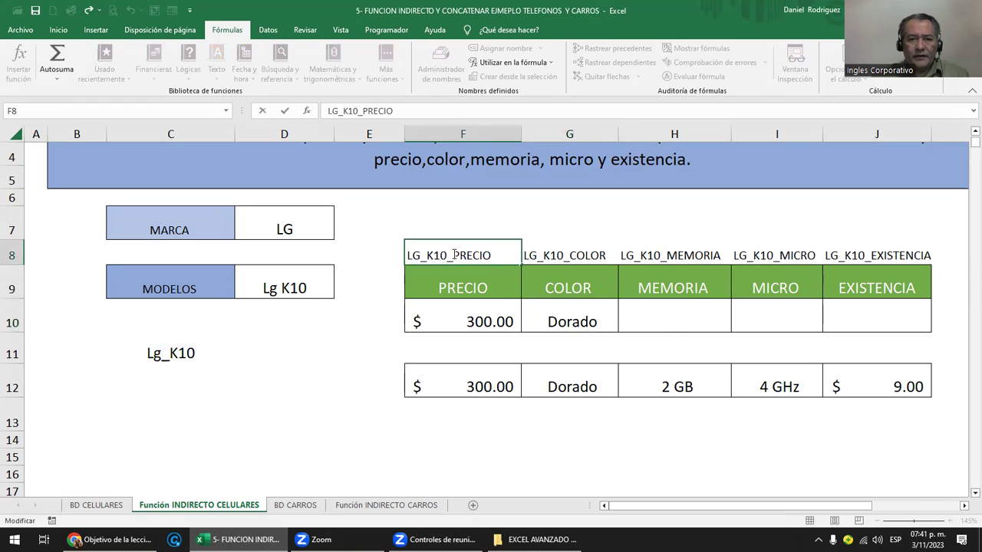
left_click(448, 255)
key("shift+Right")
key("shift+Right")
key("shift+Right")
key("shift+Right")
key("shift+Right")
key("shift+Right")
key("shift+Right")
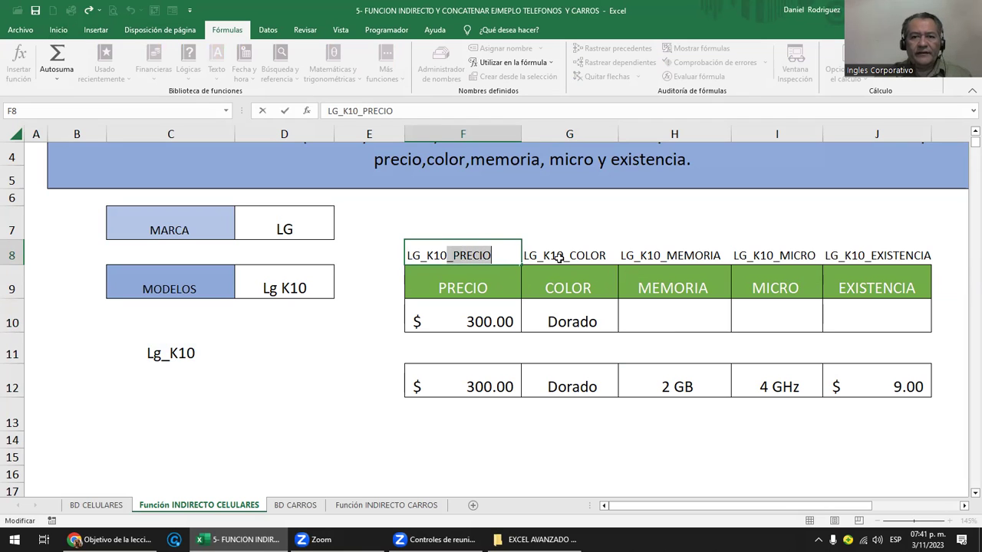
key("Escape")
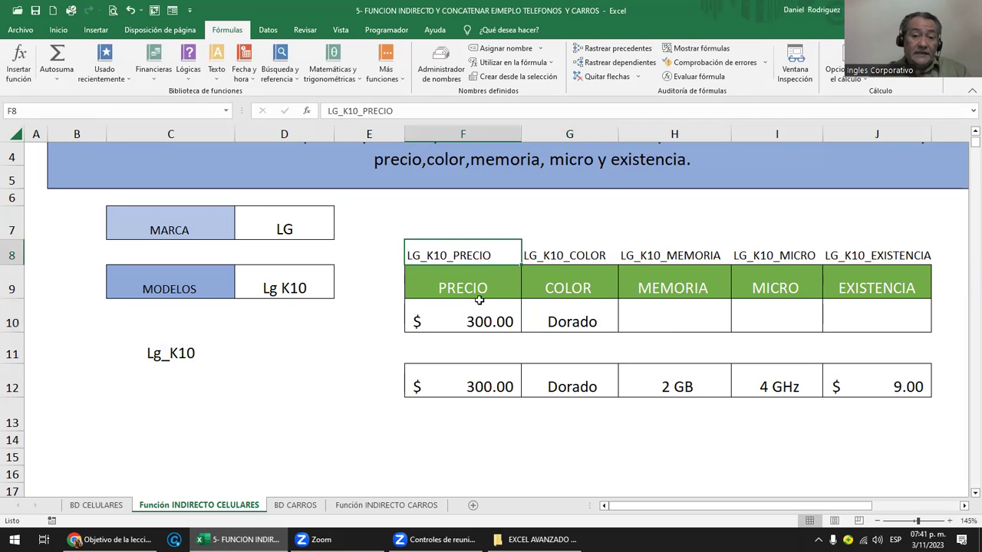
left_click(471, 281)
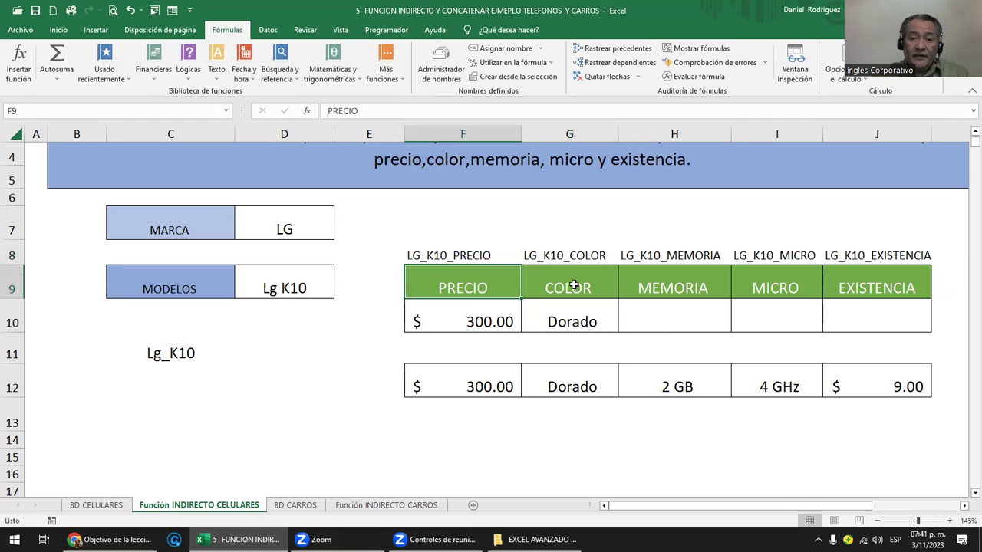
left_click_drag(470, 288, 856, 287)
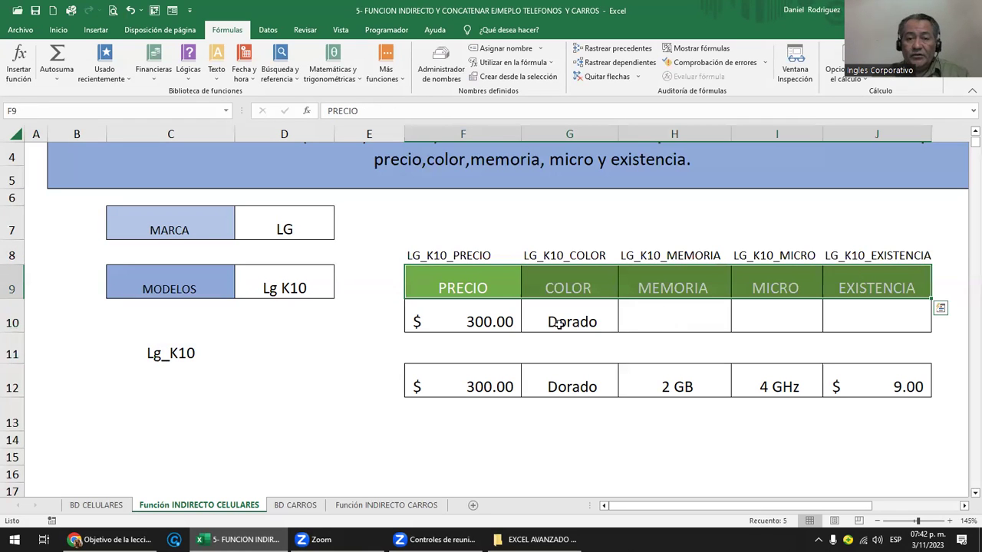
left_click(470, 322)
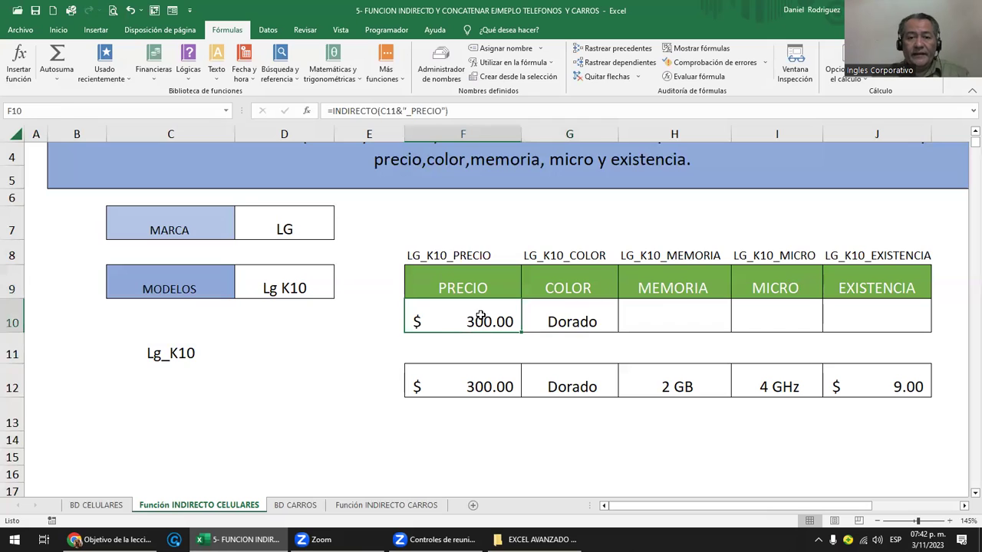
double_click(476, 322)
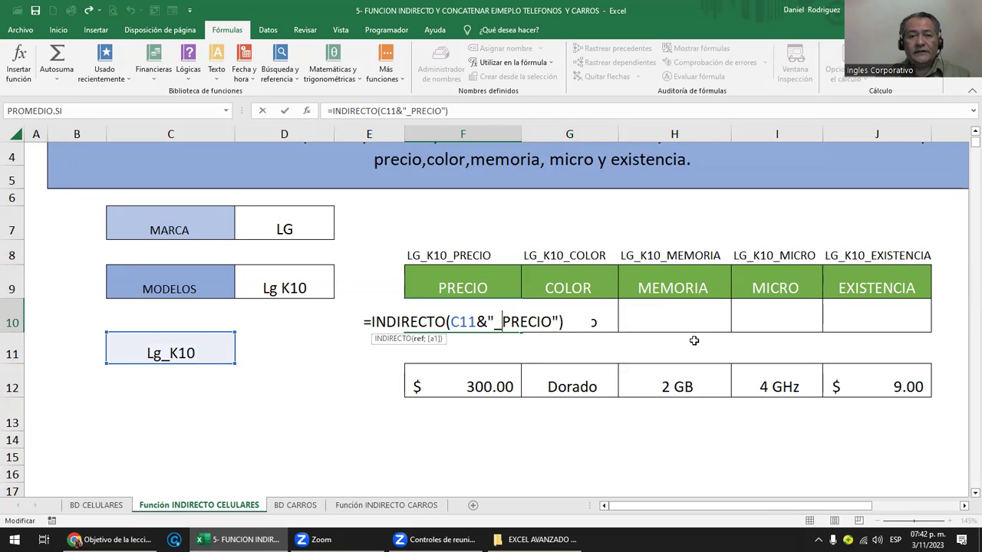
key("Return")
left_click_drag(444, 281, 877, 282)
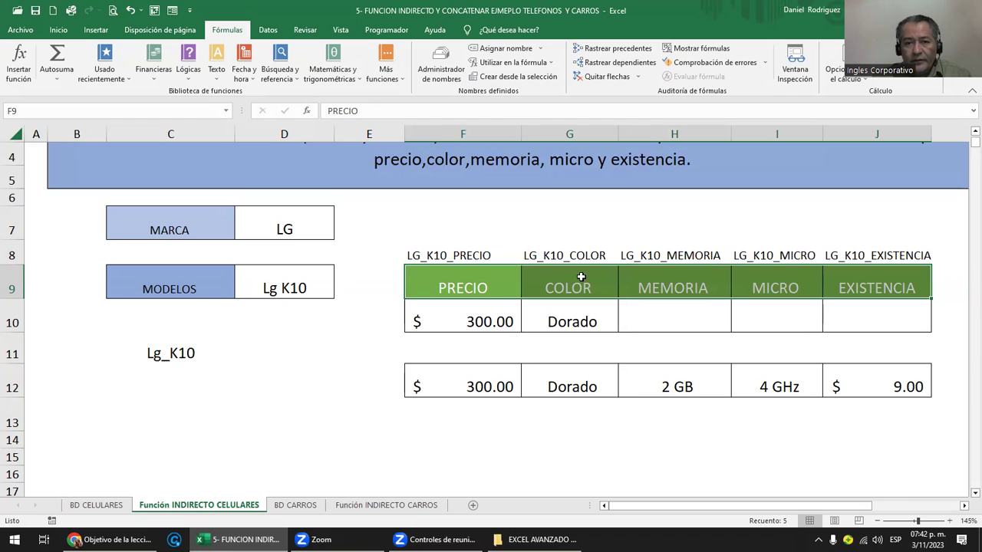
left_click(504, 319)
Rewrite F10 as =INDIRECTO(C11&"_"&F9), taking the suffix from the PRECIO header.
key("F2")
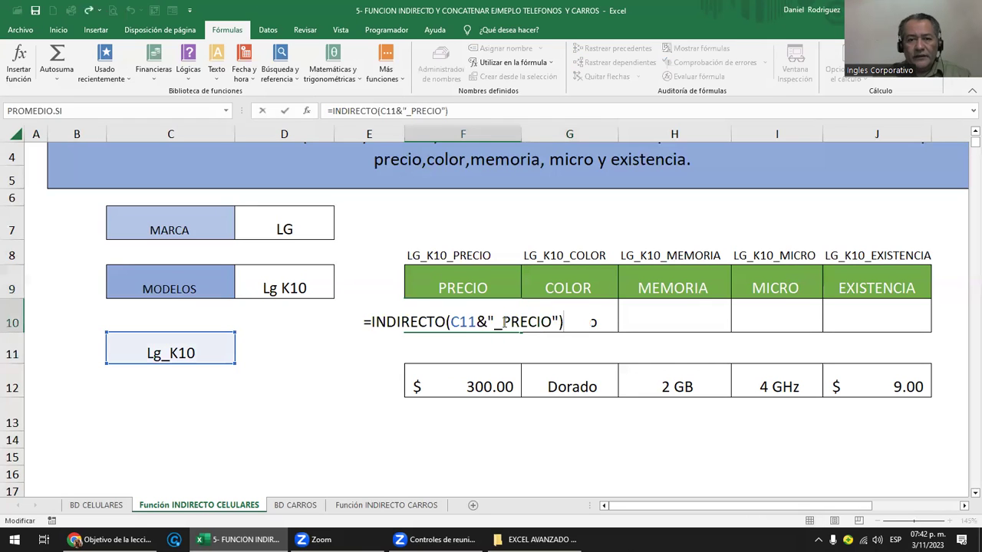
left_click(490, 321)
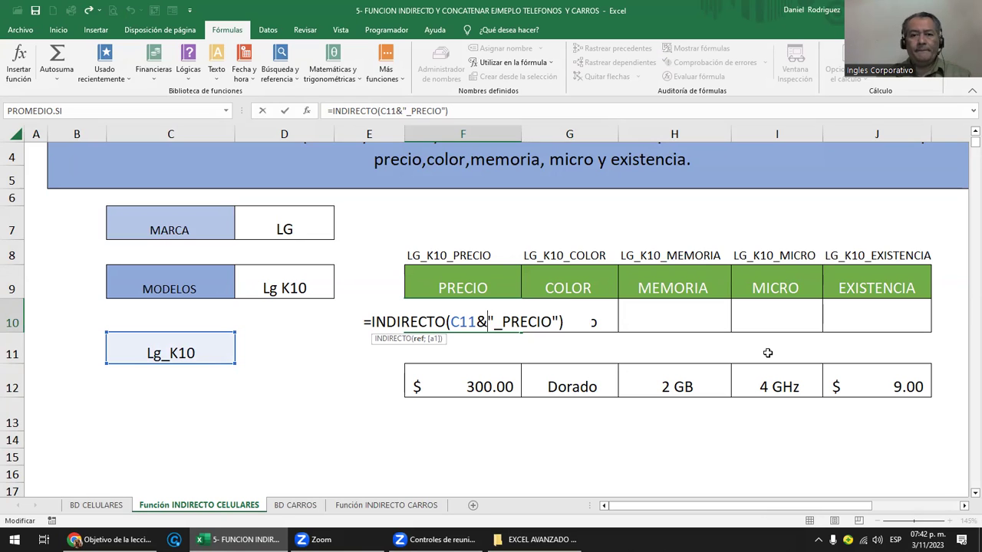
key("Delete")
key("Delete")
key("Delete")
key("Delete")
key("Delete")
key("Delete")
key("Delete")
key("Delete")
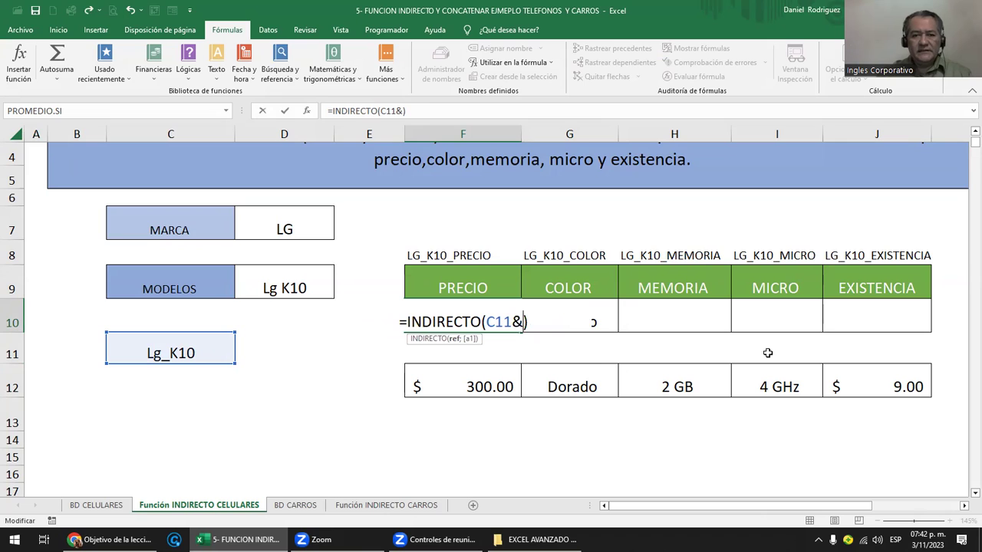
type("\"")
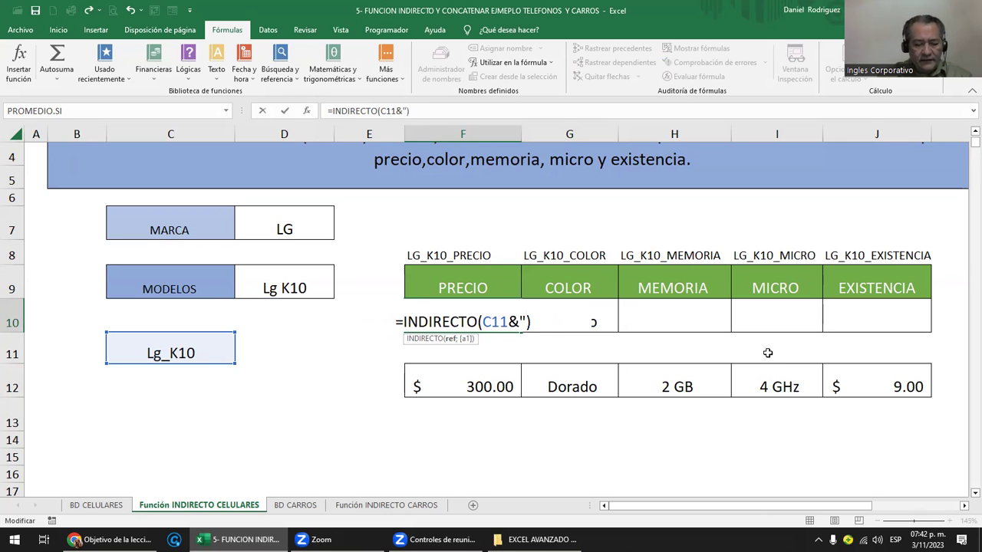
type("_\"")
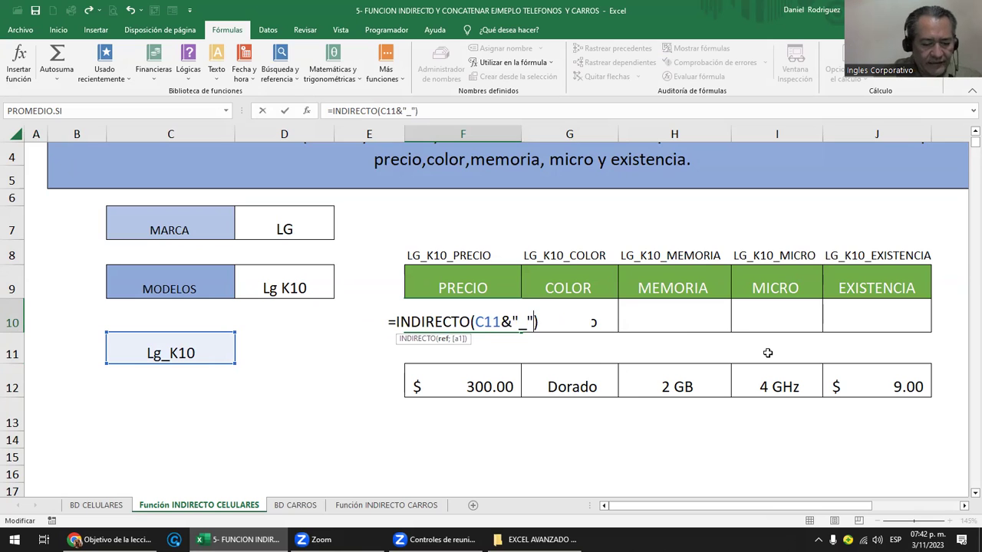
type("&")
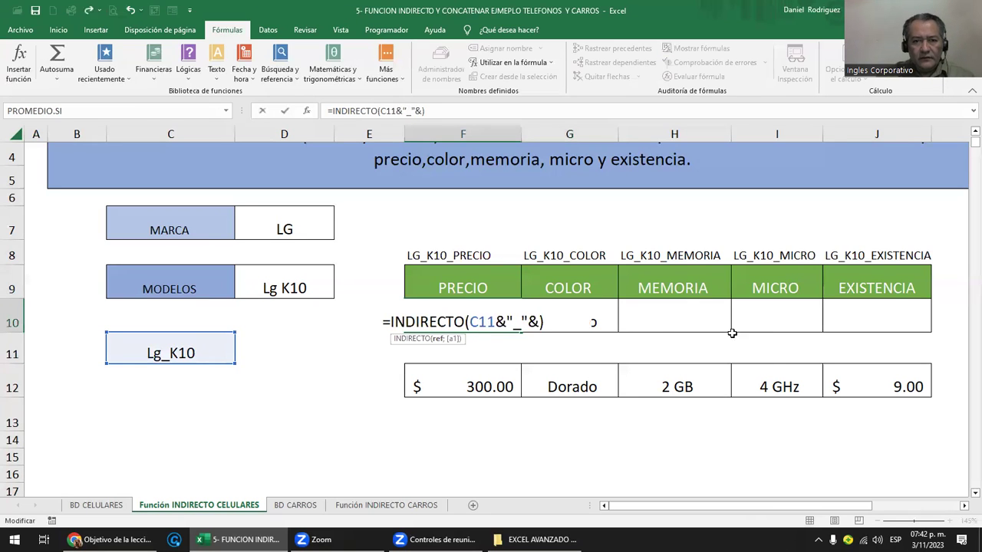
left_click(458, 283)
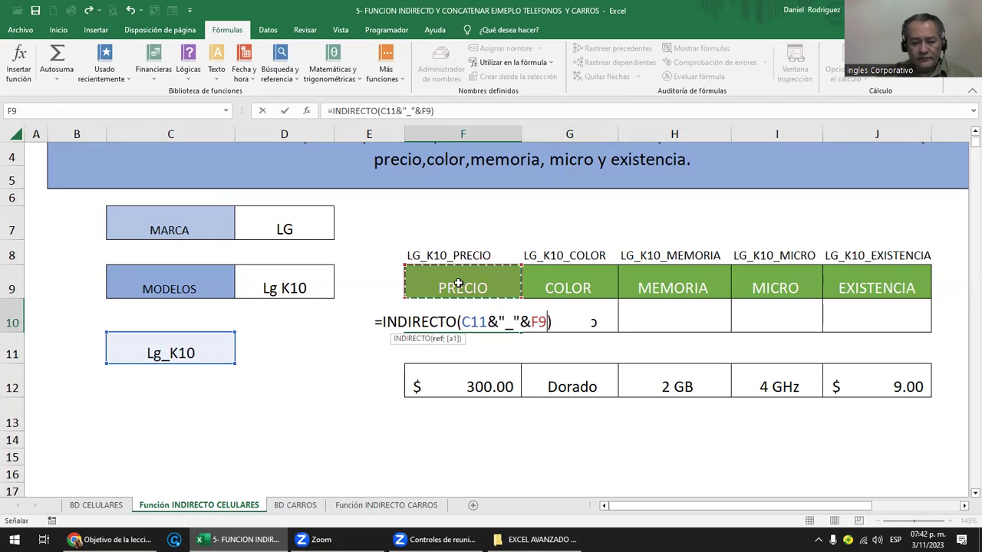
type(")")
key("Return")
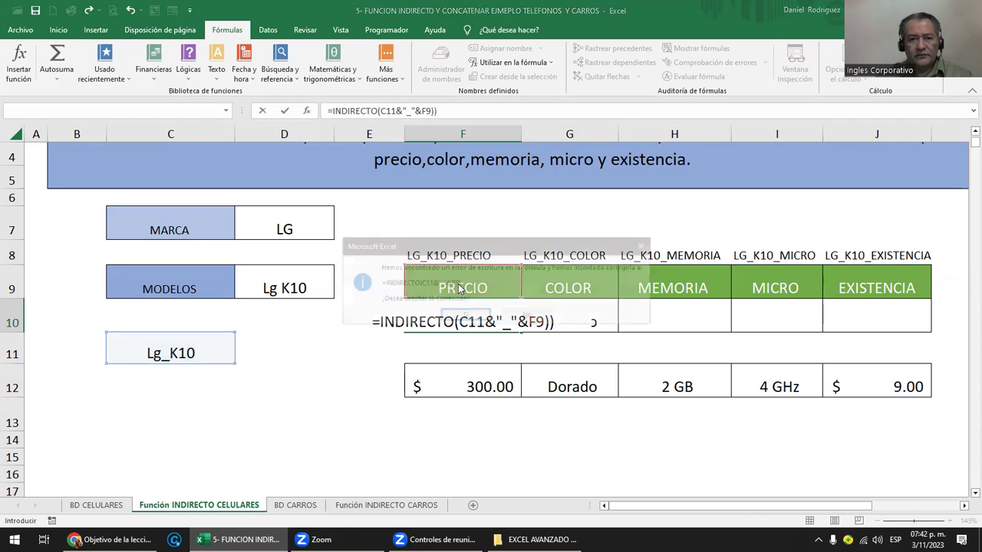
key("Return")
key("Up")
key("F2")
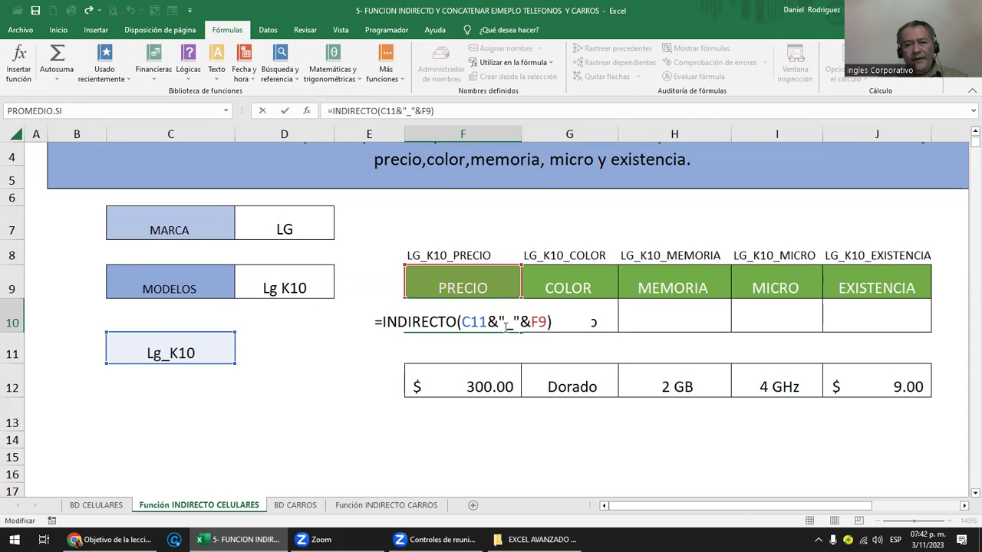
left_click(457, 285)
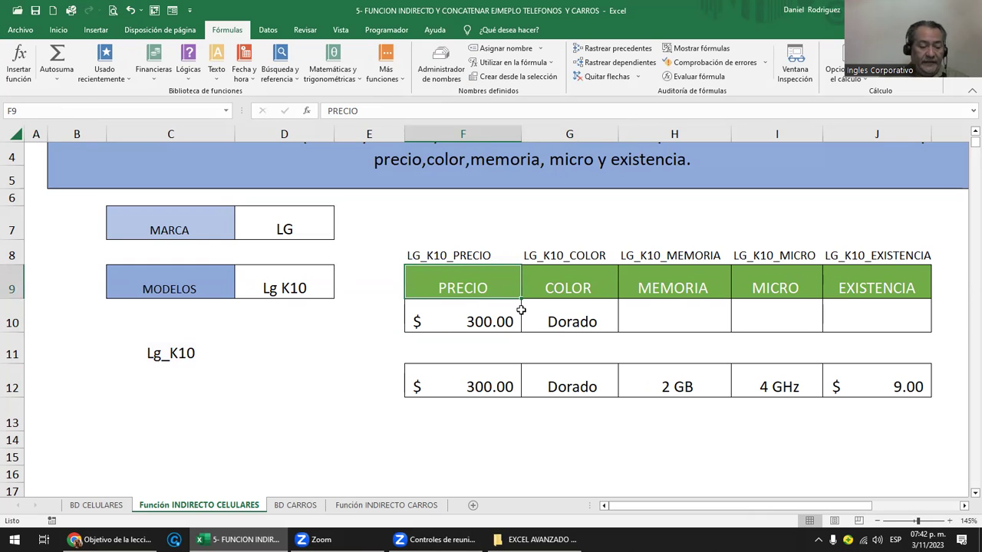
Test the formula by clearing the PRECIO header in F9, then restore it.
key("Delete")
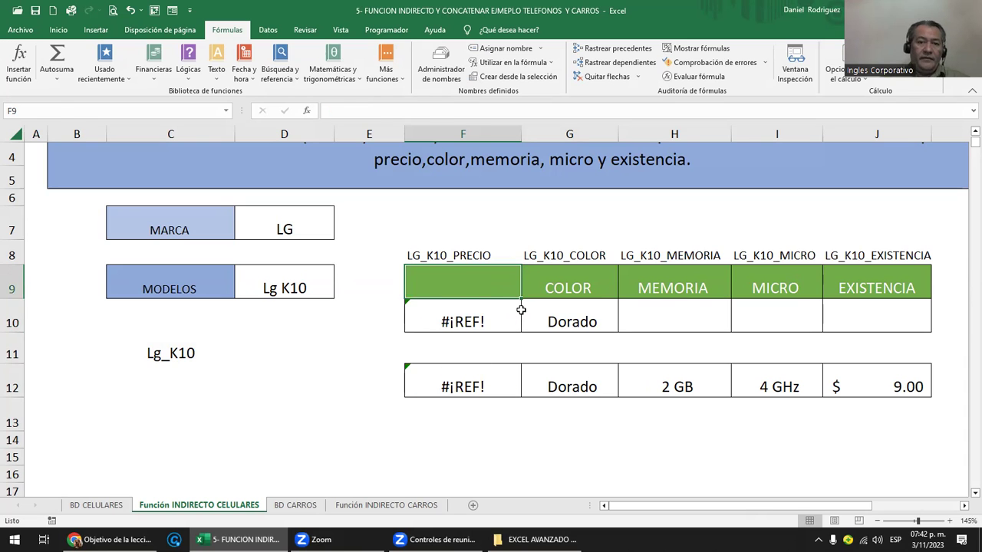
left_click(519, 314)
key("F2")
key("Escape")
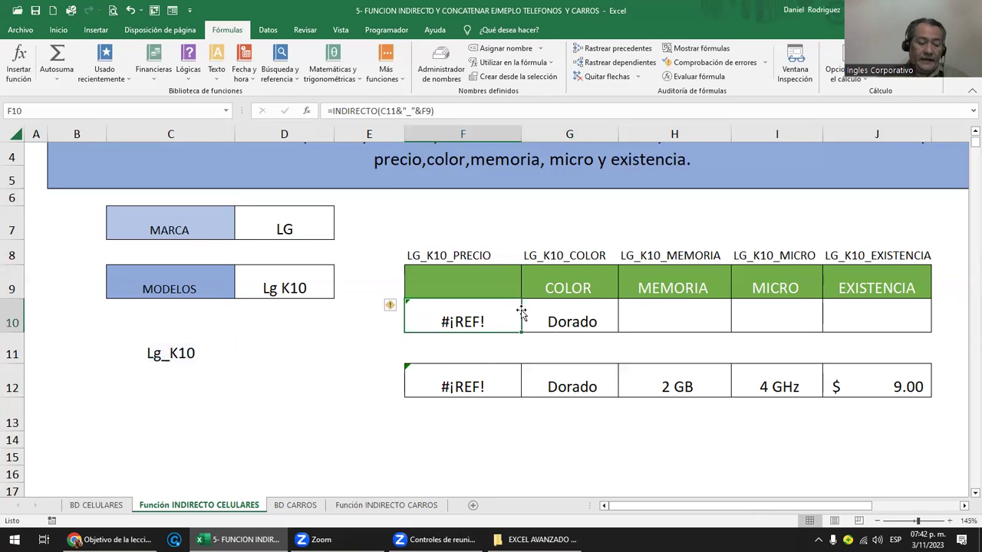
key("ctrl+z")
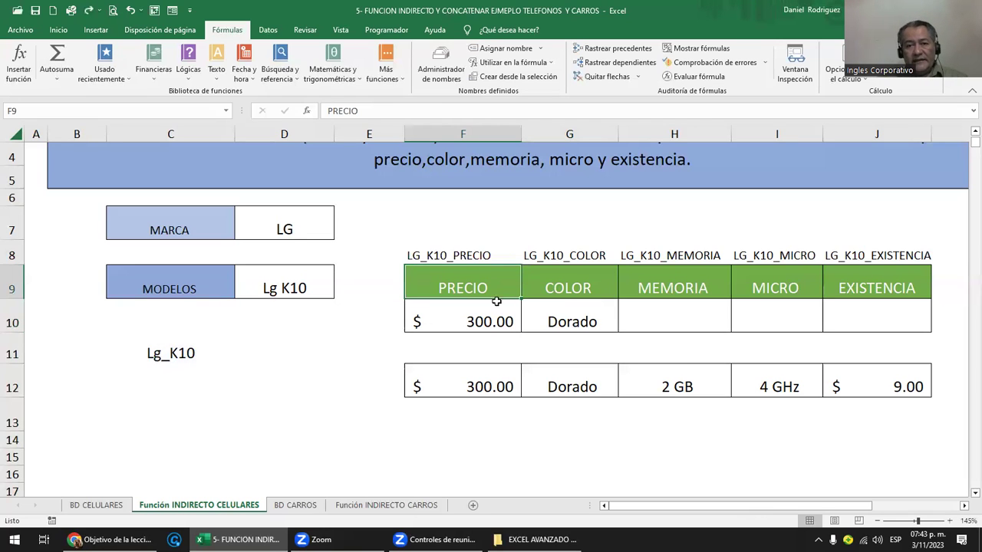
left_click(483, 321)
Inspect the existing formulas in F10 and G10 without changing them.
double_click(483, 321)
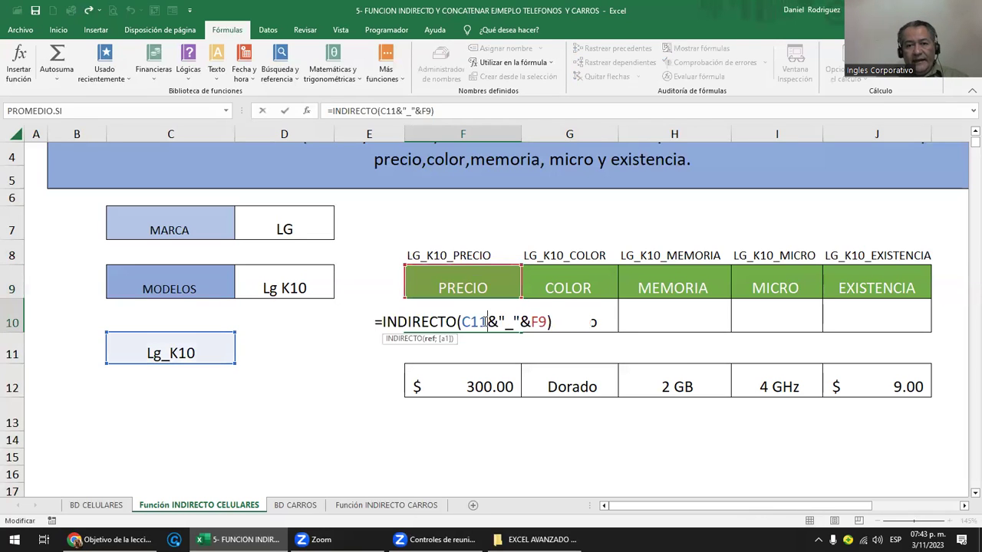
left_click(587, 313)
double_click(586, 313)
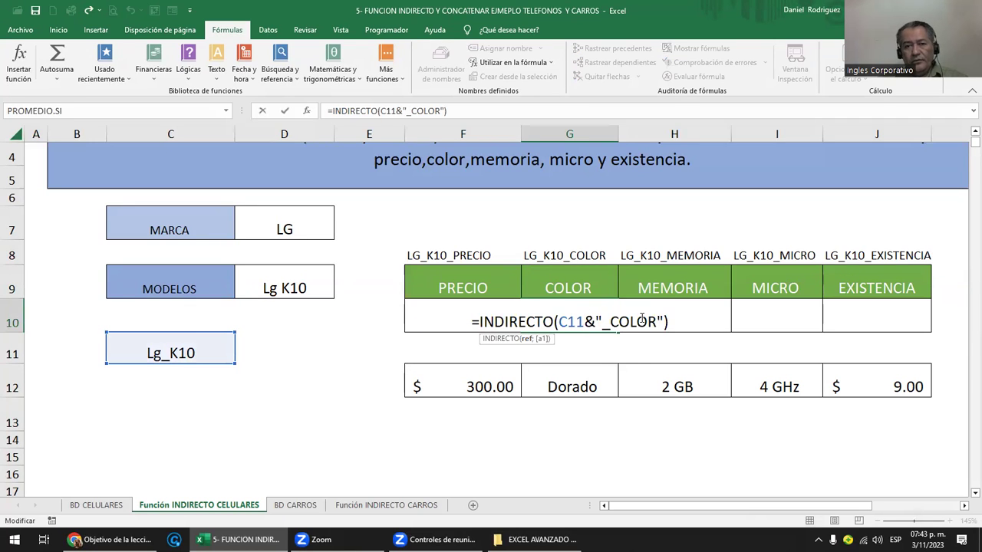
key("Escape")
Rewrite G10 as =INDIRECTO(C11&"_"&G9) so the suffix comes from the COLOR header.
left_click(575, 280)
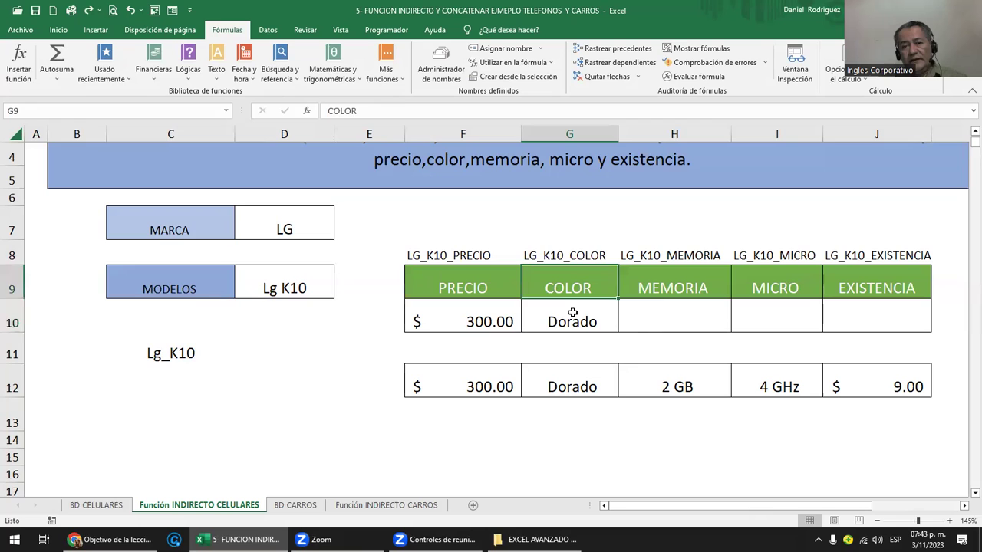
left_click(575, 314)
double_click(575, 316)
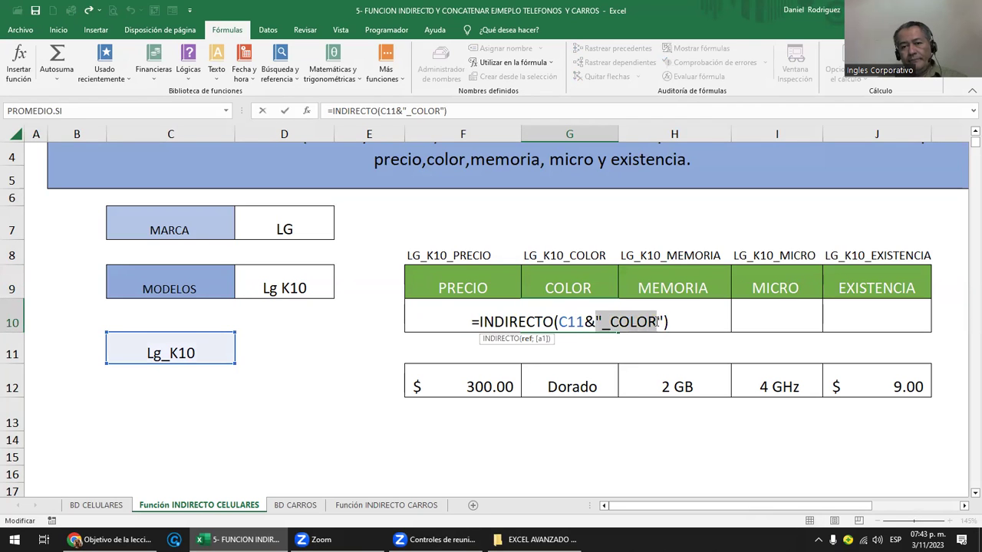
left_click_drag(595, 321, 664, 322)
left_click(611, 321)
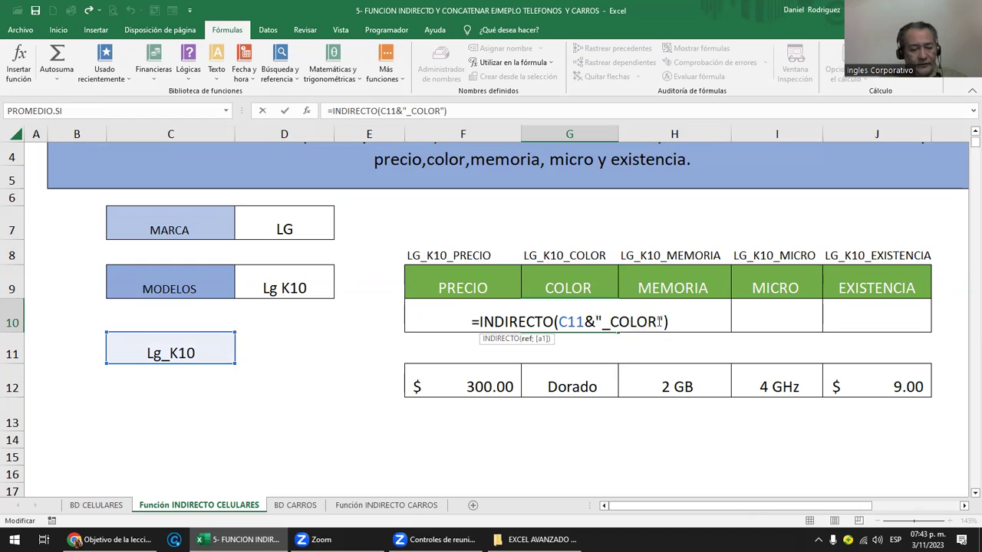
type("\"")
key("Delete")
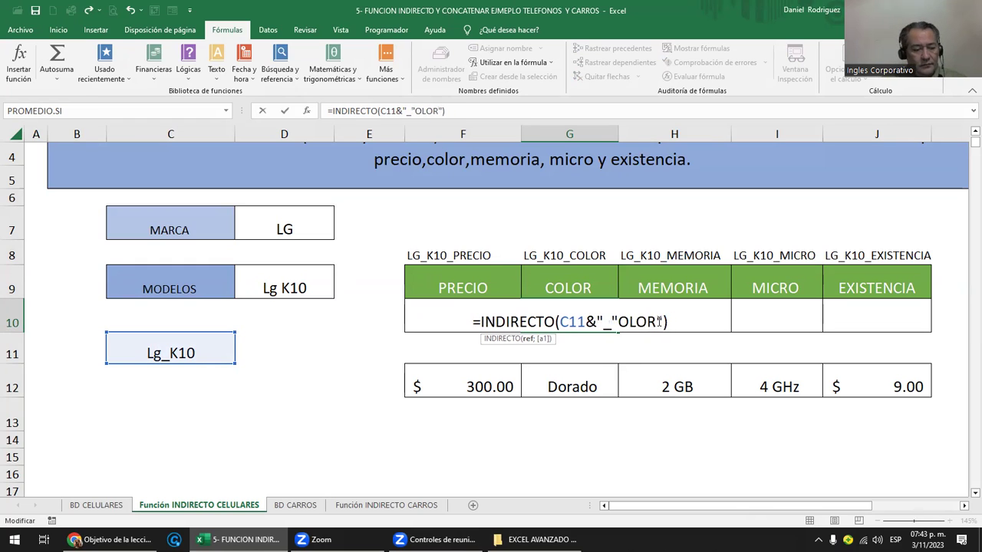
type("&")
key("Delete")
key("Delete")
key("Delete")
key("Delete")
key("Delete")
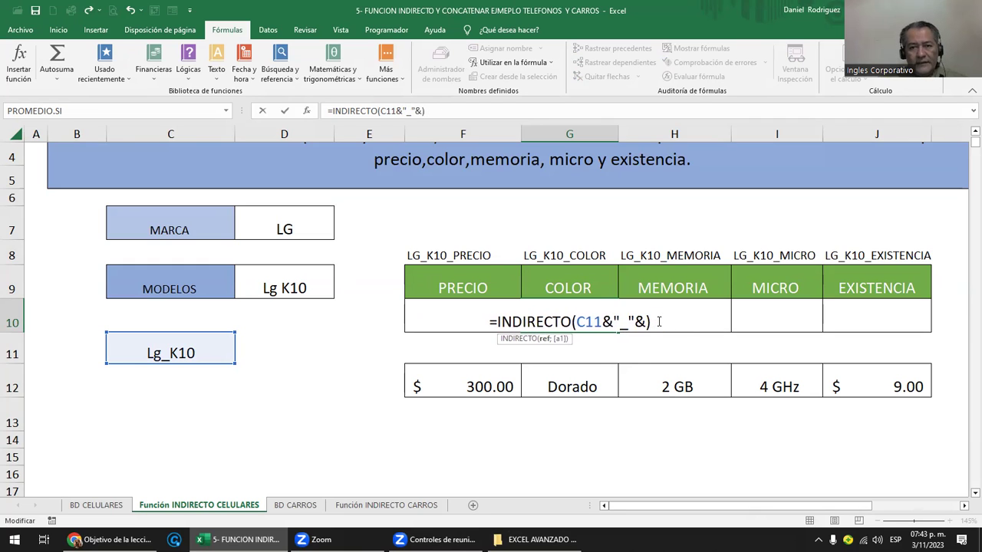
left_click(559, 286)
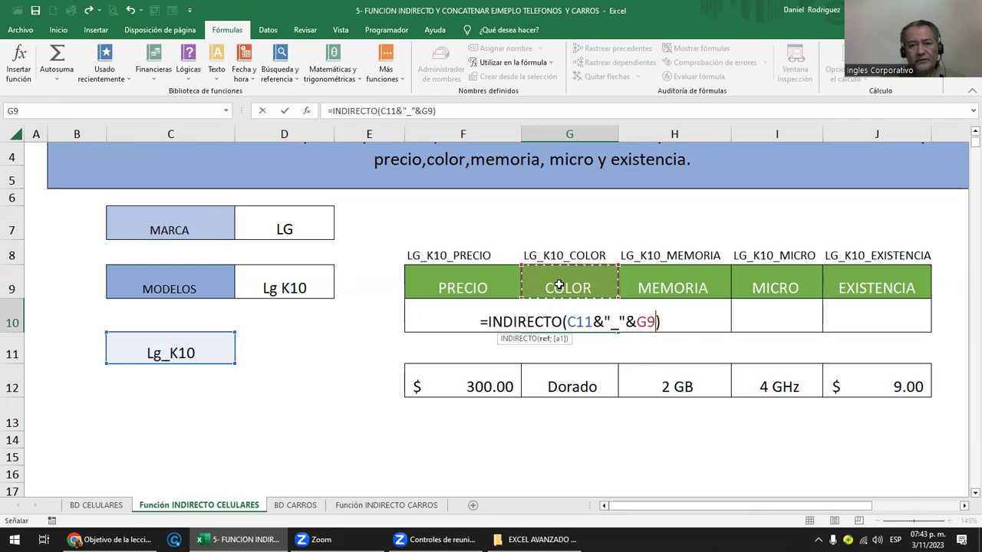
key("Return")
Test by deleting the R from G9's COLOR header to trigger an error, then undo.
key("Up")
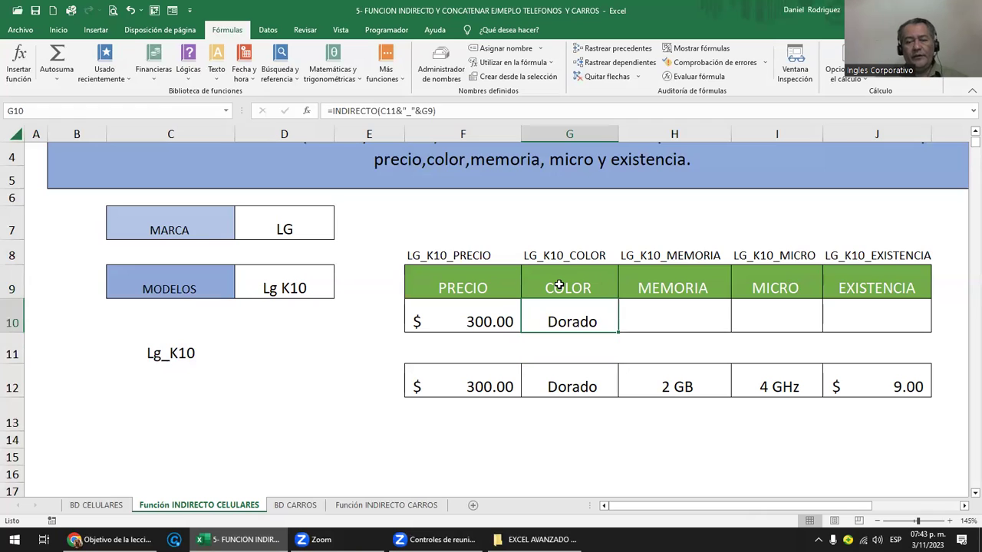
key("Up")
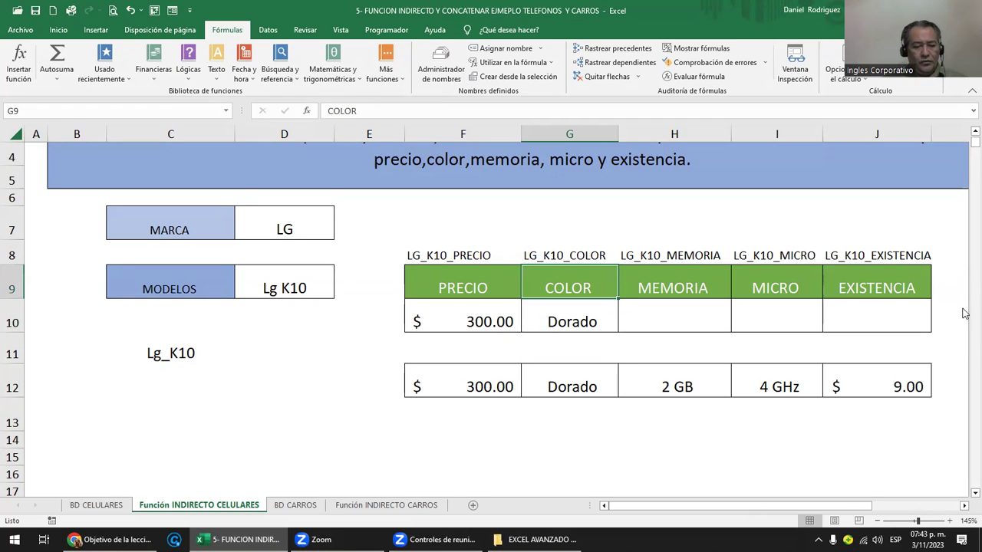
key("F2")
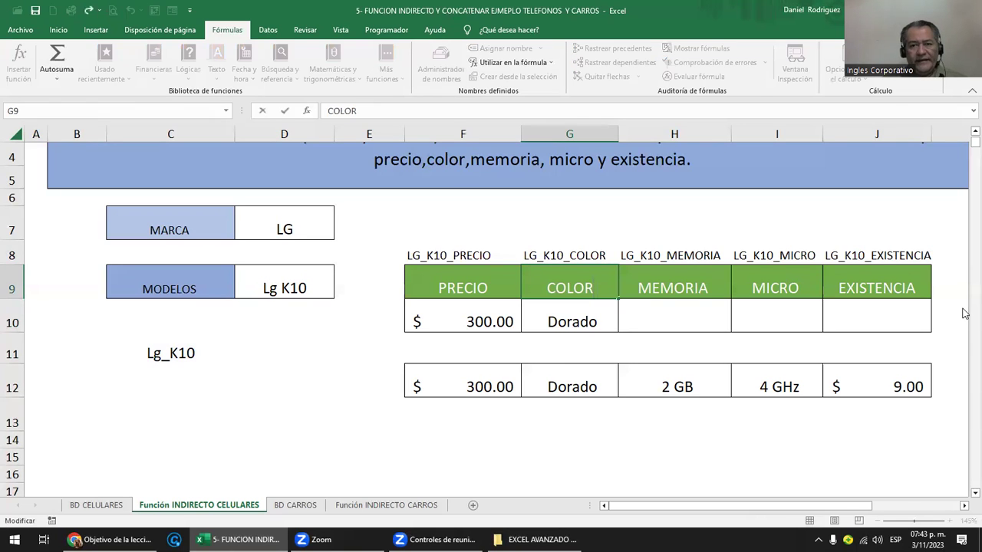
key("BackSpace")
key("Return")
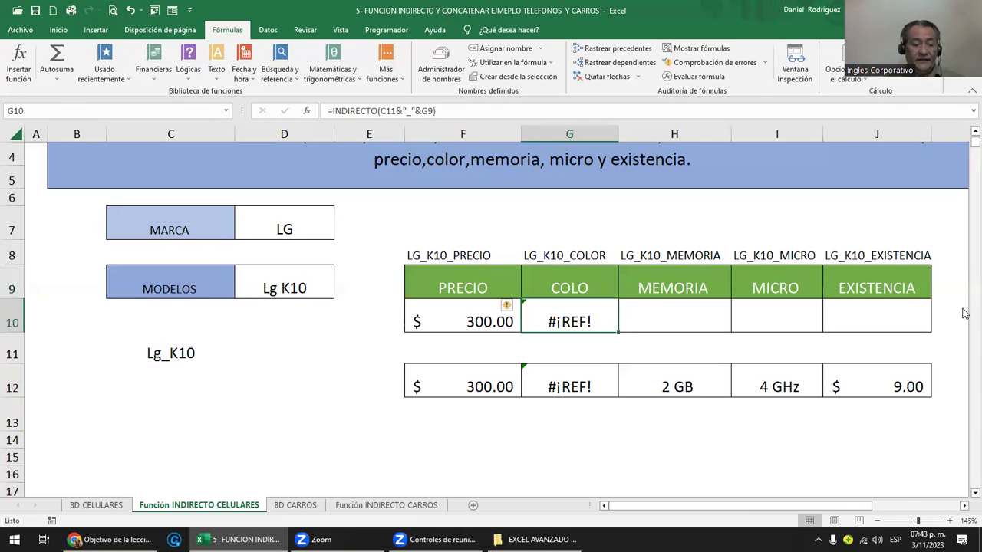
key("ctrl+z")
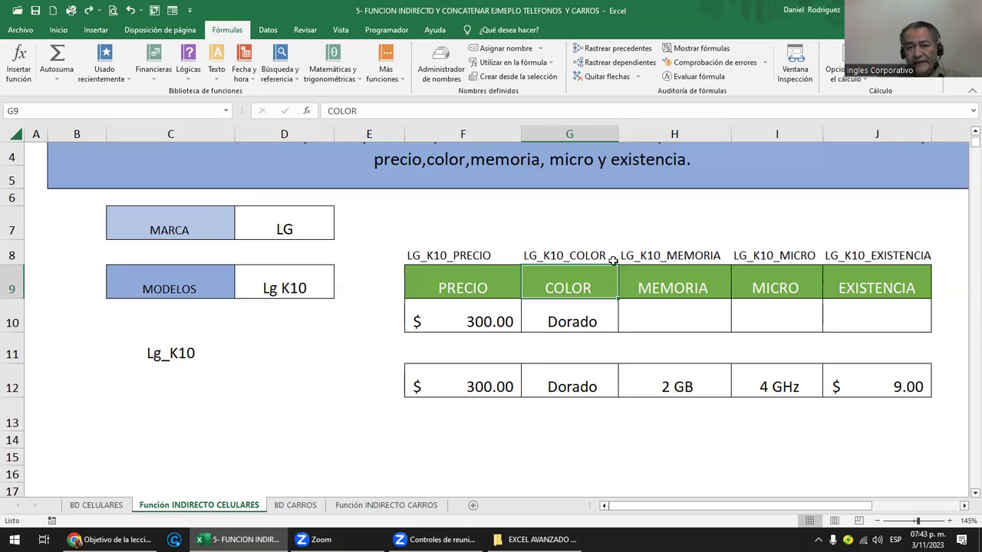
left_click(448, 258)
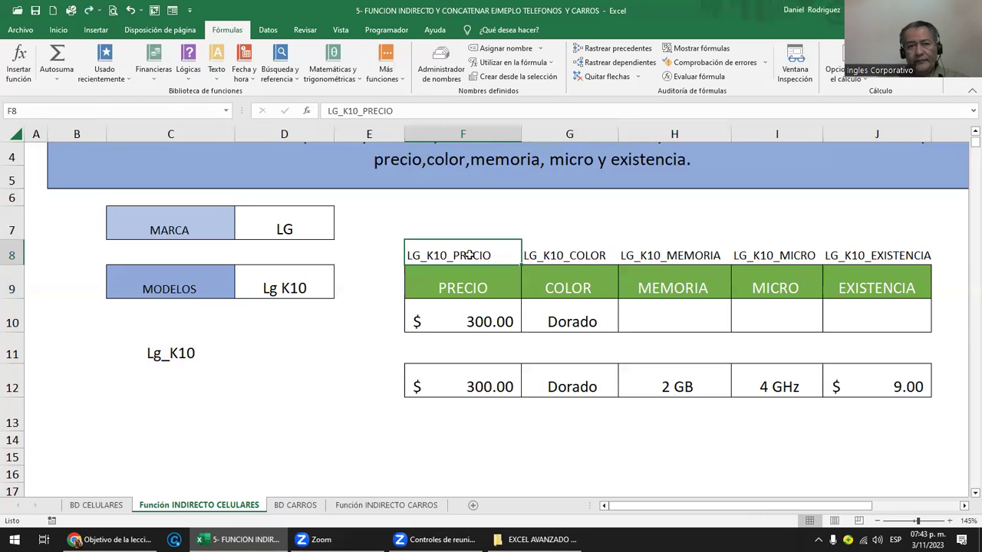
Check the defined names, then change F10 to =INDIRECTO(C11&"_PRECIO") returning $300.00.
left_click(226, 111)
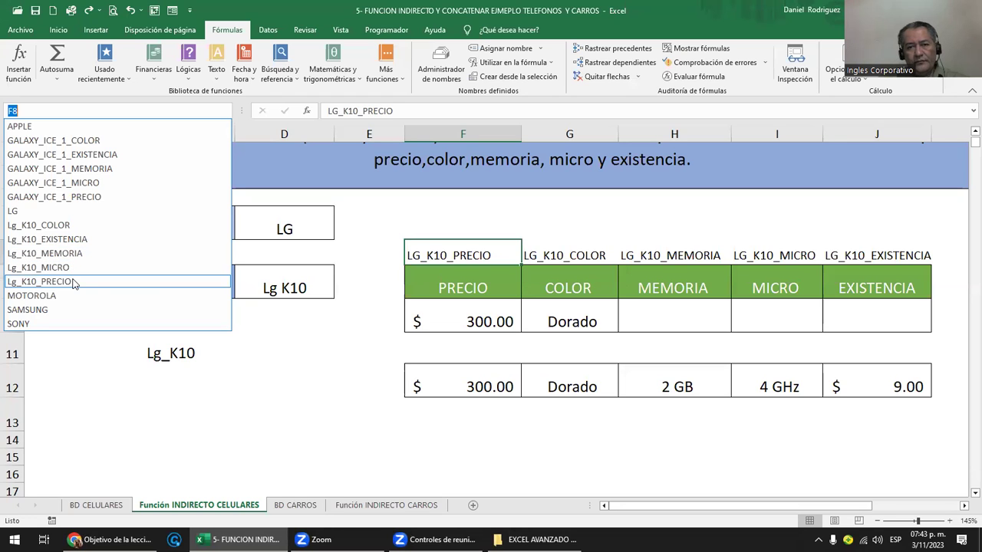
left_click(473, 335)
left_click(472, 324)
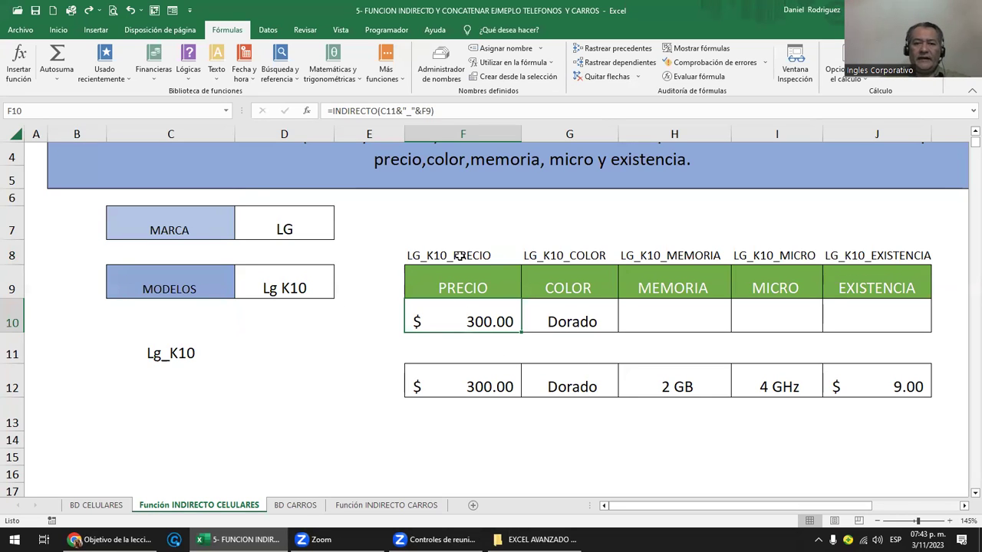
double_click(479, 318)
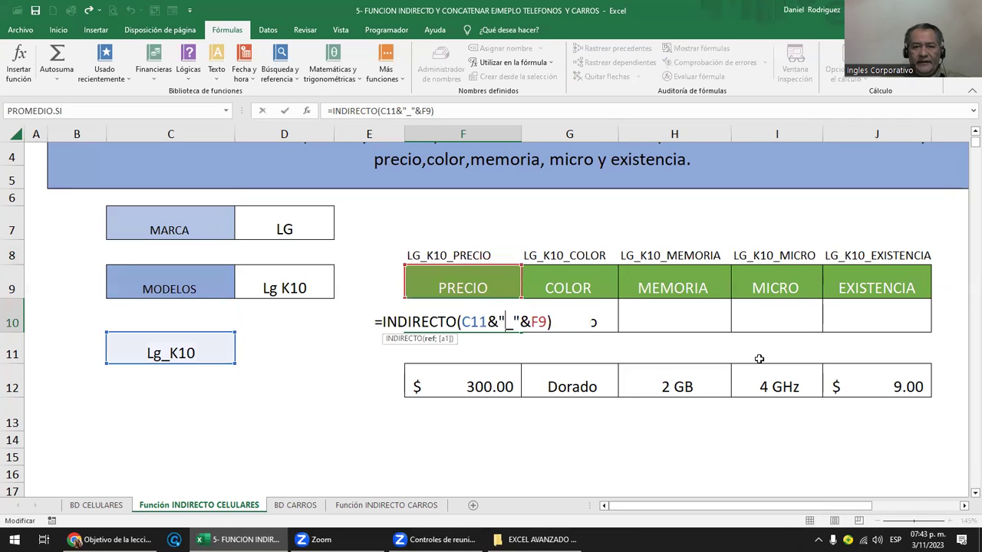
key("Delete")
key("Delete")
key("Delete")
key("Delete")
type("PRECIO\"")
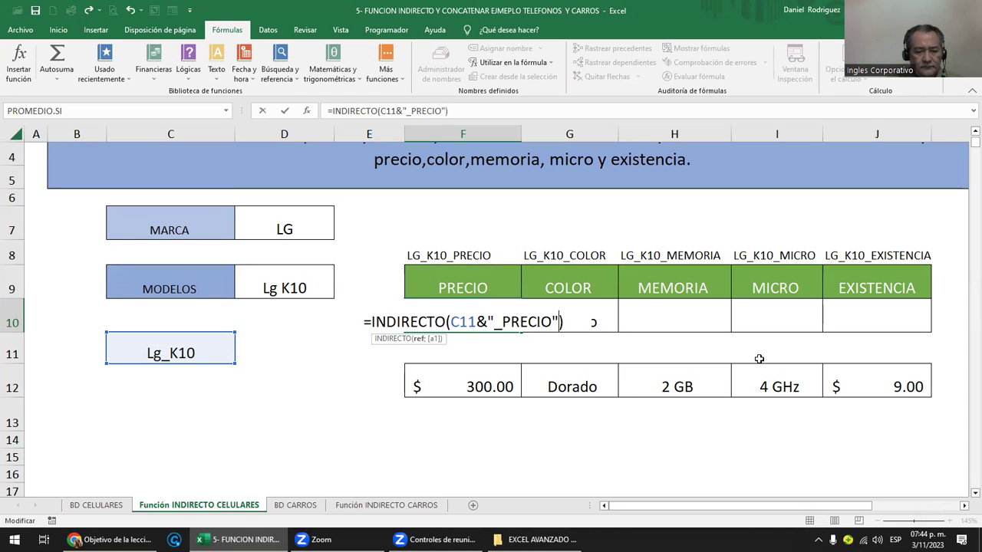
key("Return")
Display G10's =INDIRECTO(C11&"_"&G9) formula to show its cell references.
key("Up")
key("Right")
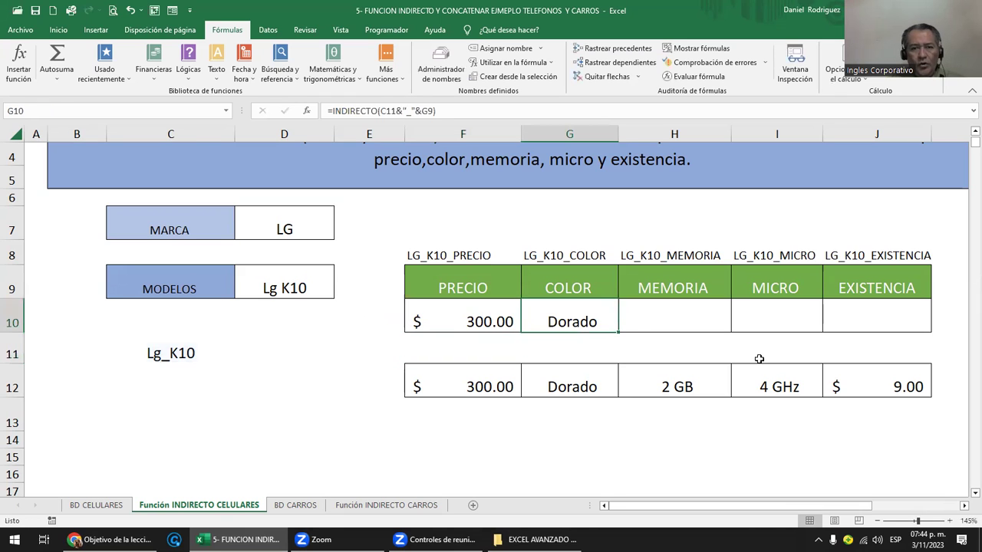
key("F2")
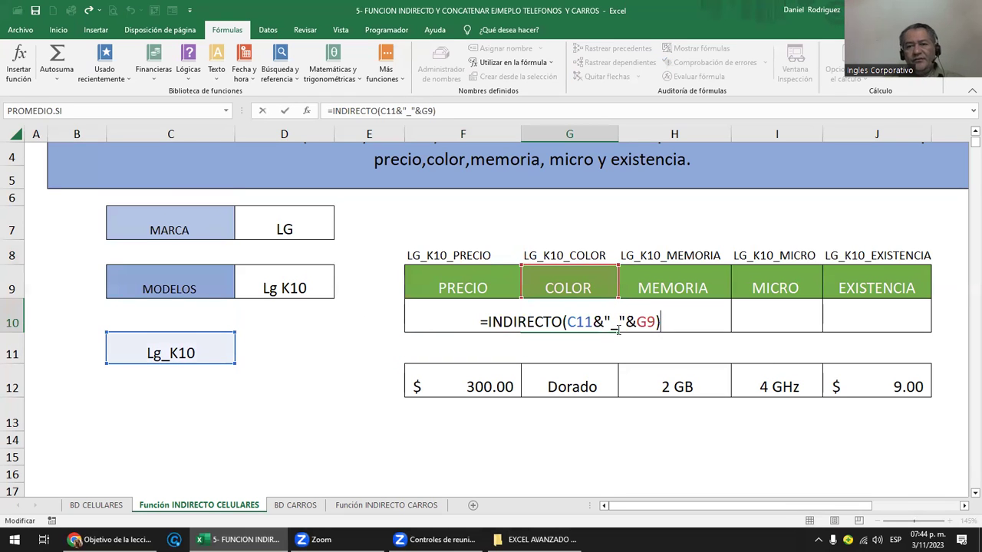
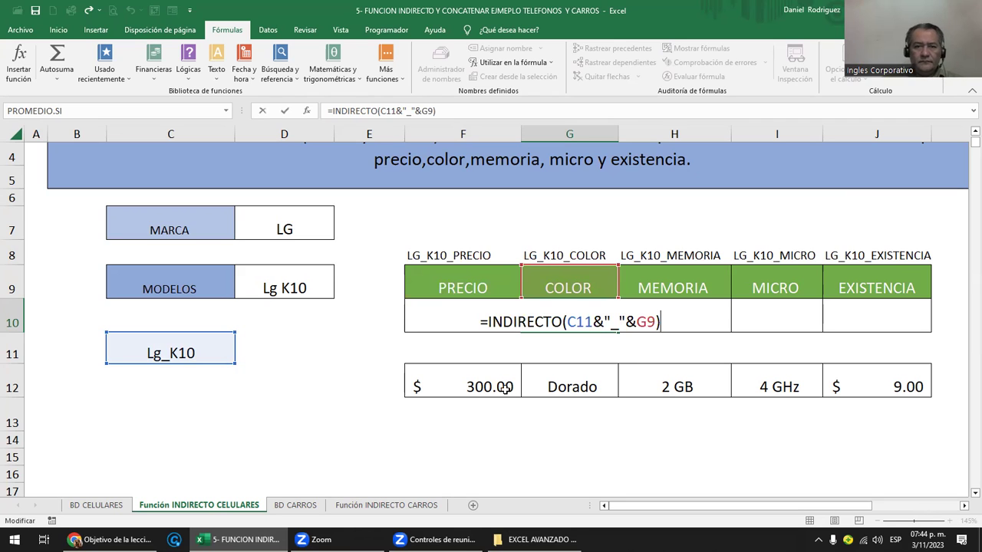
Commit G10's colour lookup formula and review F10's INDIRECTO price formula.
key("ctrl+Return")
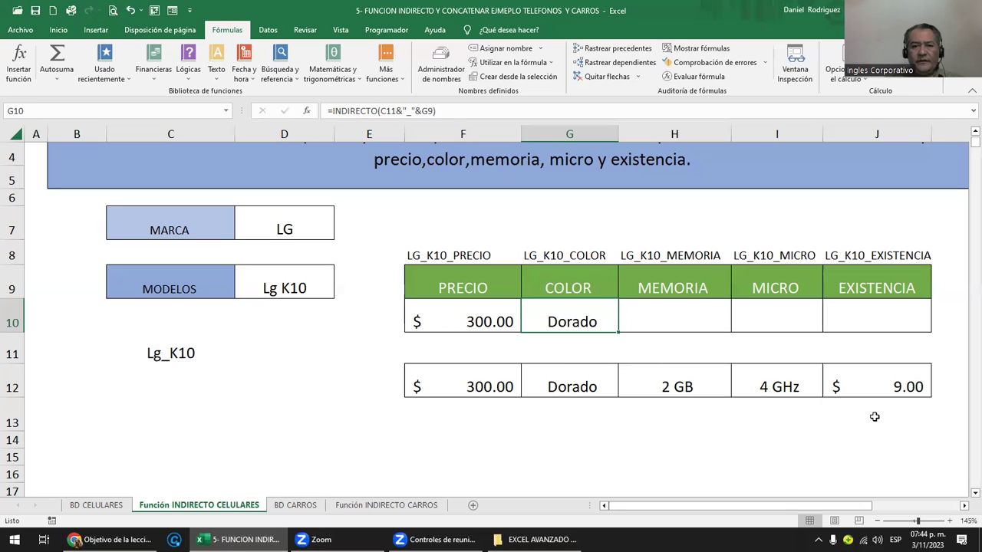
left_click(442, 257)
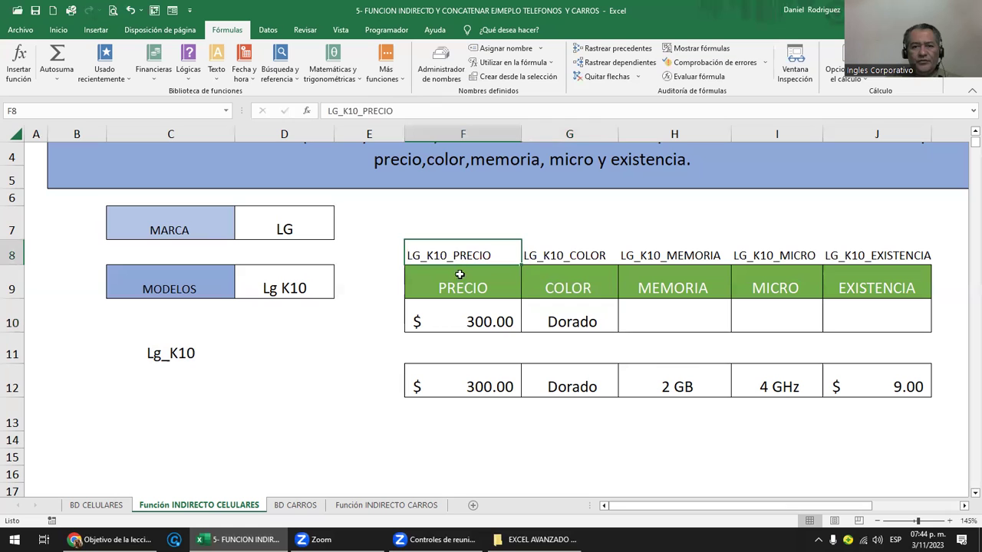
left_click(489, 319)
key("F2")
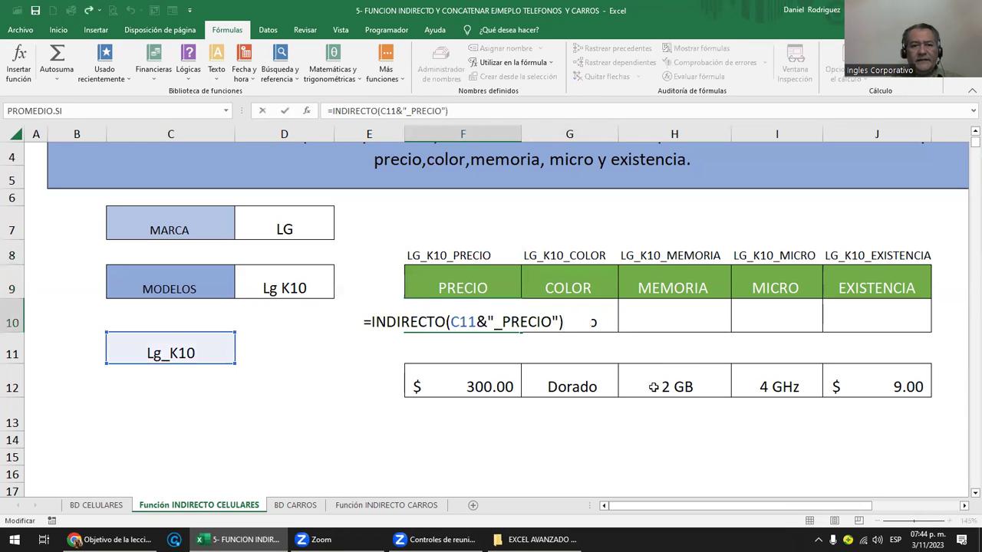
key("Return")
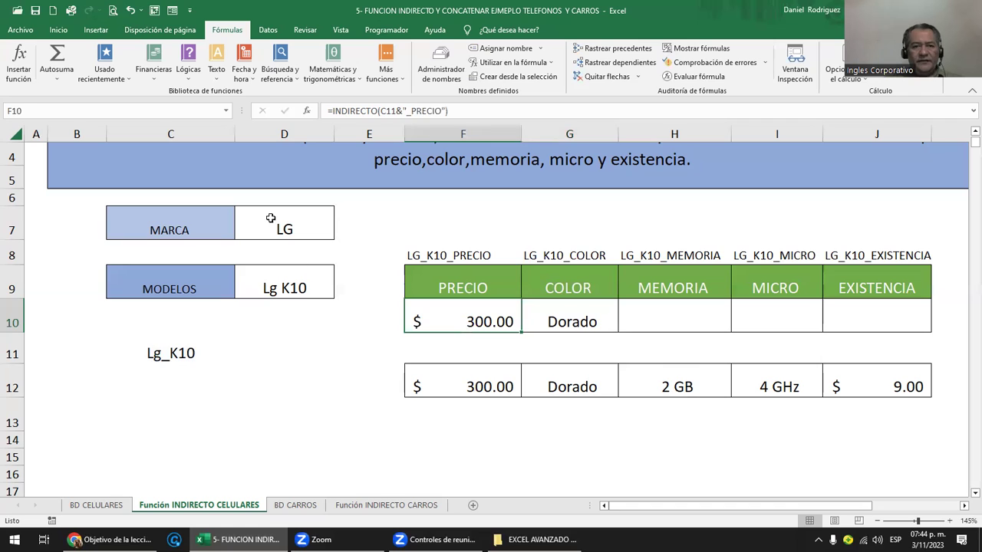
Review D7, D9, C11's SUSTITUIR formula and the LG_K10_PRECIO name text in F8.
left_click(269, 219)
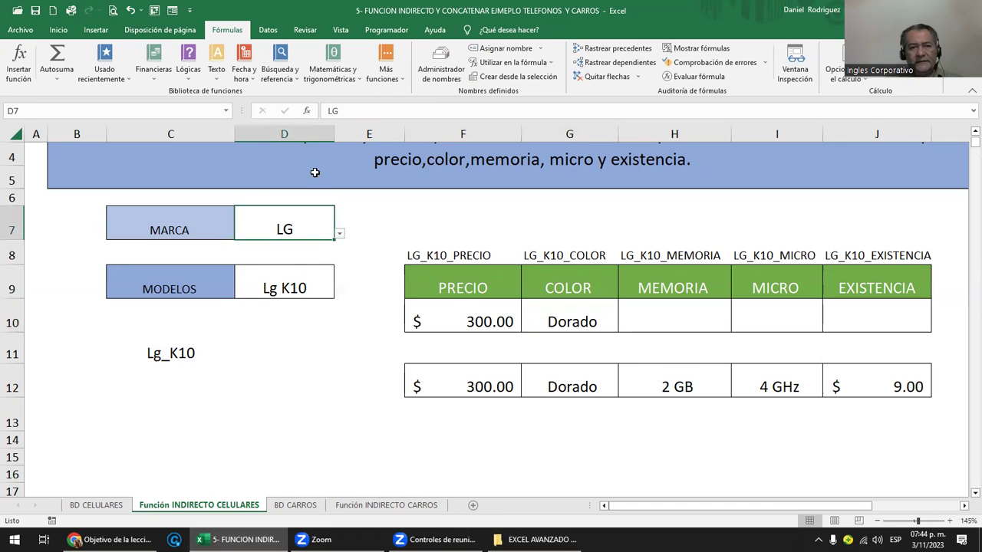
left_click(295, 279)
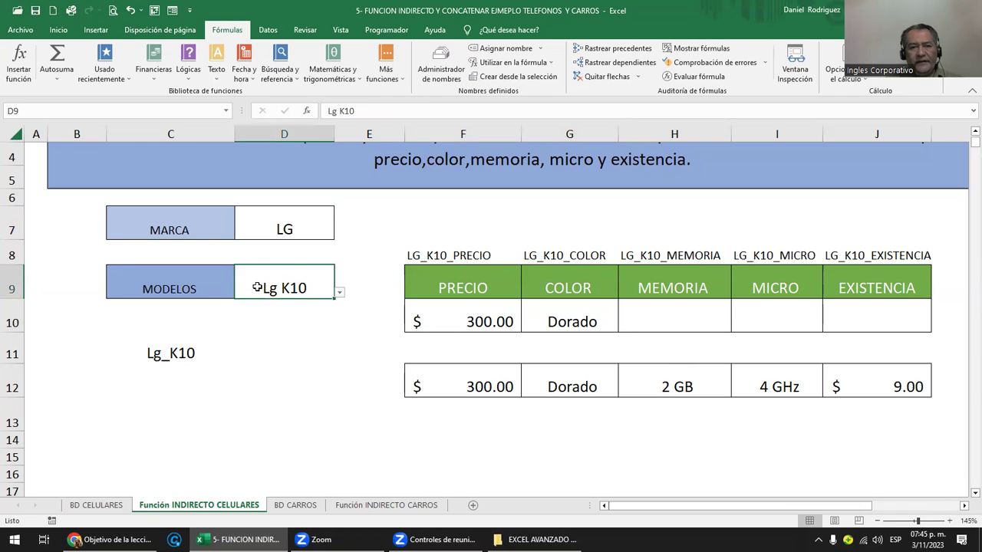
double_click(184, 352)
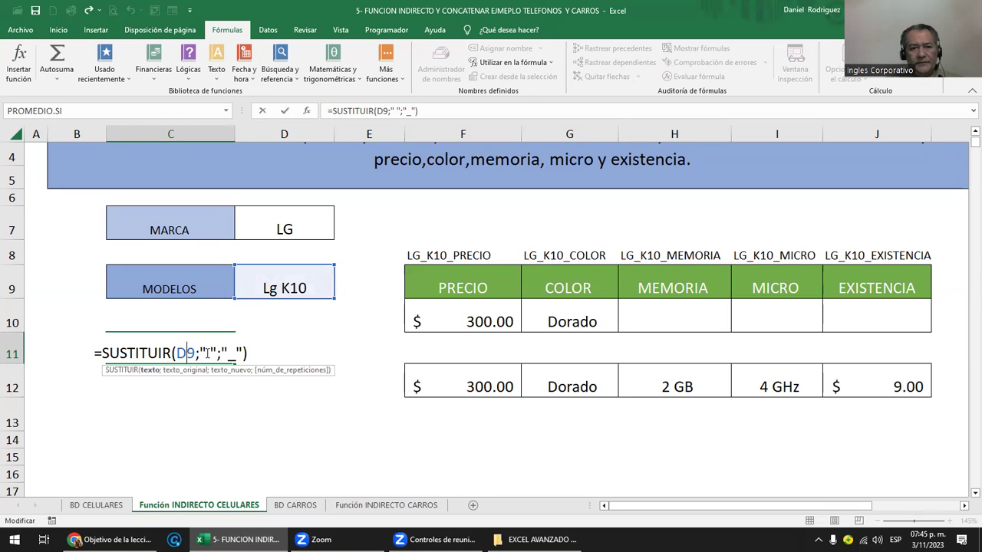
key("Return")
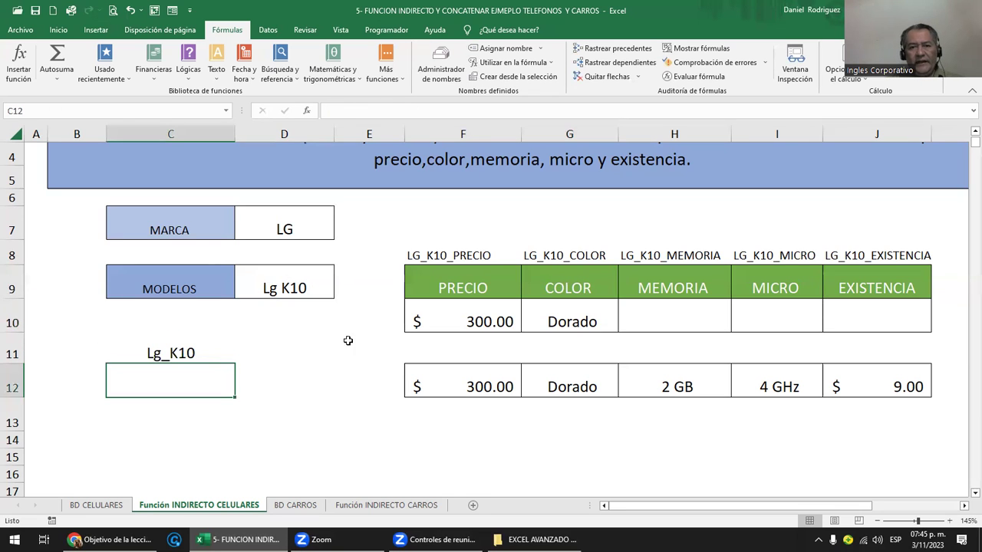
double_click(452, 257)
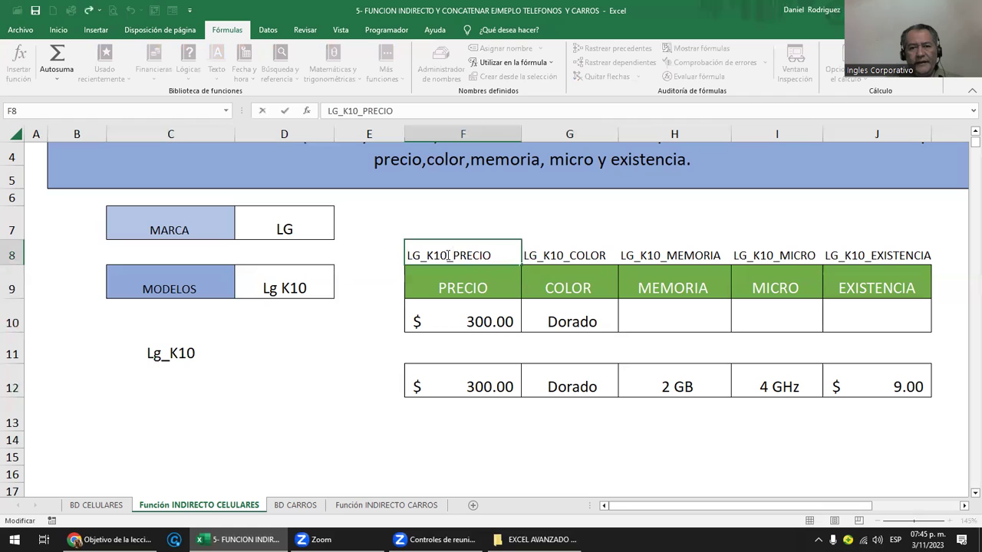
left_click_drag(458, 256, 536, 261)
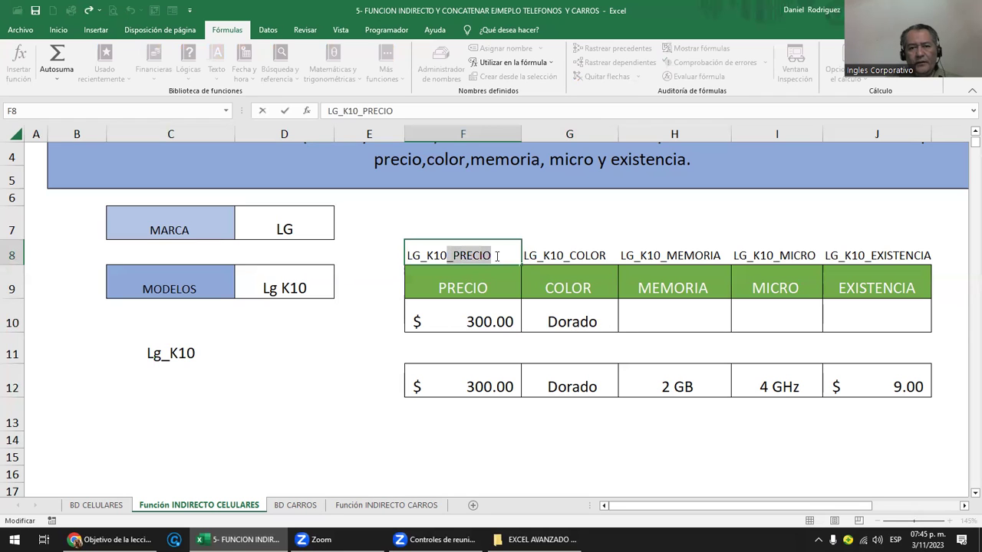
left_click(576, 261)
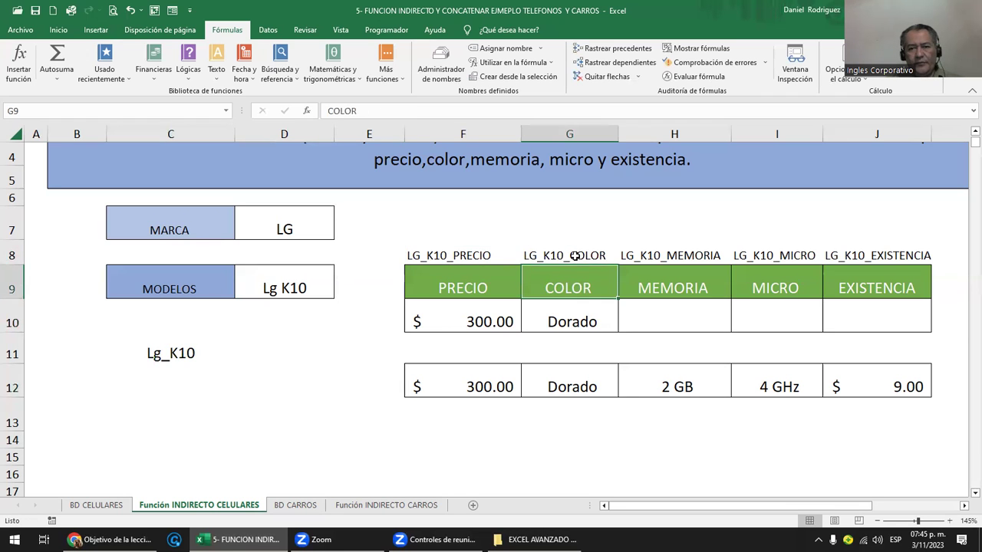
Make the C11 reference in F10's price formula absolute as $C$11.
double_click(477, 315)
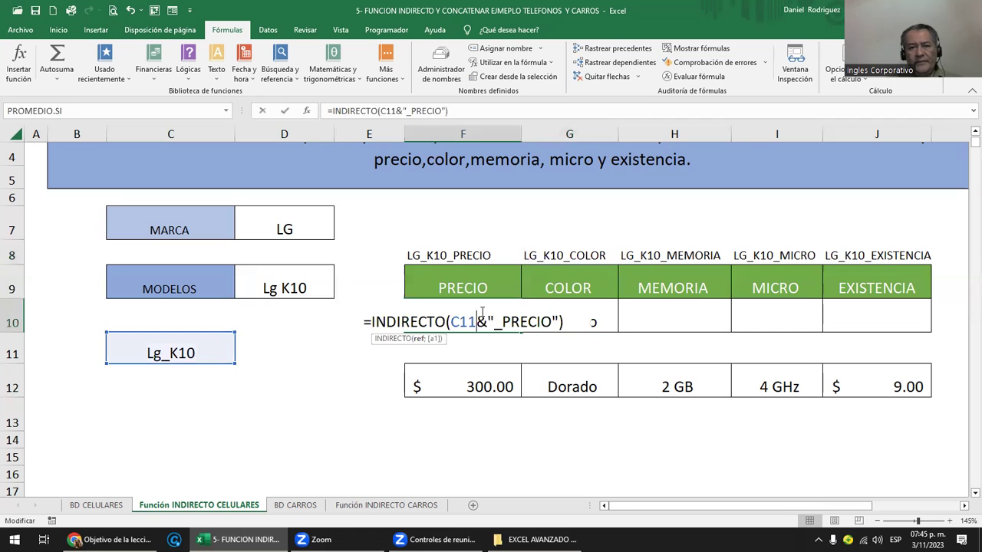
key("Right")
key("Right")
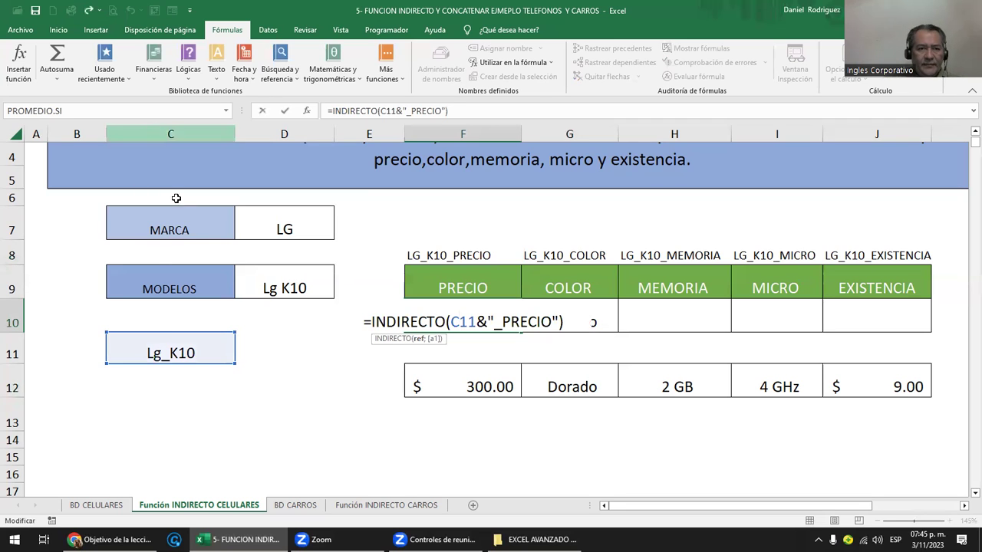
key("F4")
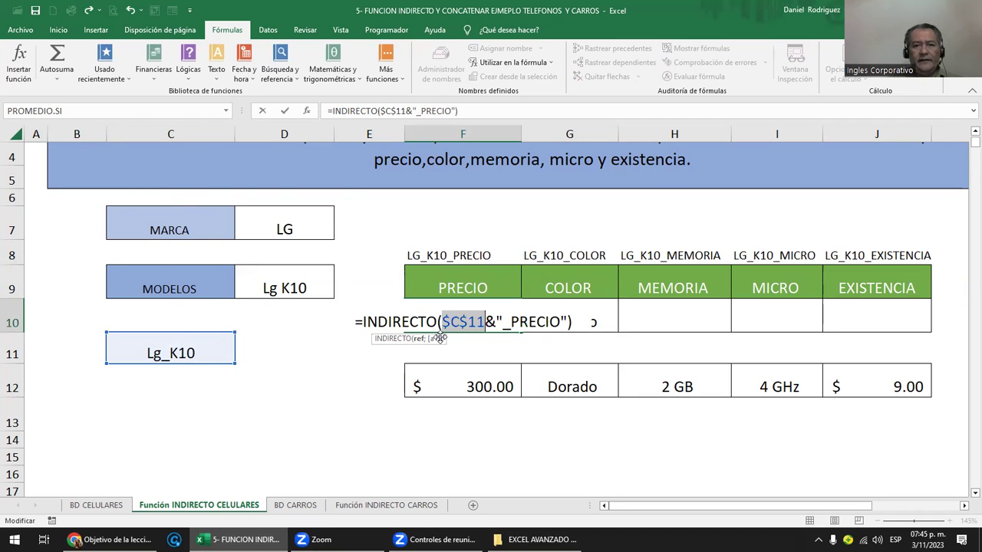
key("ctrl+Return")
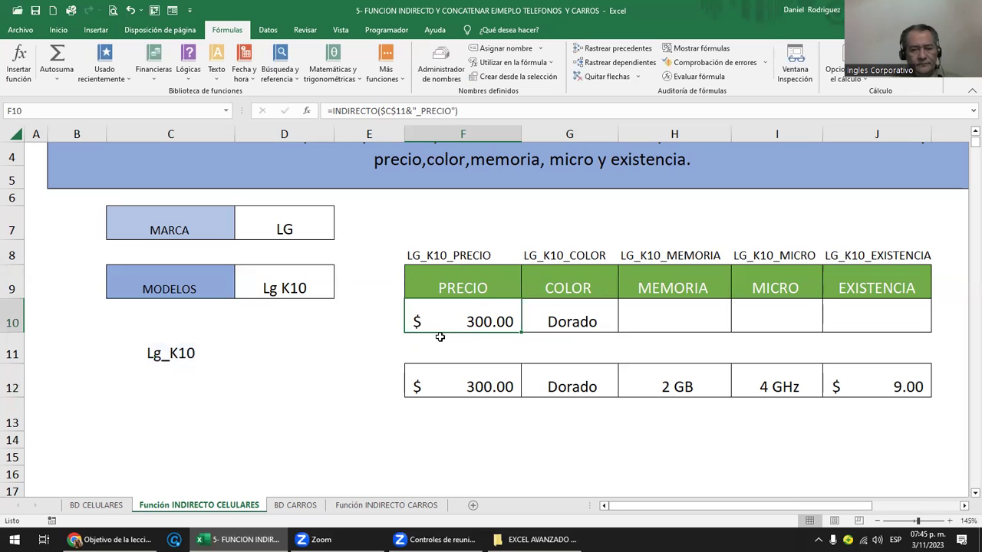
Copy F10's price formula across G10:J10.
key("ctrl+c")
key("Right")
key("Return")
key("ctrl+c")
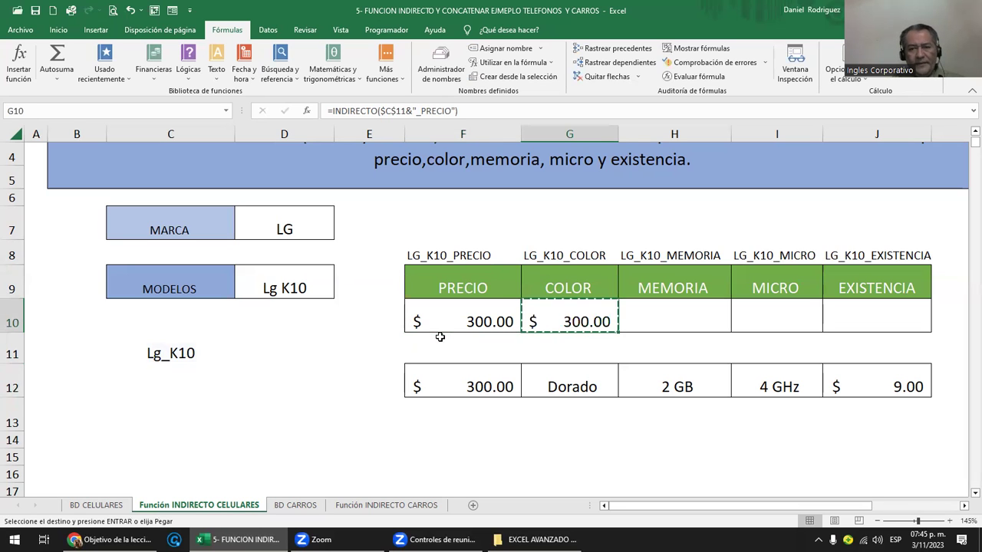
key("shift+Right")
key("shift+Right")
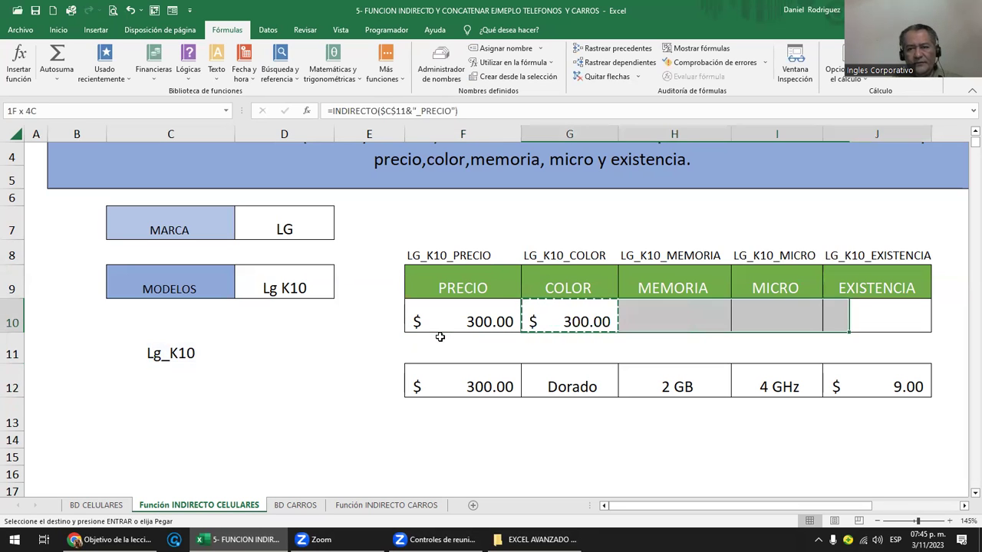
key("shift+Right")
key("Return")
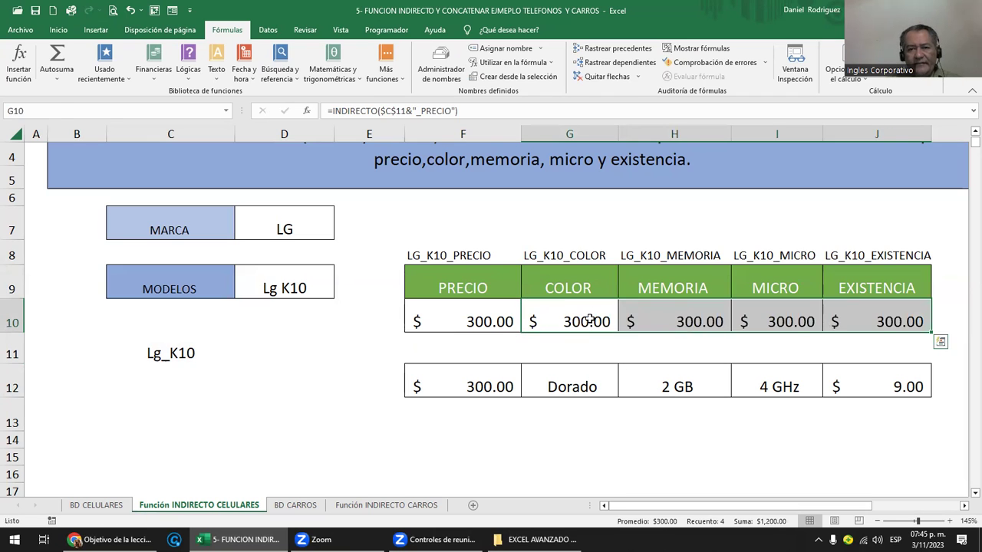
double_click(590, 318)
left_click(619, 322)
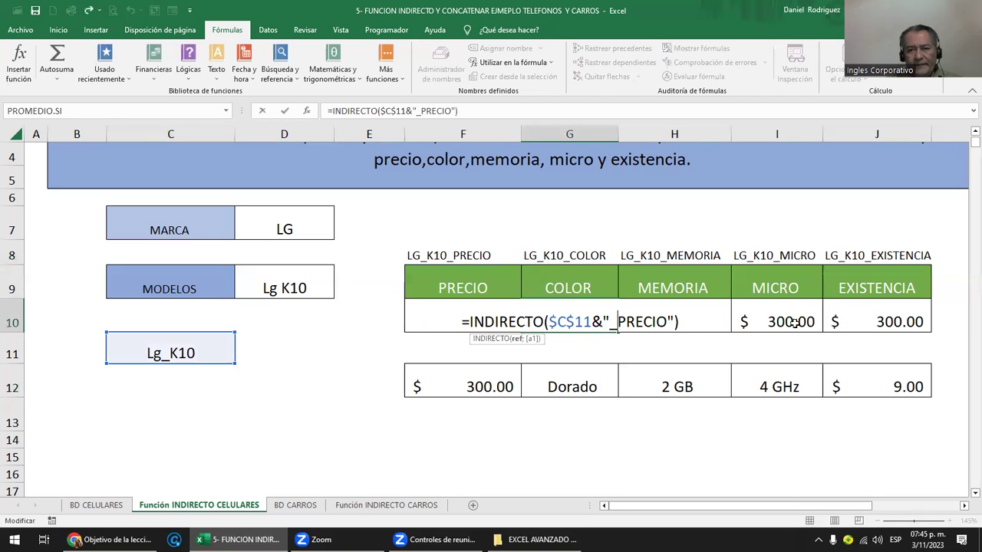
Change the PRECIO suffix to COLOR in G10 and MEMORIA in H10.
key("Delete")
key("Delete")
key("Delete")
key("Delete")
key("Delete")
key("Delete")
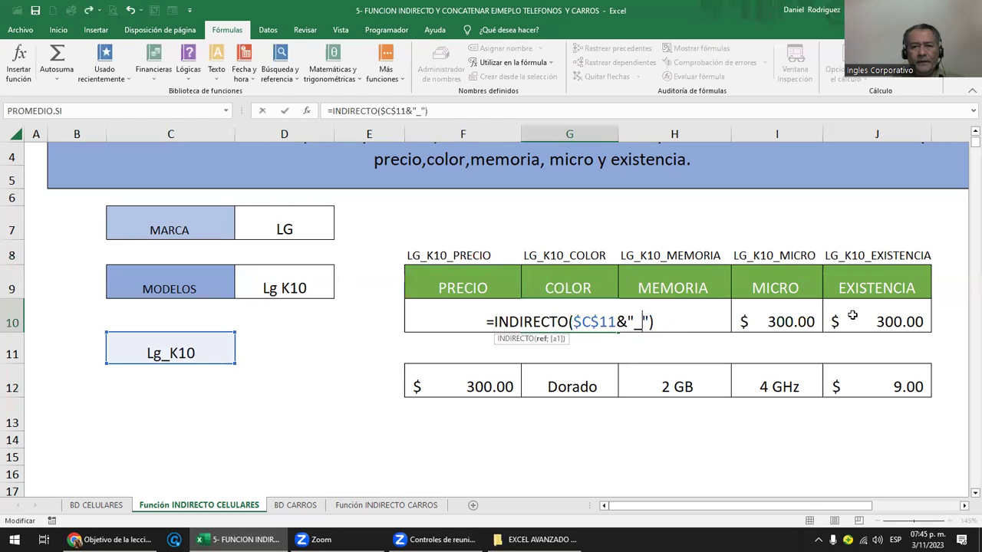
type("COLOR")
key("Return")
key("Up")
key("Right")
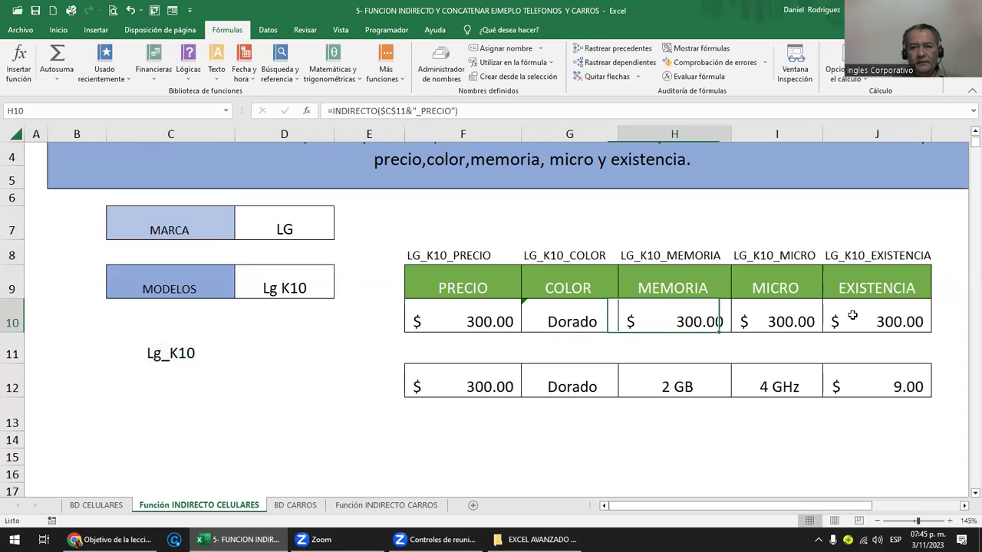
key("F2")
key("Left")
key("Left")
key("Left")
key("Left")
key("Left")
key("Left")
key("Left")
key("Left")
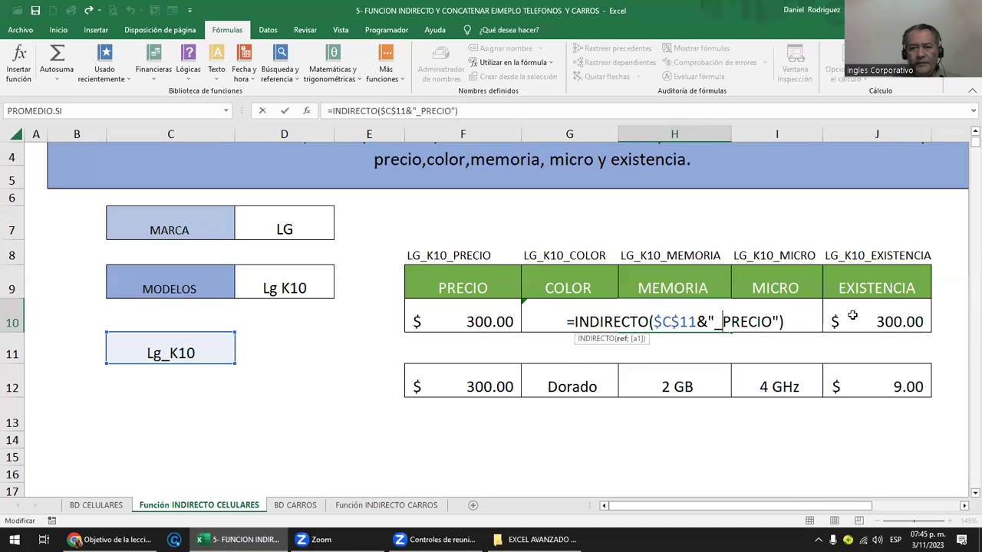
type("MEMORIA")
key("Delete")
key("Delete")
key("Delete")
Change the PRECIO suffix to MICRO in I10 and EXISTENCIA in J10.
key("Delete")
key("Delete")
key("Delete")
key("Return")
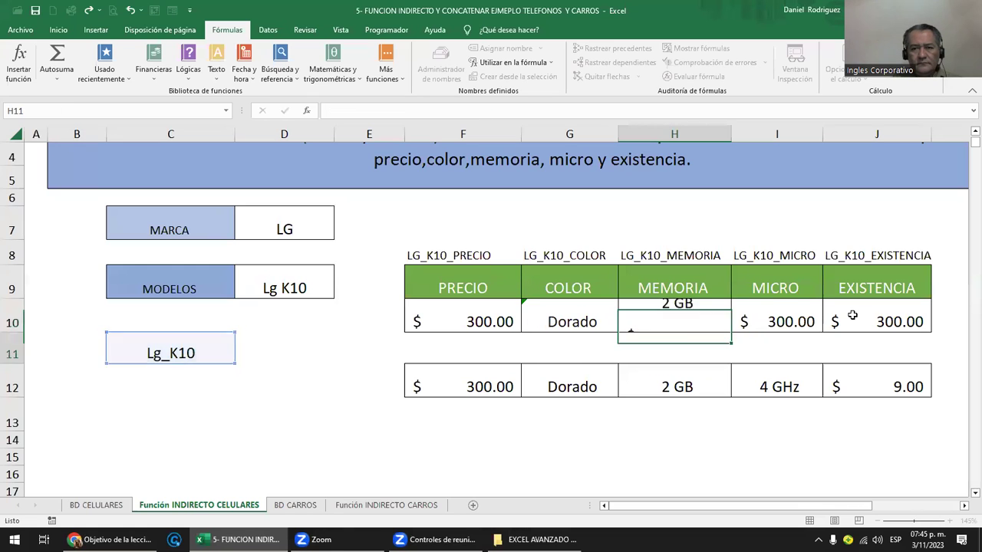
key("Up")
key("Right")
key("F2")
key("Left")
key("Left")
key("Left")
key("Left")
key("Left")
type("MICRO")
key("Delete")
key("Delete")
key("Delete")
key("Delete")
key("Delete")
key("Delete")
key("Tab")
key("F2")
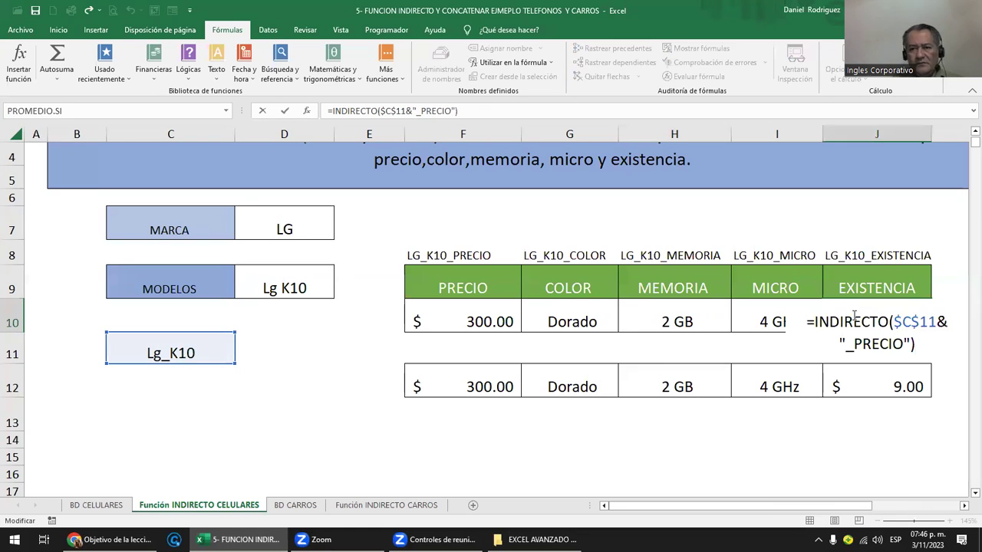
key("Left")
key("Left")
key("Left")
key("Left")
key("Left")
key("Left")
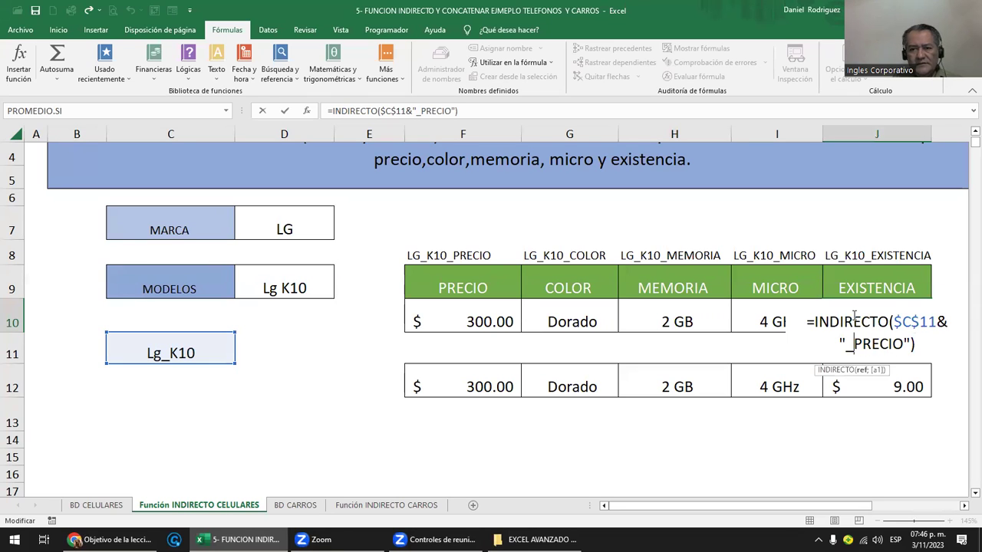
type("EXIS")
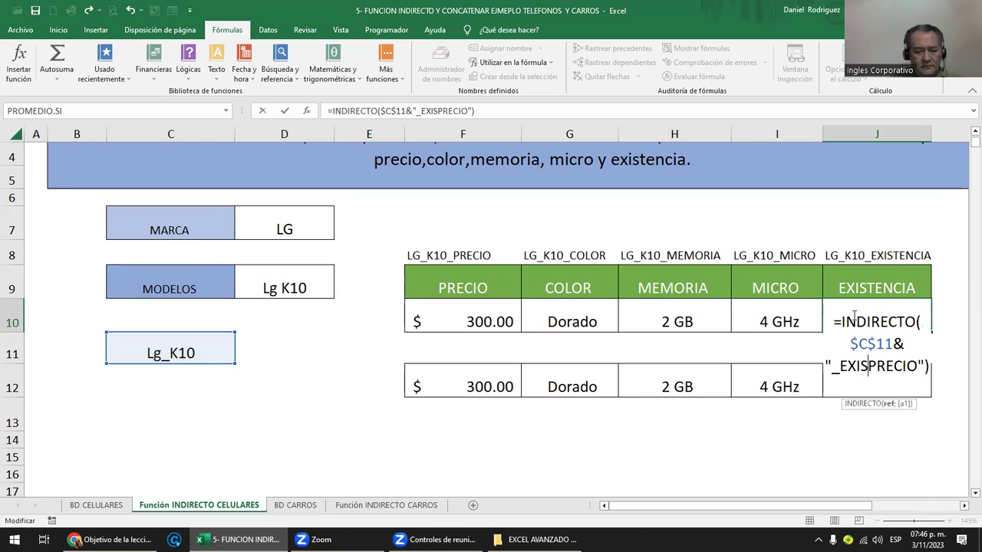
type("TENCIA")
key("Delete")
key("Delete")
key("Delete")
key("Delete")
key("Delete")
key("Delete")
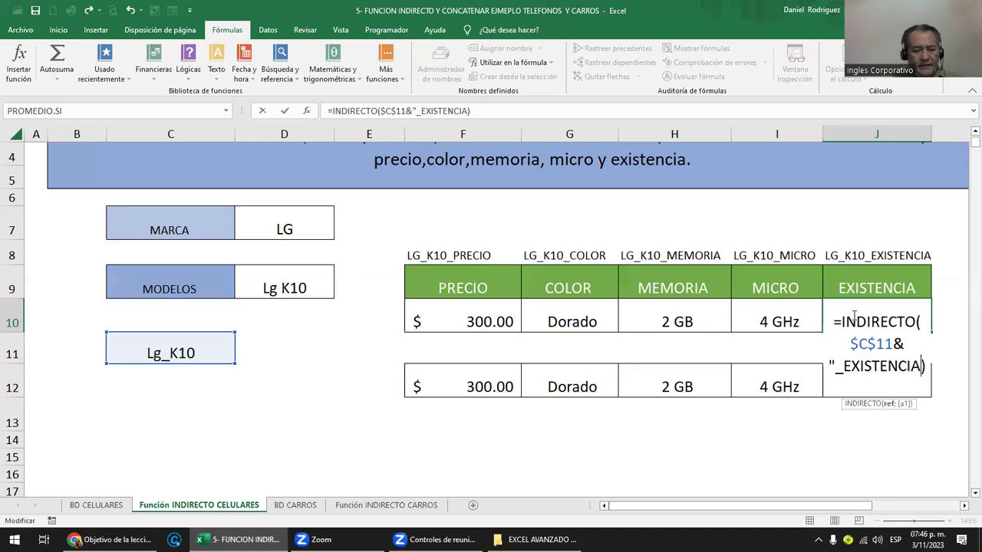
key("Return")
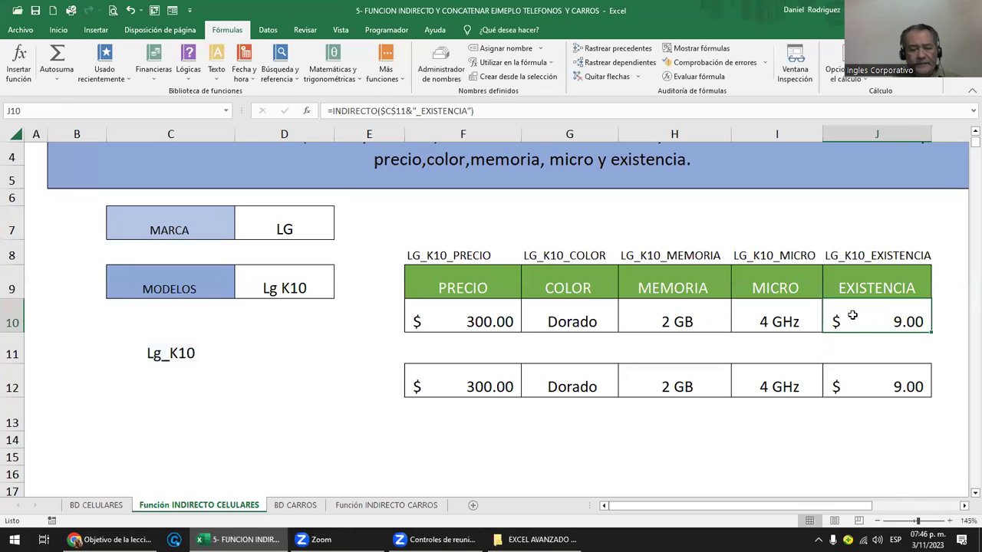
left_click(487, 313)
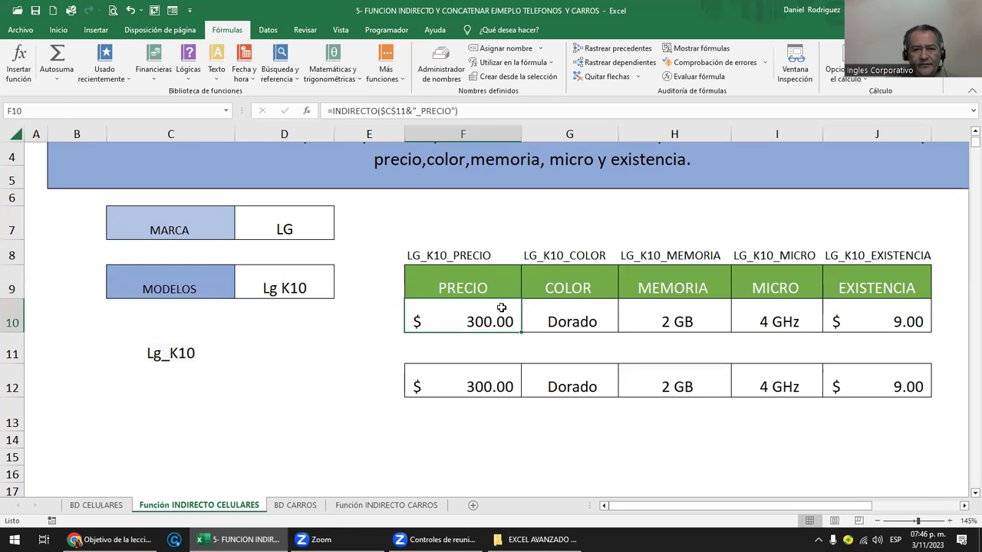
Break PRECIO in F10's formula to show #¡REF!, then undo to restore $300.00.
double_click(500, 307)
left_click(549, 321)
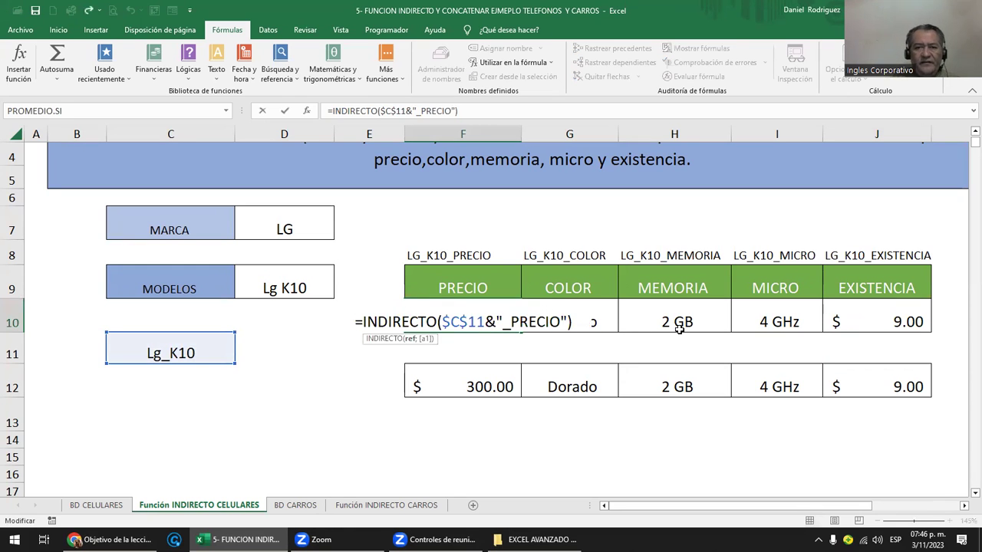
key("Delete")
key("Return")
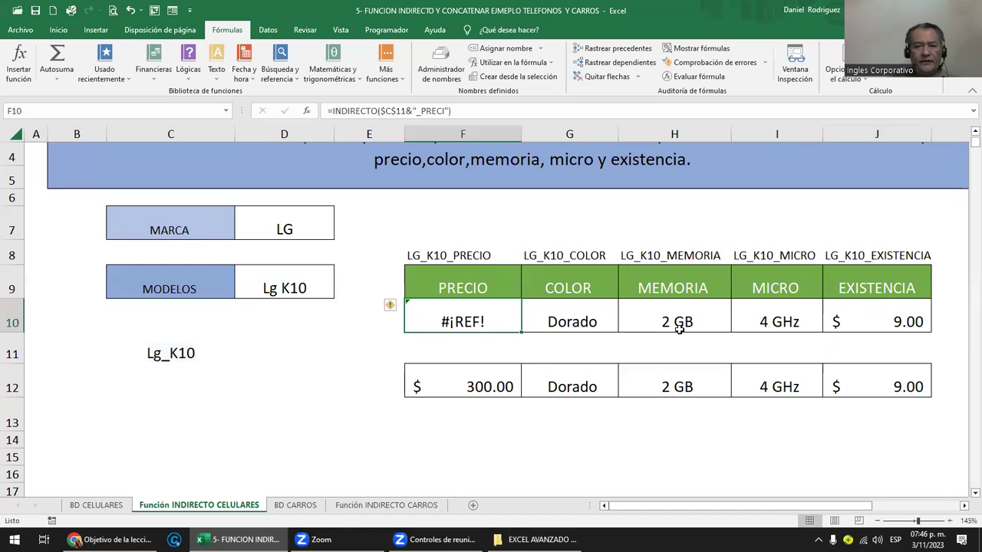
key("ctrl+z")
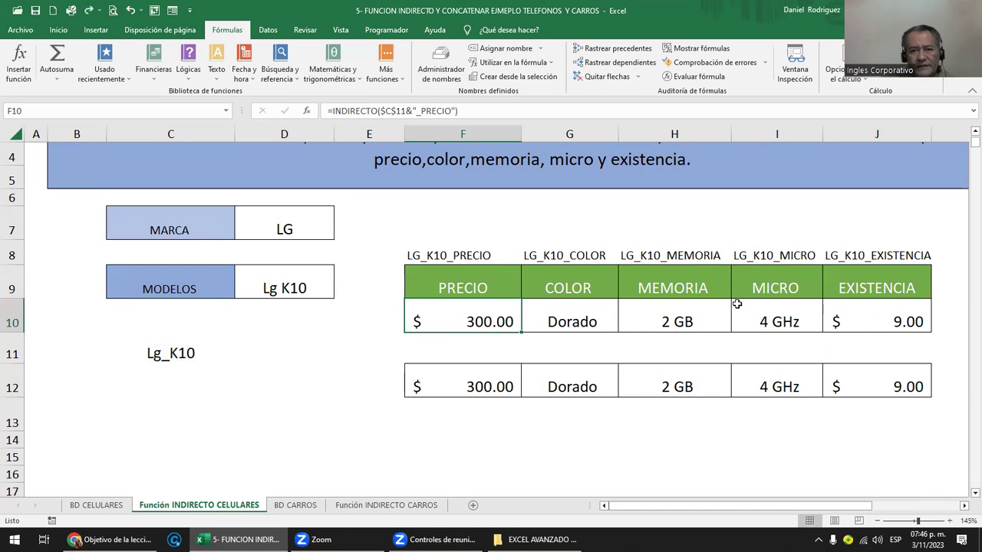
Re-enter F12's INDIRECTO formula and inspect the LG_K10_PRECIO name in F8.
left_click(503, 386)
double_click(503, 385)
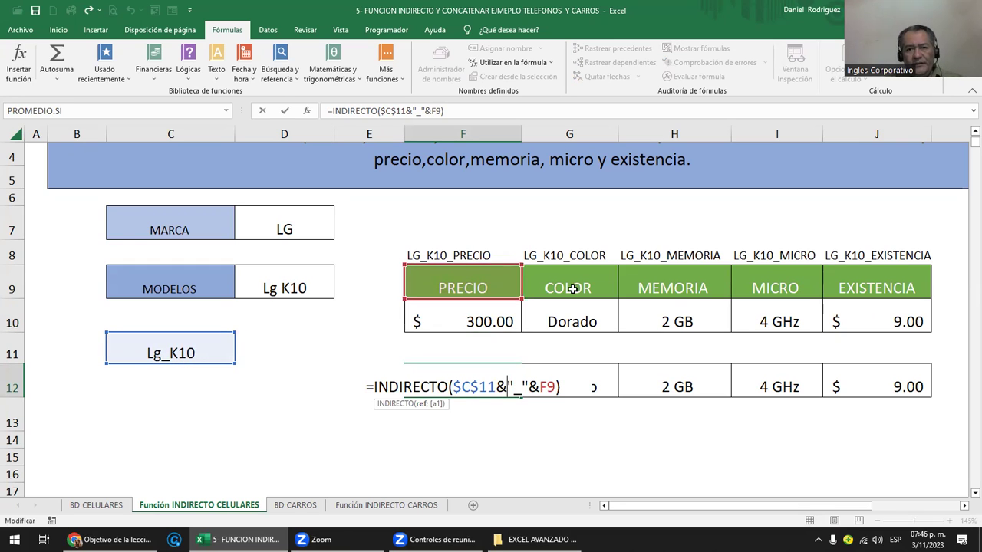
key("ctrl+Return")
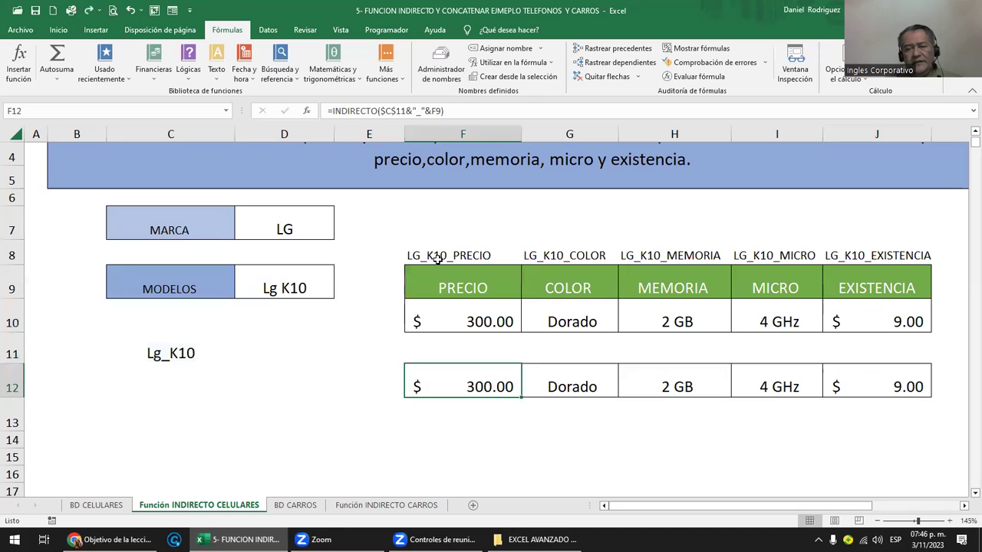
left_click(445, 248)
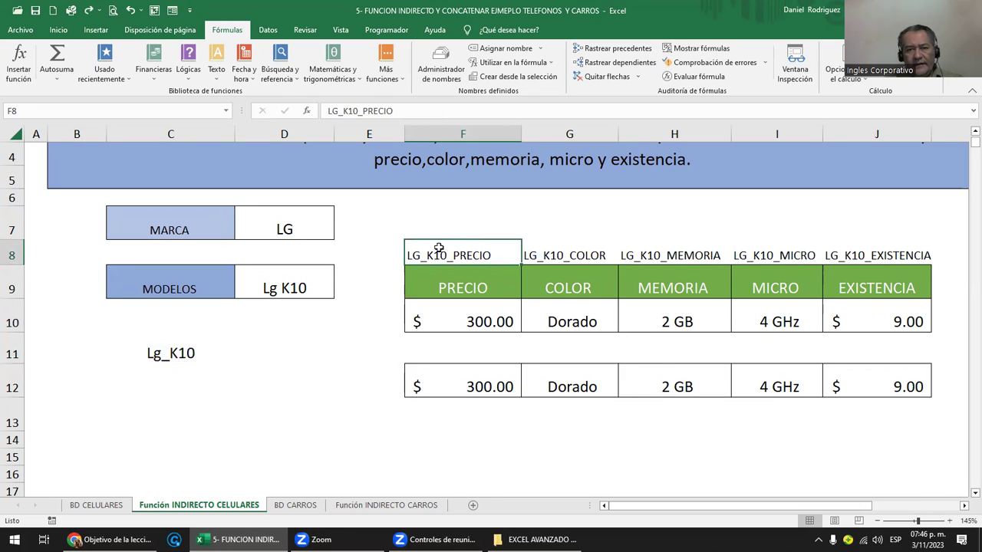
double_click(432, 254)
left_click_drag(491, 256, 453, 257)
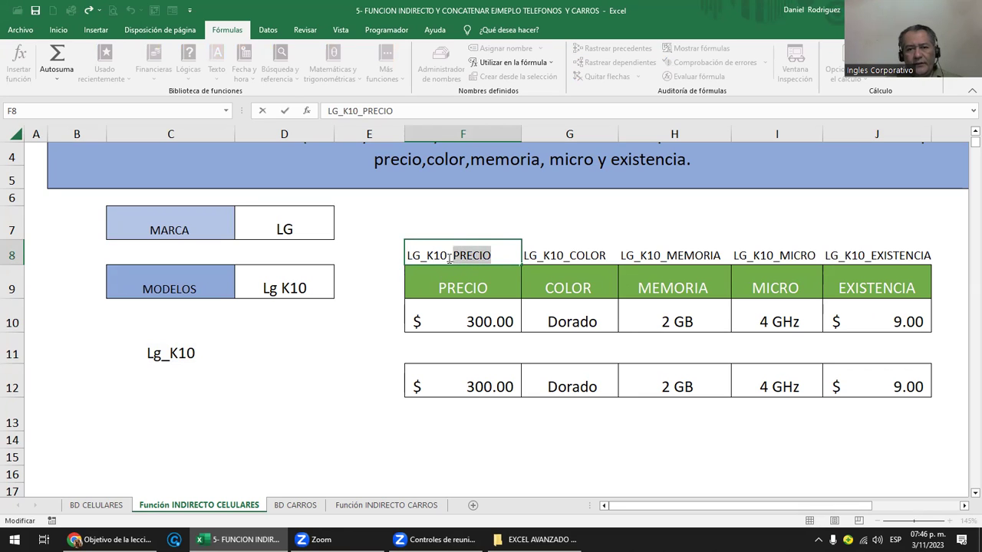
key("Escape")
Inspect the LG_K10_COLOR name in G8, then switch to the BD CELULARES sheet.
left_click(592, 256)
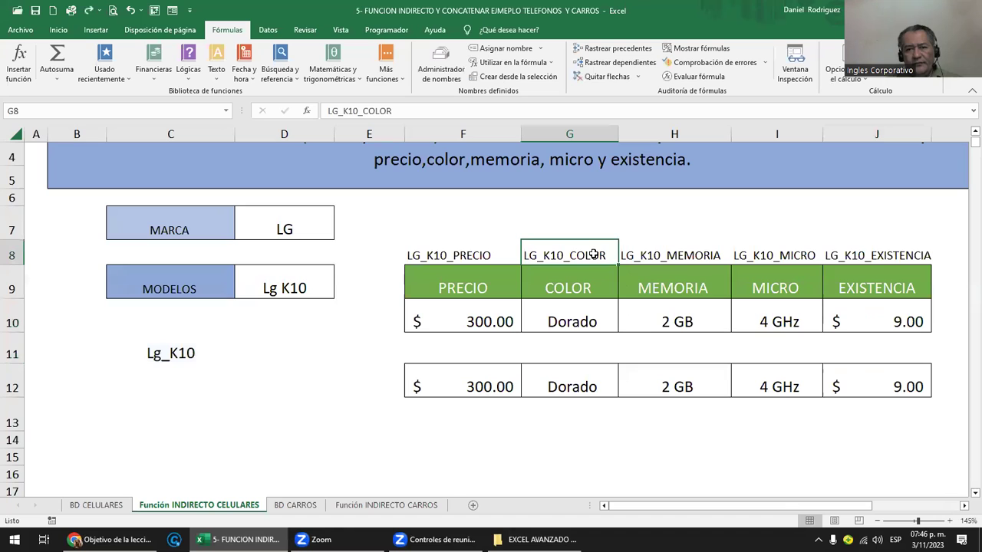
double_click(606, 255)
left_click_drag(605, 256, 565, 255)
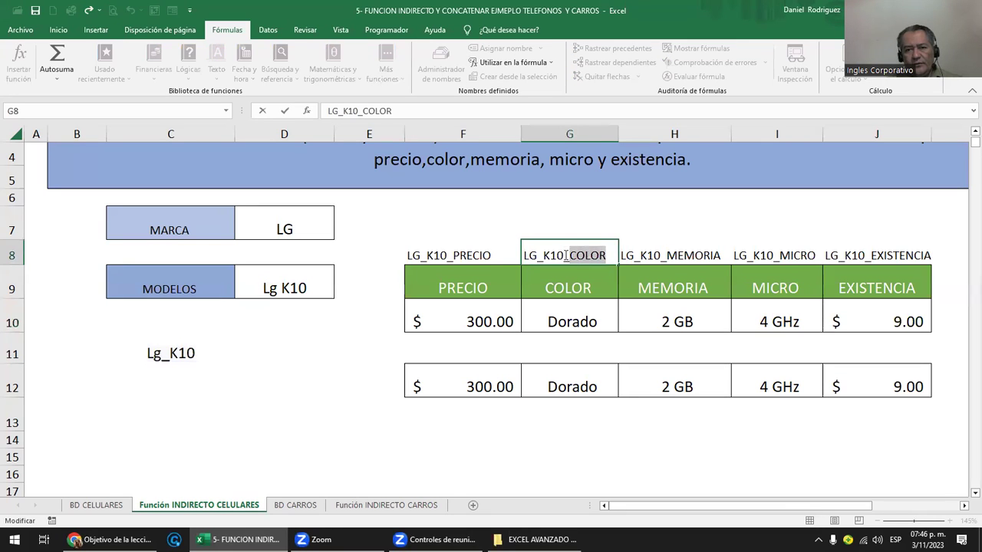
key("Escape")
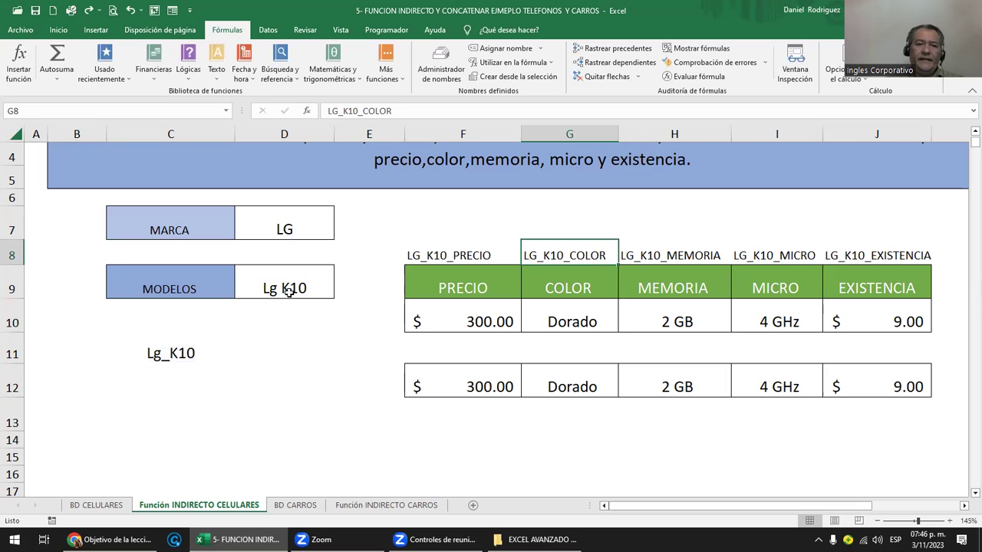
left_click(96, 505)
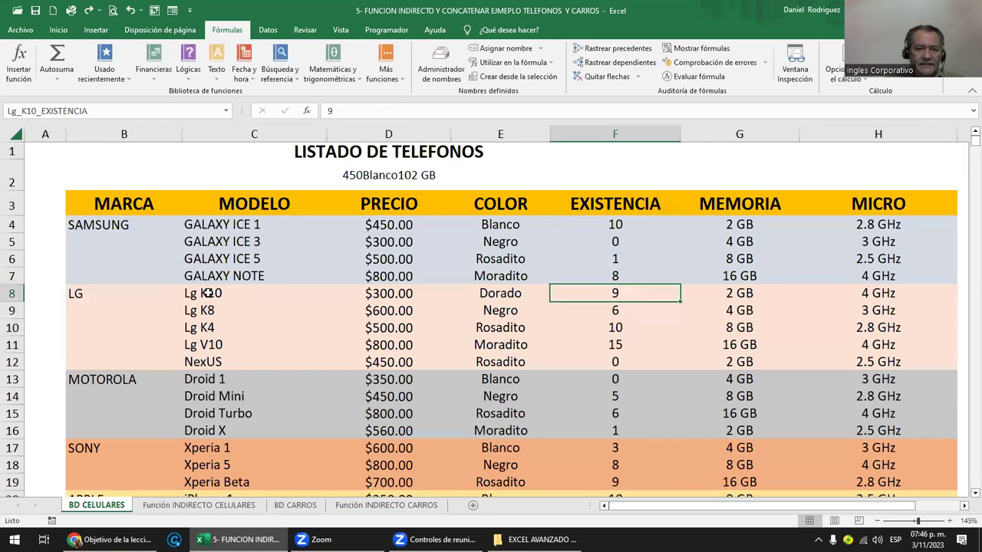
Replace D2's formula with ='Función INDIRECTO CELULARES'!F8.
left_click(207, 292)
left_click_drag(586, 298, 855, 297)
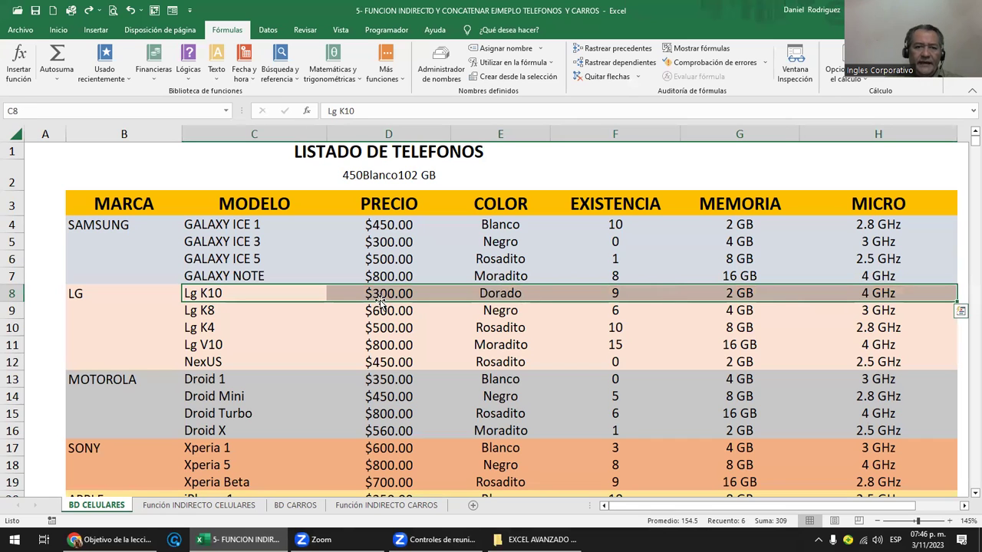
left_click(389, 177)
key("Delete")
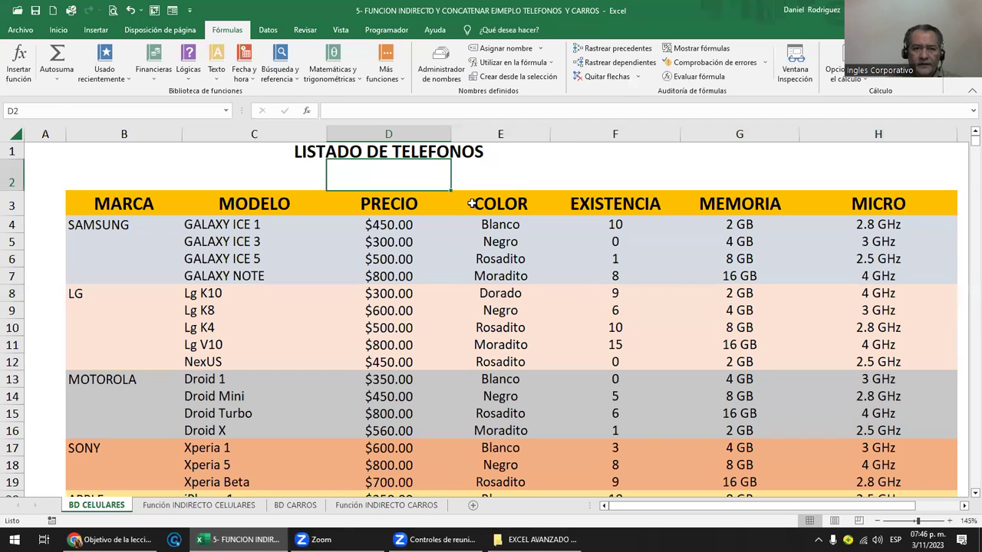
type("=")
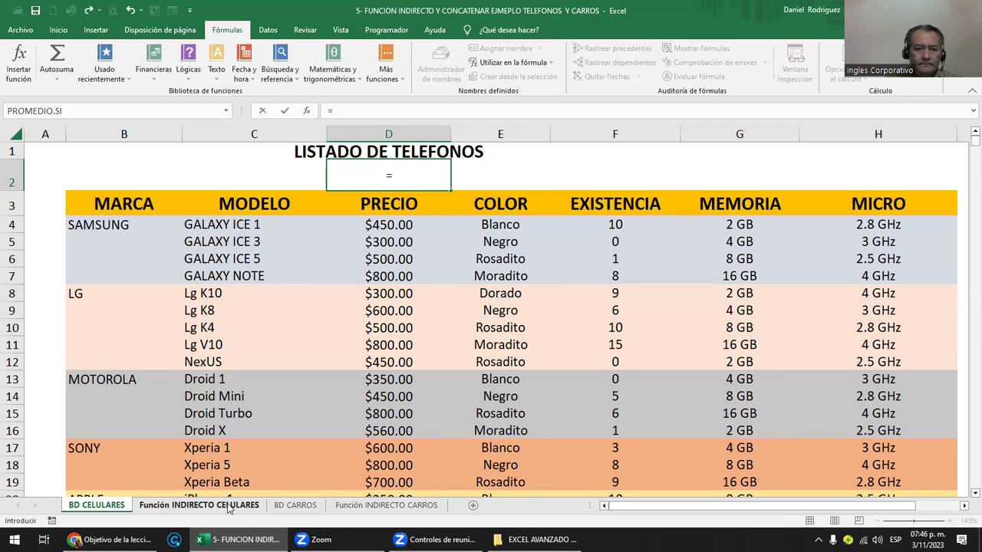
left_click(228, 507)
left_click(445, 254)
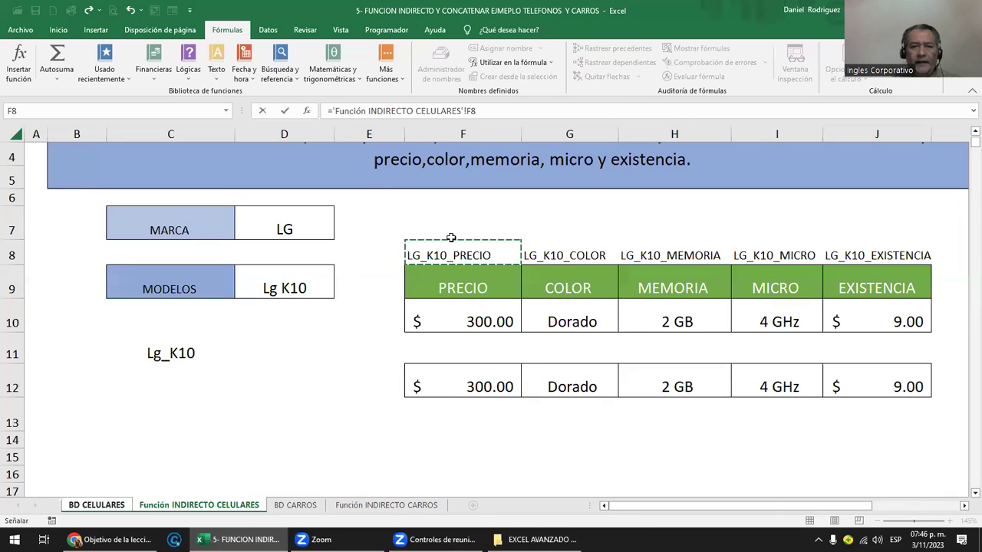
key("Return")
Copy D2's link across E2:H2 and compare the linked names with row 8's values.
key("ctrl+c")
key("Right")
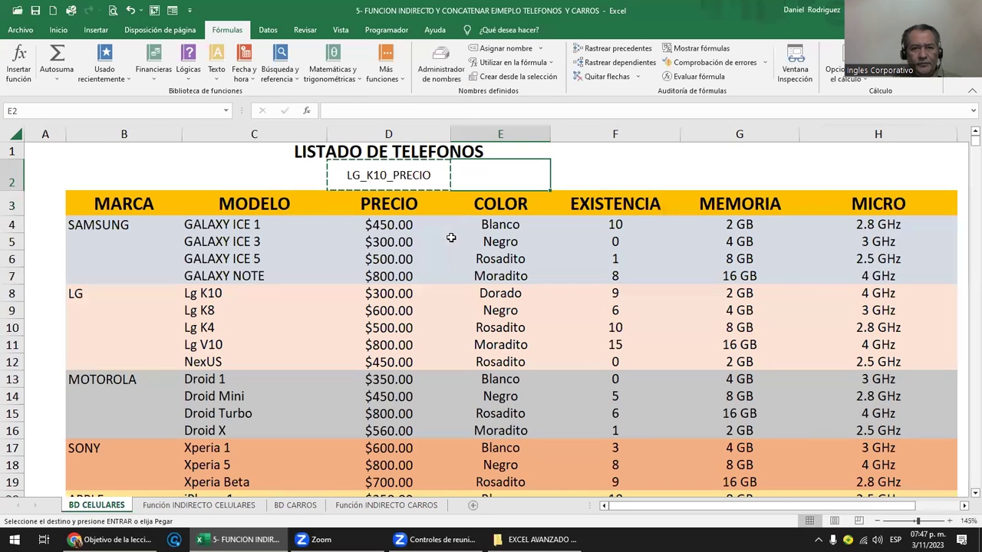
key("shift+Right")
key("shift+Right")
key("shift+Right")
key("Return")
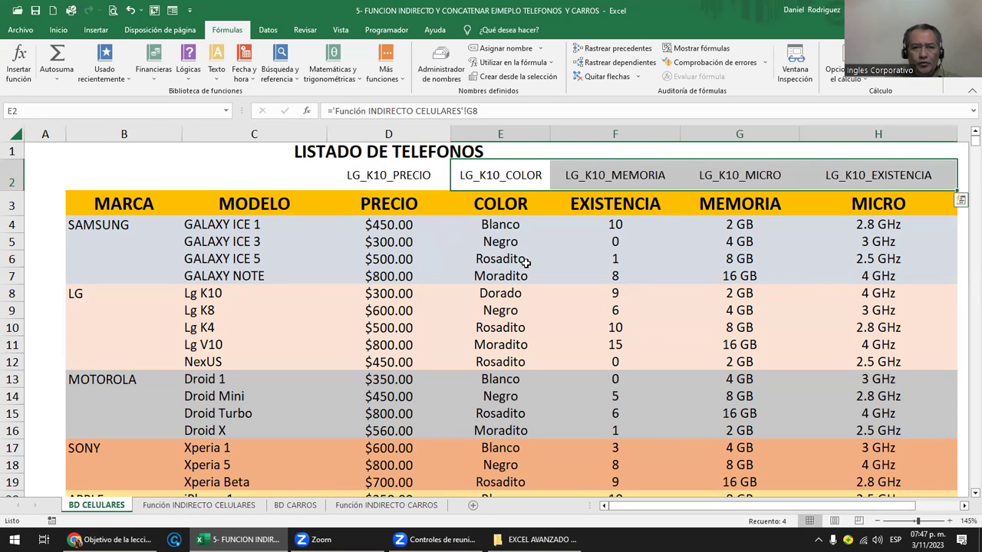
left_click(366, 182)
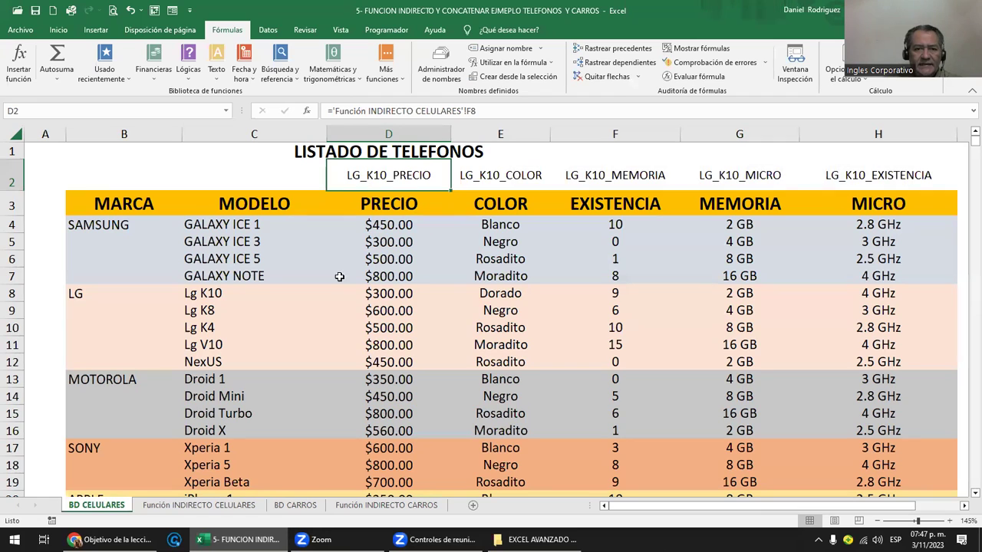
left_click(380, 292)
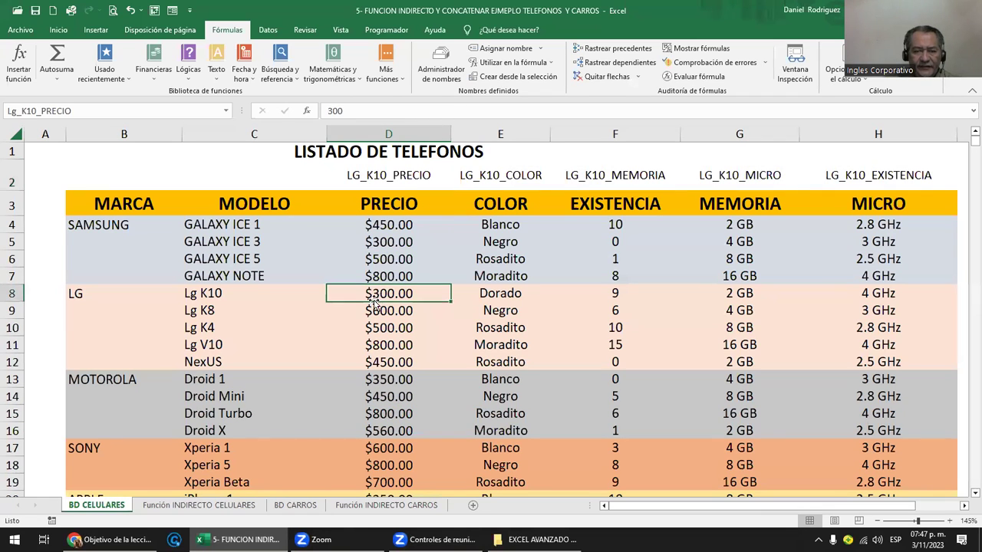
left_click(396, 176)
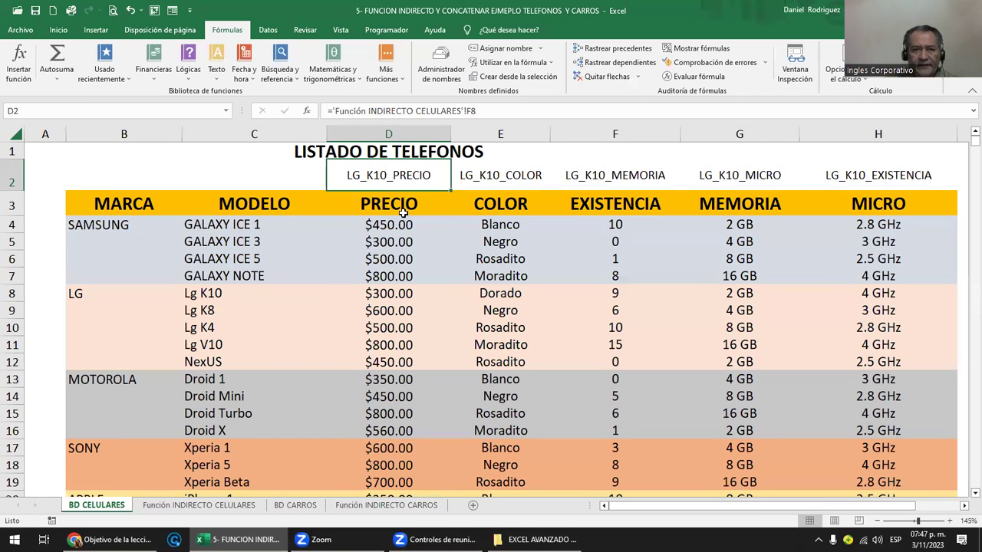
left_click(495, 296)
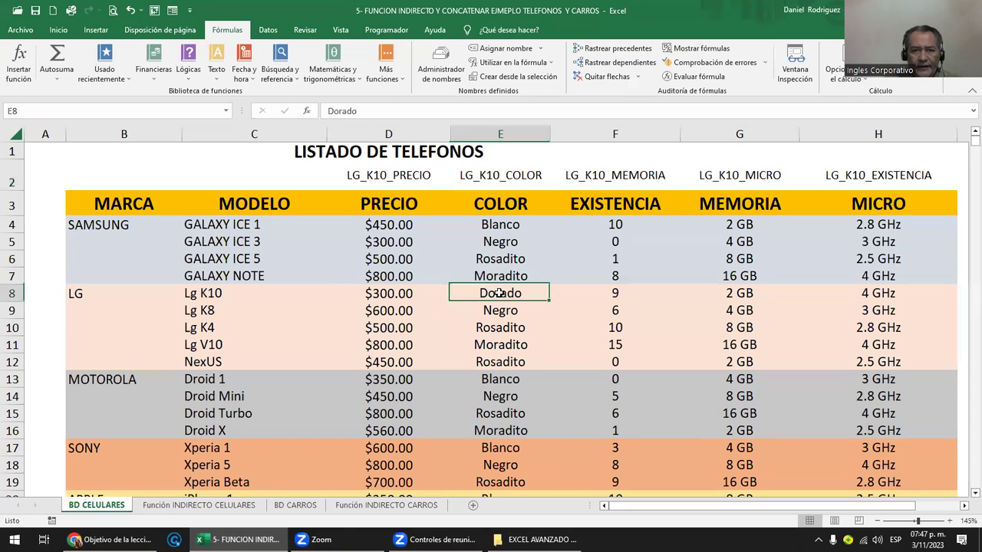
left_click(506, 180)
left_click(624, 296)
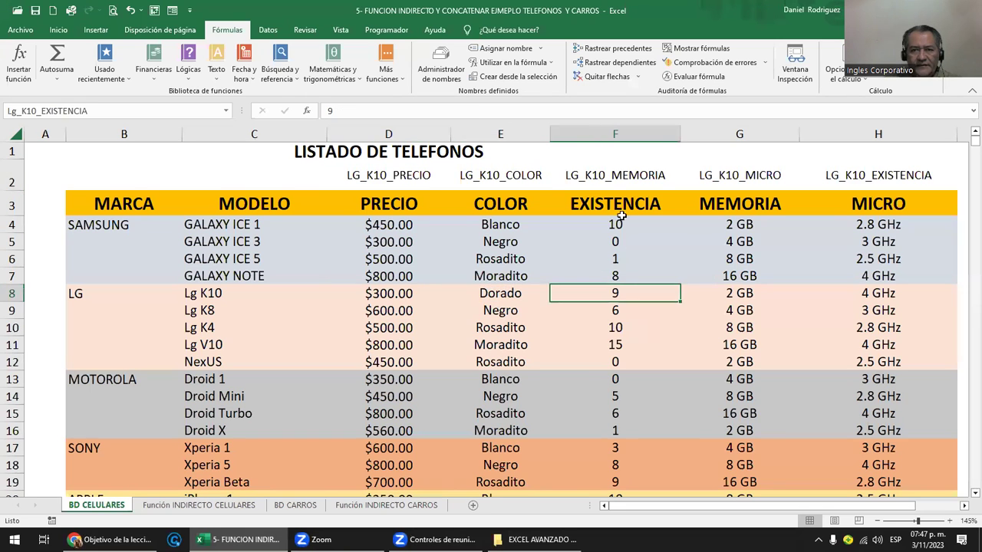
left_click(611, 174)
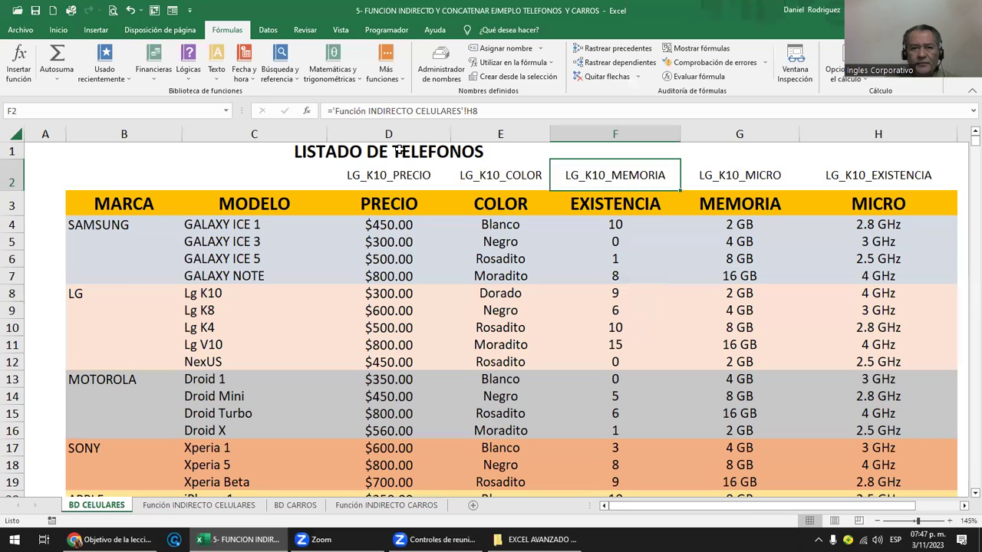
Select the header rows D2:H3, then go back to the Función INDIRECTO CELULARES sheet.
left_click(391, 134)
left_click_drag(400, 171, 862, 212)
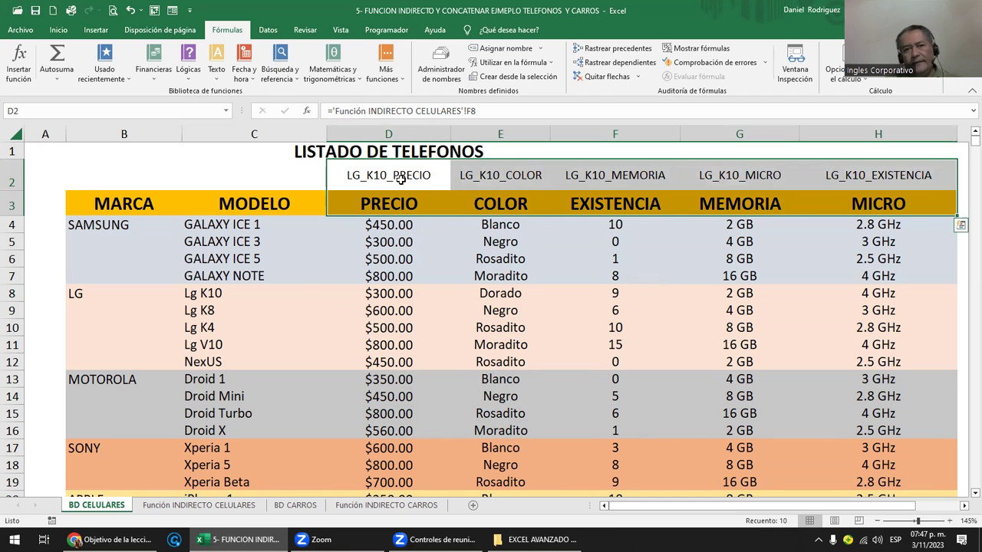
left_click(399, 179)
left_click(215, 503)
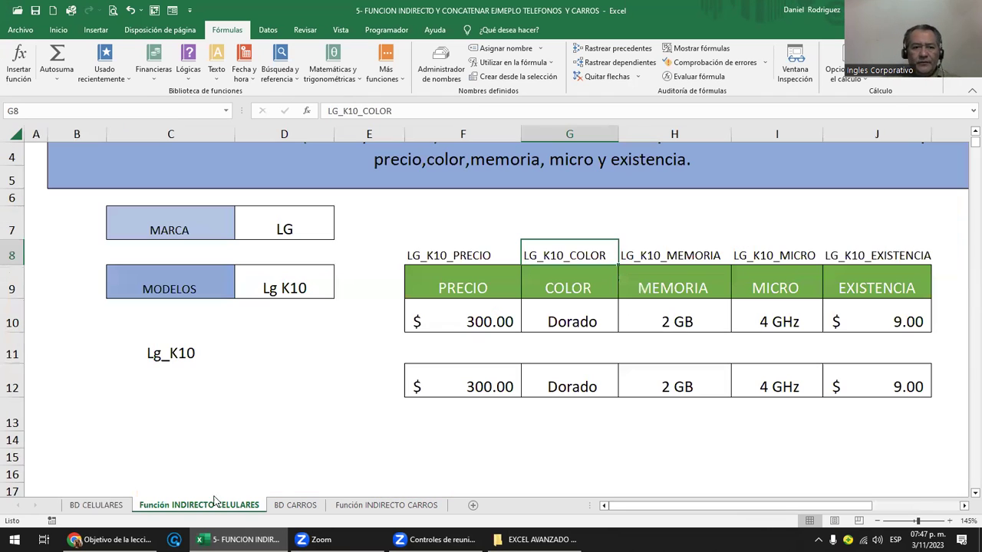
Hide the name labels in F8:J8 with white font colour.
left_click(165, 344)
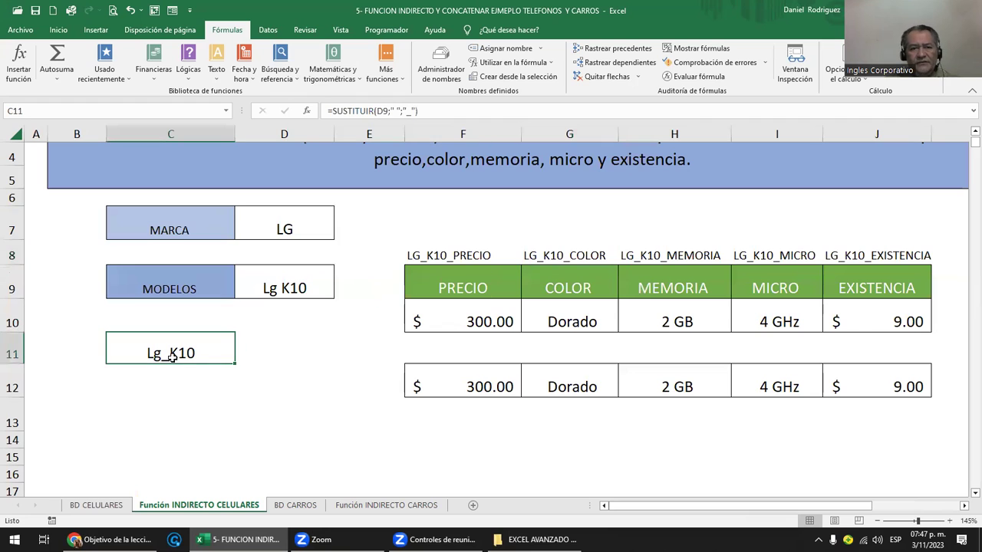
left_click(58, 30)
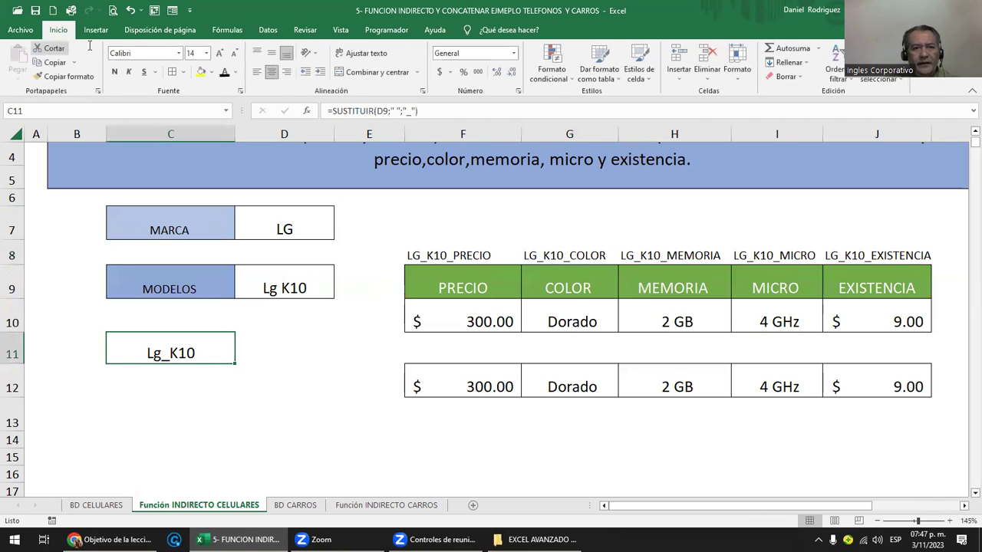
left_click(235, 72)
left_click(404, 340)
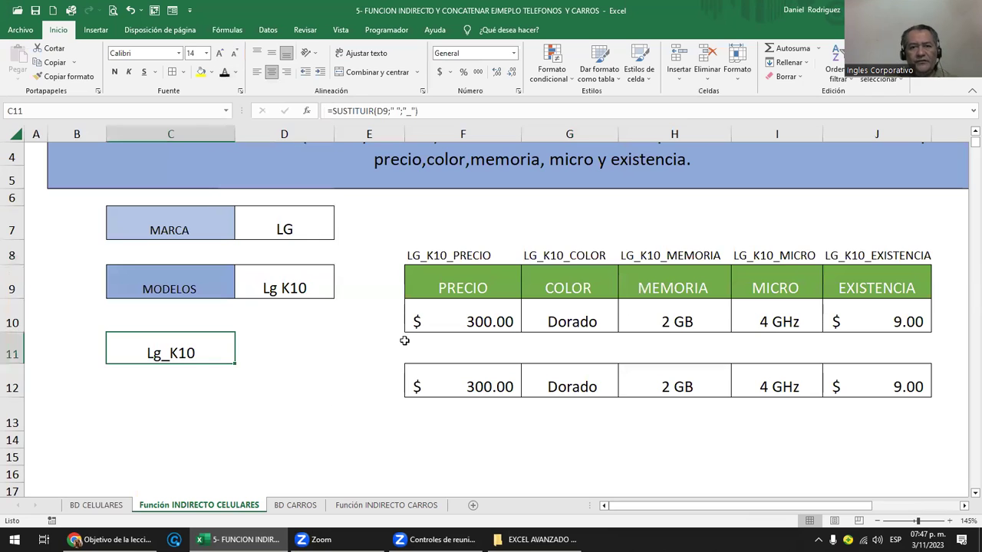
left_click_drag(433, 254, 882, 255)
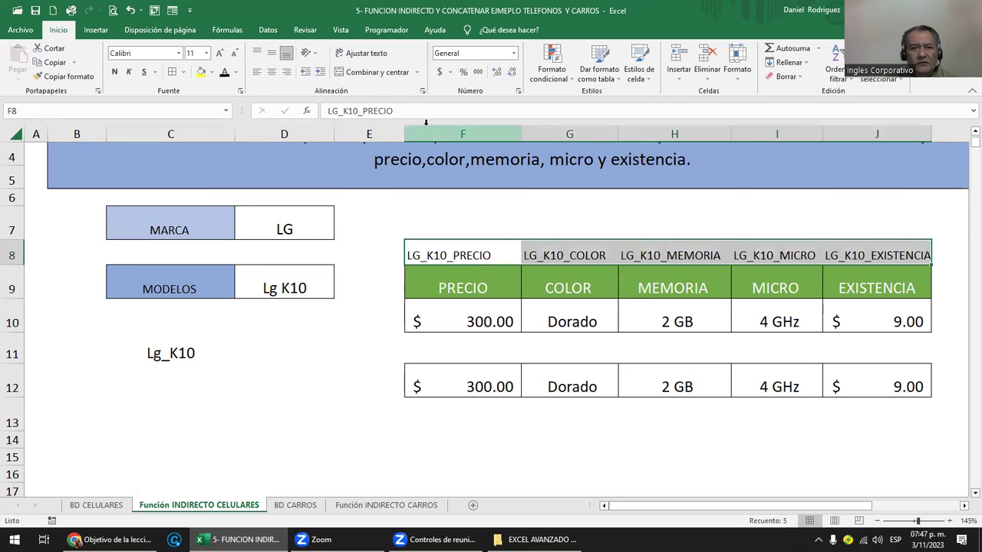
left_click(235, 72)
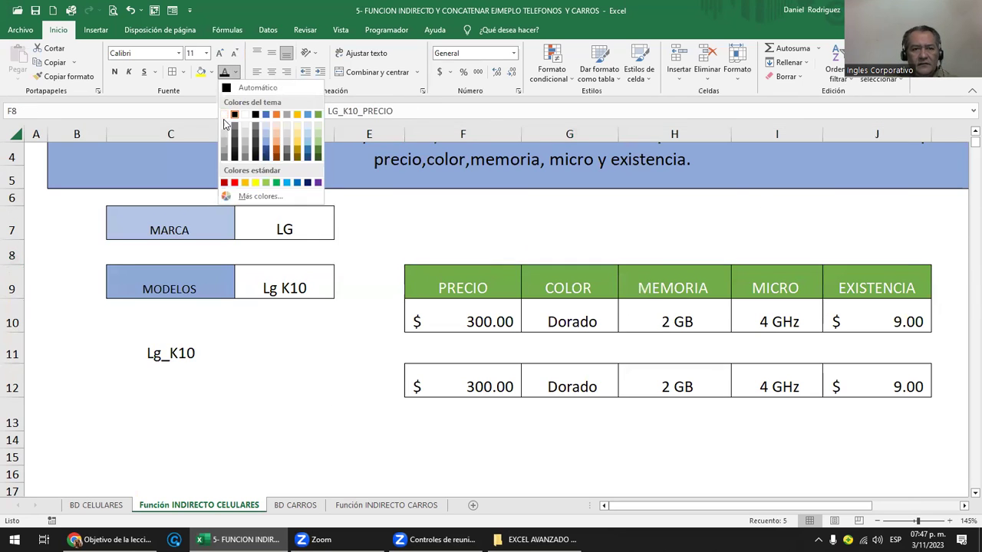
left_click(227, 123)
Whiten and remove borders from F11:J13, and hide C11's Lg_K10 text in white.
left_click_drag(453, 358, 910, 411)
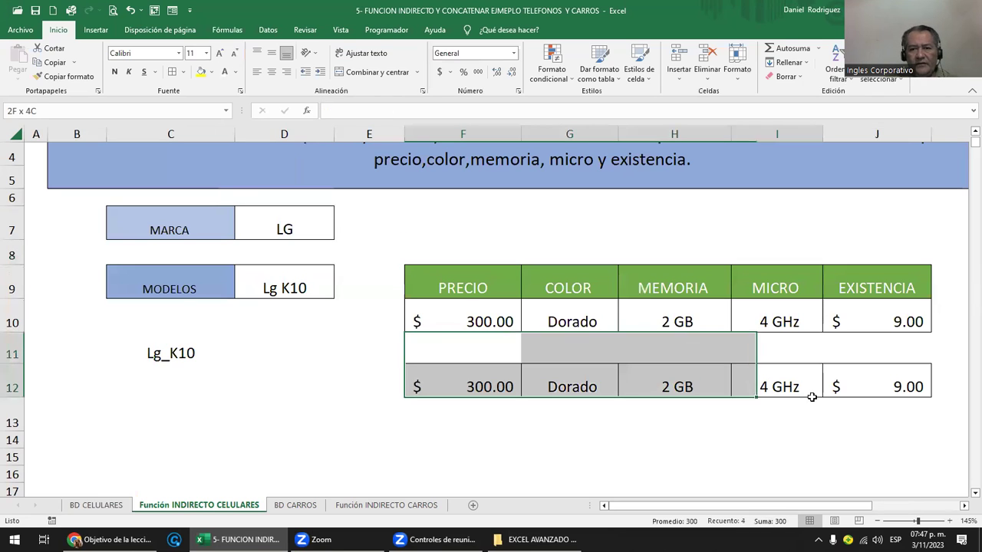
left_click(224, 72)
left_click(184, 72)
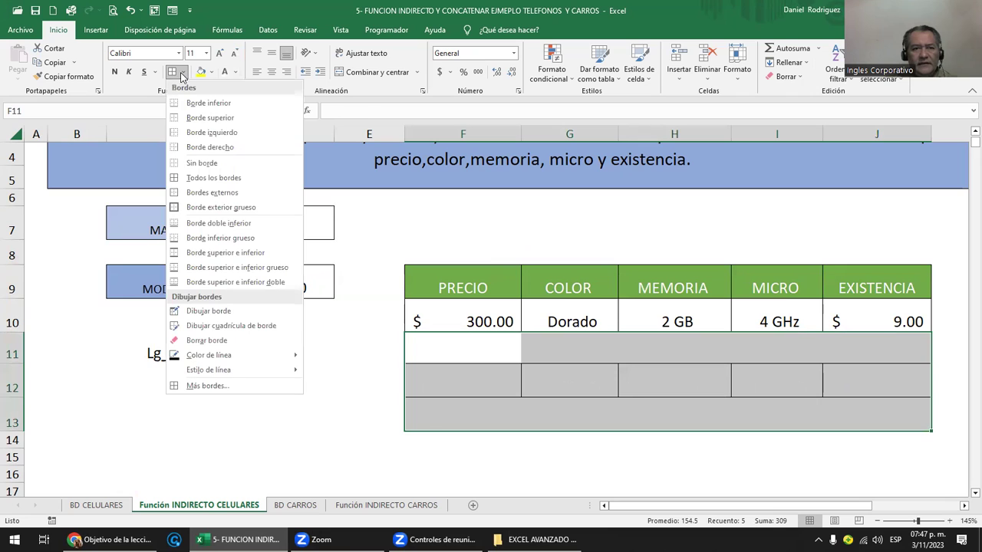
left_click(180, 163)
left_click(396, 371)
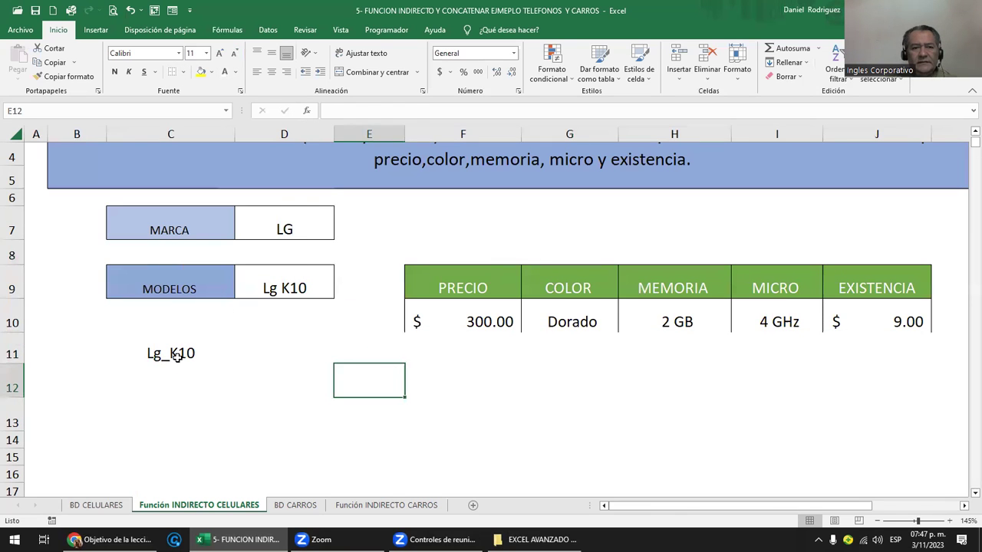
left_click(178, 356)
left_click(224, 73)
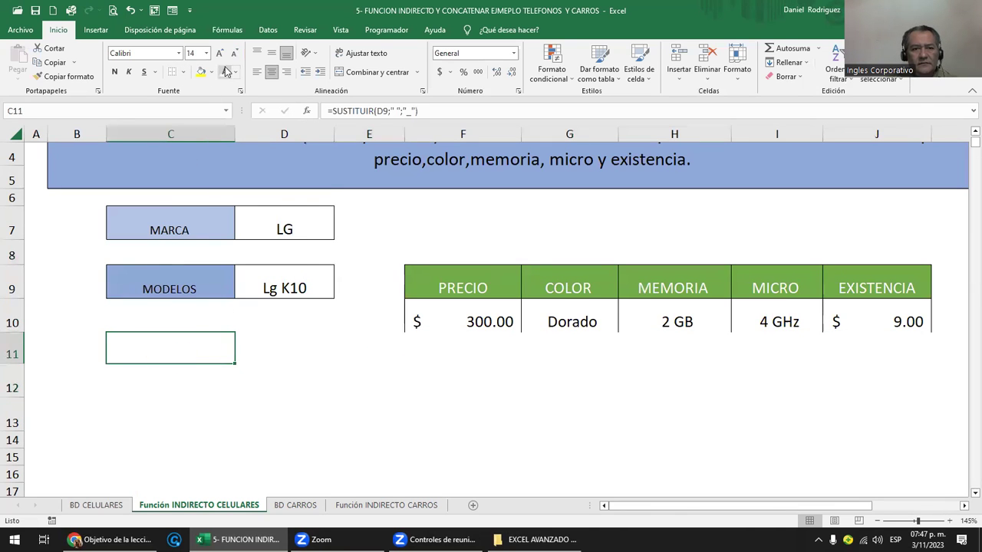
Apply All Borders to the result cells F10:J10.
left_click_drag(448, 316, 879, 314)
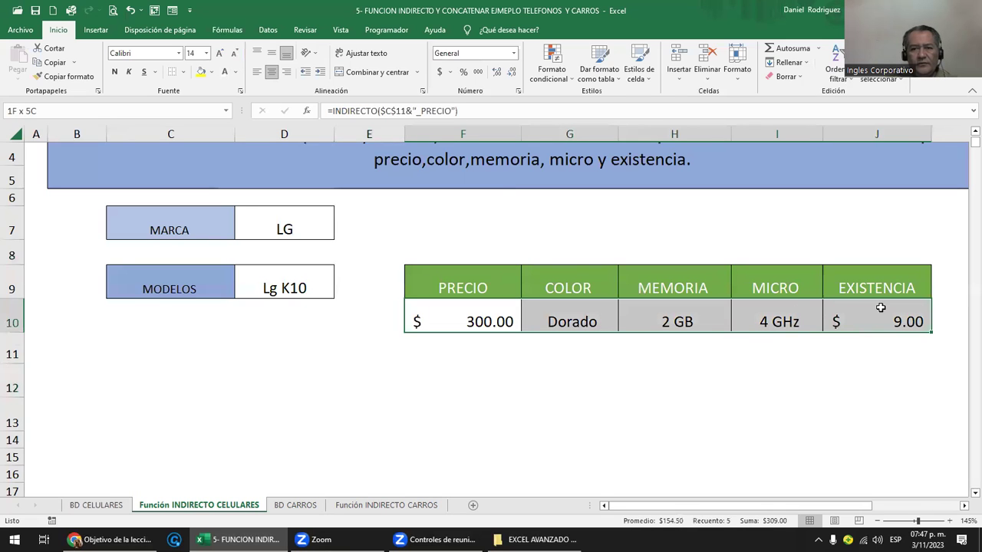
left_click(182, 72)
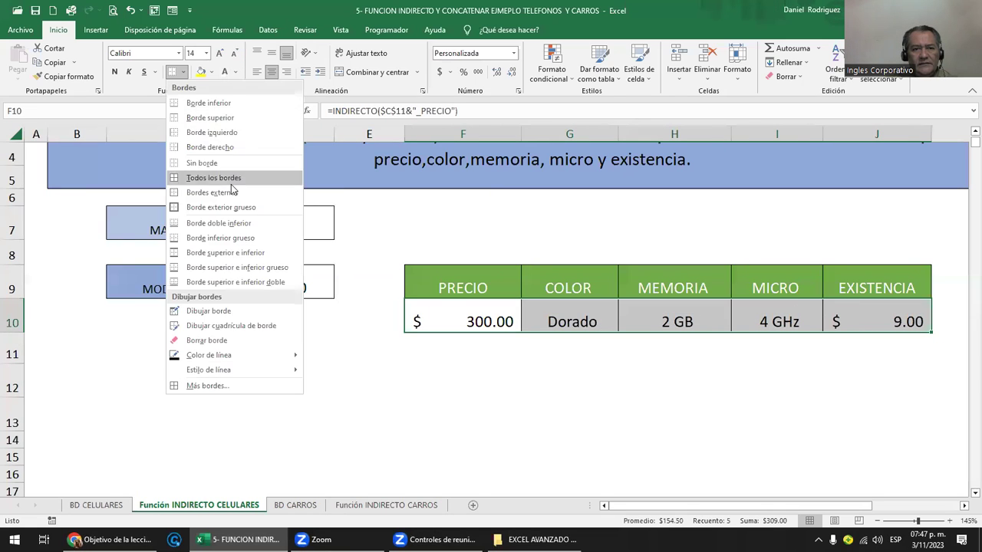
left_click(222, 175)
left_click(477, 223)
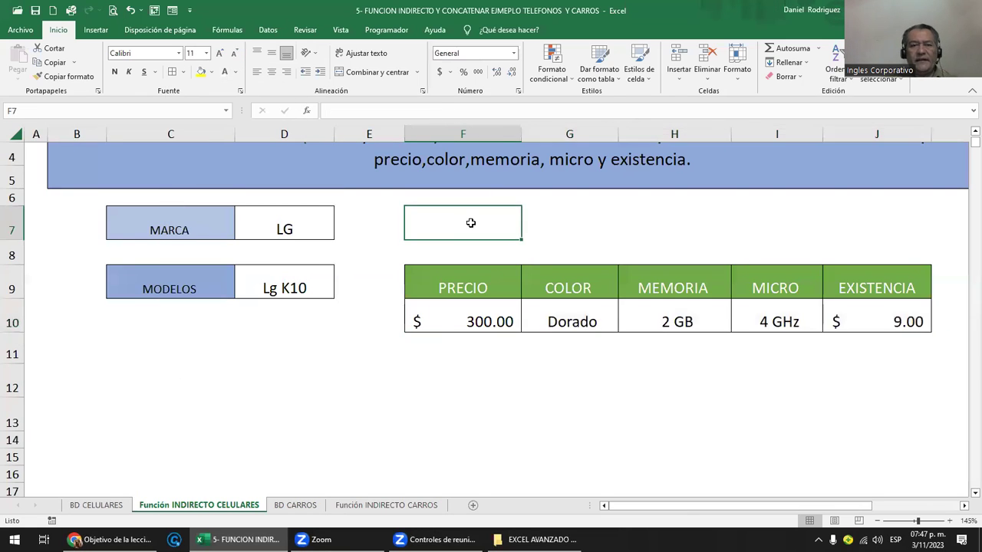
Choose SAMSUNG as the brand in D7 and GALAXY ICE 1 as the model in D9.
left_click(272, 224)
left_click(339, 233)
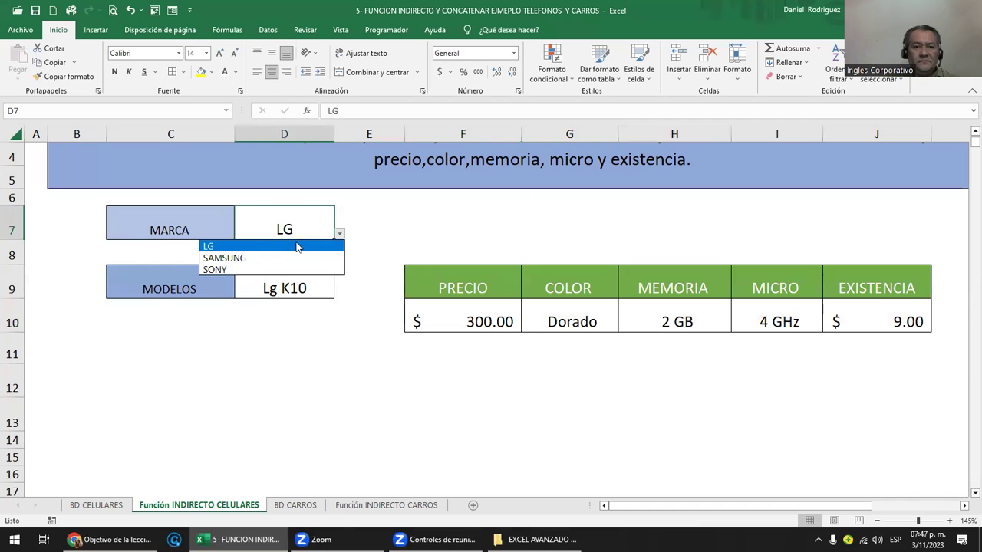
left_click(264, 257)
left_click(318, 293)
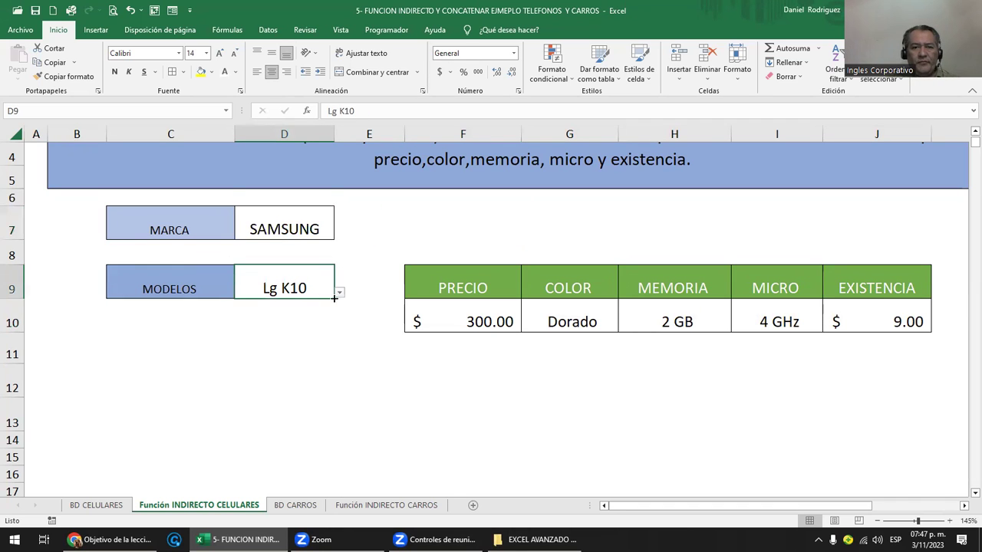
left_click(339, 292)
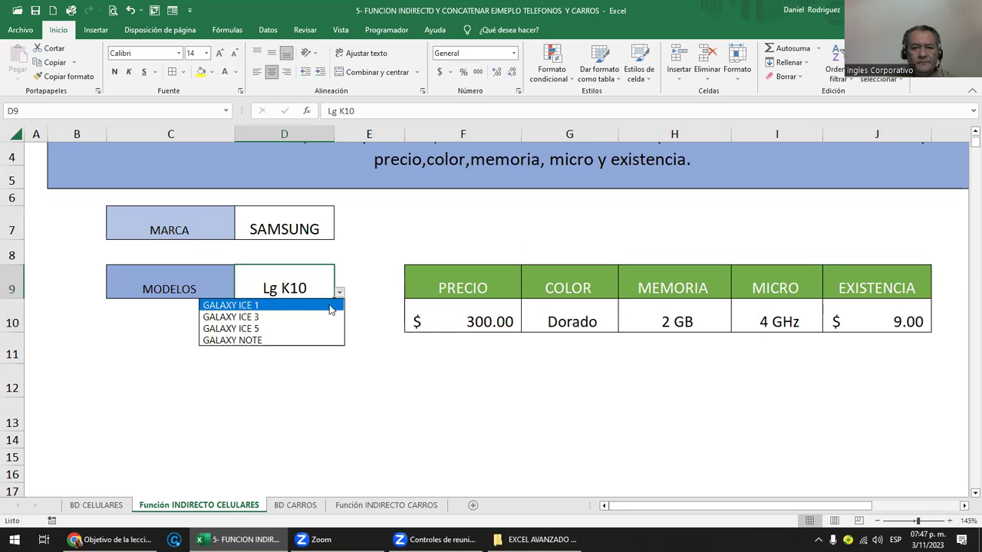
left_click(267, 307)
Review the INDIRECTO lookup formulas in F10, G10 and H10.
left_click(469, 314)
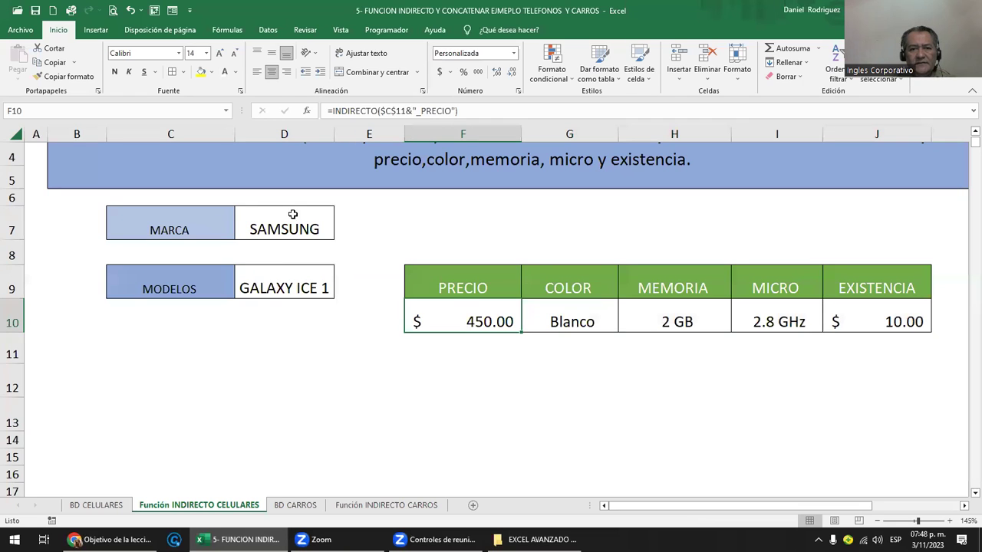
left_click(571, 306)
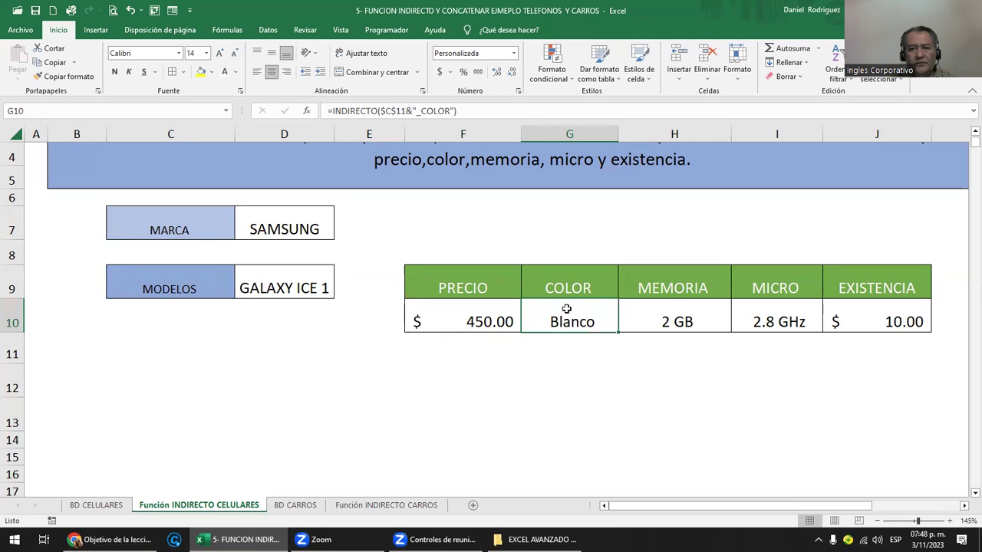
left_click(415, 111)
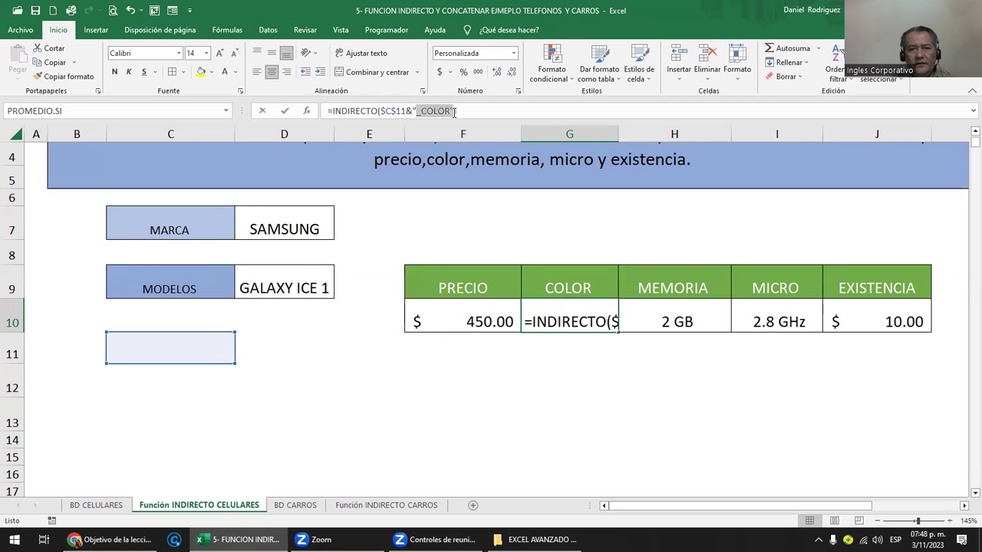
left_click(664, 310)
double_click(666, 313)
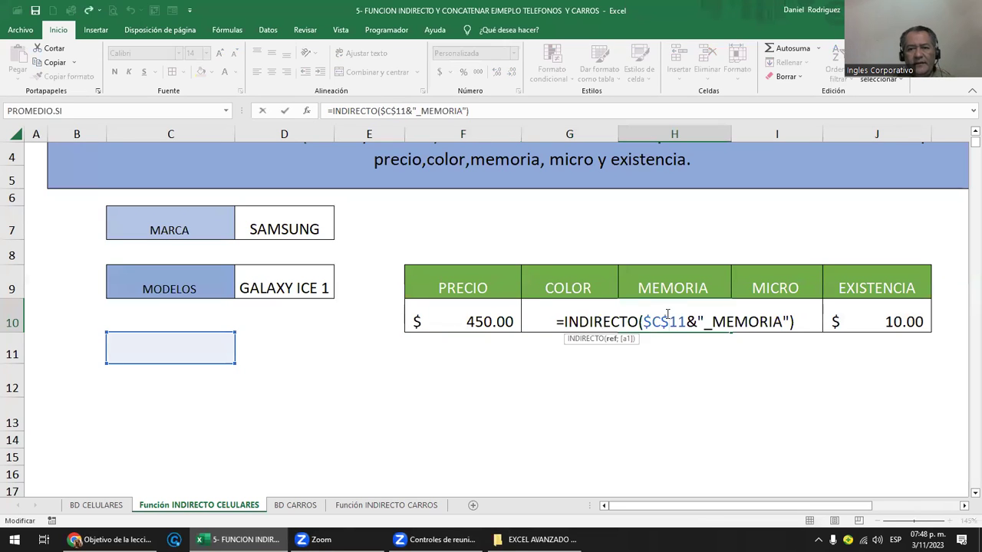
key("Escape")
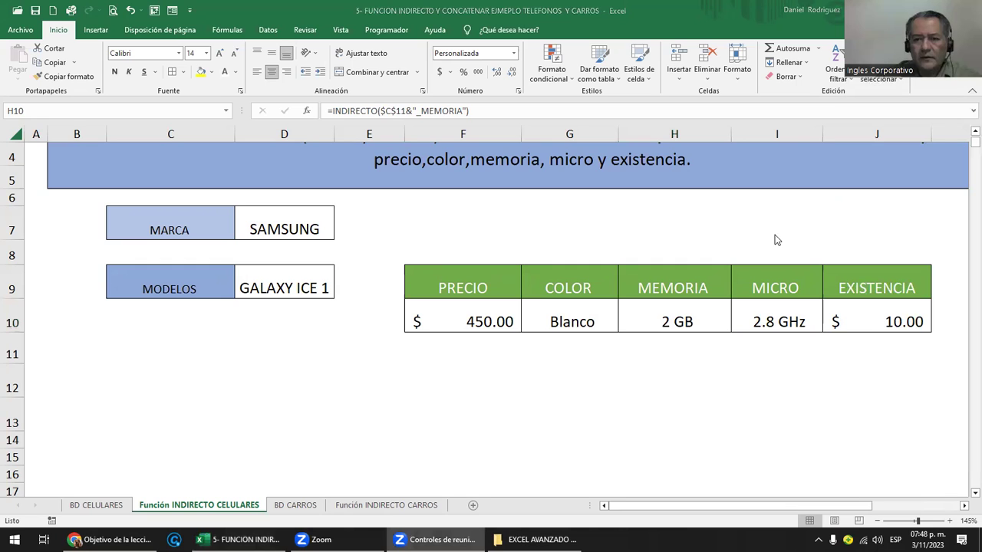
Check the brand, model and result table, then switch to the BD CARROS sheet.
left_click(282, 239)
left_click(282, 218)
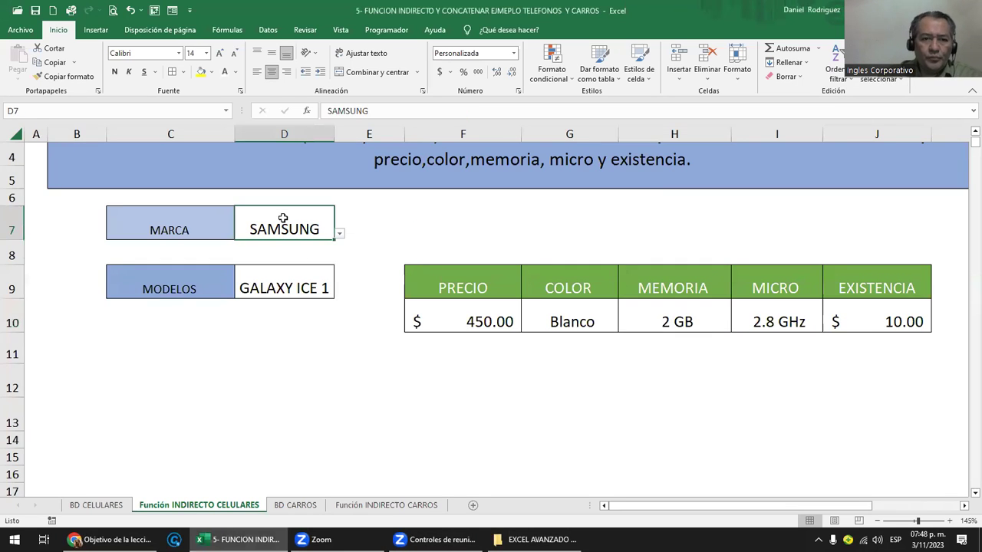
left_click(278, 277)
left_click_drag(450, 281, 858, 319)
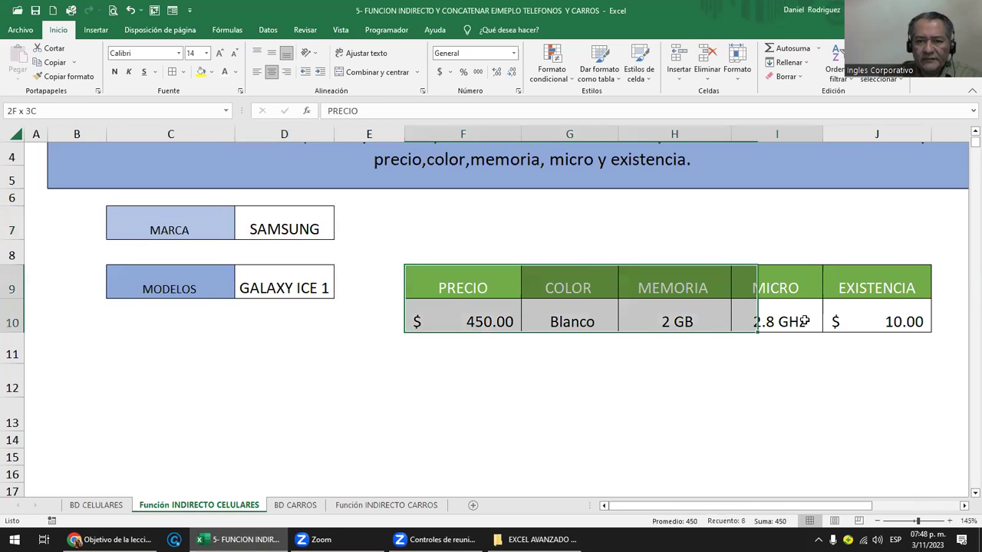
left_click(482, 358)
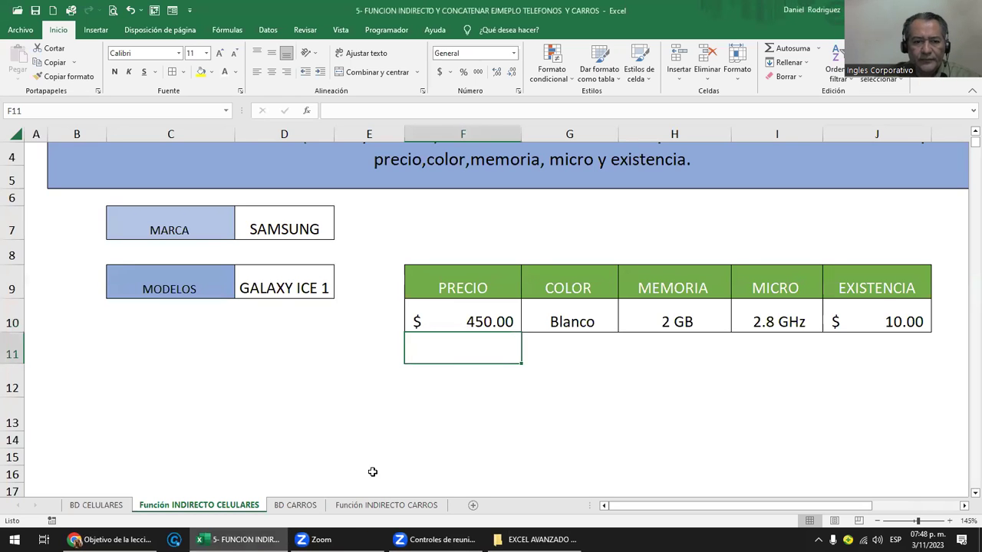
left_click(296, 506)
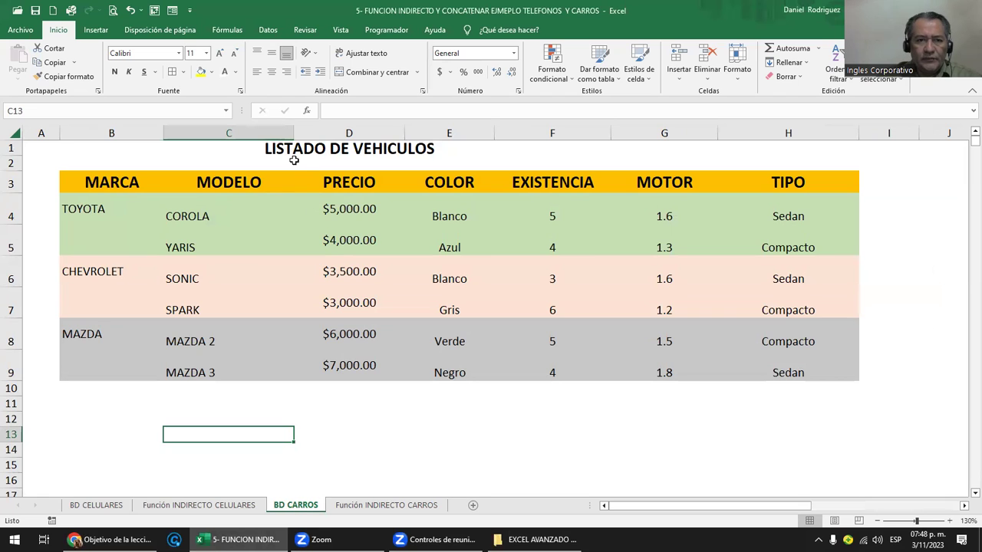
left_click(82, 213)
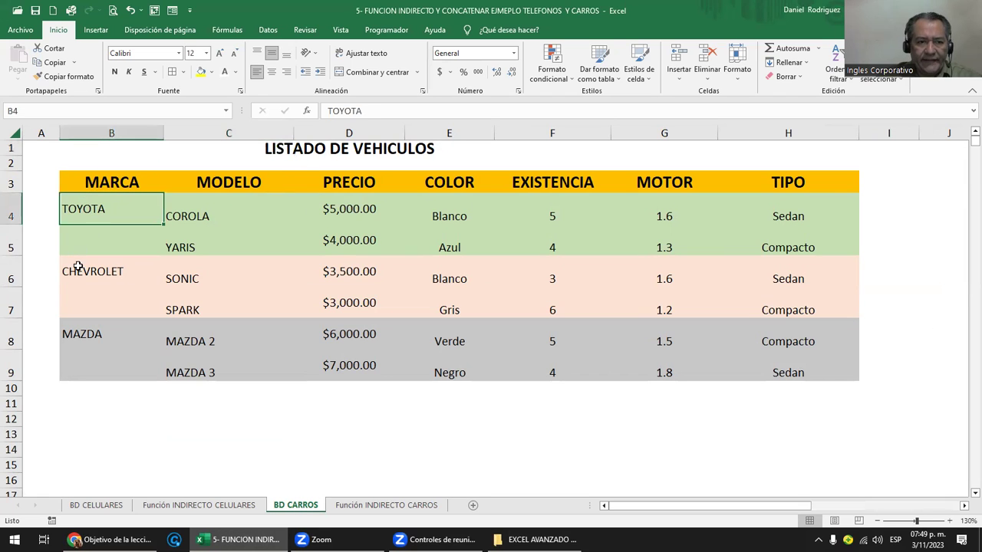
left_click(78, 268)
left_click(90, 334)
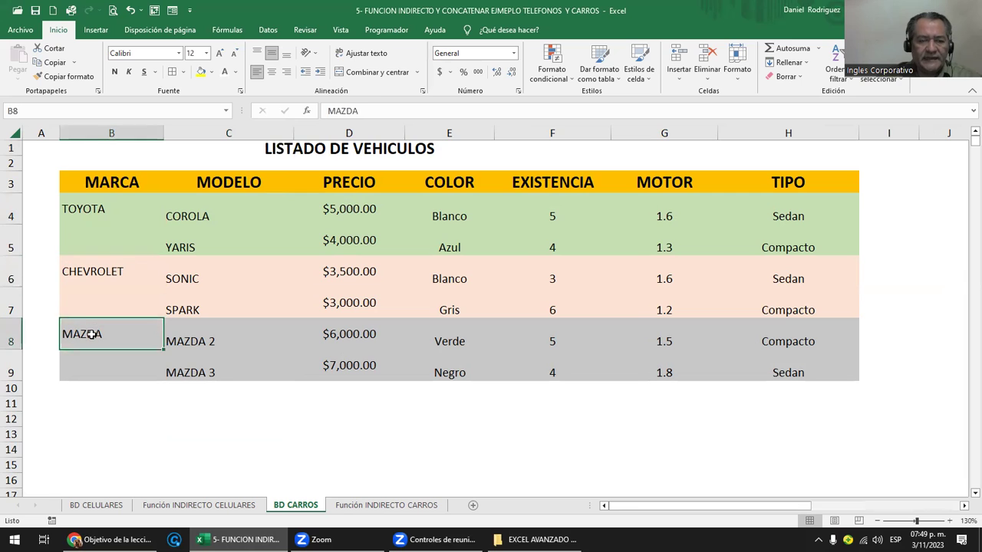
left_click(75, 209)
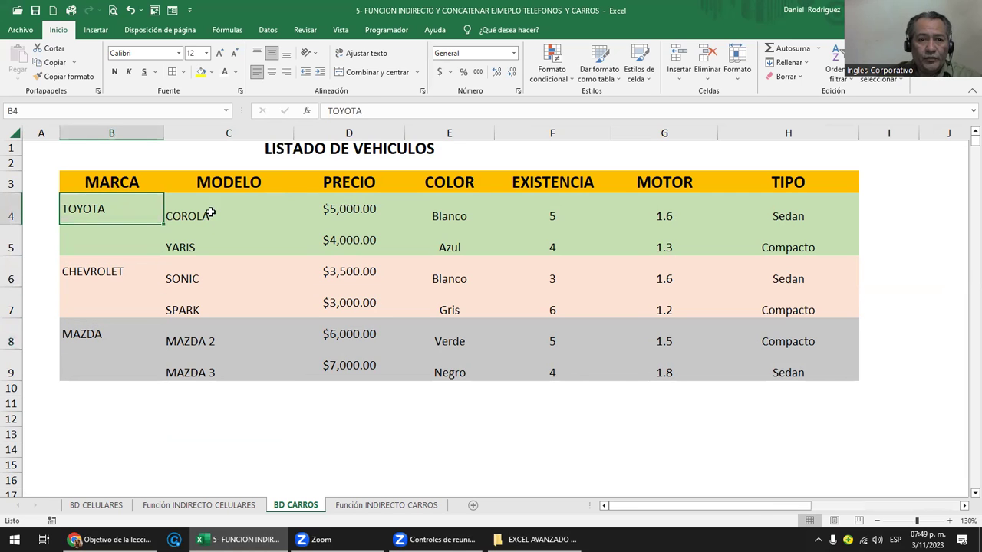
left_click_drag(210, 213, 230, 246)
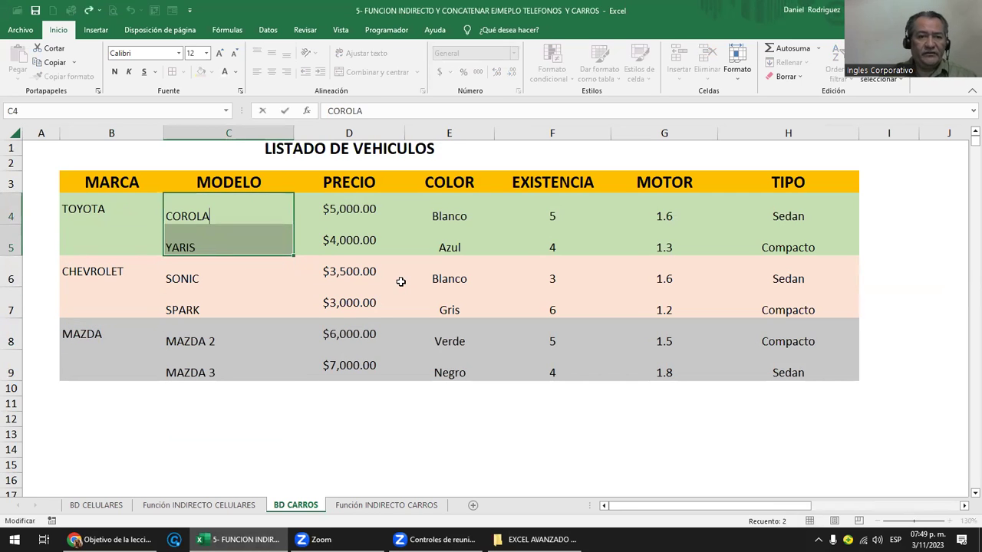
key("Left")
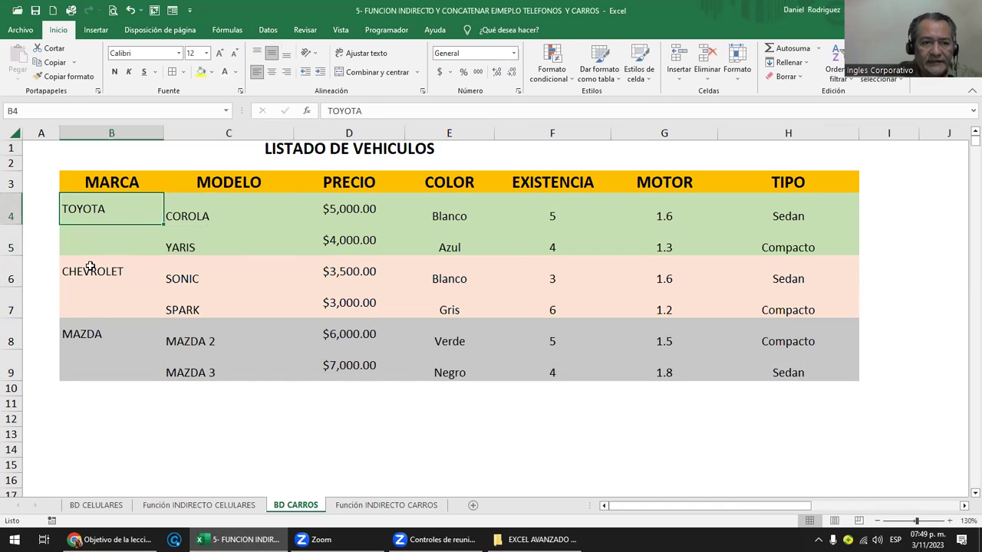
left_click(88, 272)
left_click_drag(194, 275, 198, 308)
left_click(115, 337)
left_click(172, 342)
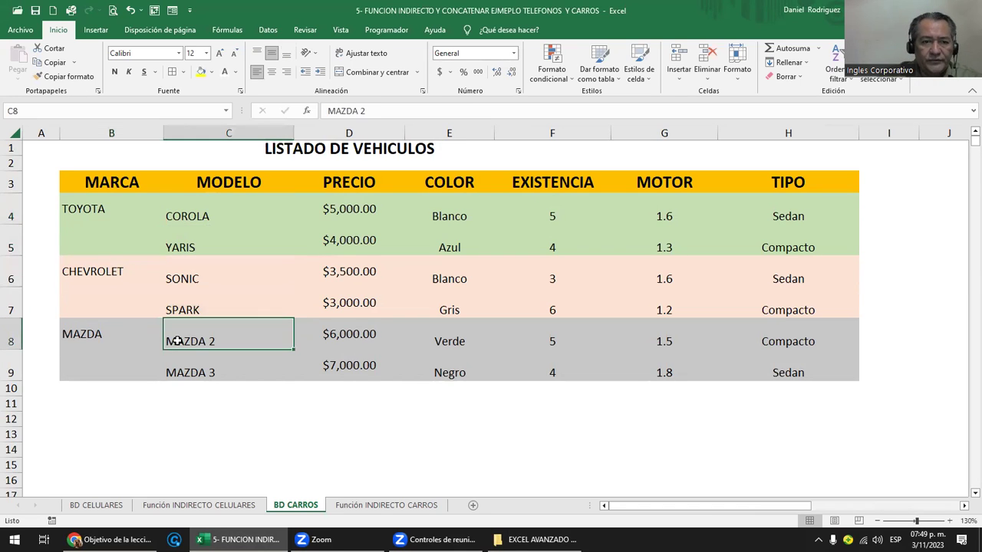
left_click(397, 133)
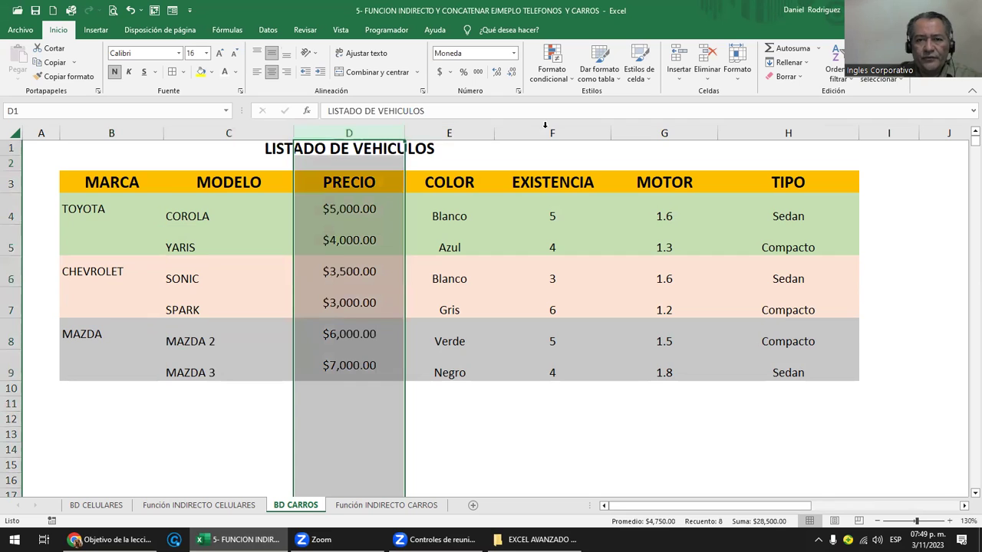
left_click(791, 217)
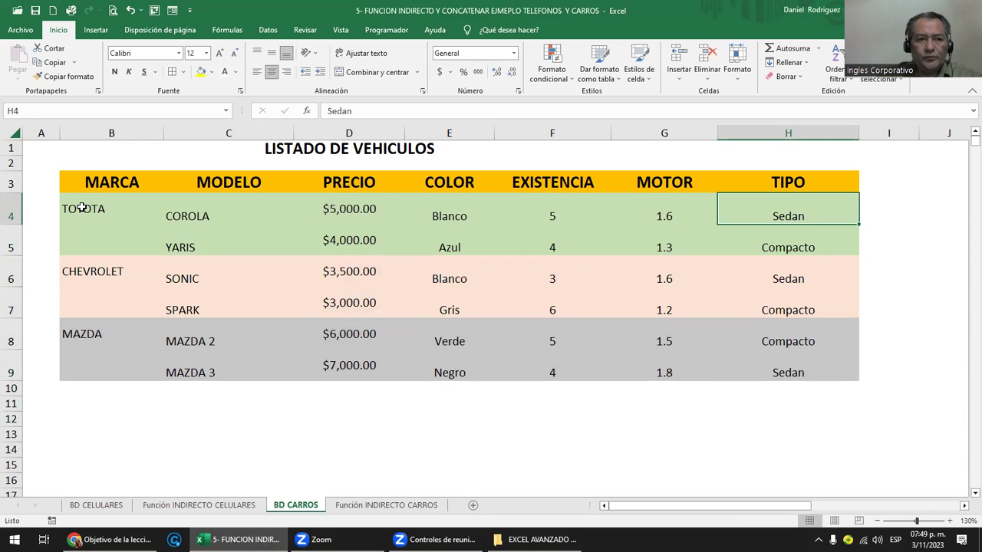
left_click(82, 208)
left_click_drag(181, 201, 195, 243)
left_click(48, 111)
type("TOYOTA")
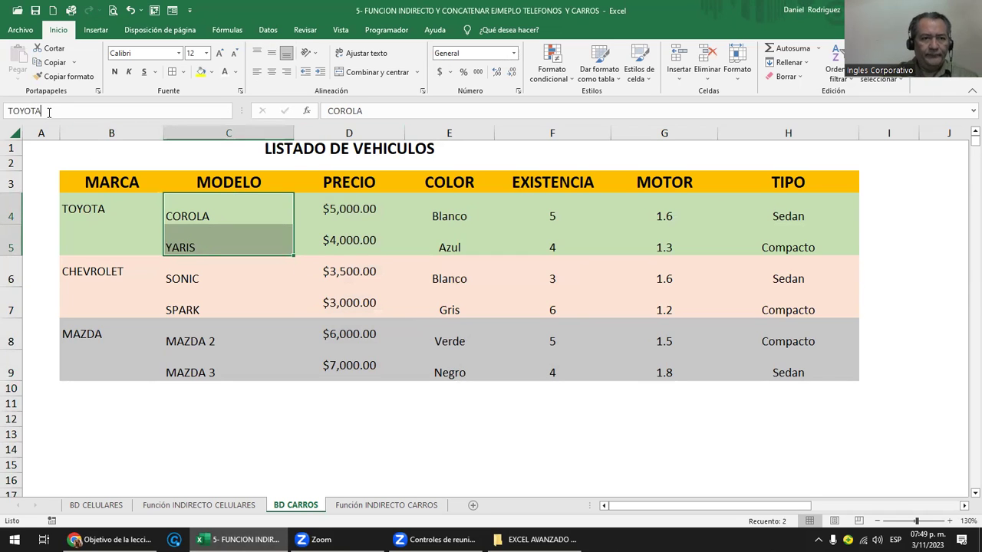
key("Return")
left_click_drag(270, 208, 211, 236)
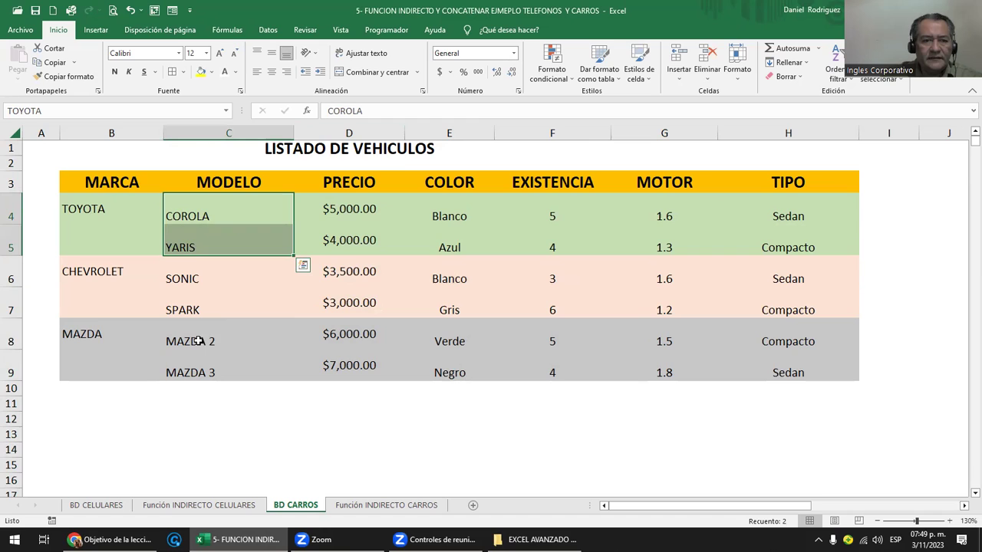
left_click_drag(201, 342, 203, 371)
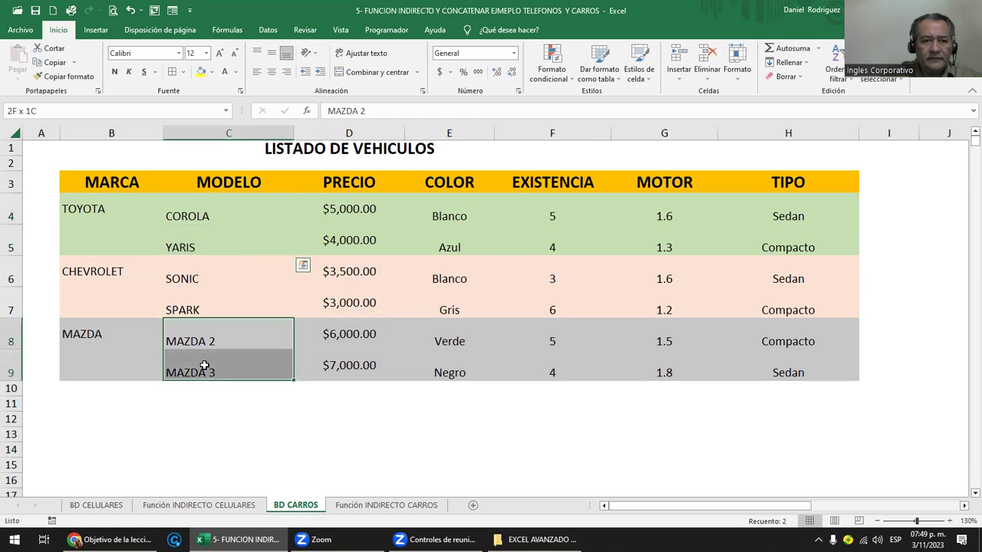
left_click(88, 112)
type("AZDA")
key("Return")
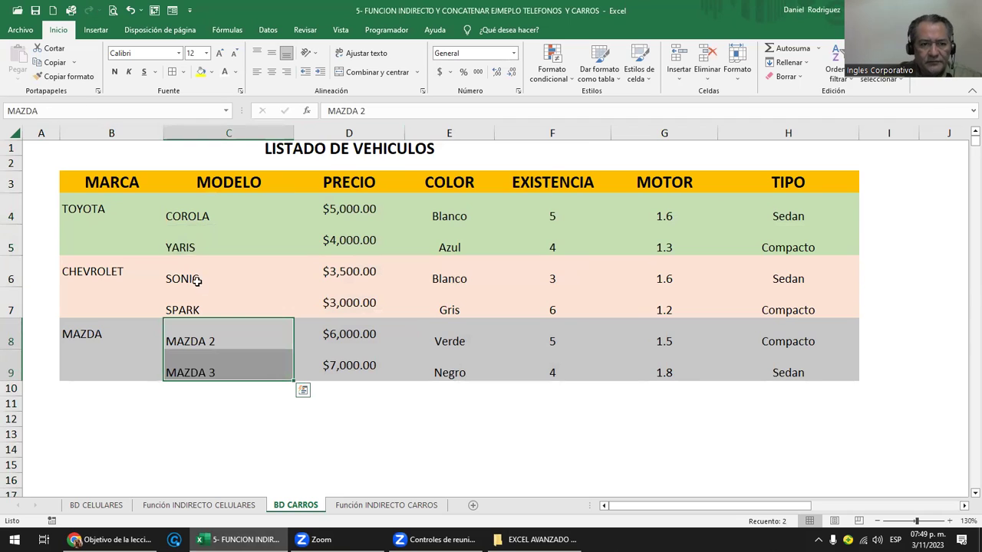
left_click_drag(184, 279, 188, 305)
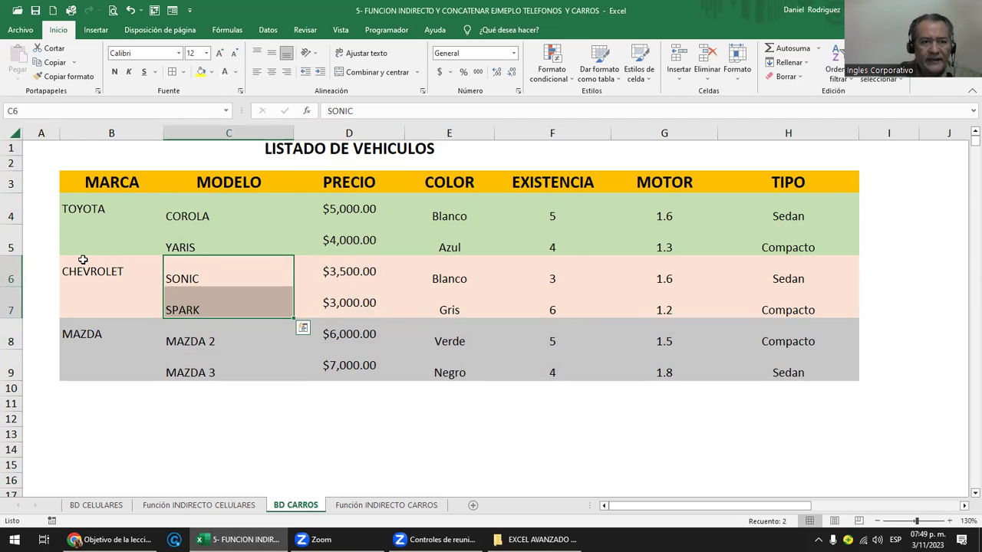
left_click(127, 276)
type("CHEVY")
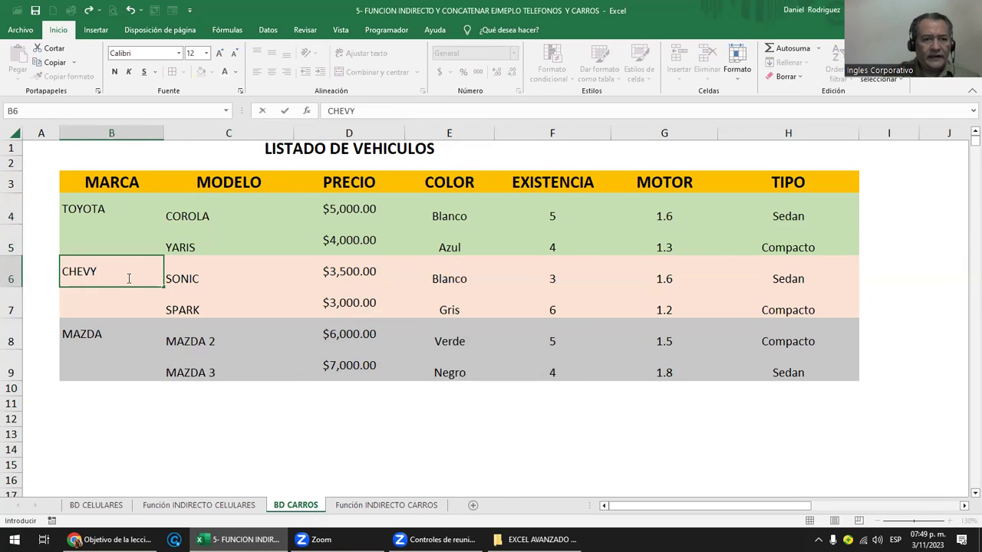
key("Return")
key("Up")
key("Right")
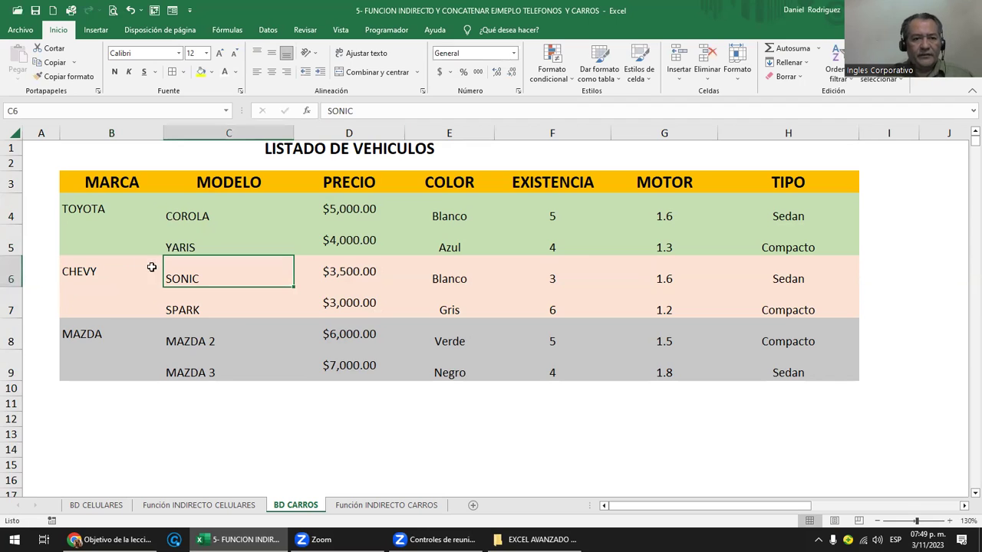
left_click_drag(195, 282, 199, 302)
left_click(65, 112)
type("HEVY")
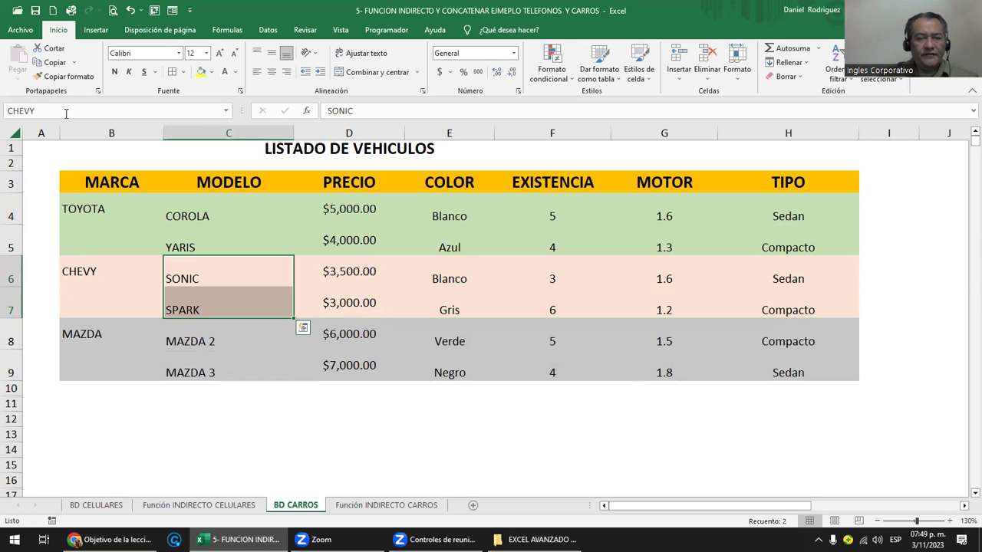
left_click(145, 174)
left_click(228, 111)
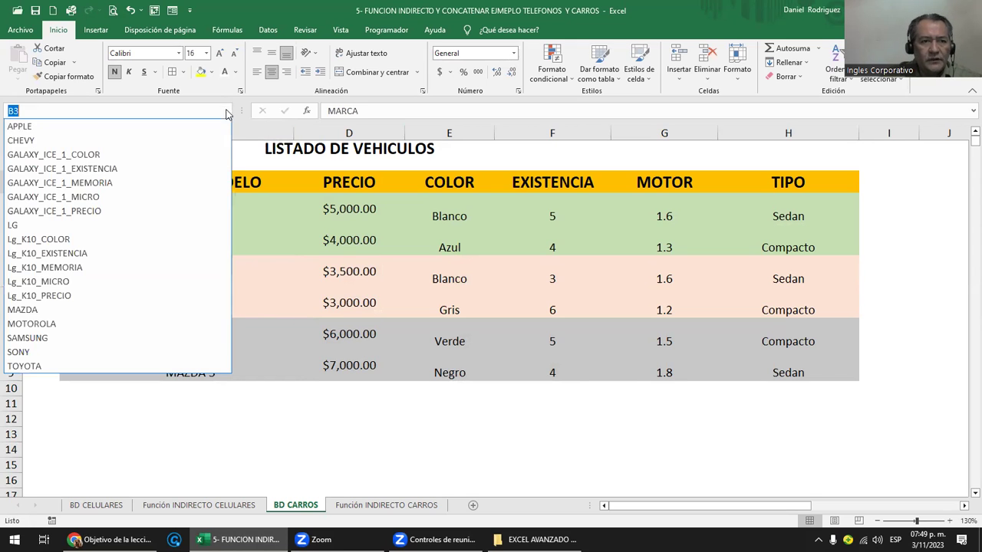
left_click(31, 366)
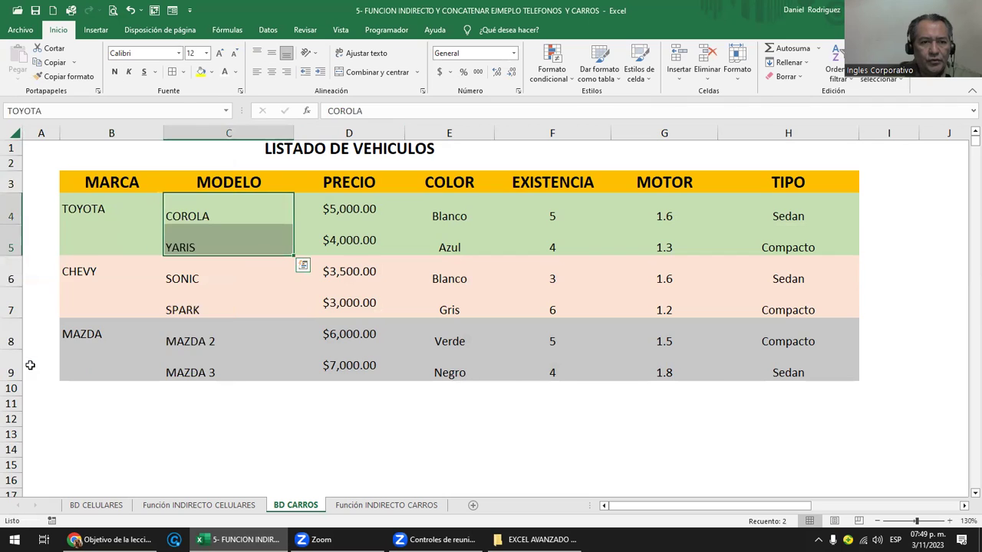
left_click(227, 111)
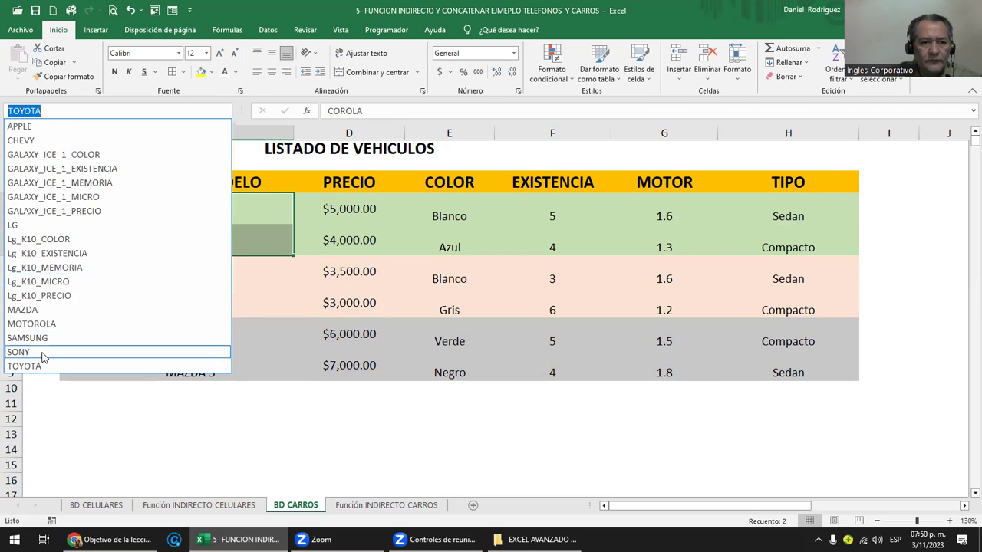
left_click(36, 310)
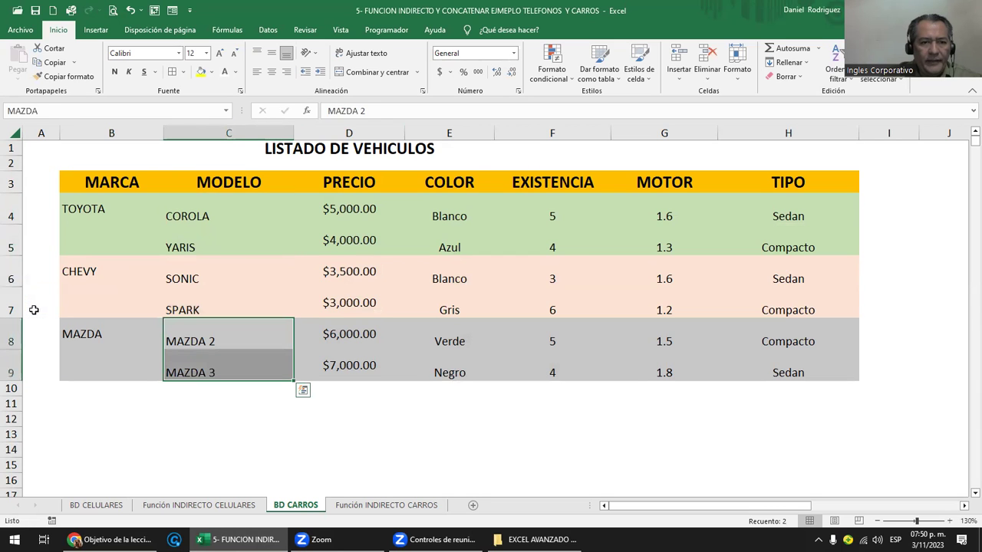
left_click(227, 112)
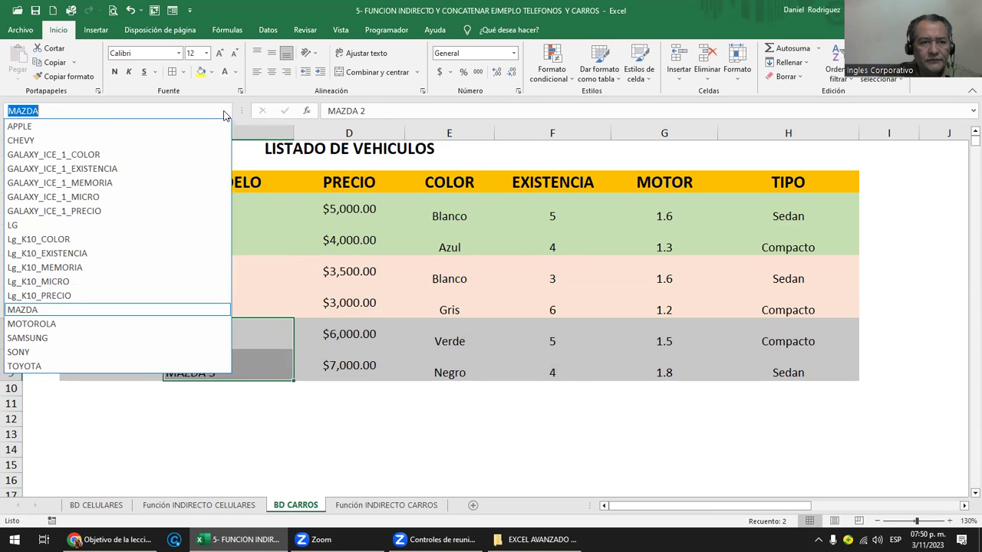
left_click(44, 148)
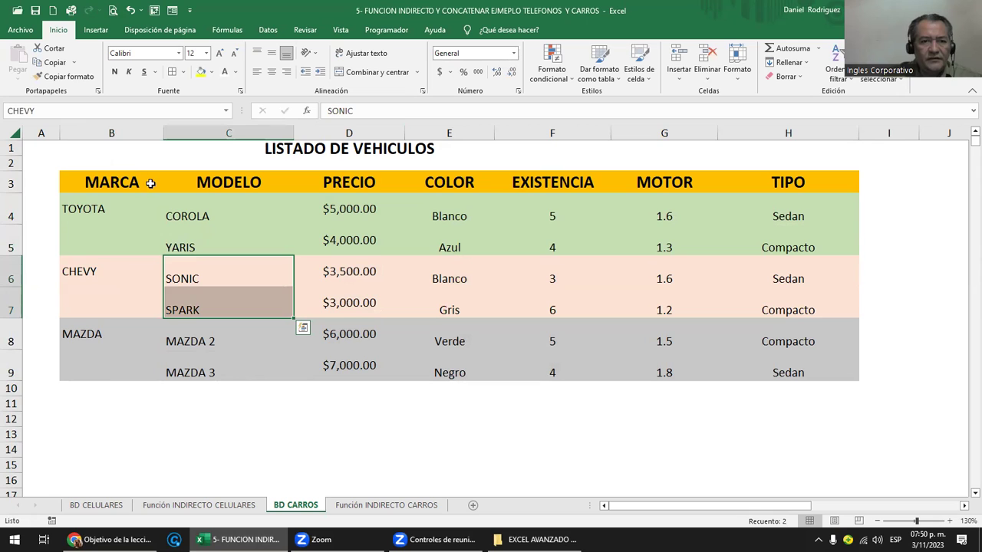
left_click(223, 220)
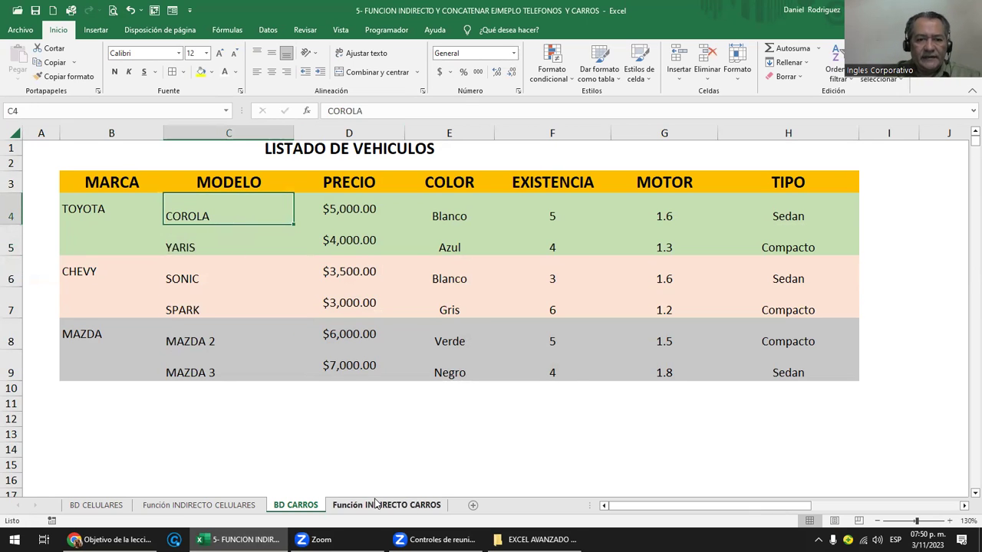
On Función INDIRECTO CARROS, inspect brand cell D7 and the CARROS brand list M8:M10.
left_click(345, 506)
left_click(201, 256)
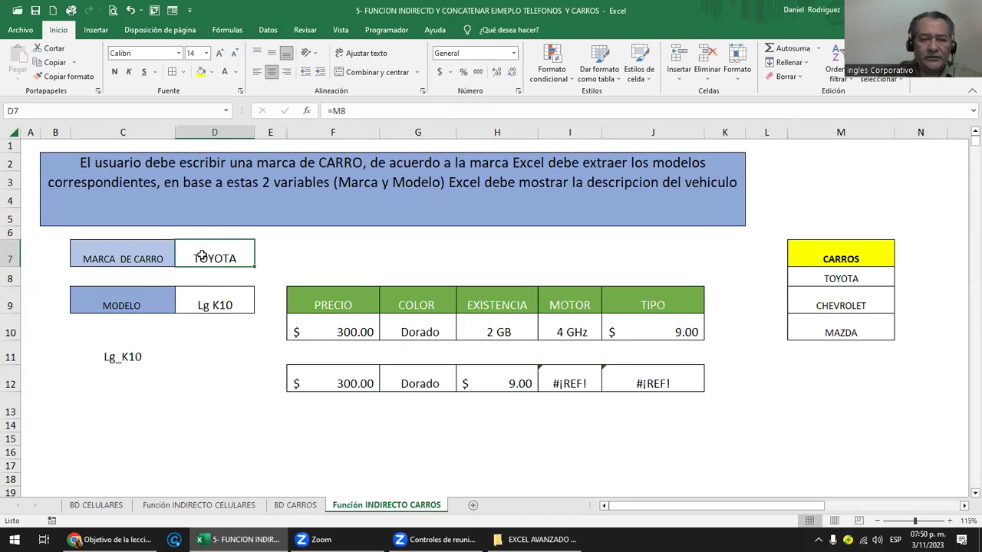
left_click_drag(842, 282, 841, 334)
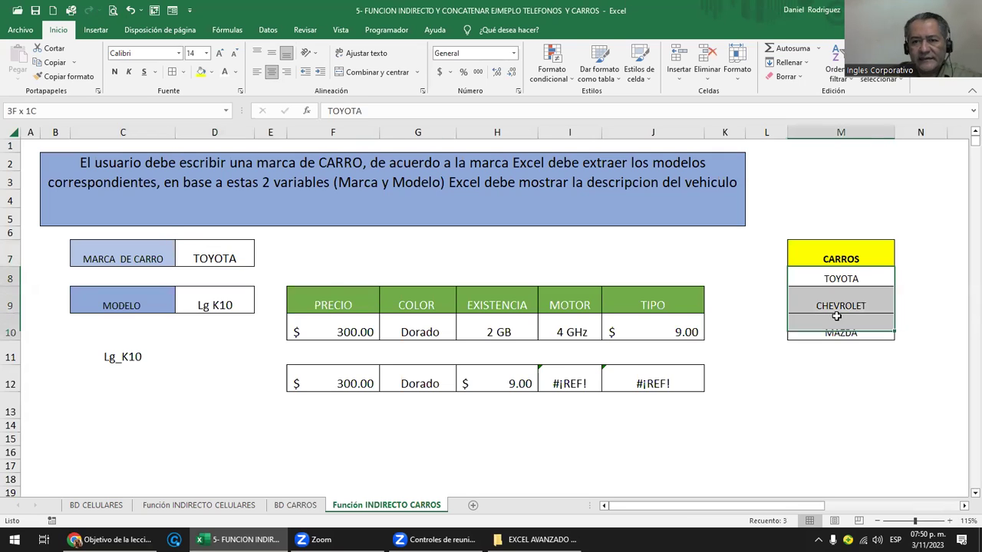
left_click(232, 260)
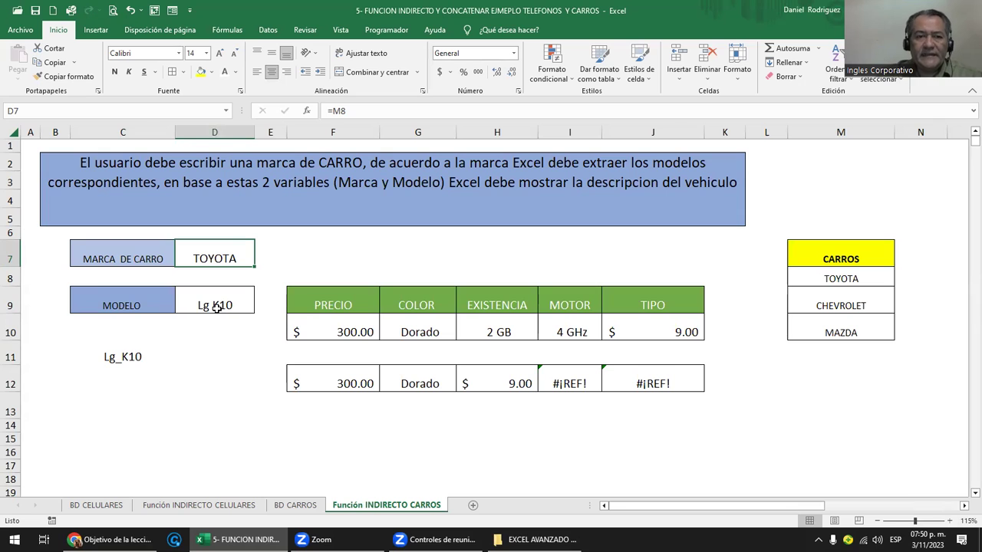
left_click(217, 307)
Set D9's data validation list source to =INDIRECTO($D$7).
right_click(220, 307)
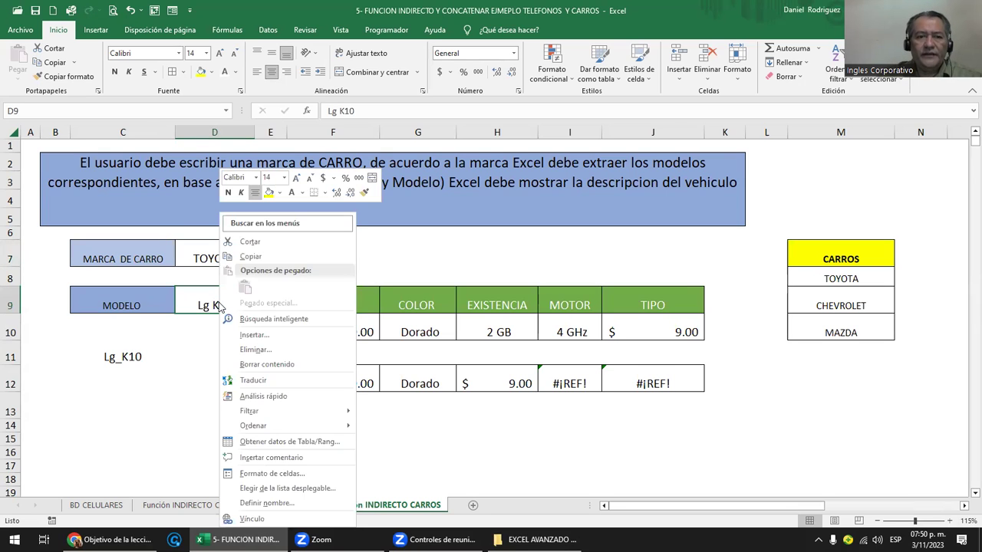
left_click(268, 30)
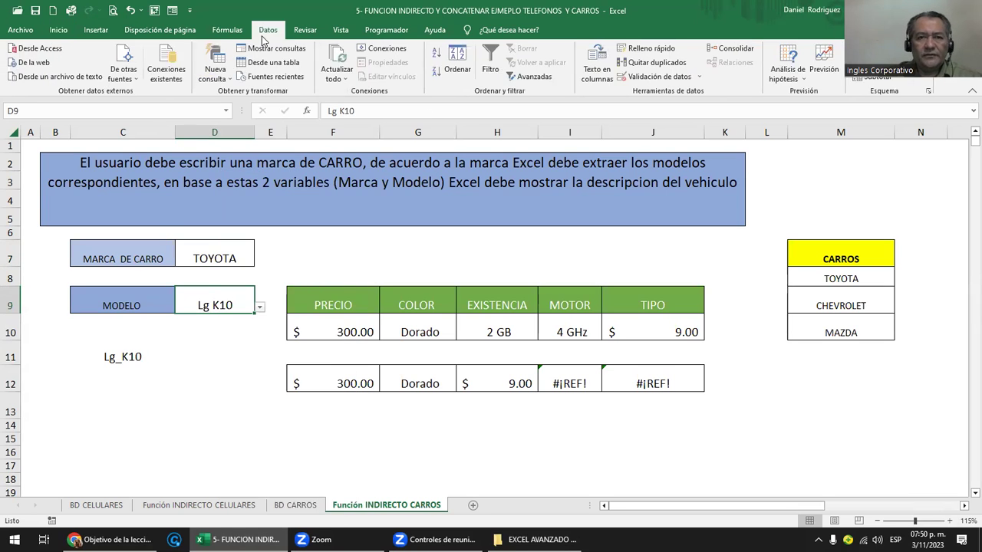
left_click(646, 80)
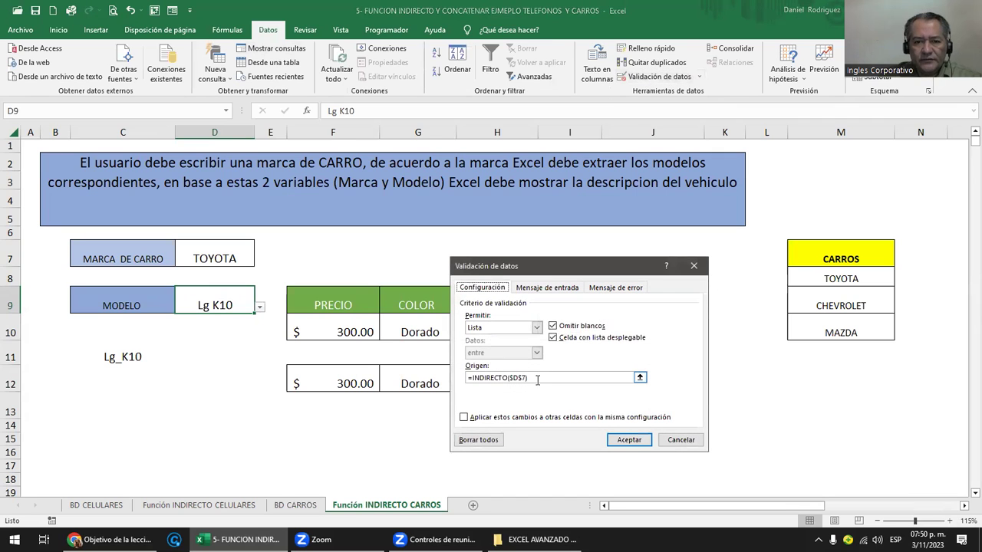
key("ctrl+Page_Up")
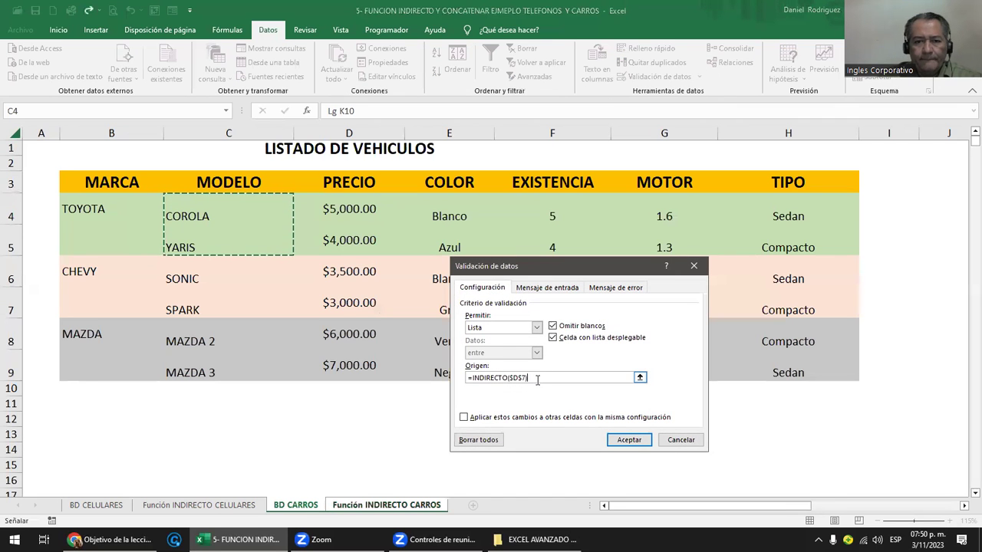
key("BackSpace")
key("BackSpace")
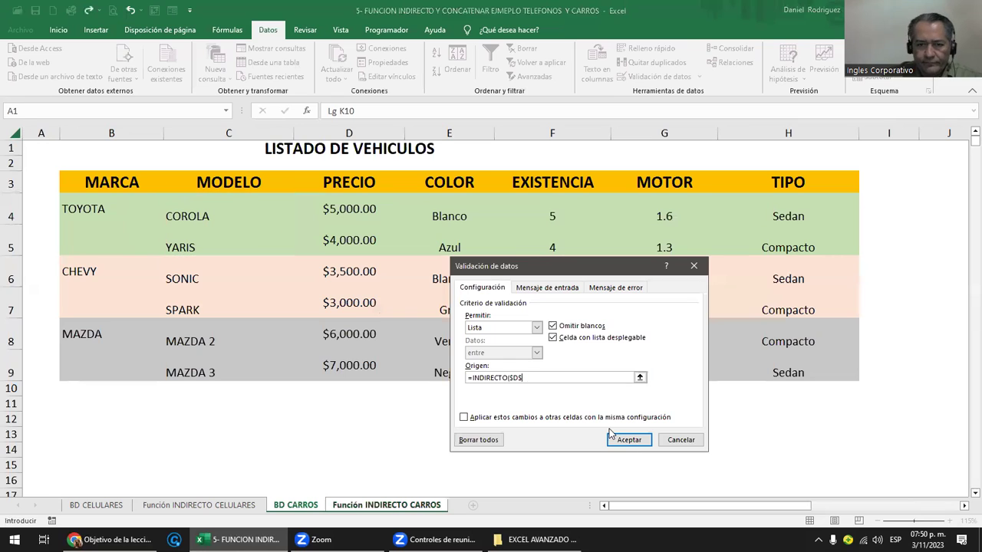
key("BackSpace")
key("BackSpace")
key("BackSpace")
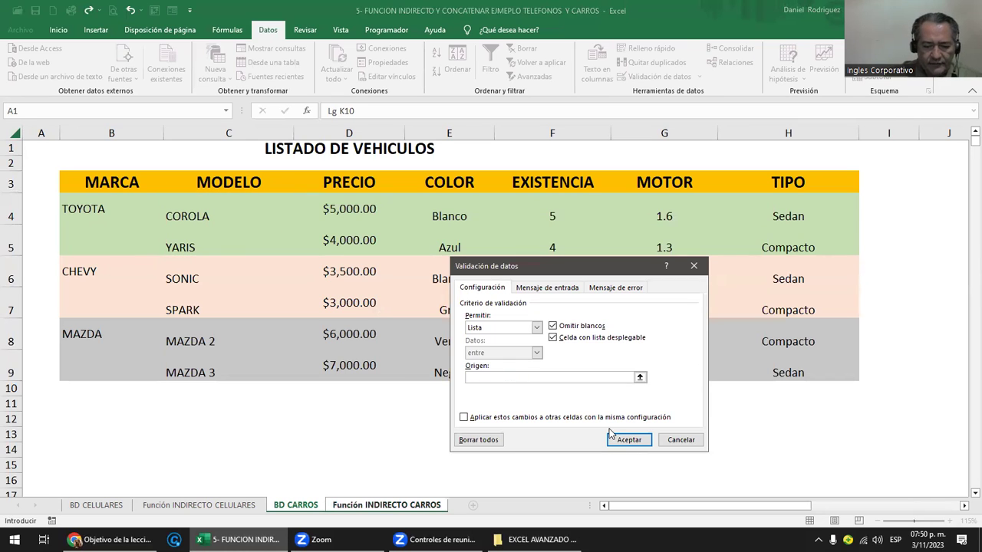
type("=INDIRECTO(")
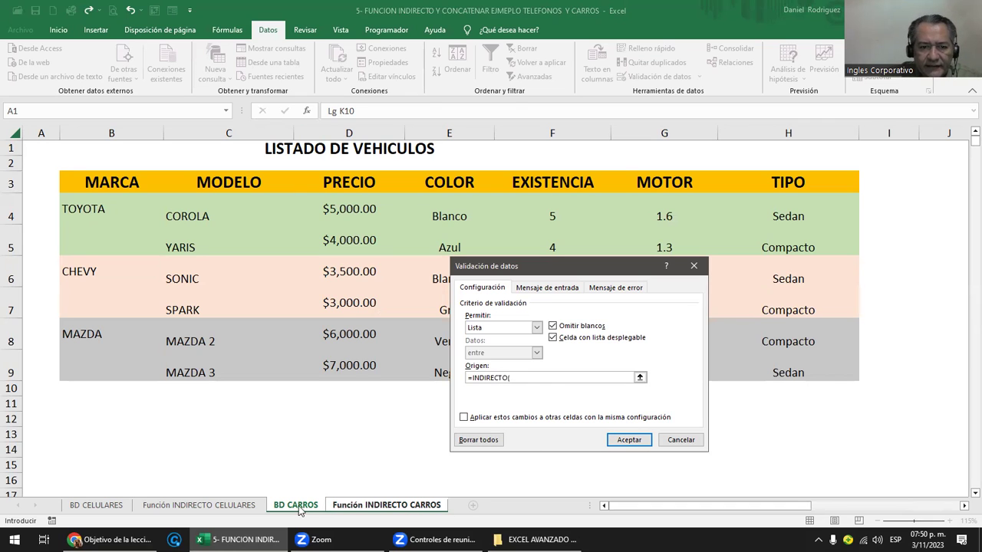
left_click(352, 506)
type("(")
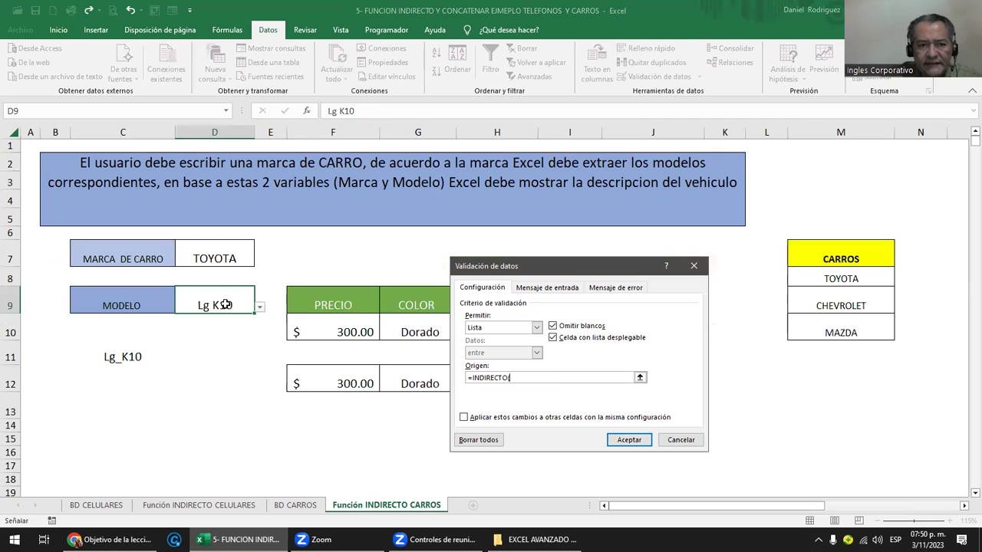
left_click(207, 258)
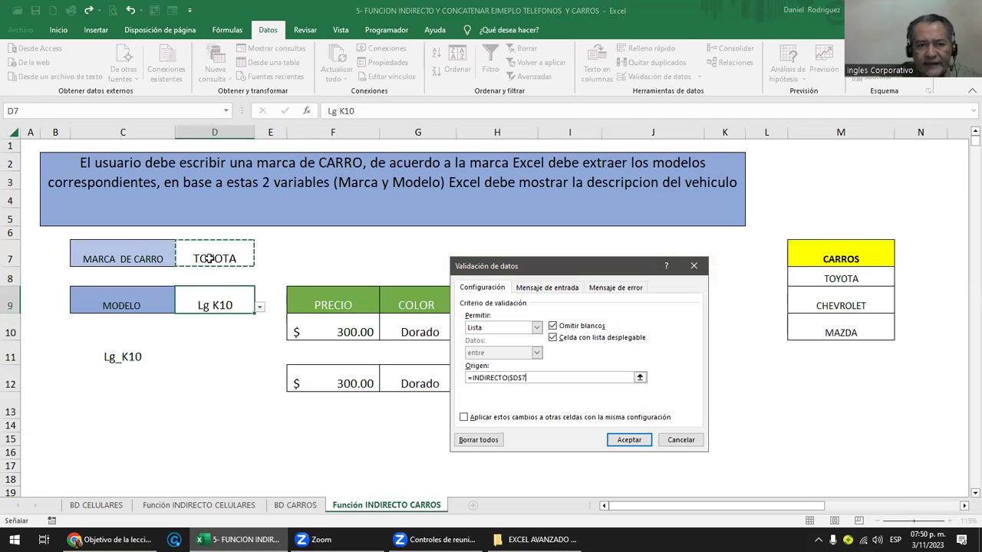
key("Return")
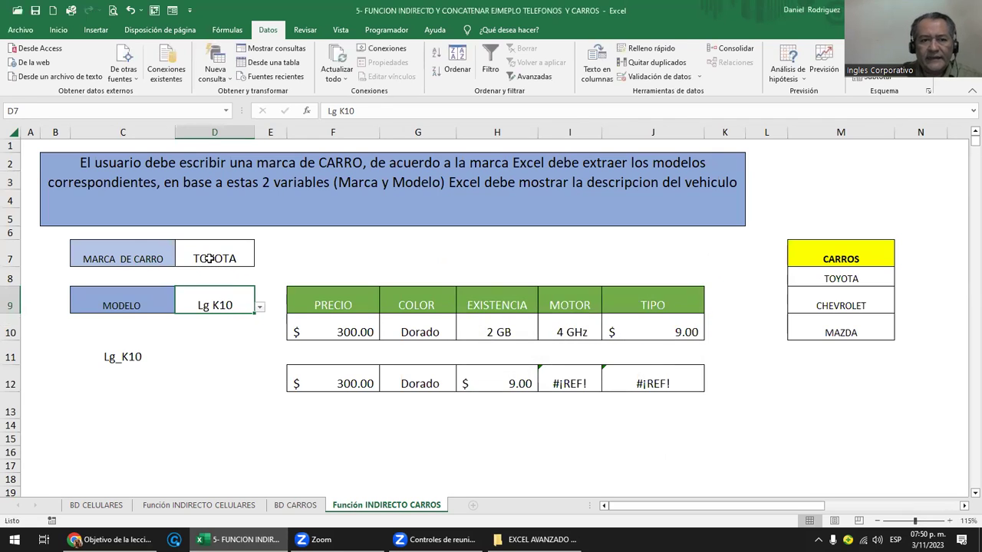
Choose YARIS as the model in D9 and replace D7's =M8 formula with CHEVY.
left_click(259, 307)
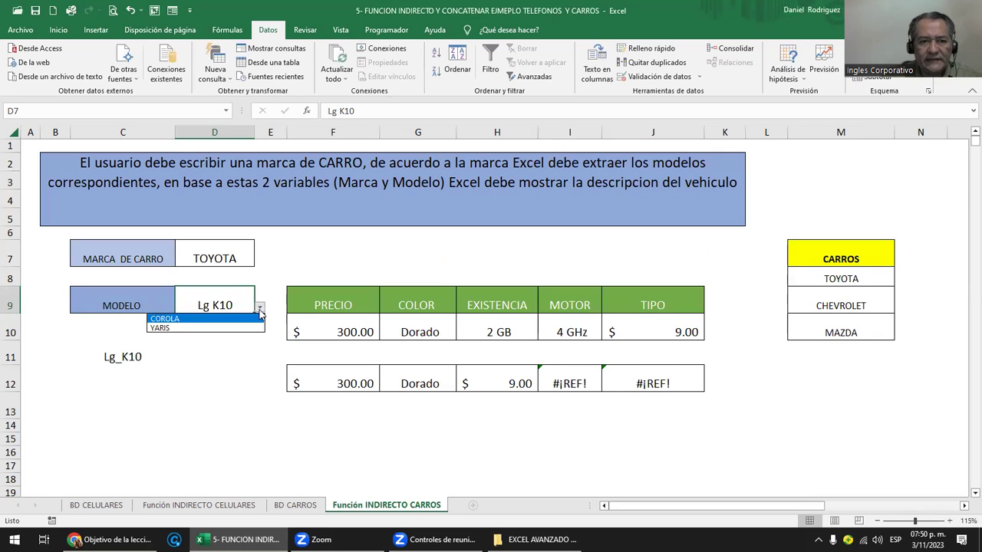
left_click(181, 329)
left_click(243, 257)
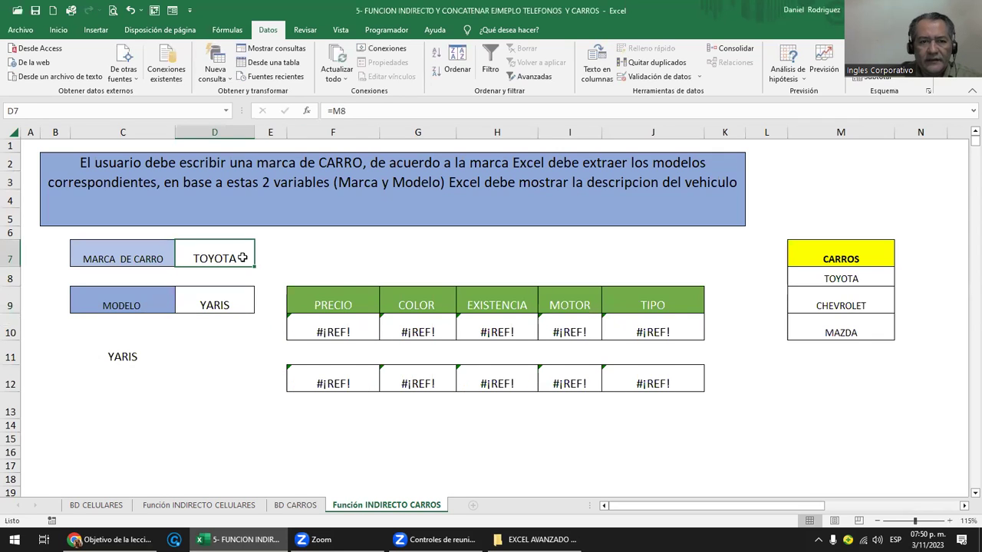
key("F2")
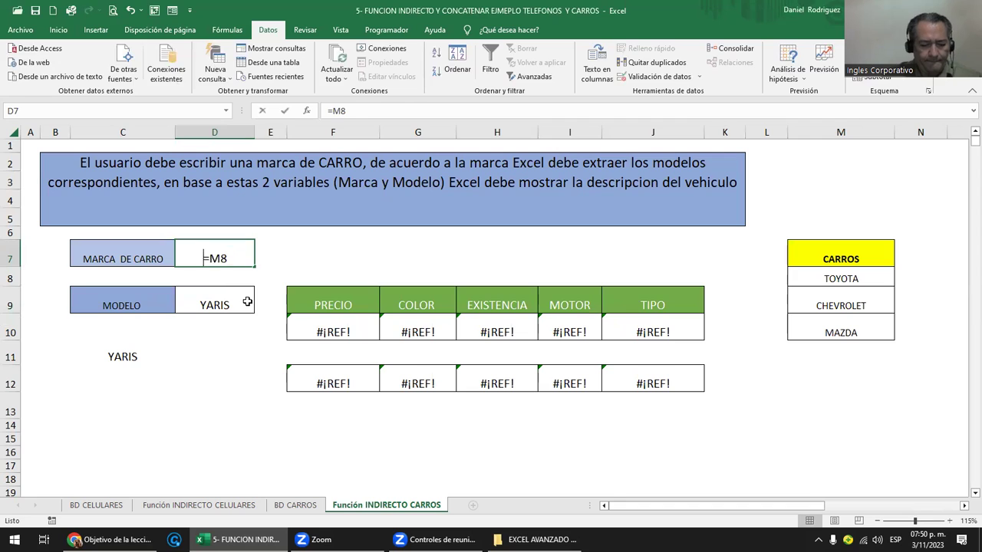
key("BackSpace")
key("BackSpace")
key("BackSpace")
type("C")
key("Escape")
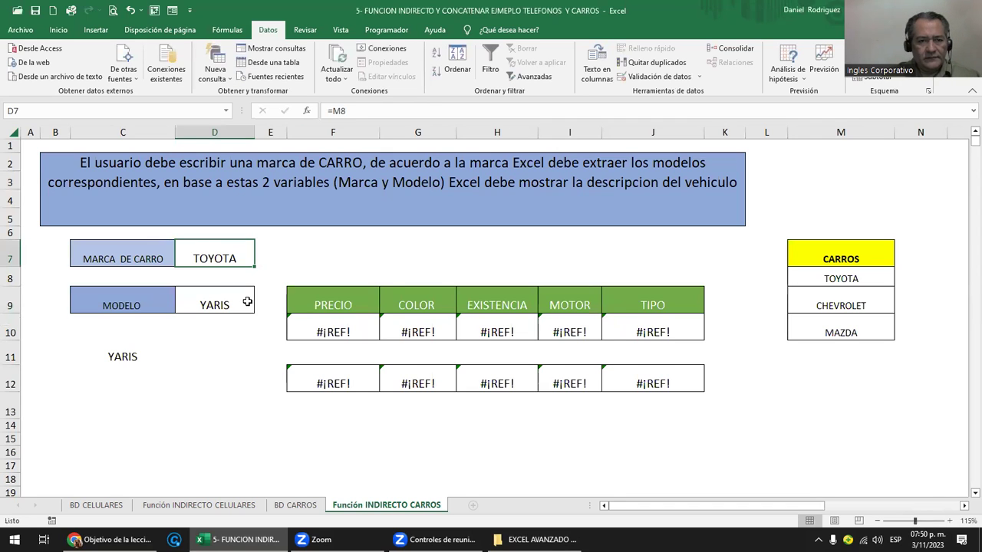
key("F2")
key("BackSpace")
key("BackSpace")
key("BackSpace")
type("CHEVY")
key("Return")
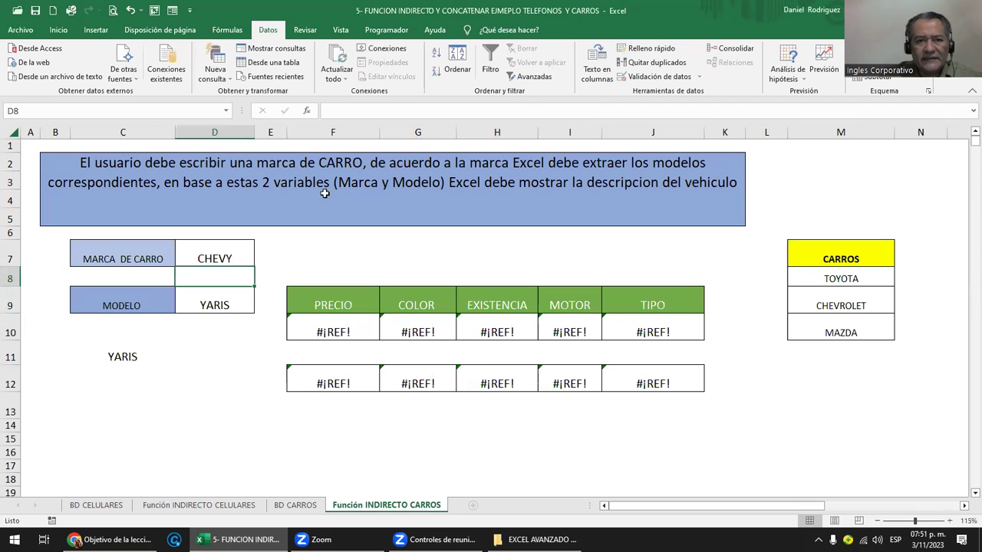
Give D7 a list data validation sourced from the CARROS brands in M8:M10.
left_click(230, 243)
left_click(656, 76)
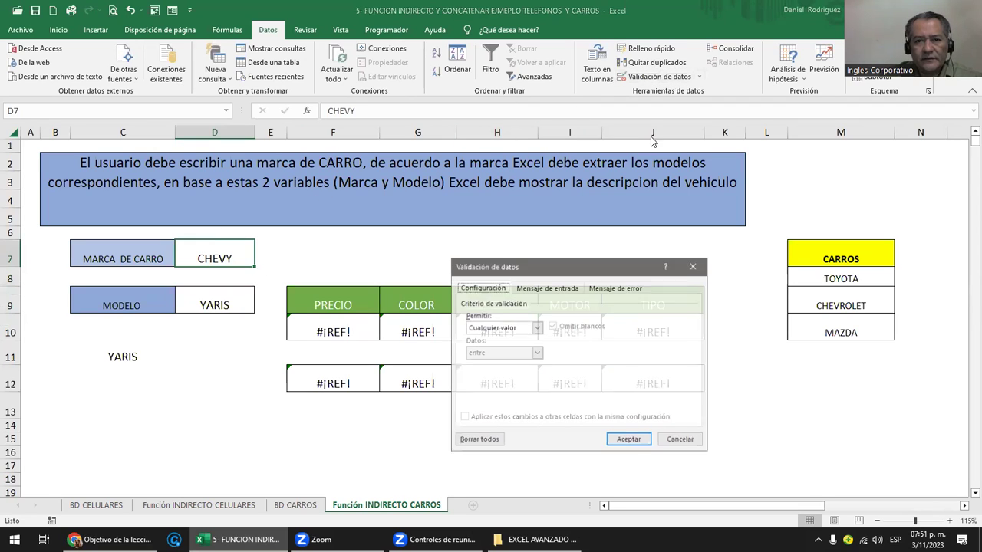
left_click(536, 328)
left_click(512, 358)
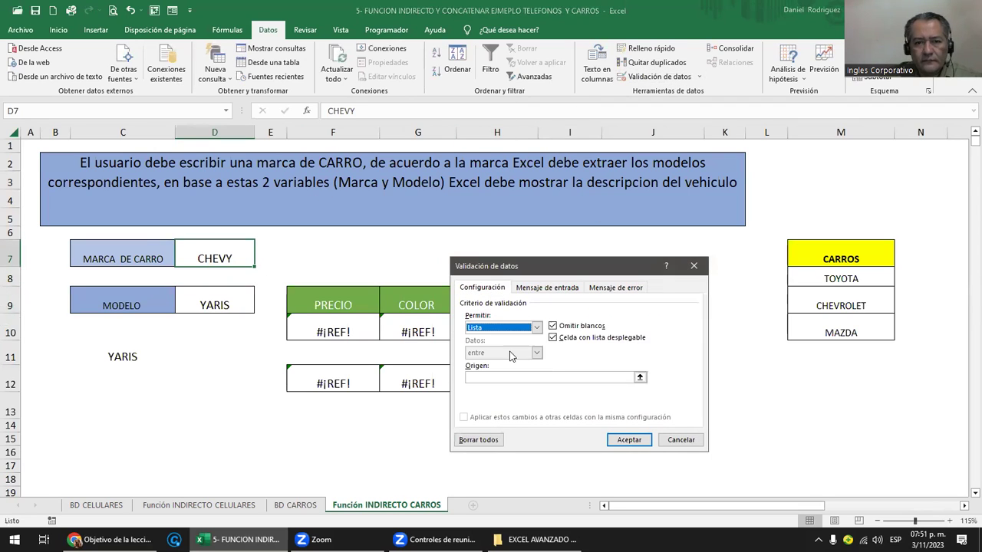
left_click(617, 376)
left_click_drag(823, 274, 843, 330)
key("Return")
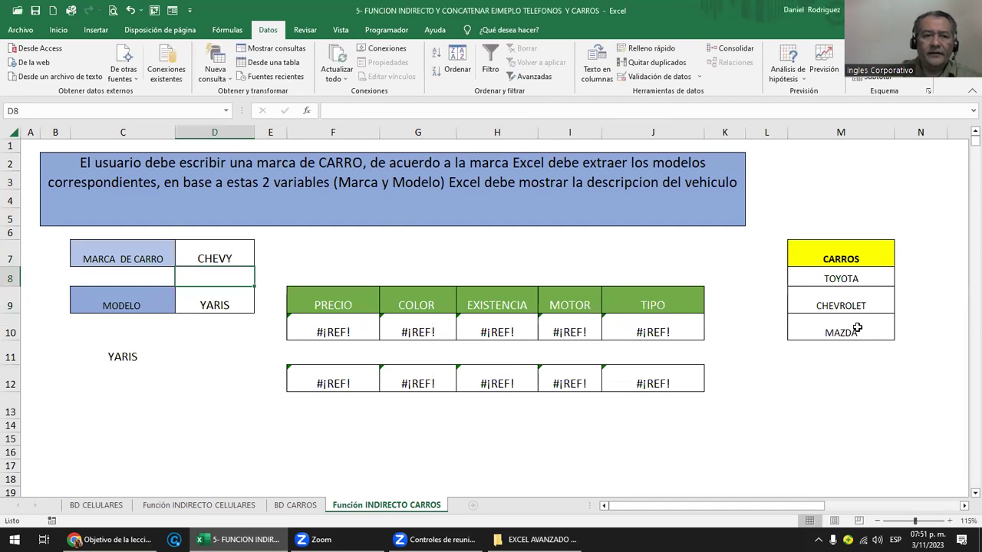
left_click(247, 250)
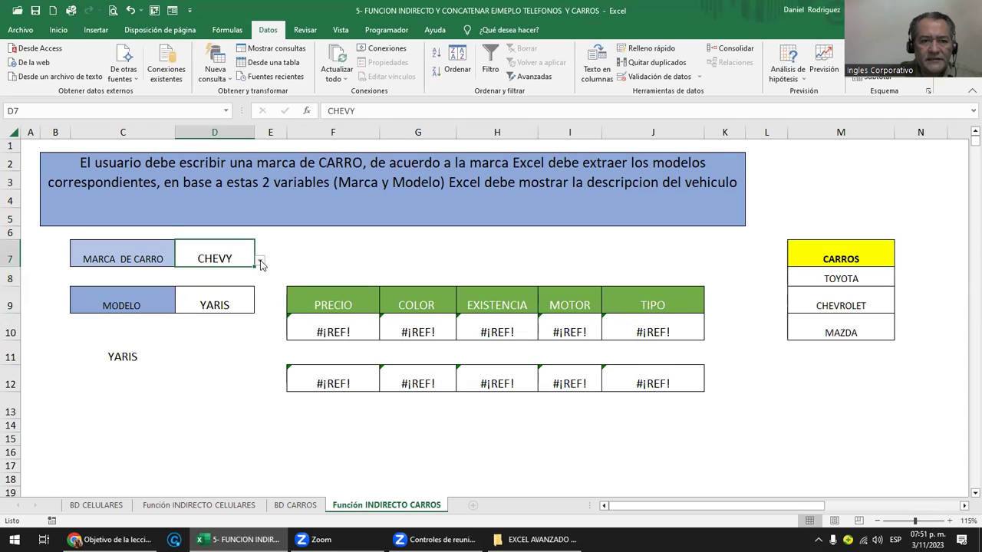
left_click(239, 297)
Choose SPARK as the model in D9 and check the SUSTITUIR formula in C11.
left_click(260, 308)
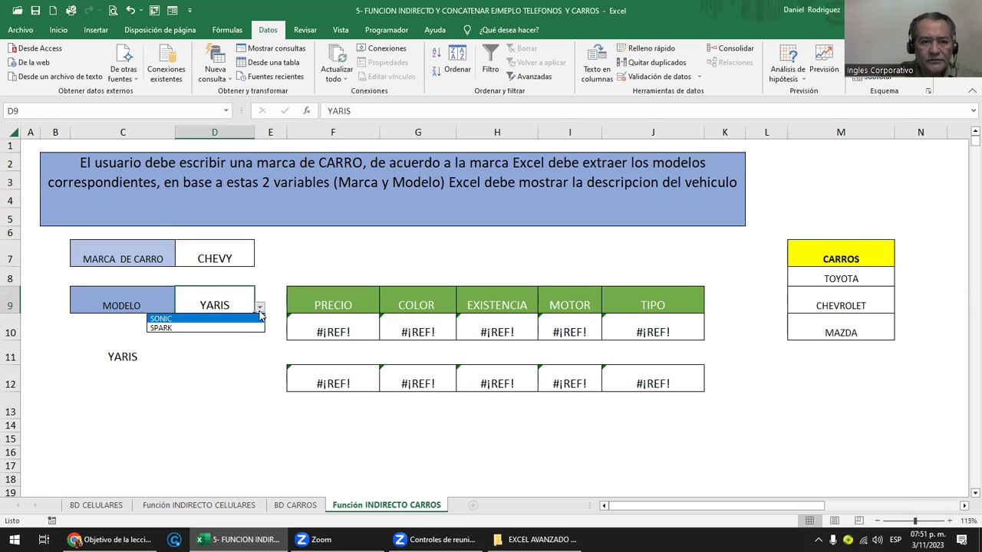
left_click(168, 329)
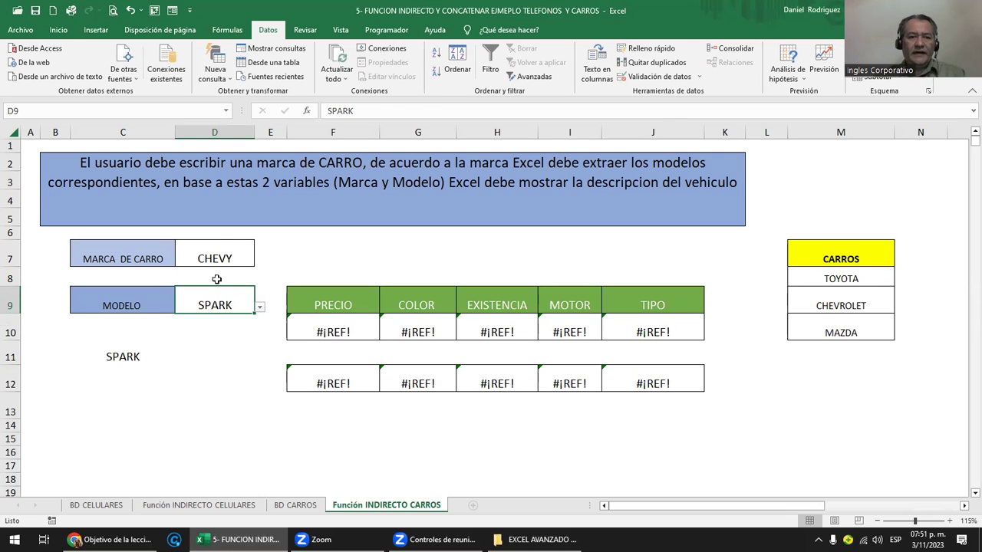
left_click(114, 355)
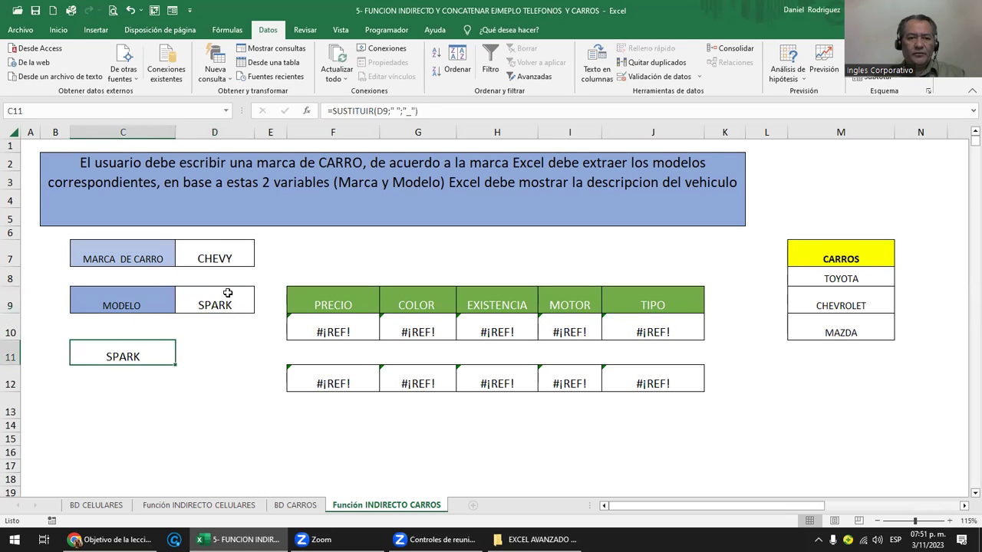
left_click(228, 294)
left_click(260, 307)
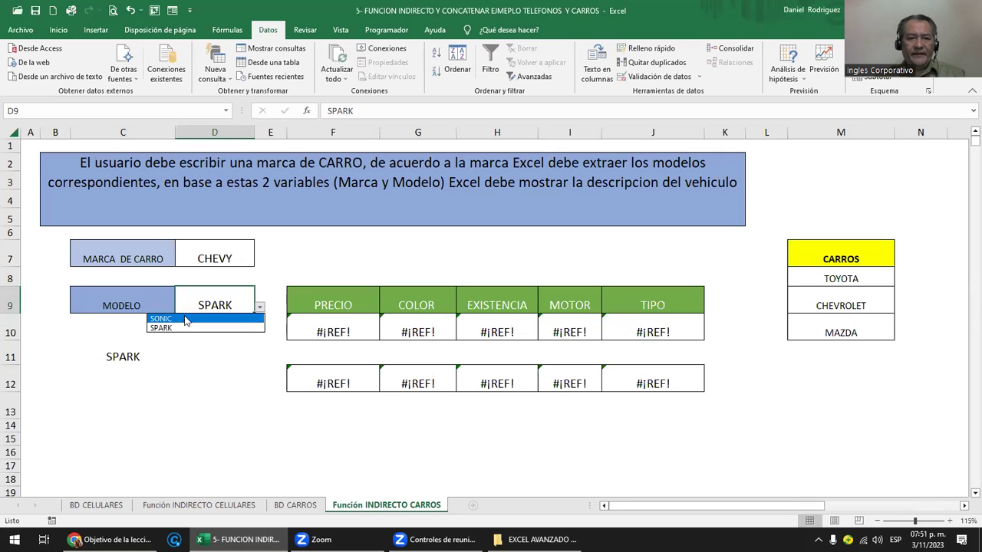
left_click(214, 244)
Pick MAZDA in D7 and MAZDA 2 in D9, then view the BD CARROS sheet.
left_click(230, 257)
left_click(260, 265)
left_click(230, 292)
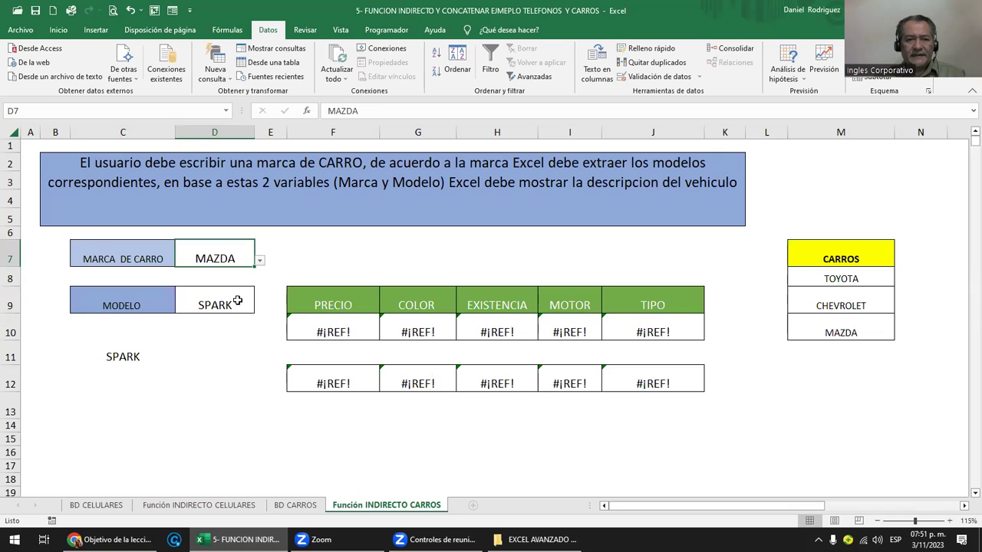
left_click(237, 301)
left_click(260, 307)
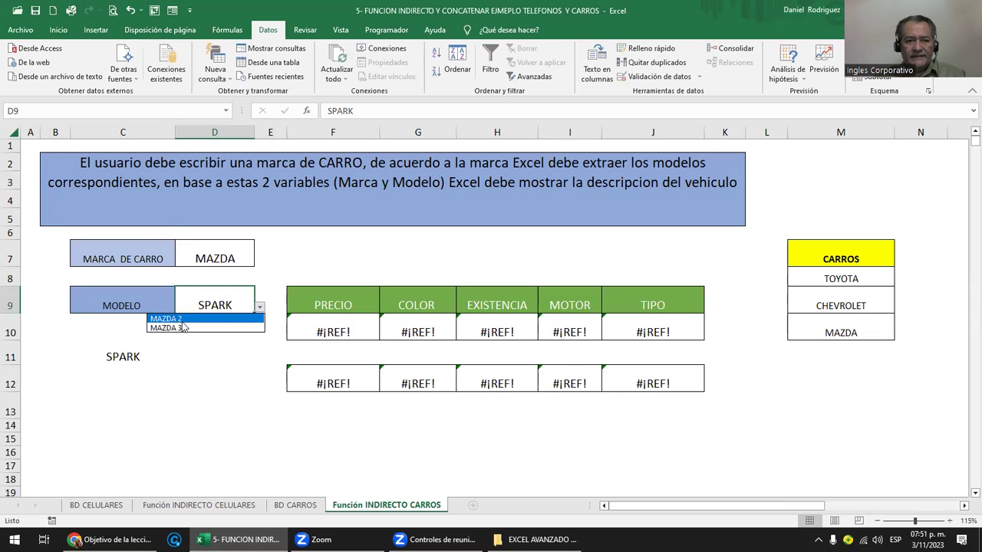
left_click(176, 319)
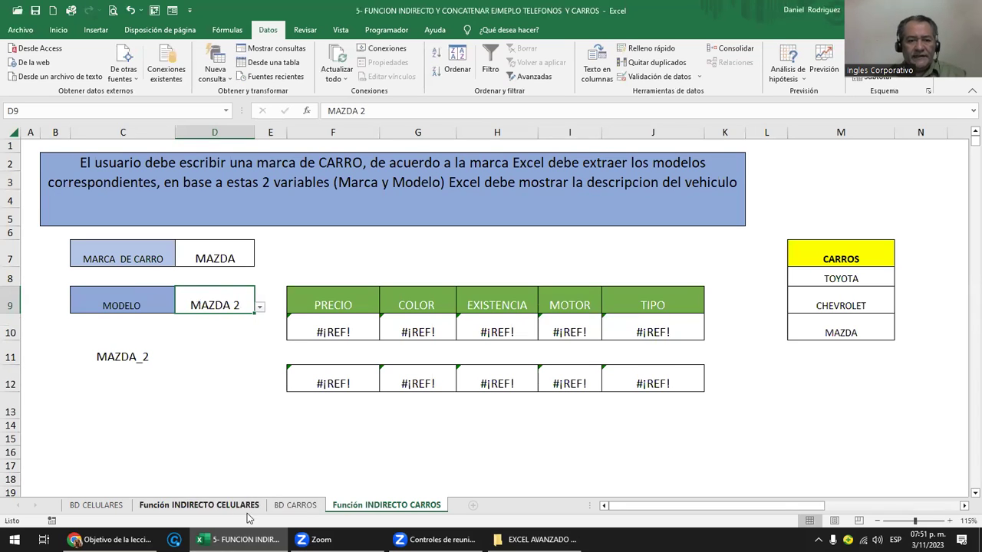
left_click(307, 508)
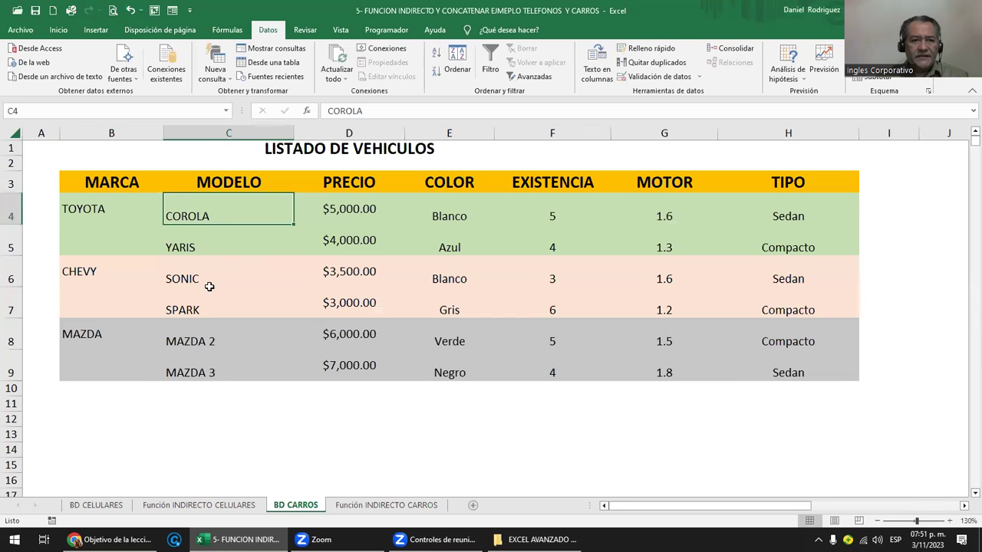
Rename SPARK to SPARK LT and SONIC to SONIC LS in the BD CARROS model column.
key("Down")
key("Down")
key("Down")
key("F2")
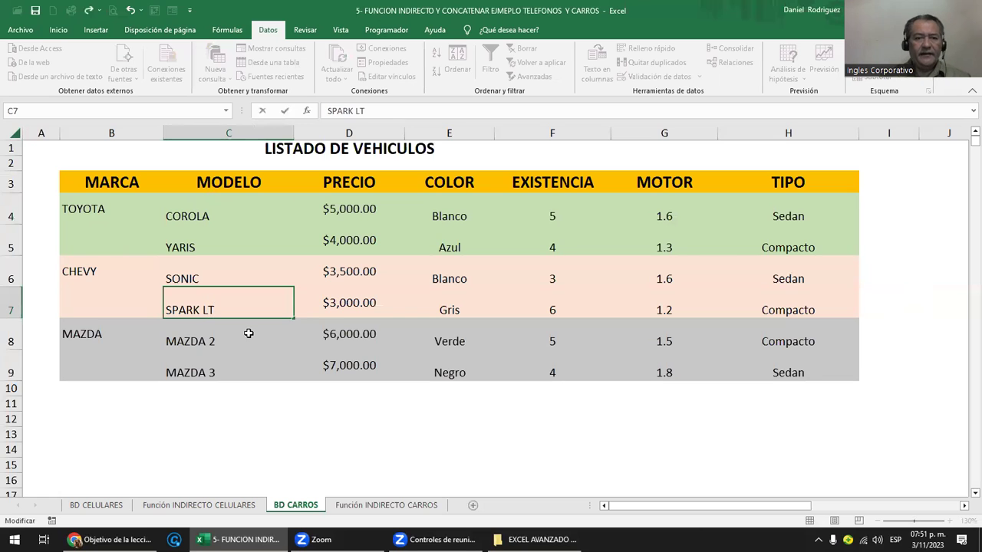
key("Return")
key("Up")
key("Up")
key("F2")
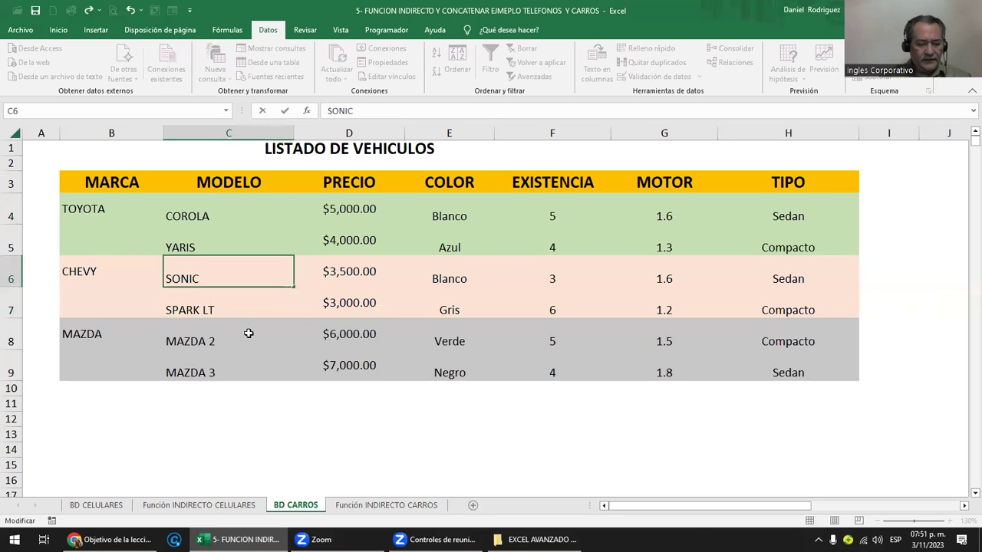
type(" LS")
key("Return")
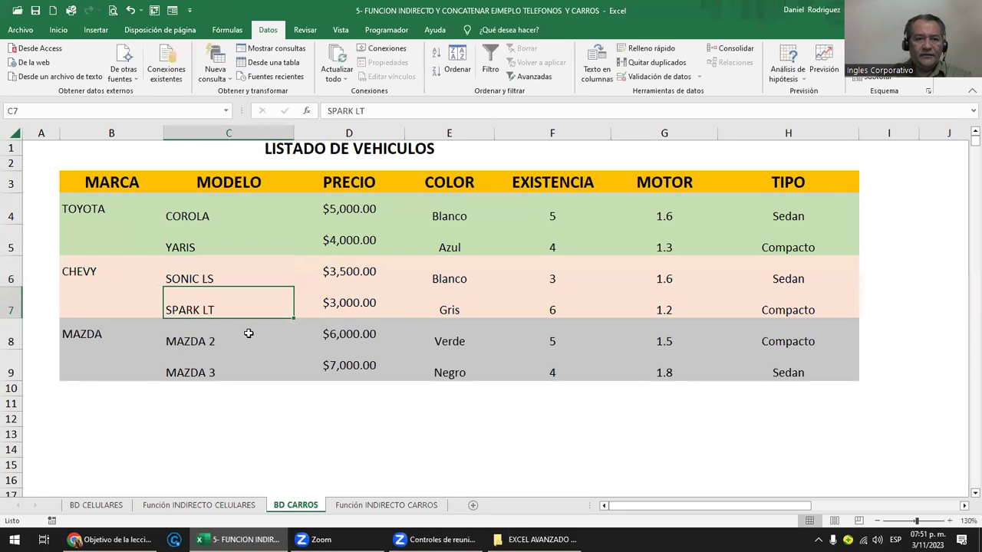
Choose CHEVROLET from D7's brand drop-down and check it in the CARROS list.
left_click(385, 504)
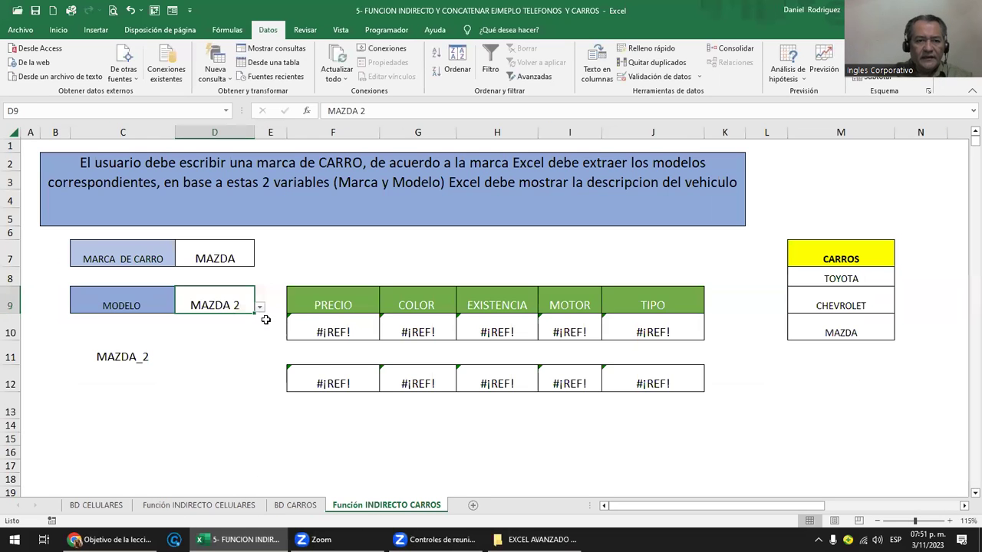
left_click(237, 261)
left_click(259, 261)
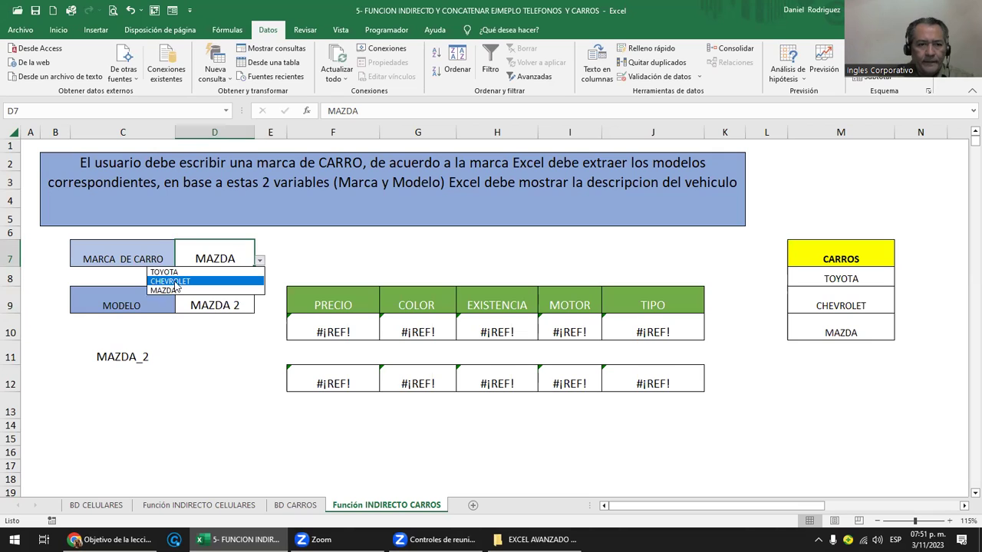
left_click(180, 287)
left_click(826, 306)
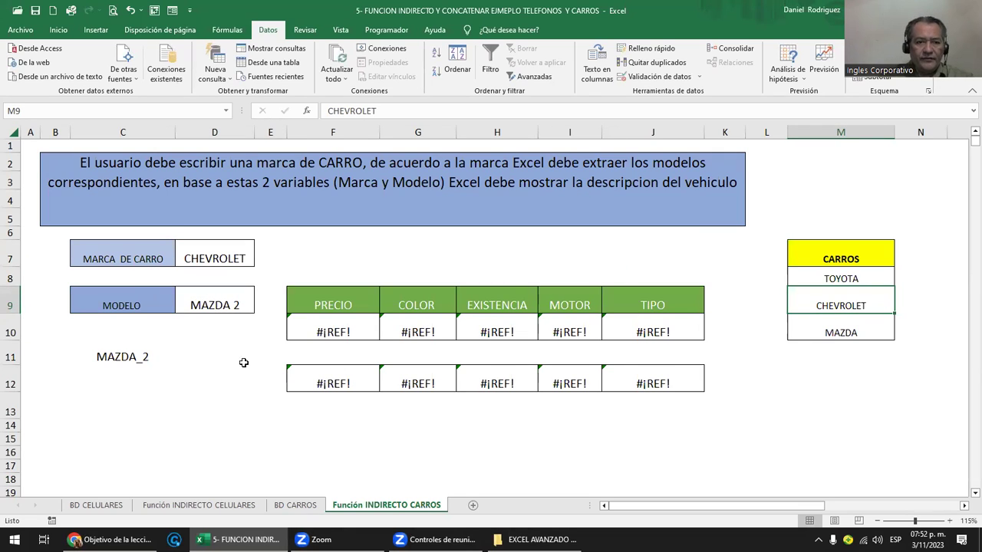
left_click(217, 307)
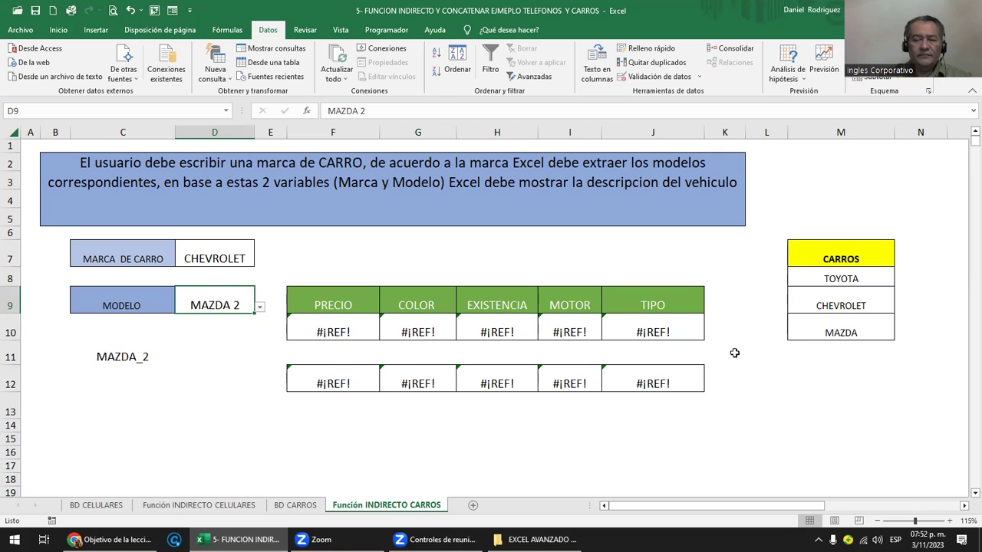
left_click(848, 296)
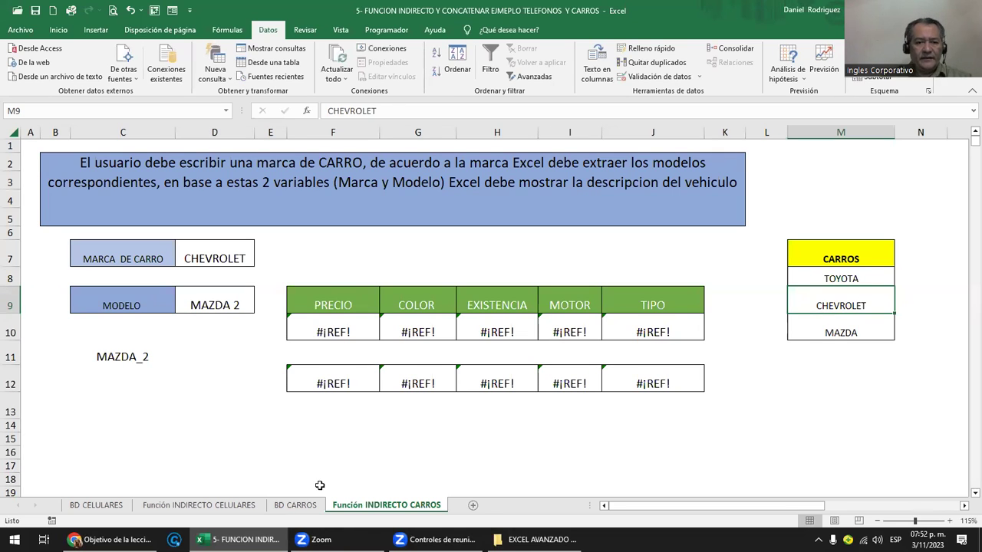
left_click(309, 506)
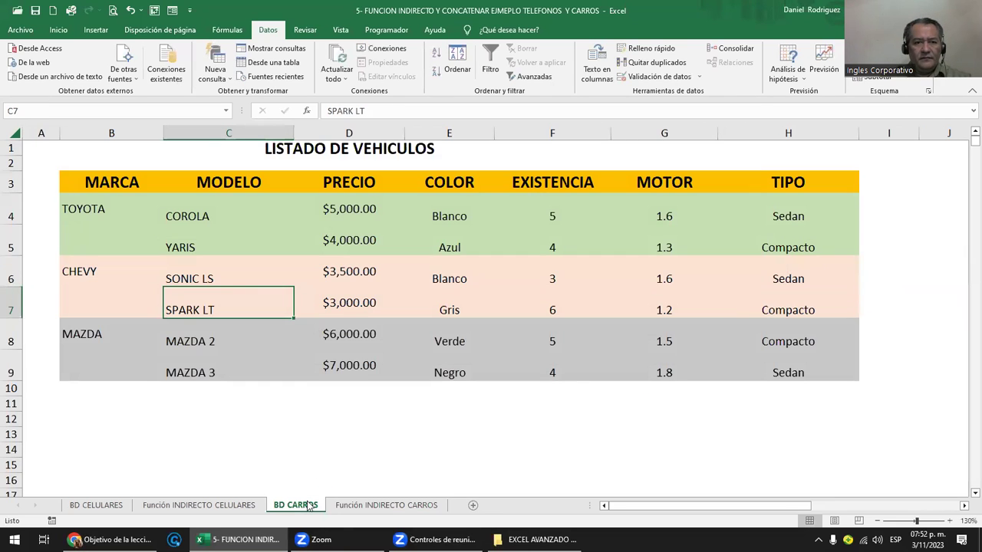
left_click(372, 507)
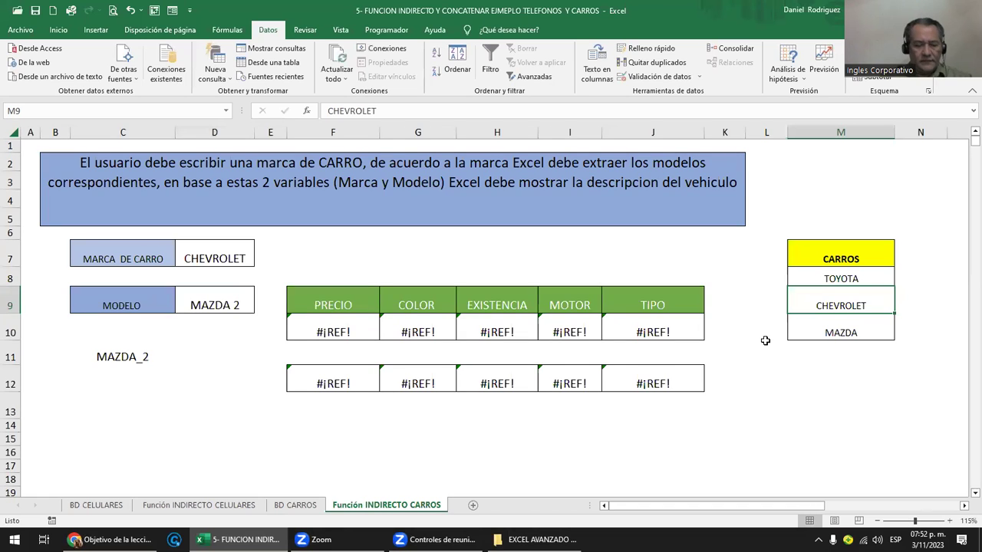
Rename CHEVROLET to CHEVY in M9 and pick CHEVY as the brand in D7.
type("CHEVY")
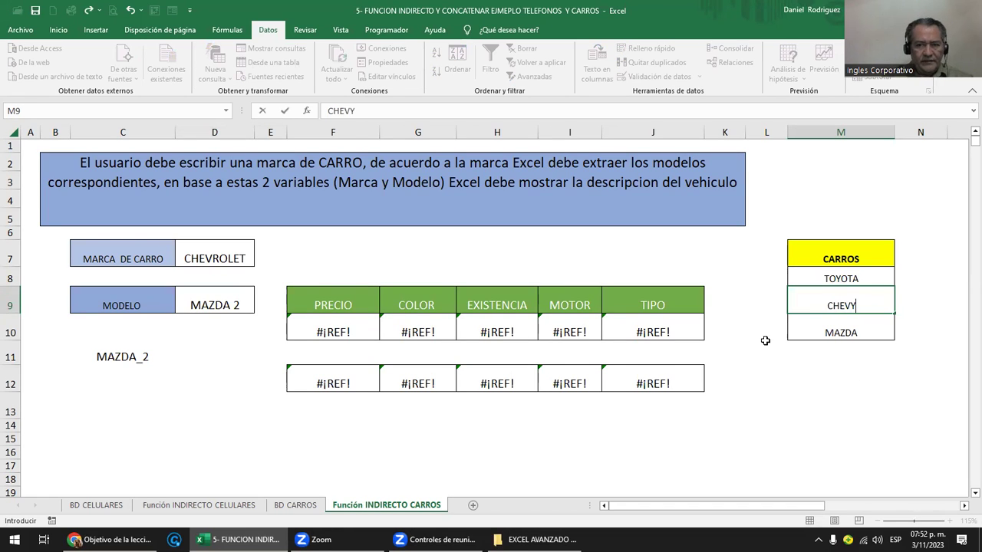
key("Return")
left_click(223, 248)
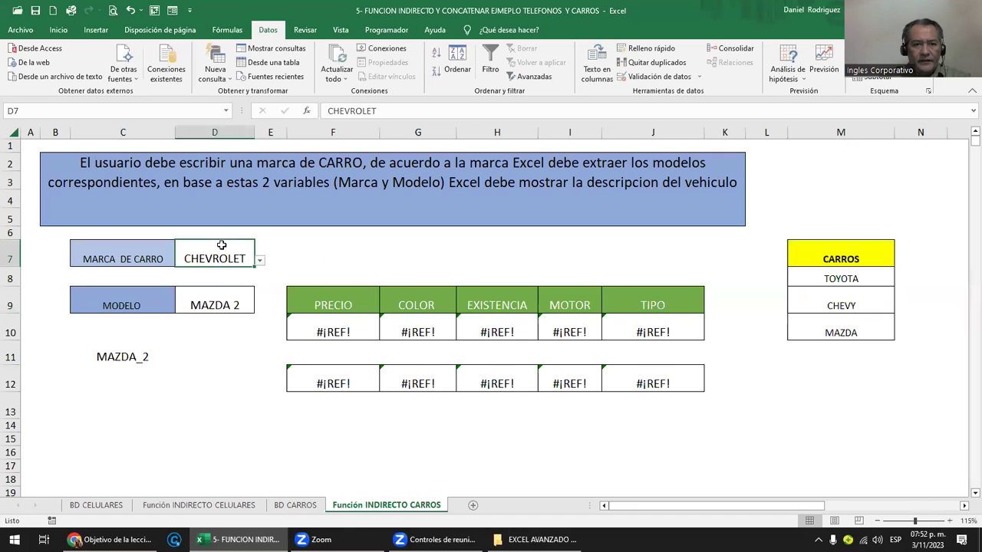
left_click(260, 263)
left_click(191, 278)
Pick SONIC LS as the model in D9, then view the Función INDIRECTO CELULARES sheet.
left_click(236, 304)
left_click(260, 307)
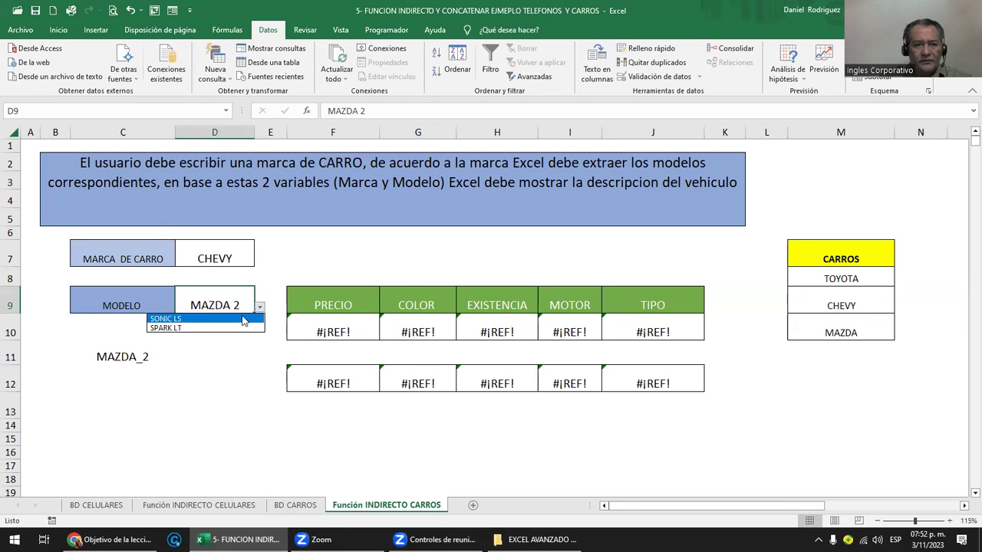
left_click(173, 319)
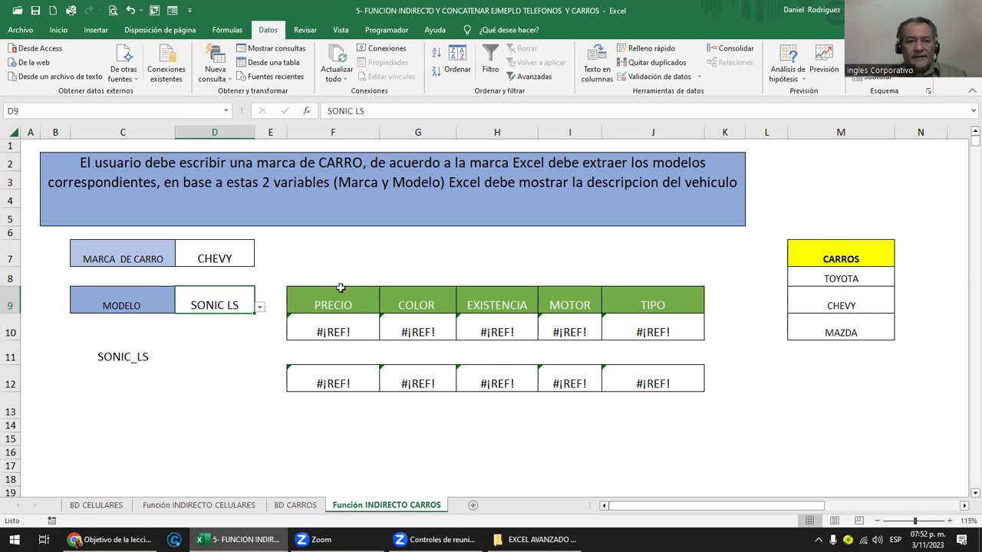
left_click(333, 278)
left_click(199, 506)
Paste the phones sheet's F8:J8 row into the cars sheet, undo it, then select C6 on BD CARROS.
left_click(449, 247)
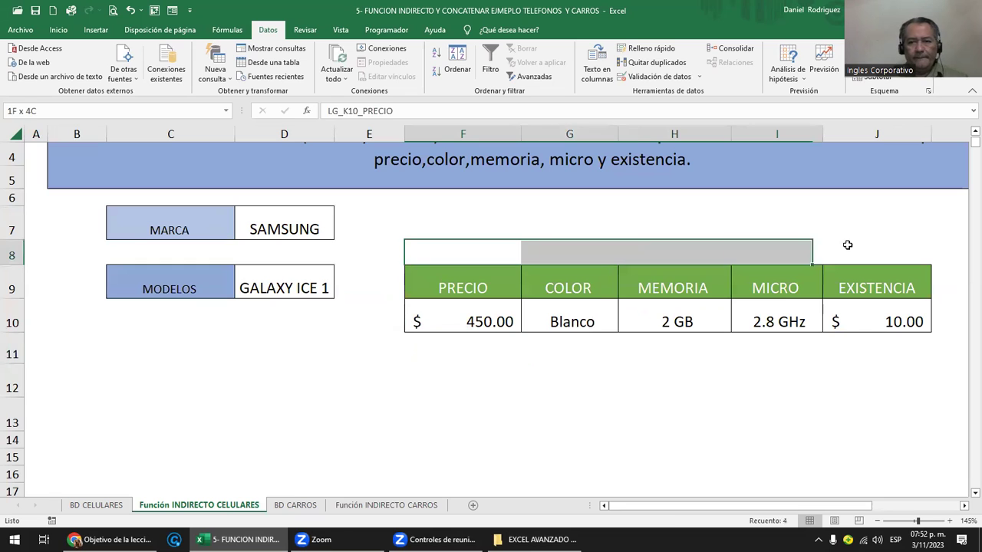
left_click_drag(449, 247, 848, 247)
key("ctrl+c")
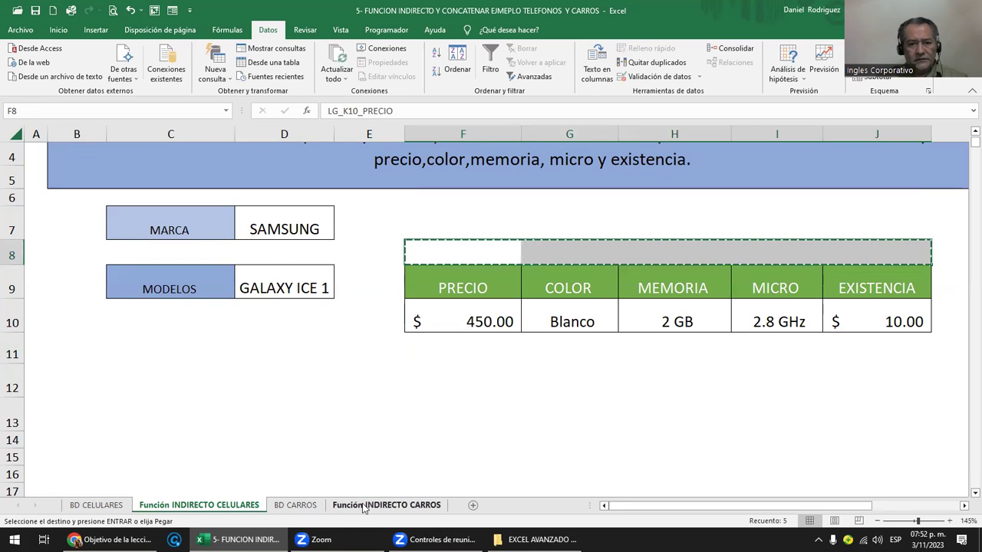
left_click(386, 506)
key("ctrl+v")
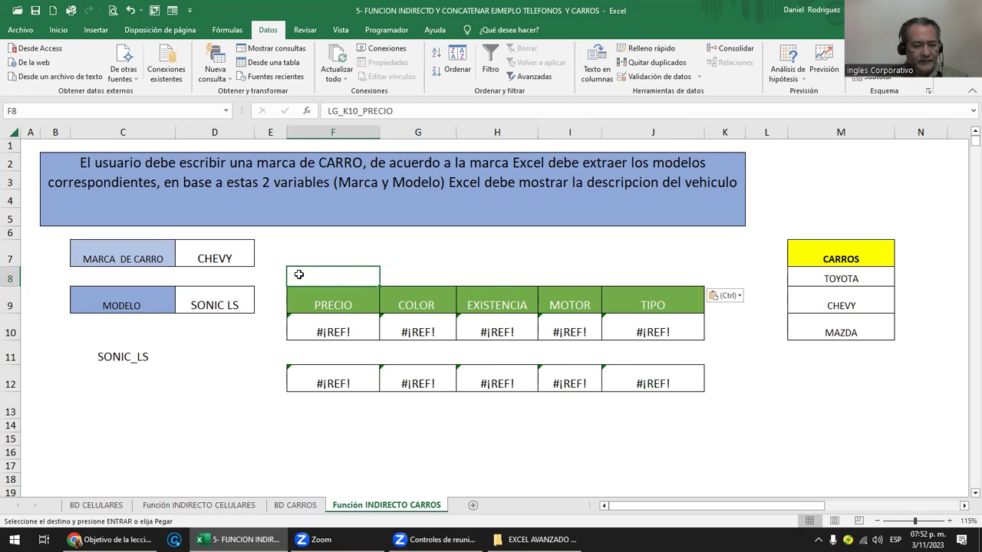
key("ctrl+z")
left_click(169, 346)
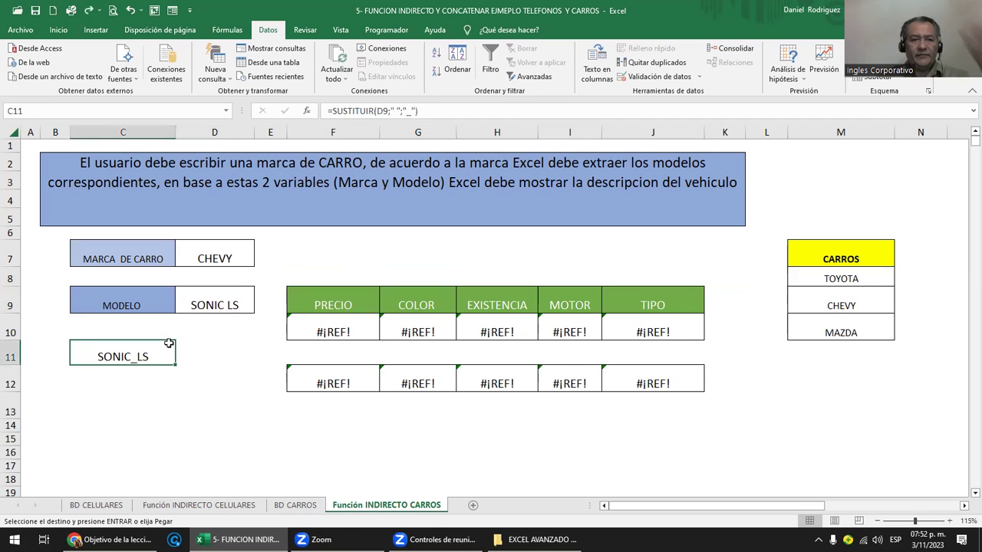
left_click(297, 506)
left_click(200, 280)
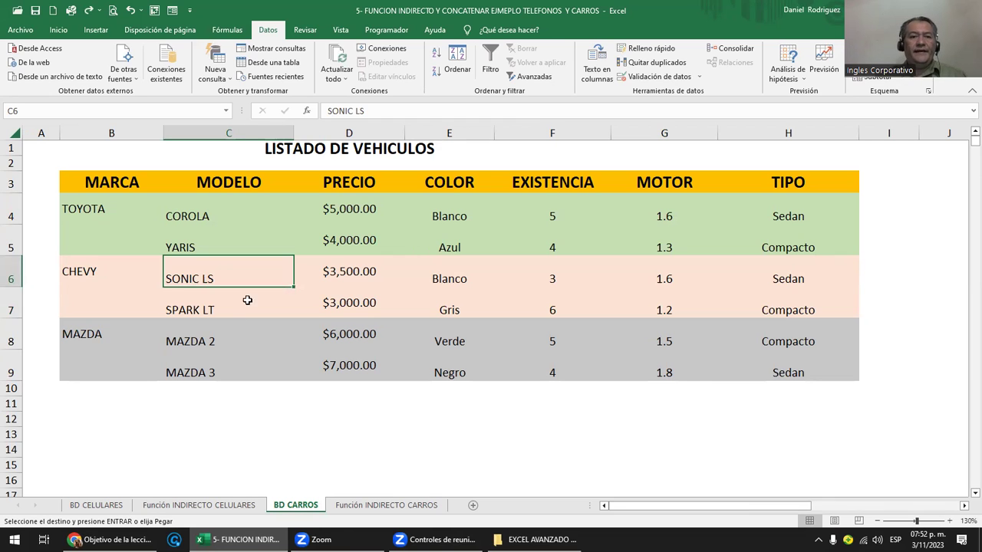
Define the name SONIC_LS_PRECIO for price cell D6 and verify it in the Name Box.
right_click(190, 278)
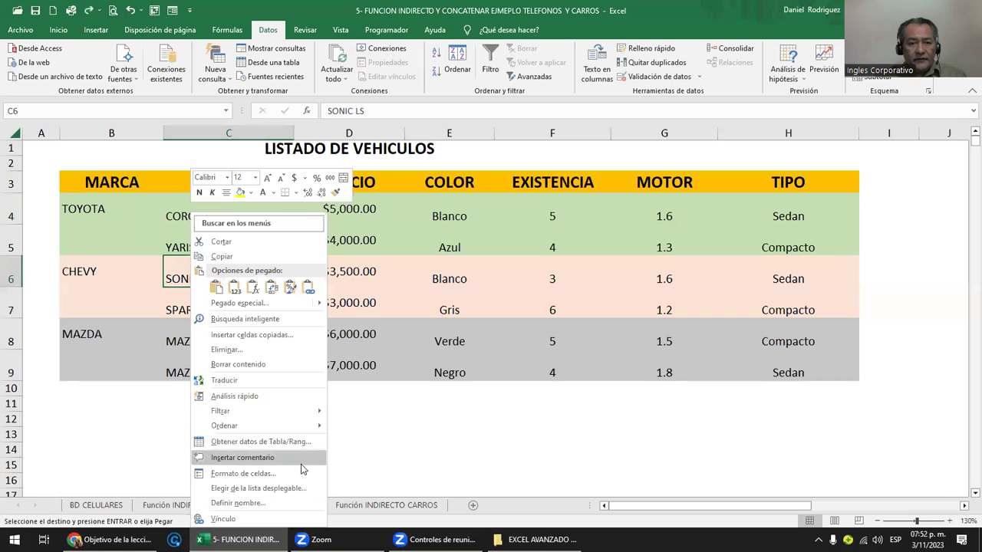
left_click(276, 502)
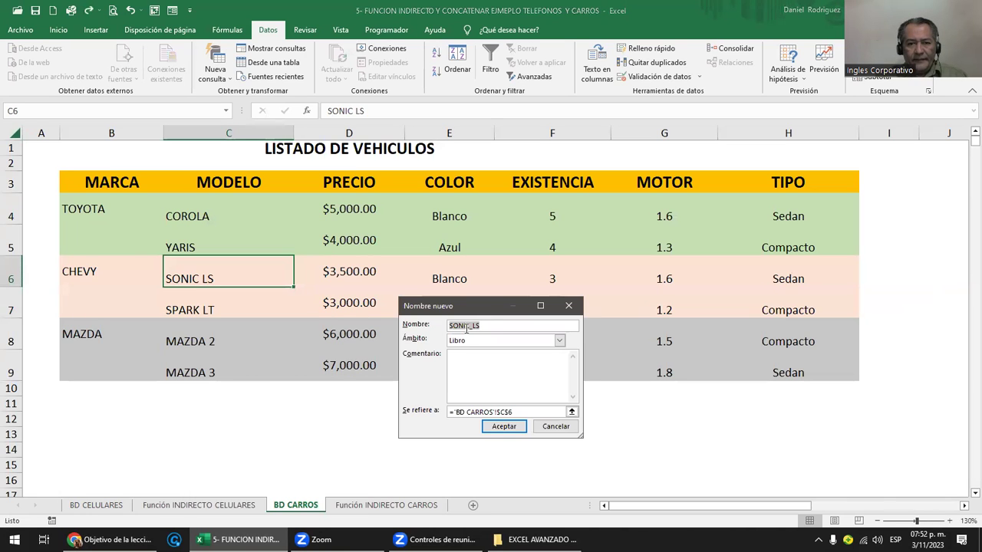
left_click(486, 326)
type("_PRECIO")
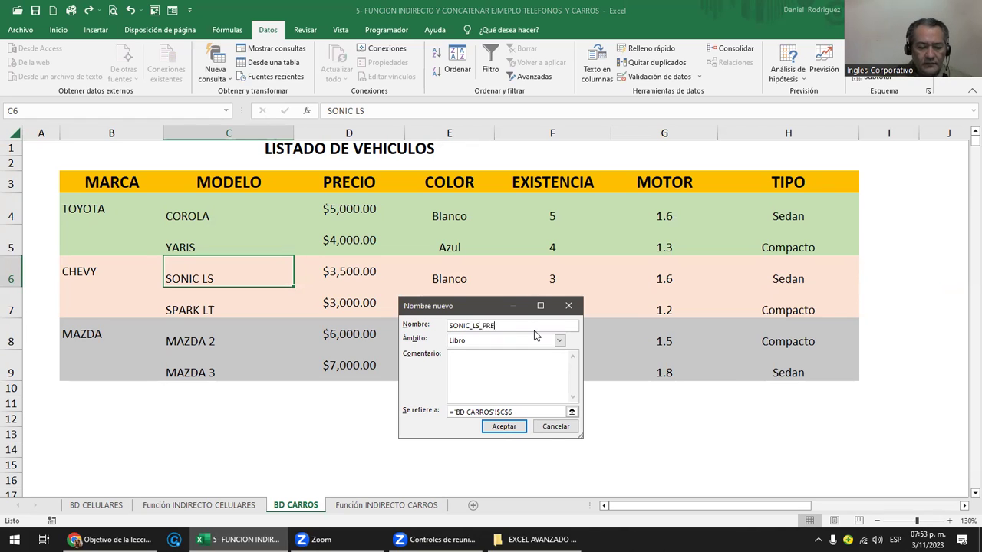
left_click(529, 412)
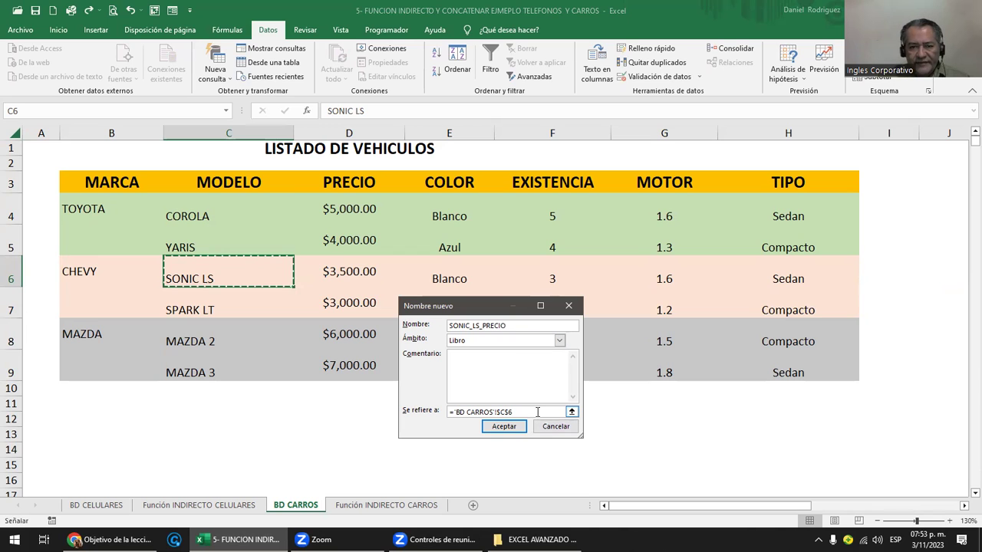
left_click(344, 274)
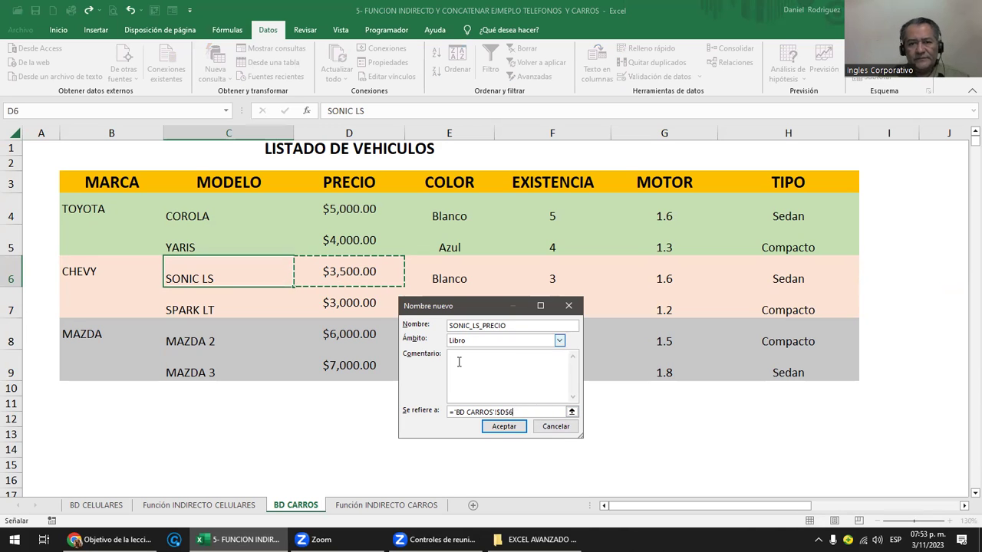
left_click(503, 426)
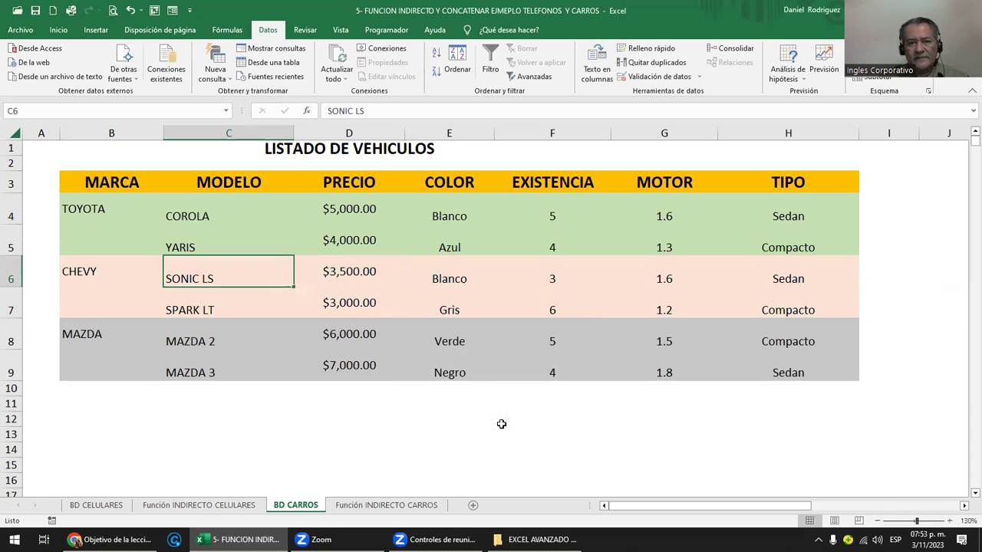
left_click(226, 111)
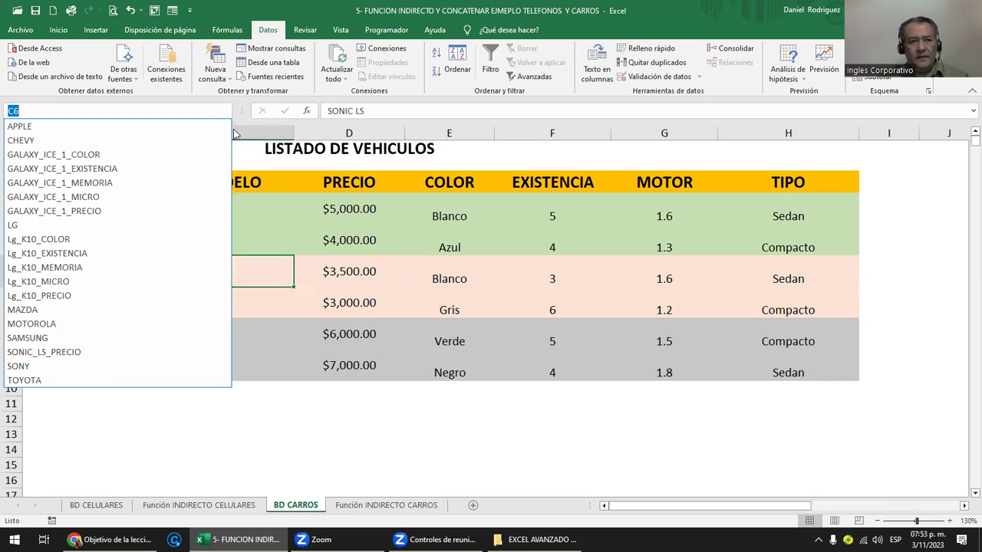
left_click(55, 352)
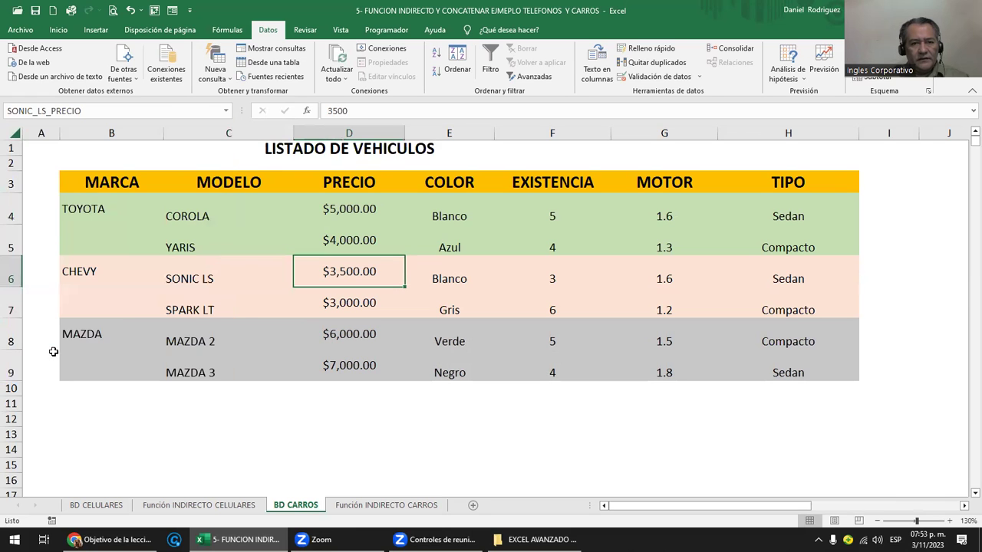
Define the name SONIC_LS_COLOR for colour cell E6.
right_click(191, 282)
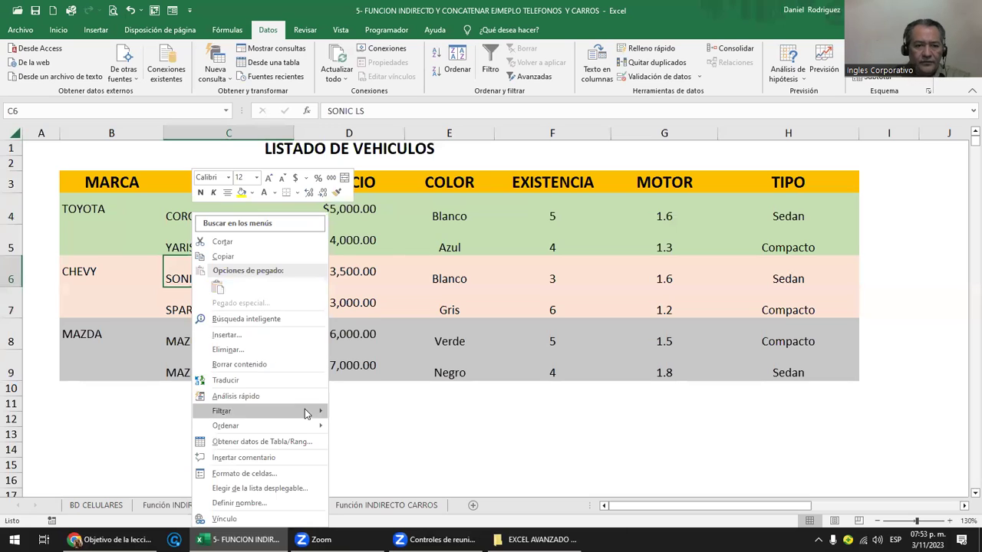
left_click(284, 503)
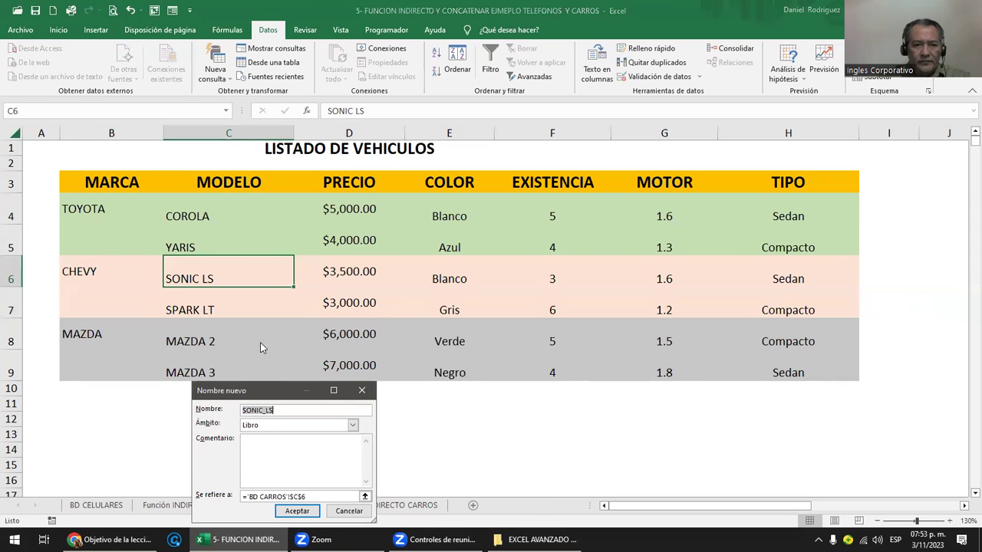
left_click(298, 410)
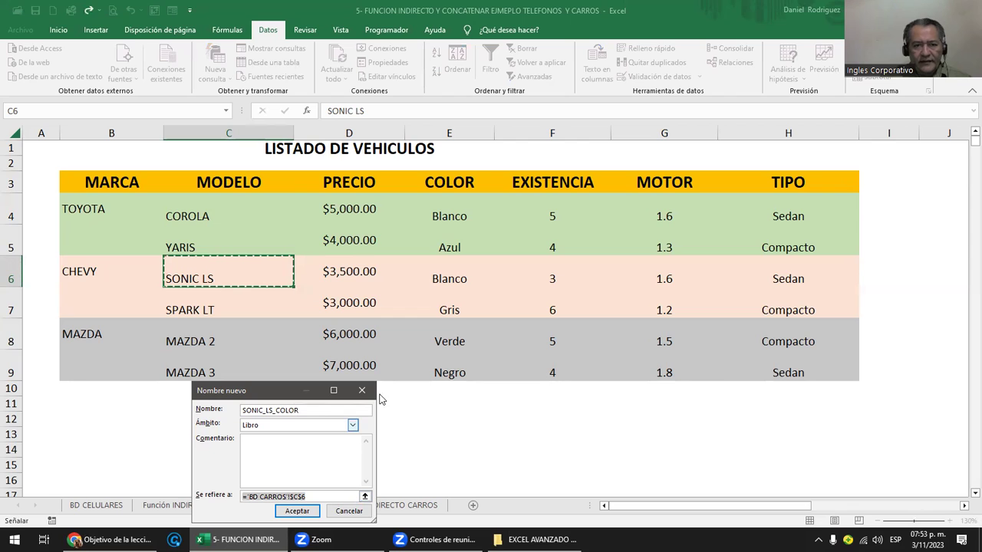
left_click(451, 277)
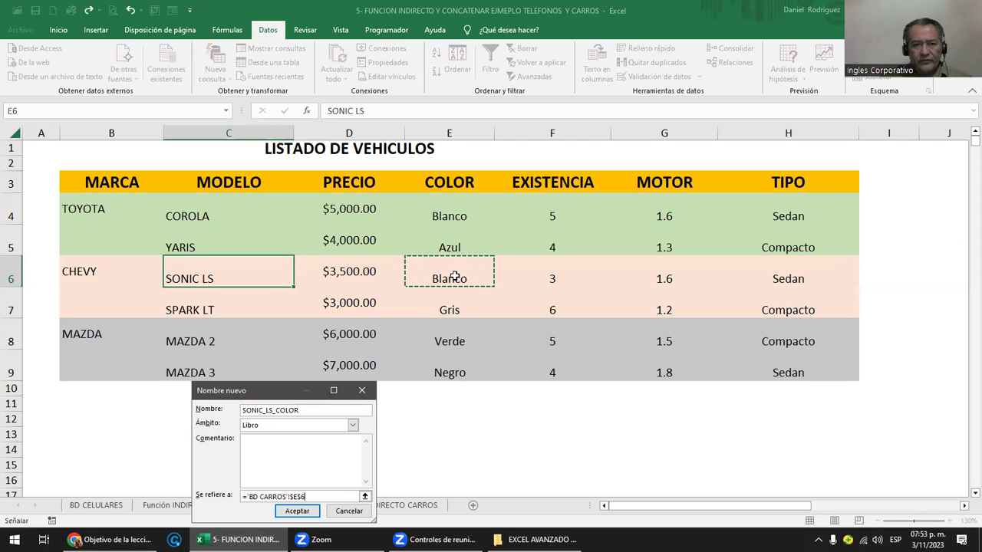
left_click(297, 510)
right_click(196, 277)
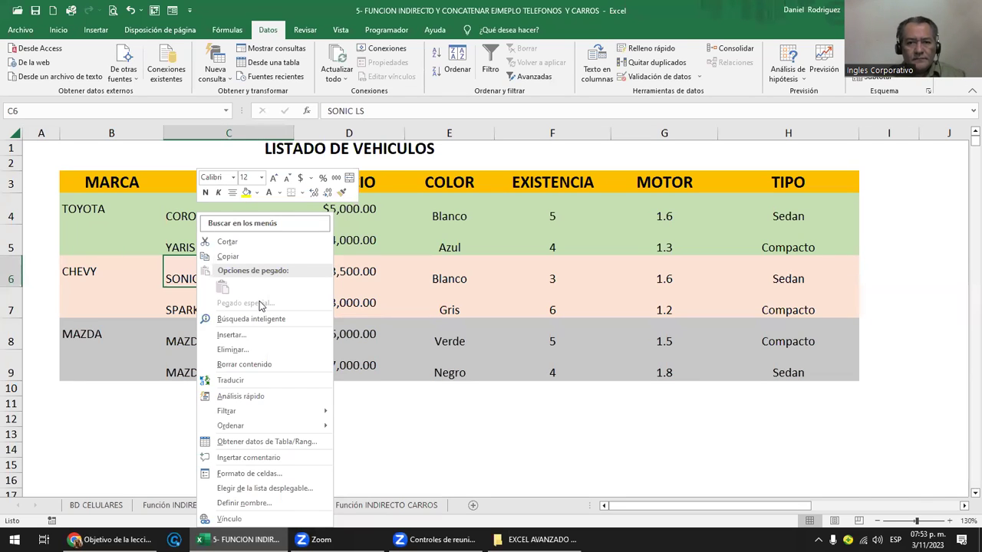
mouse_move(284, 431)
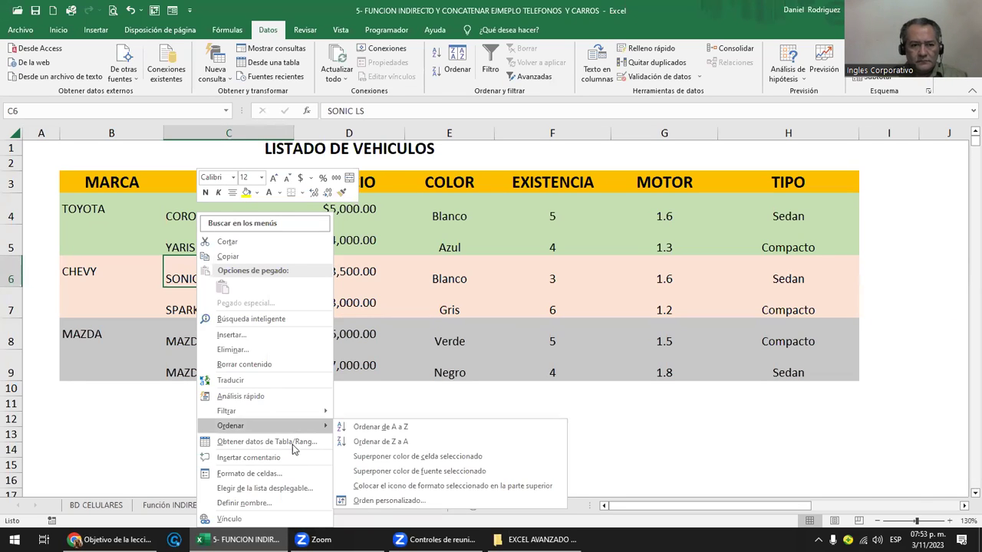
left_click(401, 405)
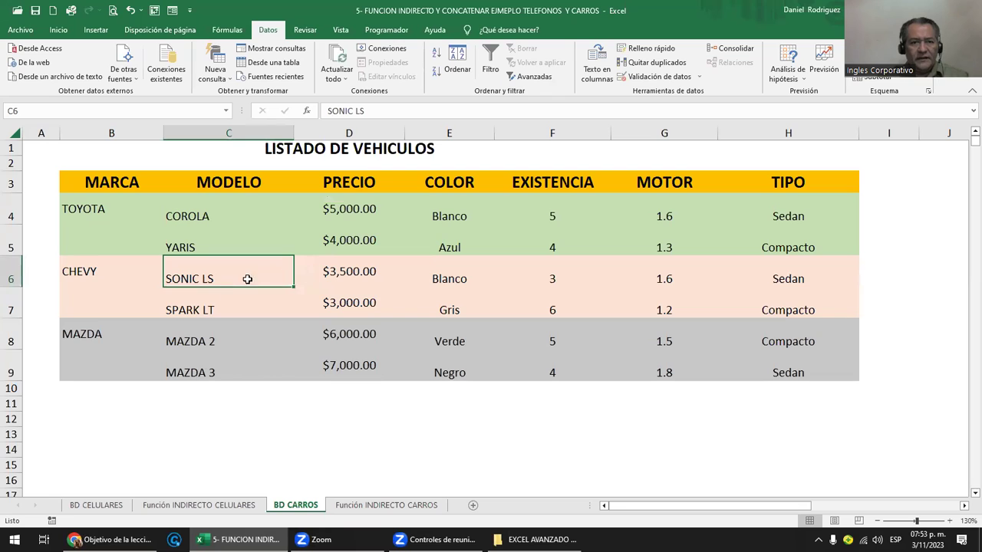
left_click(199, 218)
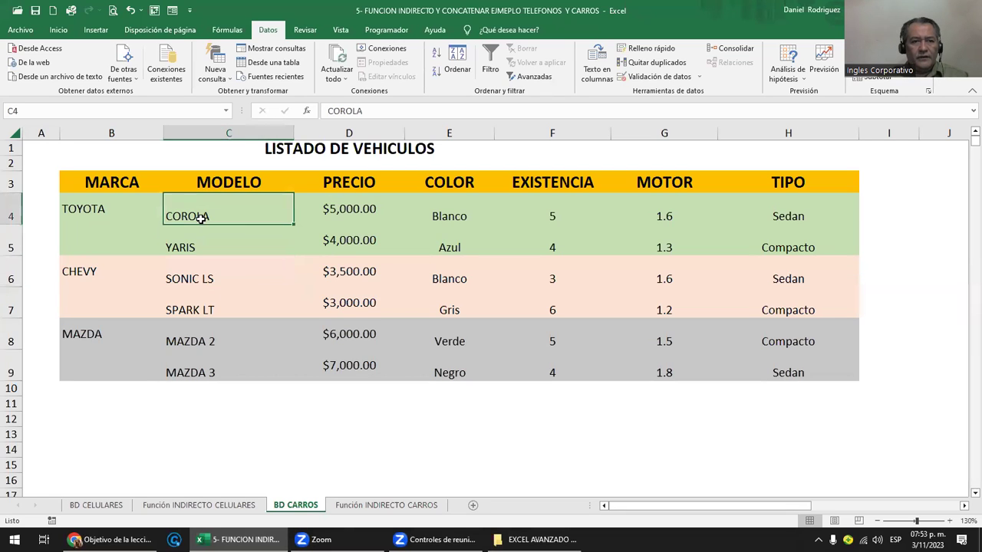
On the Función INDIRECTO CARROS sheet, review the F10 and C11 formulas and clear F10:J10.
left_click(384, 506)
left_click(347, 323)
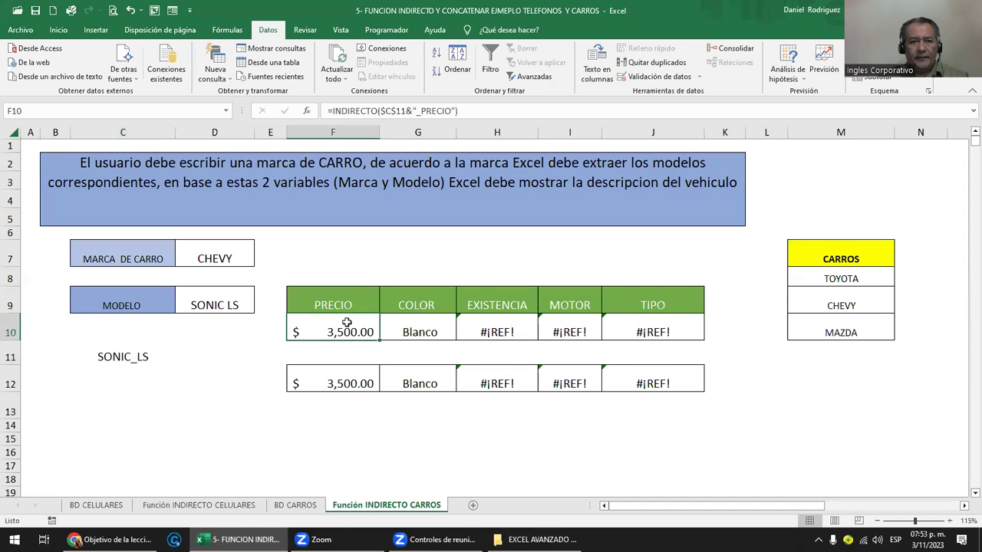
left_click(121, 352)
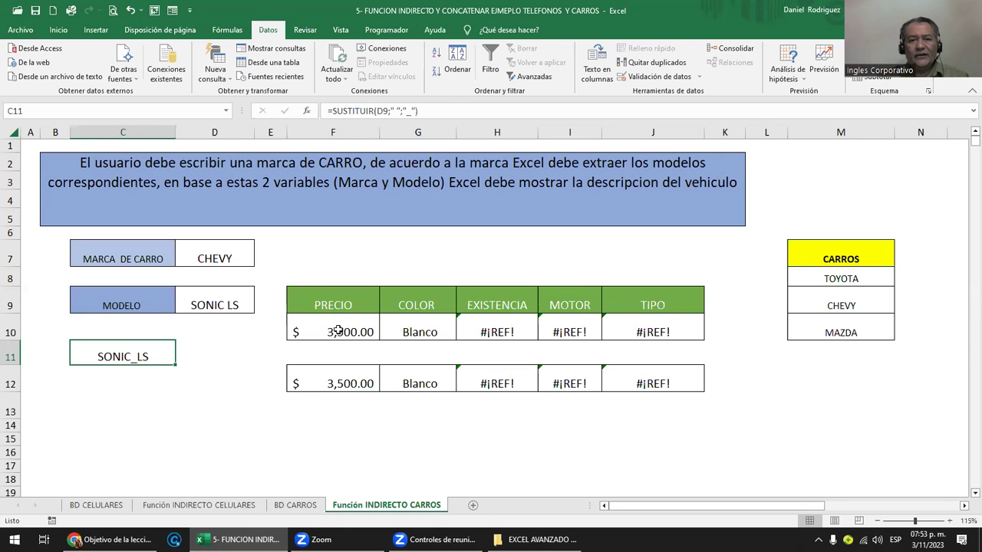
left_click(337, 330)
key("shift+Right")
key("shift+Right")
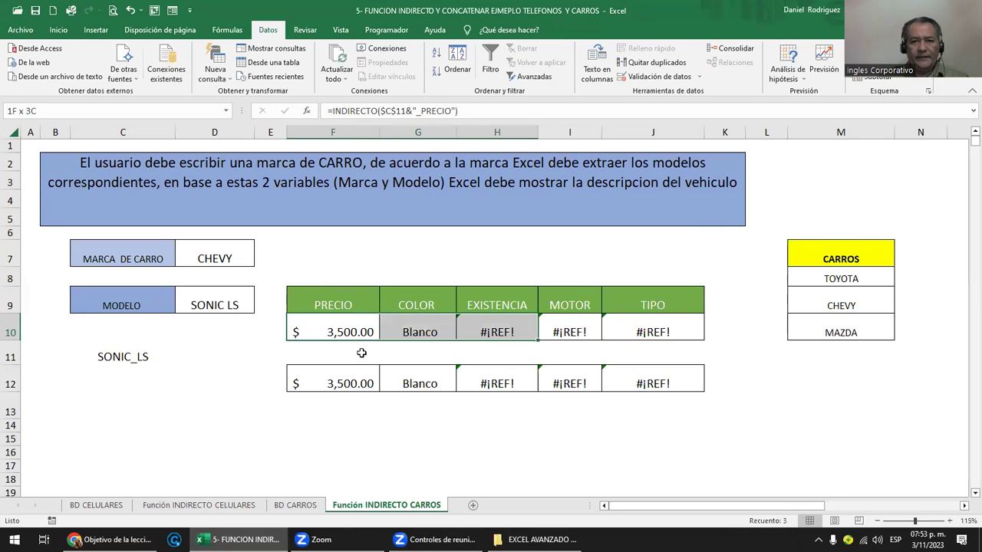
key("shift+Right")
key("shift+Right")
key("Delete")
key("Left")
key("Right")
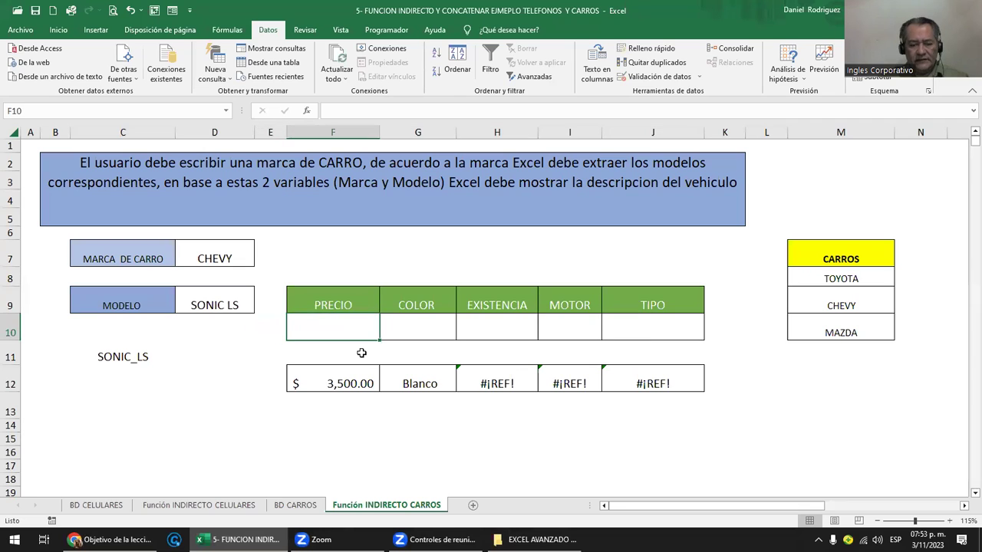
Enter =INDIRECTO($C$11&"_PRECIO") in F10, making the C11 reference absolute.
type("=INDI")
key("Down")
key("Tab")
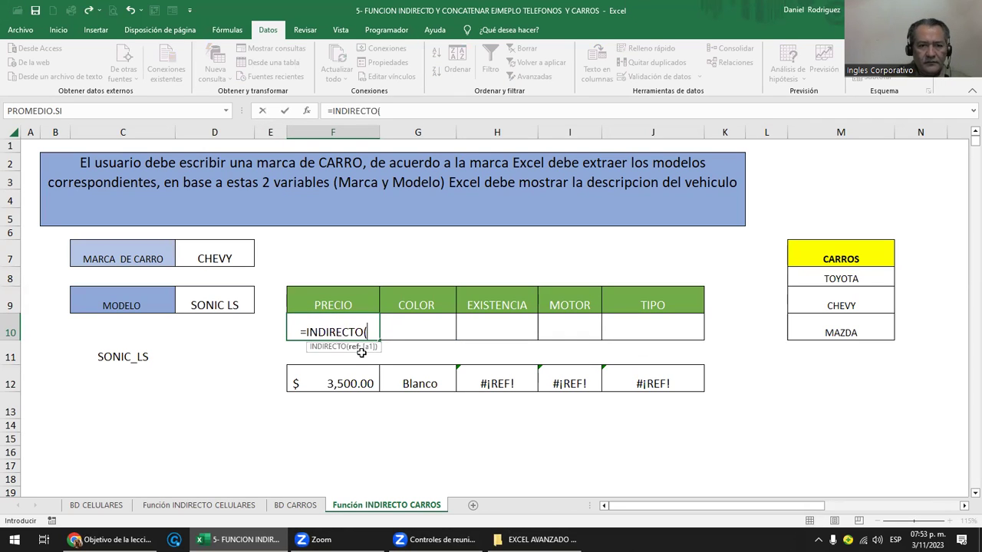
left_click(134, 357)
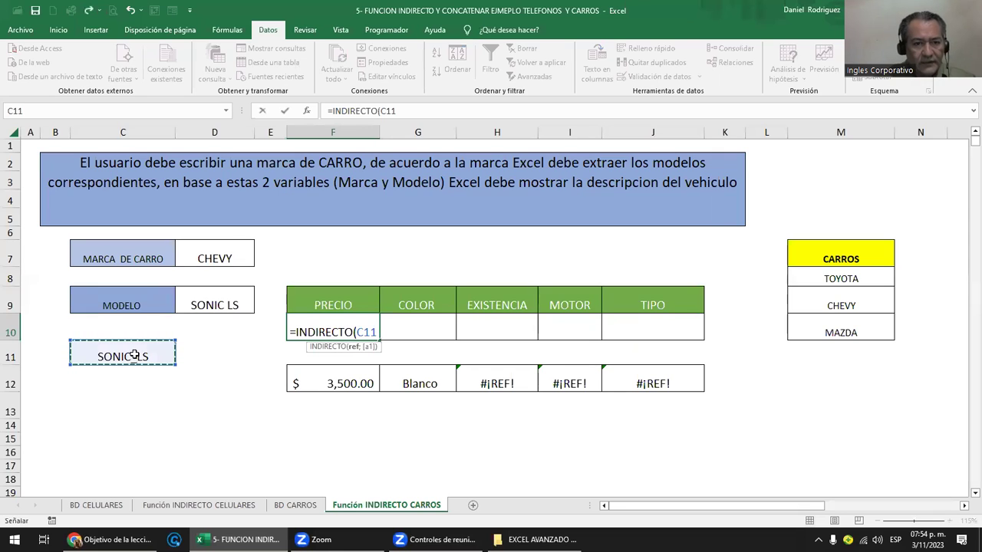
type("&")
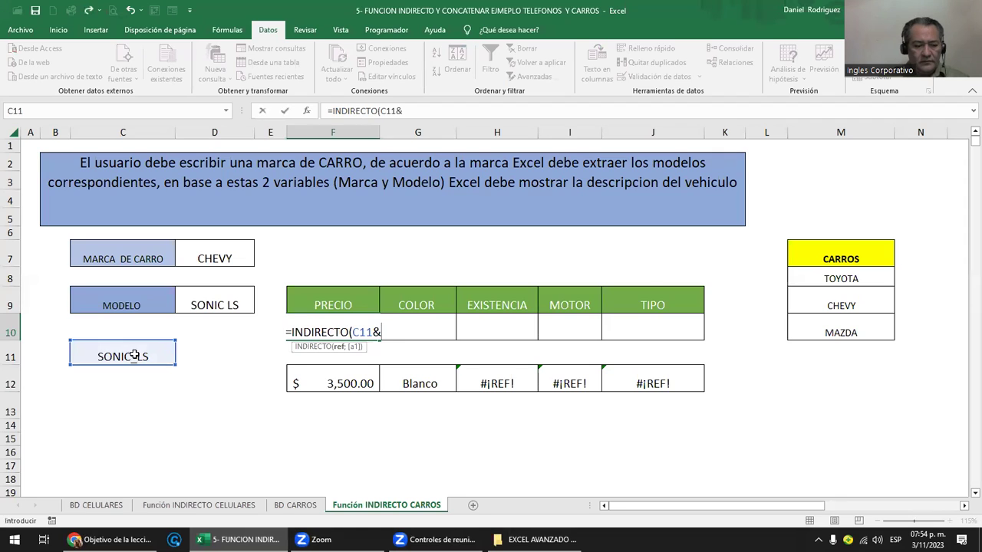
type("\"")
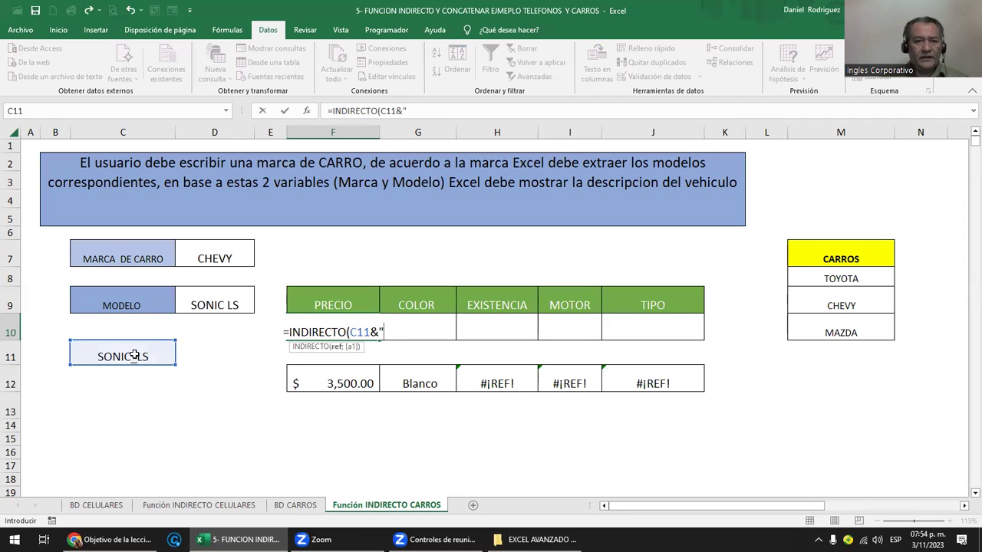
type("_")
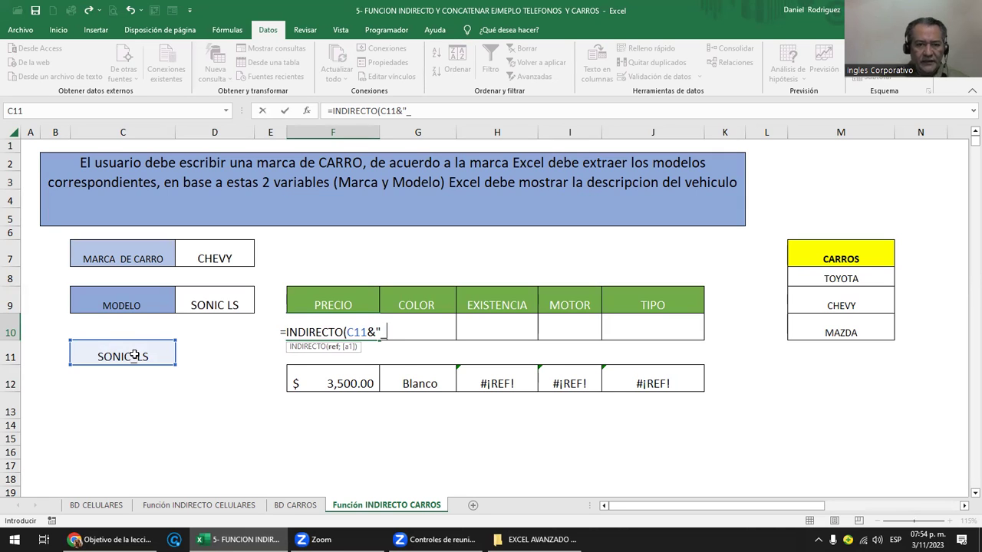
type("PRECIO\")")
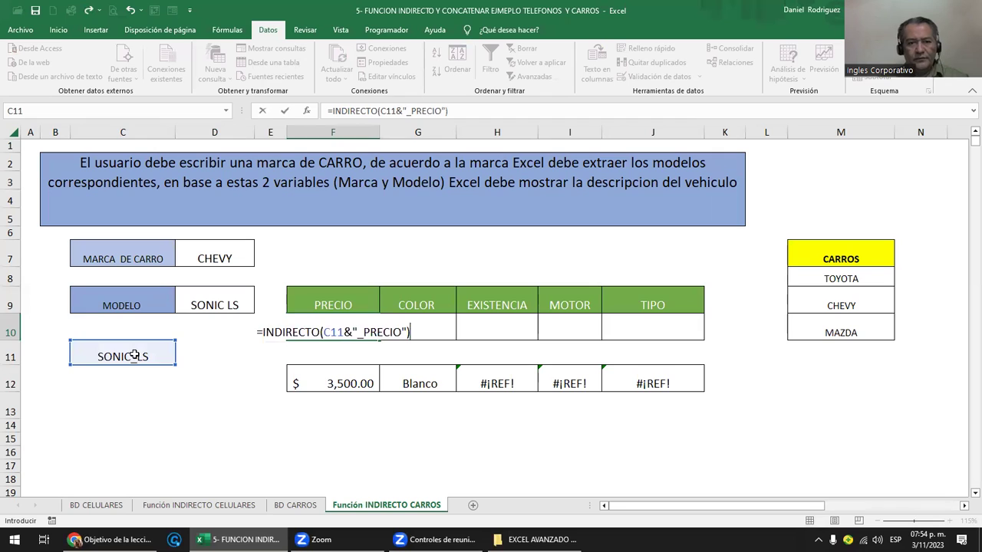
key("ctrl+Return")
key("F2")
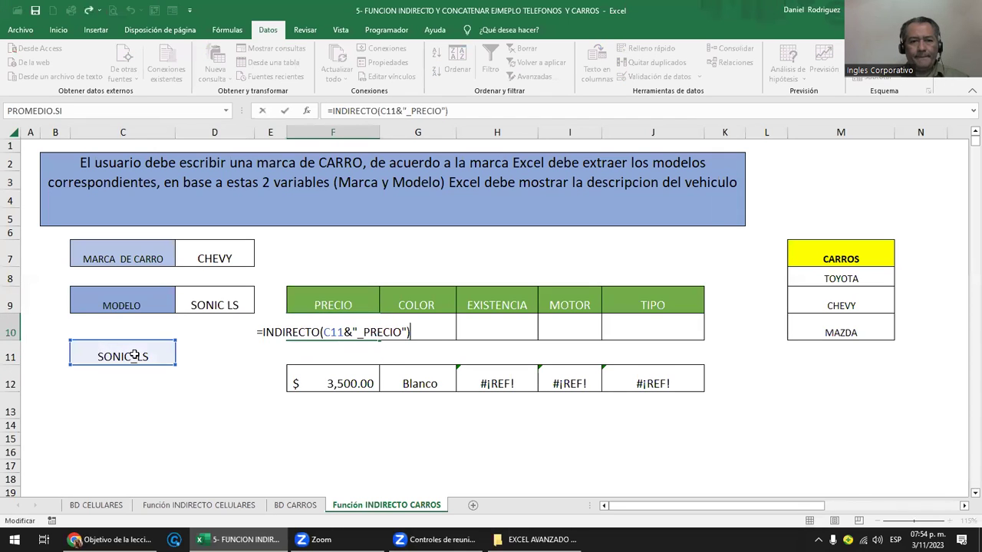
key("Left")
key("Left")
key("Left")
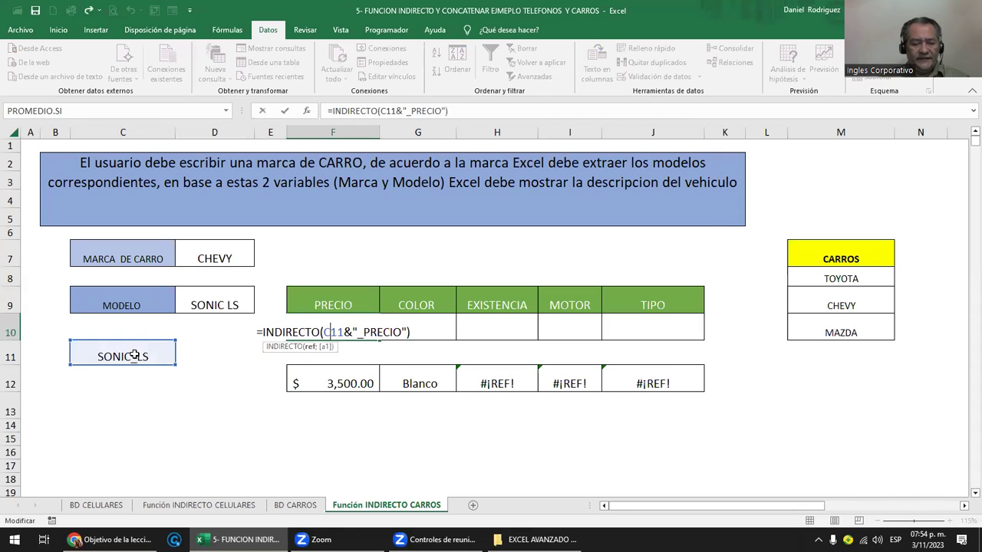
key("F4")
Copy F10's formula into G10 and change its suffix to _COLOR, returning Blanco.
key("ctrl+Return")
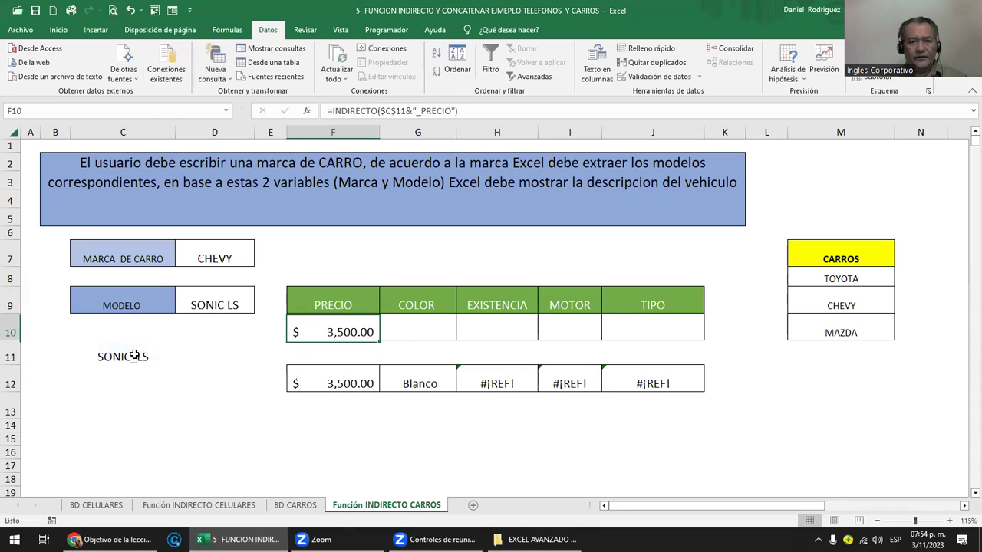
key("ctrl+c")
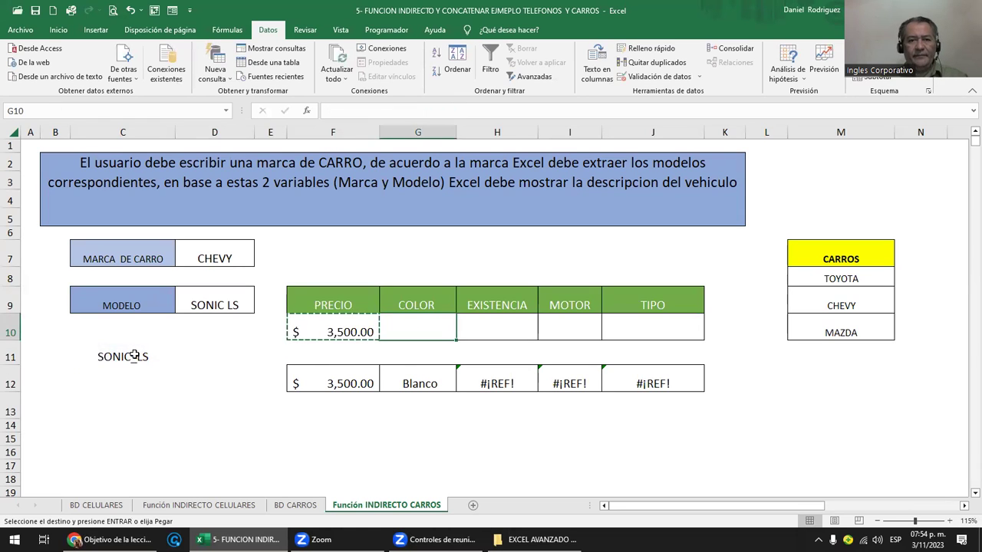
key("F2")
key("Left")
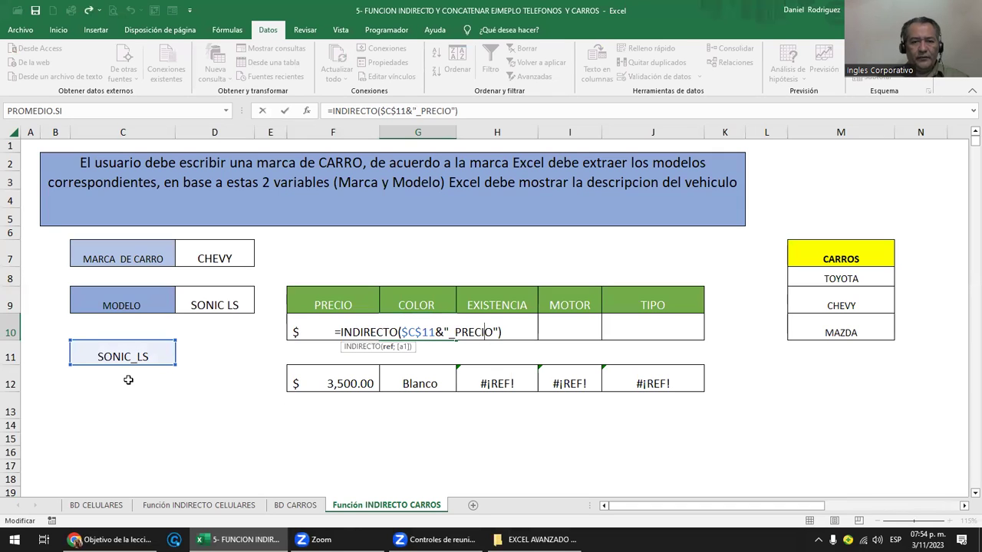
key("Delete")
key("Delete")
key("Delete")
key("Delete")
key("Delete")
key("Delete")
type("COLOR")
key("Return")
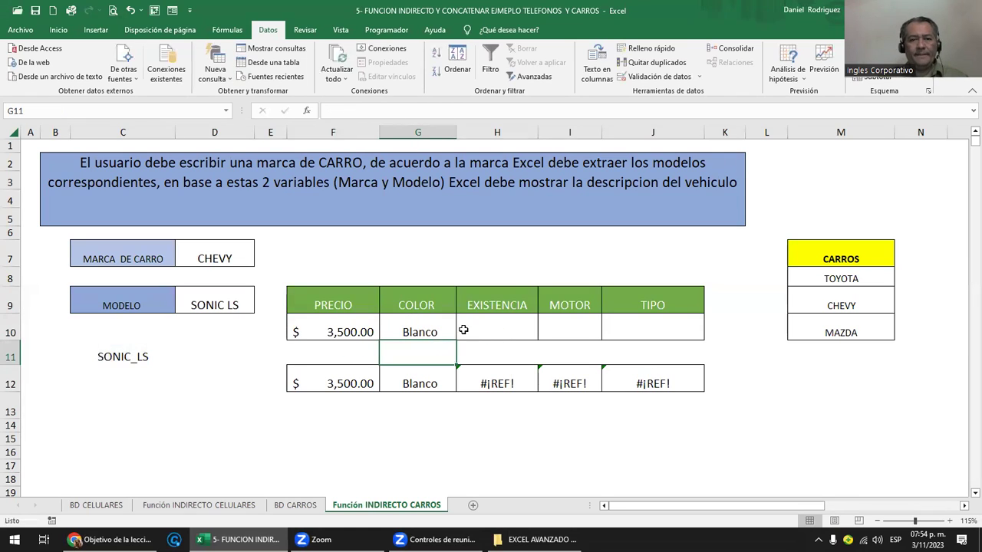
Fill the formula across H10:J10 and change H10's suffix to _EXISTENCIA.
left_click(440, 331)
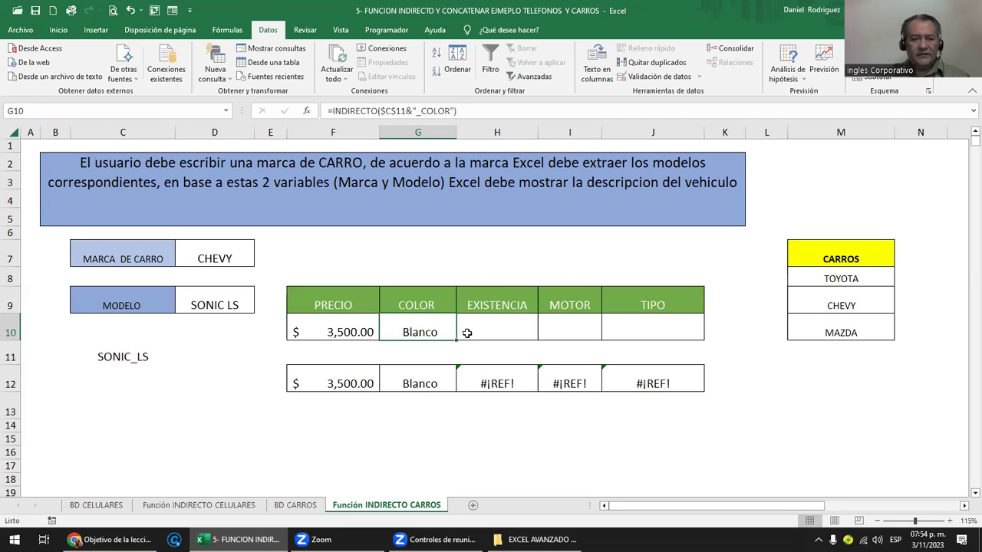
key("ctrl+c")
key("Right")
key("shift+Right")
key("shift+Right")
key("ctrl+v")
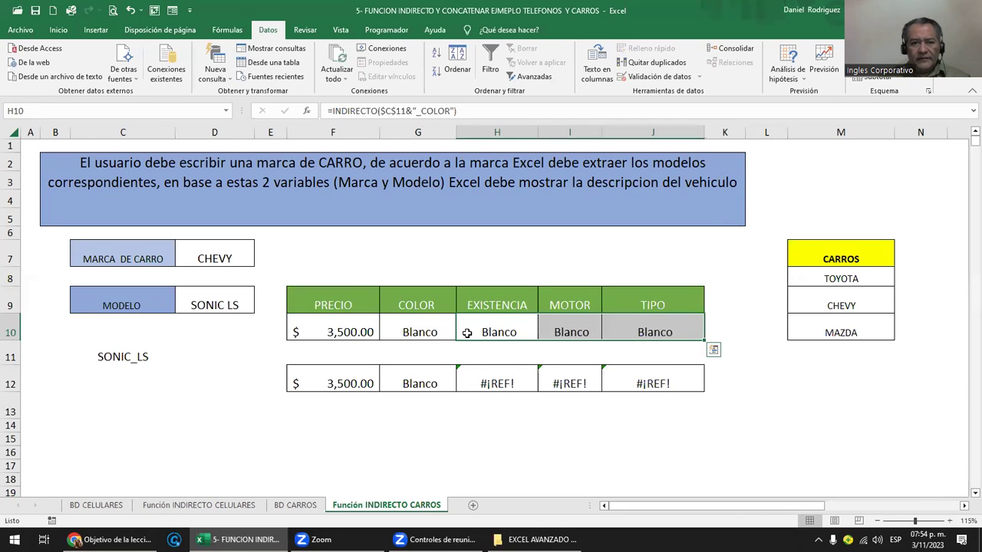
left_click(466, 332)
double_click(468, 332)
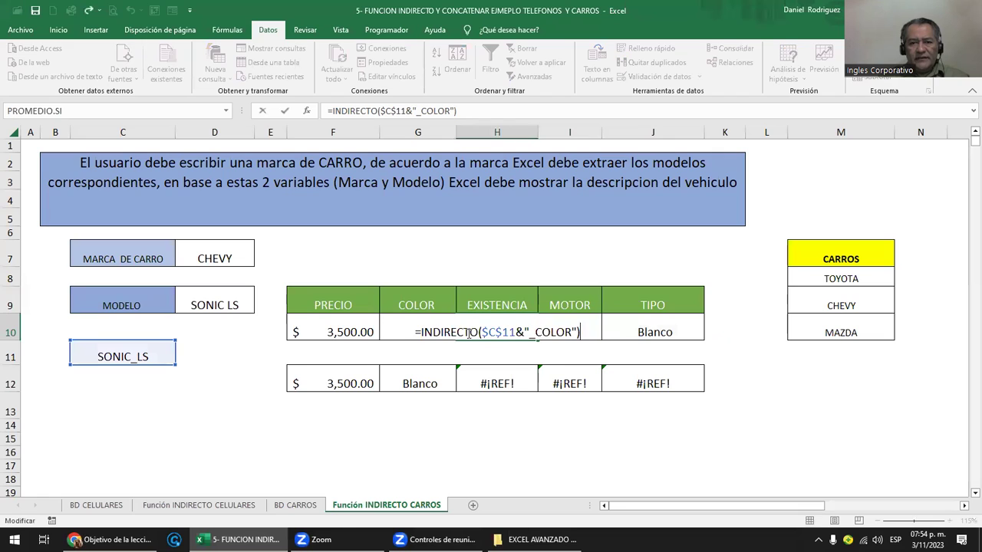
key("Left")
key("Left")
key("Delete")
key("Delete")
key("Delete")
key("Delete")
key("Delete")
type("EXISTENCIA")
key("Return")
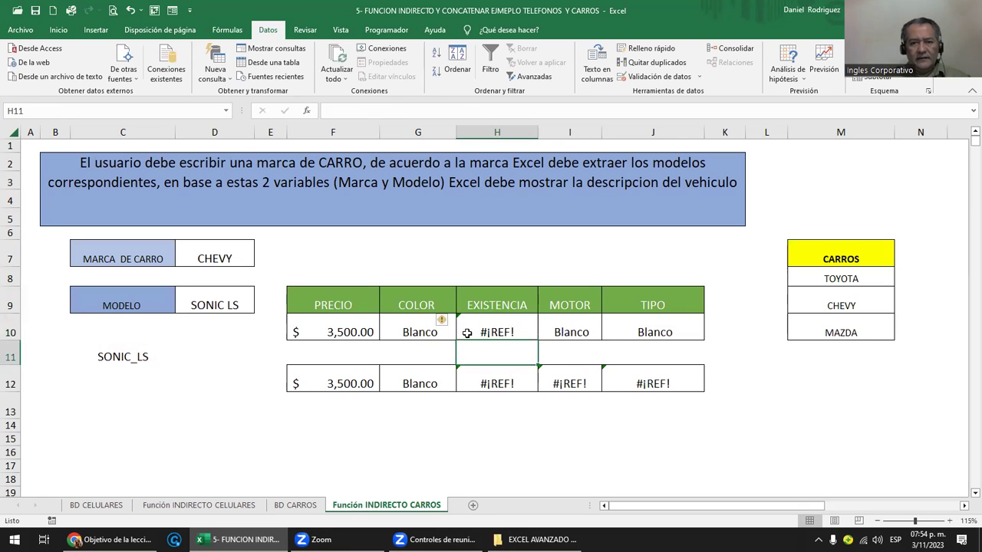
Change I10's formula to =INDIRECTO($C$11&"_MOTOR").
key("Up")
key("Right")
key("F2")
key("Left")
key("Left")
key("Left")
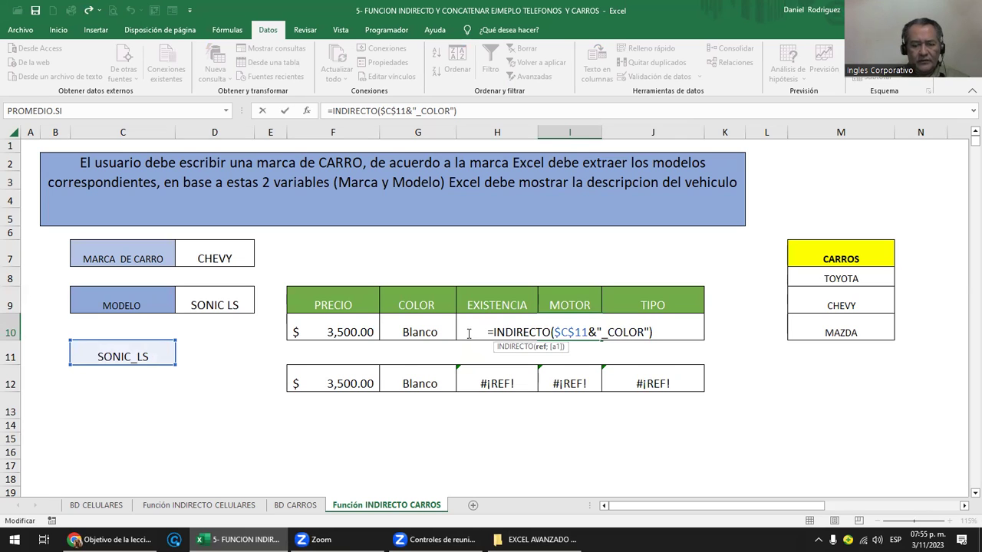
type("MOTOR")
key("Delete")
key("Delete")
key("Delete")
key("Delete")
key("Delete")
key("Return")
key("Up")
Change J10's formula to =INDIRECTO($C$11&"_TIPO").
key("Right")
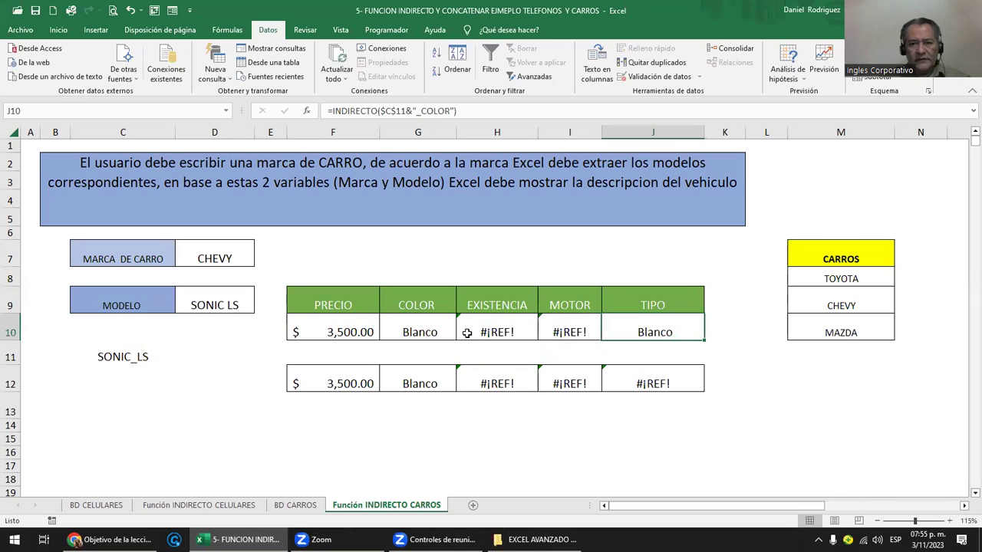
key("F2")
key("Left")
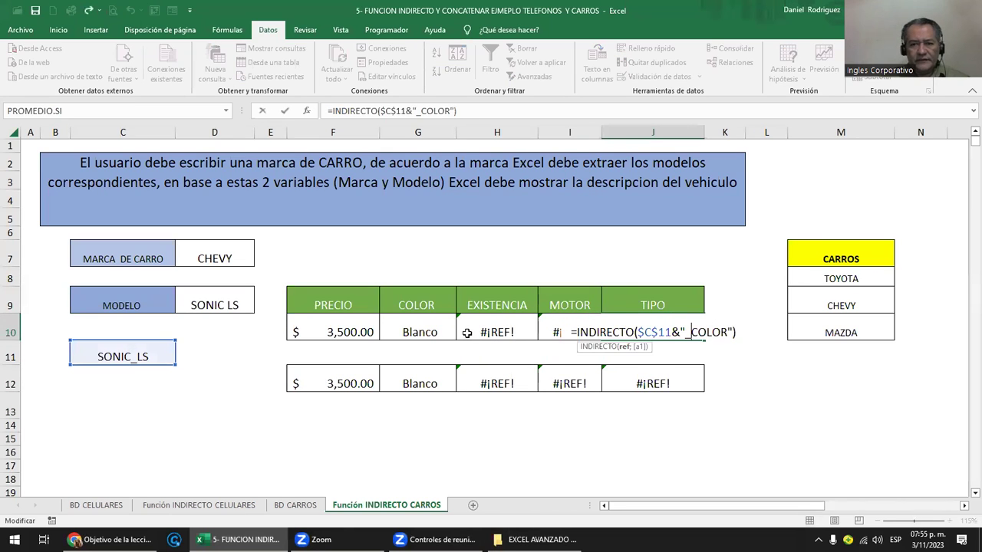
key("Left")
key("Left")
key("Left")
type("TIPO")
key("Delete")
key("Delete")
key("Delete")
key("Delete")
key("Return")
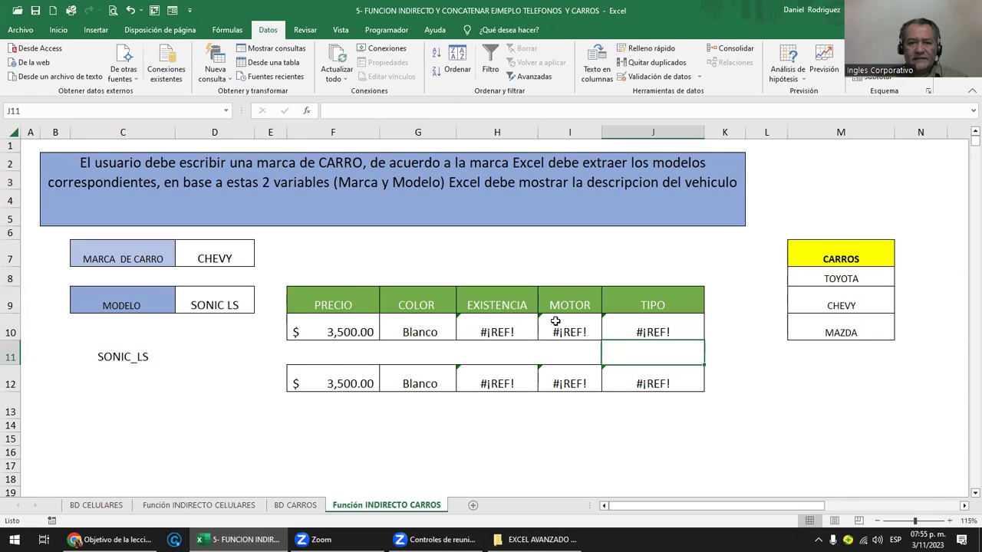
On BD CARROS, define the name SONIC_LS_EXISTENCI (missing its final A) for the stock cell F6.
left_click(295, 506)
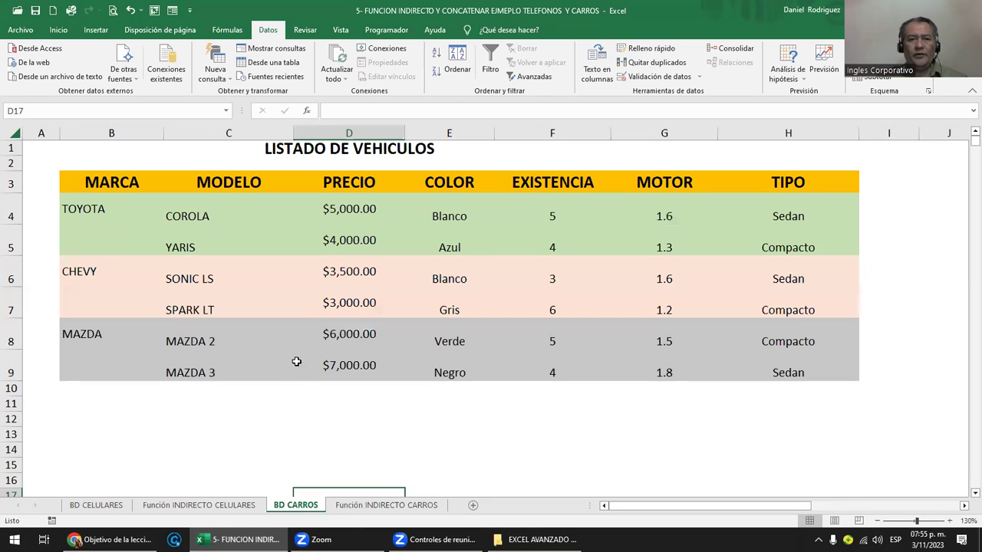
left_click(196, 278)
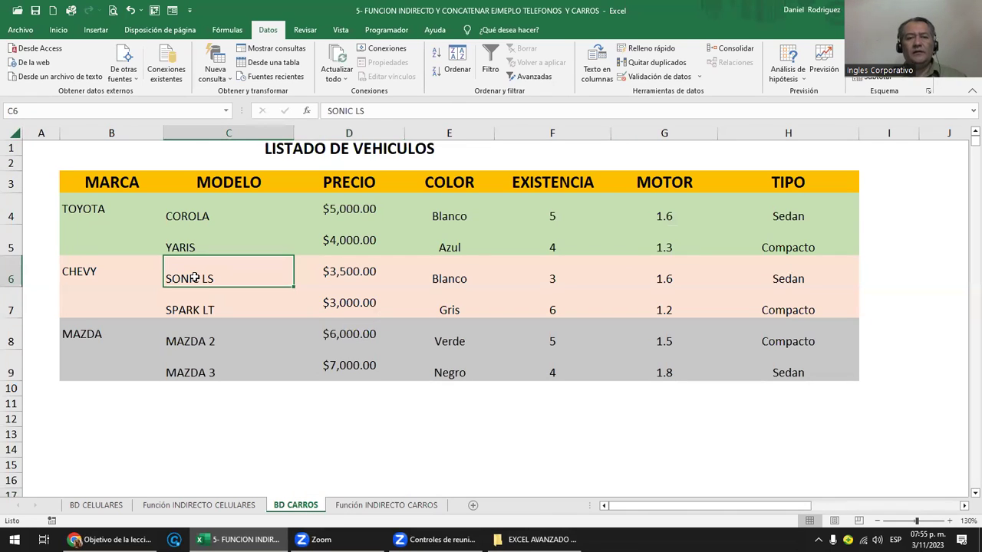
right_click(196, 280)
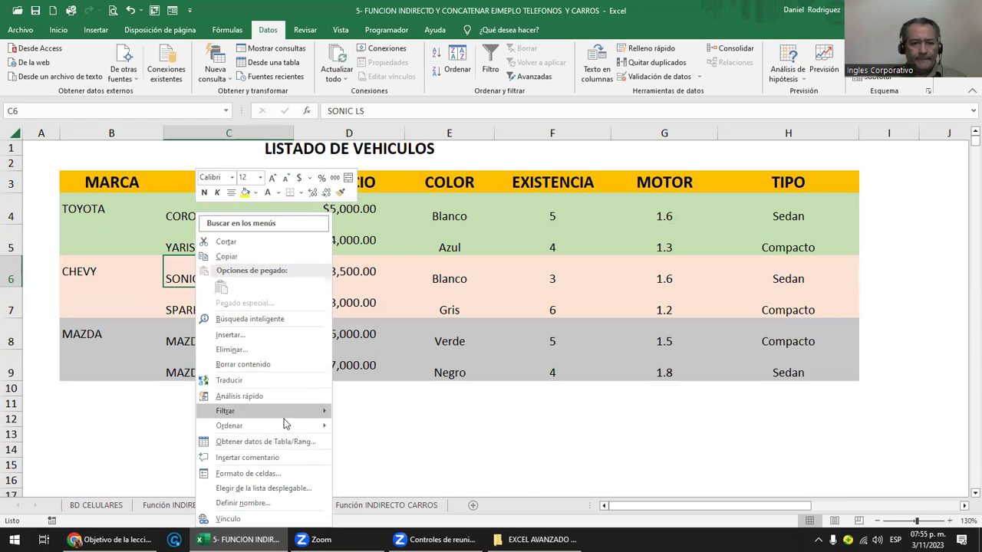
mouse_move(263, 412)
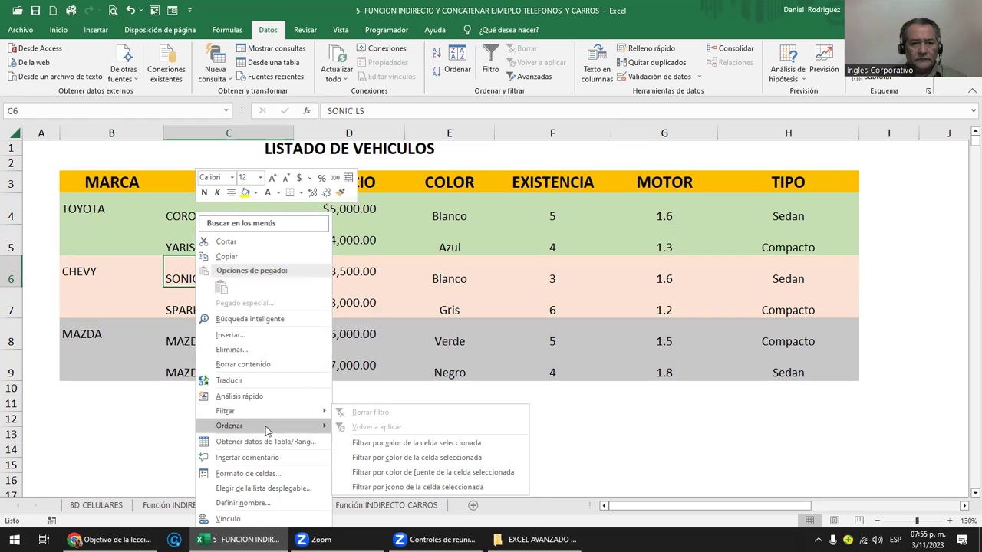
left_click(267, 502)
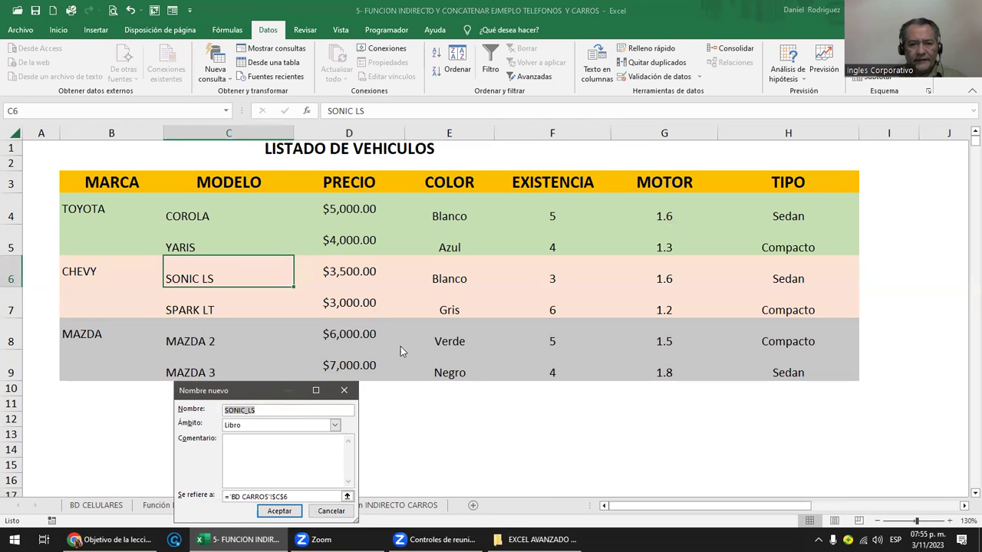
left_click_drag(278, 392, 496, 316)
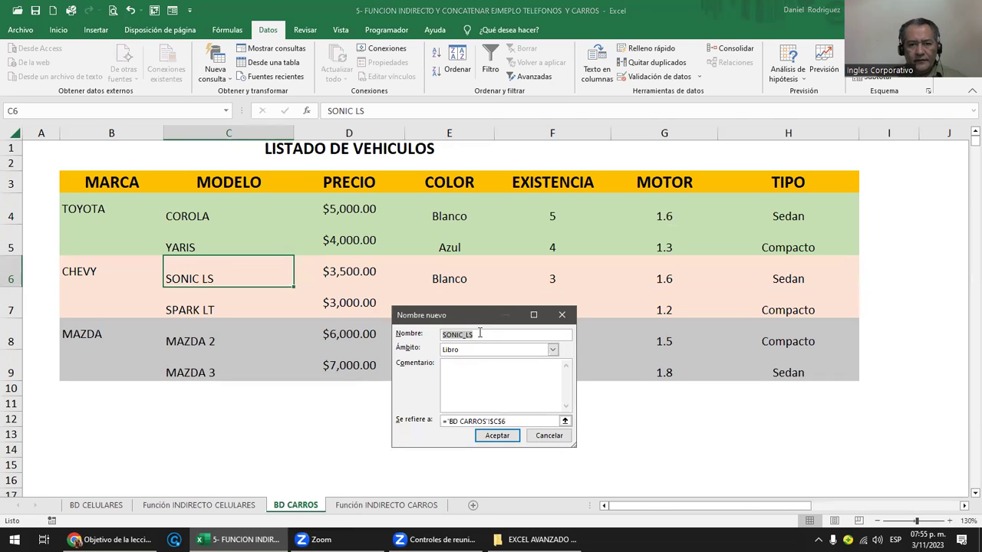
left_click(478, 335)
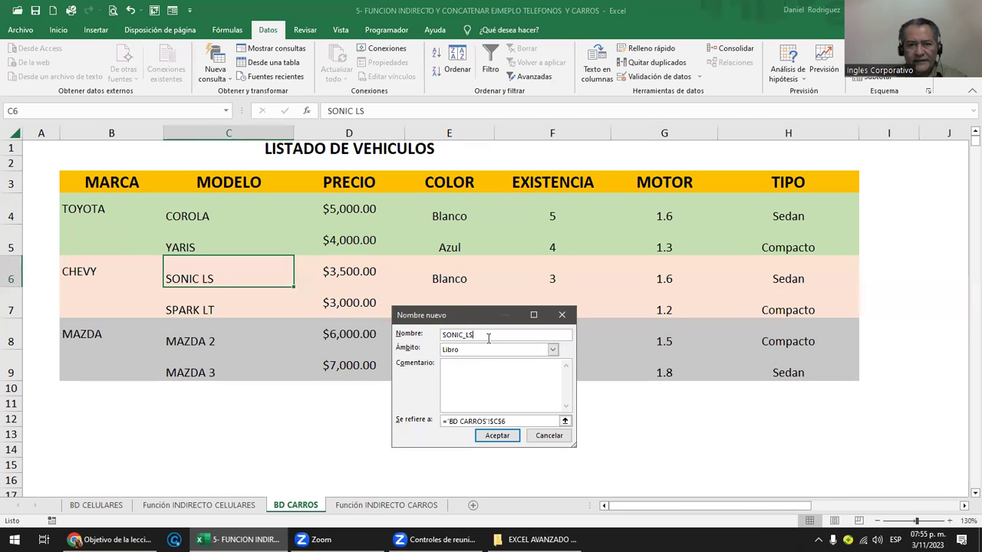
type("_EXISTENCI")
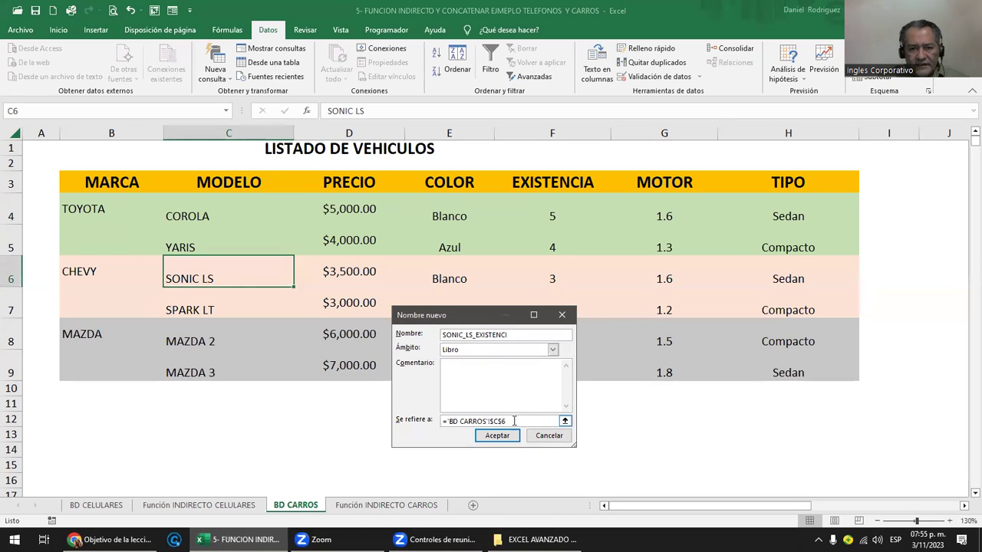
left_click(513, 421)
left_click(551, 280)
left_click(496, 436)
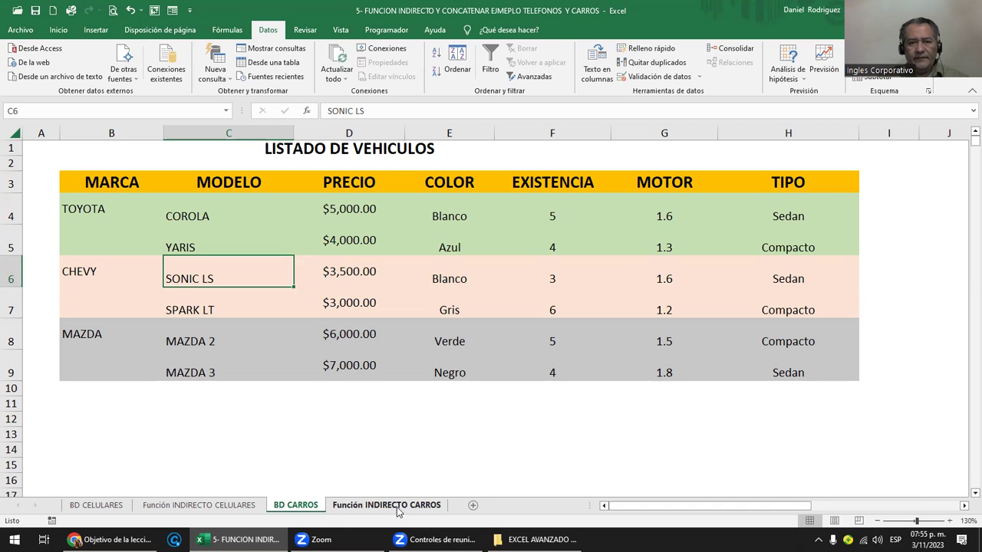
Define the name SONIC_LS_MOTOR referring to the SONIC LS motor cell G6.
right_click(213, 286)
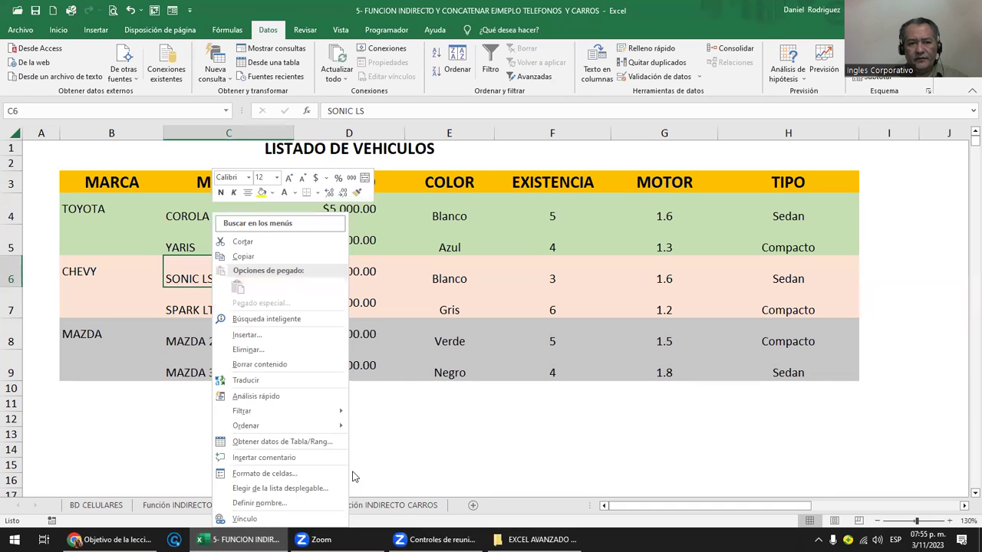
left_click(260, 503)
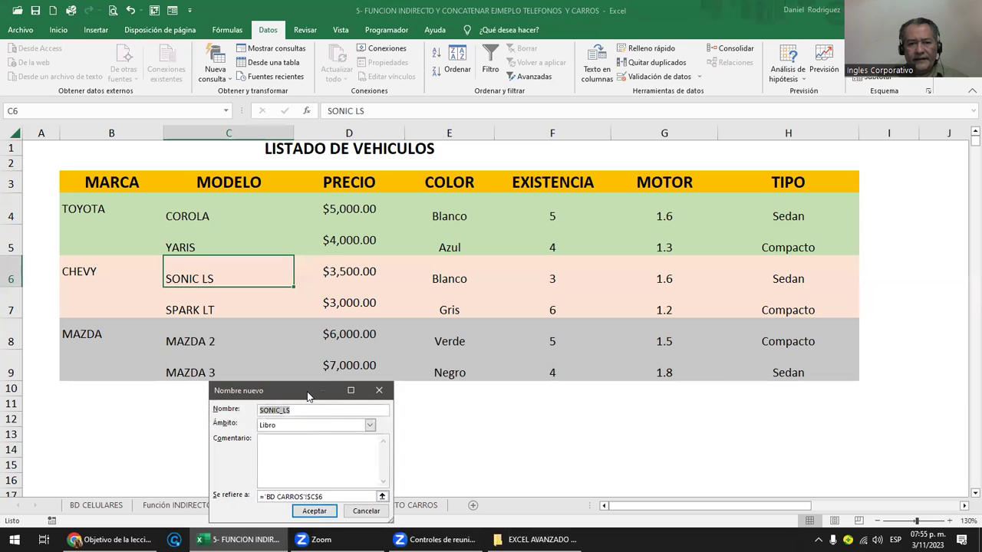
left_click_drag(306, 392, 521, 331)
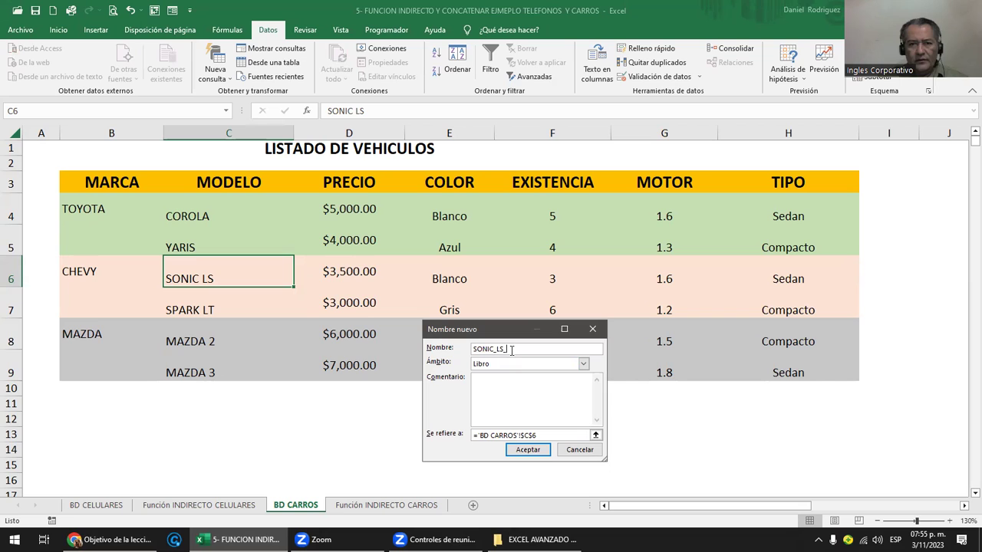
type("_MOTOR")
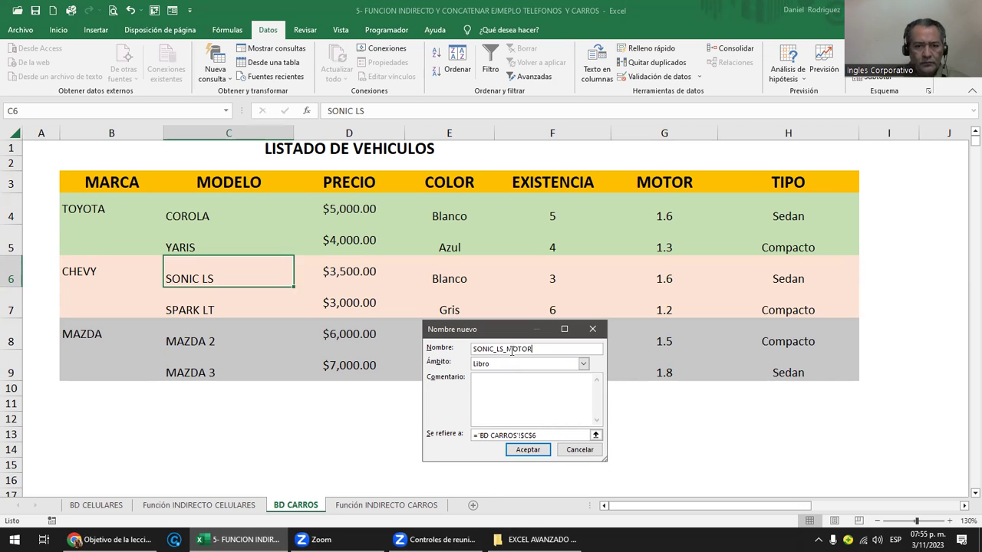
left_click(547, 434)
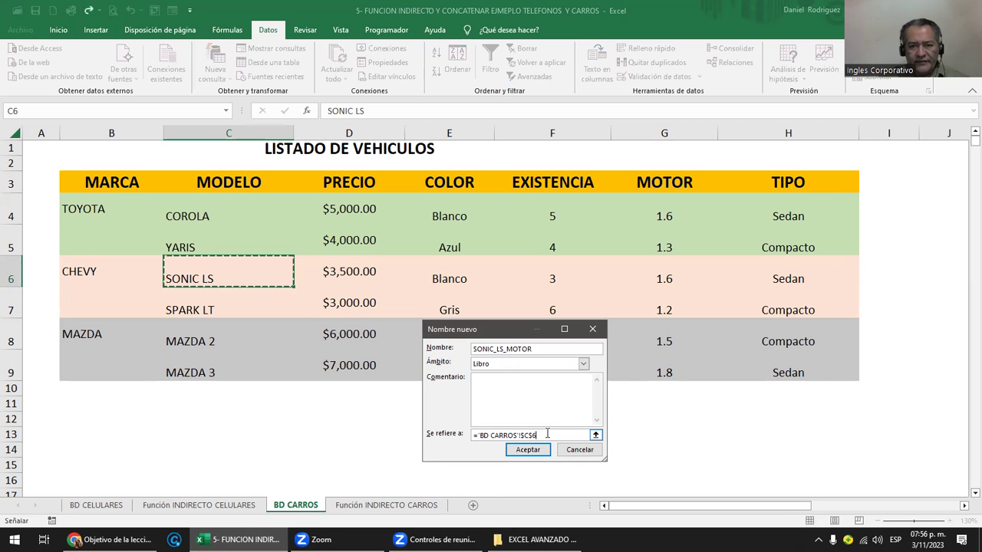
left_click(660, 270)
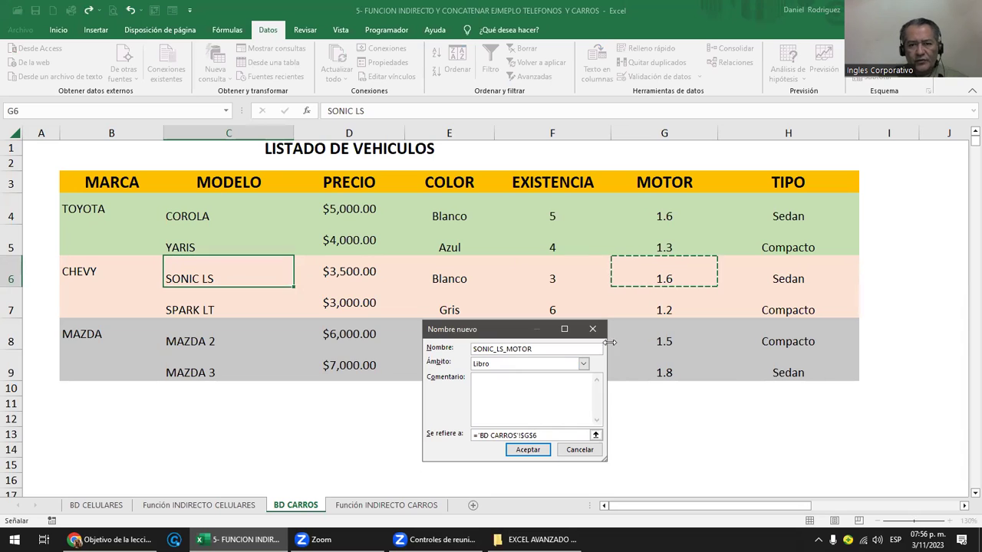
left_click(526, 450)
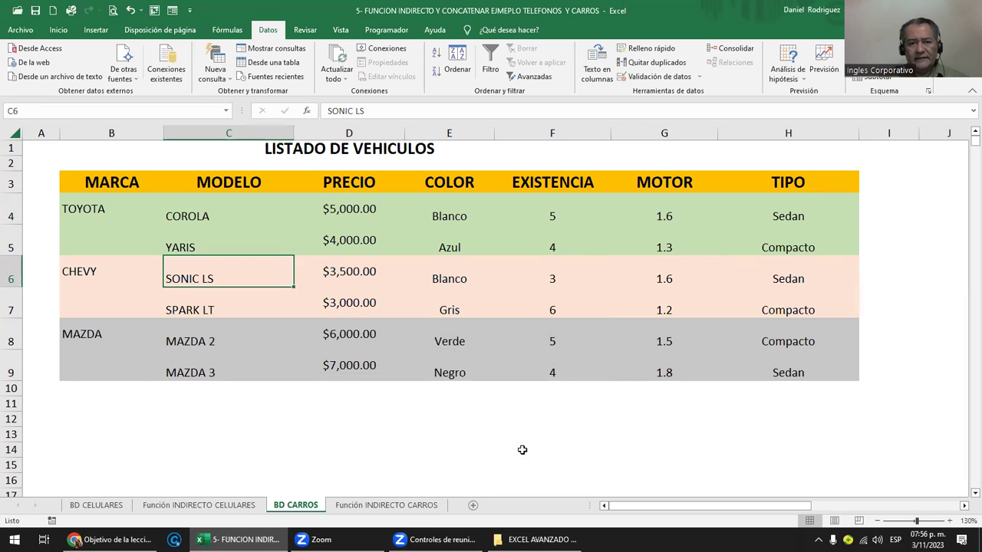
Define SONIC_LS_TIPO for the type cell H6, then return to the Función INDIRECTO CARROS sheet.
right_click(225, 274)
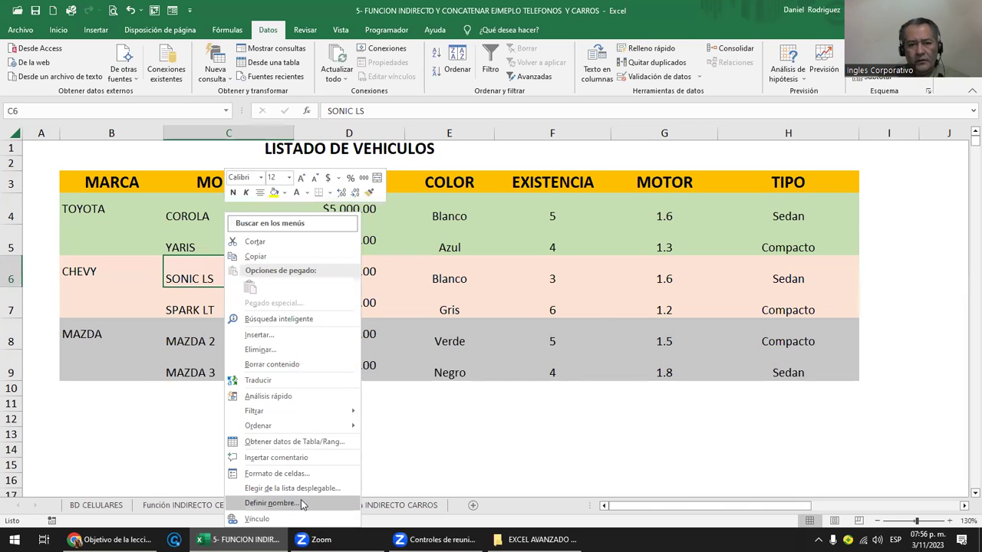
left_click(271, 503)
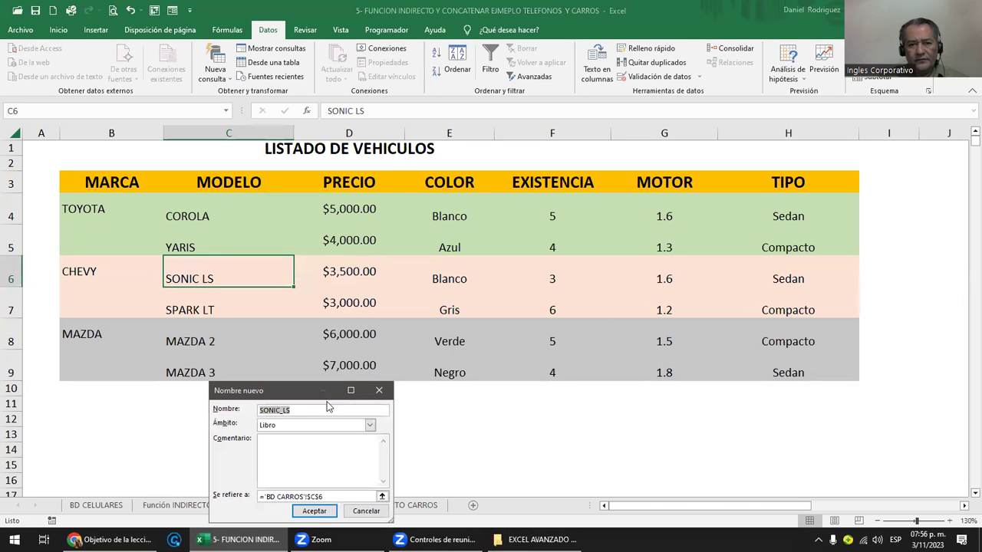
left_click_drag(303, 387, 576, 331)
left_click(572, 354)
type("_TIPO")
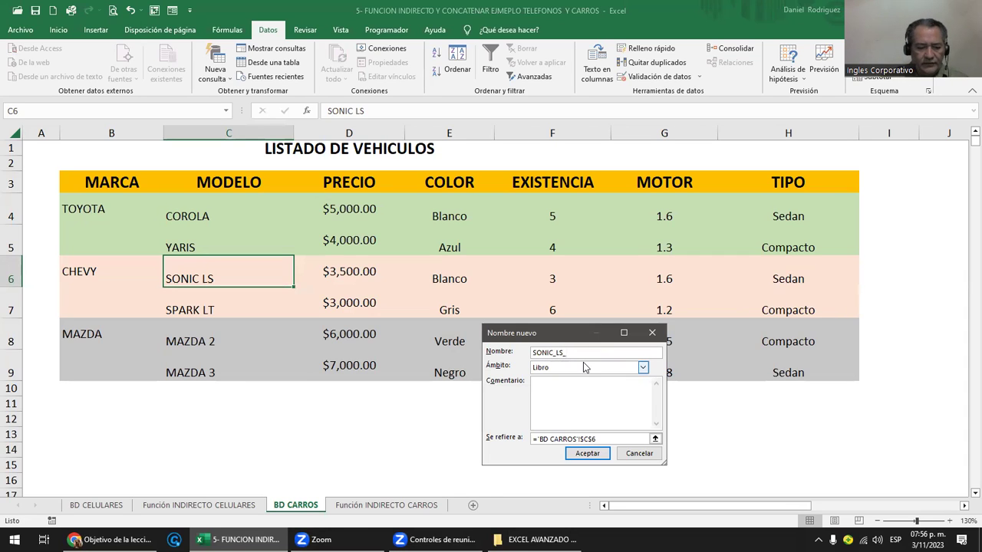
left_click(614, 441)
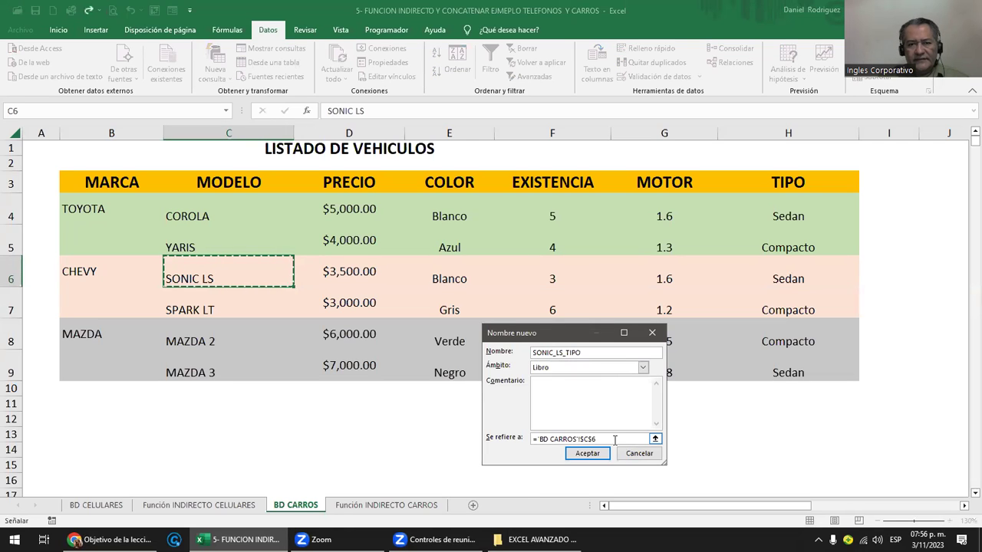
left_click(776, 275)
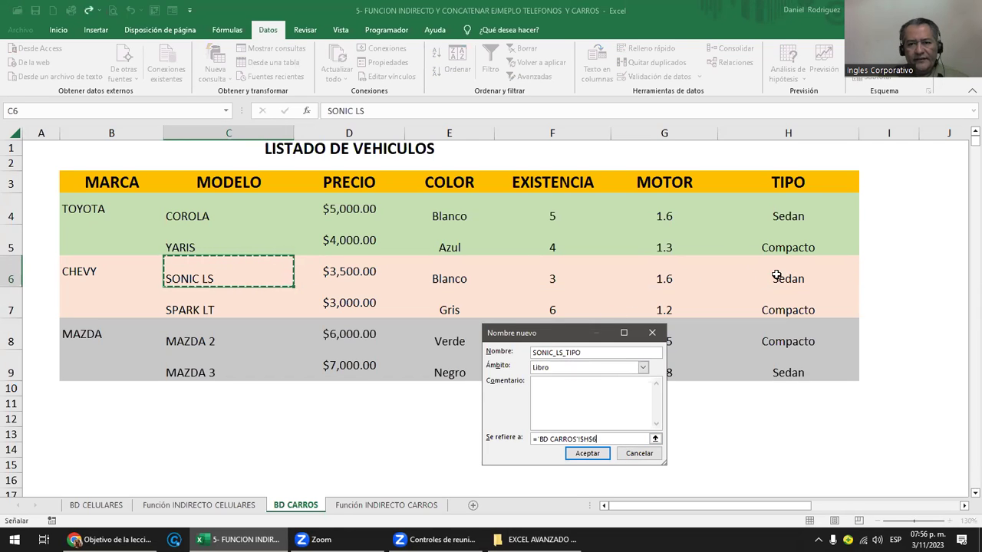
left_click(586, 454)
left_click(362, 505)
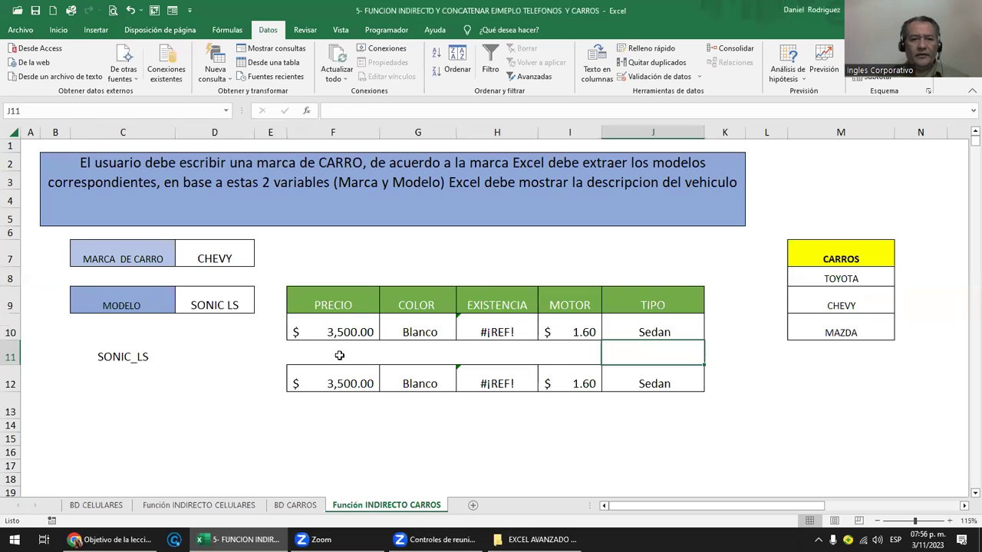
double_click(495, 330)
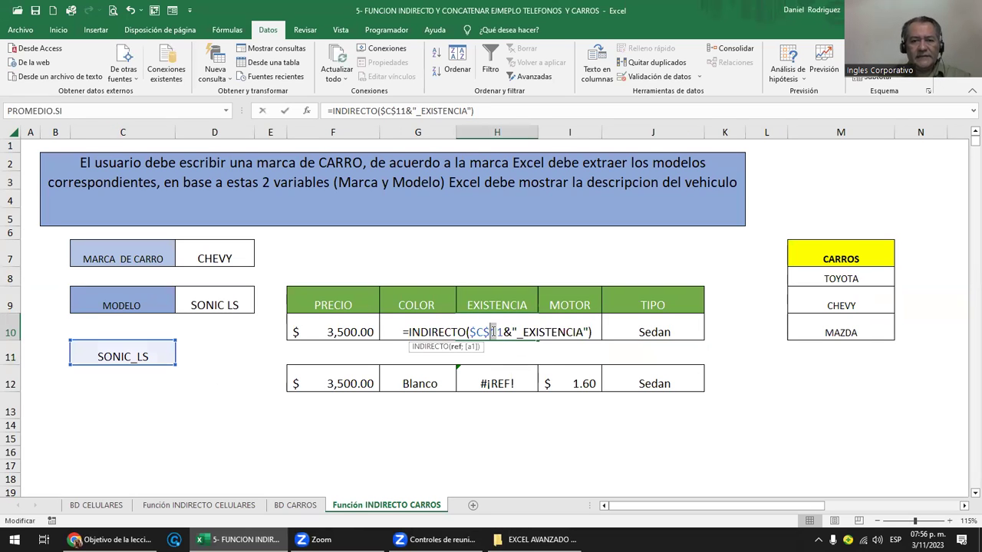
left_click(322, 258)
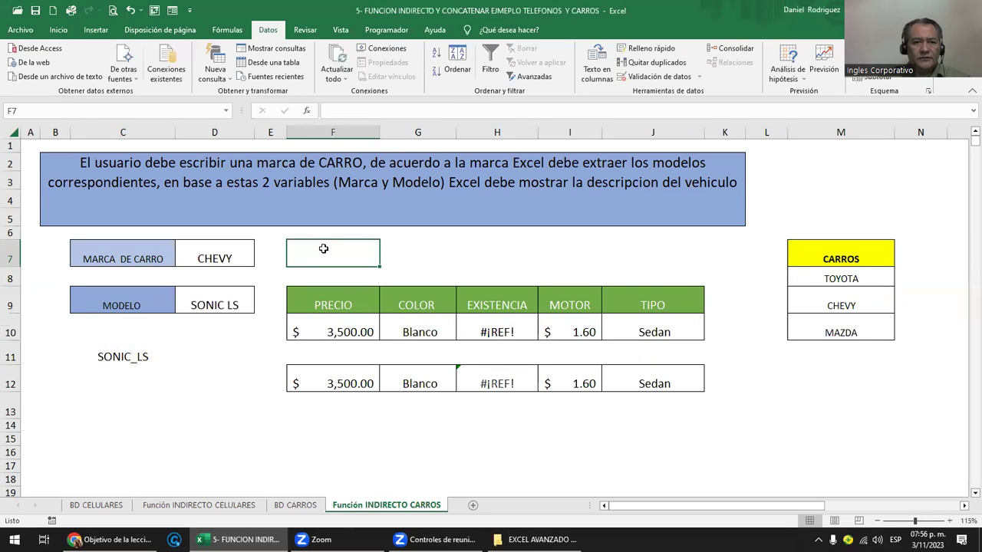
left_click(227, 109)
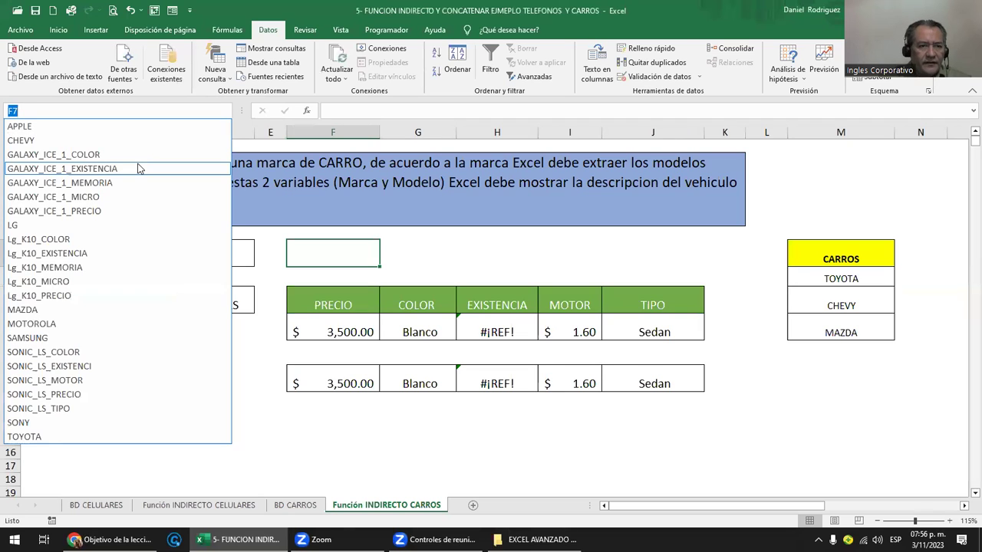
left_click(86, 371)
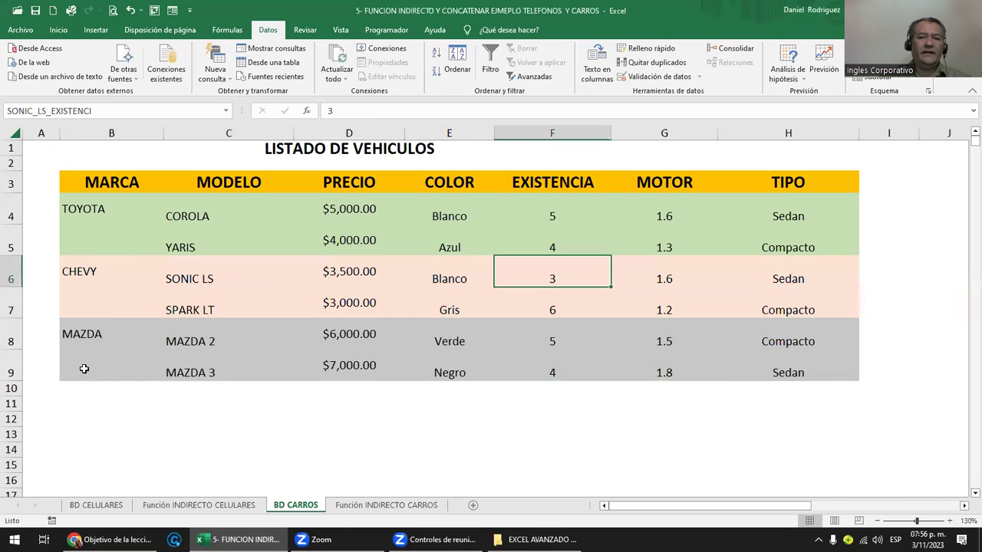
left_click(389, 504)
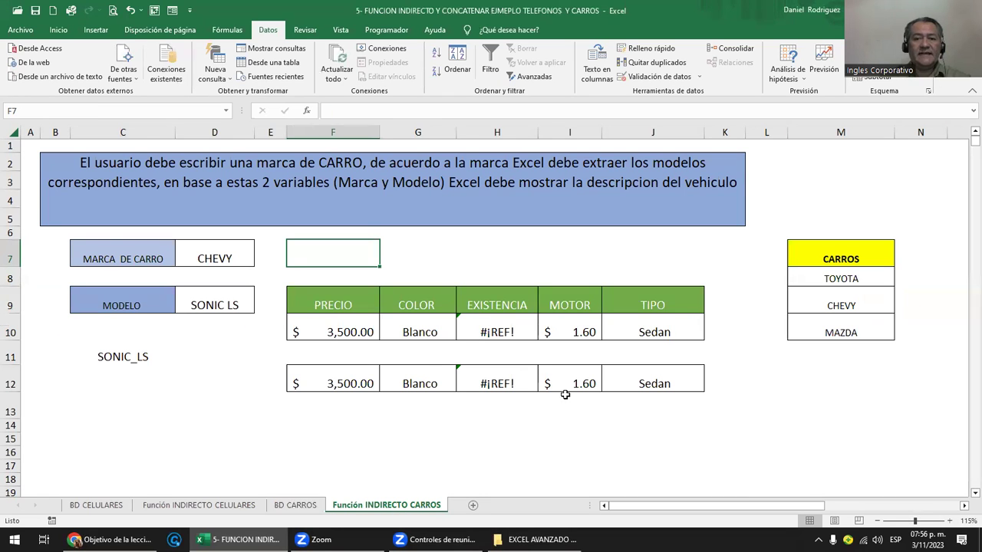
left_click(498, 329)
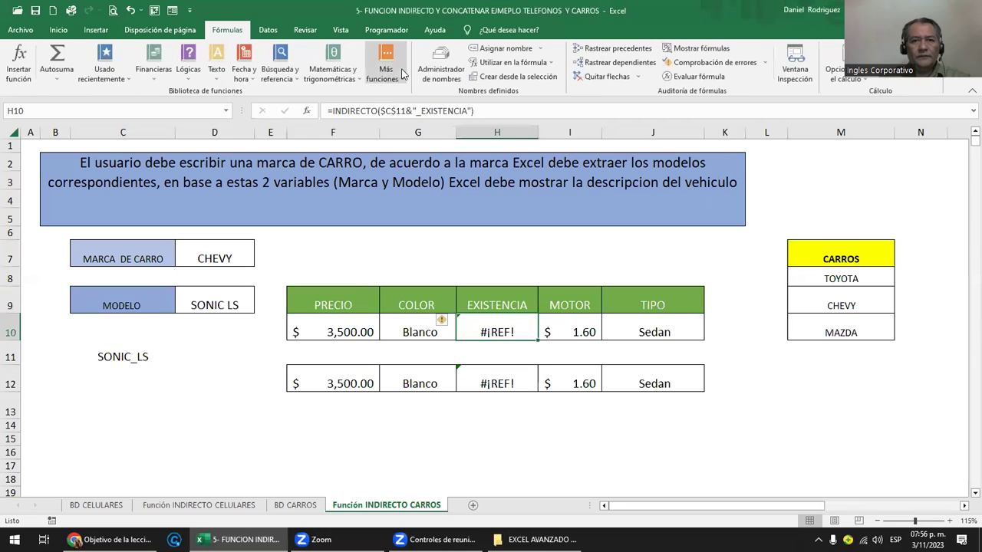
Open the Name Manager and enlarge it so every defined name is visible.
left_click(451, 81)
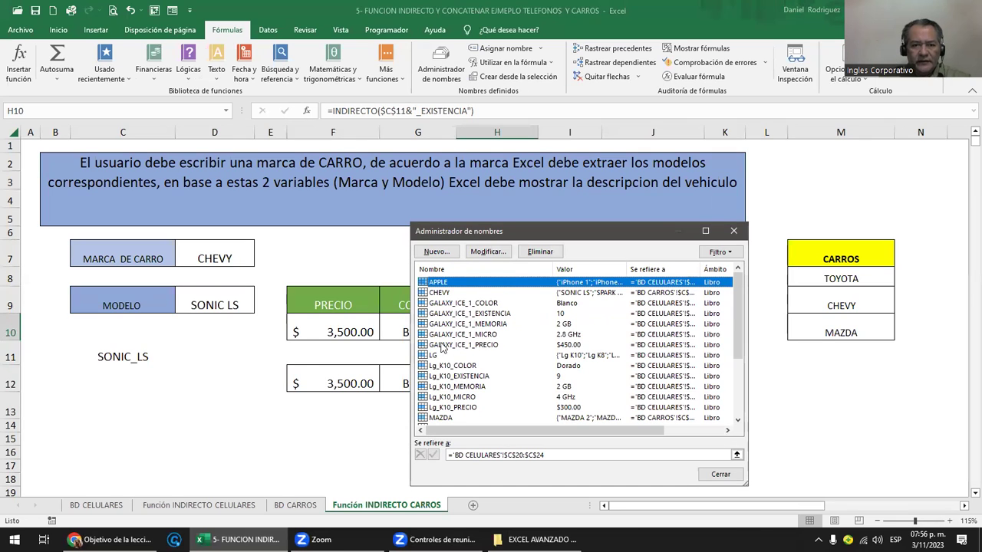
scroll(470, 360, "down", 2)
scroll(479, 359, "down", 1)
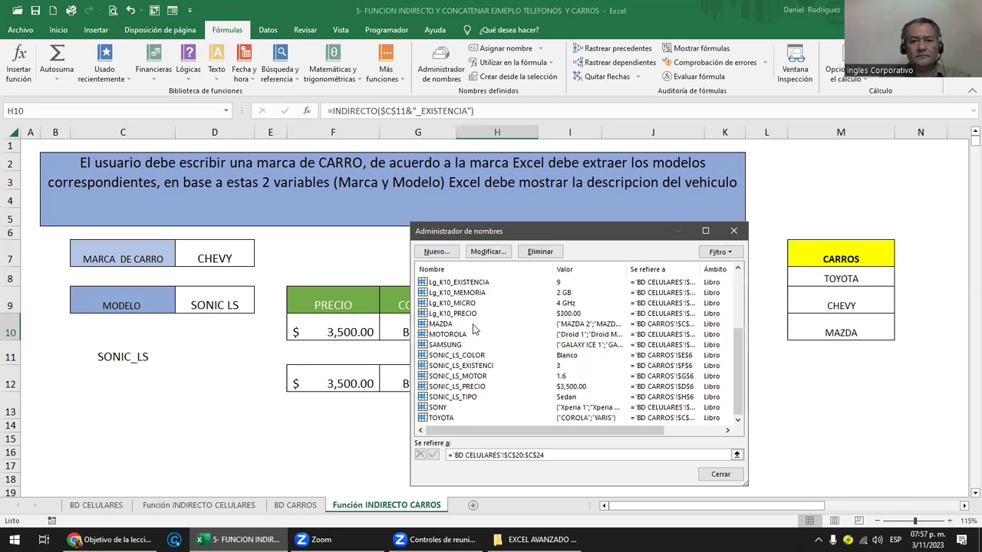
scroll(473, 329, "up", 2)
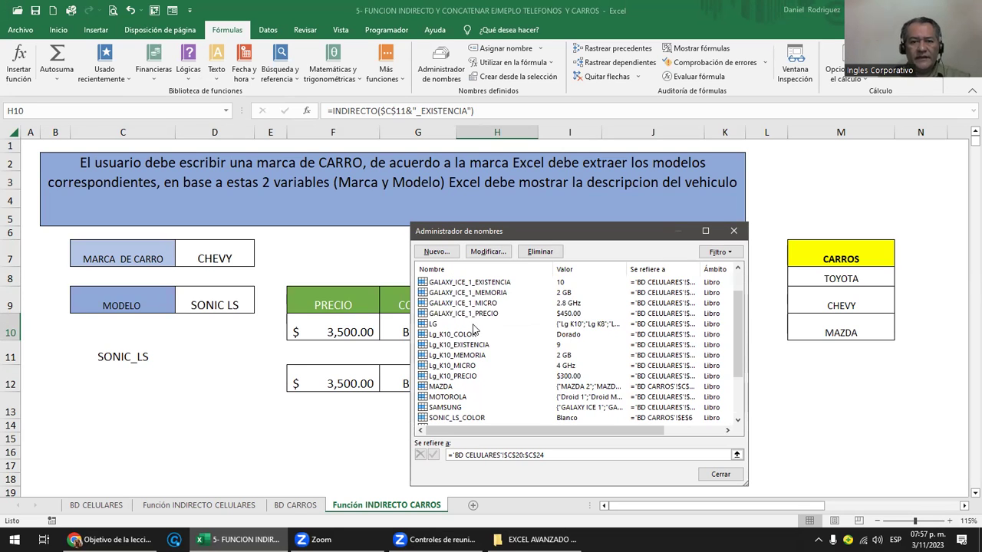
left_click_drag(628, 232, 541, 148)
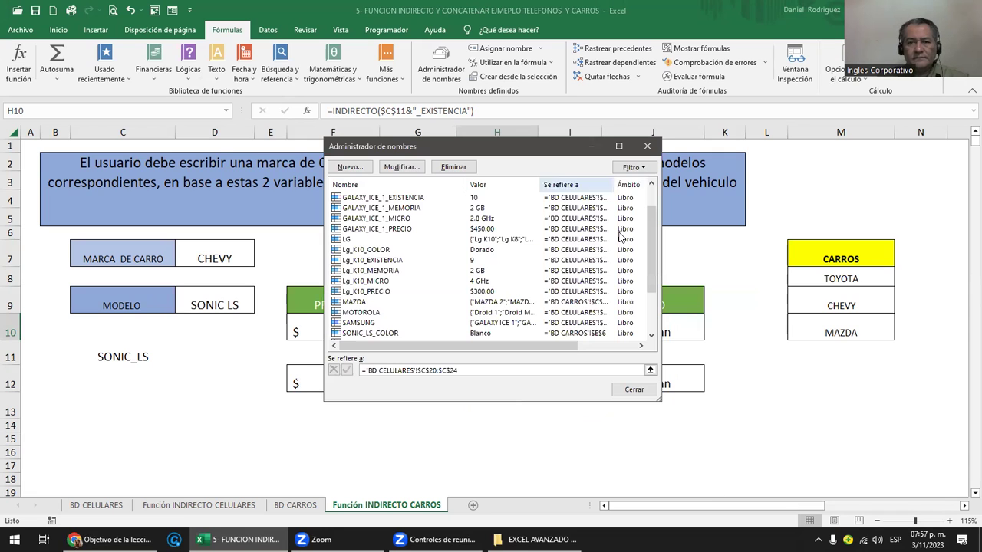
left_click_drag(658, 398, 763, 478)
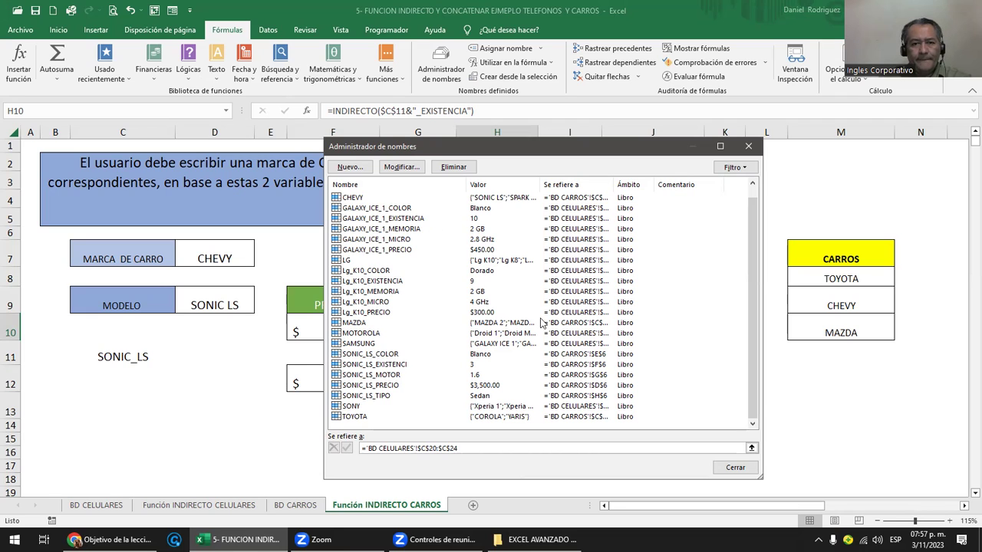
Rename SONIC_LS_EXISTENCI to SONIC_LS_EXISTENCIA so stock shows 3.00.
left_click(383, 365)
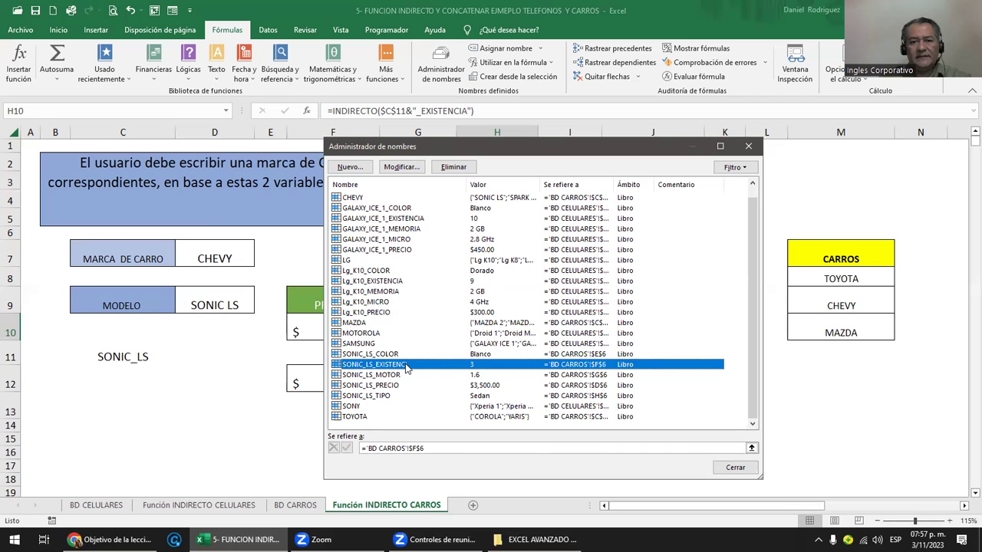
double_click(406, 366)
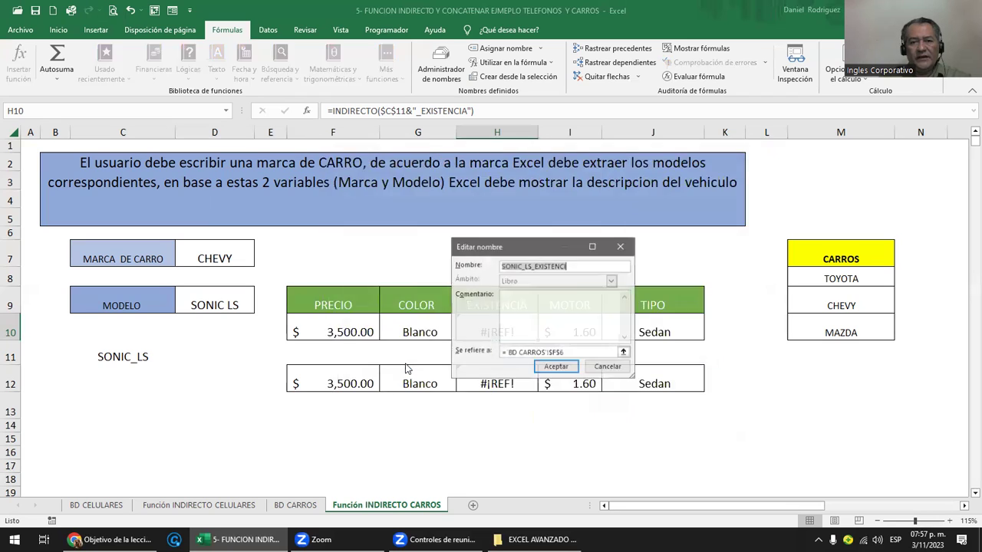
left_click(571, 264)
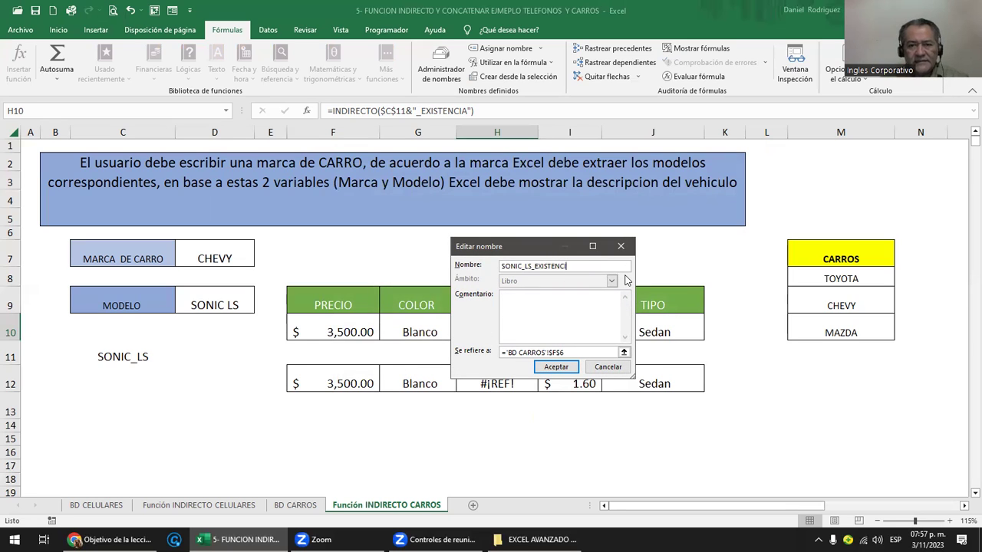
type("A")
left_click(567, 368)
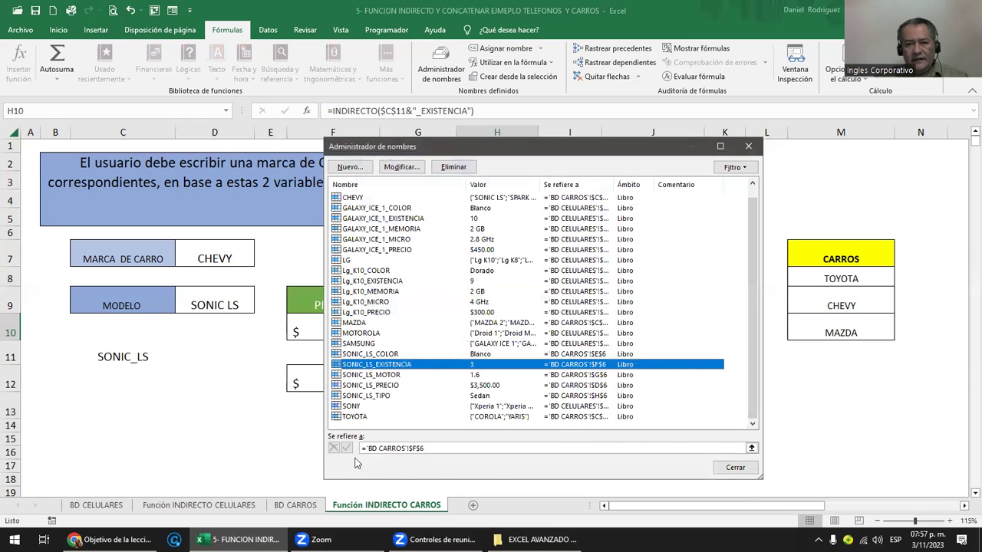
left_click(733, 468)
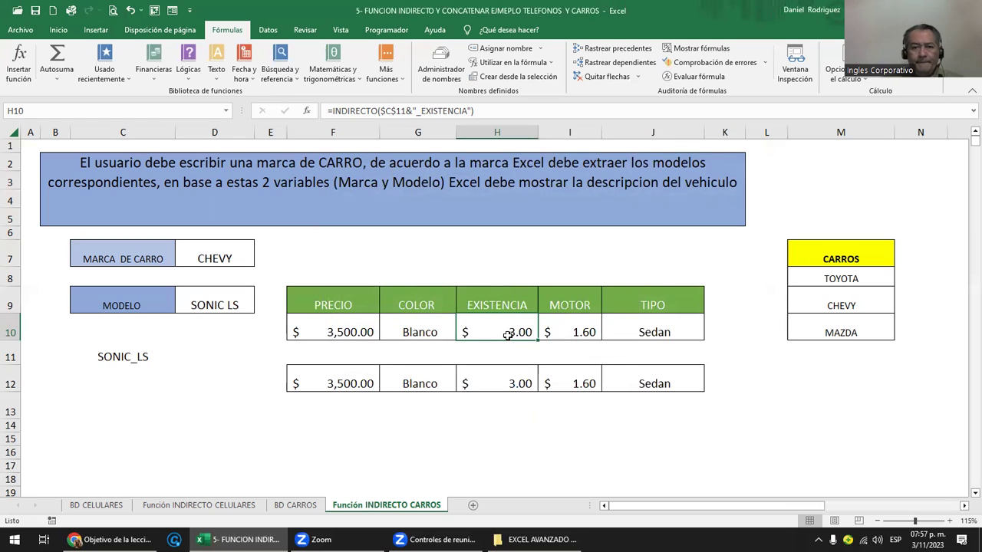
Enter =C11&"_PRECIO" in F8, accepting Excel's correction, so it shows SONIC_LS_PRECIO.
left_click(339, 282)
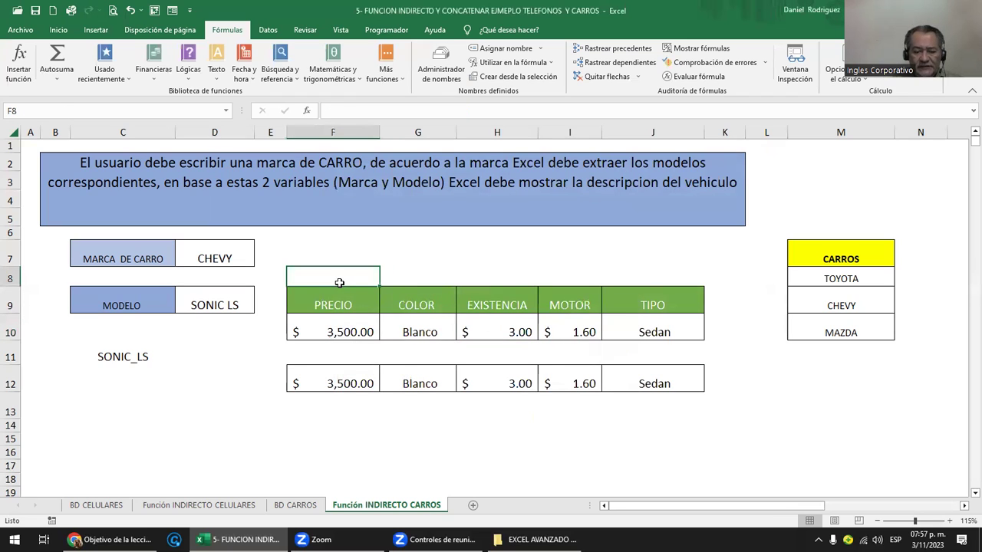
type("=")
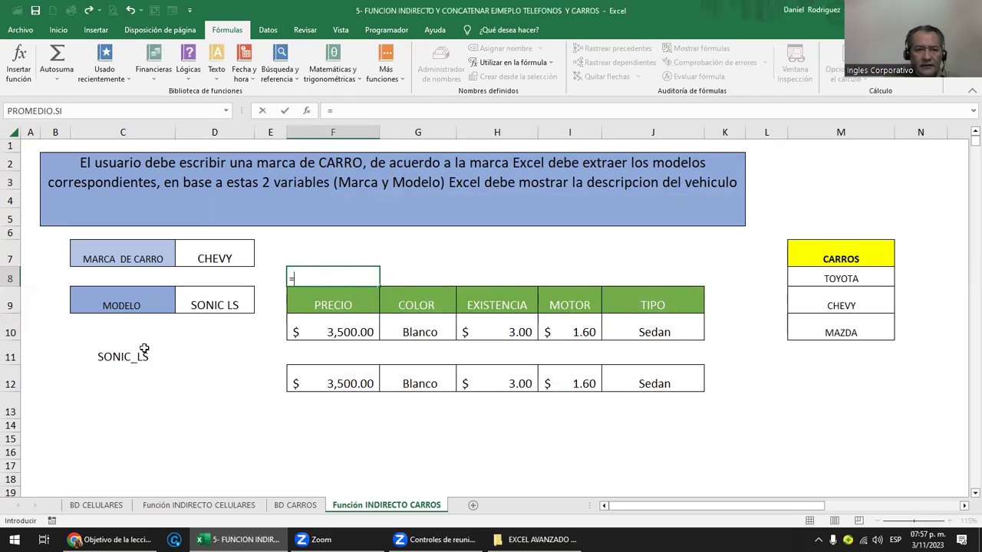
left_click(140, 351)
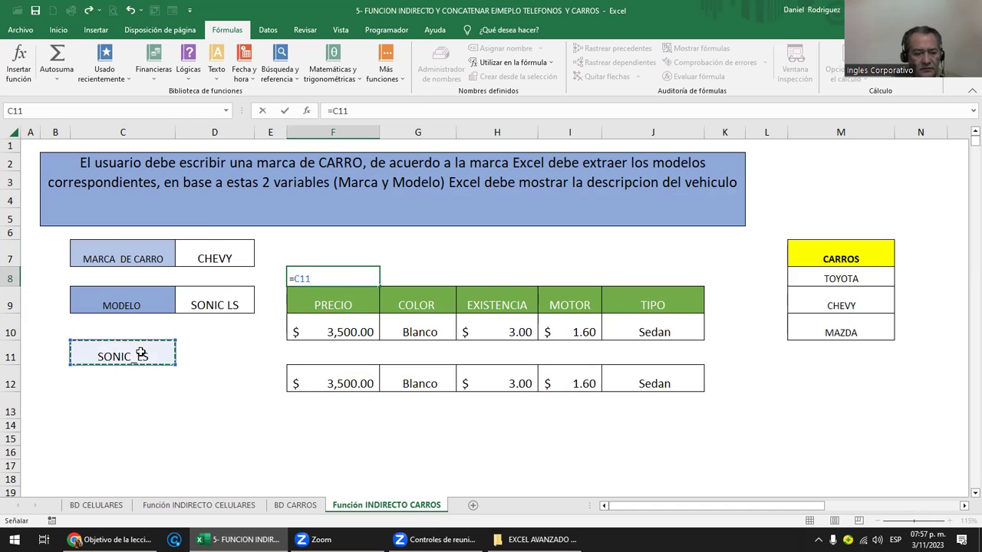
type("$")
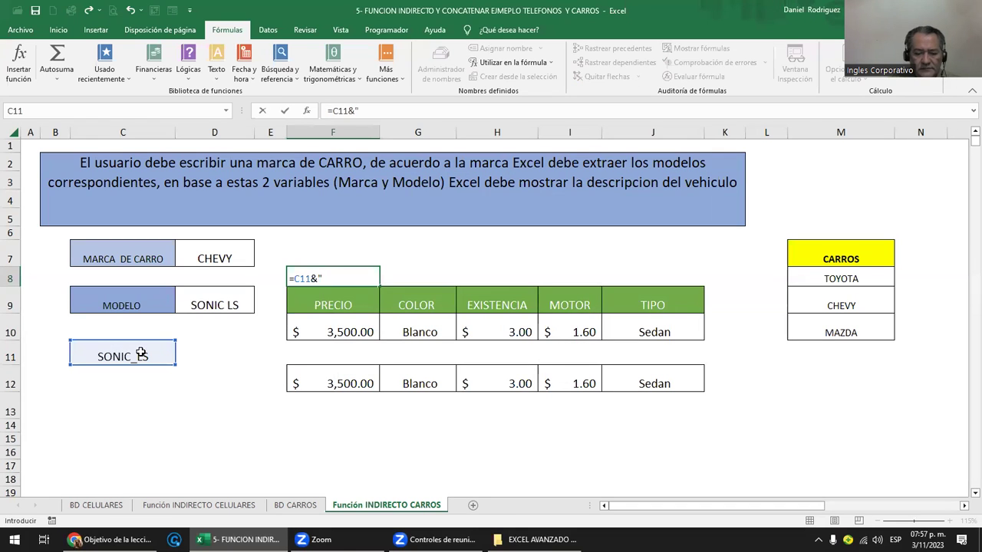
type("PRE")
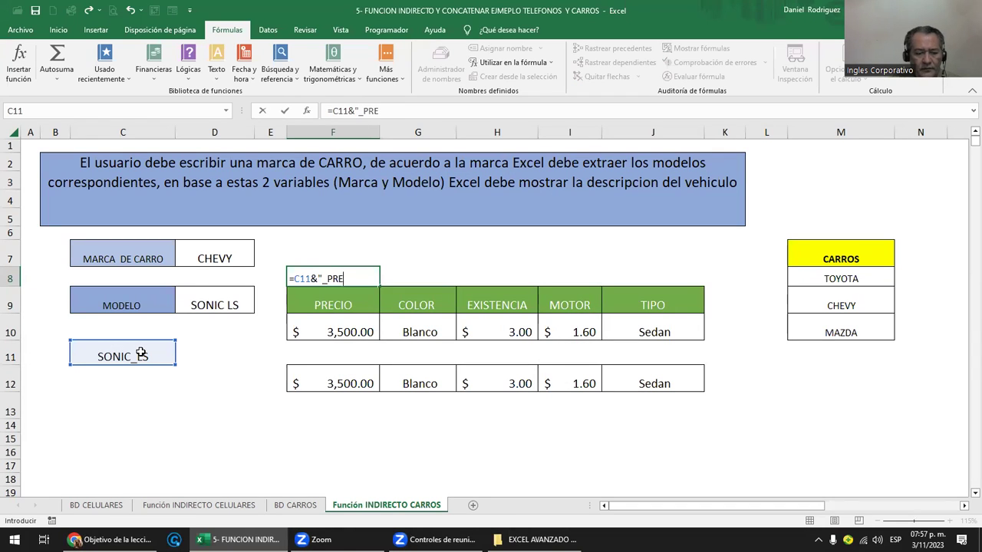
type("CIO")
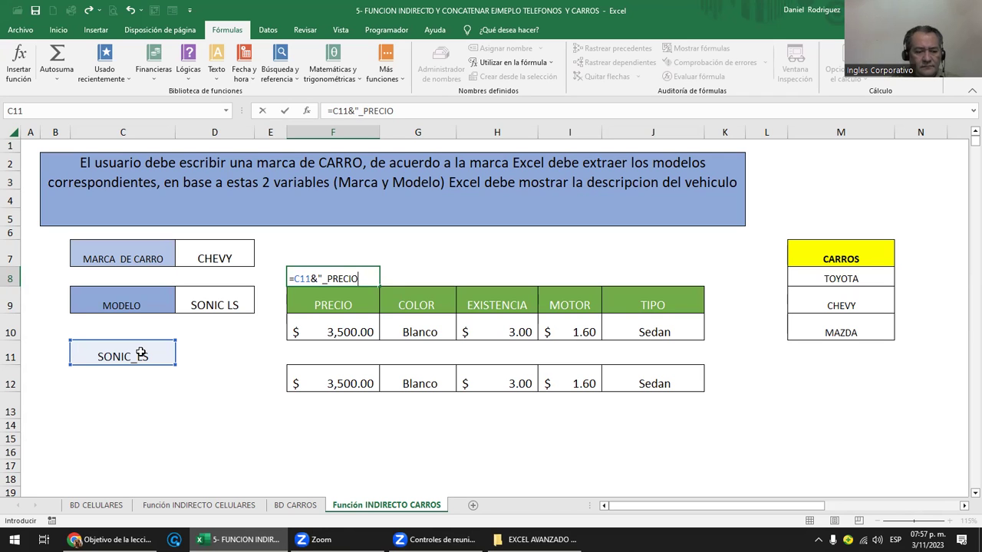
key("Return")
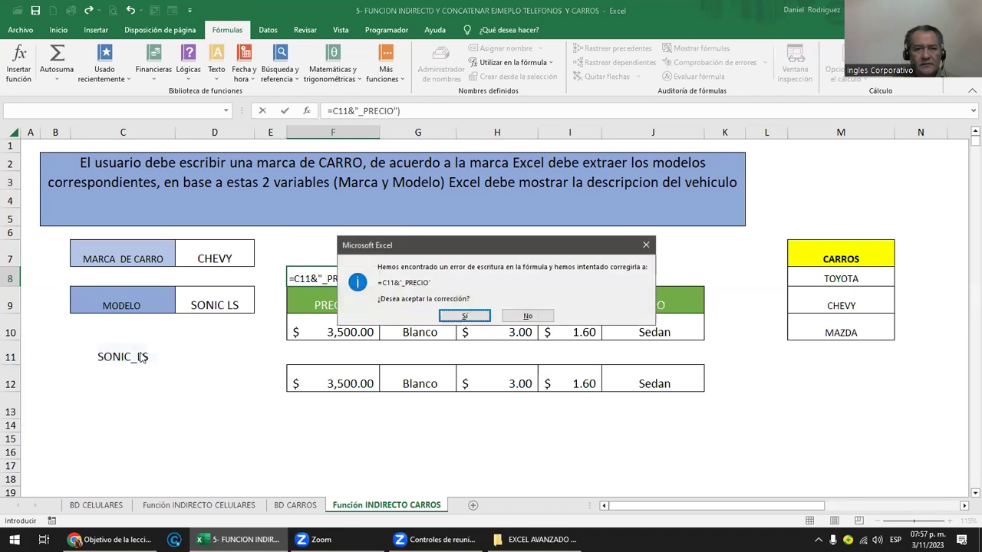
key("Return")
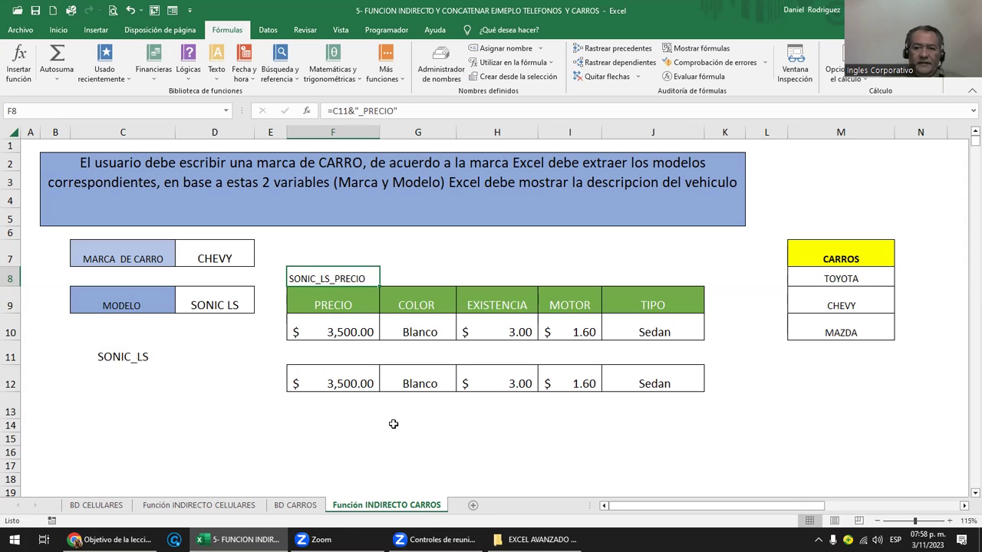
On BD CARROS, check H6's name, then delete SONIC_LS_TIPO in the Name Manager.
left_click(309, 506)
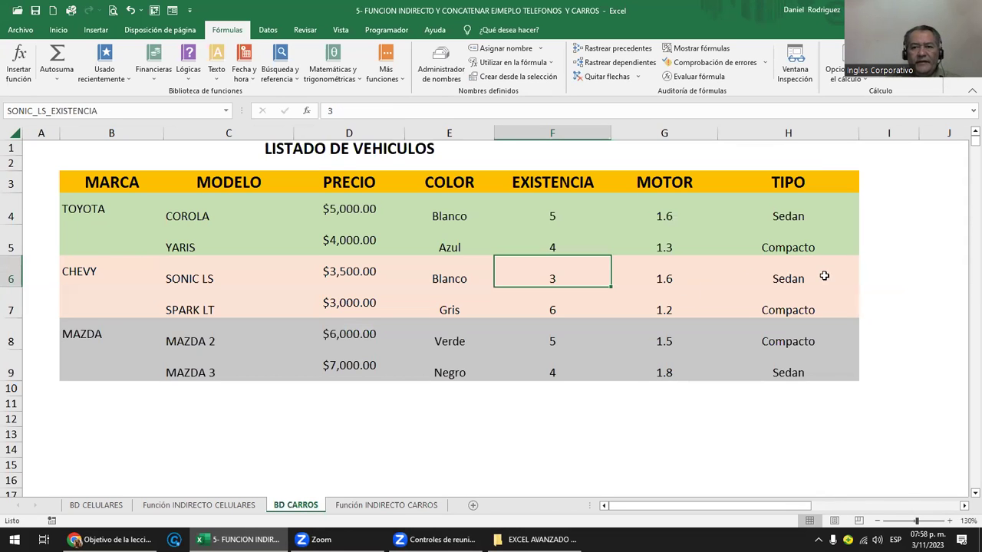
left_click(790, 279)
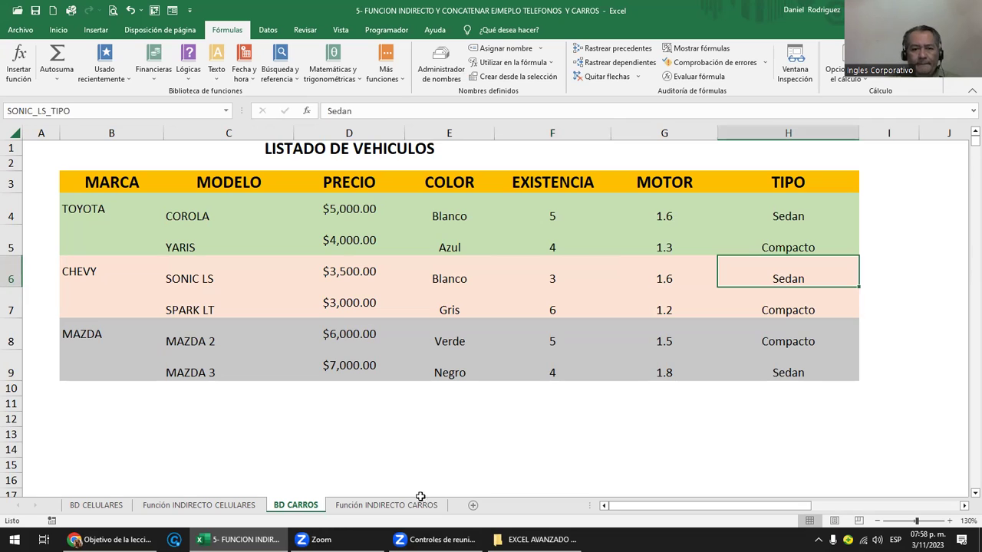
left_click(225, 112)
left_click(224, 112)
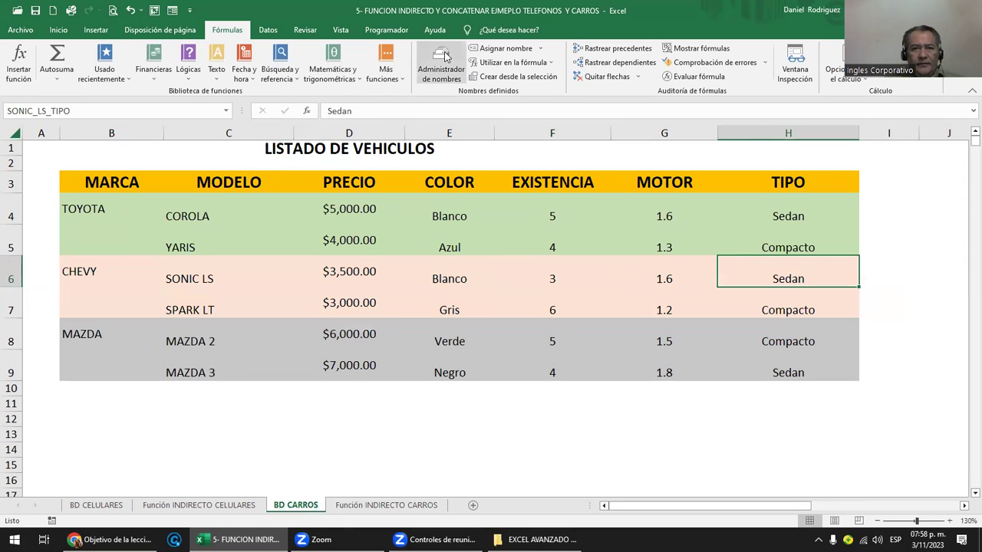
left_click(441, 65)
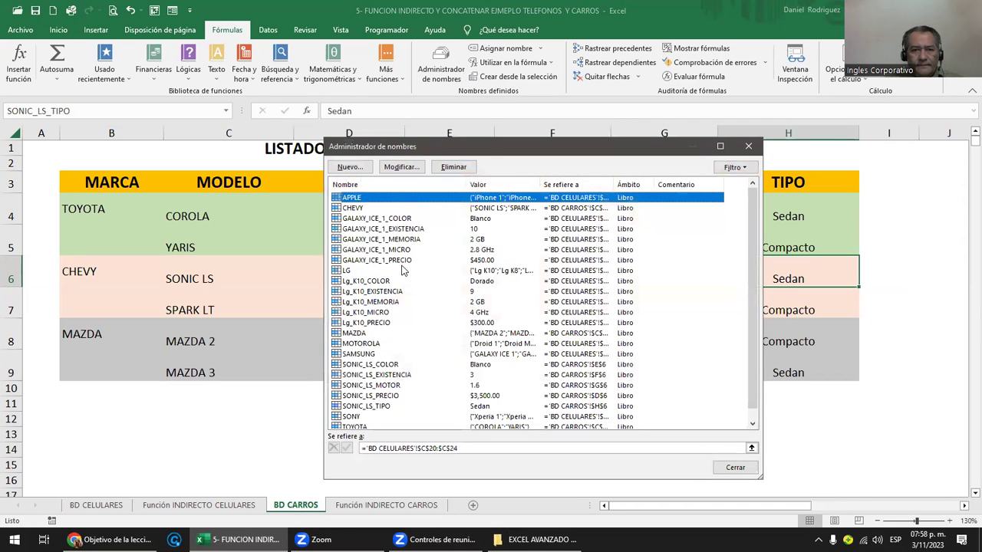
scroll(402, 270, "down", 1)
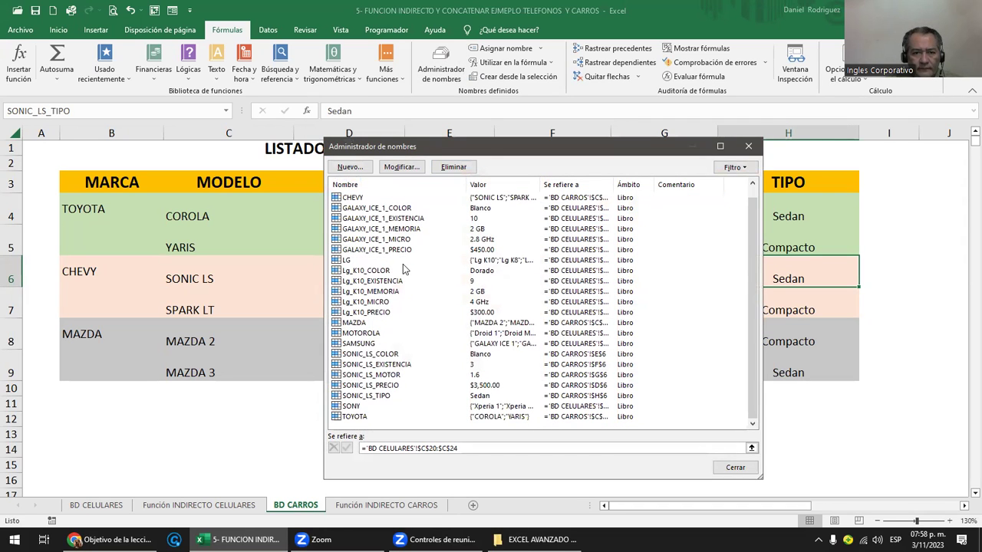
left_click(382, 396)
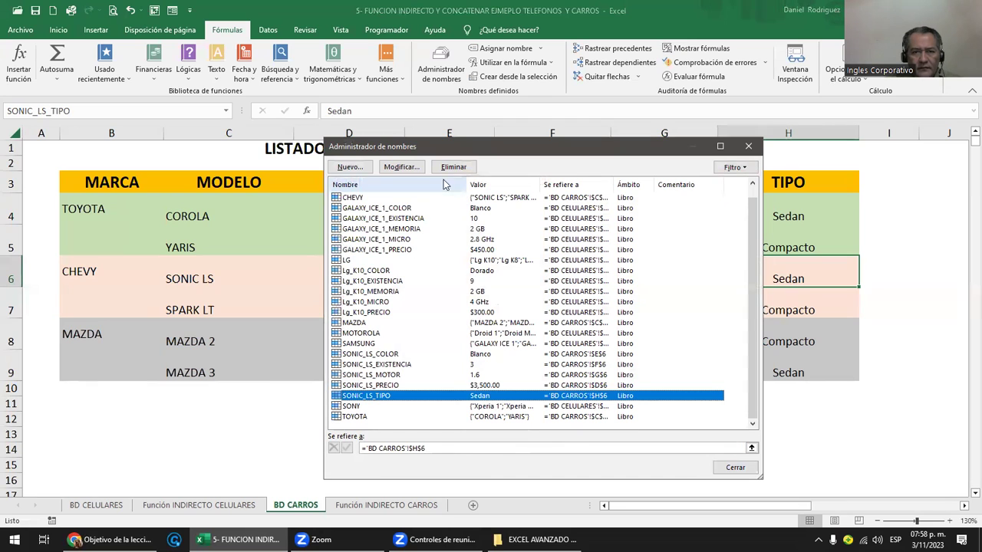
left_click(451, 168)
left_click(460, 304)
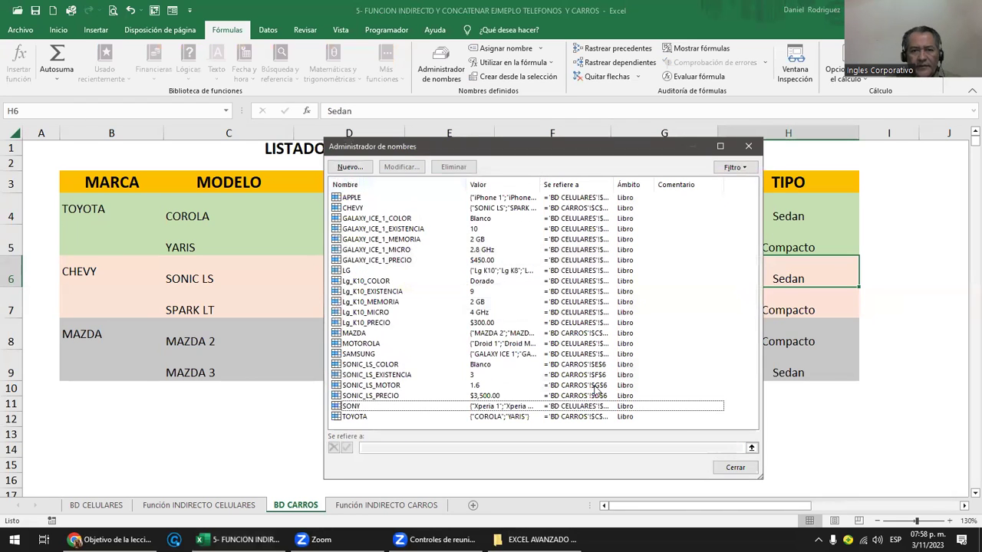
left_click(735, 467)
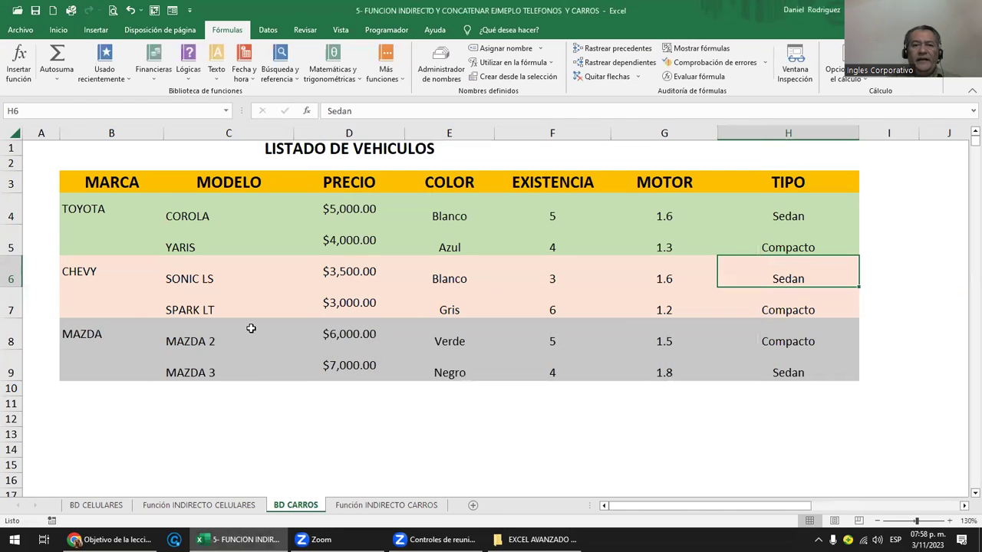
Define the name Sedan for the type cell H6.
right_click(798, 277)
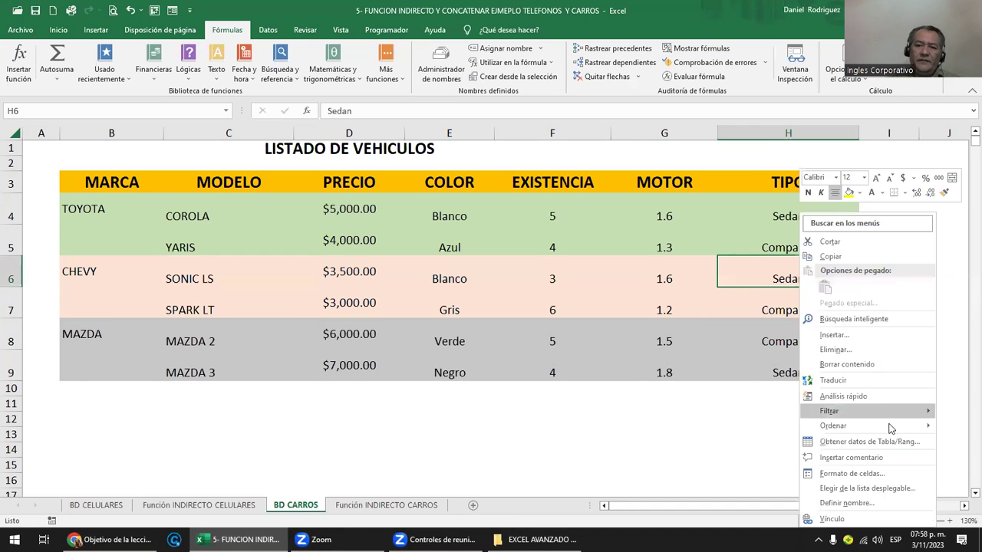
left_click(871, 504)
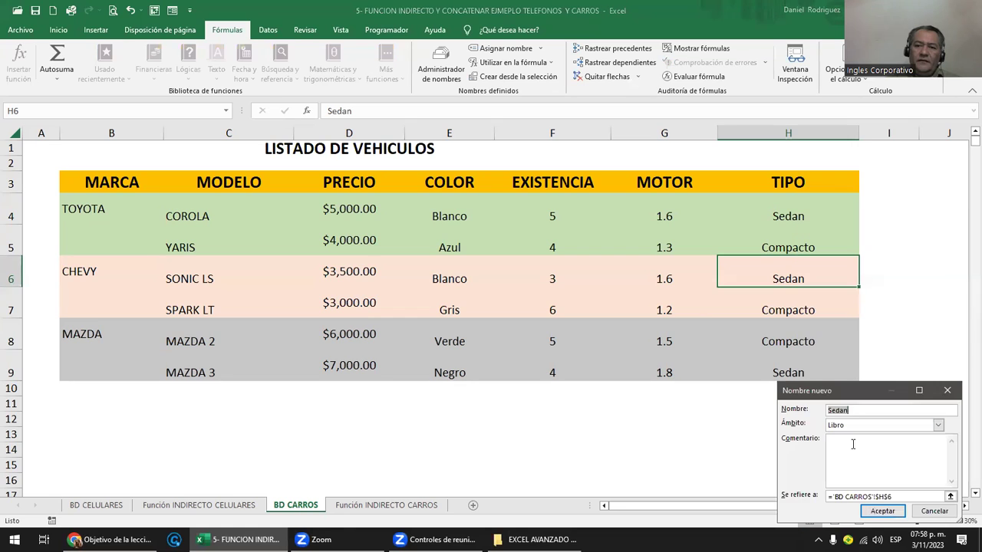
left_click_drag(858, 392, 619, 273)
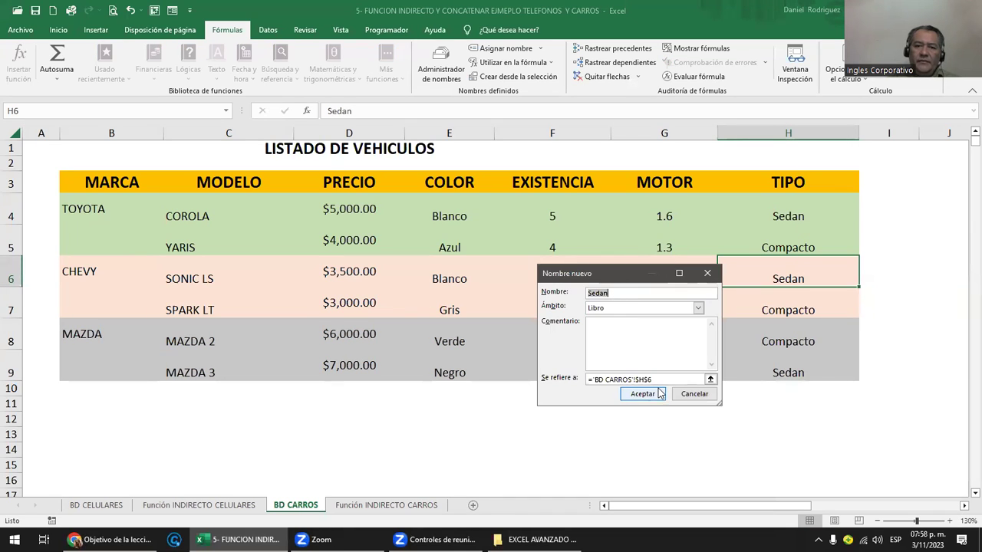
left_click(626, 291)
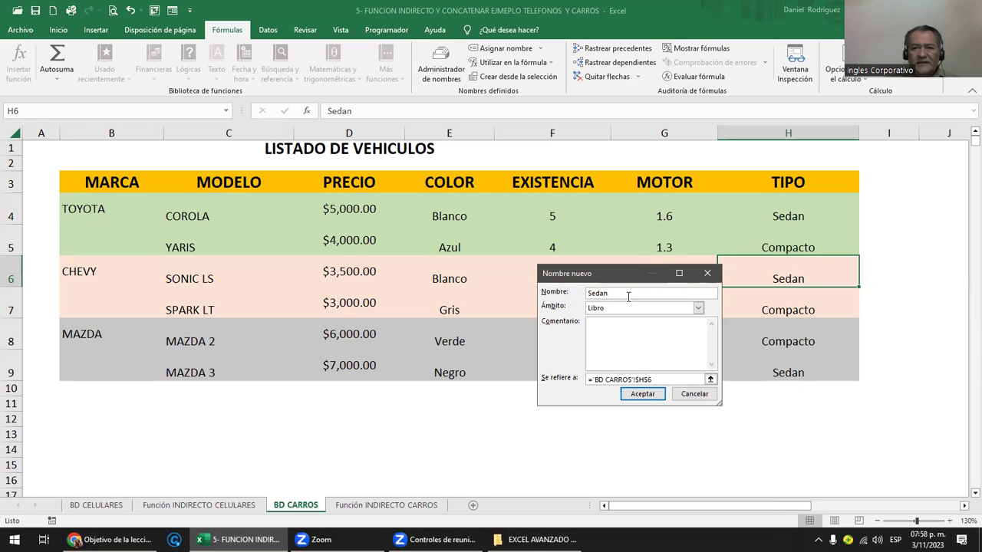
left_click(641, 393)
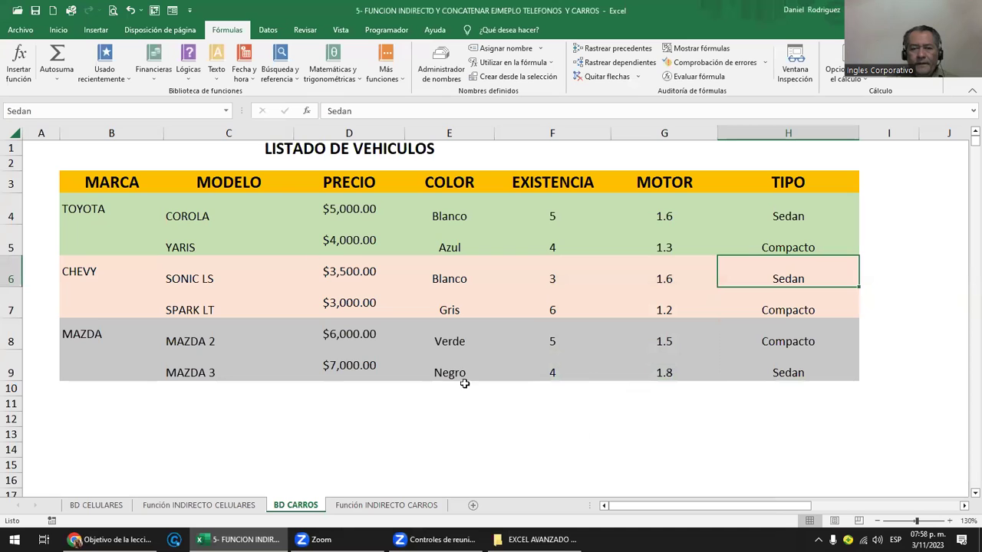
Jump to Sedan from the Name Box to verify it, then return to Función INDIRECTO CARROS.
left_click(266, 162)
left_click(226, 110)
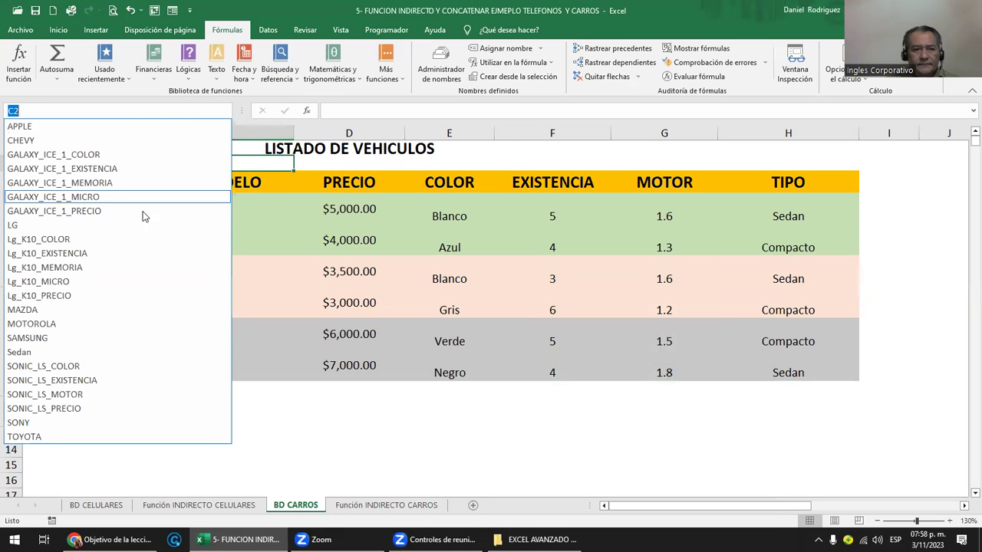
left_click(77, 352)
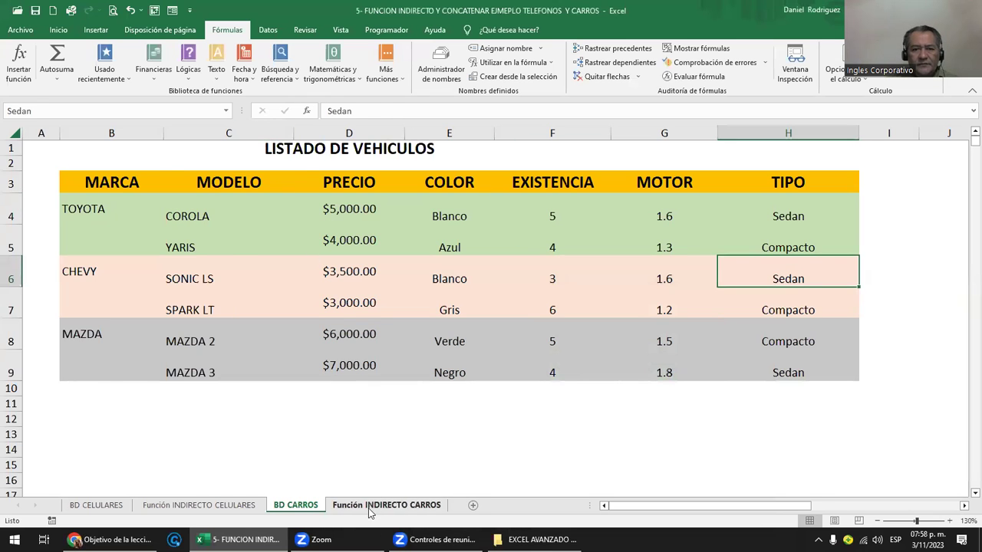
left_click(370, 506)
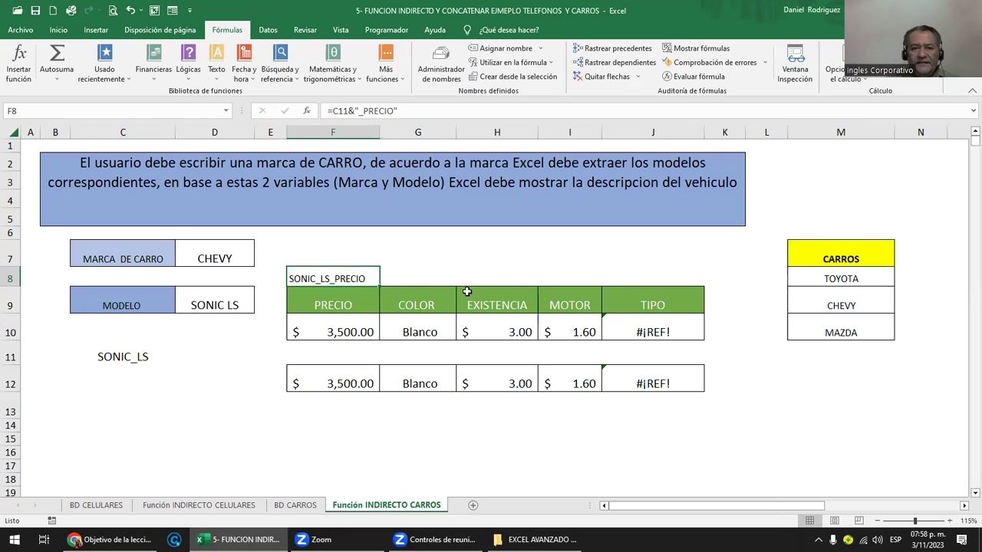
Copy F8's name-building formula into J8 and point its reference at C11.
key("ctrl+c")
key("Right")
key("Right")
key("Right")
key("Right")
key("Right")
key("Left")
key("Return")
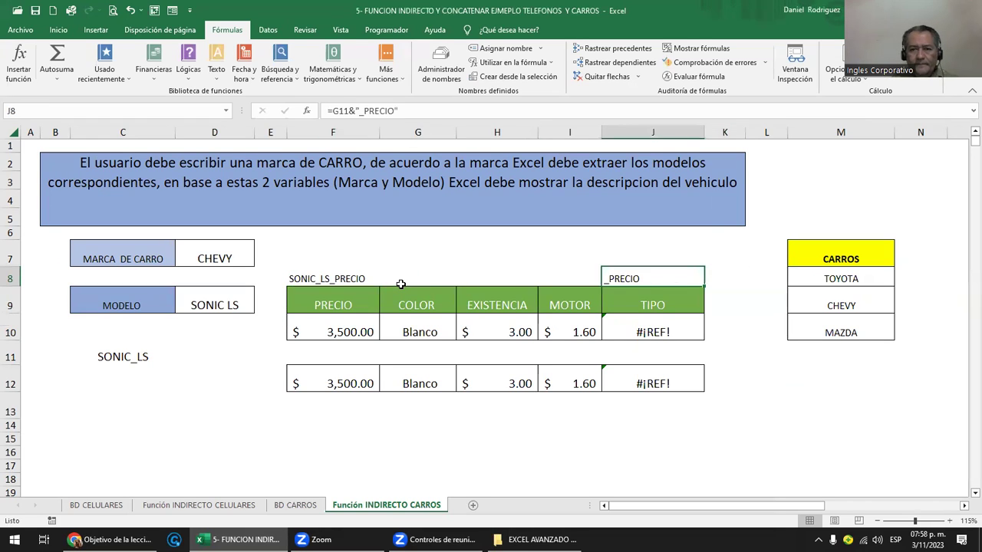
key("F2")
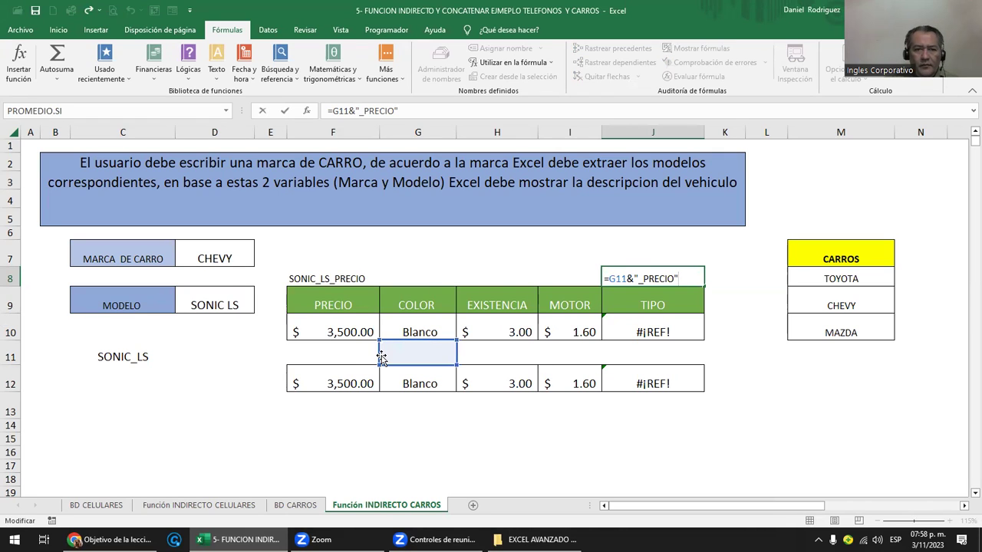
left_click_drag(375, 355, 142, 355)
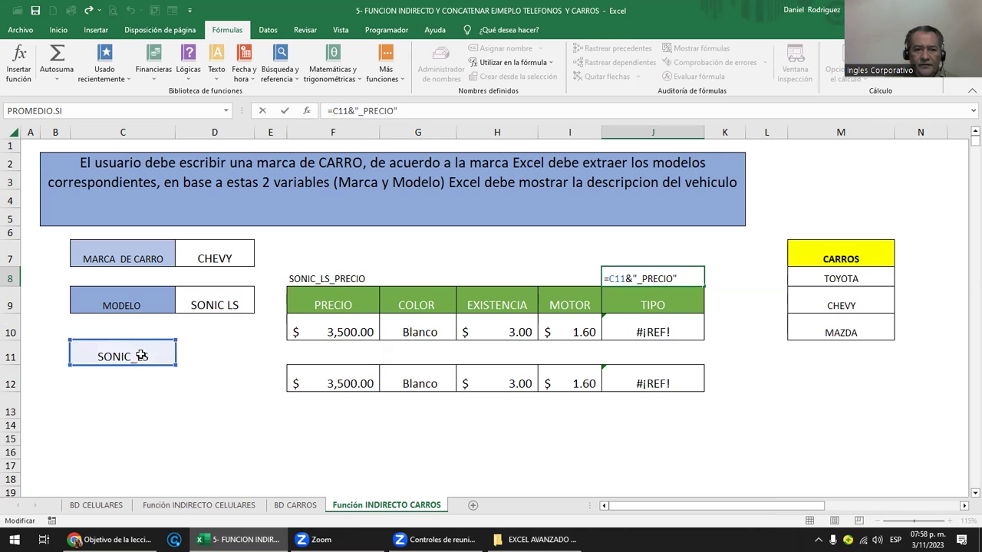
key("ctrl+Return")
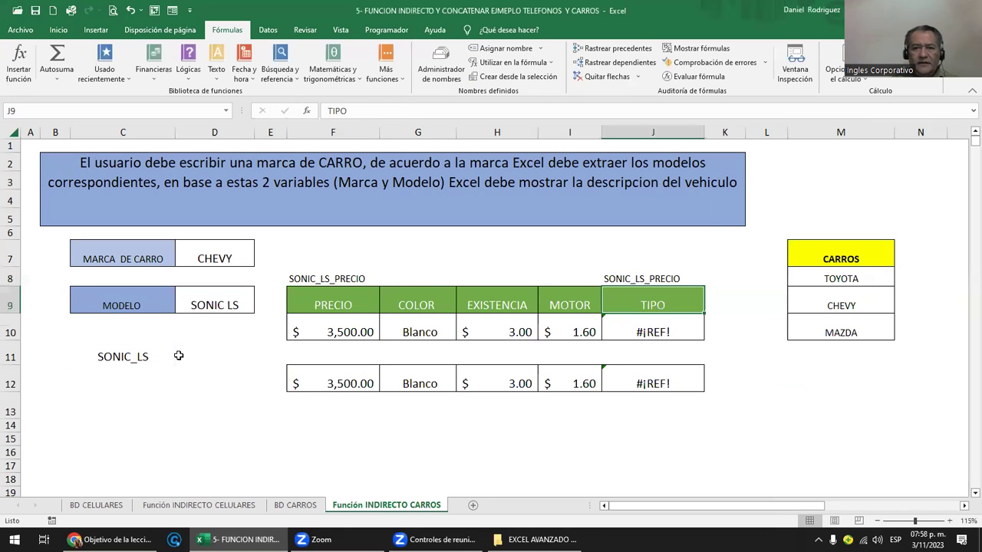
Change J8's suffix to _TIPO, then to SEDAN, so it builds SONIC_LSSEDAN.
key("F2")
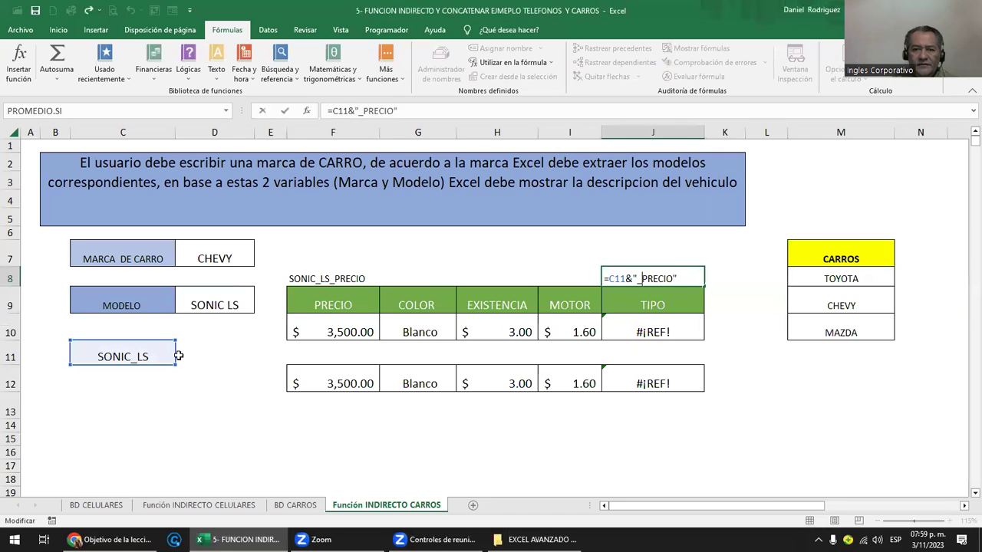
type("TIPO")
key("Delete")
key("Delete")
key("Delete")
key("Delete")
key("Delete")
key("Delete")
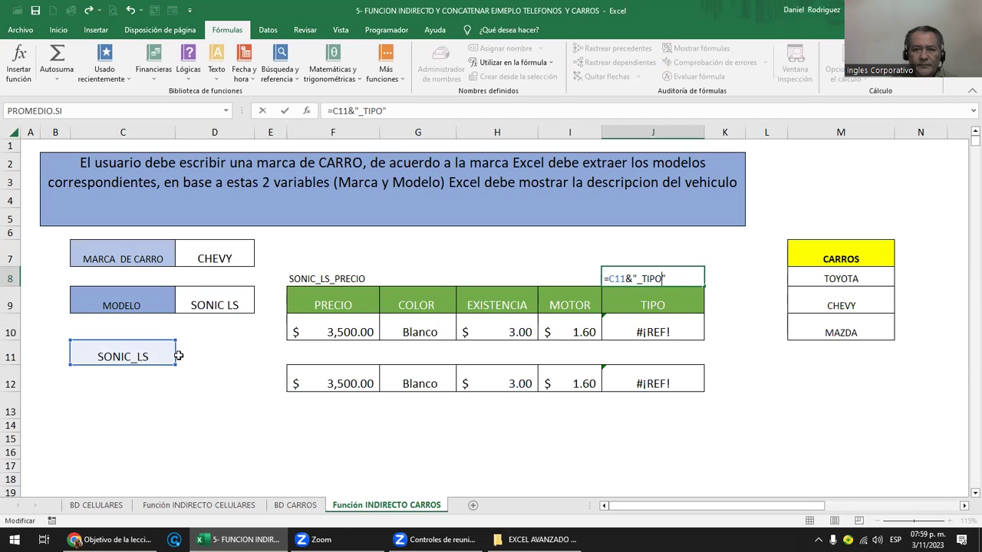
key("Return")
key("Up")
key("F2")
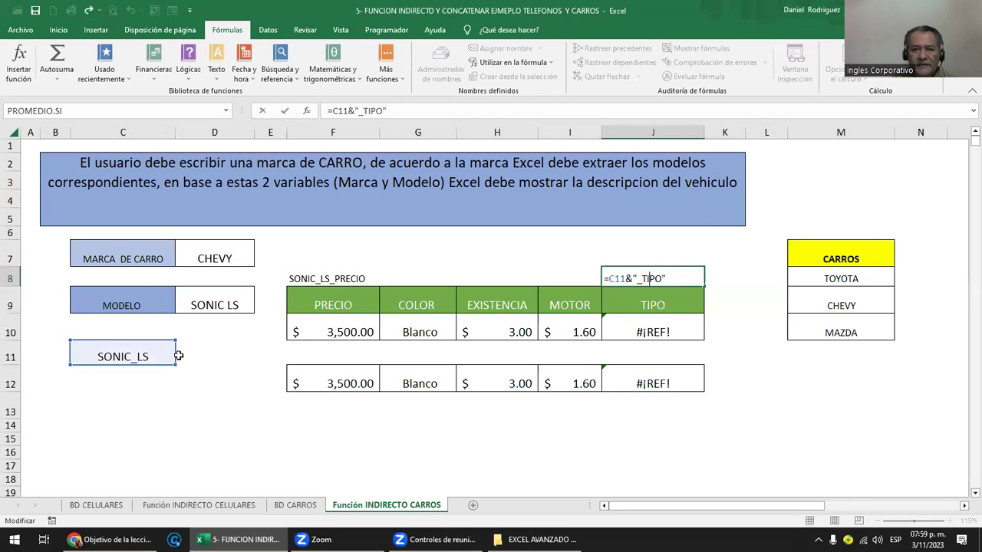
type("SEDAN")
key("Delete")
key("Delete")
key("Delete")
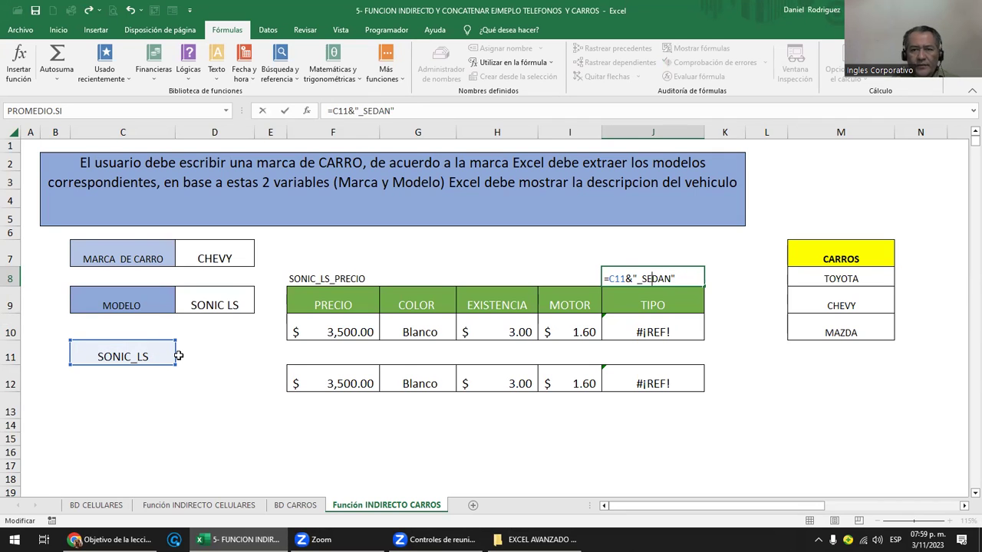
key("Return")
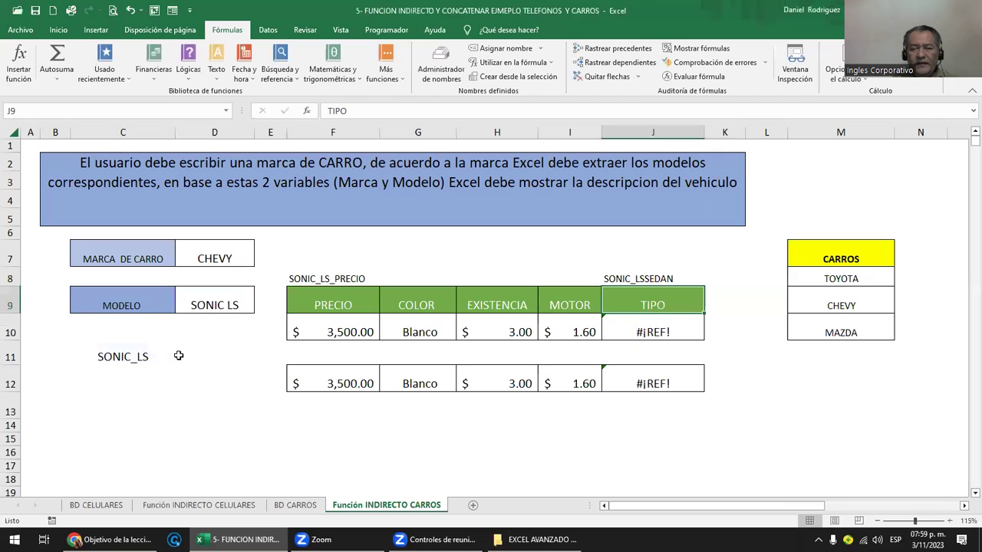
Edit J10 to =INDIRECTO($C$11&"SEDAN") and recheck it; it still returns #¡REF!
key("Down")
key("F2")
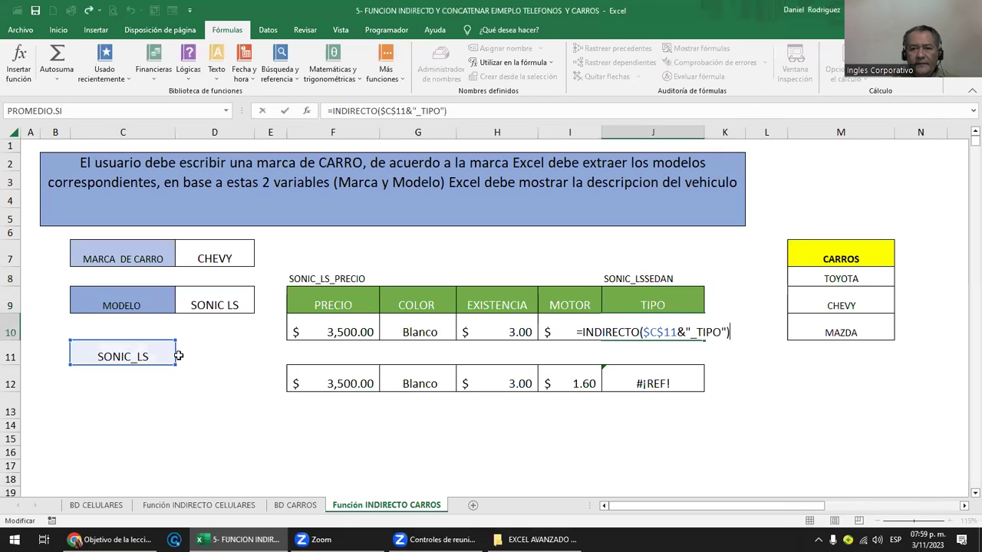
key("Left")
key("Left")
key("Left")
type("SEDAN")
key("Delete")
key("Delete")
key("Delete")
key("Delete")
key("Delete")
key("ctrl+Return")
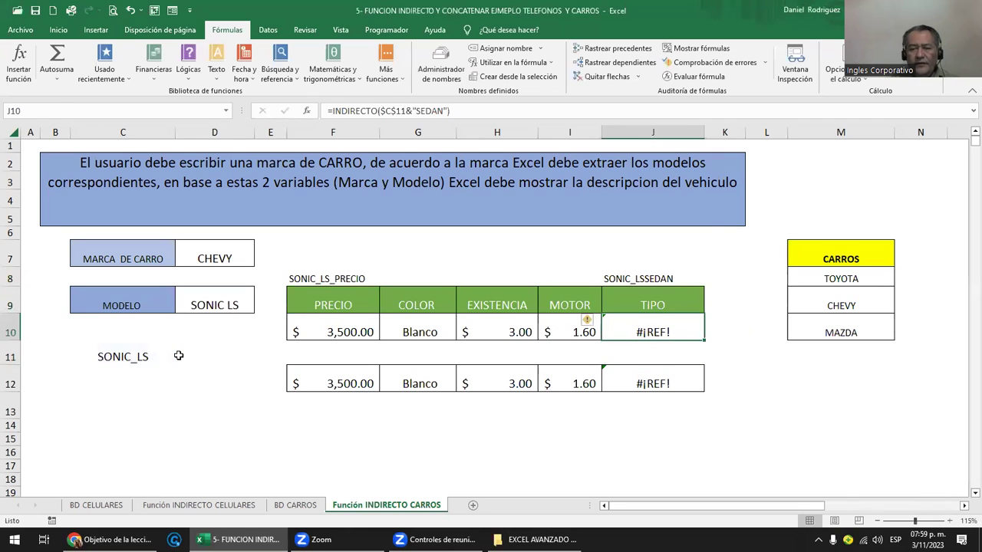
key("F2")
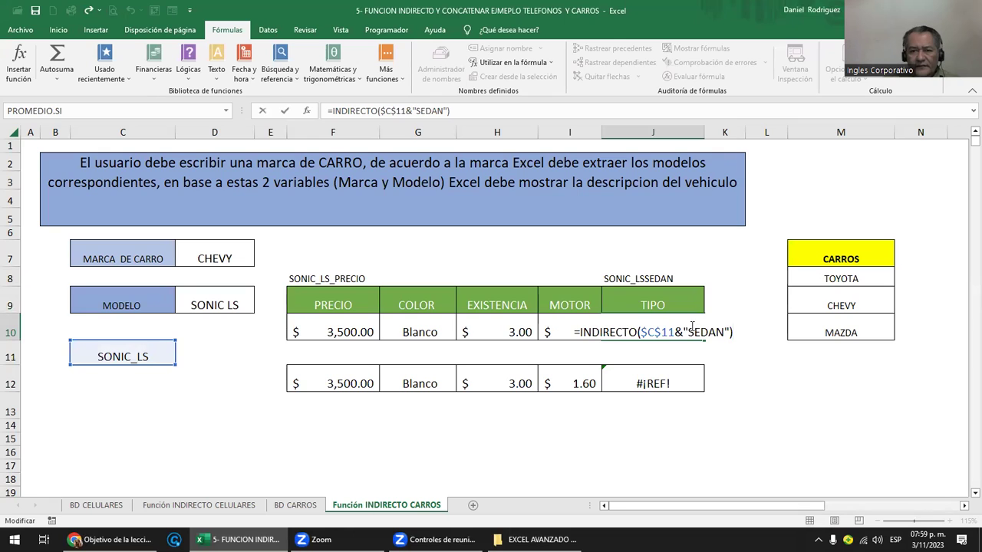
left_click(644, 278)
left_click(651, 332)
key("F2")
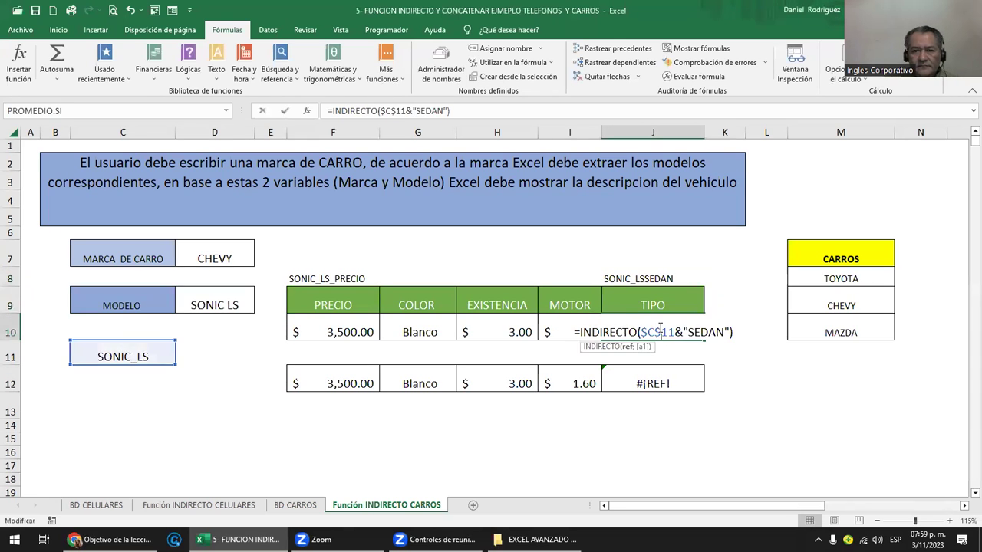
key("Escape")
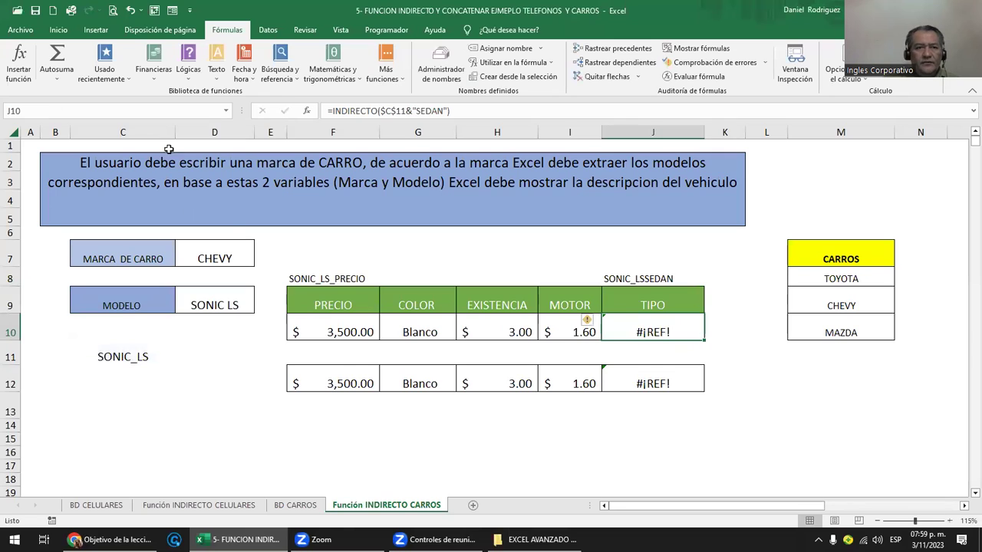
left_click(225, 111)
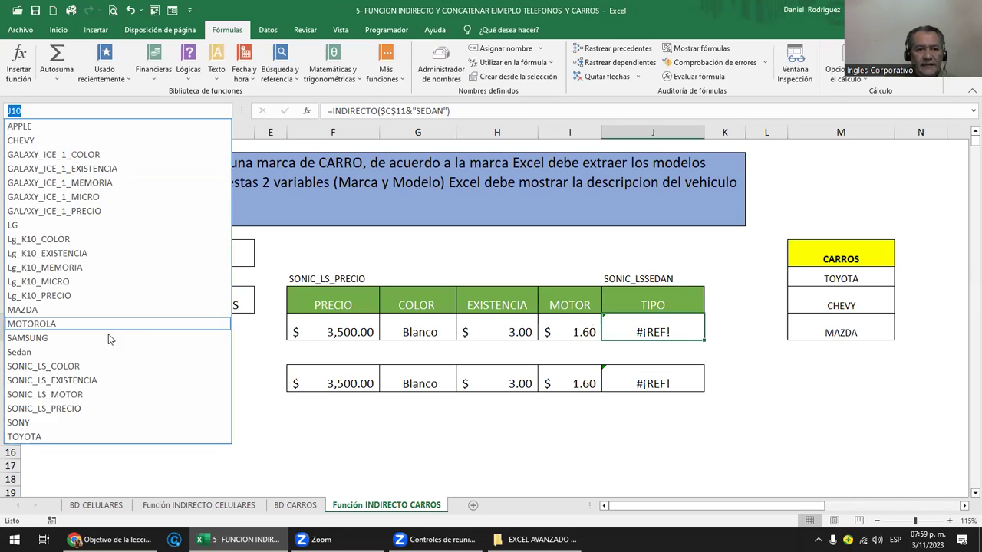
left_click(55, 351)
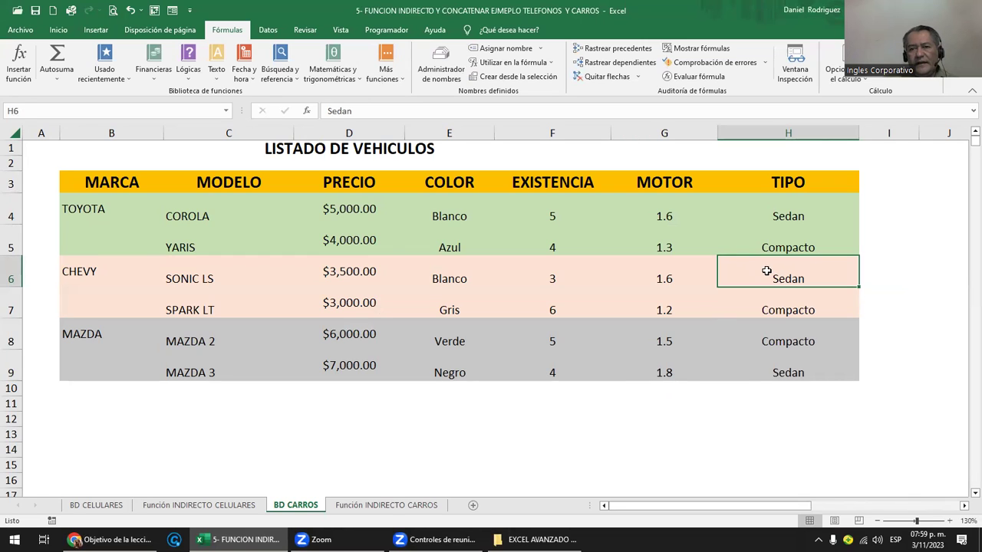
left_click(182, 280)
left_click(386, 505)
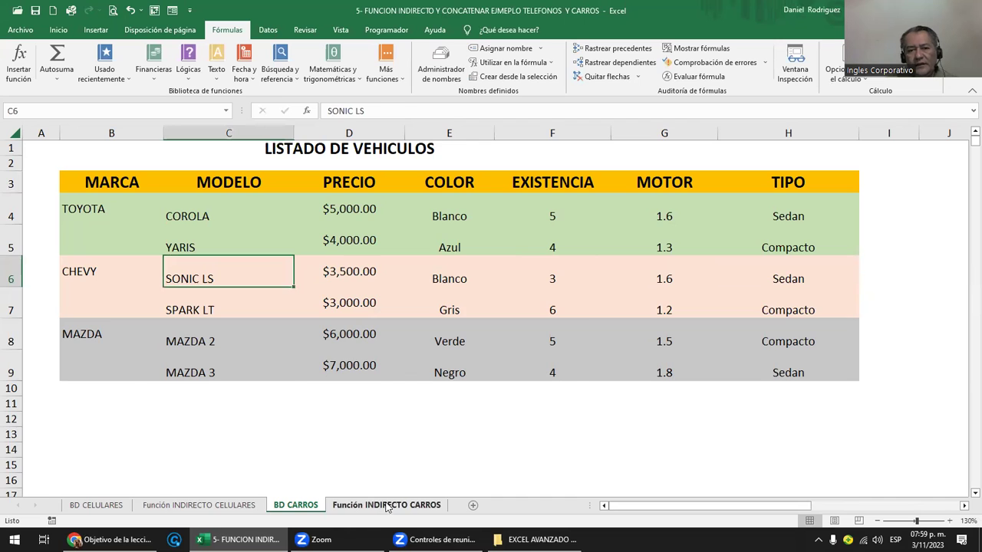
double_click(578, 326)
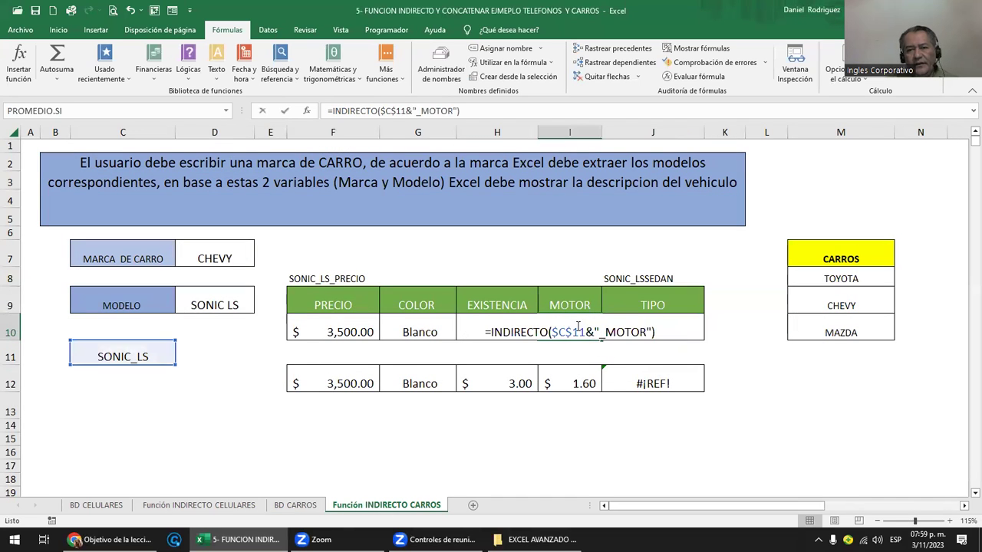
key("Escape")
left_click(311, 270)
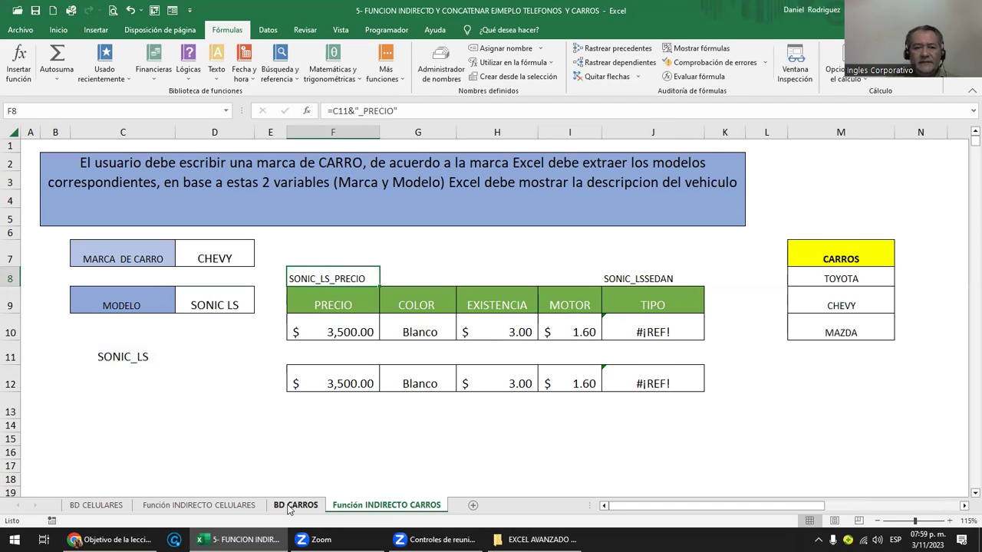
On BD CARROS, select the vehicle data block D4:H9 from price through type.
left_click(289, 506)
left_click(80, 208)
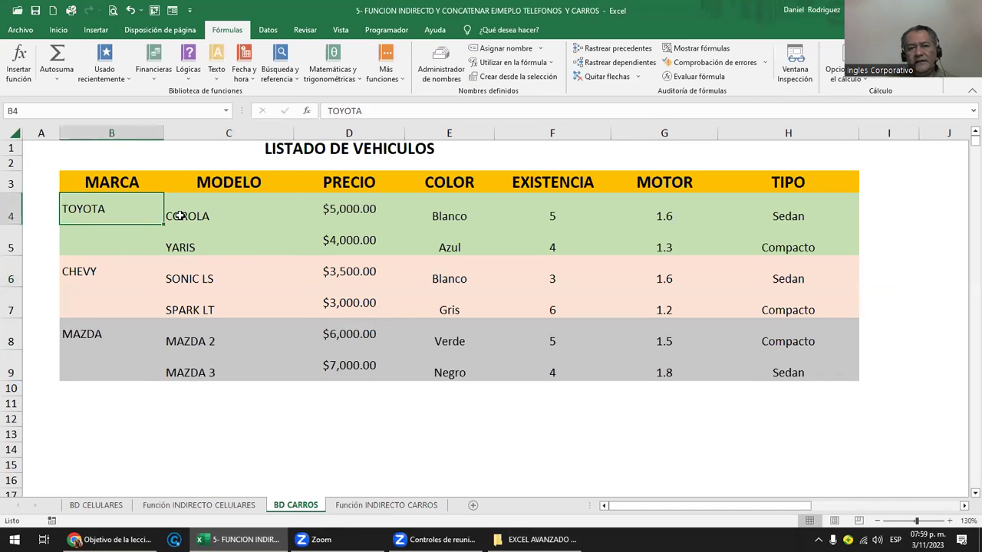
left_click(182, 215)
key("Right")
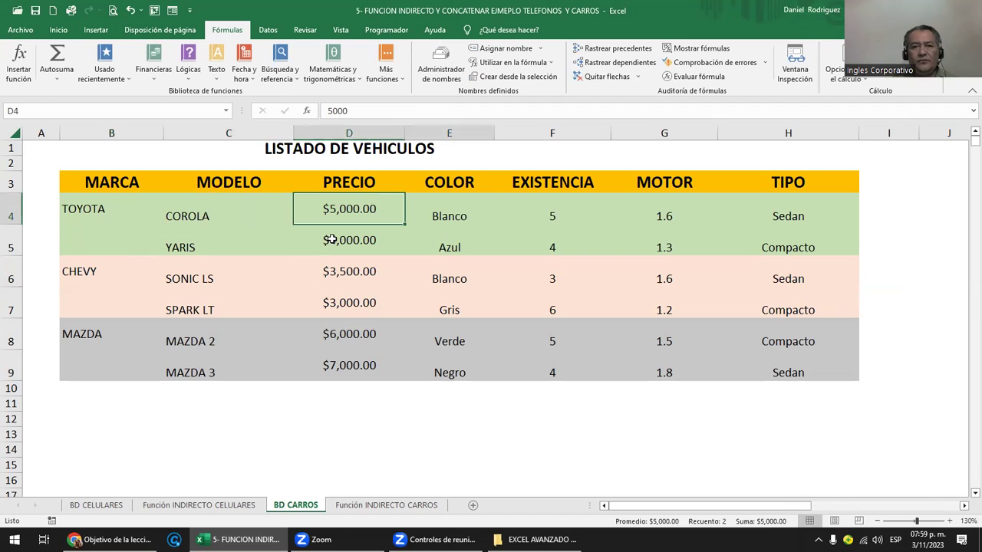
key("shift+Right")
key("shift+Right")
key("shift+Right")
key("shift+Right")
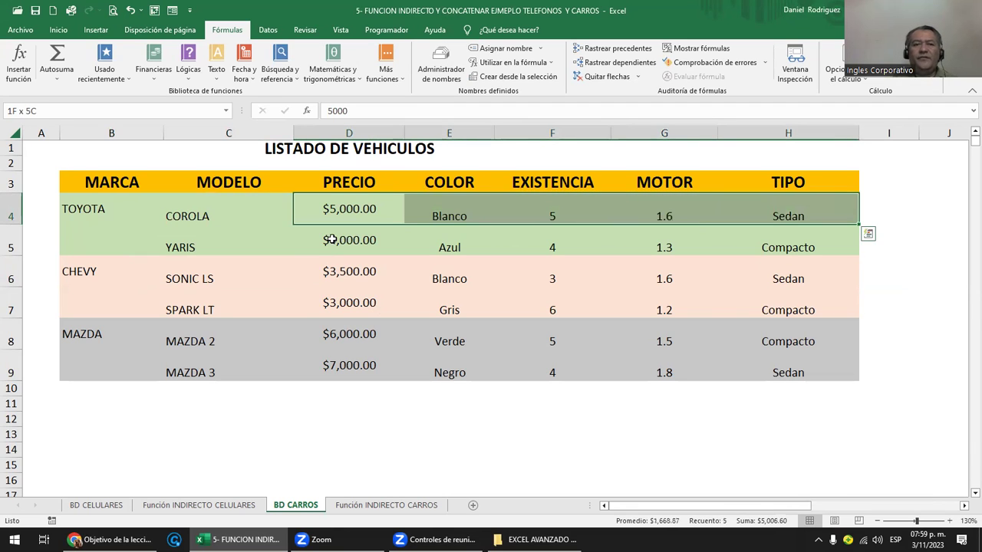
key("Down")
key("shift+Right")
key("shift+Right")
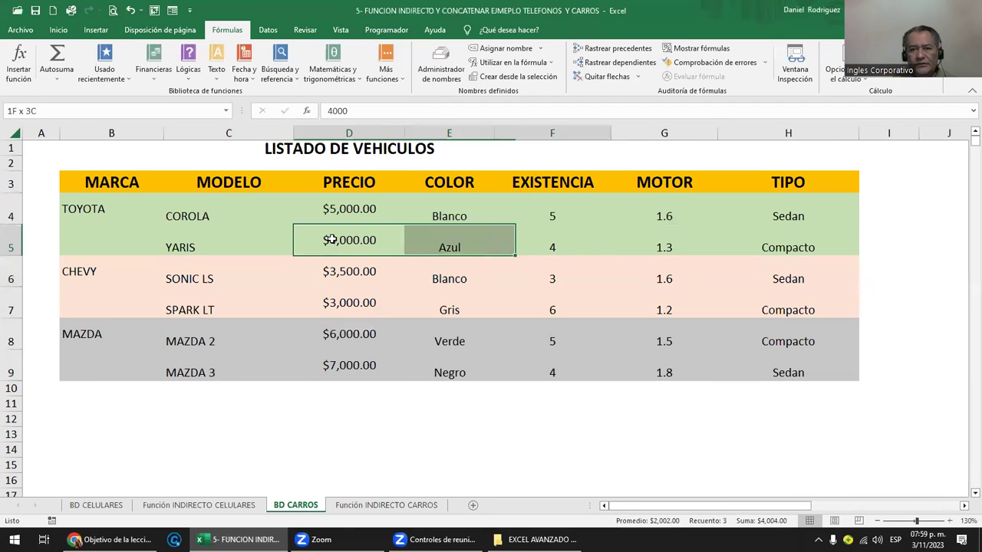
key("shift+Right")
key("shift+Right")
key("Down")
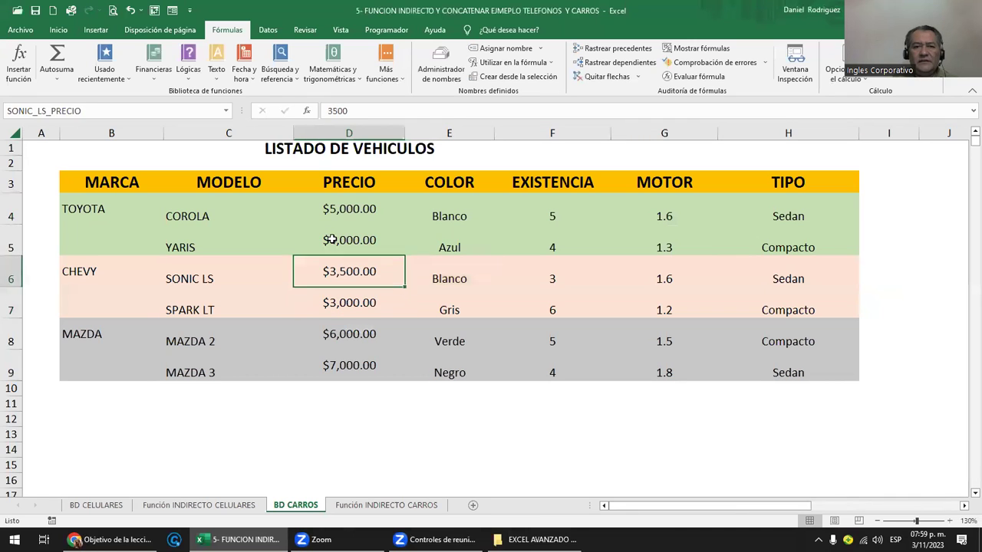
key("Up")
key("Up")
key("shift+Down")
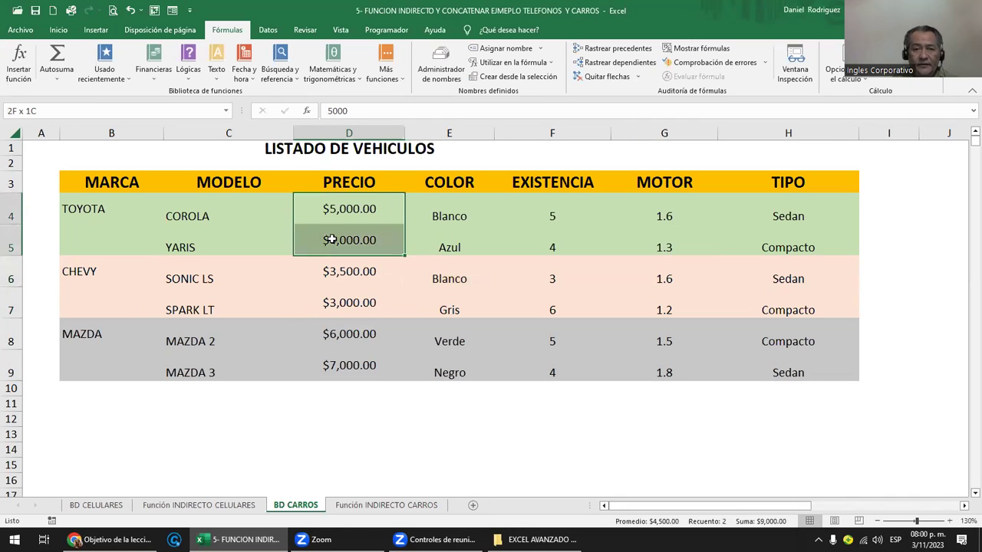
key("shift+Down")
key("shift+Down")
key("shift+Down")
key("shift+Down")
key("shift+Right")
key("shift+Right")
key("shift+Right")
key("shift+Right")
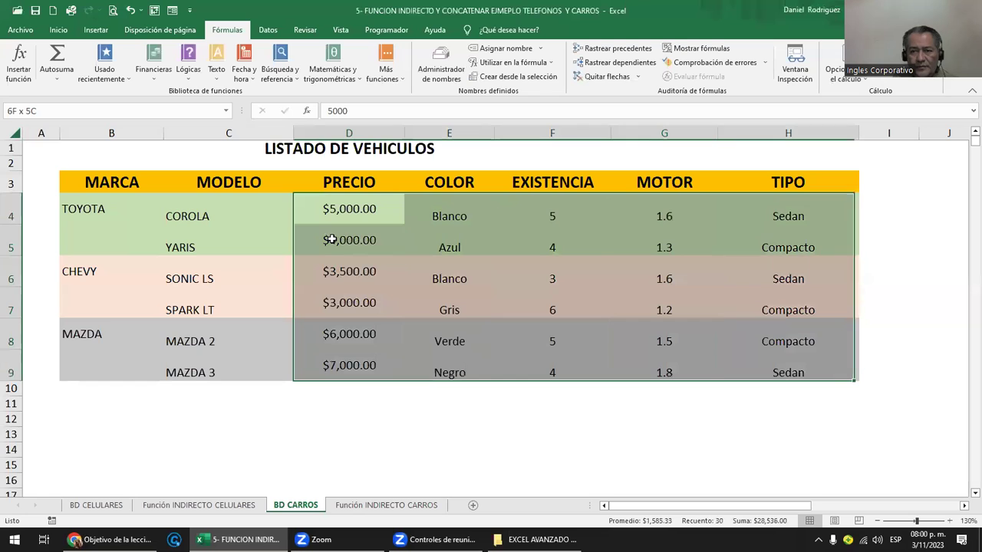